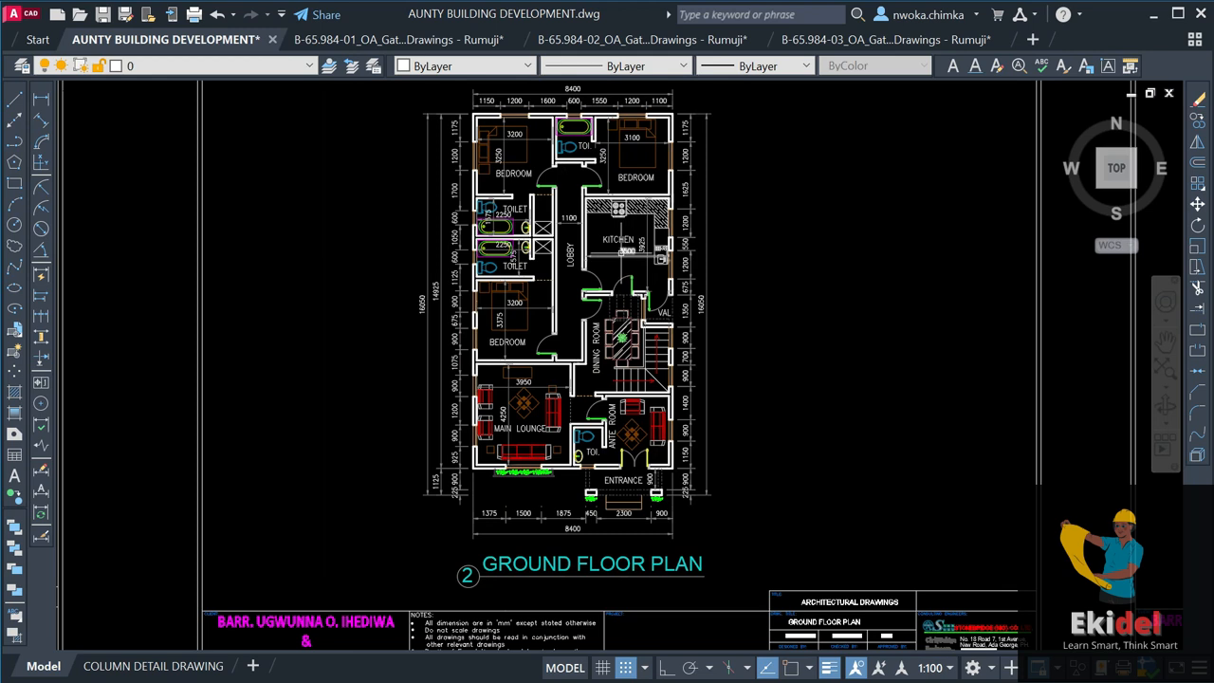
scroll(625, 252, "down", 2)
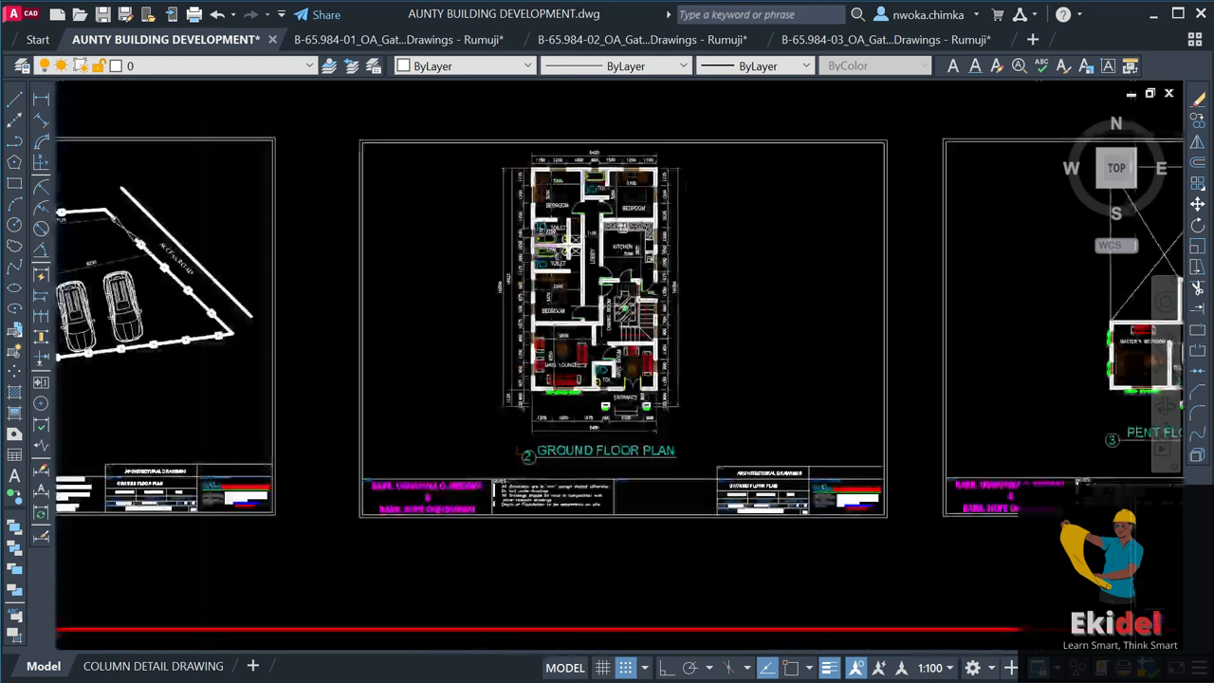
scroll(538, 242, "up", 2)
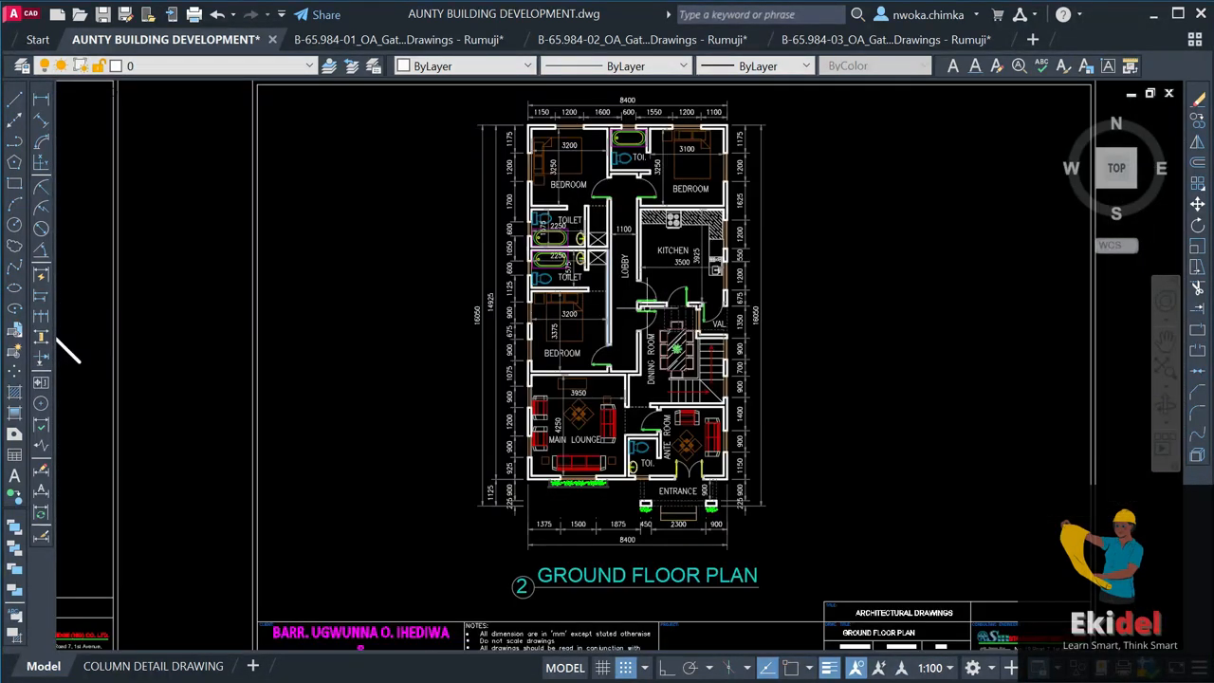
scroll(654, 271, "down", 2)
scroll(647, 268, "up", 2)
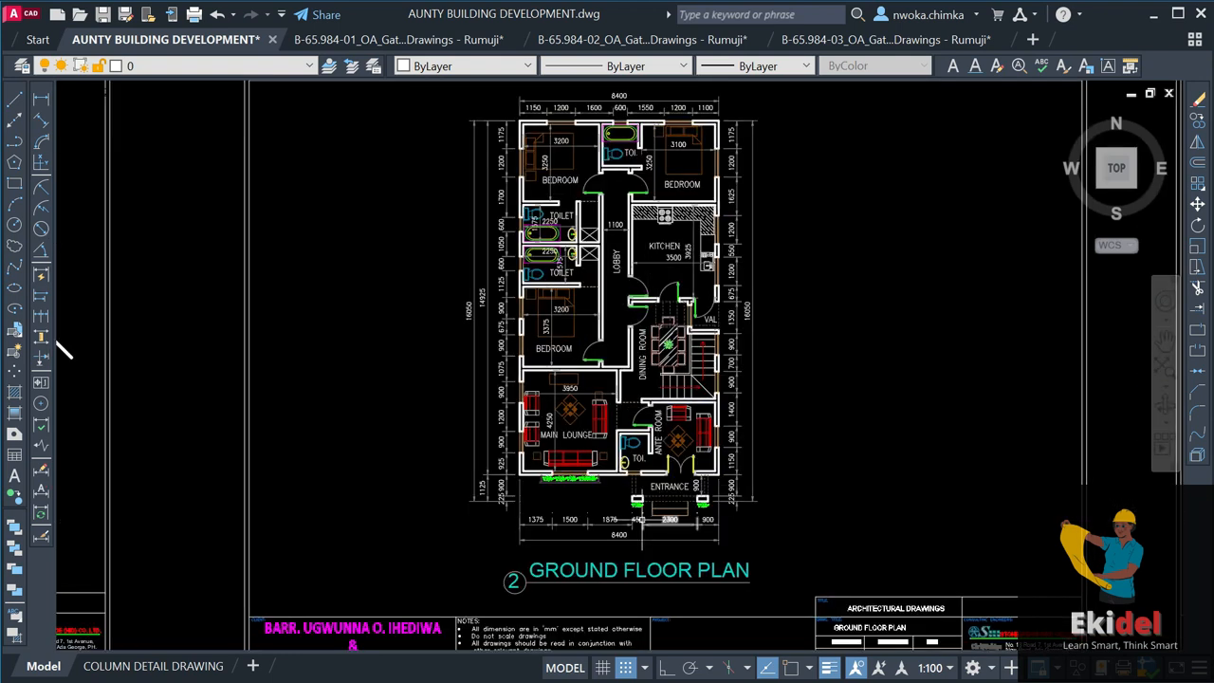
scroll(699, 352, "down", 6)
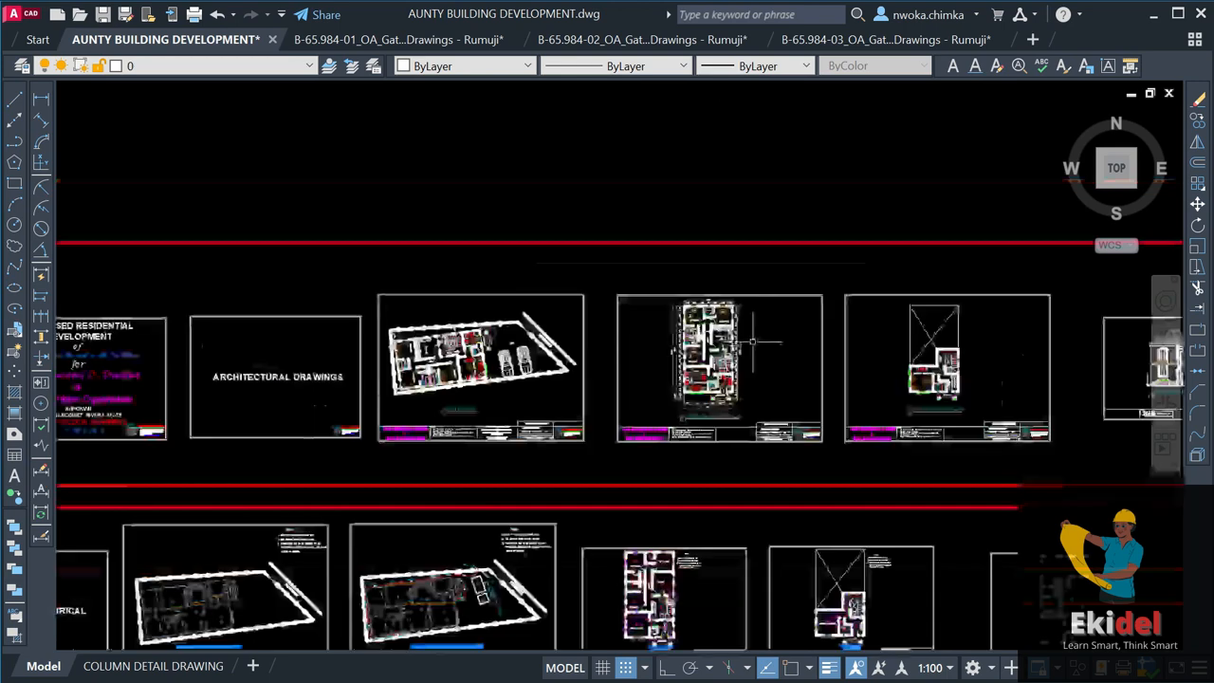
Examine the cover sheet's project title, location, drawing type and date.
scroll(434, 305, "up", 4)
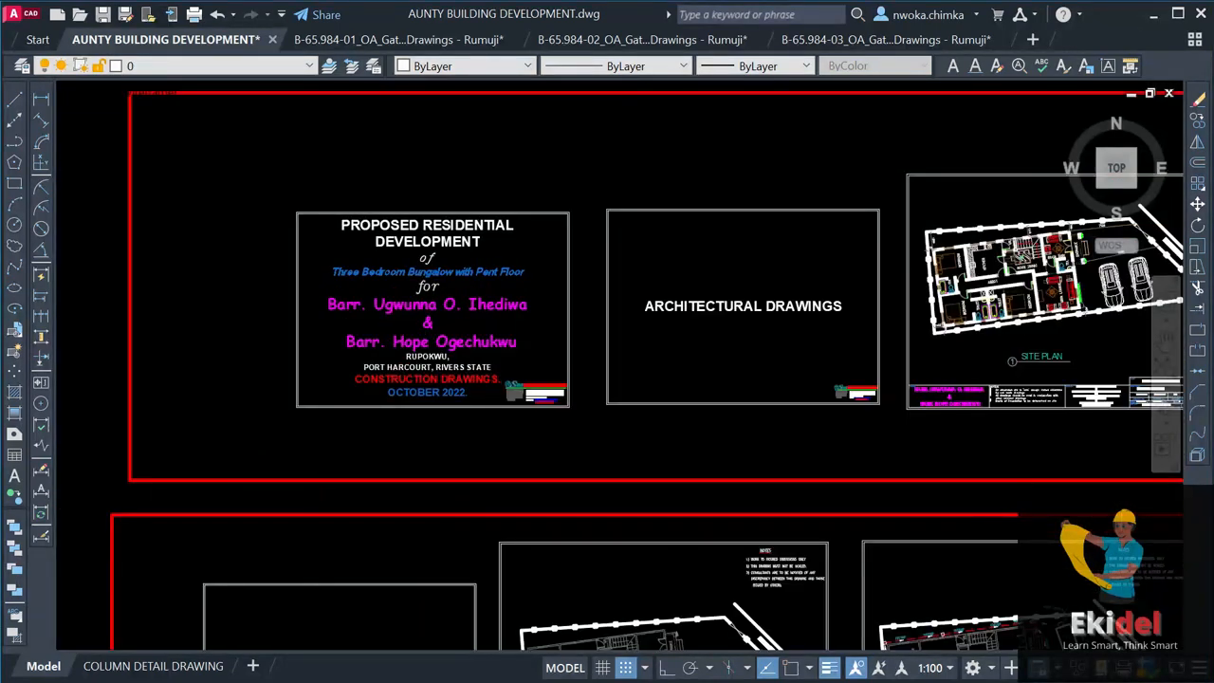
scroll(446, 370, "up", 2)
scroll(391, 409, "up", 3)
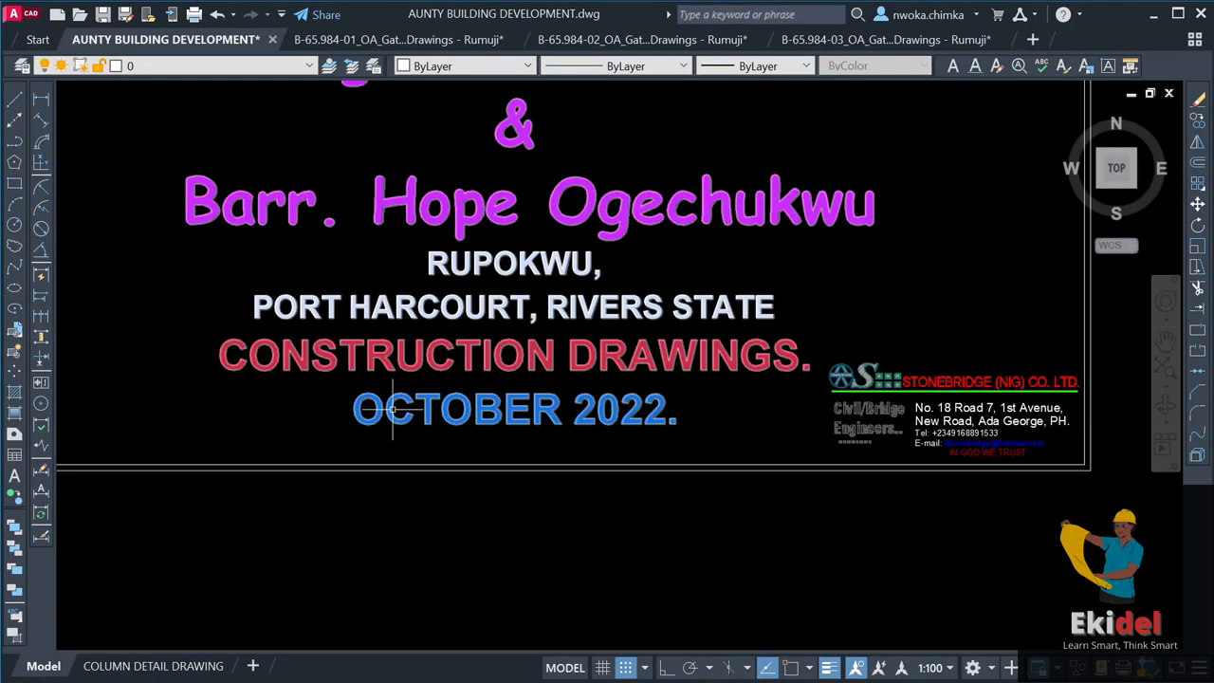
scroll(594, 408, "down", 1)
scroll(531, 282, "down", 1)
scroll(601, 268, "down", 1)
middle_click_drag(742, 281, 652, 307)
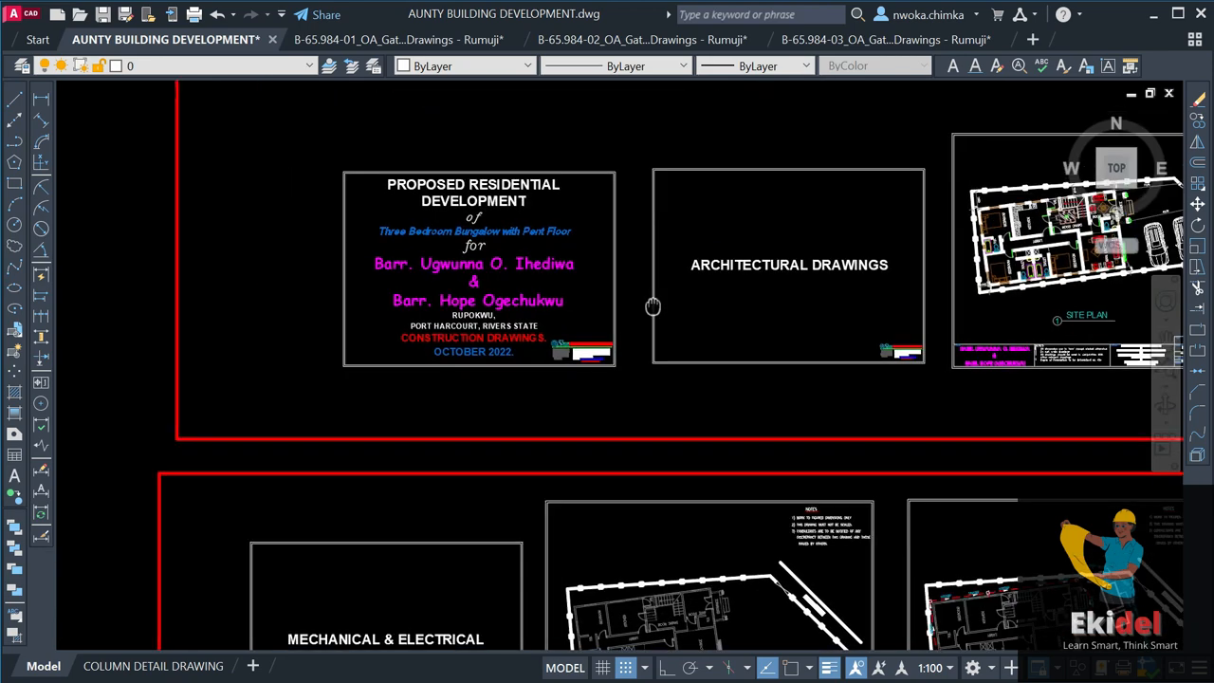
scroll(472, 299, "down", 2)
scroll(493, 284, "up", 2)
scroll(420, 447, "up", 3)
scroll(548, 323, "up", 2)
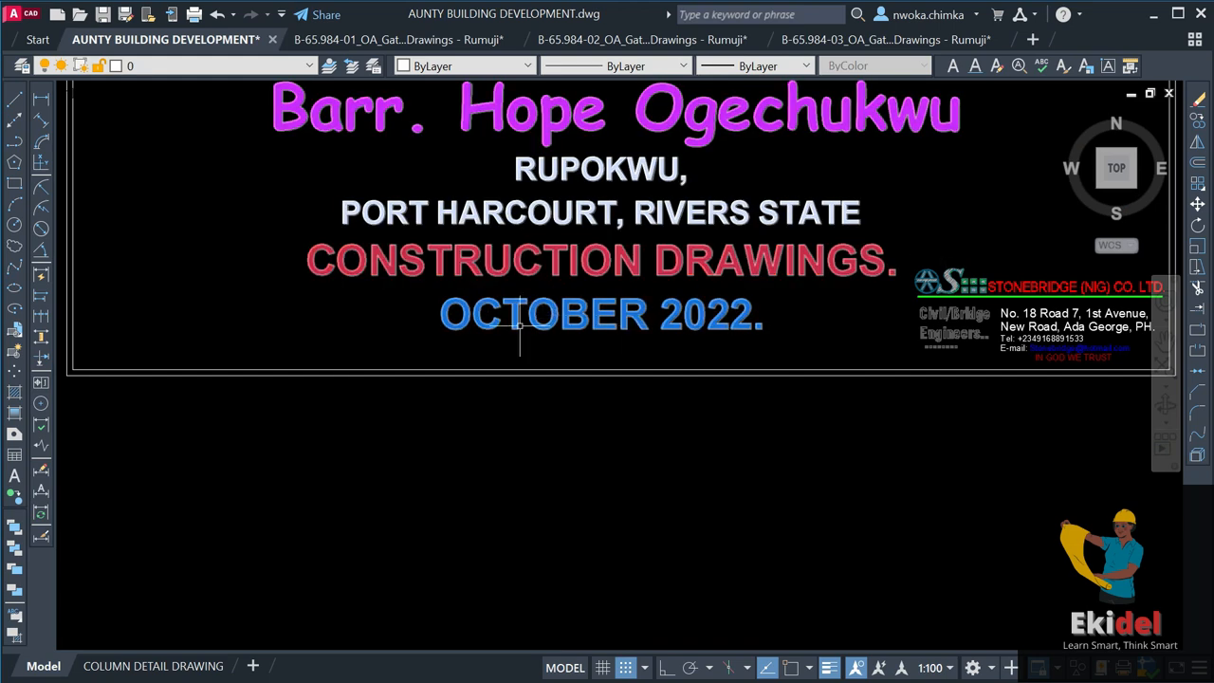
Examine the site plan sheet, including the client block and notes in its title block.
scroll(677, 325, "down", 5)
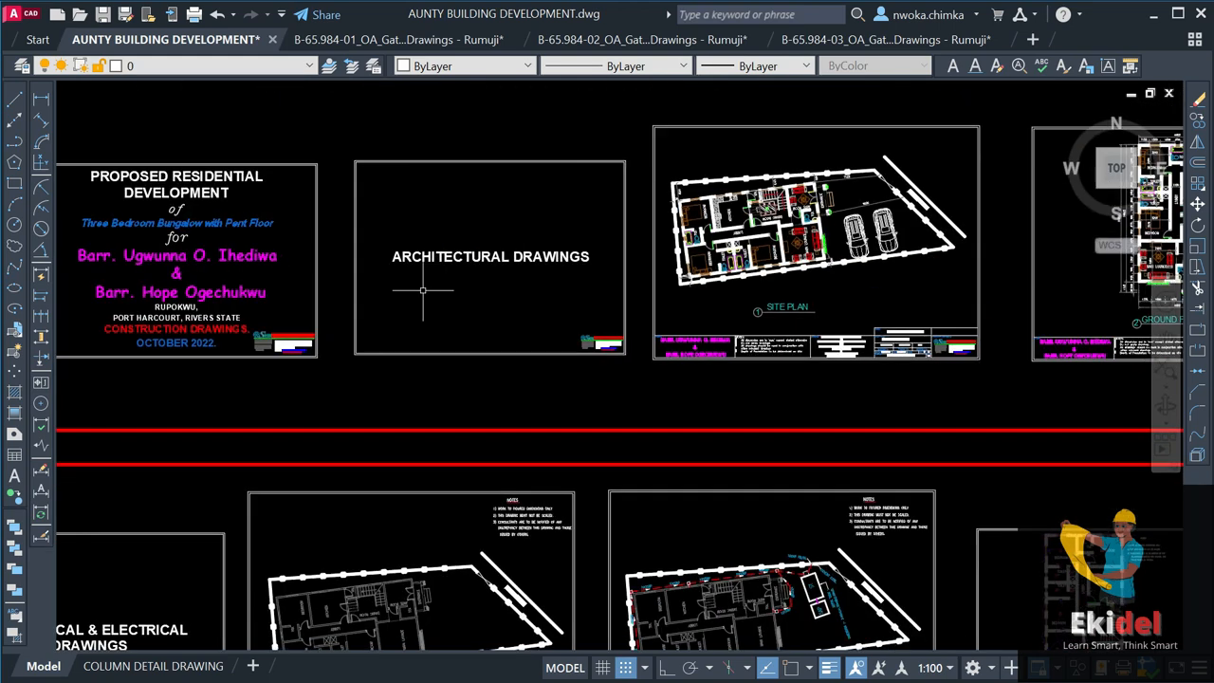
scroll(616, 318, "up", 6)
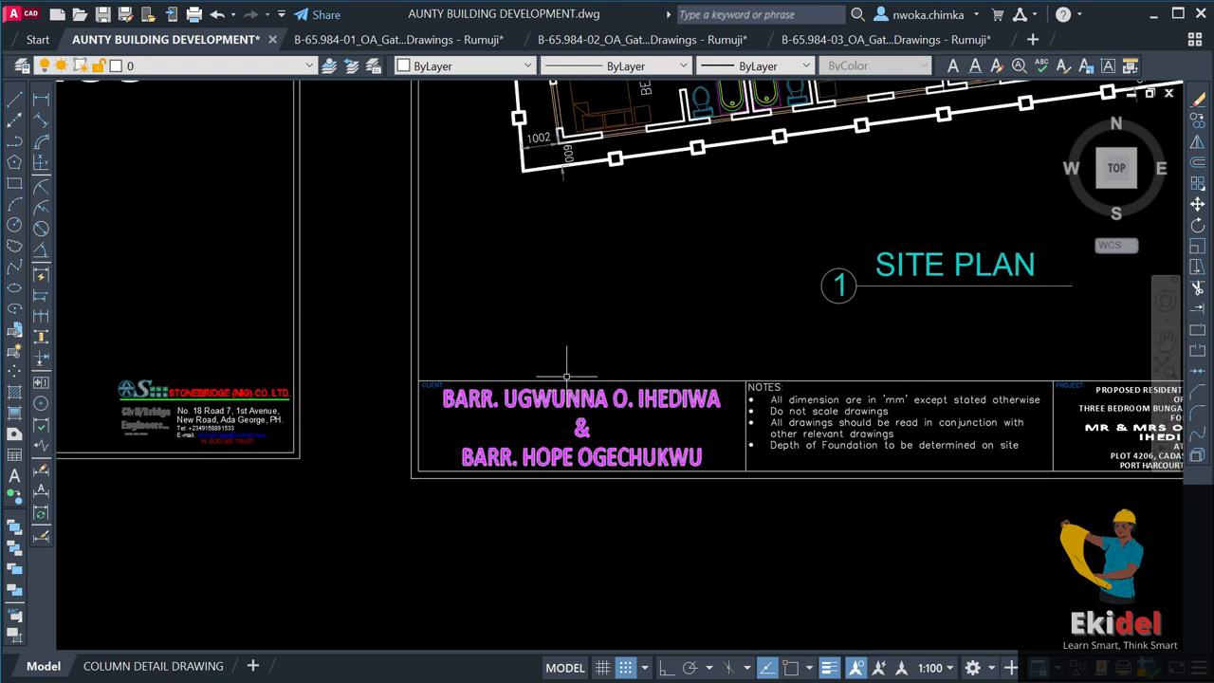
mouse_move(101, 52)
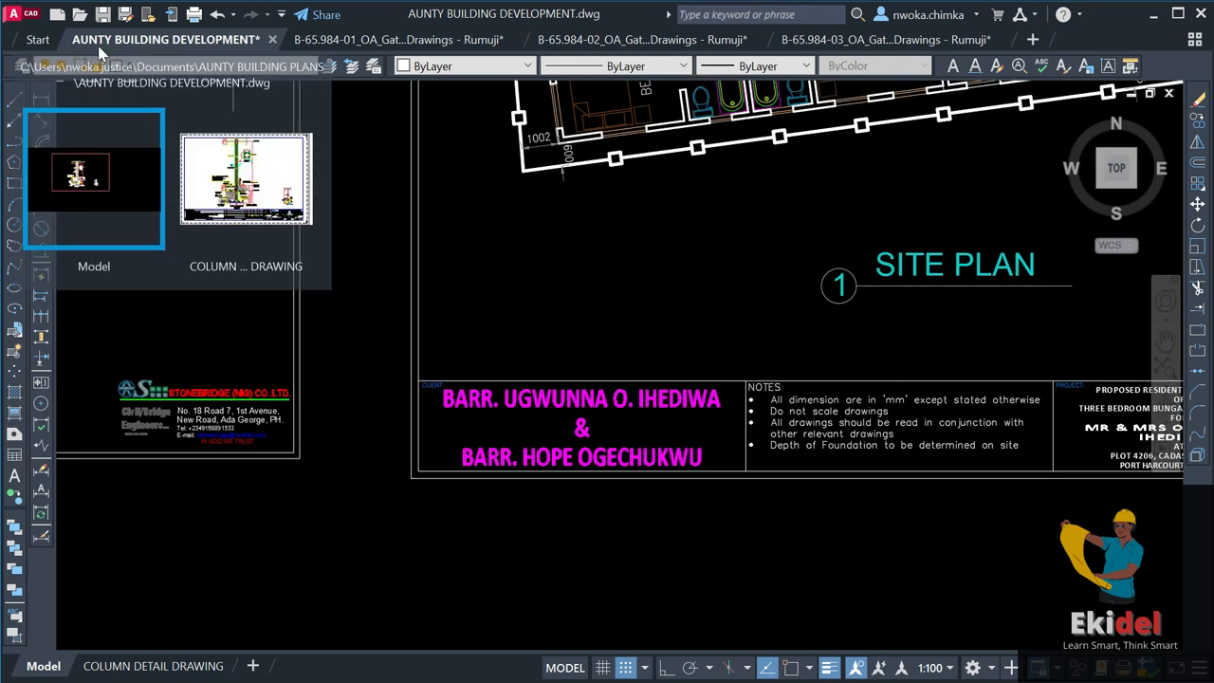
scroll(568, 327, "down", 4)
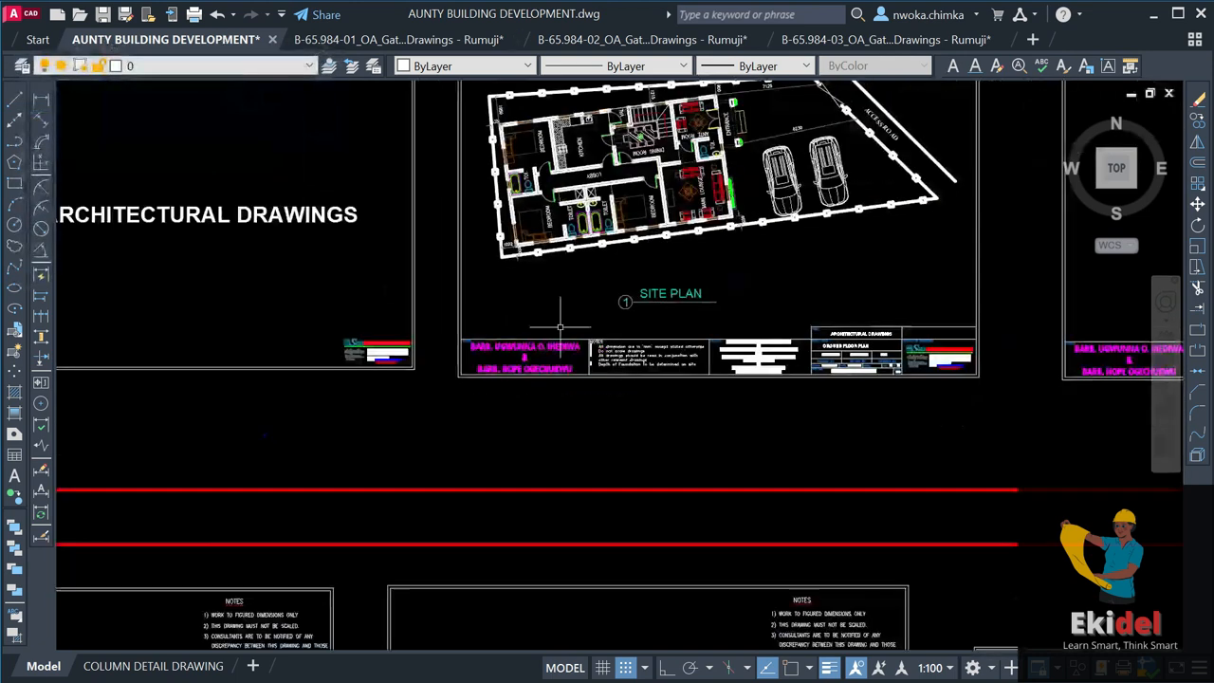
scroll(642, 276, "up", 2)
scroll(486, 305, "down", 3)
Examine the ground floor plan sheet, including its room layout, dimensions and title block.
scroll(835, 275, "up", 3)
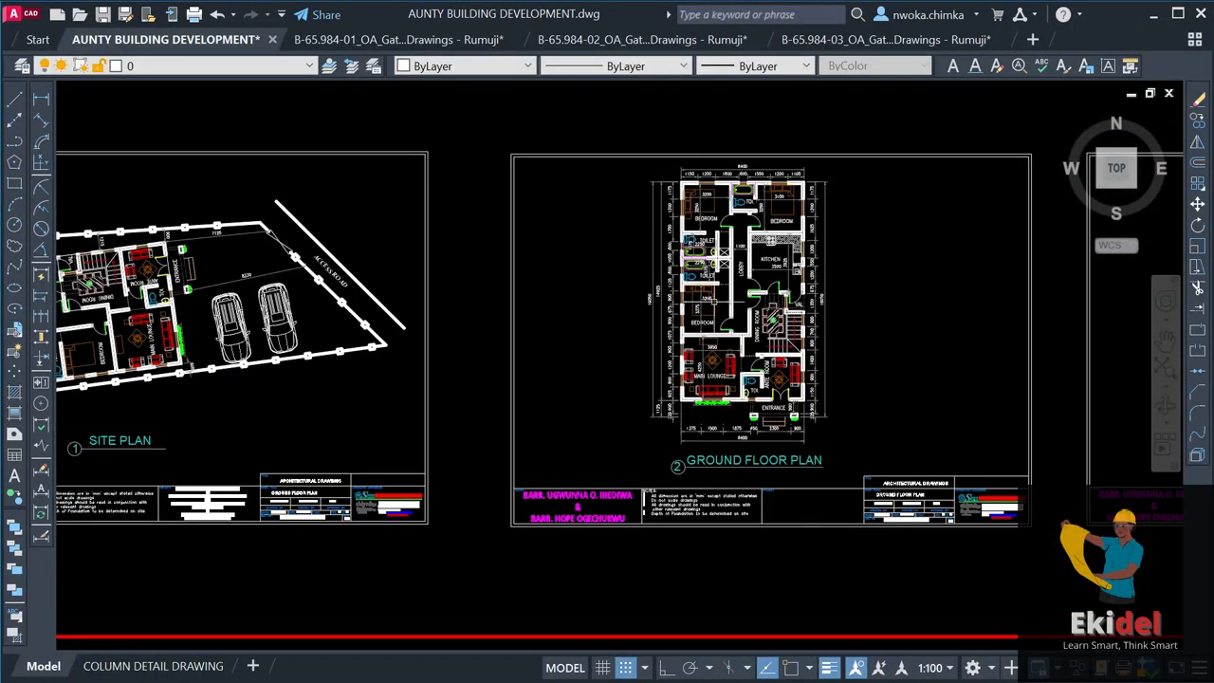
scroll(809, 336, "down", 1)
scroll(816, 353, "up", 1)
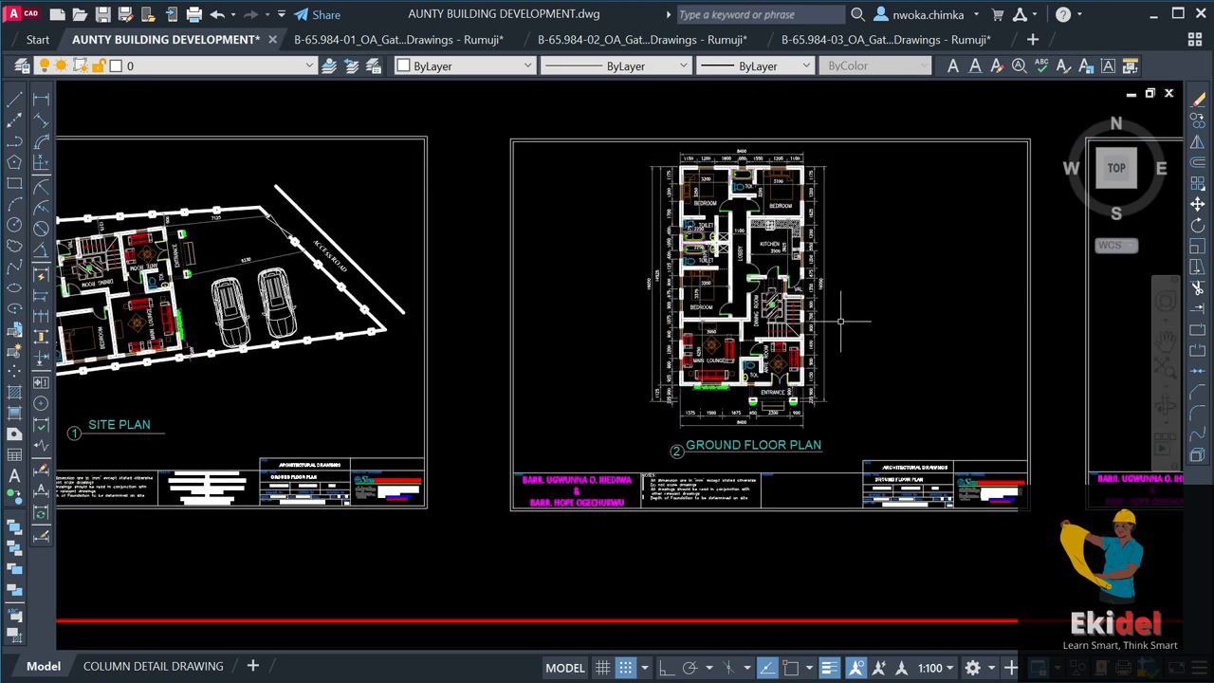
middle_click_drag(828, 333, 610, 333)
scroll(613, 277, "up", 2)
scroll(527, 209, "down", 4)
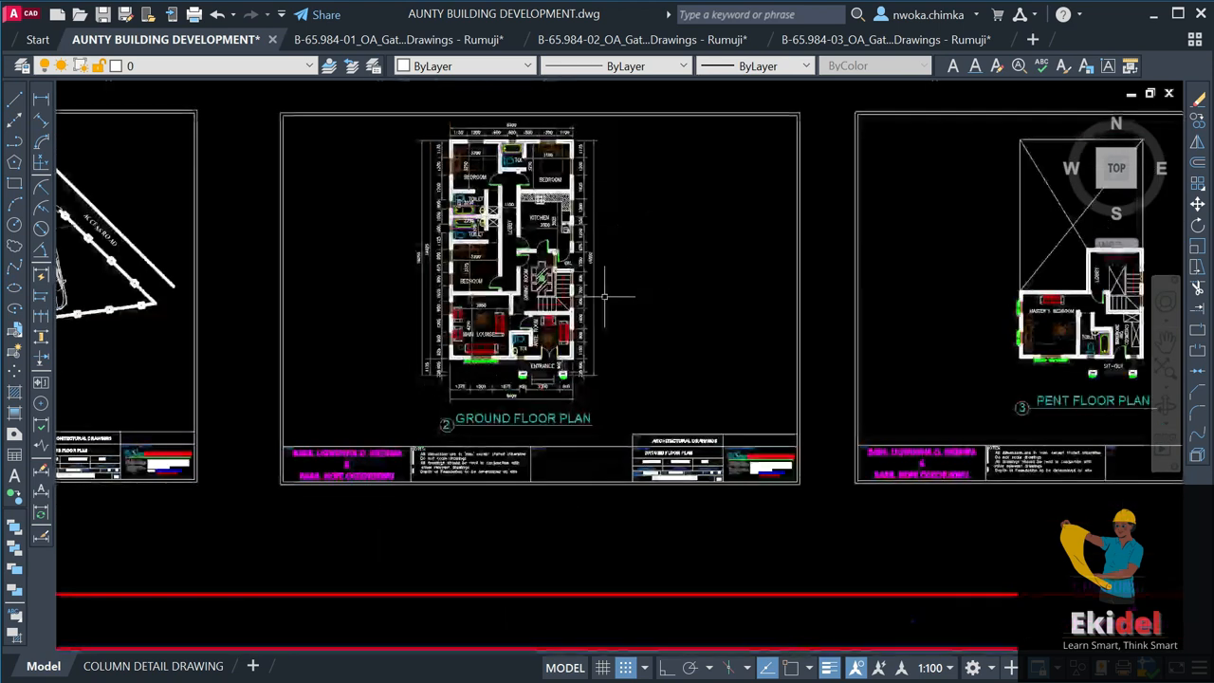
scroll(502, 218, "down", 2)
scroll(474, 199, "up", 4)
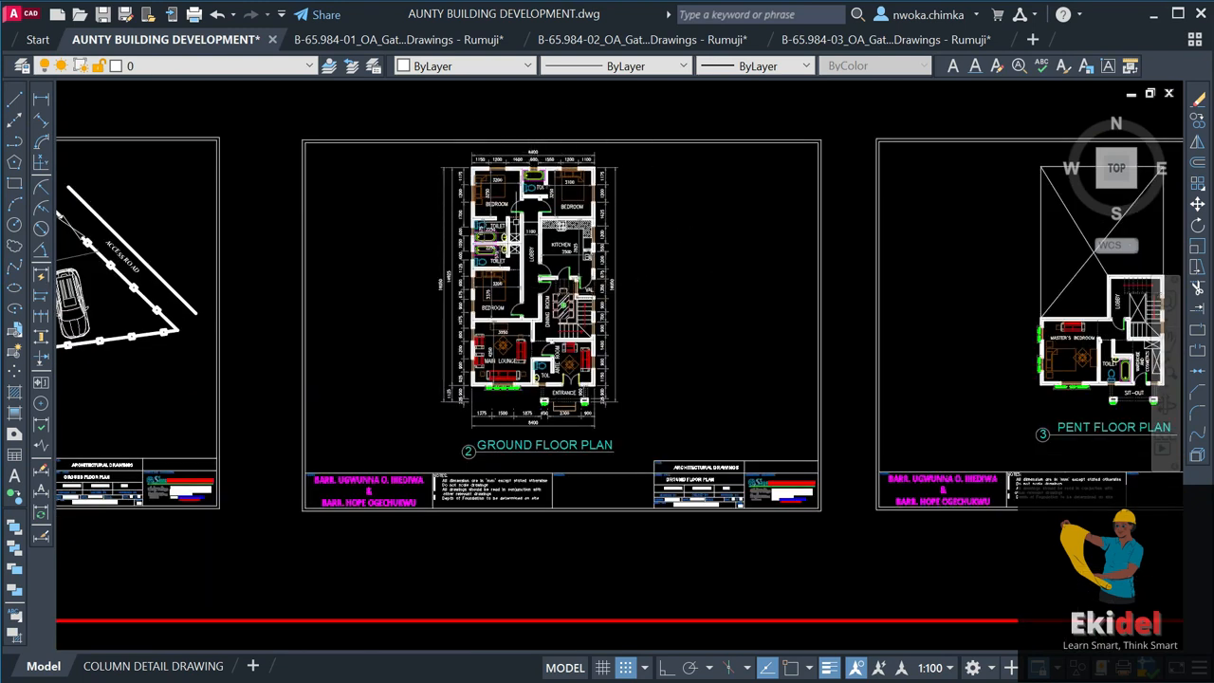
scroll(513, 222, "up", 2)
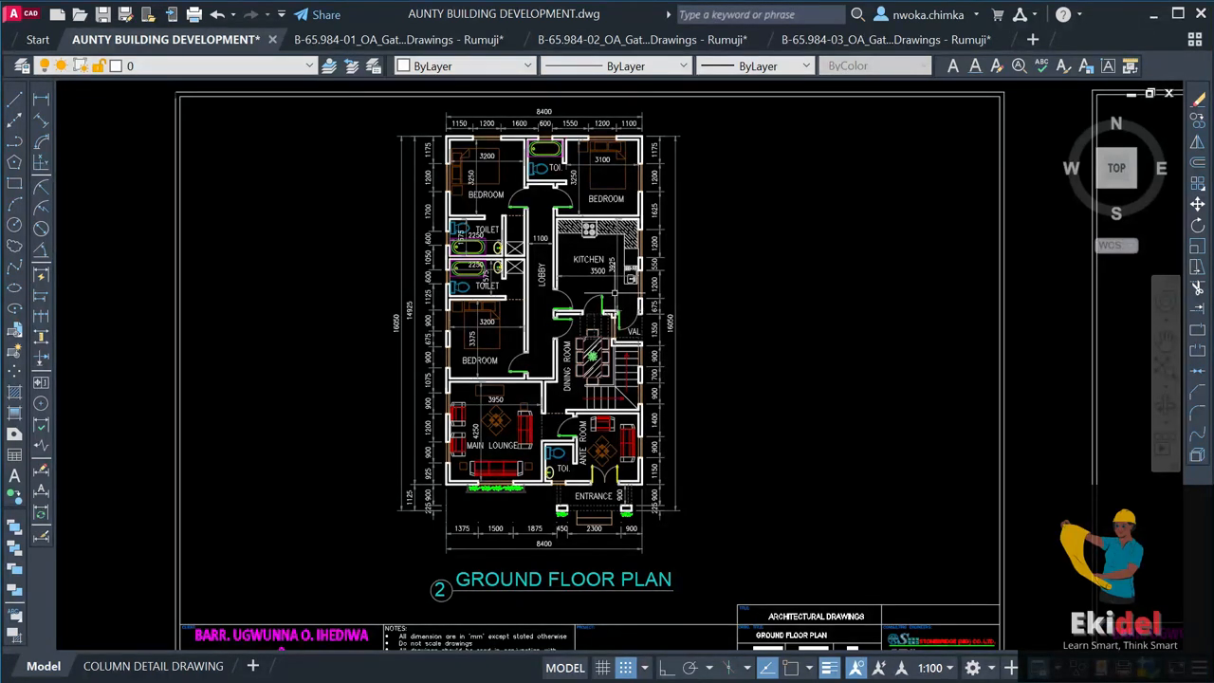
scroll(580, 256, "down", 2)
scroll(581, 256, "up", 3)
scroll(581, 256, "down", 4)
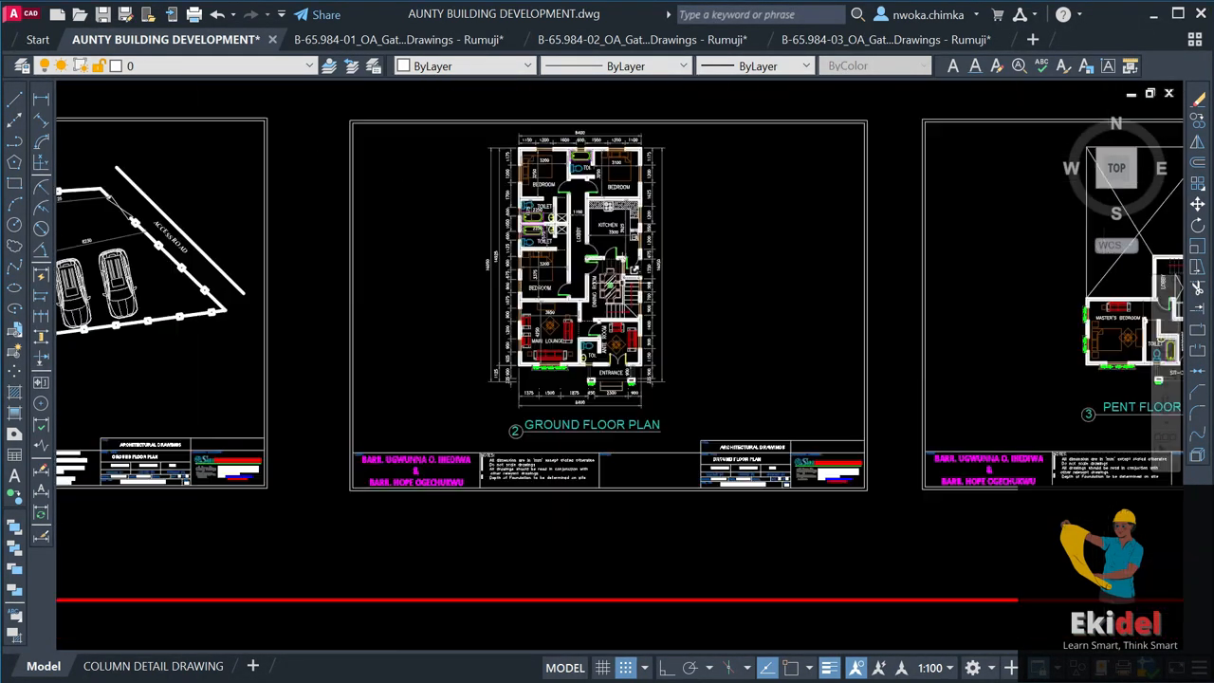
scroll(607, 322, "up", 3)
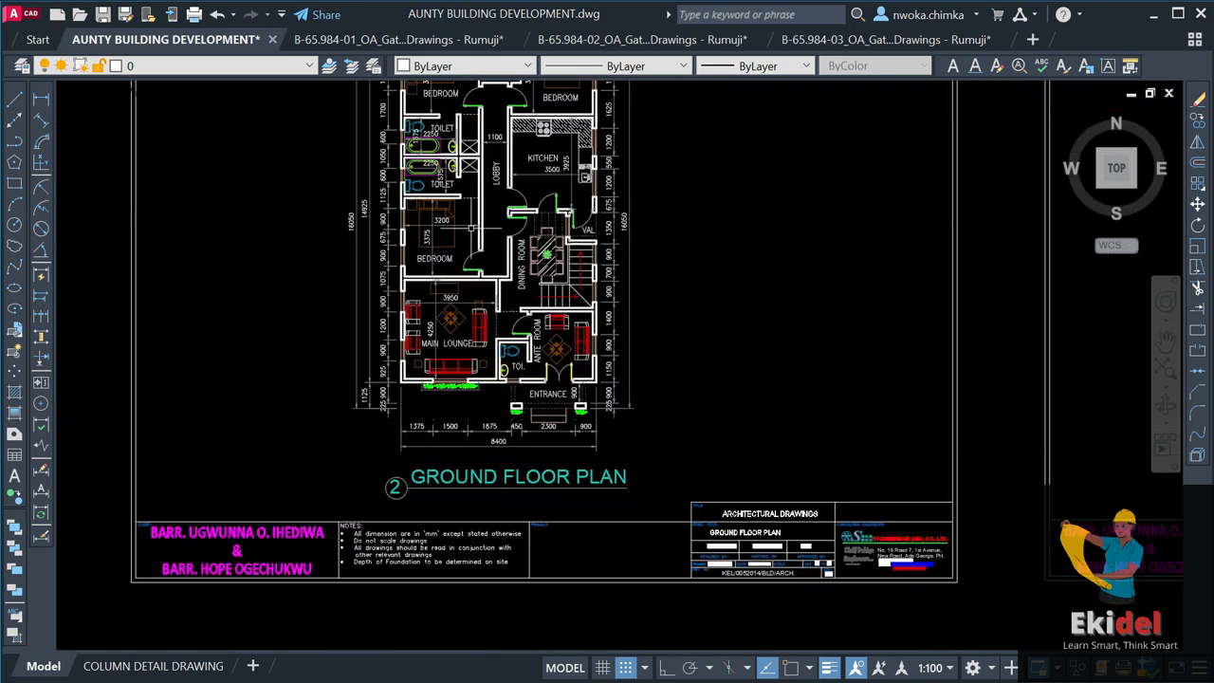
scroll(506, 221, "down", 3)
scroll(502, 196, "down", 2)
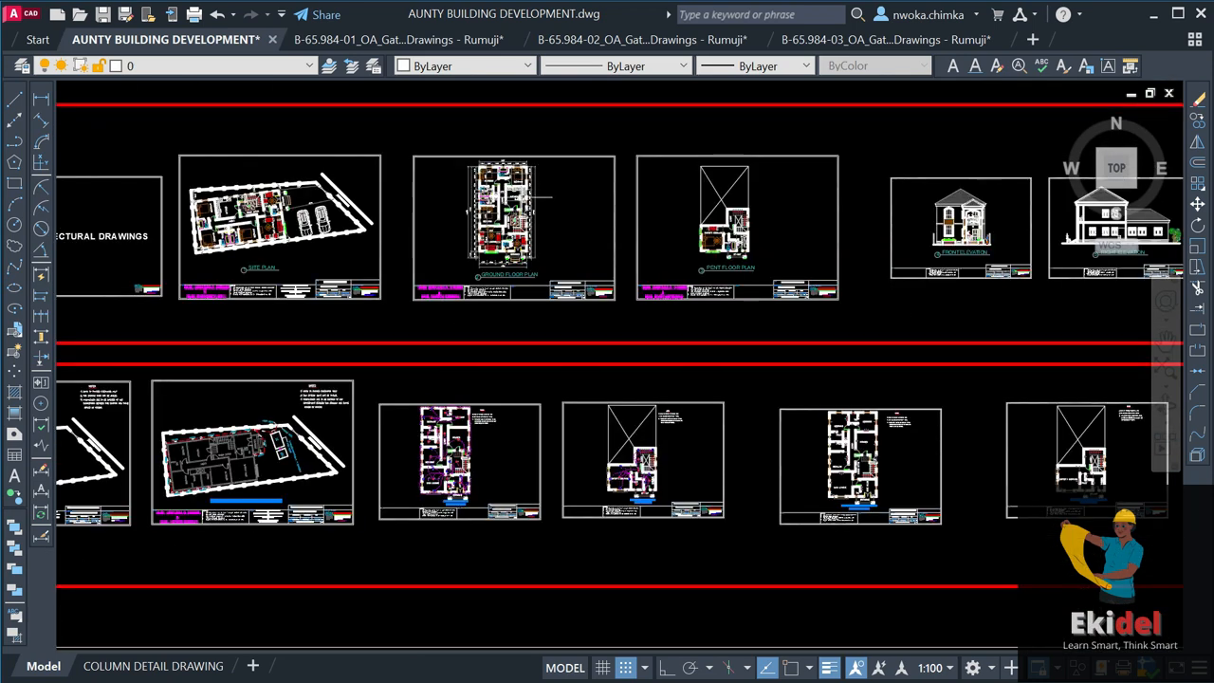
Look over the front and right elevation sheets in the architectural row.
scroll(493, 208, "down", 1)
scroll(848, 195, "up", 5)
scroll(654, 190, "down", 4)
scroll(877, 270, "up", 2)
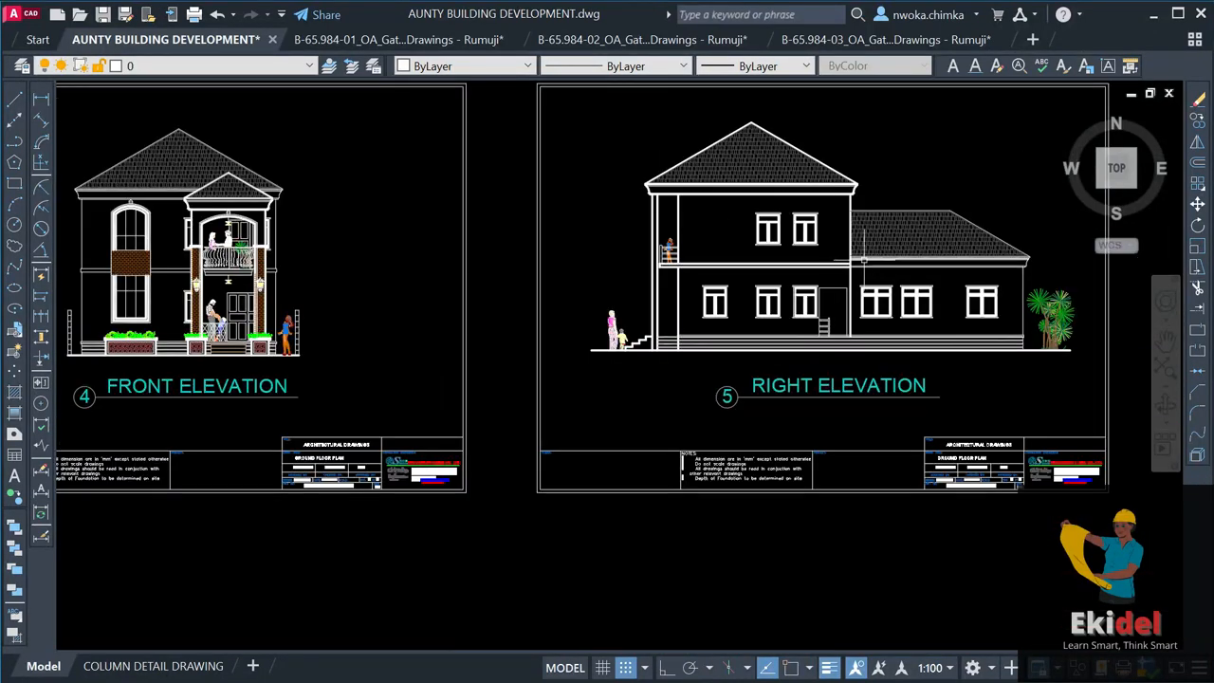
scroll(668, 188, "down", 5)
Examine the pent floor plan's master's bedroom, toilet, wardrobe, lobby and sit-out.
scroll(563, 340, "up", 6)
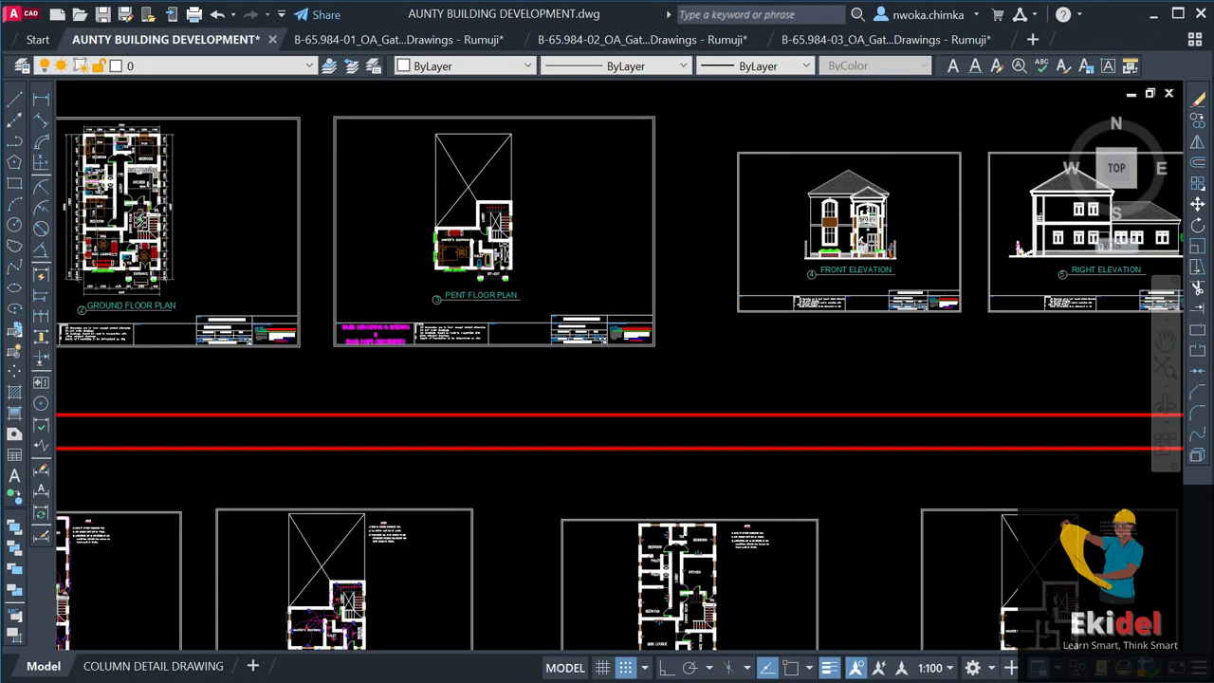
scroll(562, 339, "up", 1)
middle_click_drag(541, 312, 567, 493)
scroll(488, 272, "down", 1)
middle_click_drag(493, 233, 512, 398)
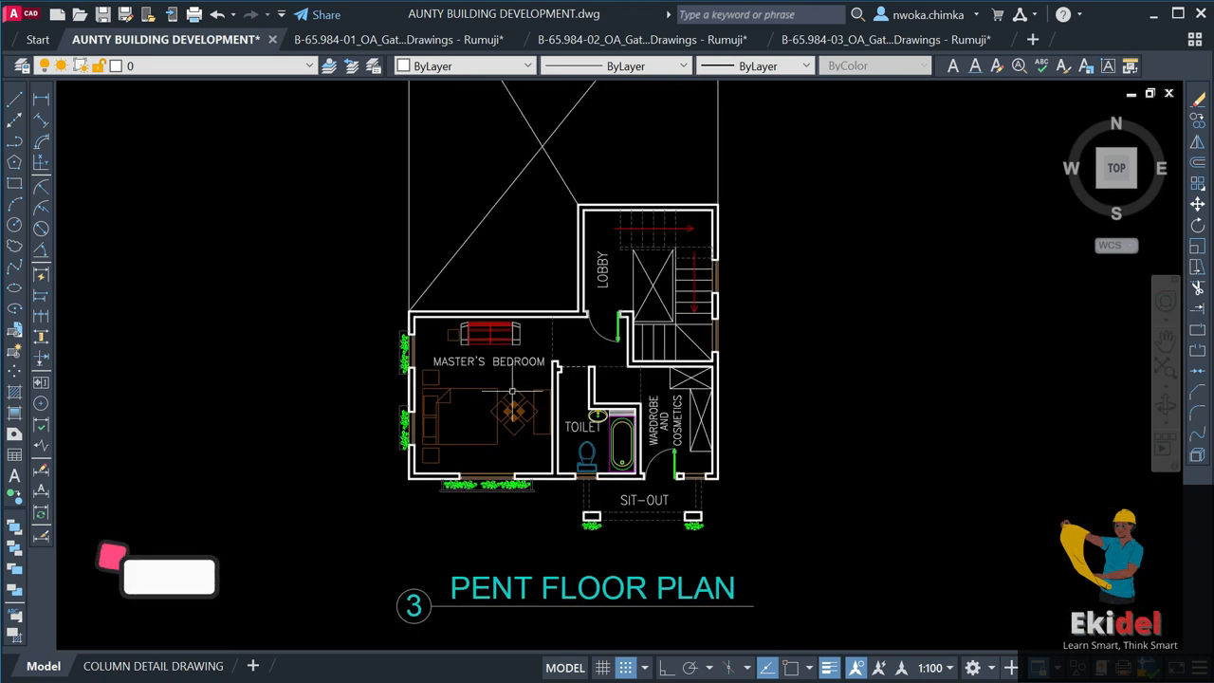
scroll(588, 403, "up", 1)
scroll(517, 415, "down", 6)
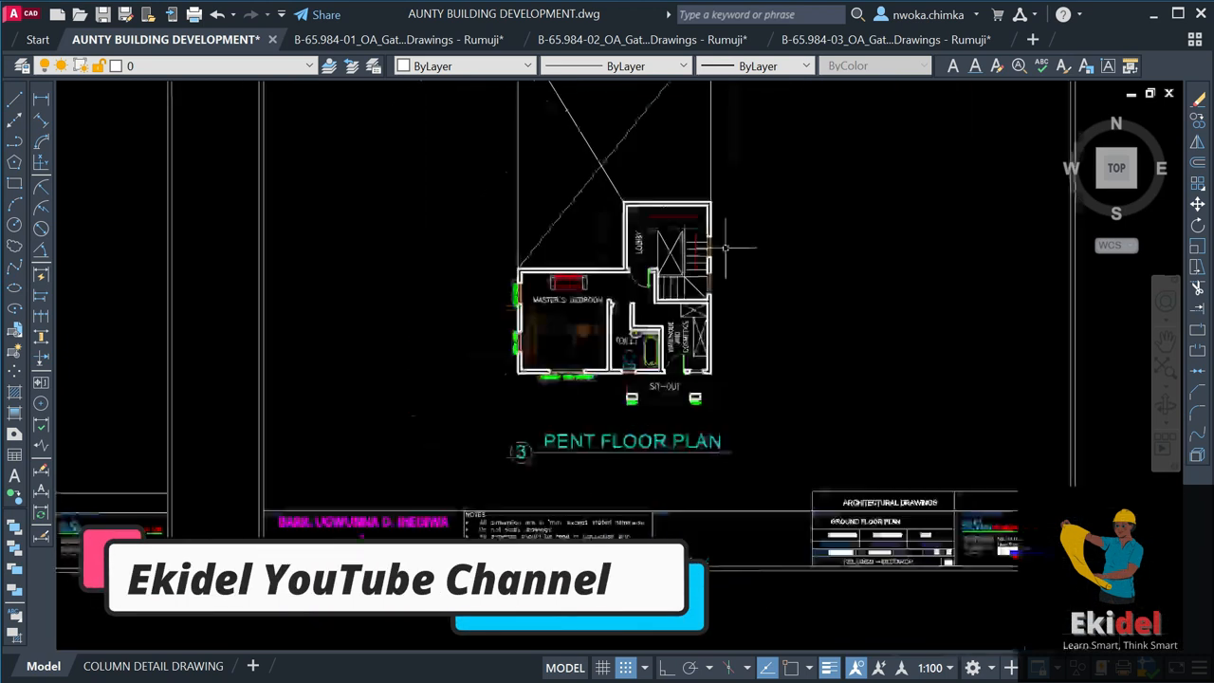
Inspect the right elevation's upper storey and roof, and the front elevation with its balcony and entrance.
scroll(627, 272, "down", 2)
middle_click_drag(873, 262, 604, 296)
middle_click_drag(789, 283, 591, 262)
middle_click_drag(131, 277, 387, 278)
middle_click_drag(945, 280, 692, 284)
scroll(768, 279, "up", 1)
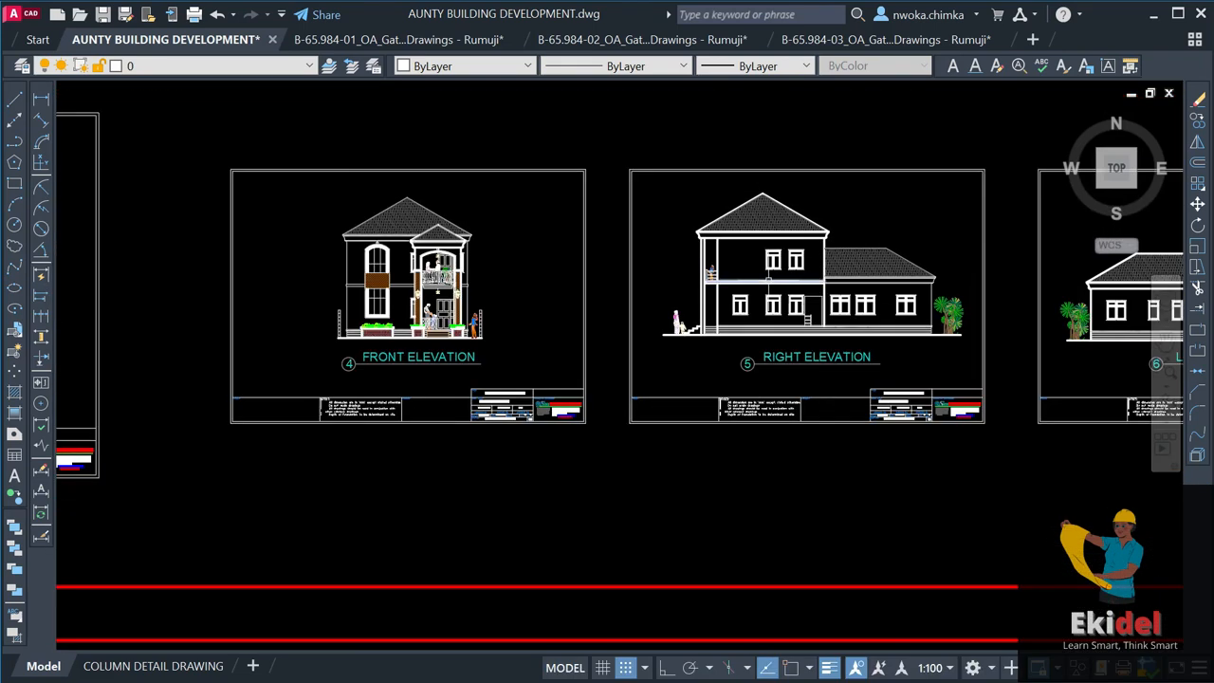
scroll(811, 225, "up", 2)
left_click(776, 158)
key("Escape")
left_click(864, 145)
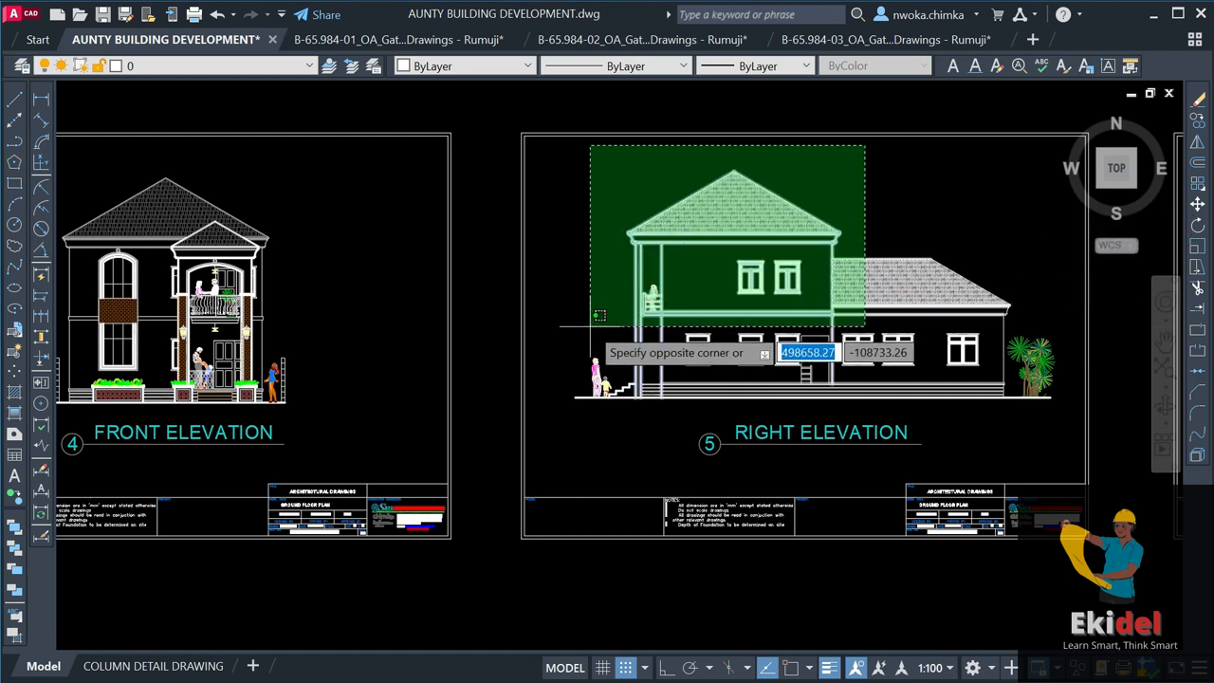
key("Escape")
scroll(1035, 171, "down", 6)
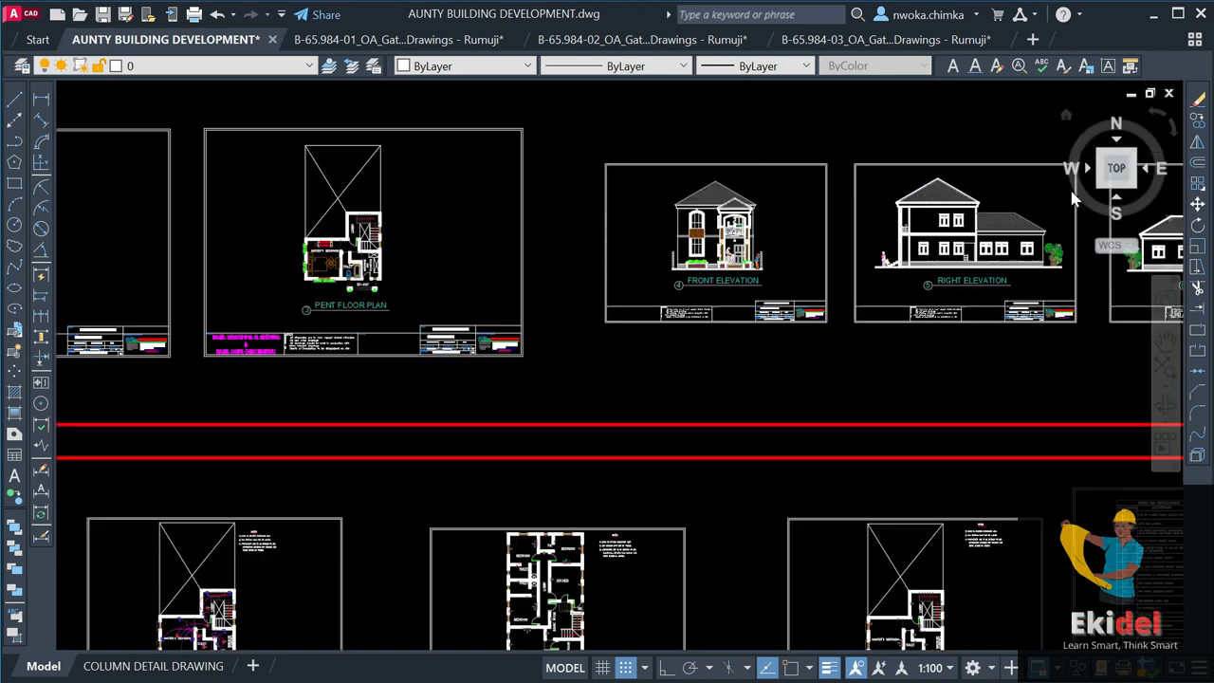
scroll(867, 237, "up", 6)
scroll(741, 147, "up", 2)
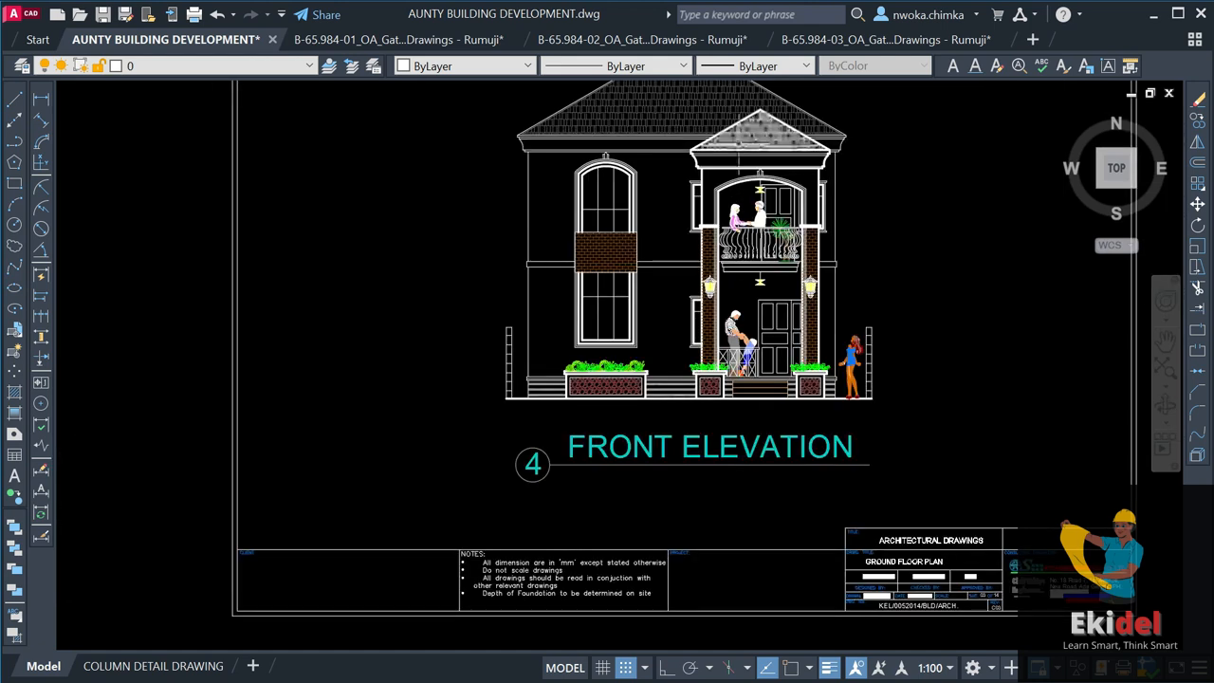
scroll(658, 179, "down", 3)
scroll(606, 231, "down", 2)
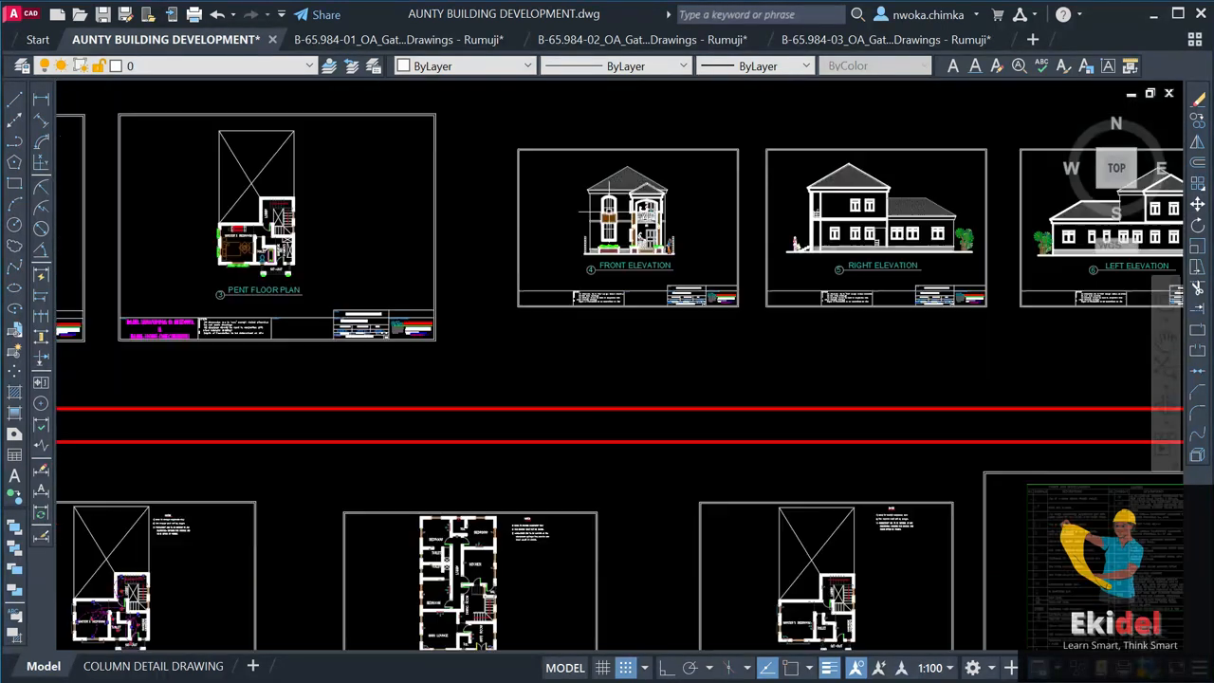
middle_click_drag(457, 233, 566, 271)
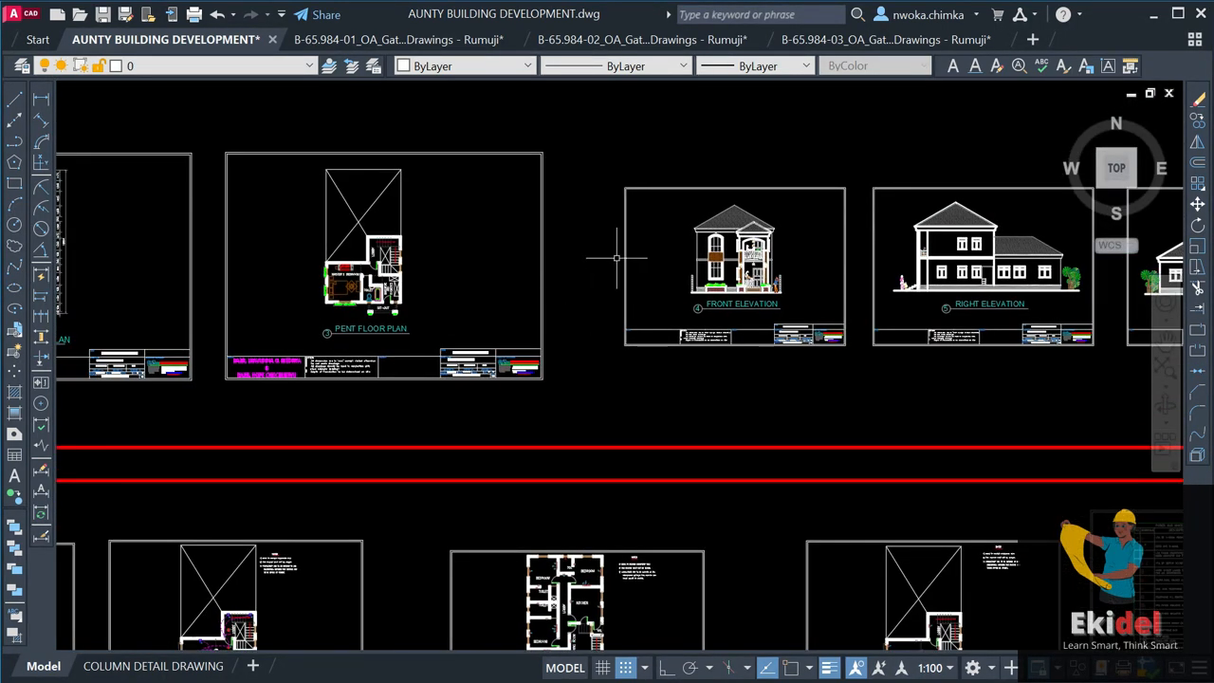
Survey the complete rows of architectural and mechanical & electrical sheets, and return to the ground floor plan.
scroll(617, 256, "down", 2)
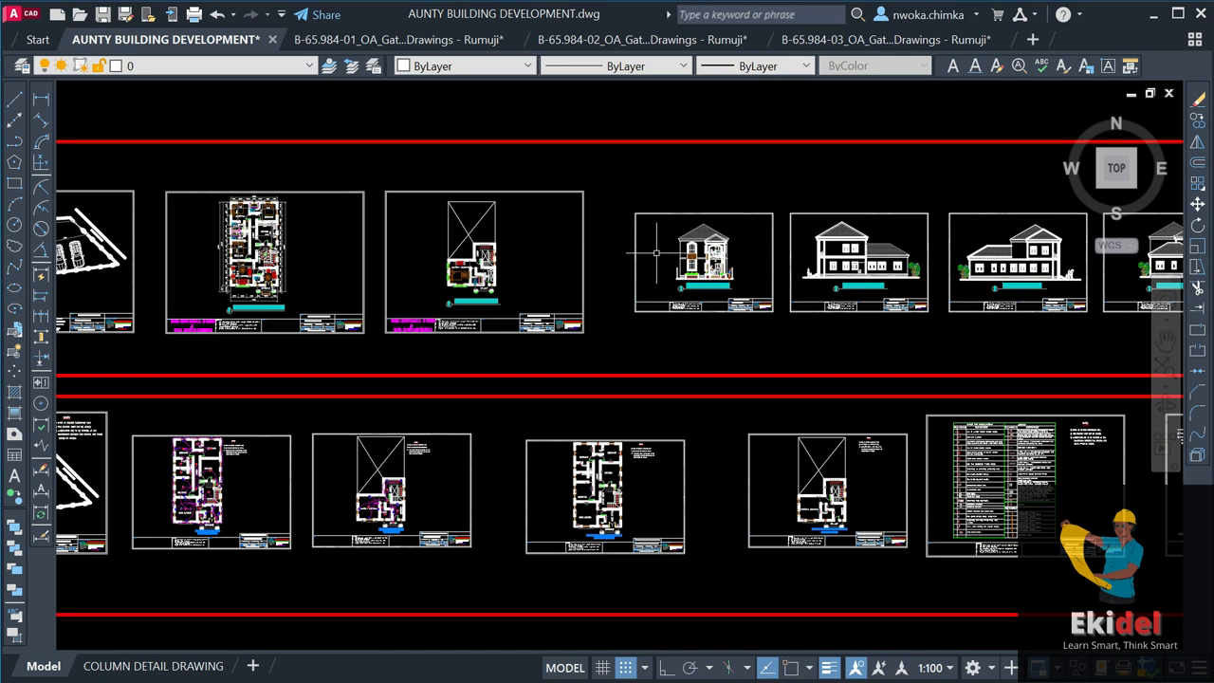
scroll(512, 258, "down", 3)
middle_click_drag(512, 257, 563, 281)
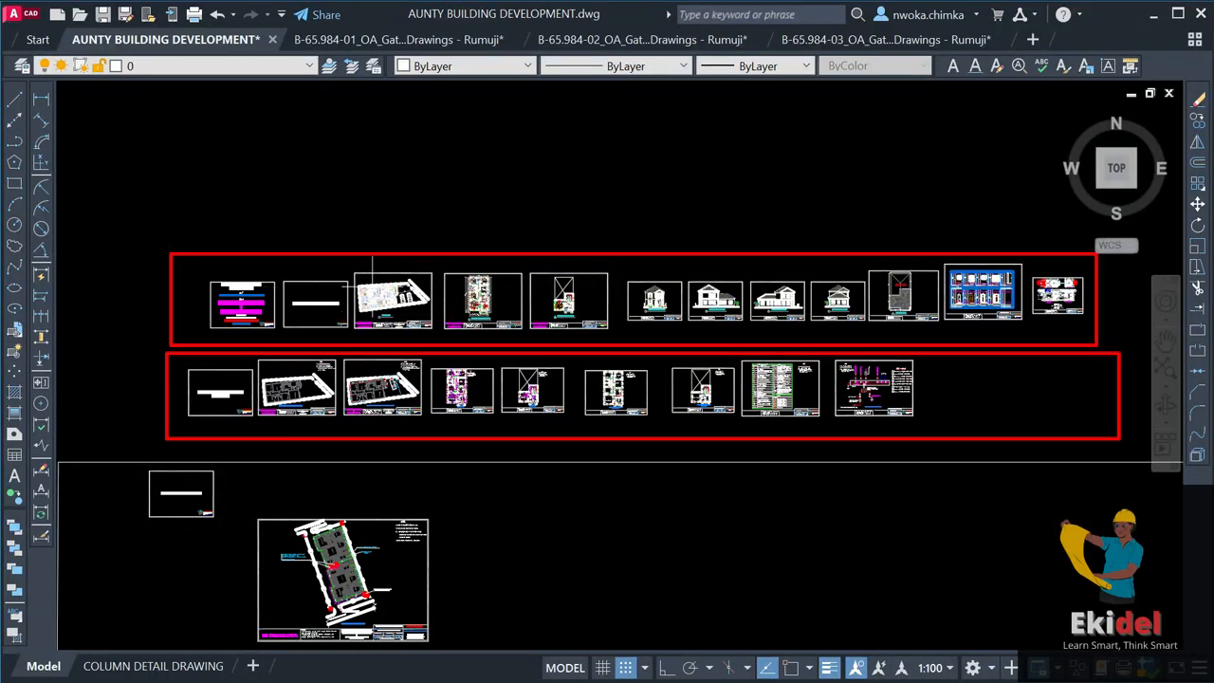
scroll(427, 308, "down", 2)
scroll(457, 302, "up", 4)
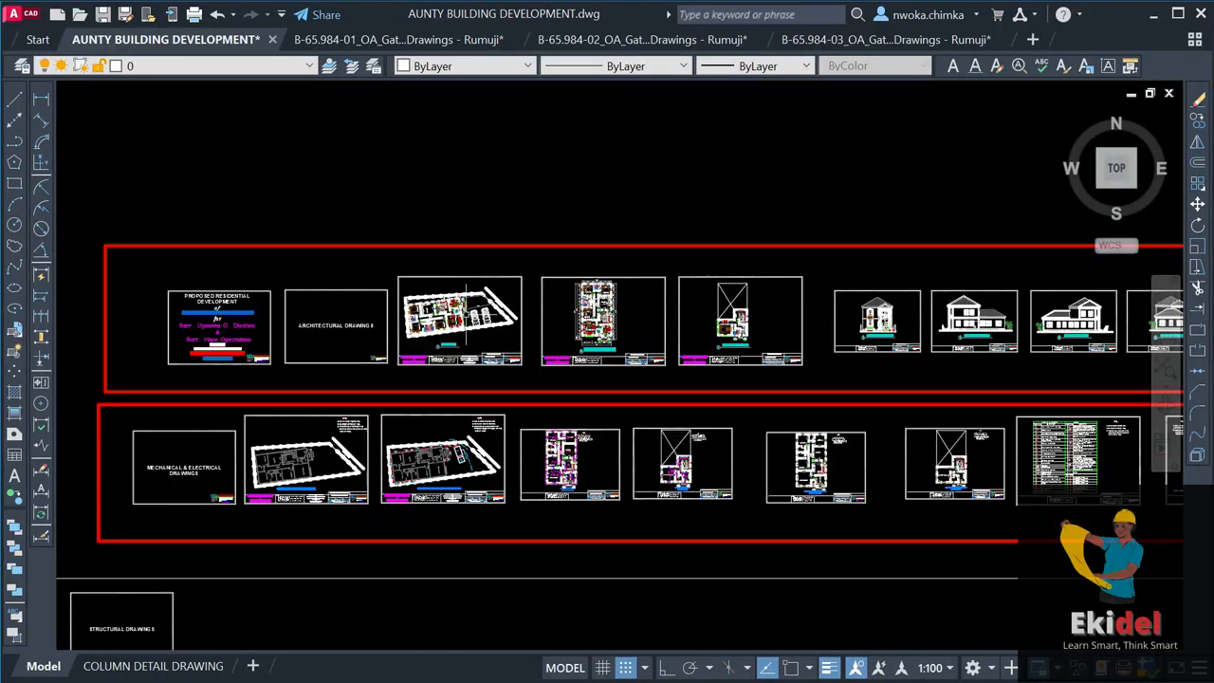
scroll(518, 302, "up", 5)
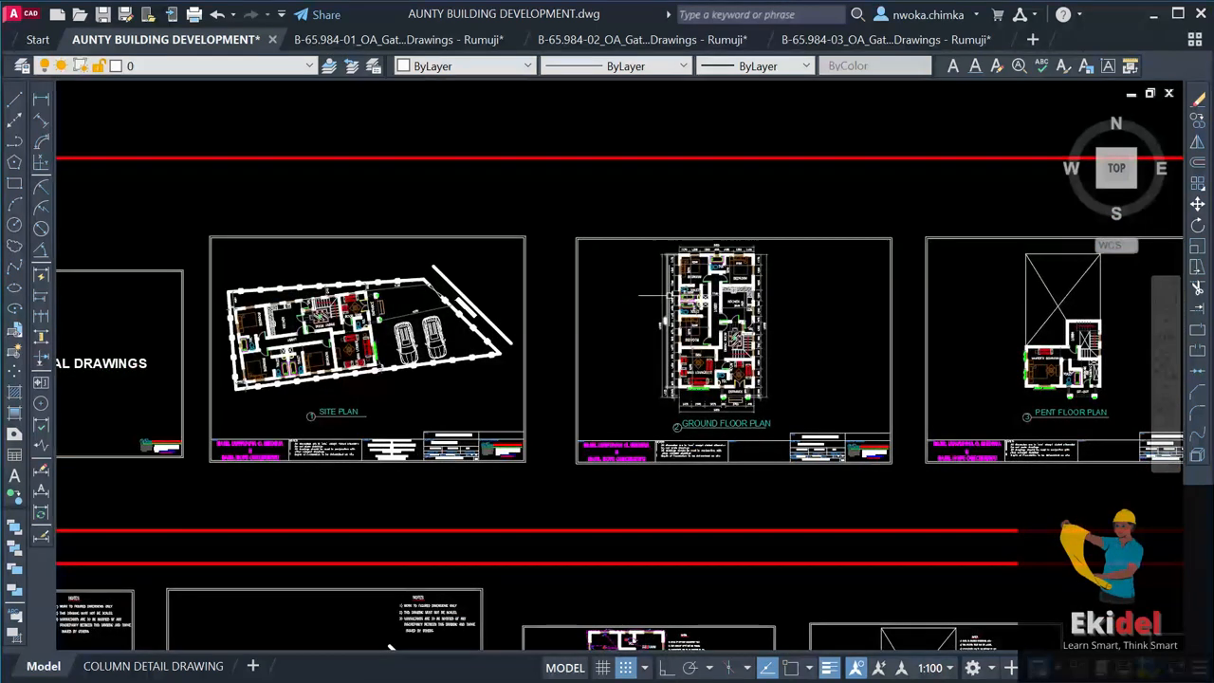
scroll(699, 245, "up", 2)
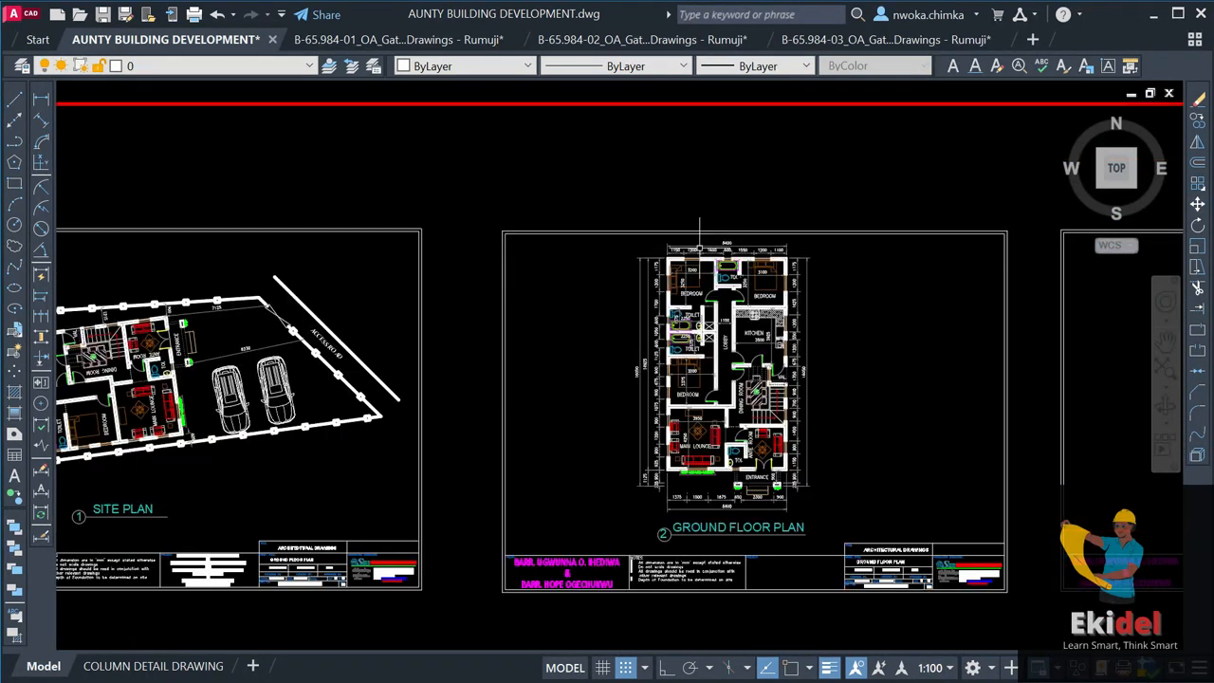
Copy the ground floor plan and pent floor plan from their sheets to the empty area below the drawing frames.
left_click(600, 178)
scroll(680, 226, "down", 2)
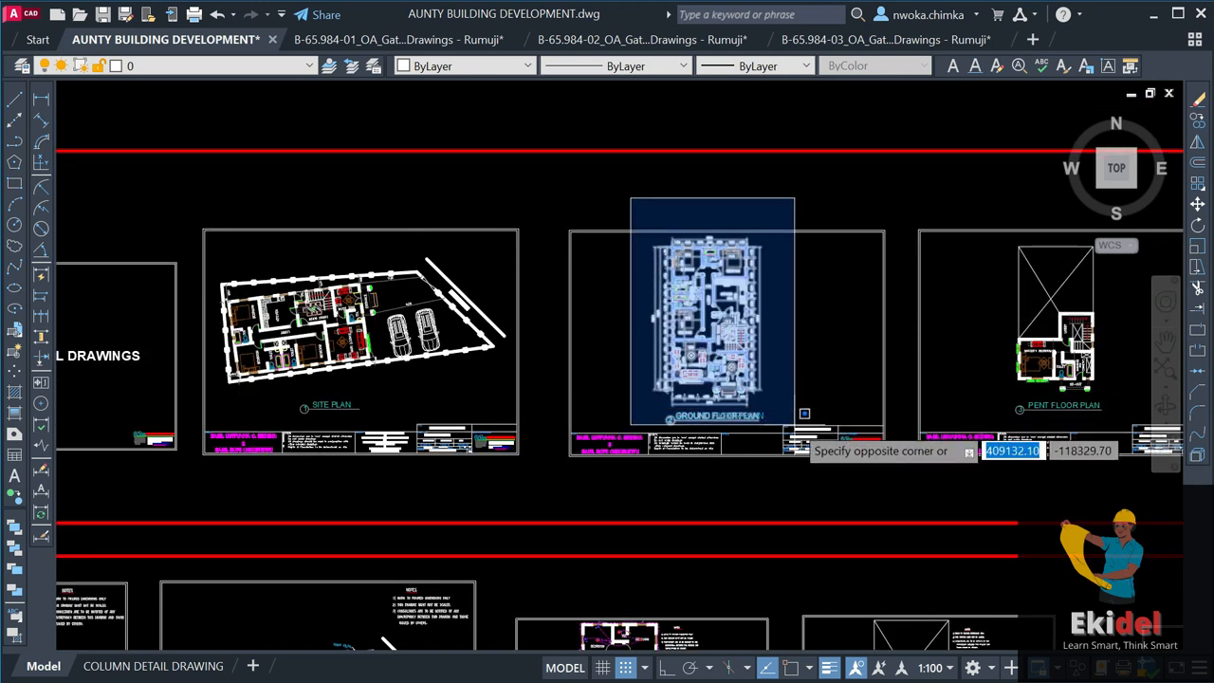
scroll(788, 414, "up", 2)
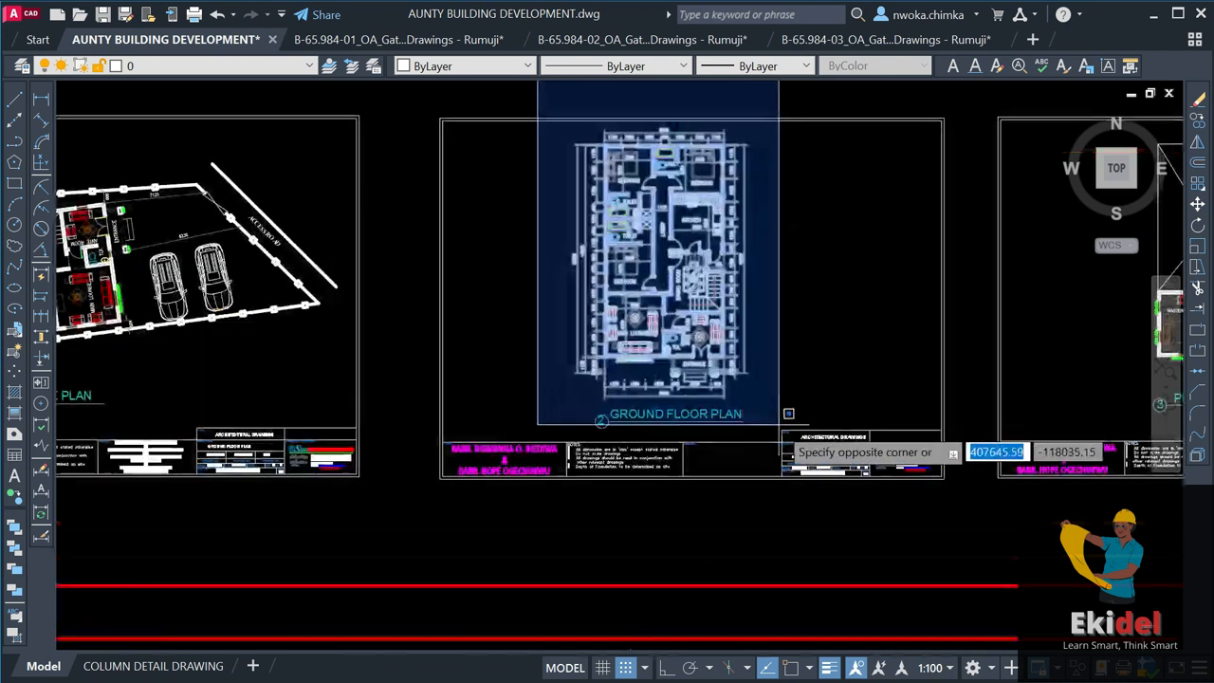
scroll(758, 323, "down", 3)
left_click(759, 345)
type("CO")
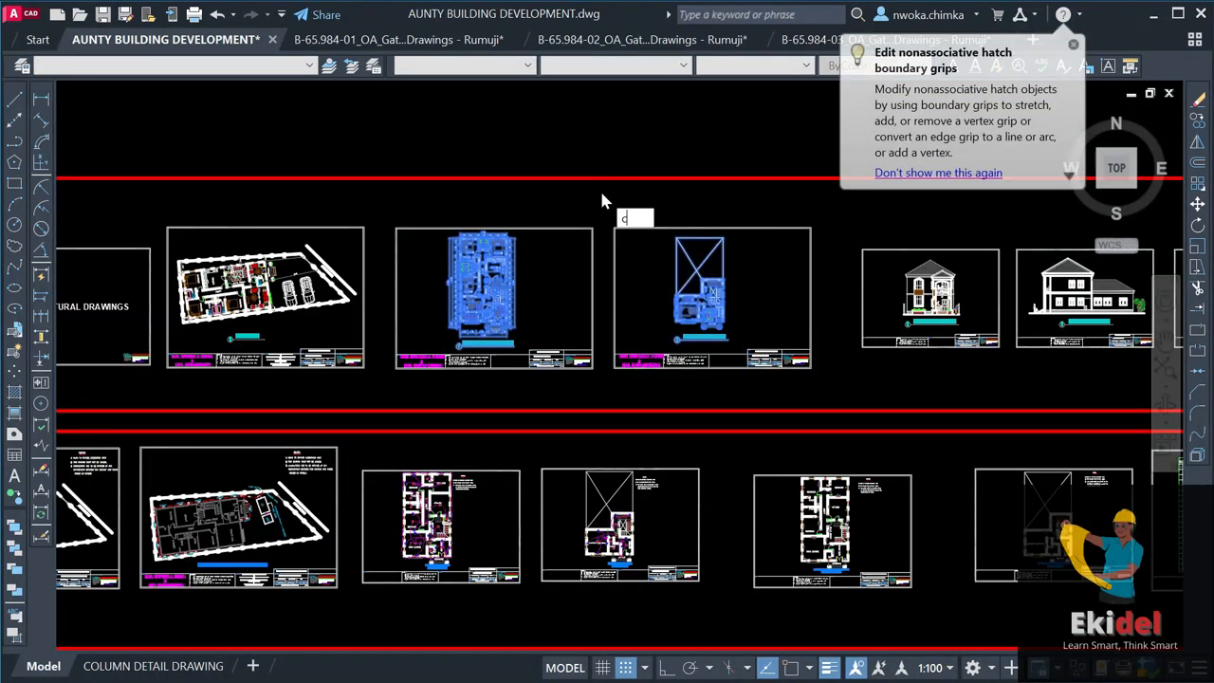
key("Return")
left_click(507, 273)
scroll(507, 272, "down", 5)
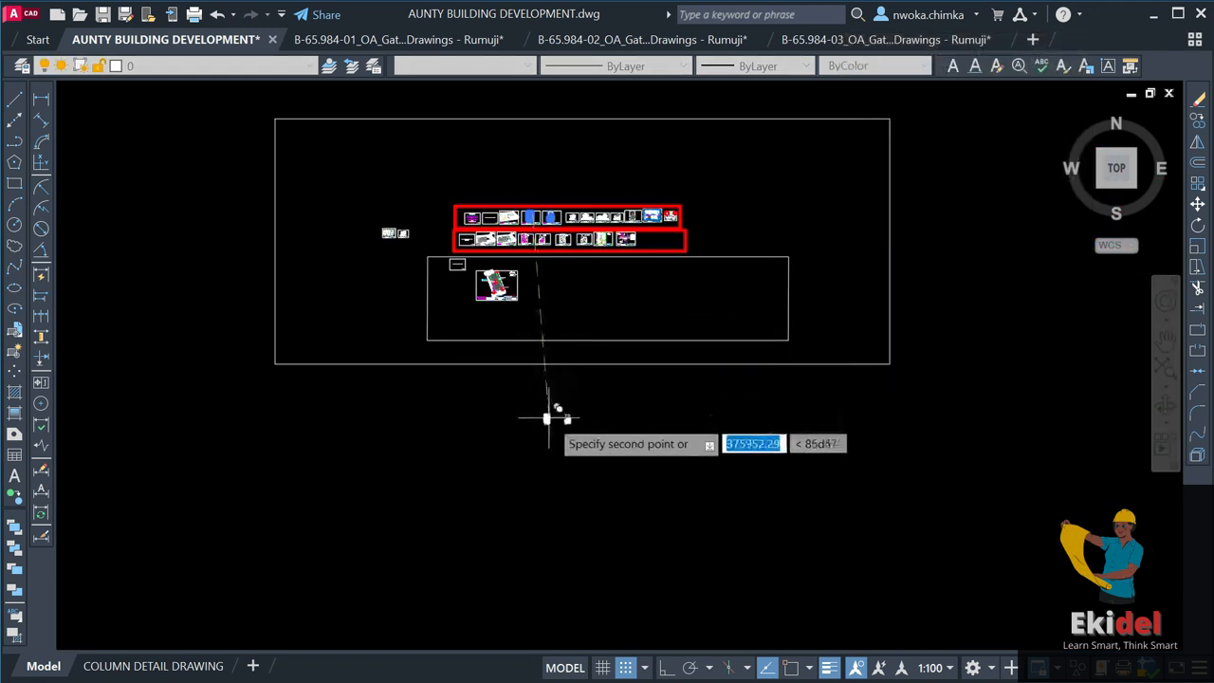
scroll(549, 409, "up", 5)
left_click(534, 408)
key("Return")
scroll(546, 440, "down", 2)
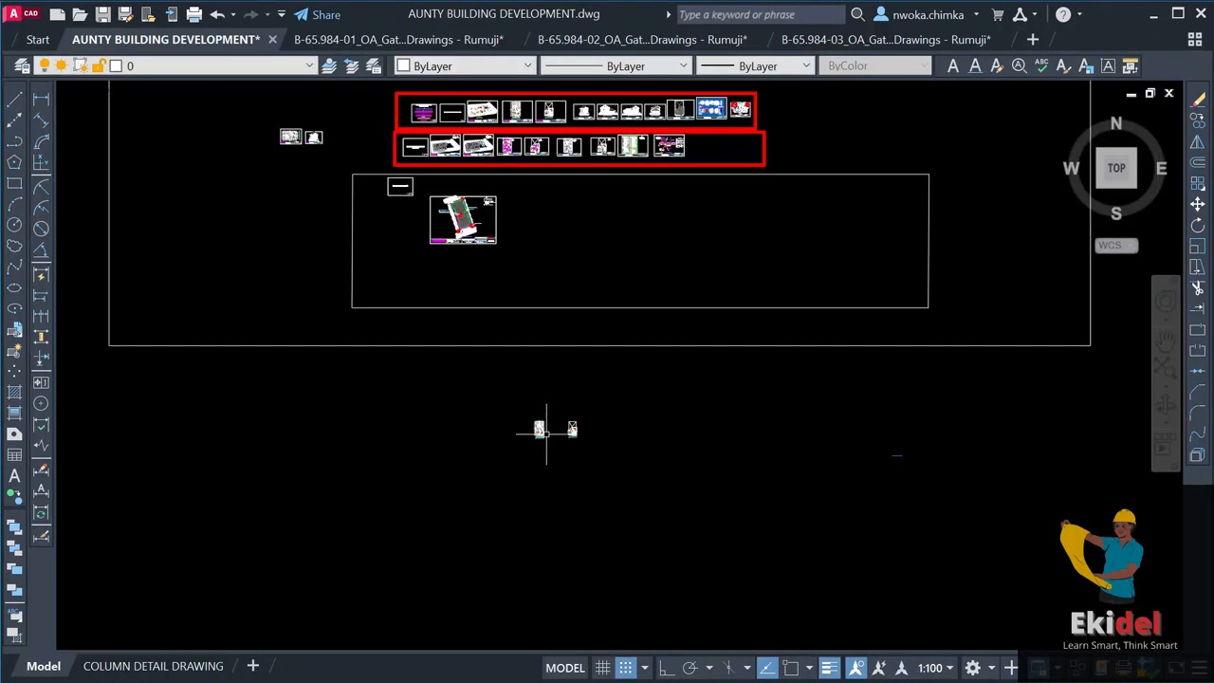
Look over the original ground and pent floor plan sheets in the architectural row, and return to the copied plans.
scroll(524, 112, "up", 4)
scroll(474, 202, "up", 3)
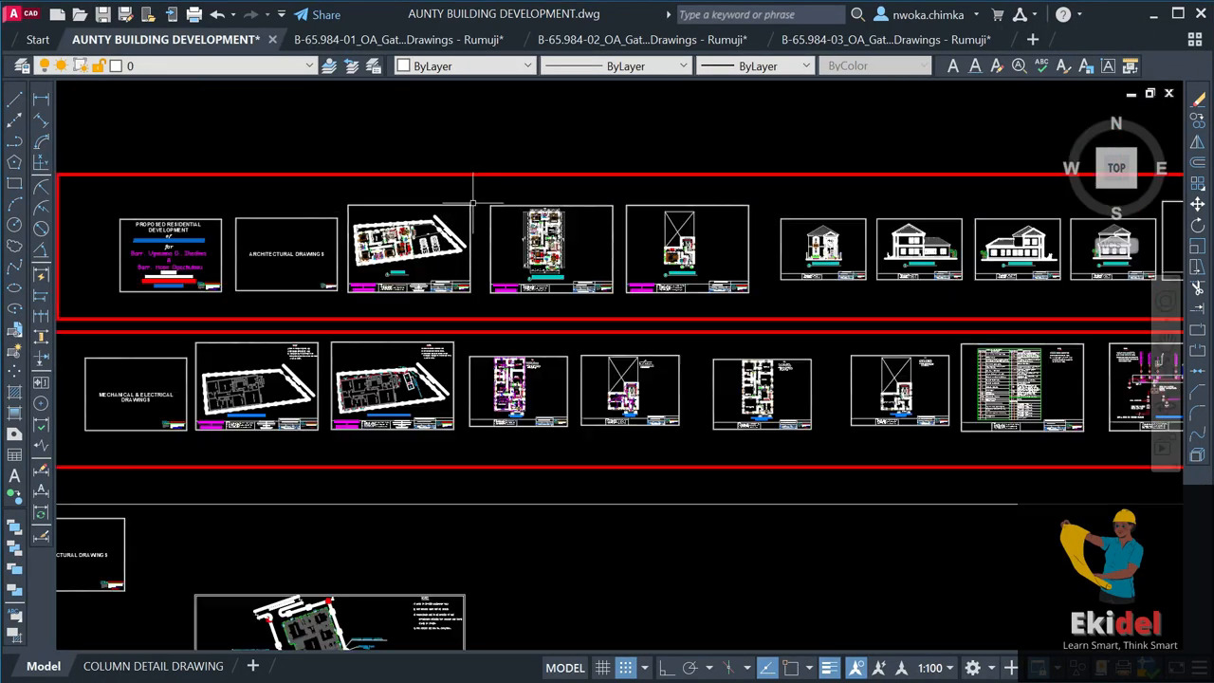
scroll(556, 209, "up", 2)
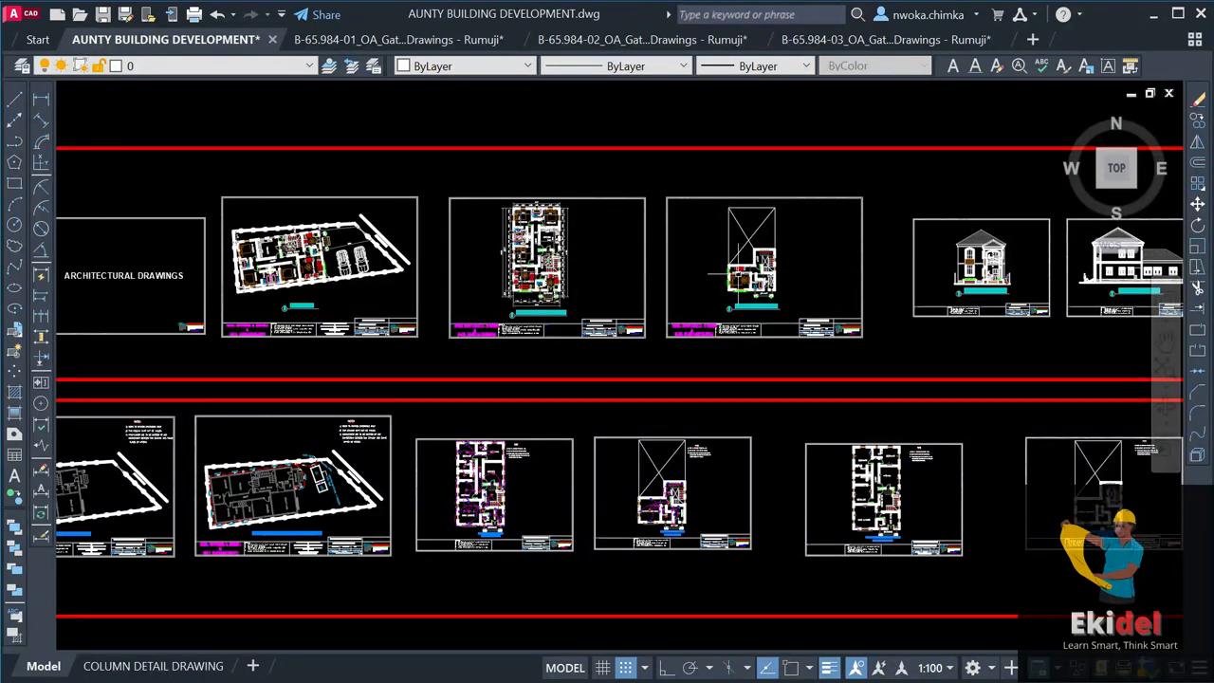
scroll(775, 283, "up", 2)
scroll(363, 325, "up", 1)
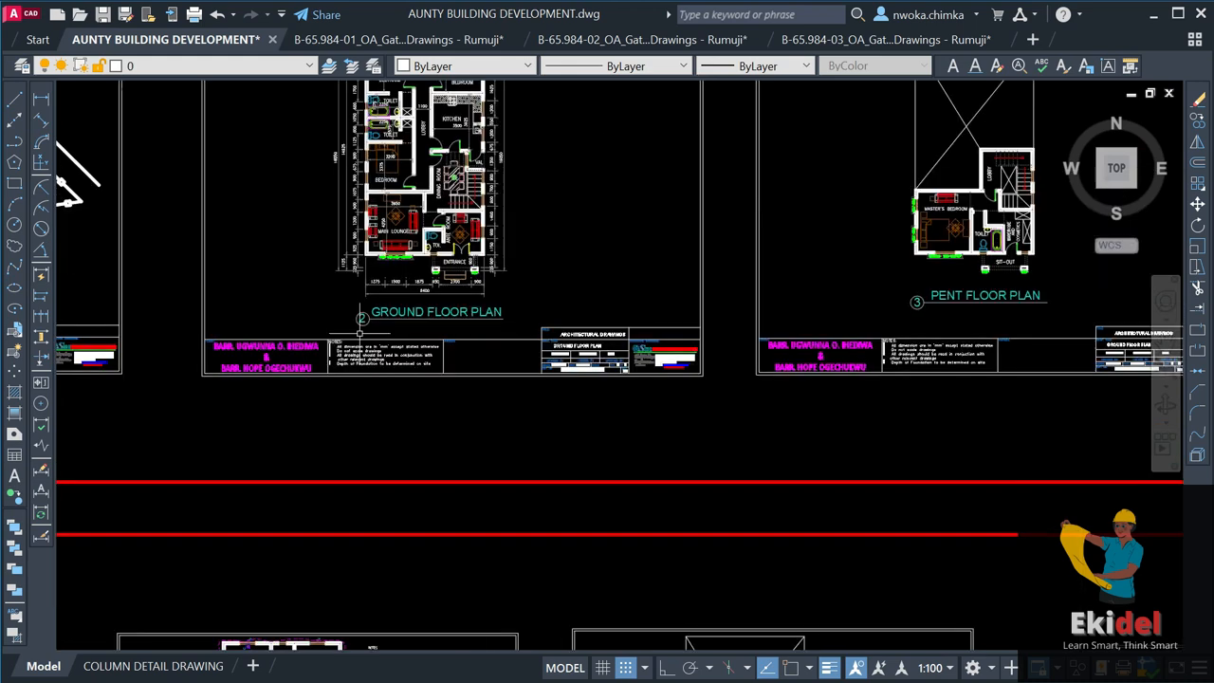
scroll(385, 317, "down", 1)
scroll(467, 208, "down", 5)
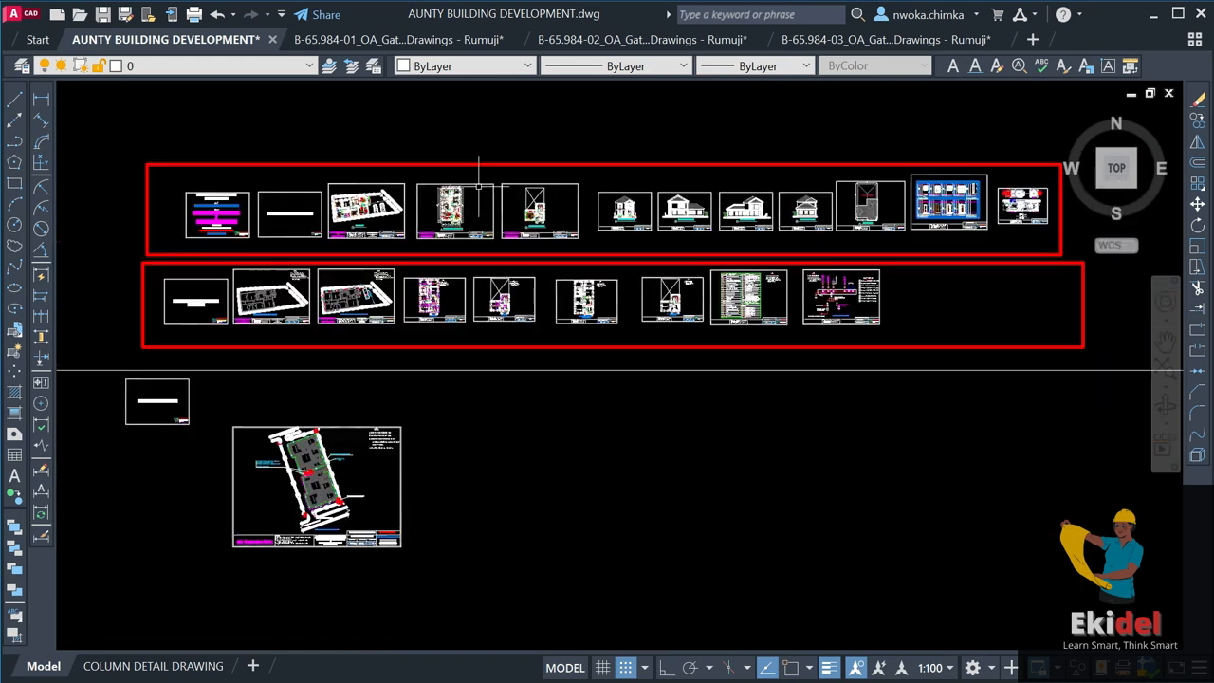
scroll(495, 224, "down", 2)
scroll(462, 320, "up", 10)
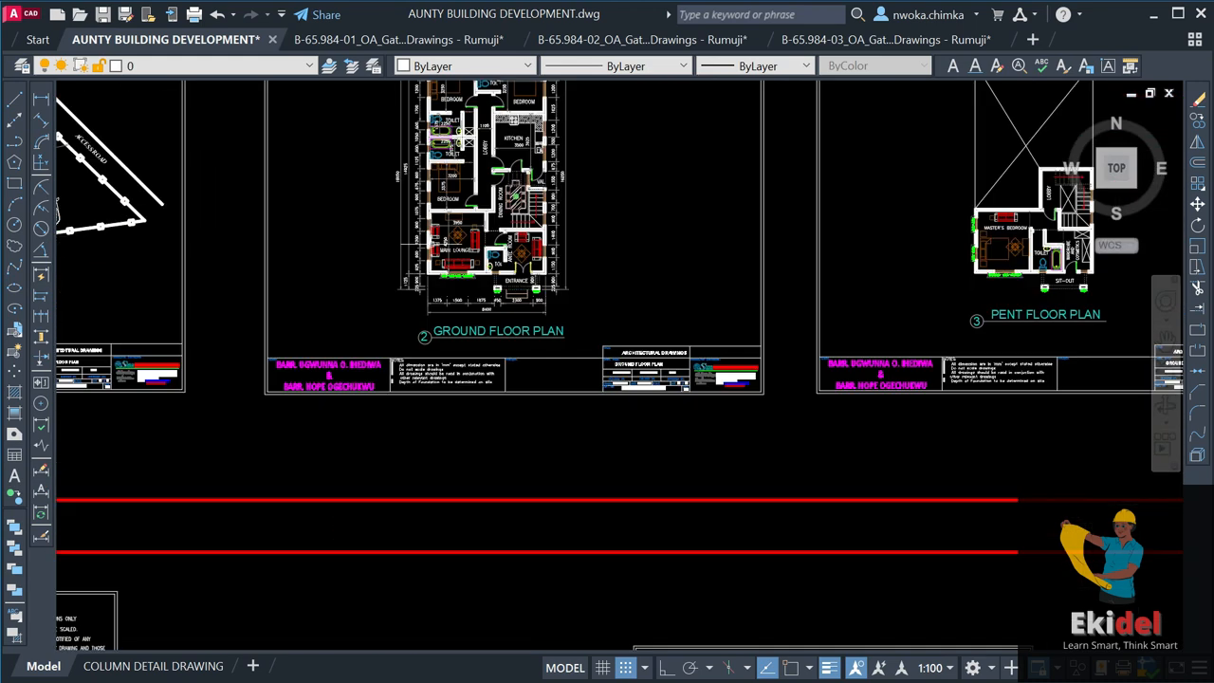
scroll(569, 275, "down", 4)
scroll(654, 465, "down", 5)
scroll(651, 463, "up", 2)
scroll(654, 474, "down", 2)
scroll(669, 580, "up", 10)
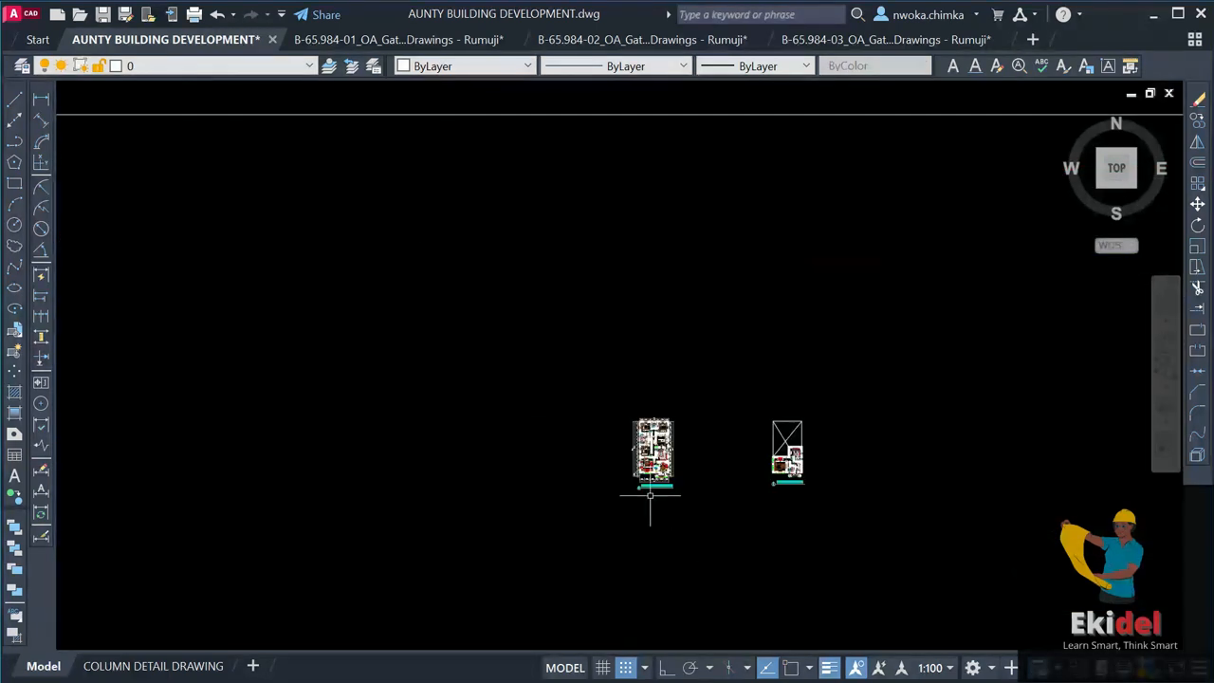
Delete the bed and bedside cabinets from the upper-left bedroom of the copied ground floor plan.
scroll(682, 395, "up", 2)
middle_click_drag(788, 297, 627, 349)
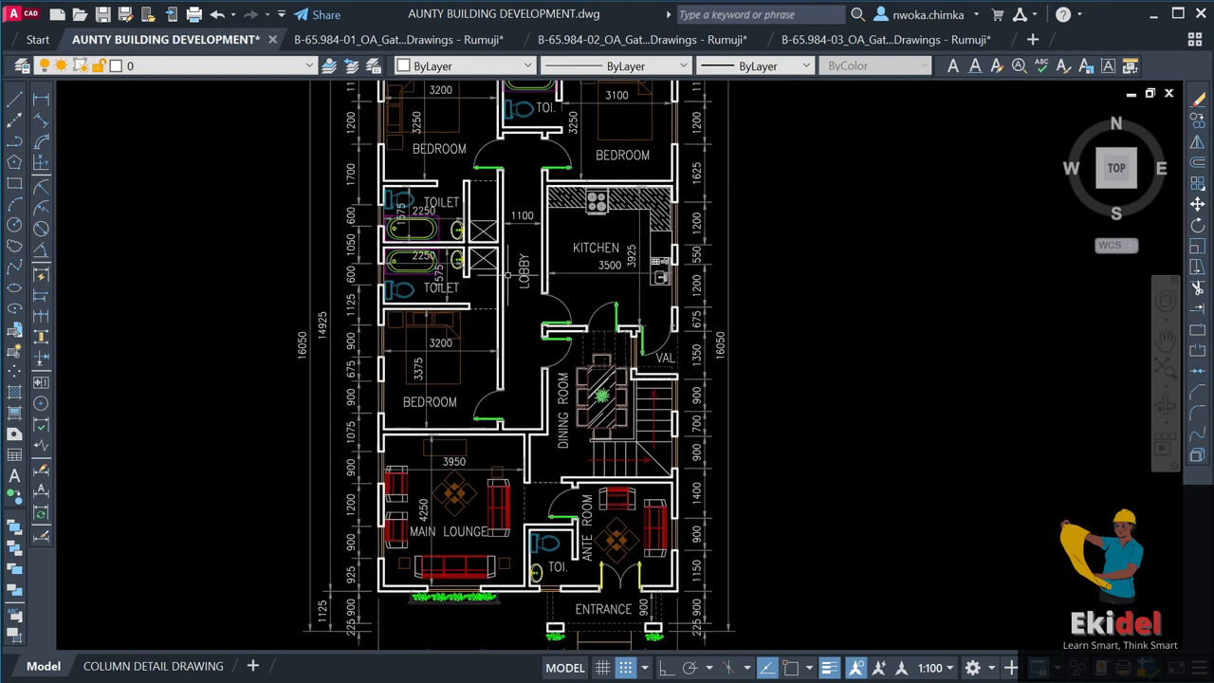
scroll(555, 273, "down", 2)
scroll(450, 173, "up", 2)
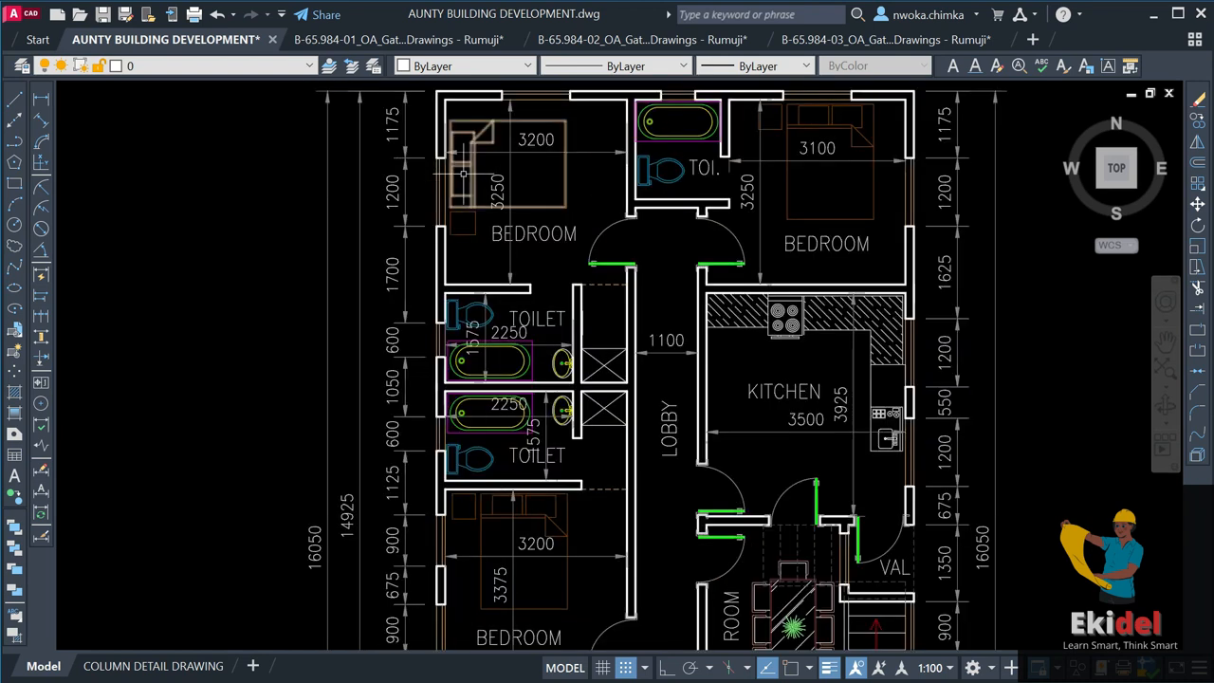
left_click(493, 108)
left_click(475, 134)
left_click(482, 221)
left_click(468, 227)
key("Return")
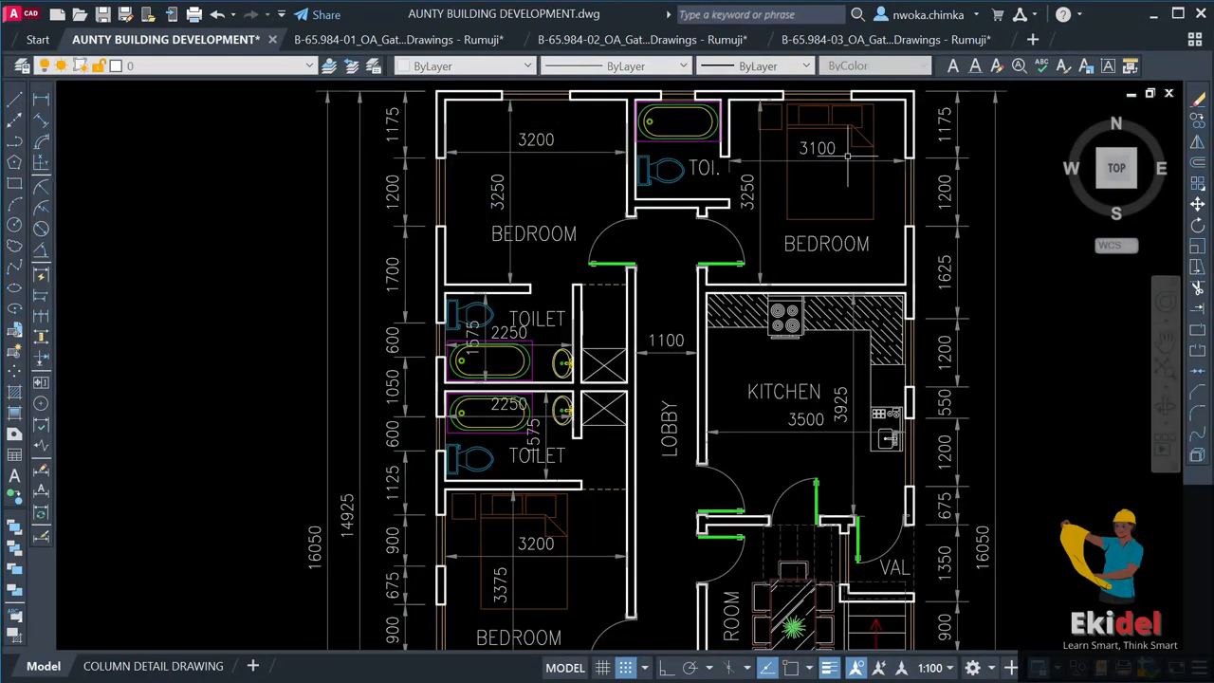
Delete the bed, bedside cabinet and interior dimensions from the upper-right bedroom.
scroll(867, 113, "up", 2)
left_click(684, 132)
left_click(634, 145)
key("Delete")
left_click(729, 181)
left_click(581, 306)
key("Delete")
scroll(763, 147, "down", 4)
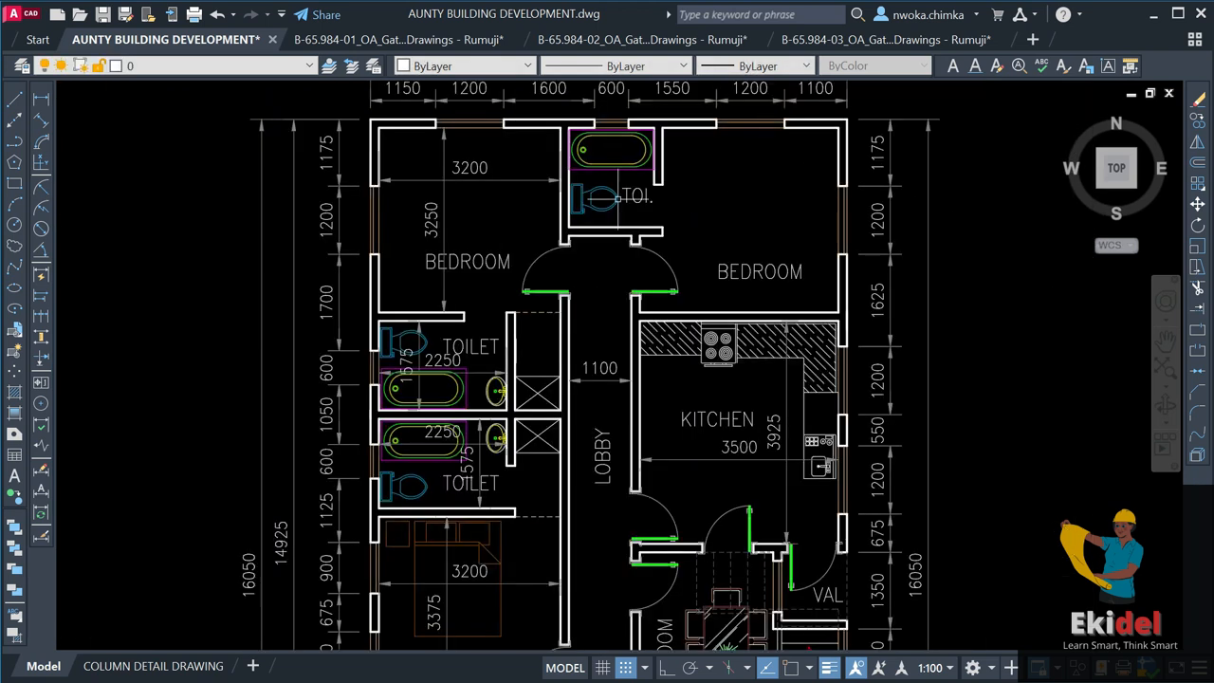
Delete the two interior dimensions from the upper-left bedroom.
left_click(493, 148)
left_click(422, 214)
key("Delete")
Delete the upper toilet's water closet, bathtub, washbasin, room label and interior dimensions.
scroll(403, 441, "up", 2)
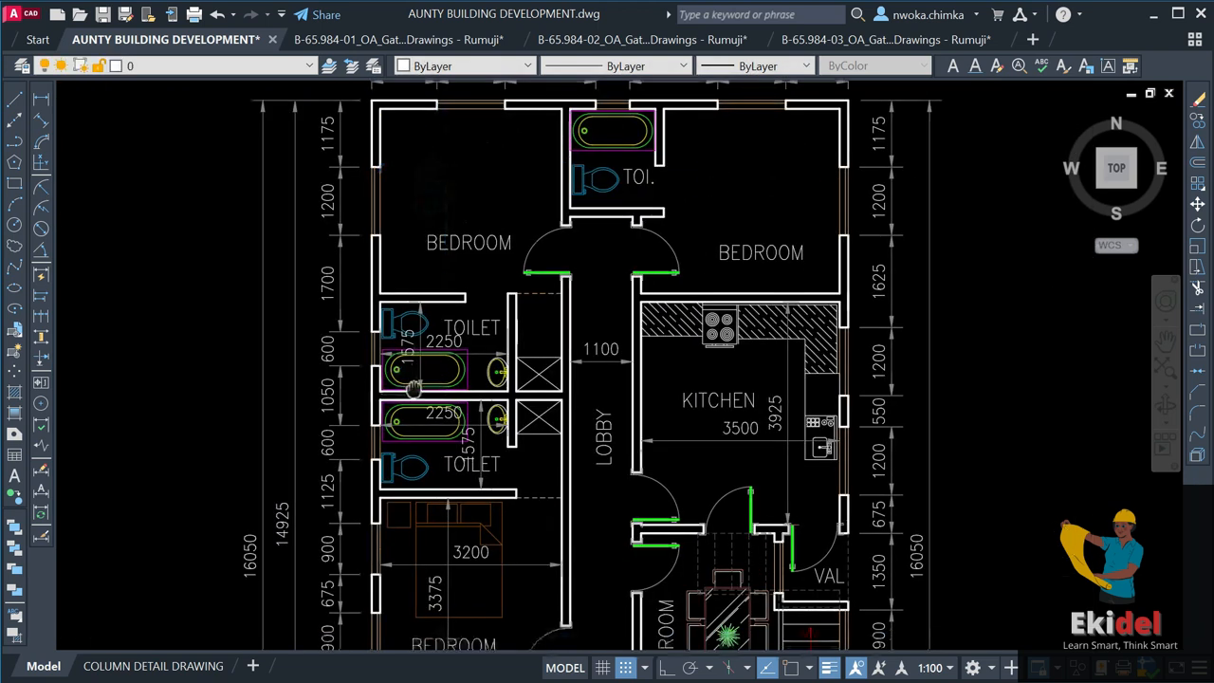
left_click(516, 262)
left_click(416, 334)
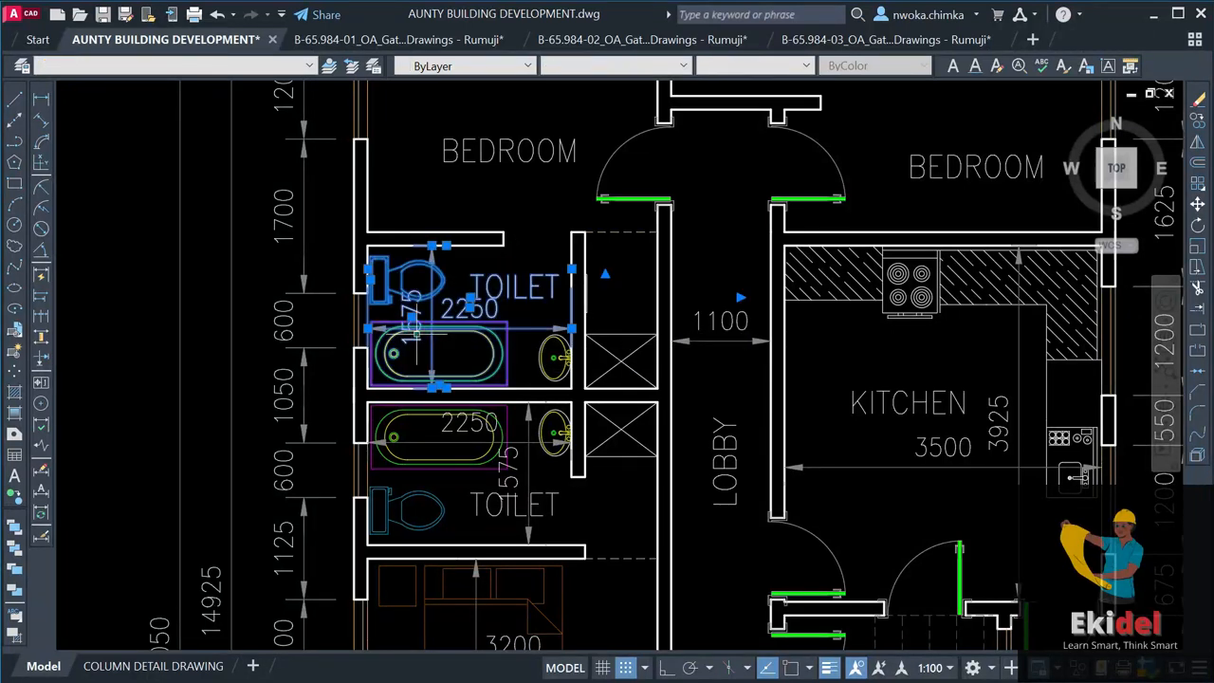
key("Delete")
scroll(564, 359, "up", 2)
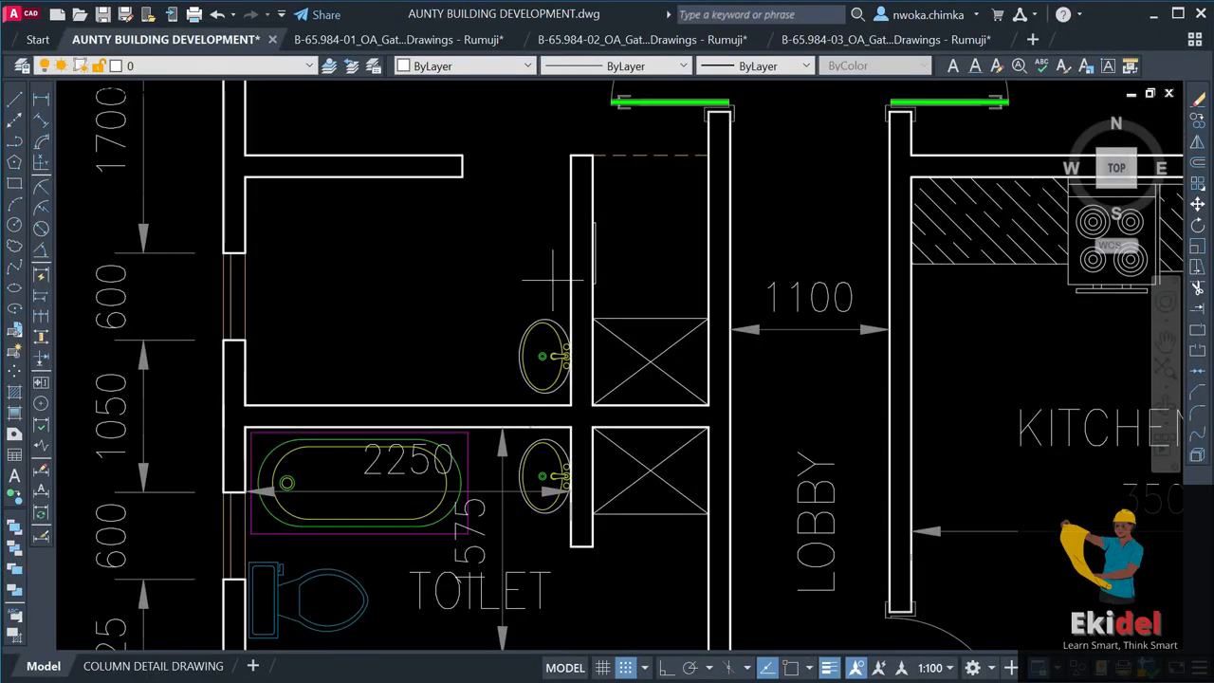
scroll(463, 326, "down", 2)
scroll(475, 418, "up", 2)
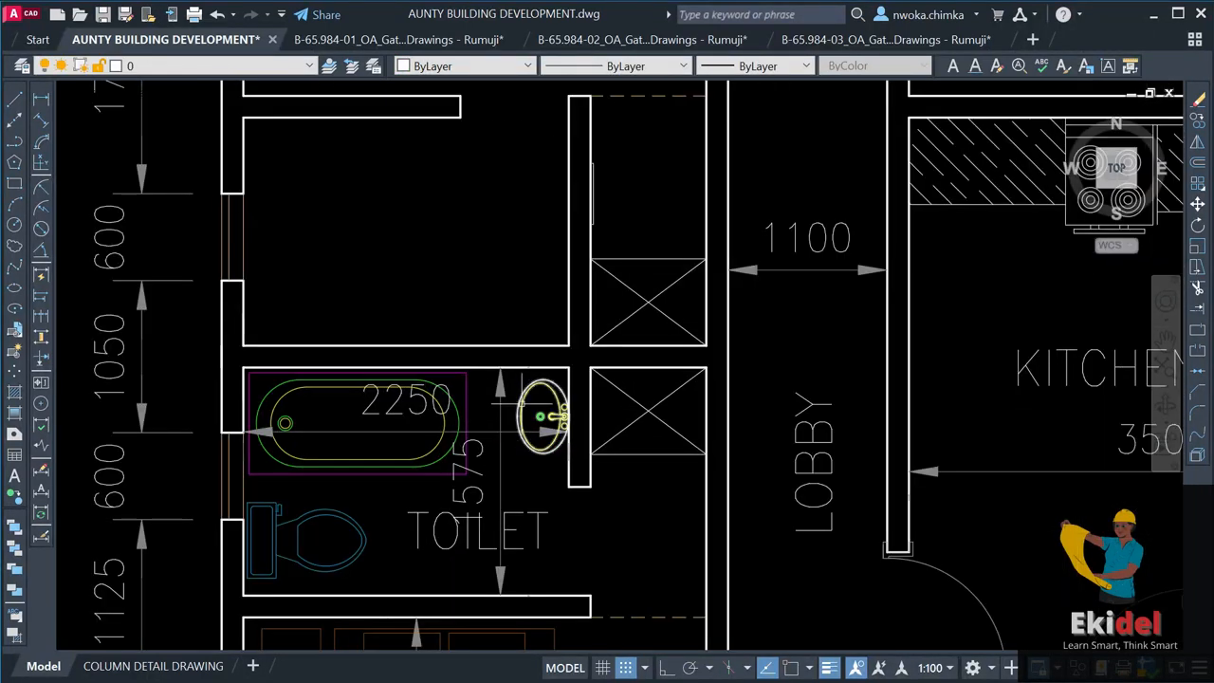
Delete the bathtub, washbasin and interior dimensions from the lower of the two adjoining toilets.
left_click(538, 393)
left_click(419, 468)
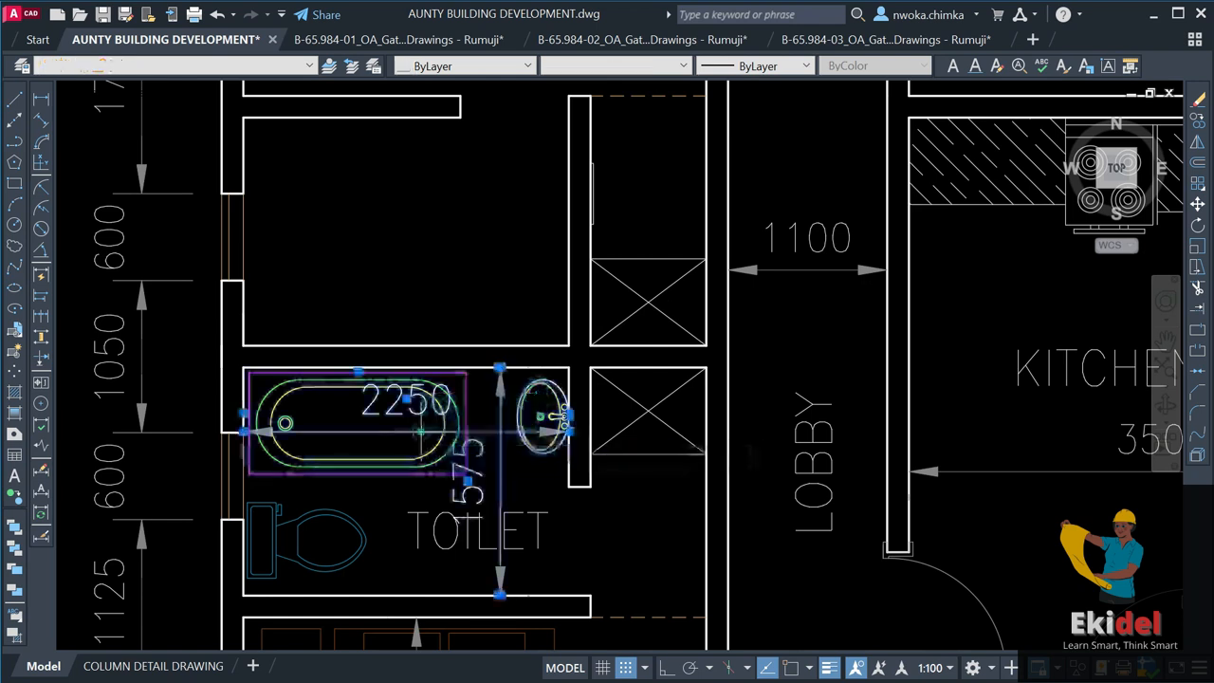
key("Delete")
Delete the hatched worktop and the cooker from the kitchen.
scroll(420, 368, "down", 3)
scroll(601, 312, "up", 2)
scroll(636, 288, "down", 3)
scroll(652, 298, "up", 5)
scroll(652, 297, "down", 5)
scroll(602, 379, "up", 5)
scroll(625, 262, "down", 1)
scroll(672, 220, "up", 1)
left_click(729, 278)
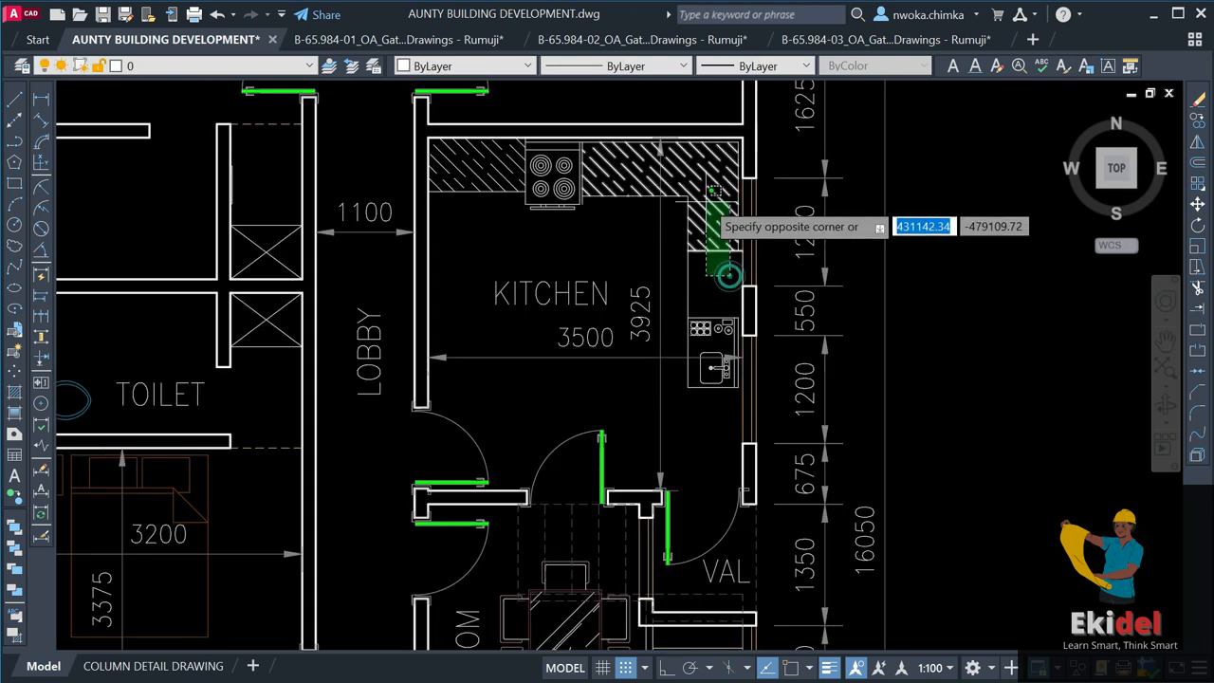
left_click(679, 194)
left_click(615, 208)
left_click(492, 176)
key("Delete")
Erase the sink unit and the remaining counter outline along the kitchen's outer wall.
key("Escape")
type("e")
key("space")
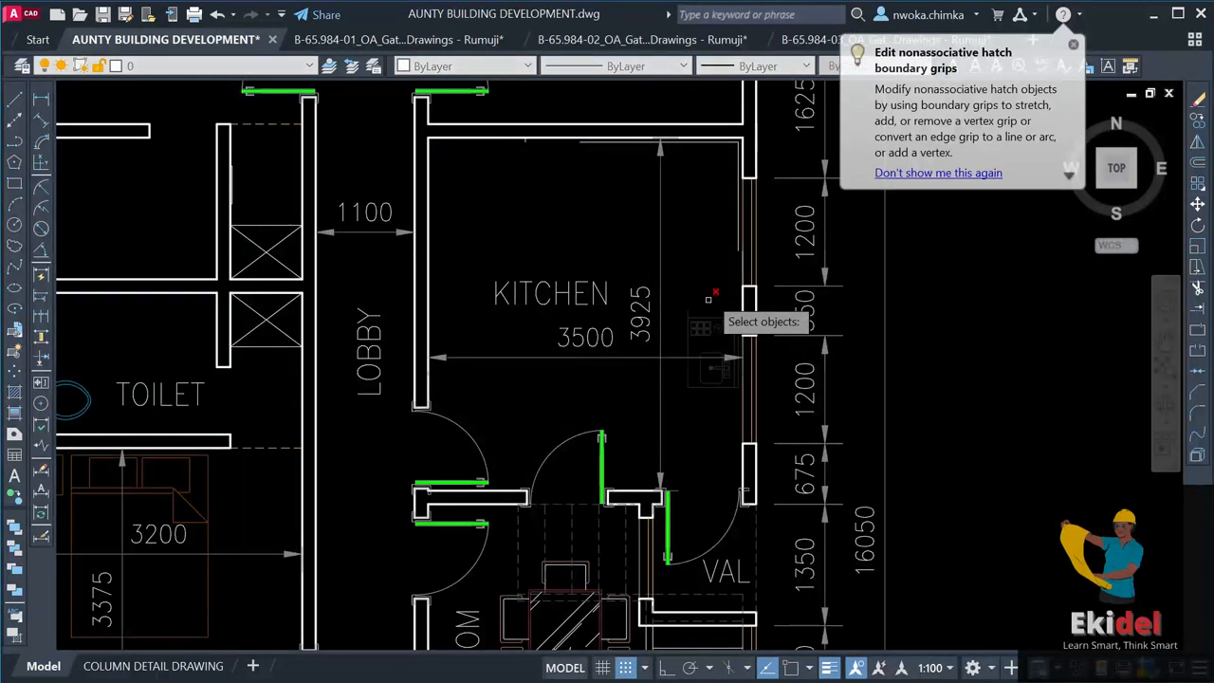
left_click(709, 288)
left_click(688, 337)
key("space")
Remove the bed from the bedroom above the main lounge.
scroll(679, 310, "down", 2)
middle_click_drag(639, 366, 645, 233)
middle_click_drag(338, 288, 468, 306)
scroll(466, 304, "up", 2)
left_click(531, 317)
left_click(477, 324)
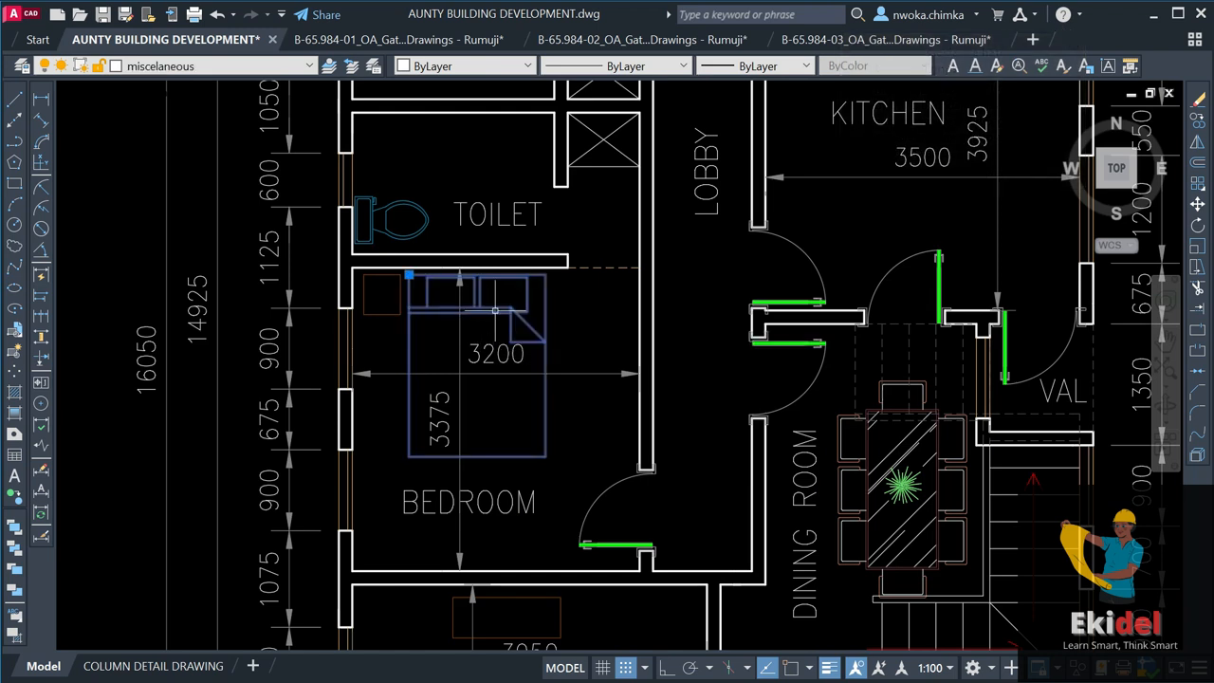
scroll(493, 309, "down", 6)
key("Escape")
Delete the sofa and side table beside the main lounge's right wall, along with part of the centre table.
scroll(567, 336, "down", 8)
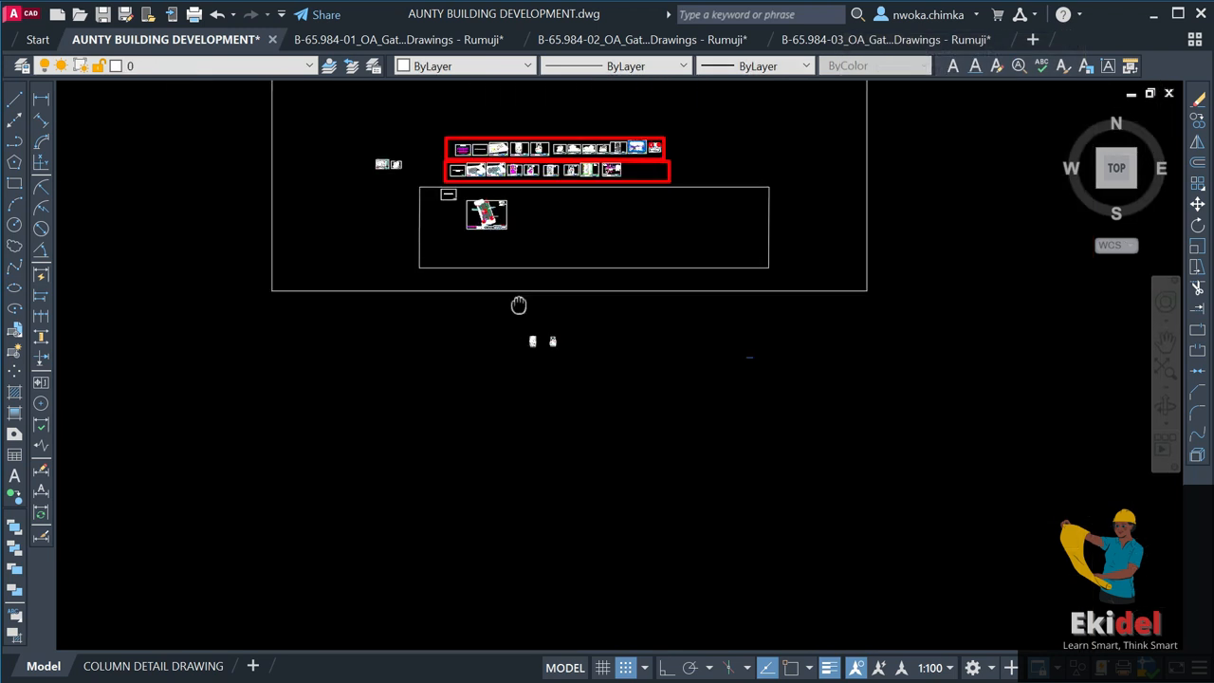
scroll(502, 356, "up", 1)
scroll(474, 226, "down", 4)
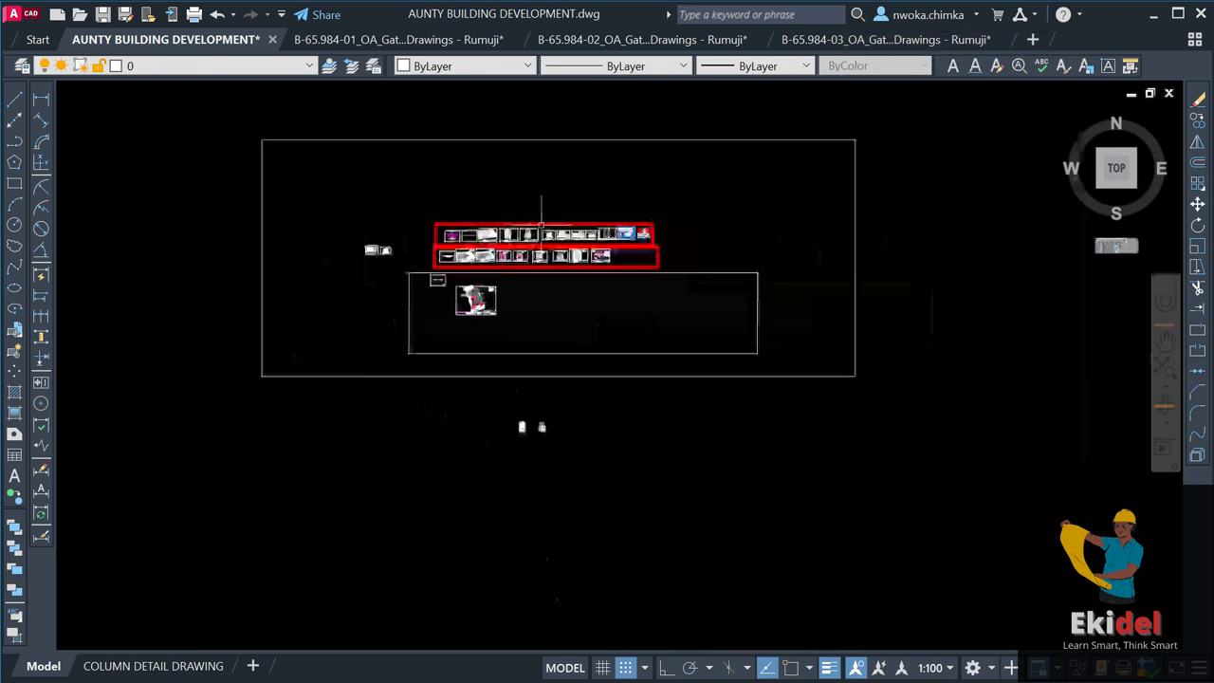
scroll(535, 356, "up", 4)
scroll(531, 358, "up", 8)
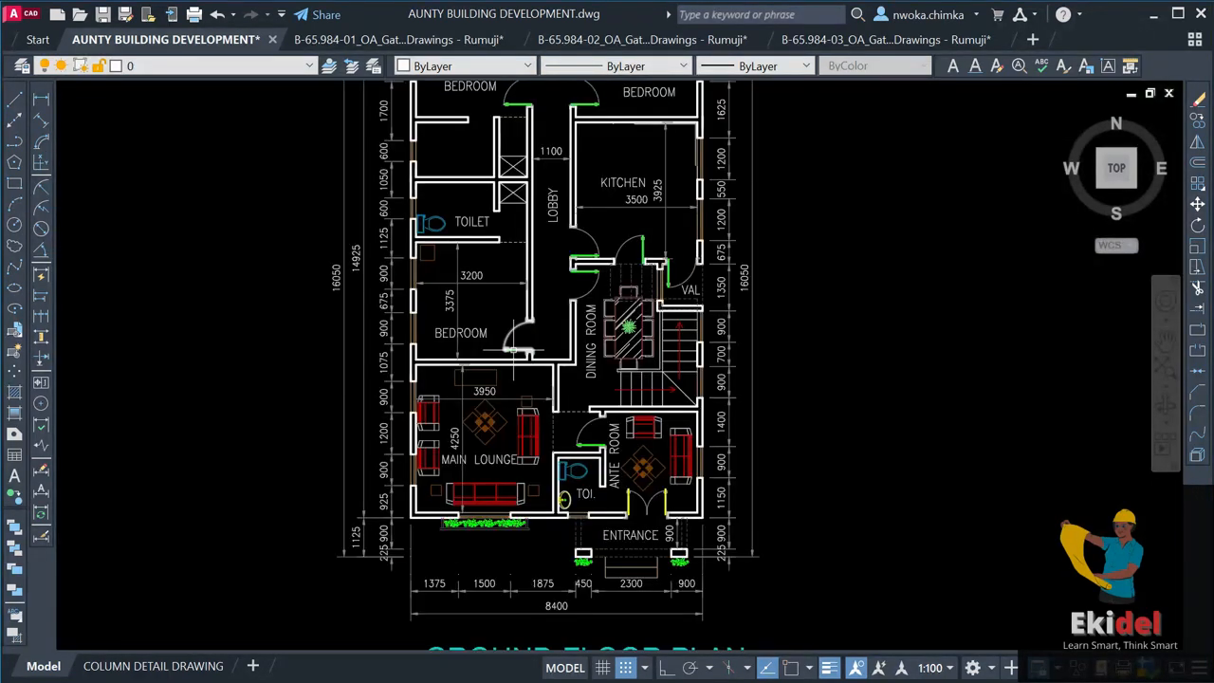
left_click(552, 387)
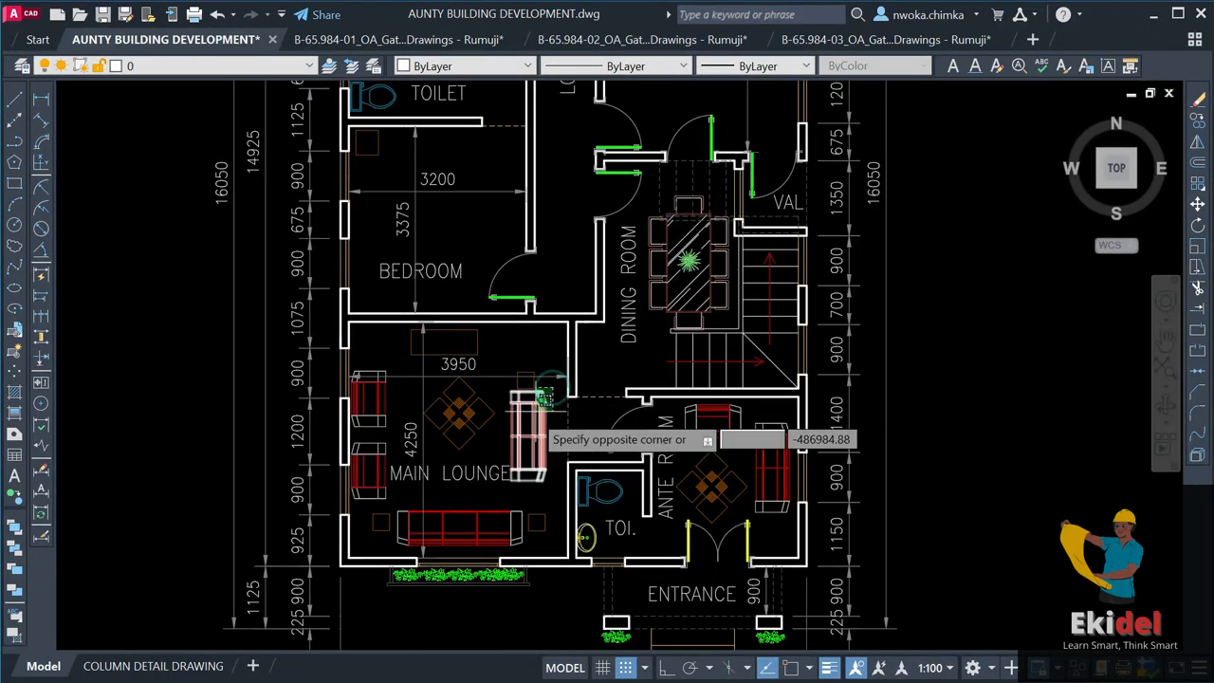
left_click(459, 428)
key("Delete")
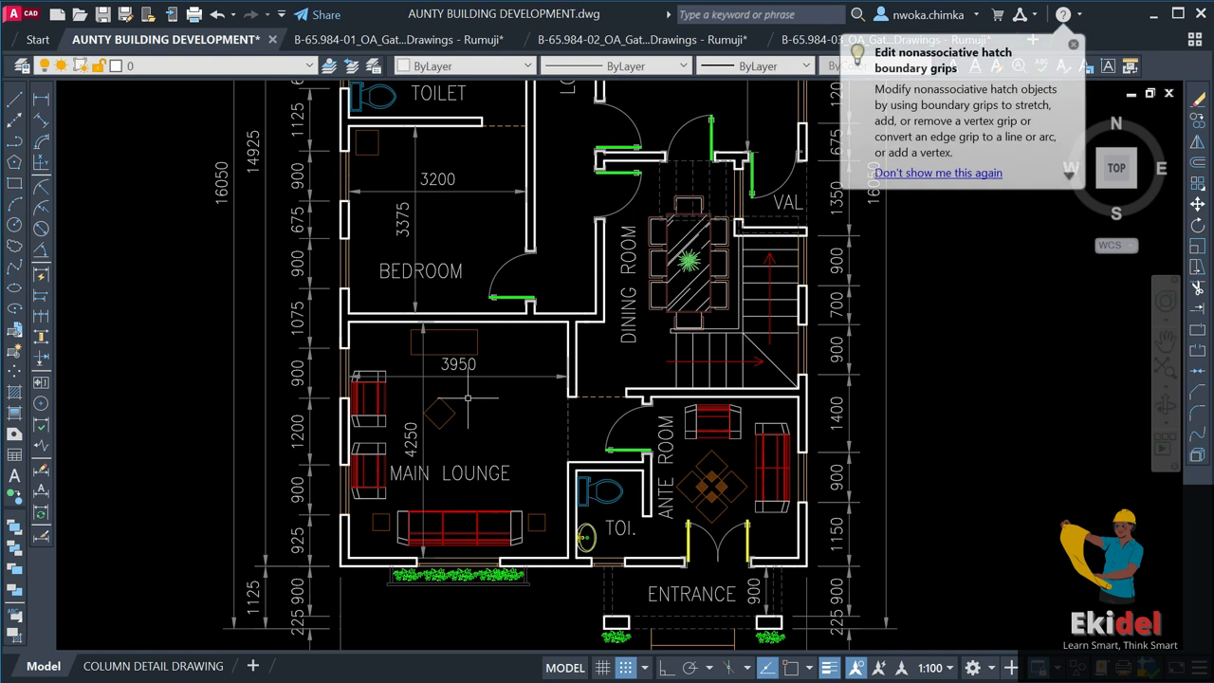
Delete the main lounge's remaining furniture, including the centre table, armchairs, front sofa, side tables and the unit by the upper wall.
scroll(469, 398, "up", 5)
left_click(472, 389)
left_click(398, 446)
key("Delete")
left_click(191, 449)
key("Delete")
left_click(506, 266)
left_click(458, 277)
key("Delete")
scroll(503, 237, "down", 7)
scroll(480, 318, "up", 5)
left_click(358, 303)
key("Delete")
left_click(620, 361)
left_click(585, 408)
key("Delete")
left_click(408, 360)
left_click(337, 426)
key("Delete")
scroll(627, 354, "down", 3)
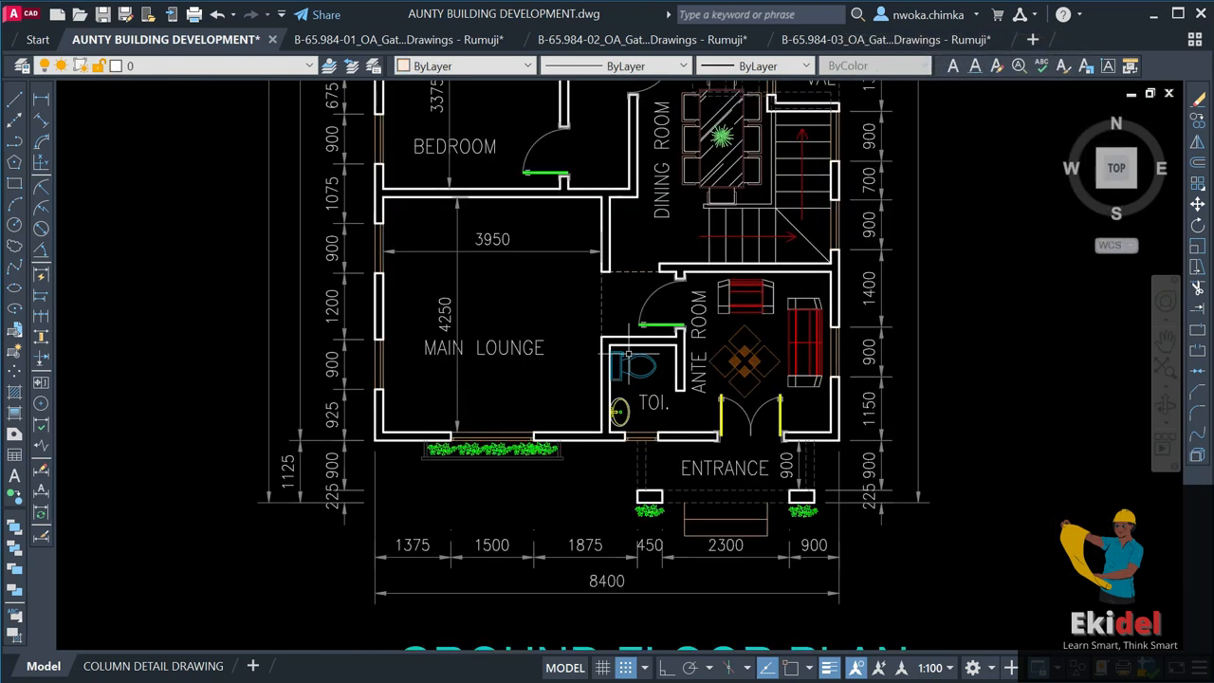
Delete the armchair, sofa and centre table from the ante room.
left_click(813, 285)
left_click(718, 390)
key("Delete")
scroll(775, 330, "up", 2)
left_click(775, 330)
left_click(713, 394)
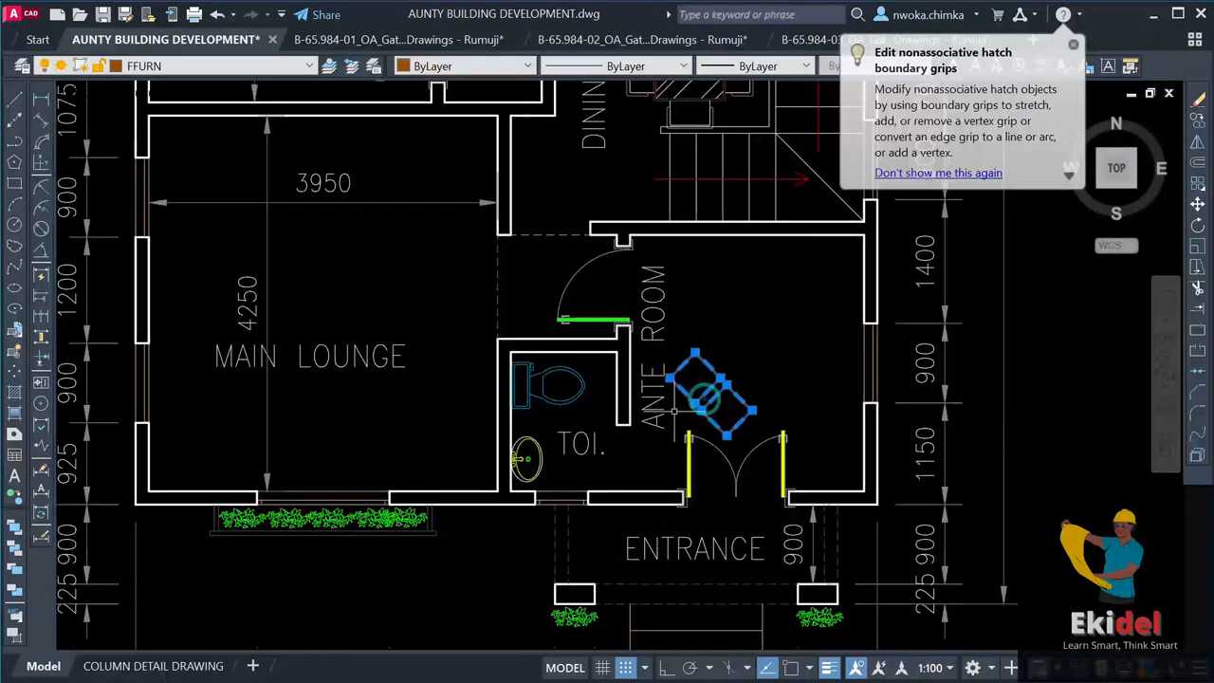
scroll(695, 405, "down", 2)
key("Delete")
Delete the water closet and washbasin from the toilet beside the ante room.
scroll(608, 400, "up", 2)
left_click(592, 391)
left_click(568, 421)
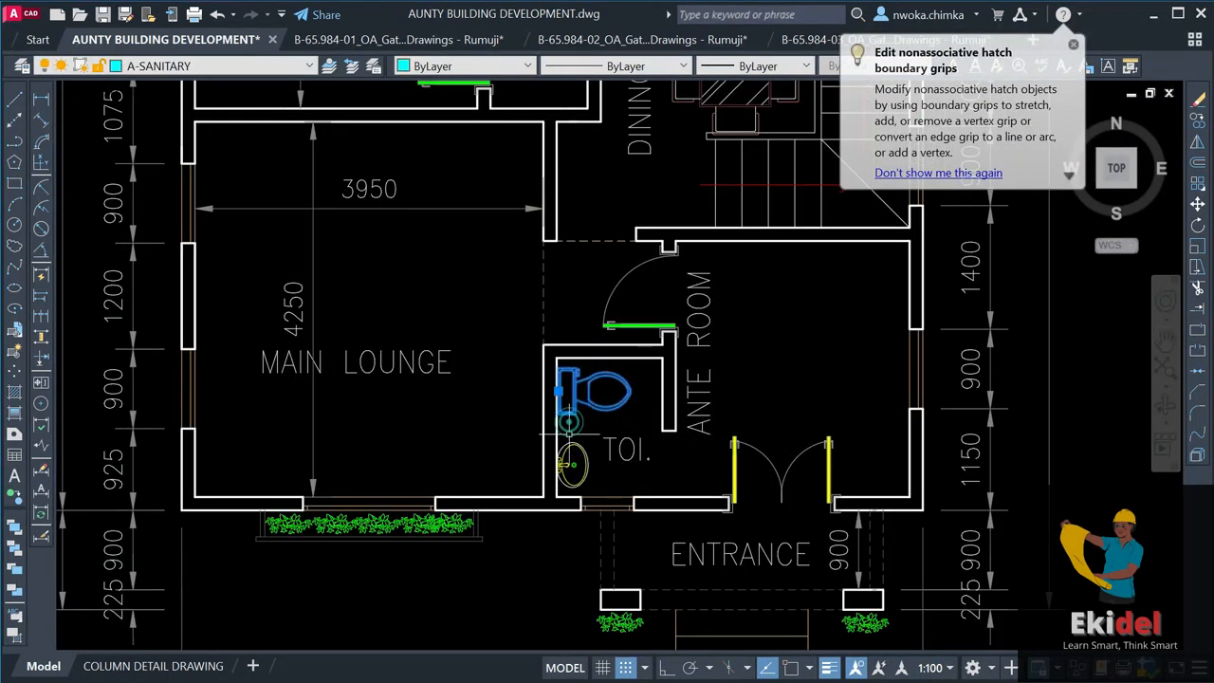
key("Delete")
Delete the dining table with its chairs and centre plant from the dining room.
scroll(591, 468, "down", 2)
scroll(647, 271, "up", 1)
left_click(667, 249)
key("Escape")
left_click(710, 283)
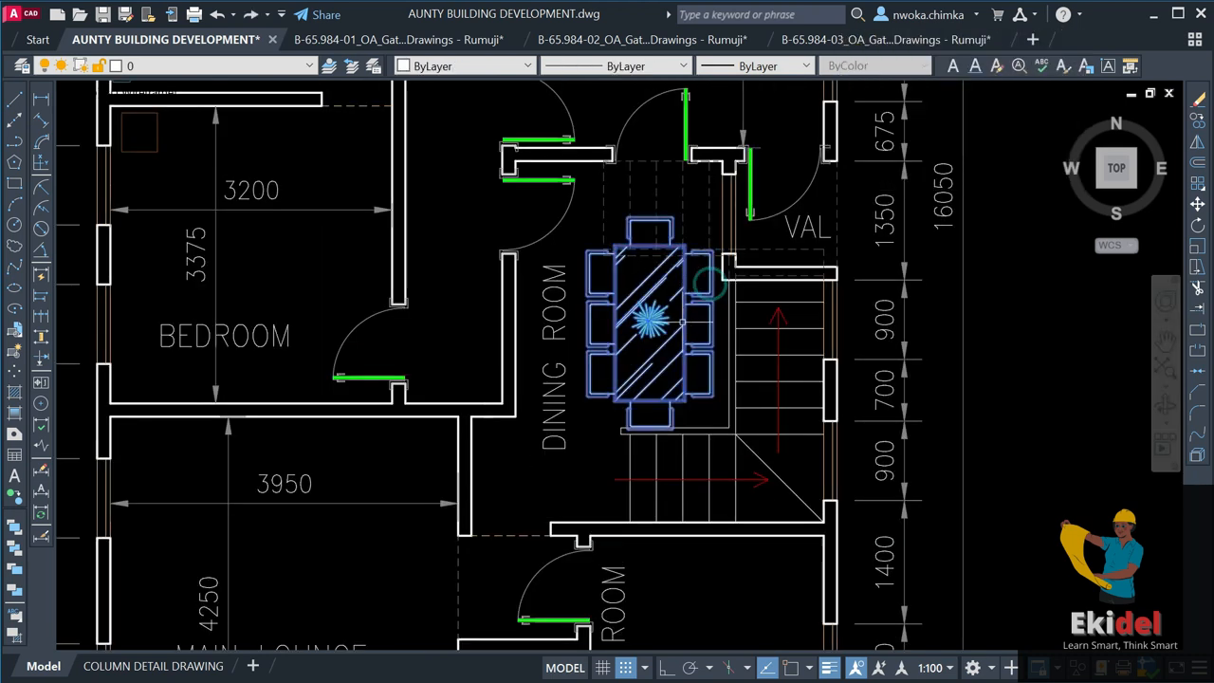
key("Delete")
scroll(648, 291, "down", 2)
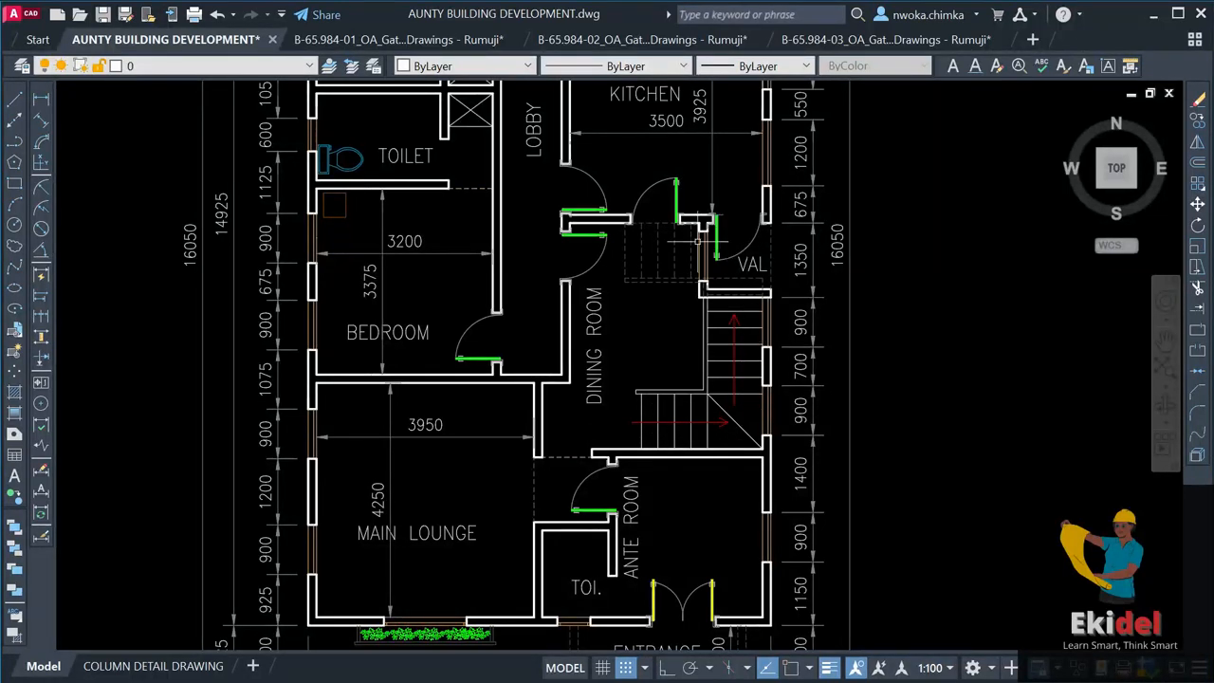
Erase the bedside cabinet in the bedroom above the main lounge and the water closet in its toilet.
scroll(693, 258, "down", 2)
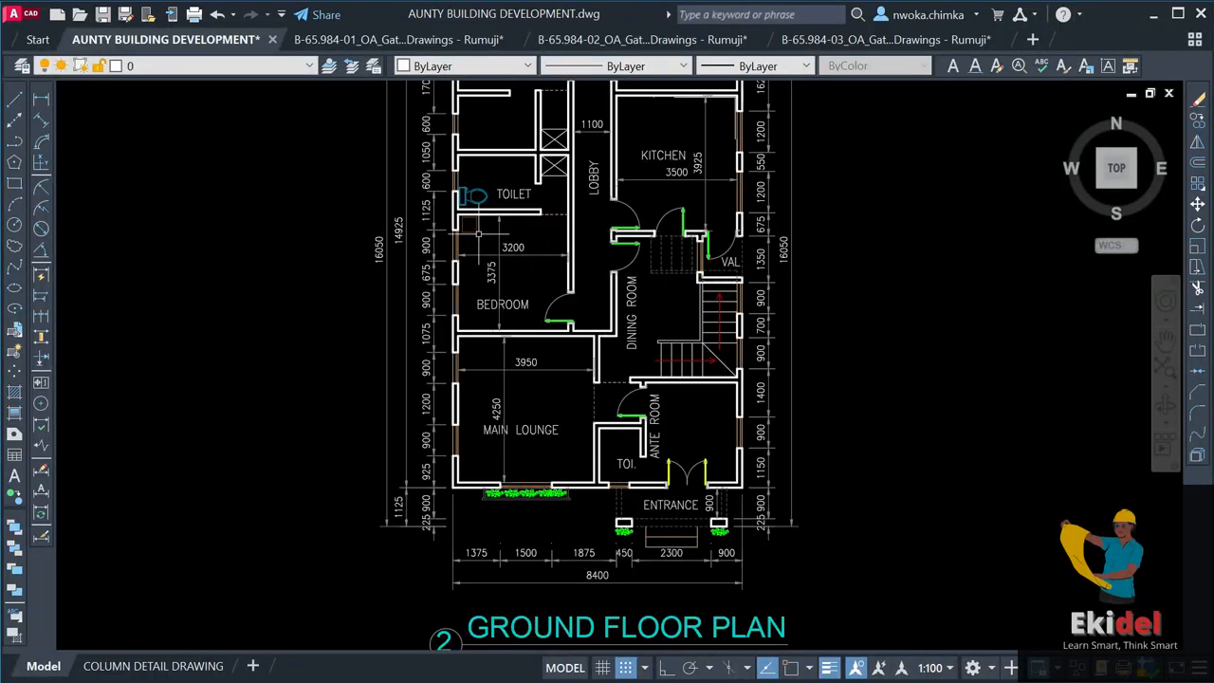
scroll(479, 230, "up", 2)
left_click(469, 224)
type("e")
key("Return")
left_click(478, 176)
type("e")
key("Return")
Erase the interior dimensions of the main lounge and of the bedroom above it.
left_click(548, 222)
left_click(508, 290)
type("e")
key("Return")
left_click(541, 459)
left_click(504, 425)
type("e")
key("Return")
scroll(549, 358, "down", 2)
scroll(687, 267, "up", 2)
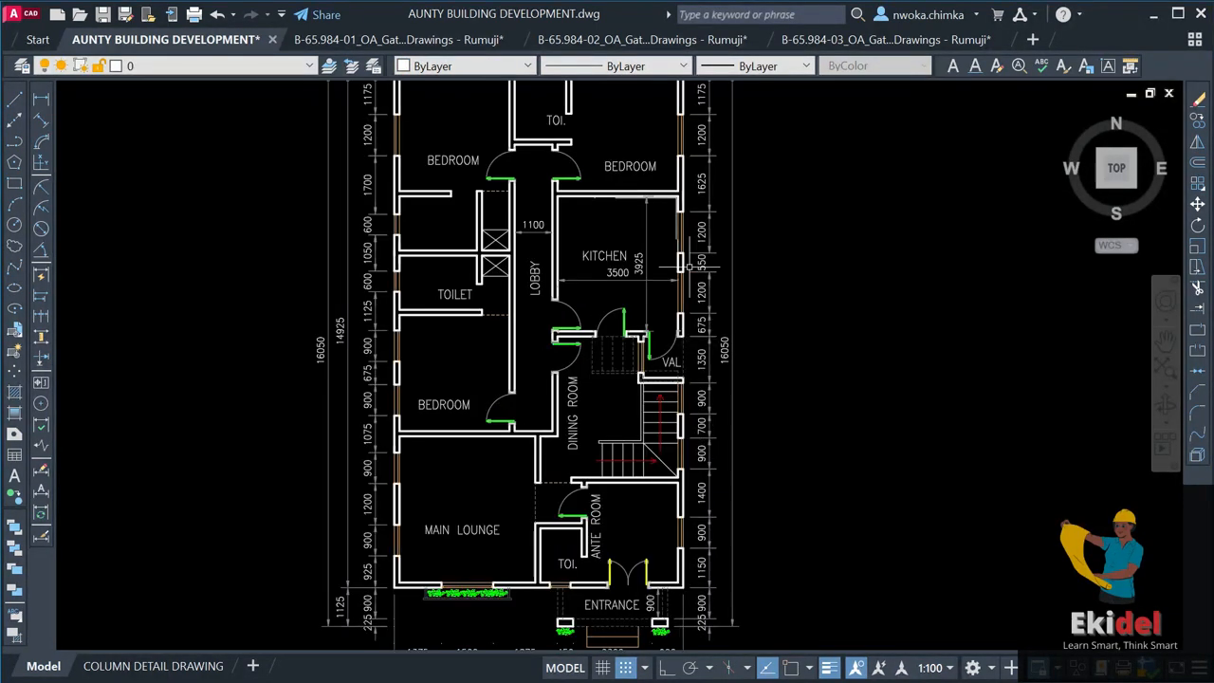
Erase the interior width and length dimensions of the kitchen.
left_click(667, 265)
left_click(626, 302)
type("e")
key("Return")
scroll(707, 289, "down", 2)
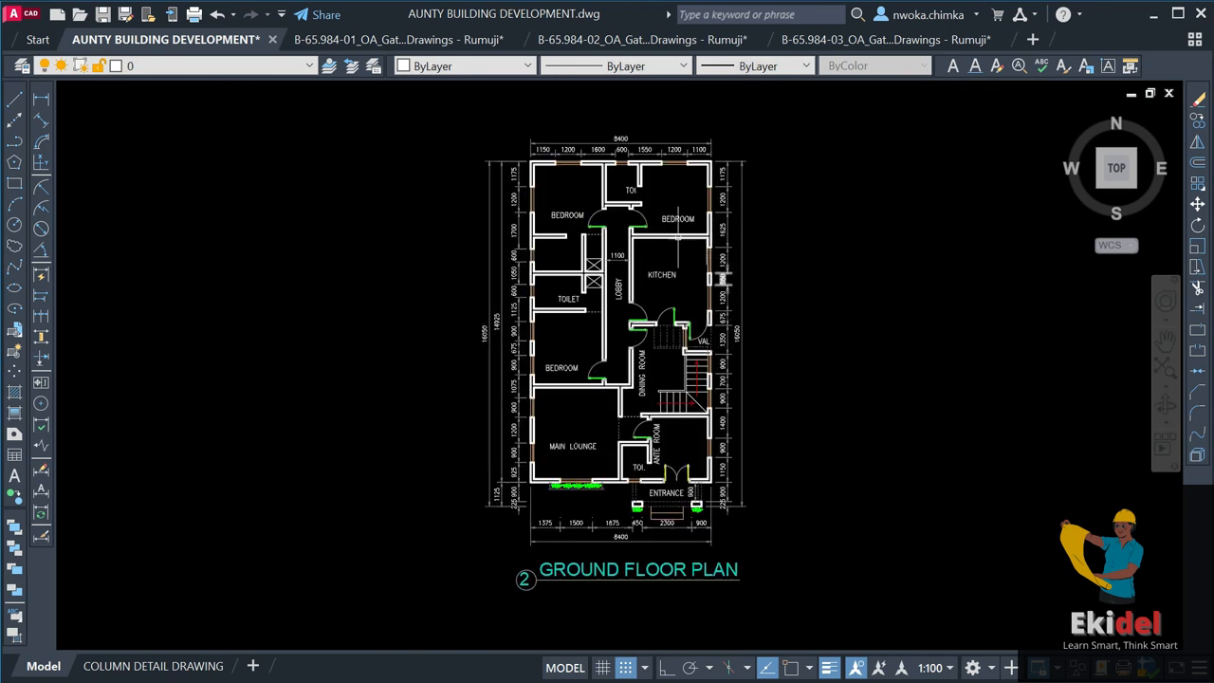
Delete the exterior dimension chains along the left side of the ground floor plan and below its entrance.
left_click(523, 130)
left_click(463, 507)
key("Delete")
scroll(720, 527, "up", 2)
left_click(733, 519)
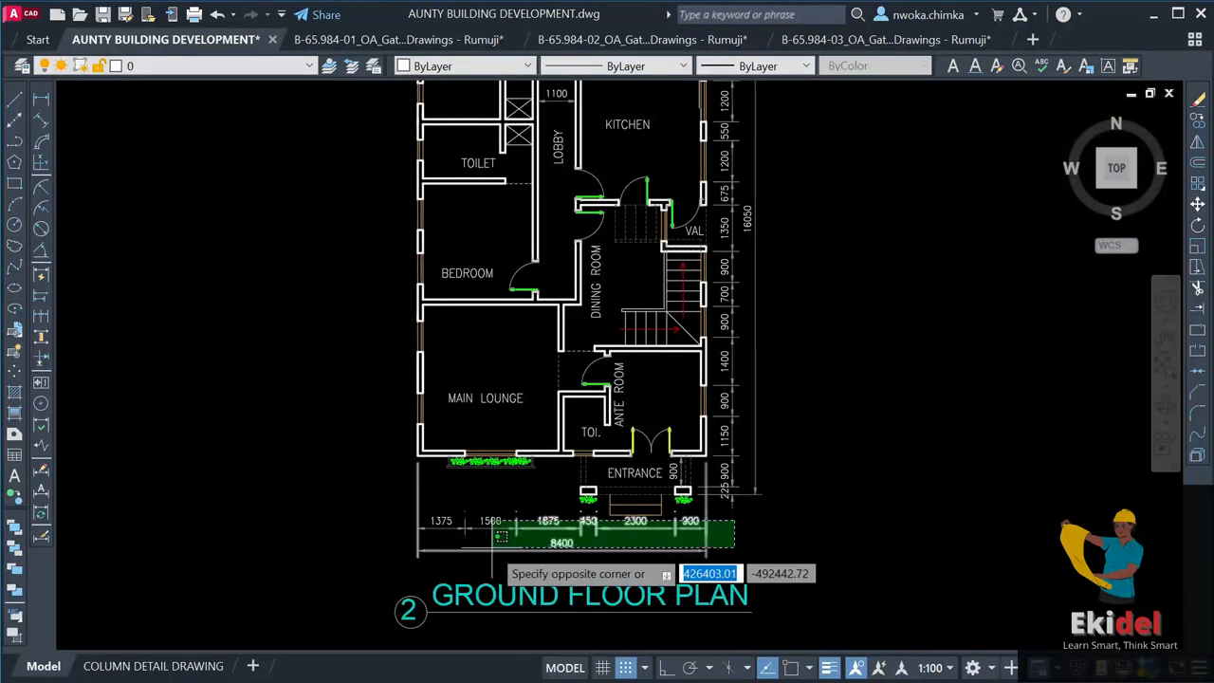
left_click(389, 545)
key("Delete")
Delete the exterior dimension chains along the right side of the ground floor plan.
scroll(789, 251, "down", 3)
scroll(787, 237, "up", 2)
scroll(782, 254, "down", 2)
scroll(783, 220, "up", 2)
left_click(766, 225)
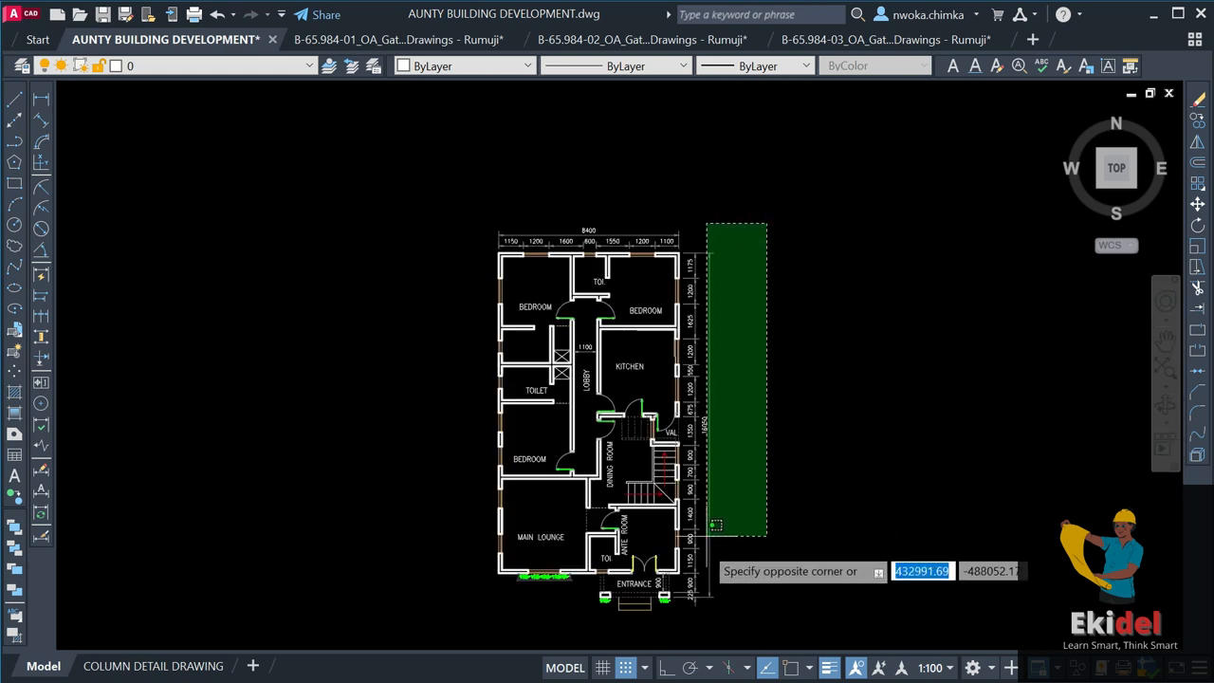
left_click(664, 635)
key("Delete")
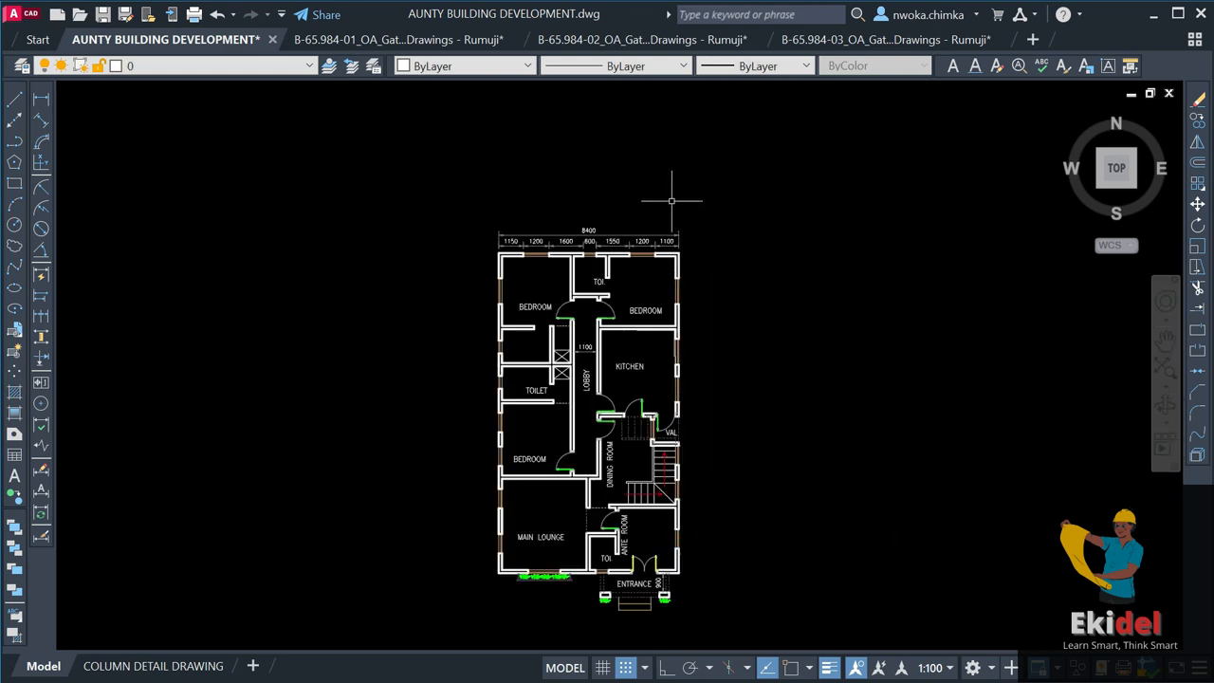
Delete the exterior dimension chains above the ground floor plan's upper wall.
scroll(671, 201, "up", 2)
left_click(740, 224)
left_click(343, 272)
key("Delete")
scroll(490, 256, "down", 3)
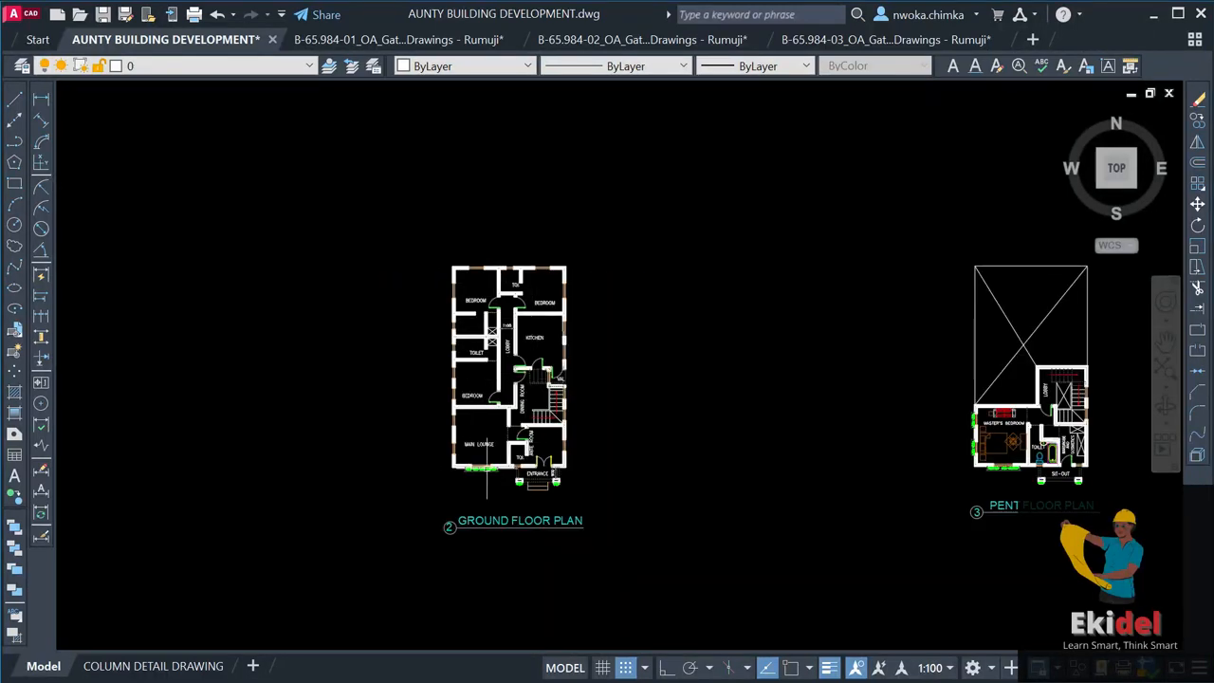
Measure the thickness of the main lounge's exterior side wall with a linear dimension, without placing it.
scroll(490, 479, "up", 2)
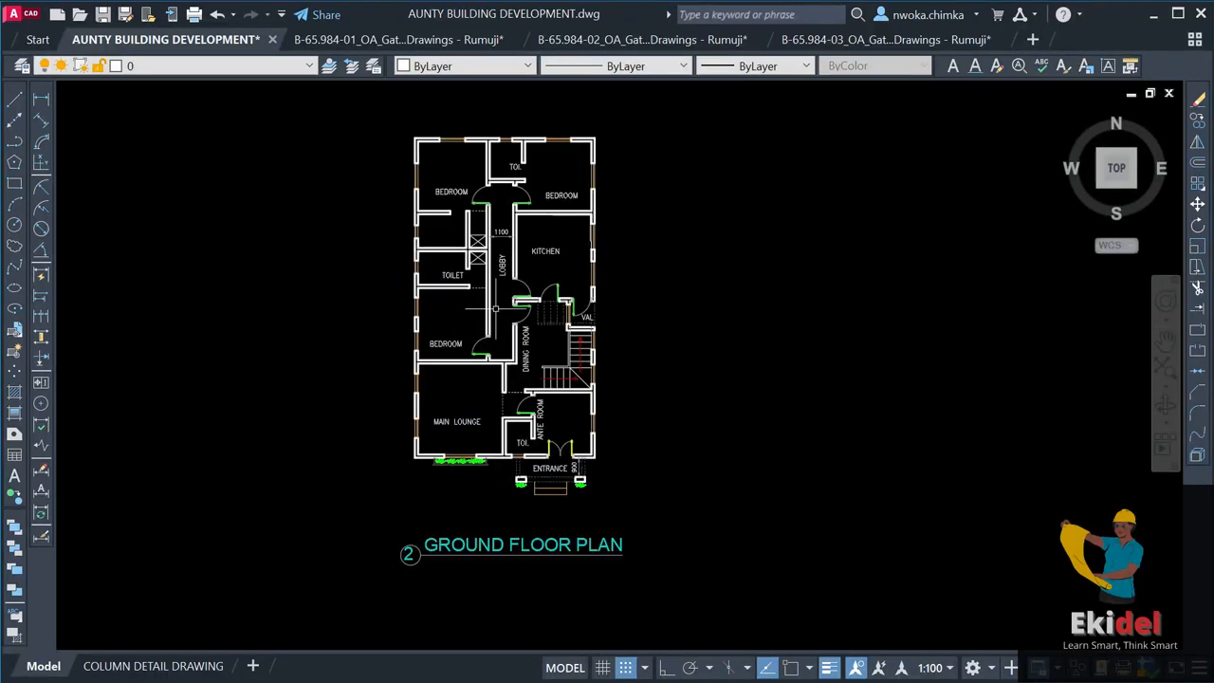
scroll(454, 294, "down", 2)
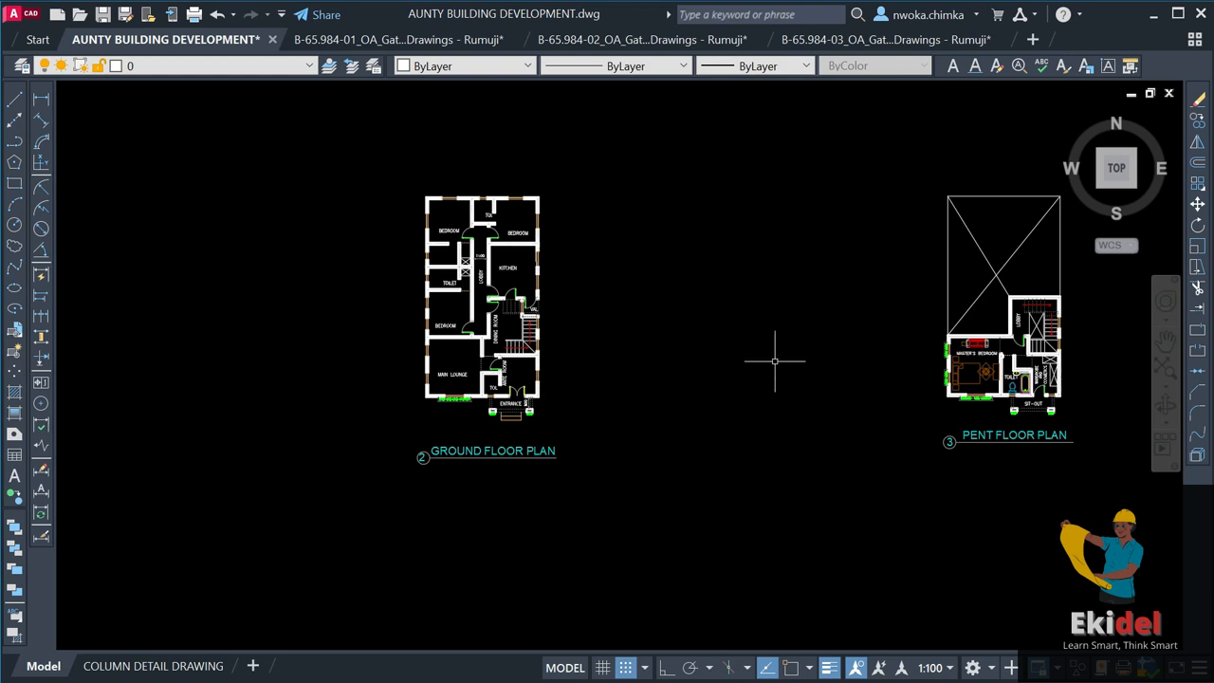
scroll(458, 262, "up", 2)
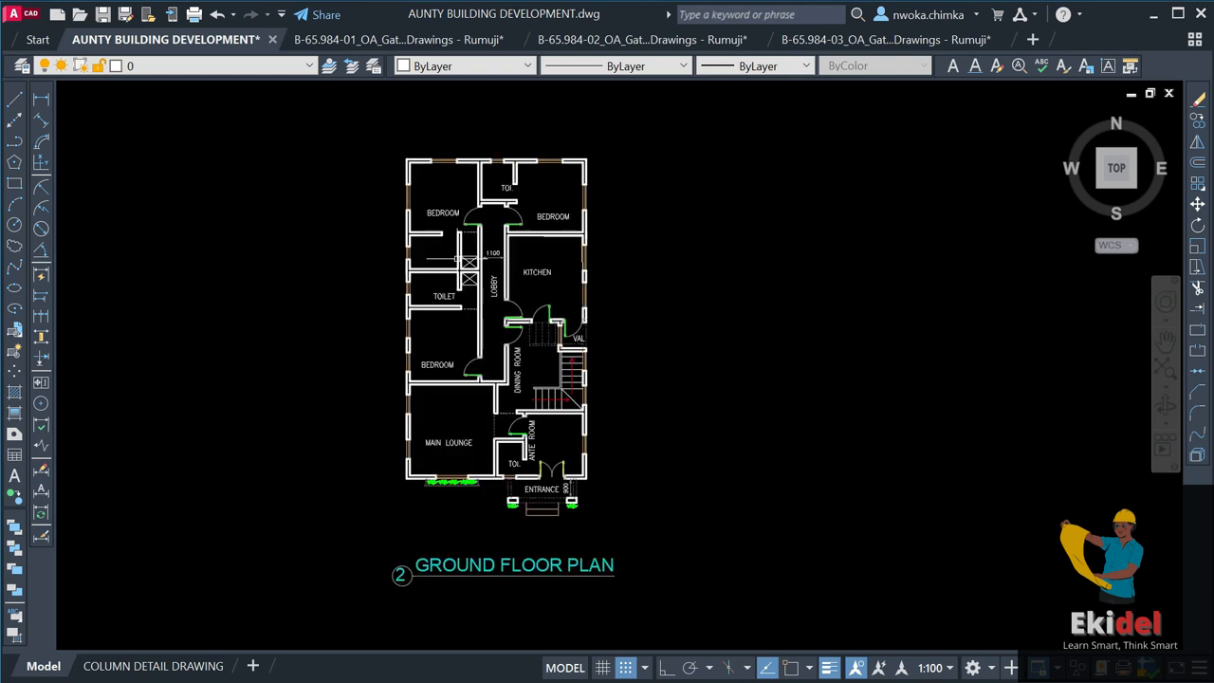
scroll(401, 199, "up", 5)
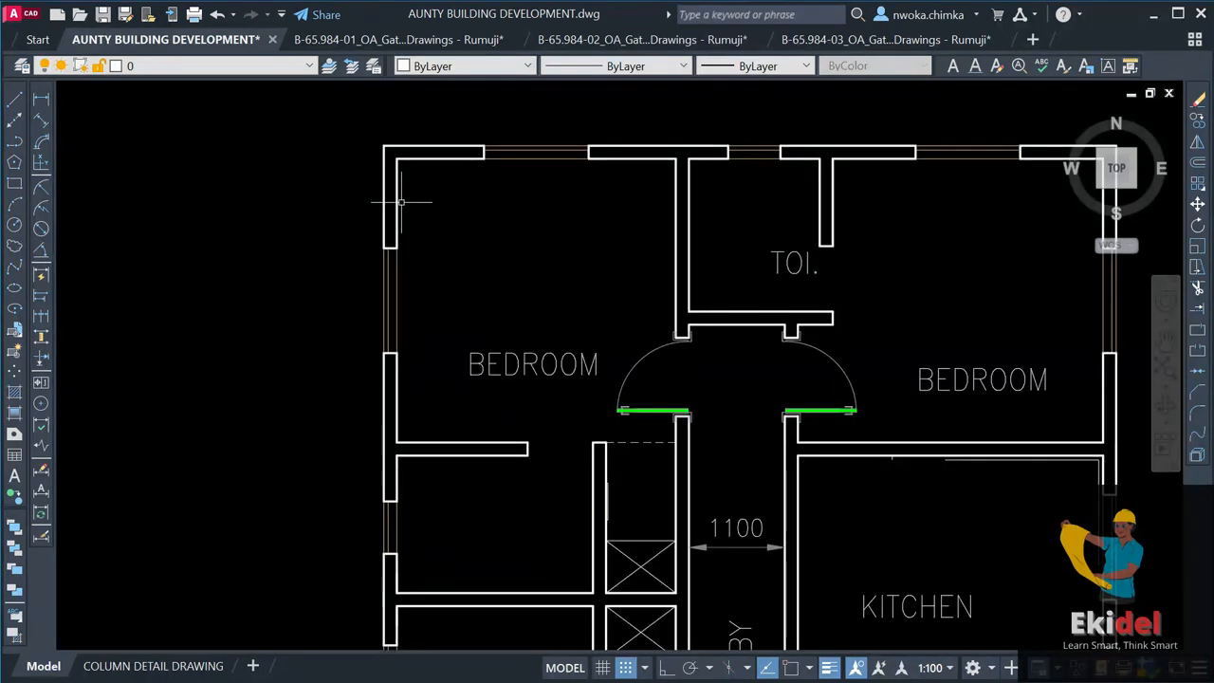
scroll(416, 187, "down", 4)
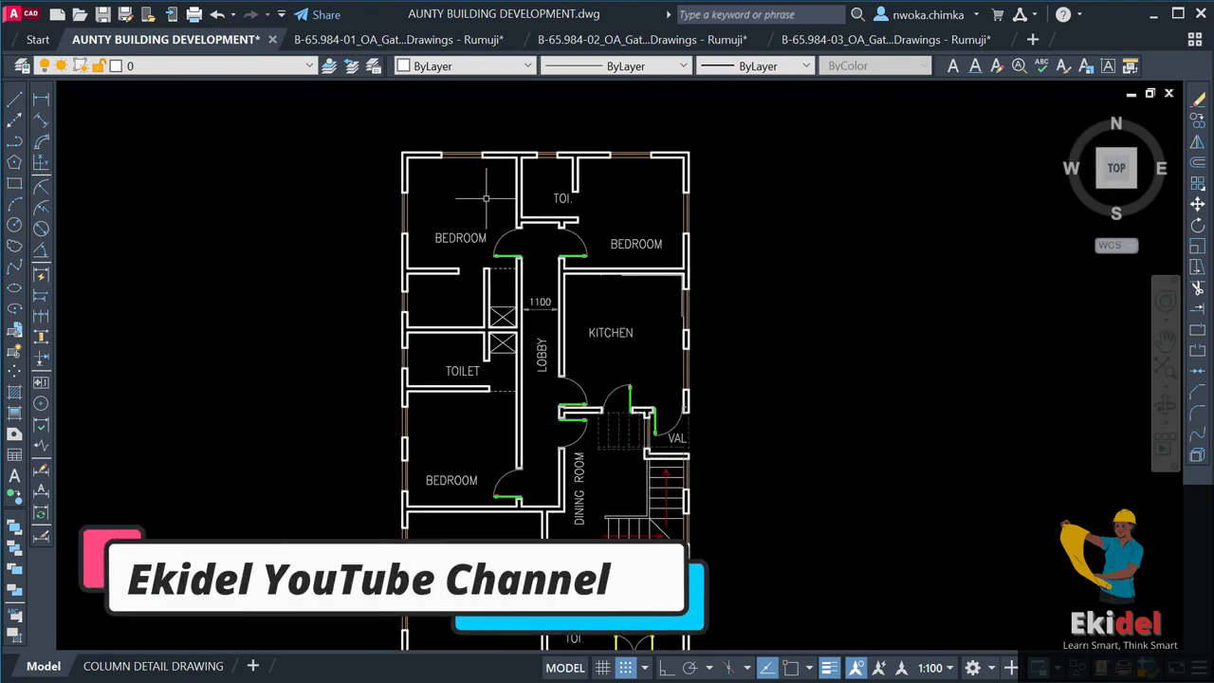
left_click(39, 100)
scroll(531, 456, "down", 2)
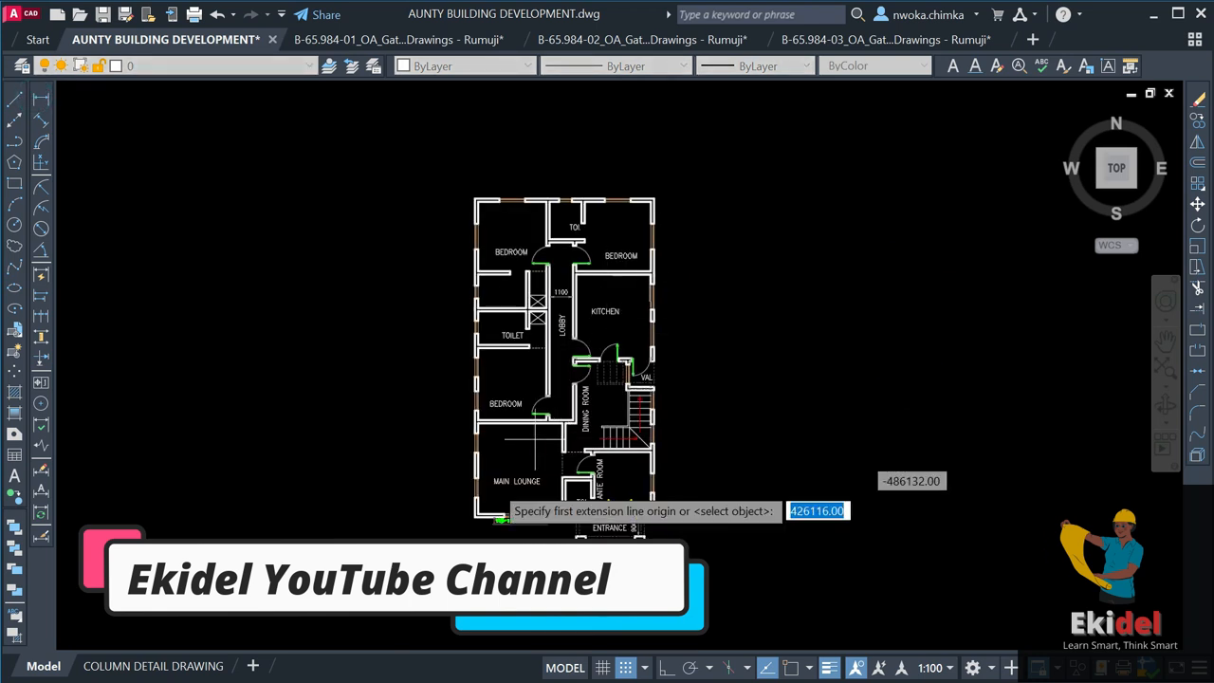
scroll(455, 436, "up", 6)
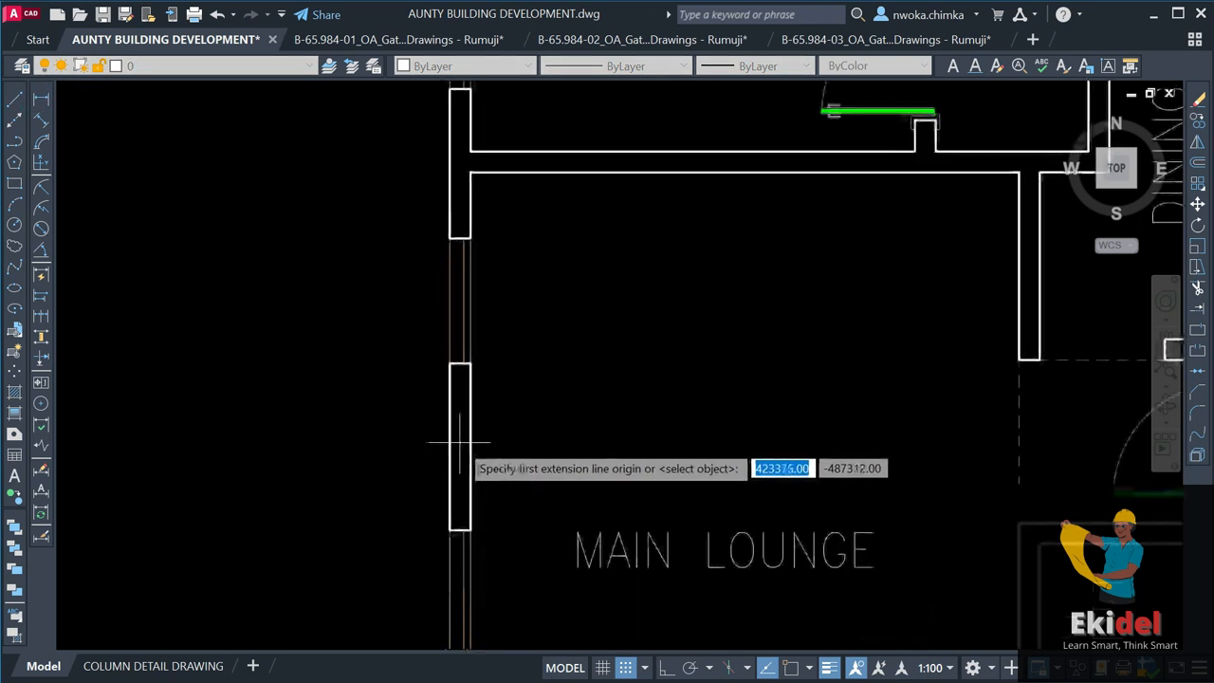
scroll(454, 448, "up", 2)
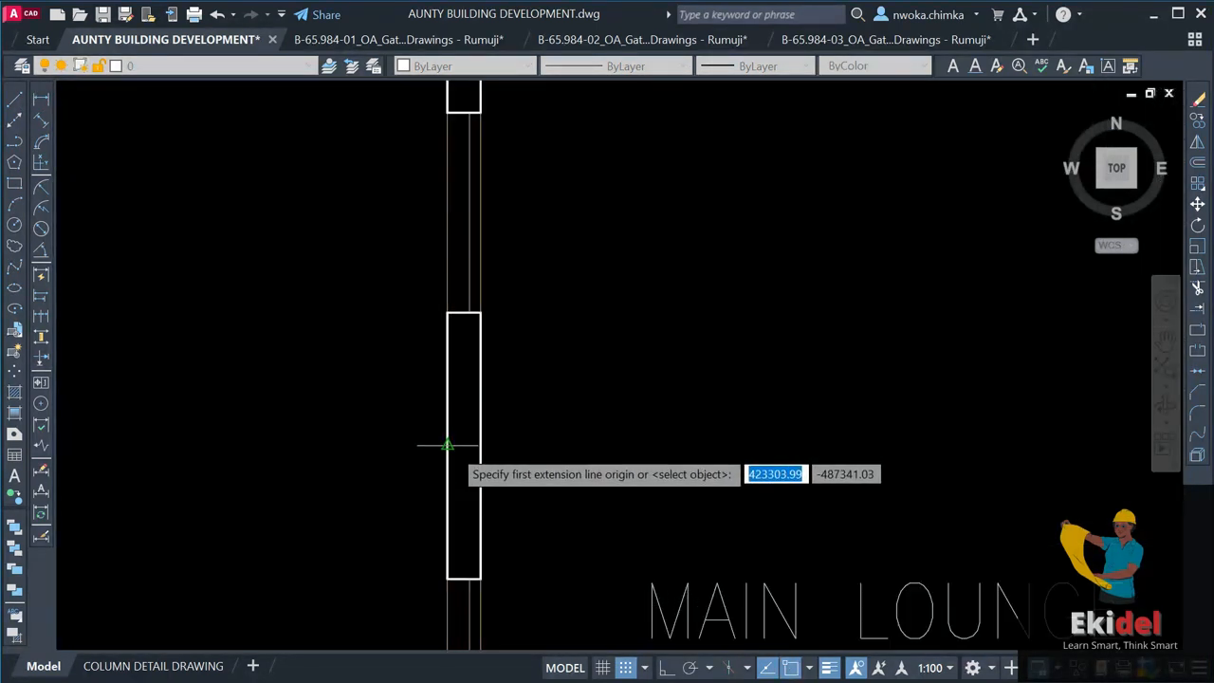
left_click(448, 445)
left_click(480, 444)
scroll(479, 445, "down", 2)
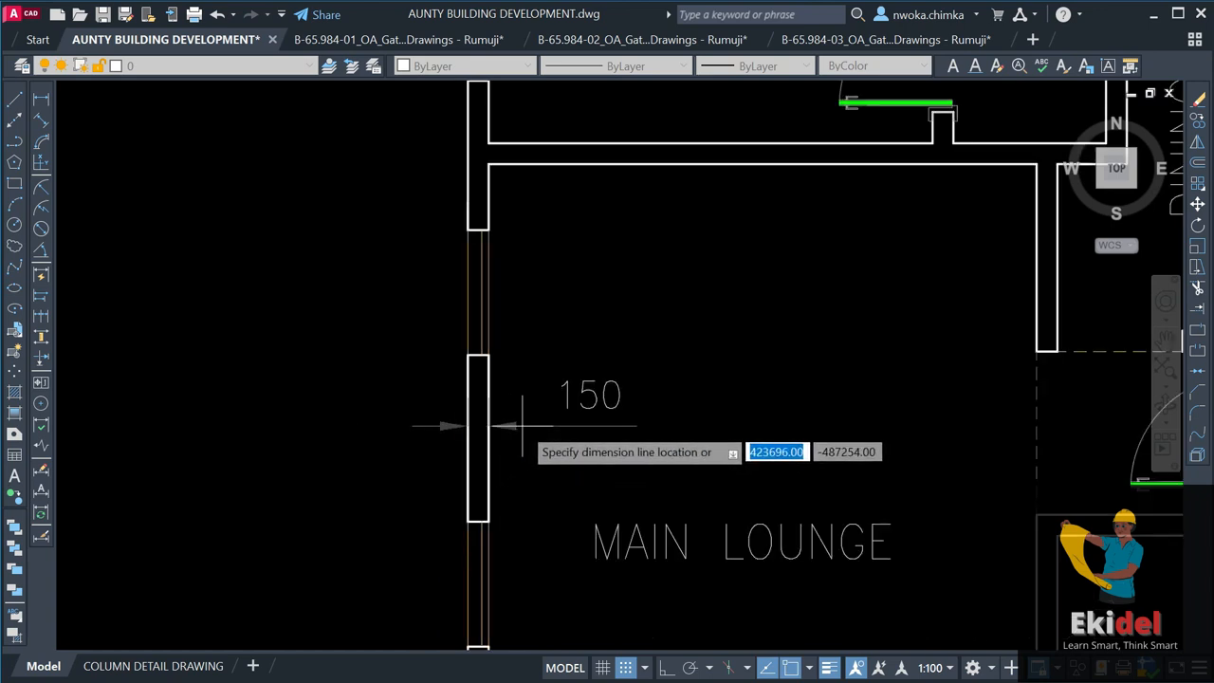
scroll(493, 431, "down", 2)
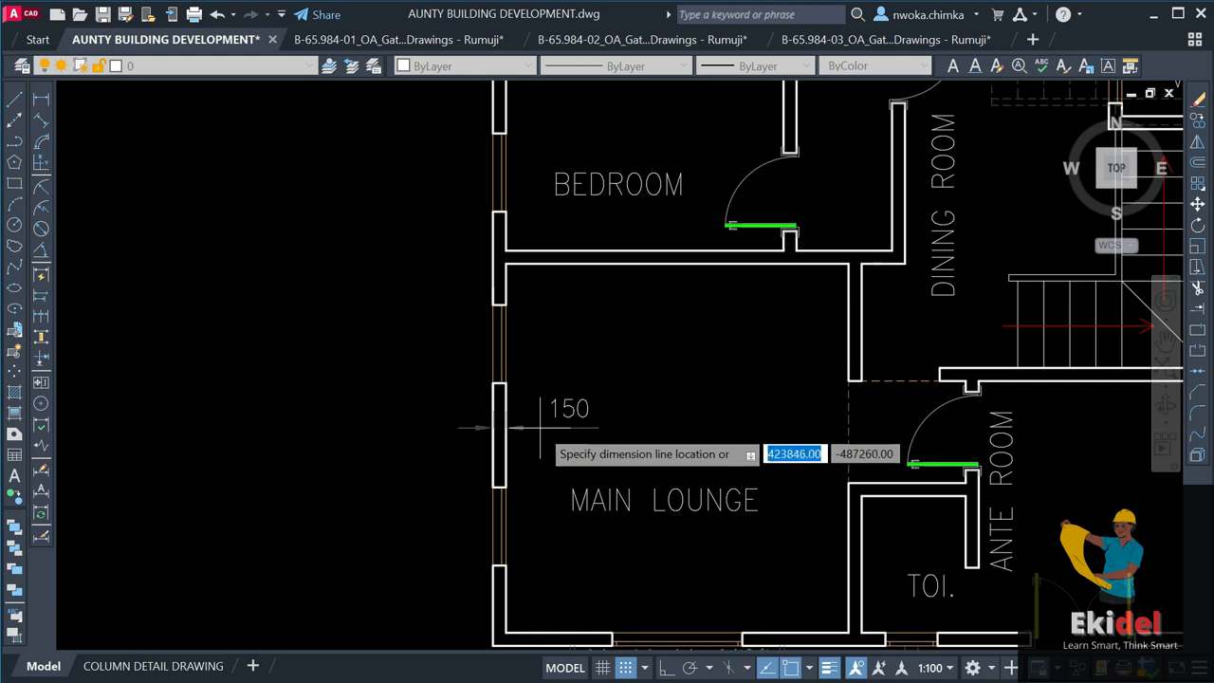
key("Escape")
Measure the thickness of the wall between the staircase and the ante room with a linear dimension, without placing it.
key("Return")
scroll(843, 393, "down", 2)
scroll(853, 396, "up", 6)
left_click(858, 399)
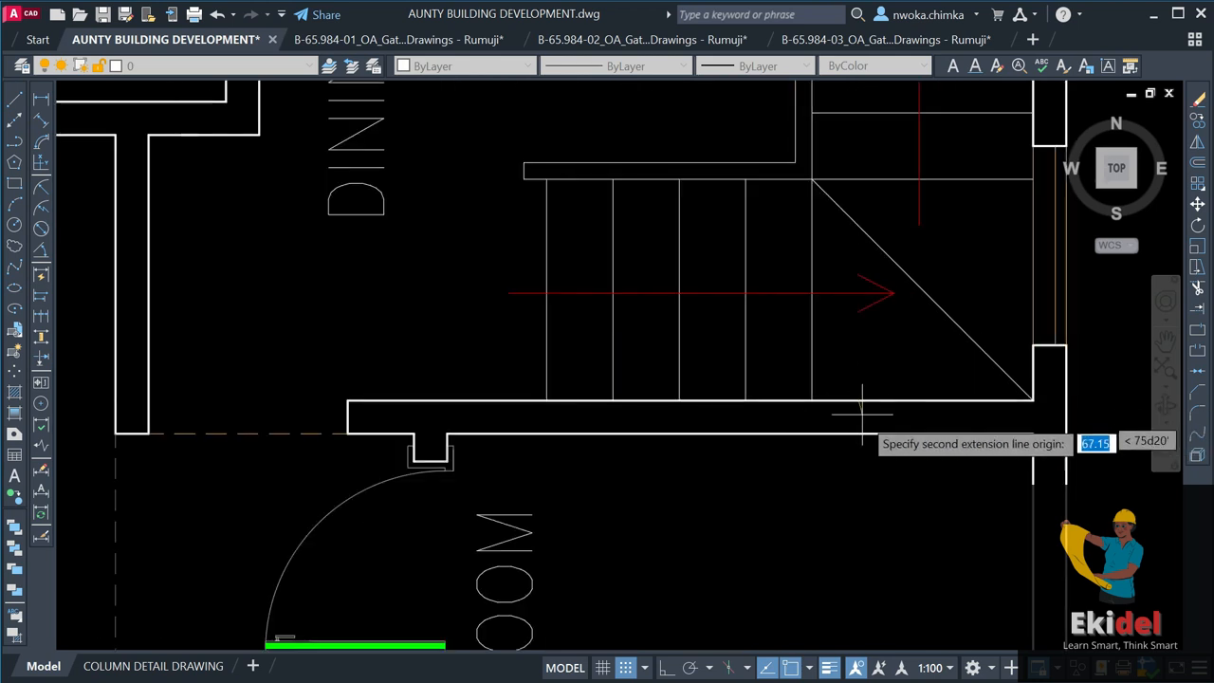
left_click(856, 433)
scroll(852, 440, "down", 3)
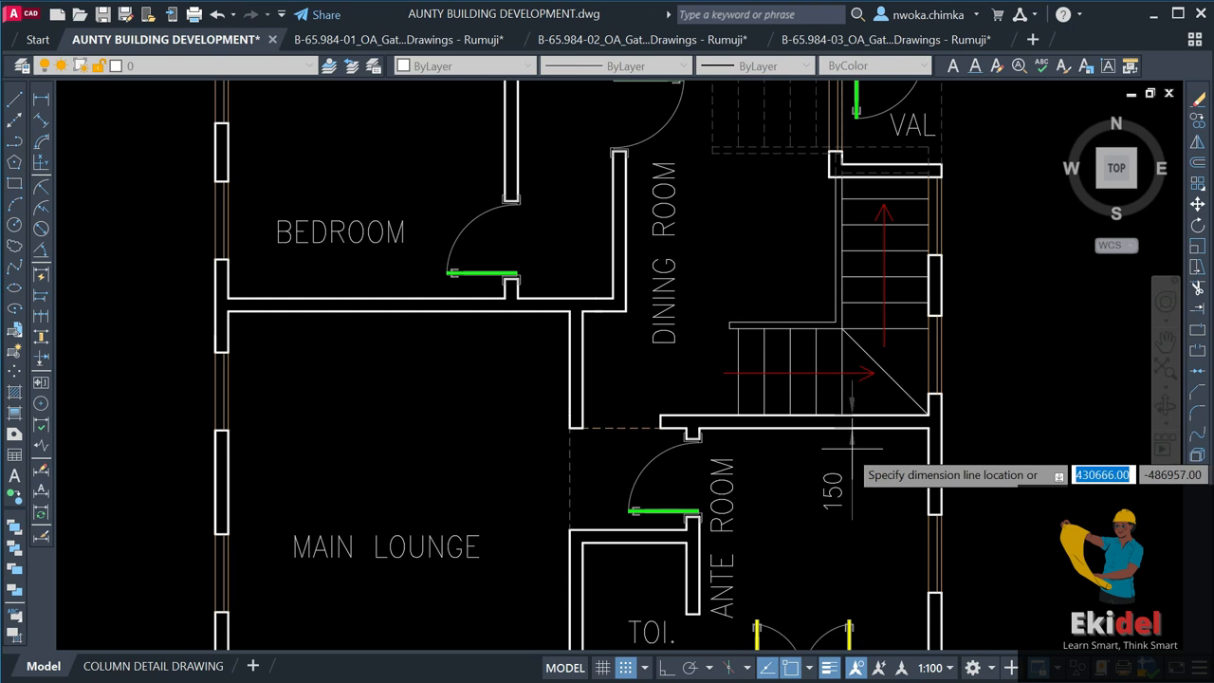
key("Escape")
scroll(805, 425, "down", 6)
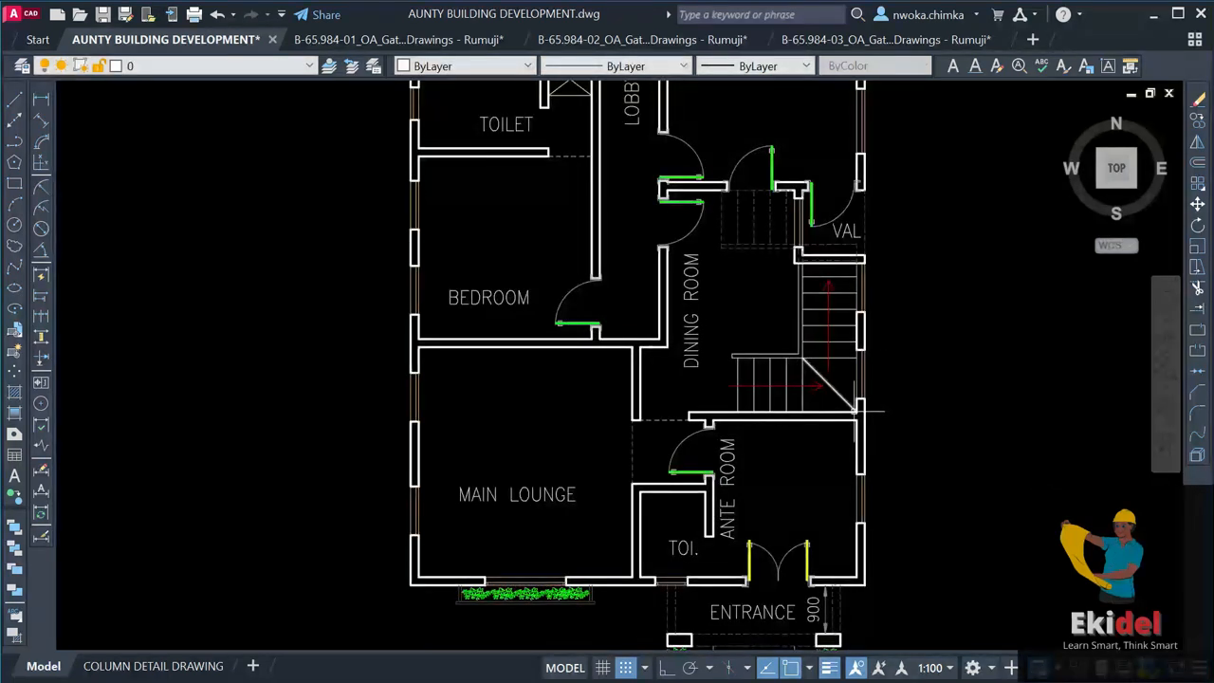
key("Return")
Examine the original site plan sheet, checking the building's position within the fence, its setbacks and its room layout.
scroll(763, 379, "down", 6)
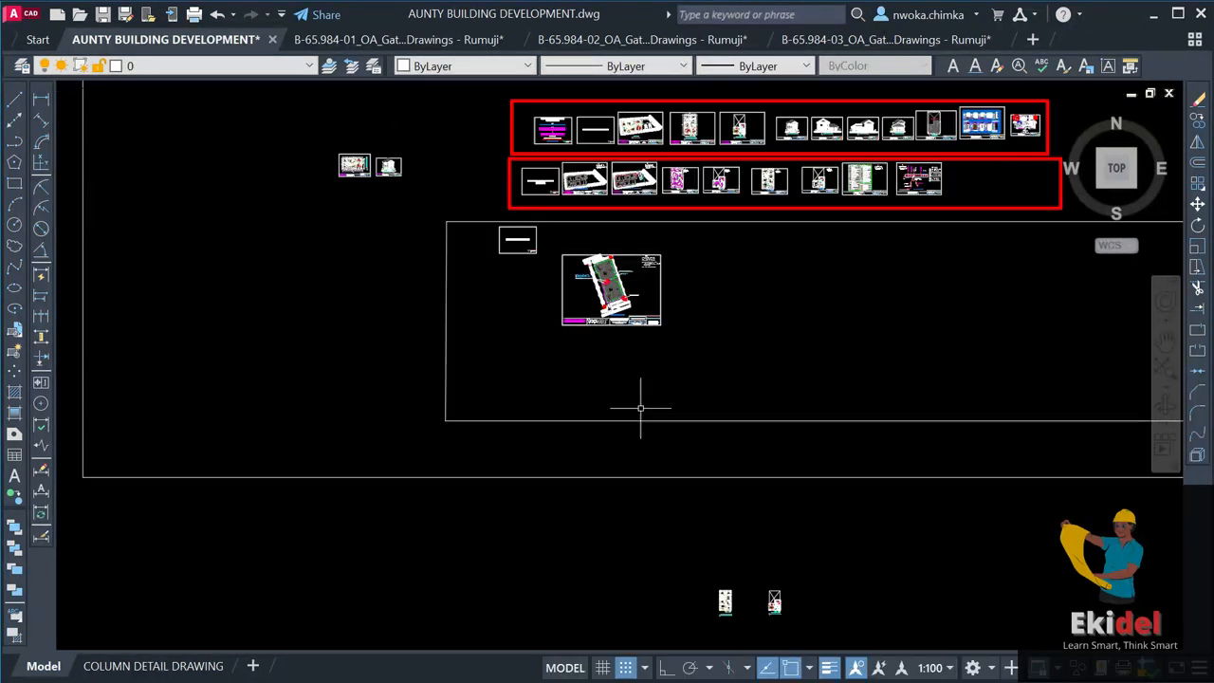
scroll(616, 142, "up", 12)
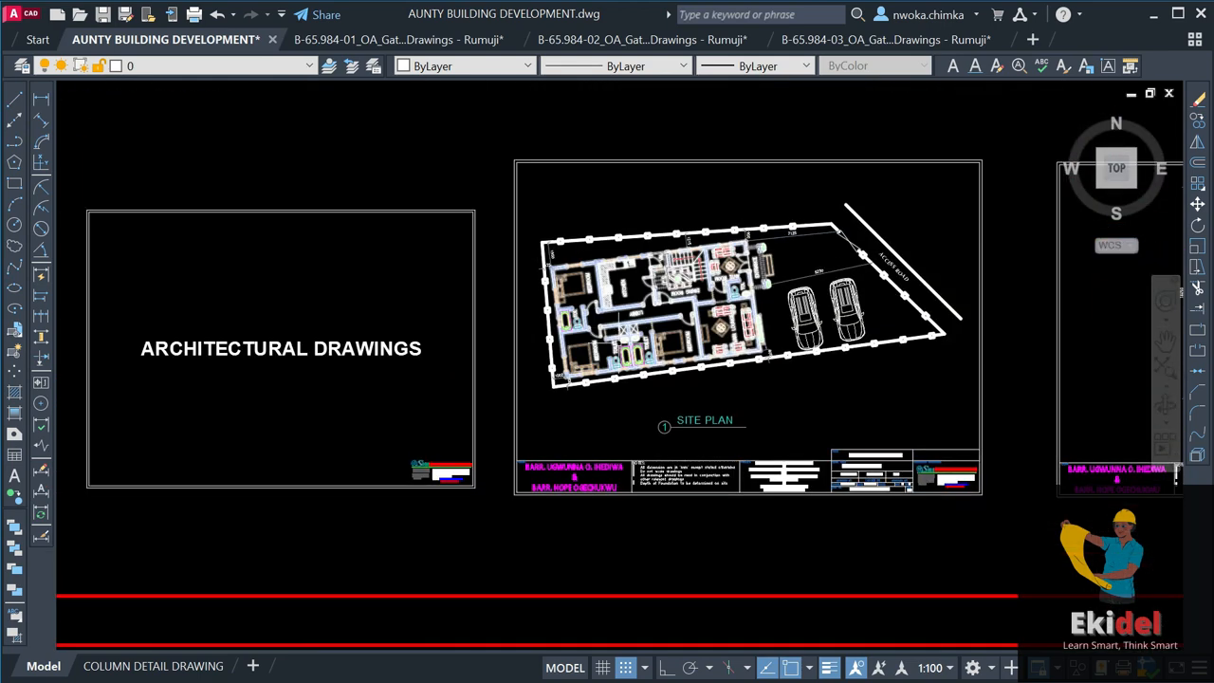
scroll(825, 199, "up", 2)
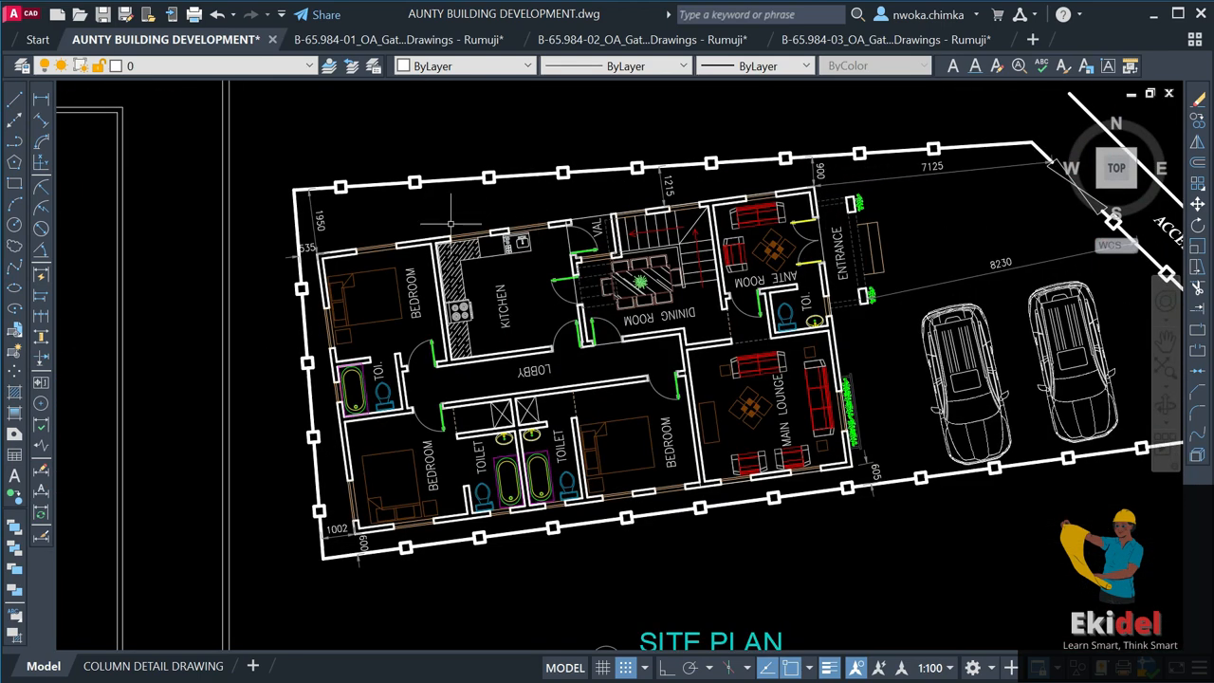
scroll(368, 251, "down", 2)
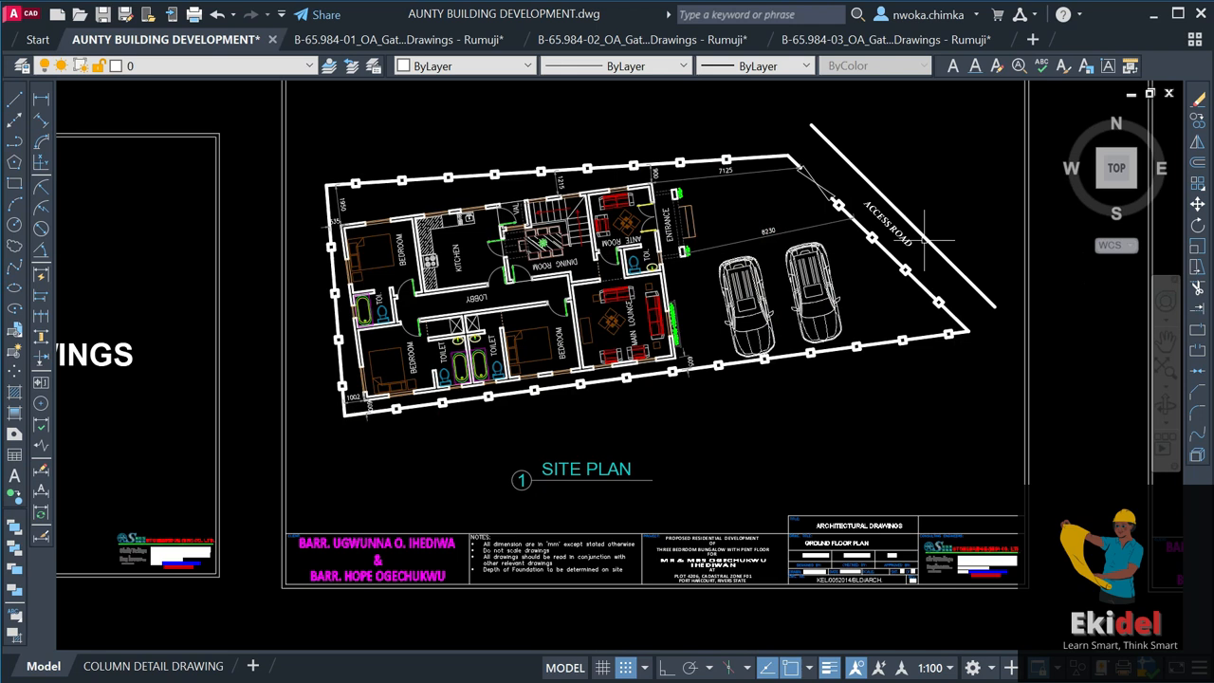
scroll(540, 147, "up", 3)
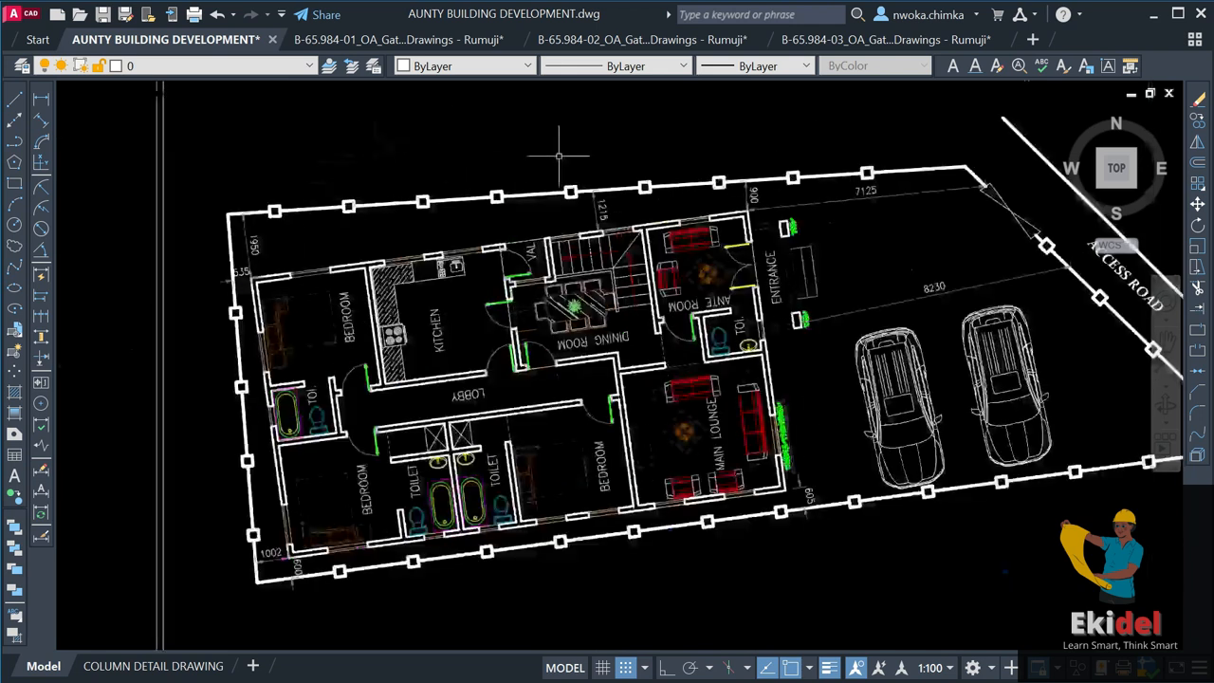
scroll(597, 157, "down", 3)
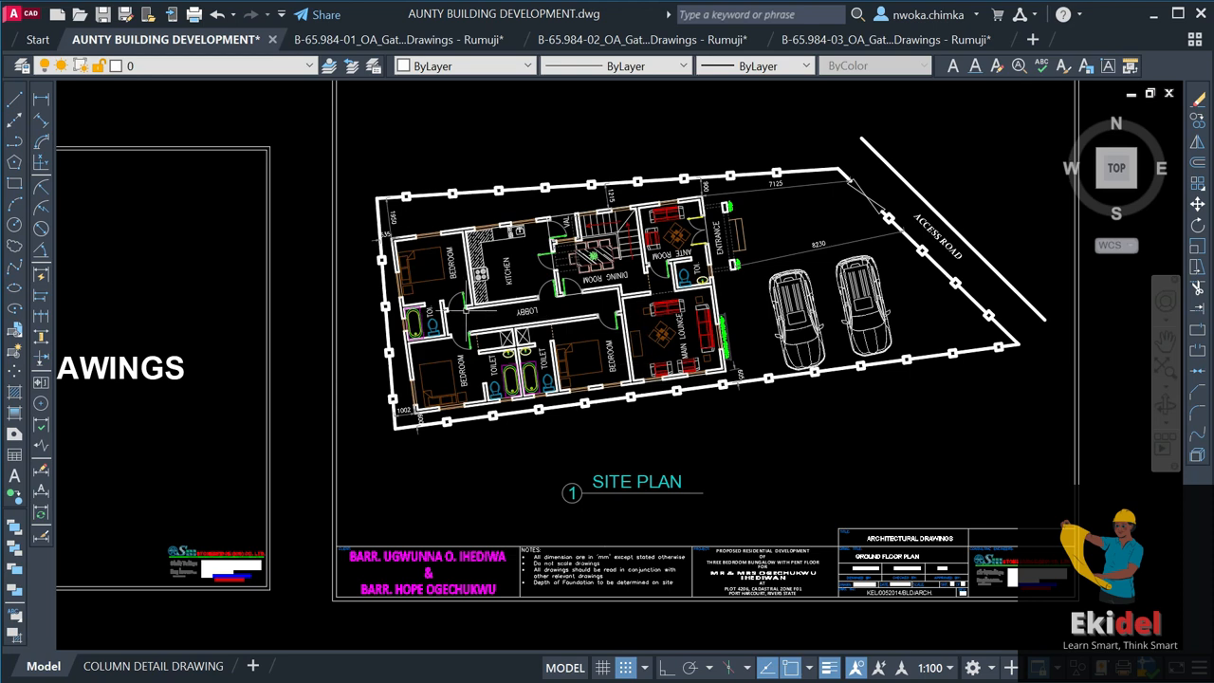
scroll(825, 303, "down", 5)
scroll(824, 304, "up", 5)
scroll(825, 194, "down", 2)
scroll(919, 237, "down", 2)
scroll(430, 229, "up", 4)
scroll(308, 210, "up", 2)
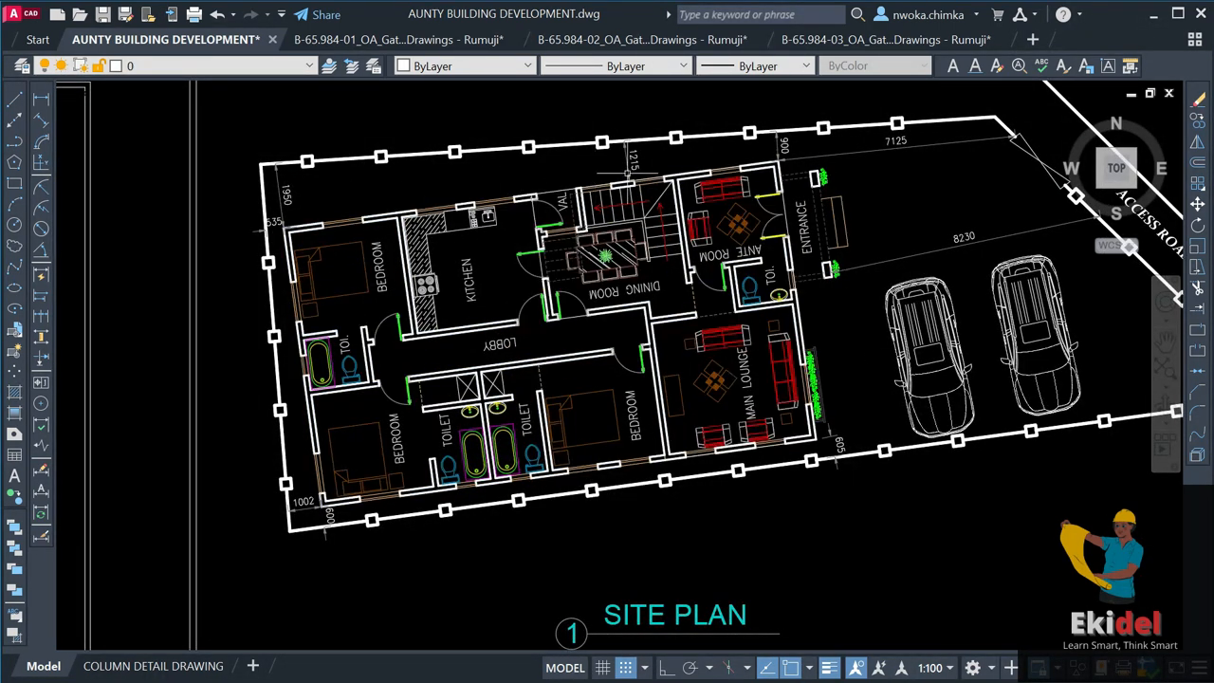
scroll(773, 162, "up", 2)
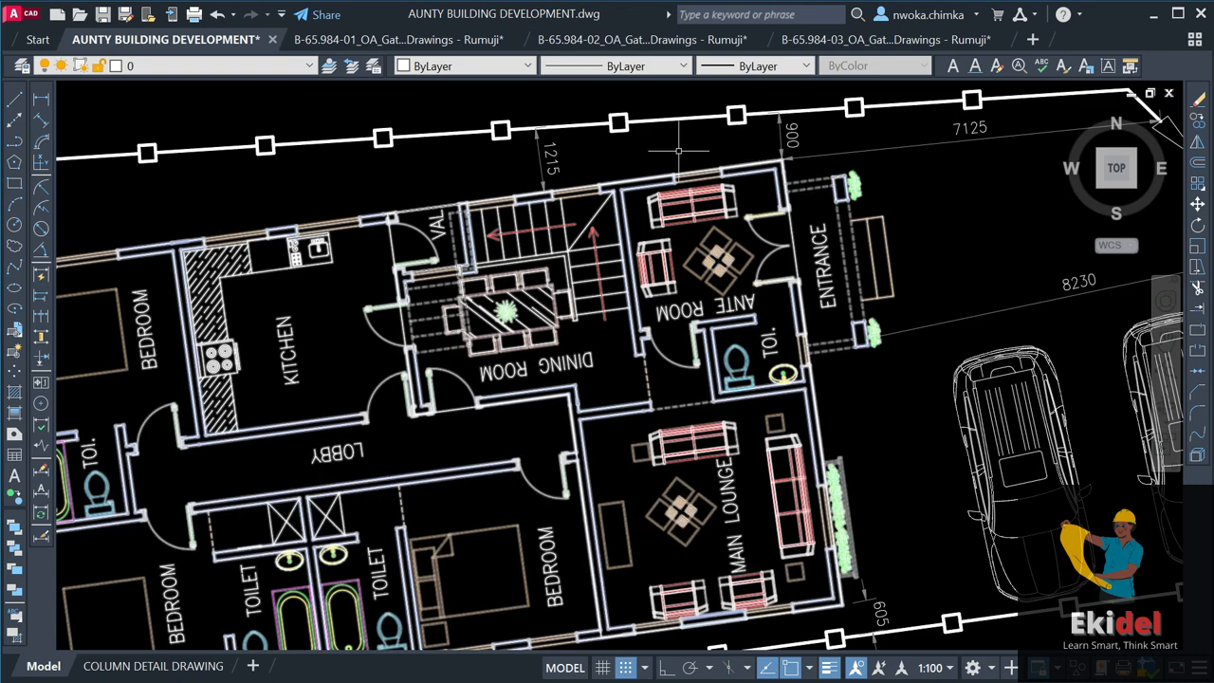
scroll(560, 155, "down", 4)
scroll(400, 177, "up", 2)
scroll(400, 177, "up", 3)
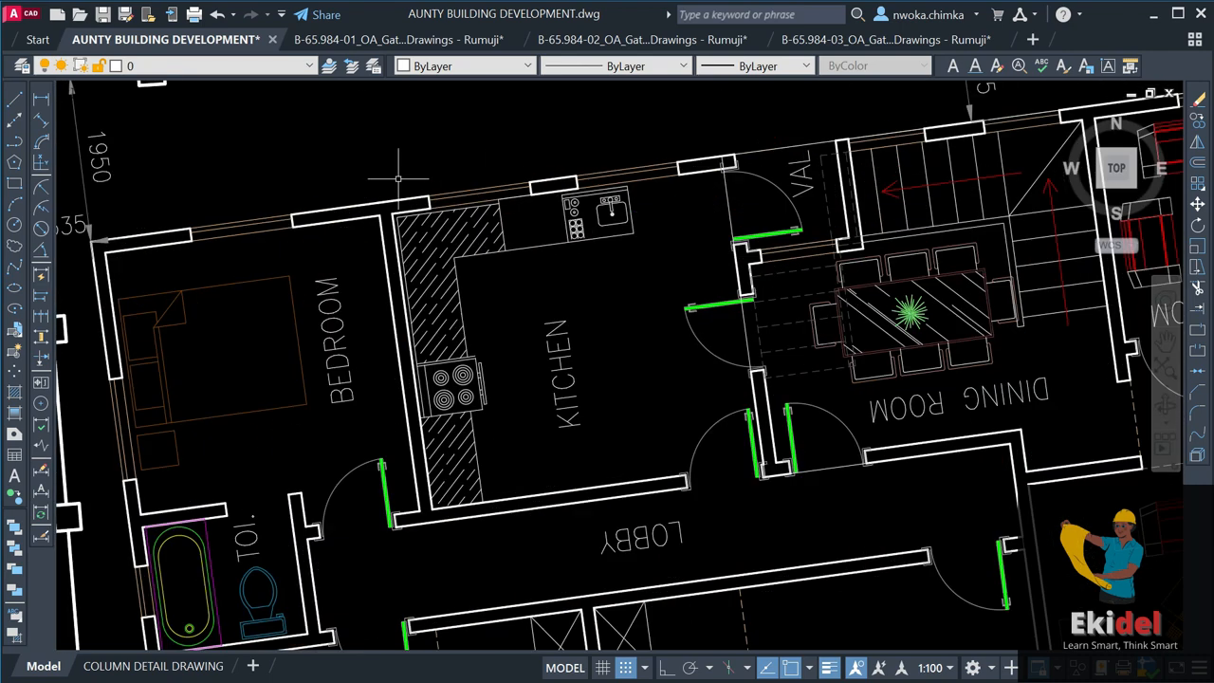
scroll(382, 249, "down", 4)
scroll(538, 333, "up", 2)
scroll(538, 334, "down", 2)
scroll(537, 334, "down", 5)
scroll(538, 334, "up", 5)
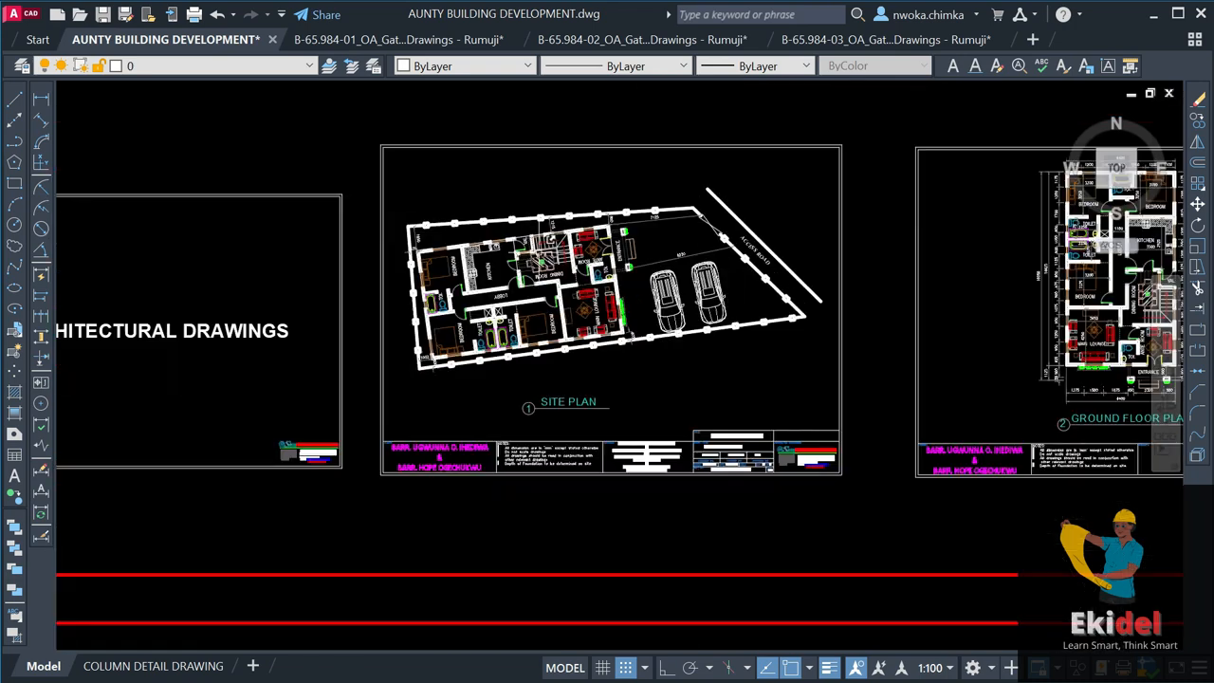
Return to the stripped ground floor plan copy and review its walls around the main lounge and the bedroom above it.
scroll(569, 318, "down", 8)
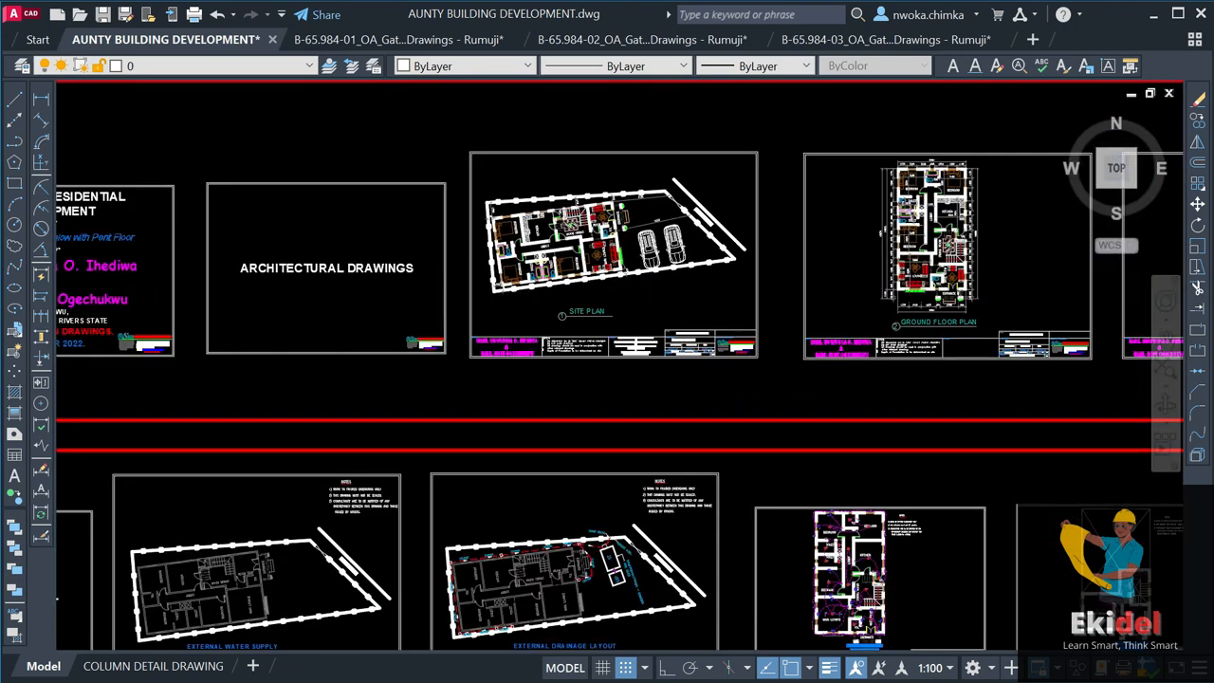
scroll(650, 501, "up", 8)
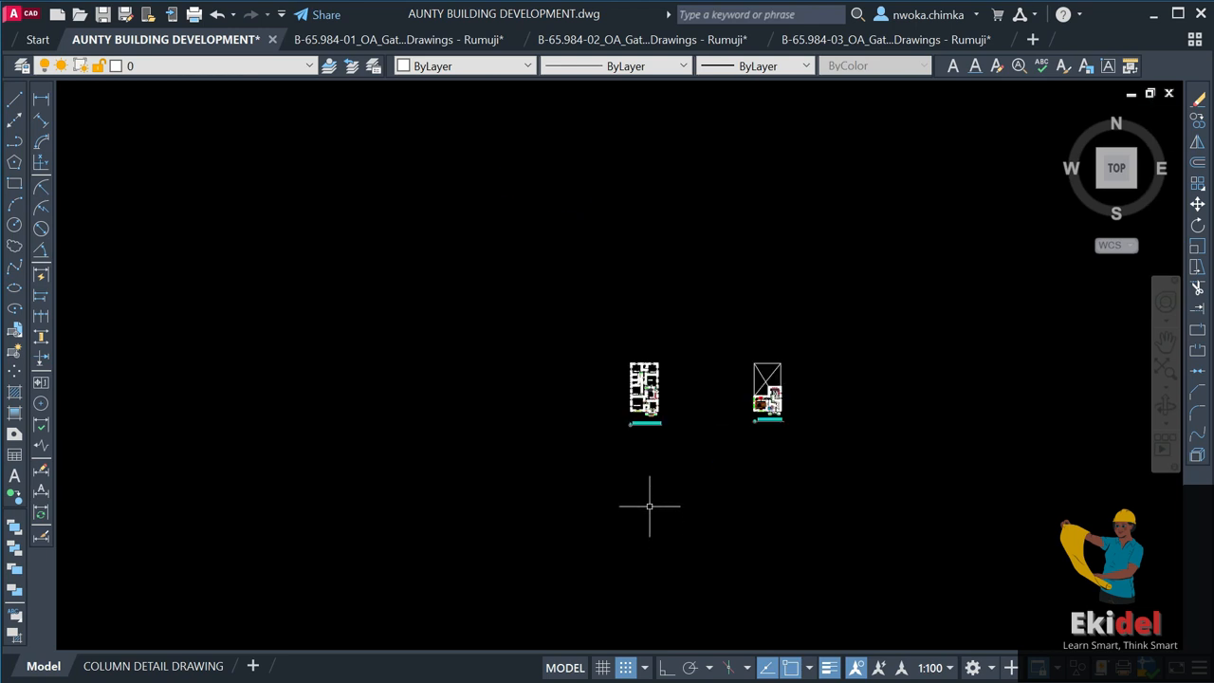
scroll(625, 378, "up", 4)
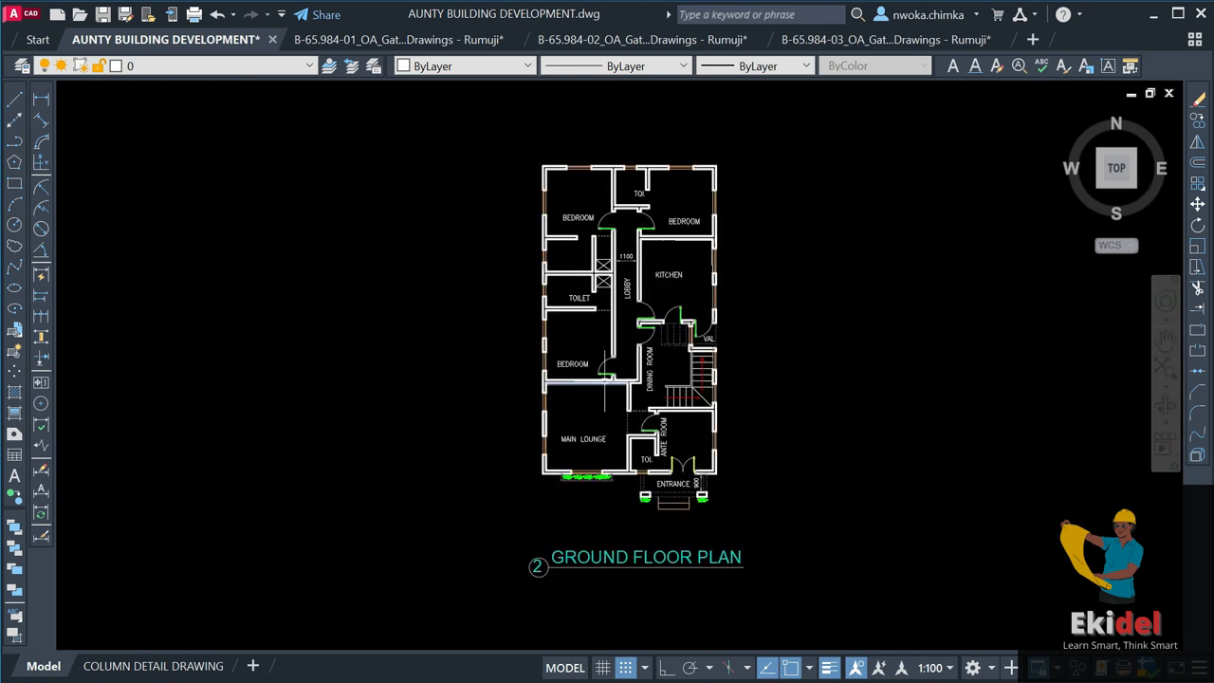
scroll(571, 376, "up", 2)
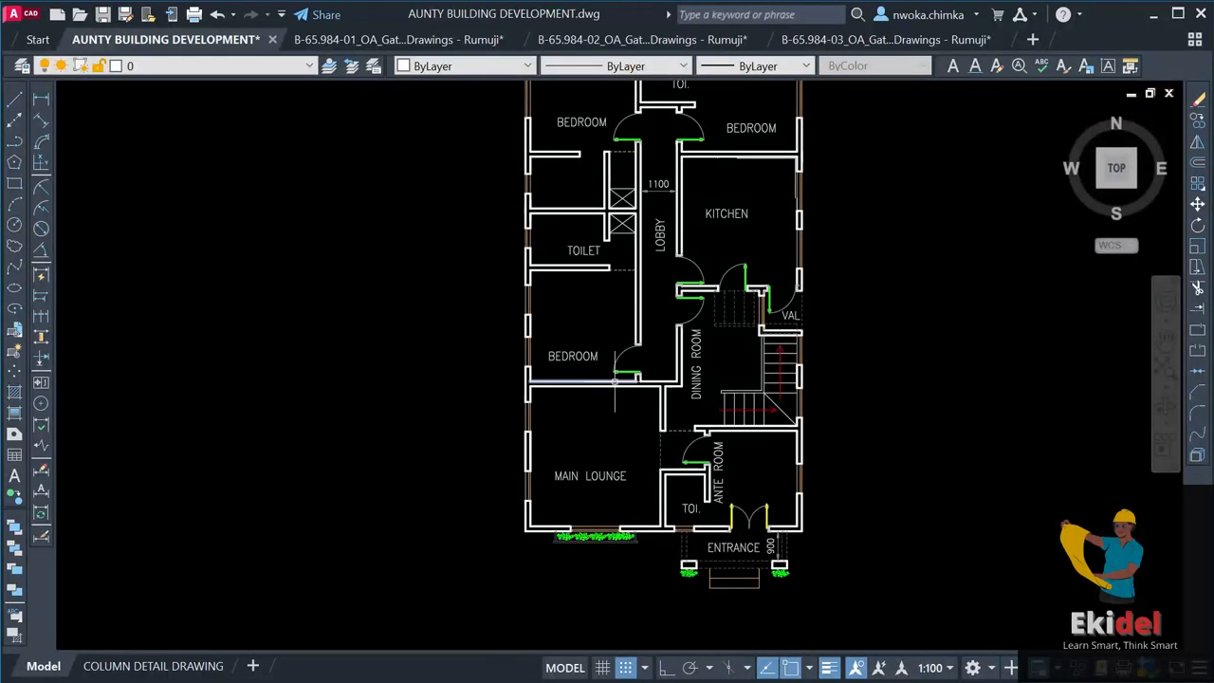
scroll(586, 380, "up", 2)
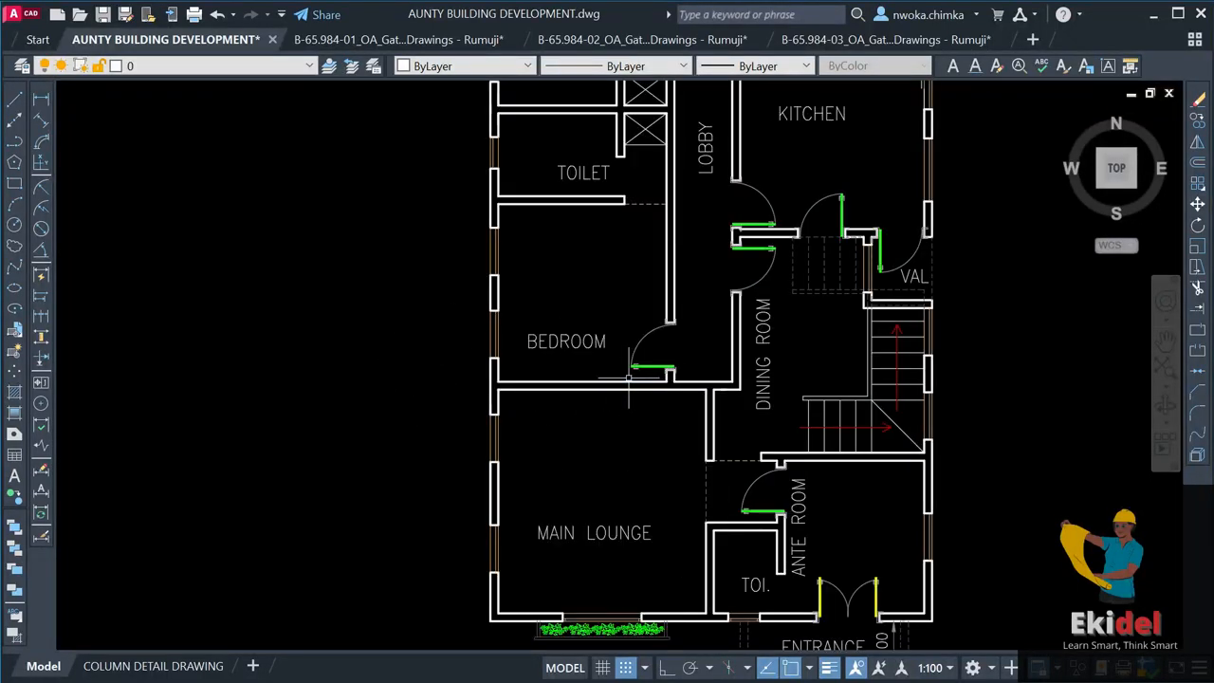
scroll(580, 370, "down", 4)
scroll(598, 360, "down", 2)
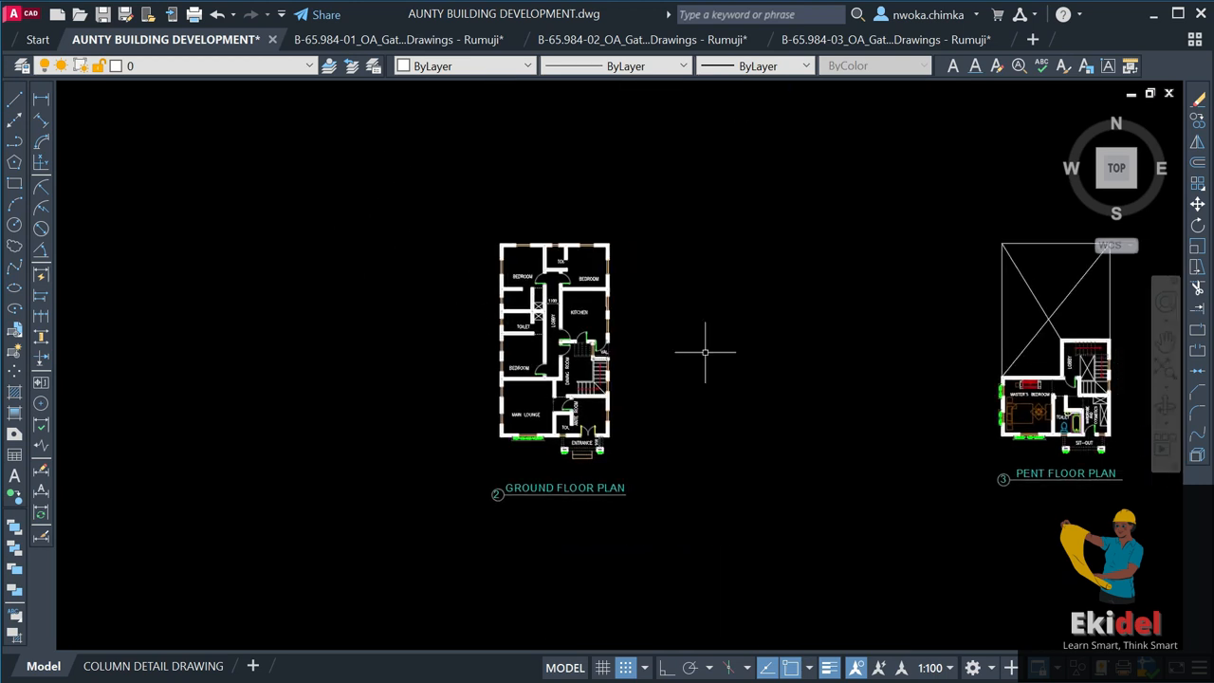
scroll(535, 310, "up", 2)
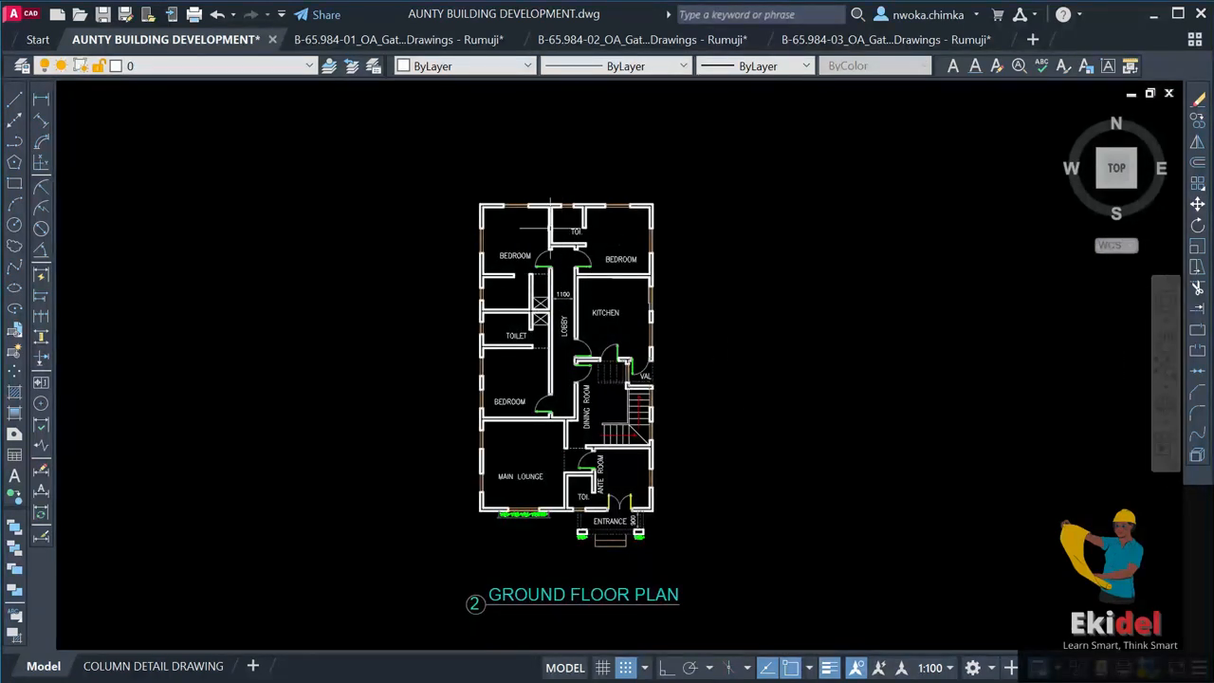
scroll(626, 379, "up", 1)
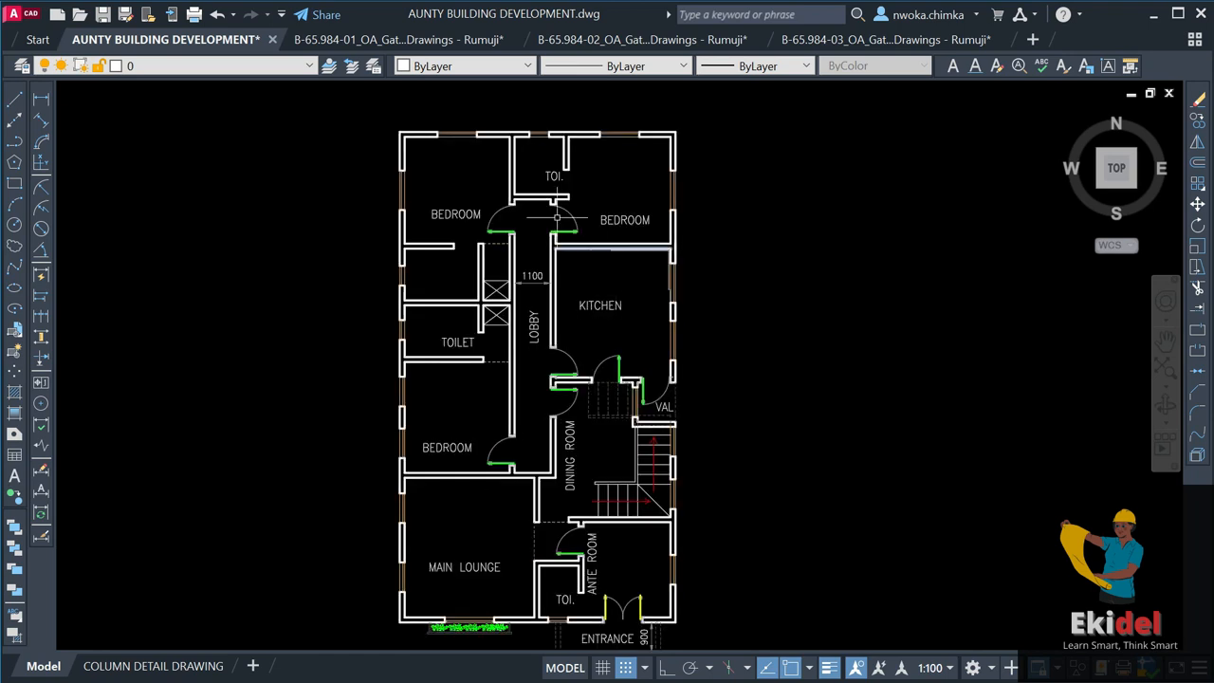
scroll(498, 277, "up", 1)
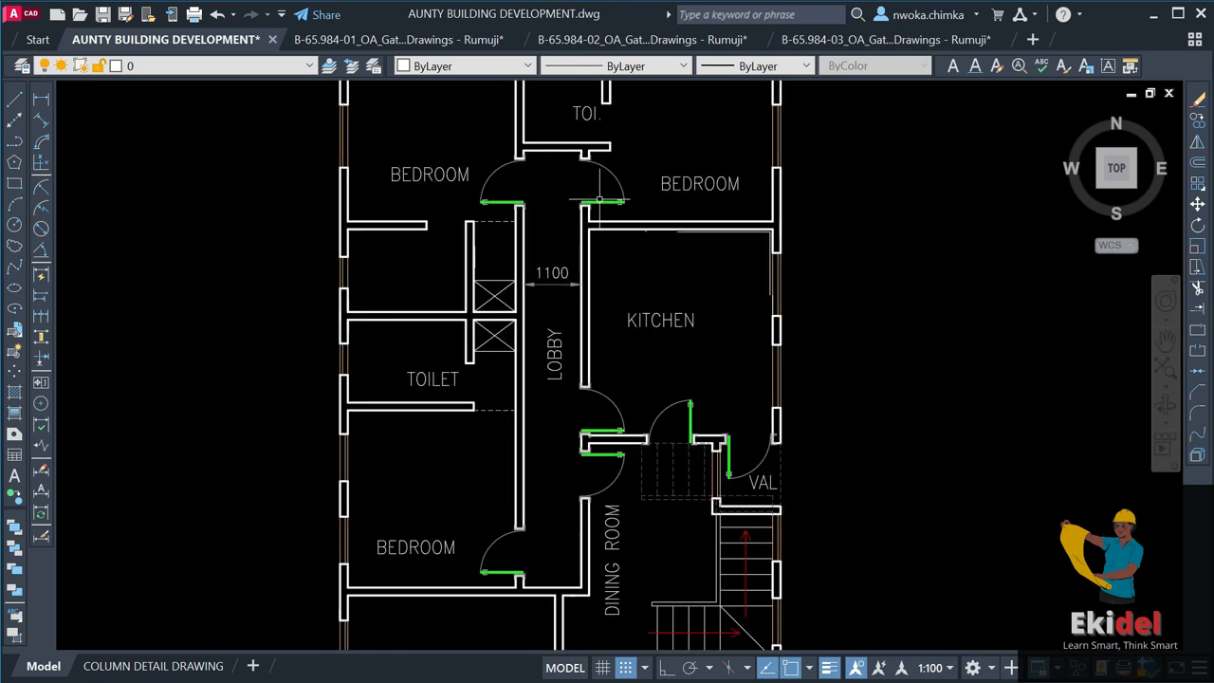
scroll(603, 192, "down", 1)
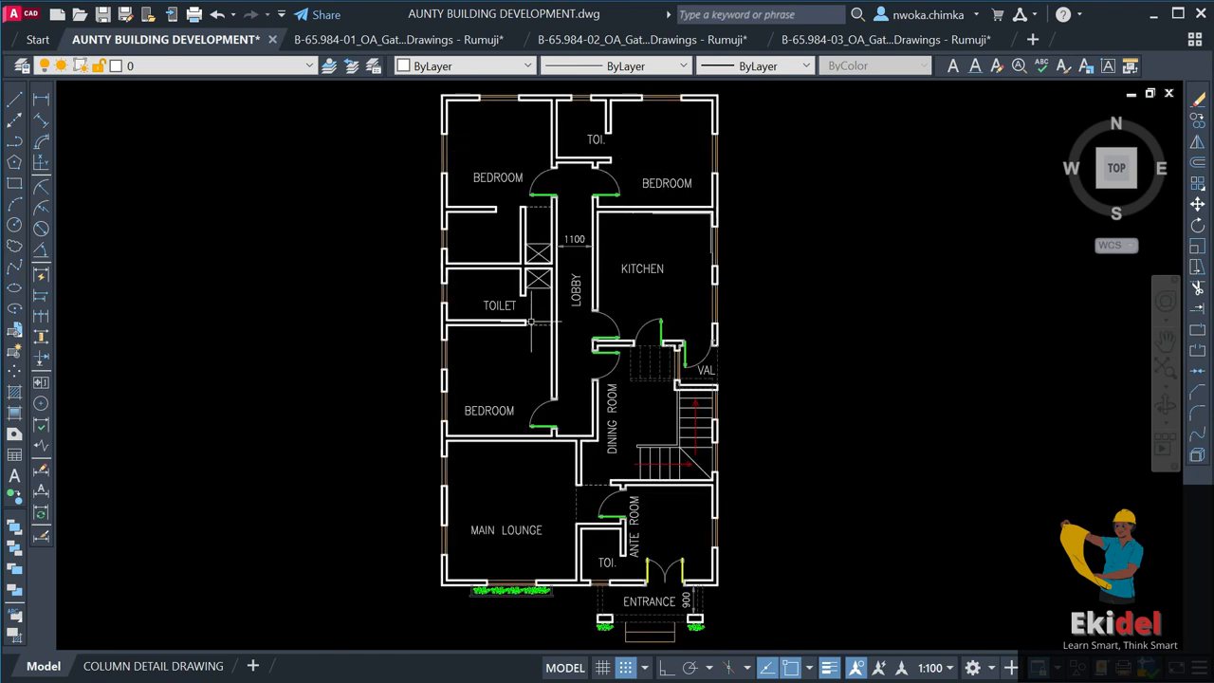
scroll(610, 445, "down", 1)
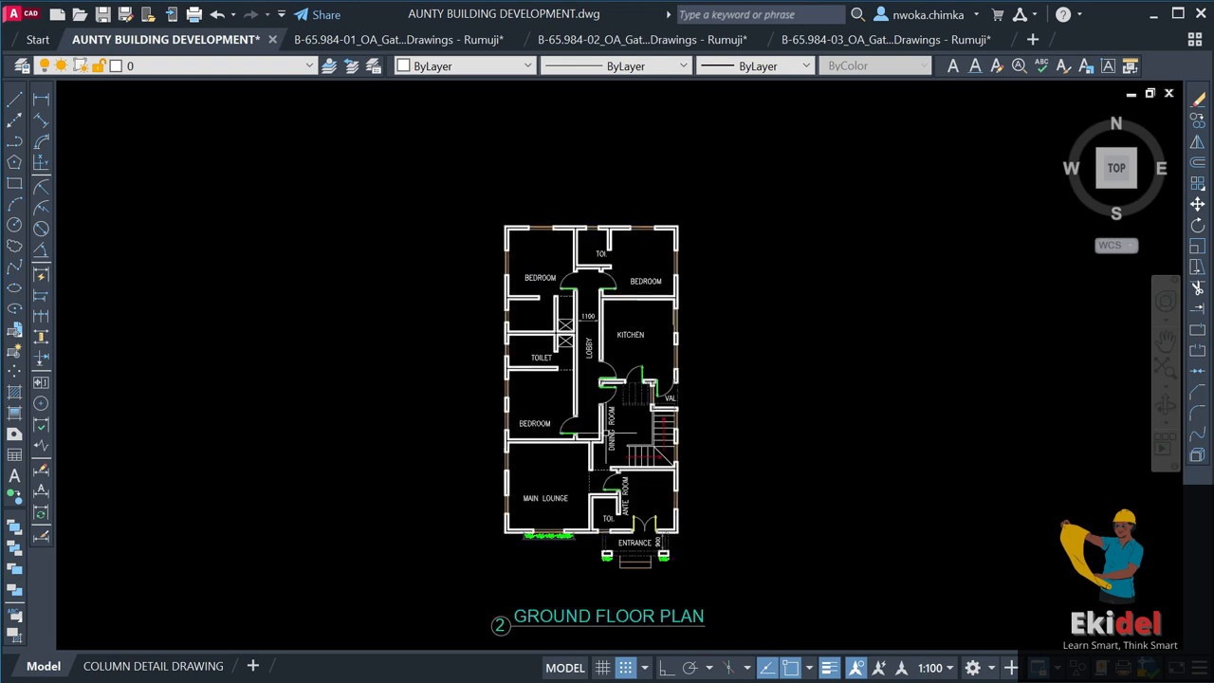
scroll(622, 504, "up", 1)
scroll(520, 379, "down", 1)
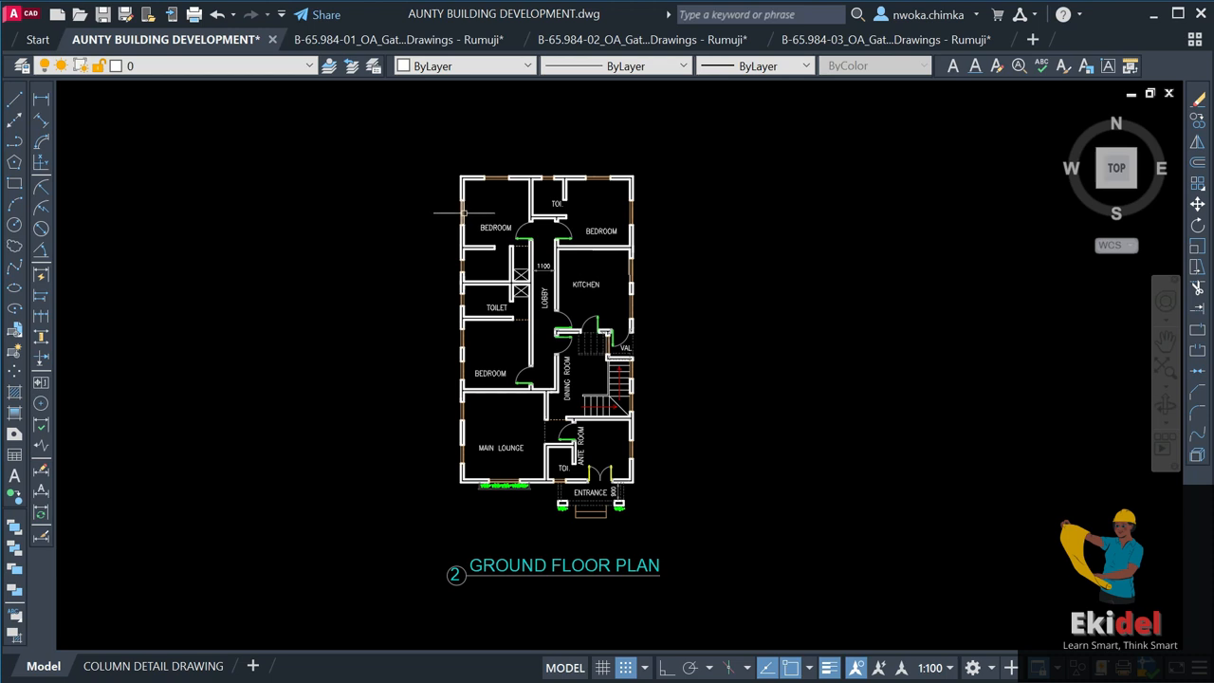
Open the layer manager and try to create a new layer named GRID.
left_click(21, 65)
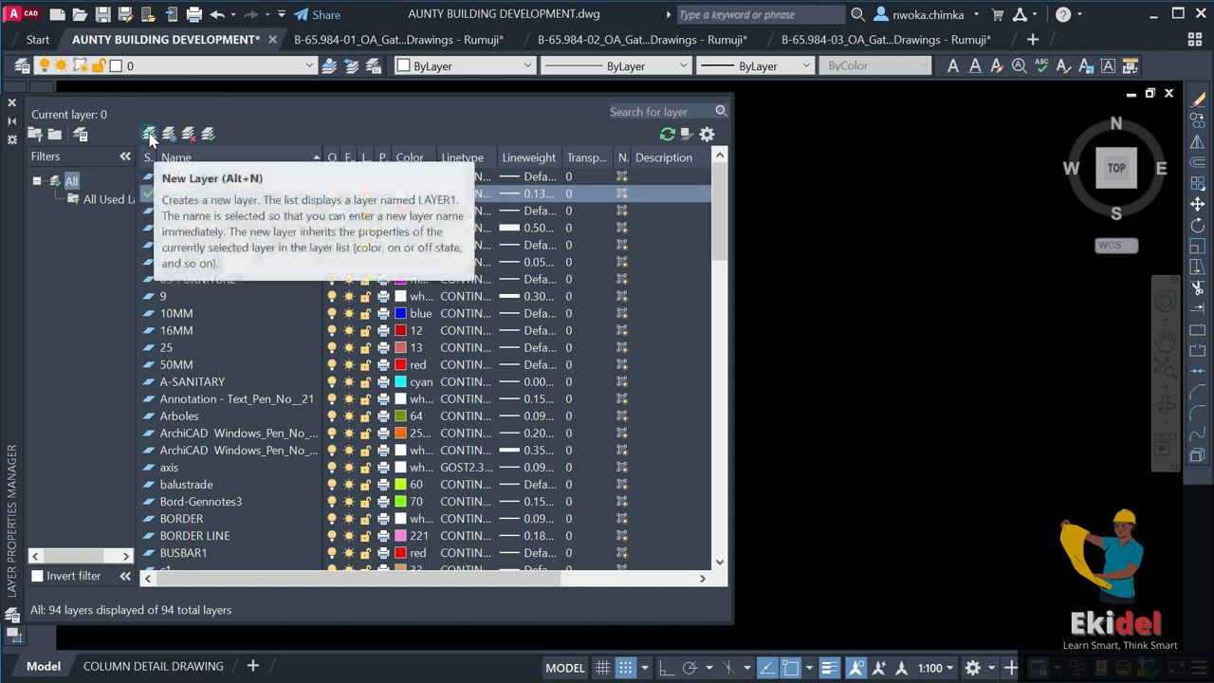
left_click(149, 134)
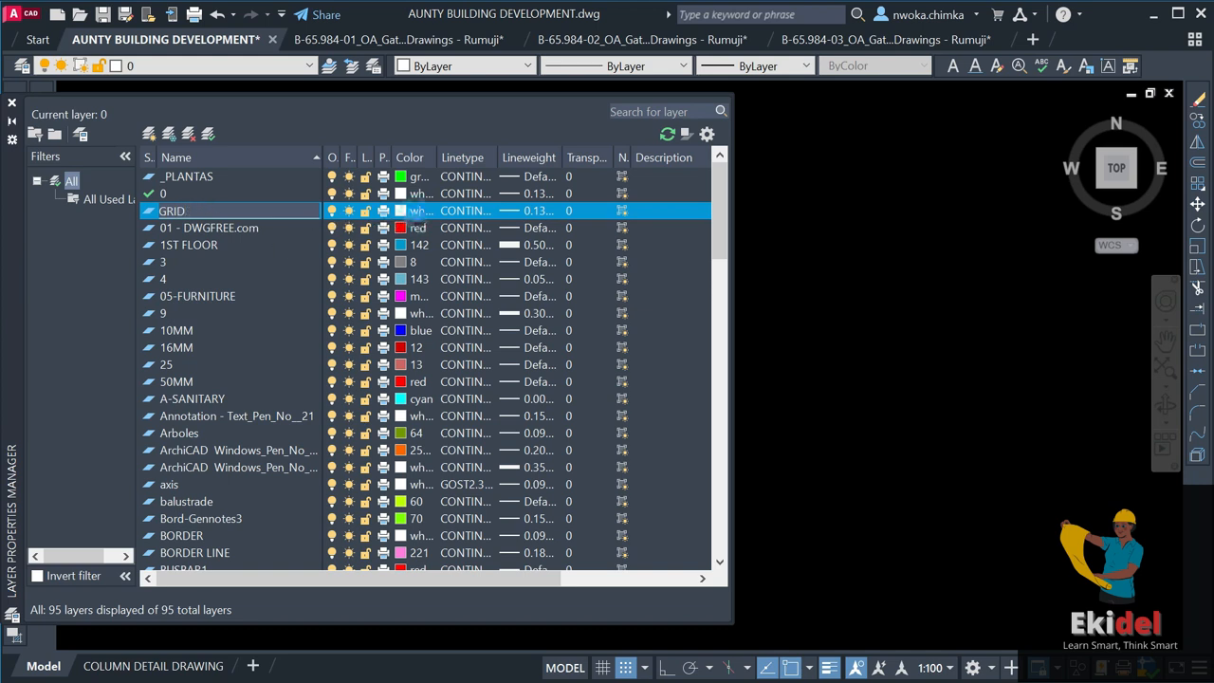
left_click(403, 209)
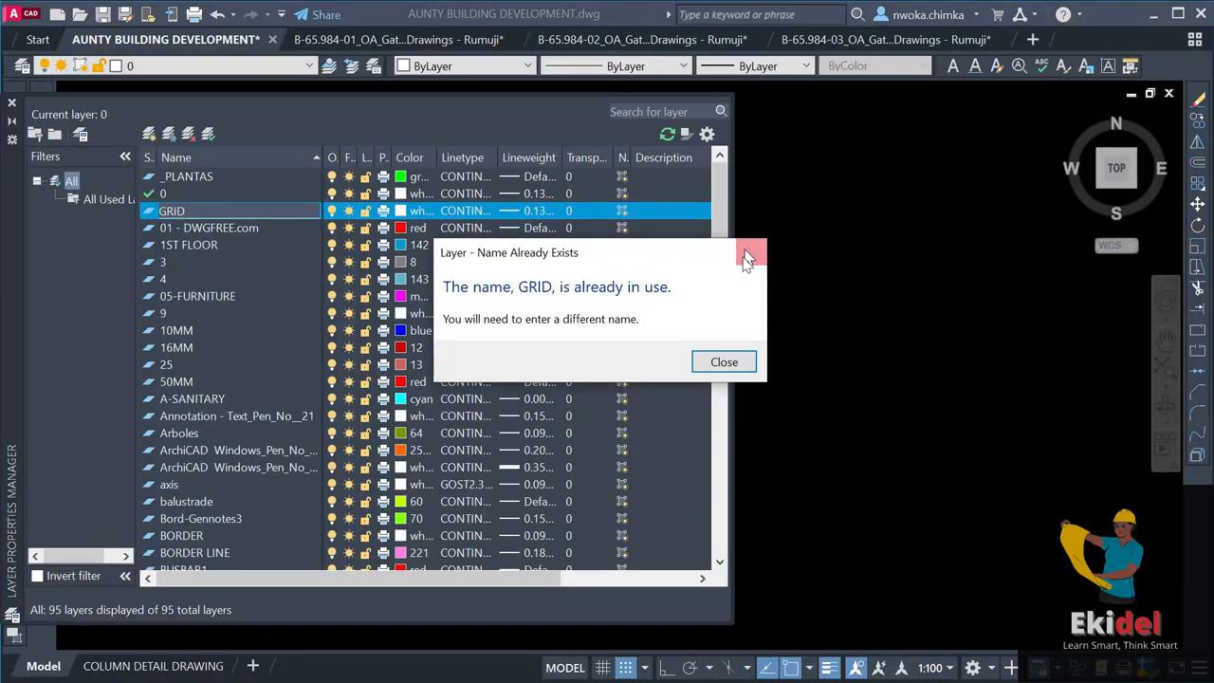
left_click(751, 252)
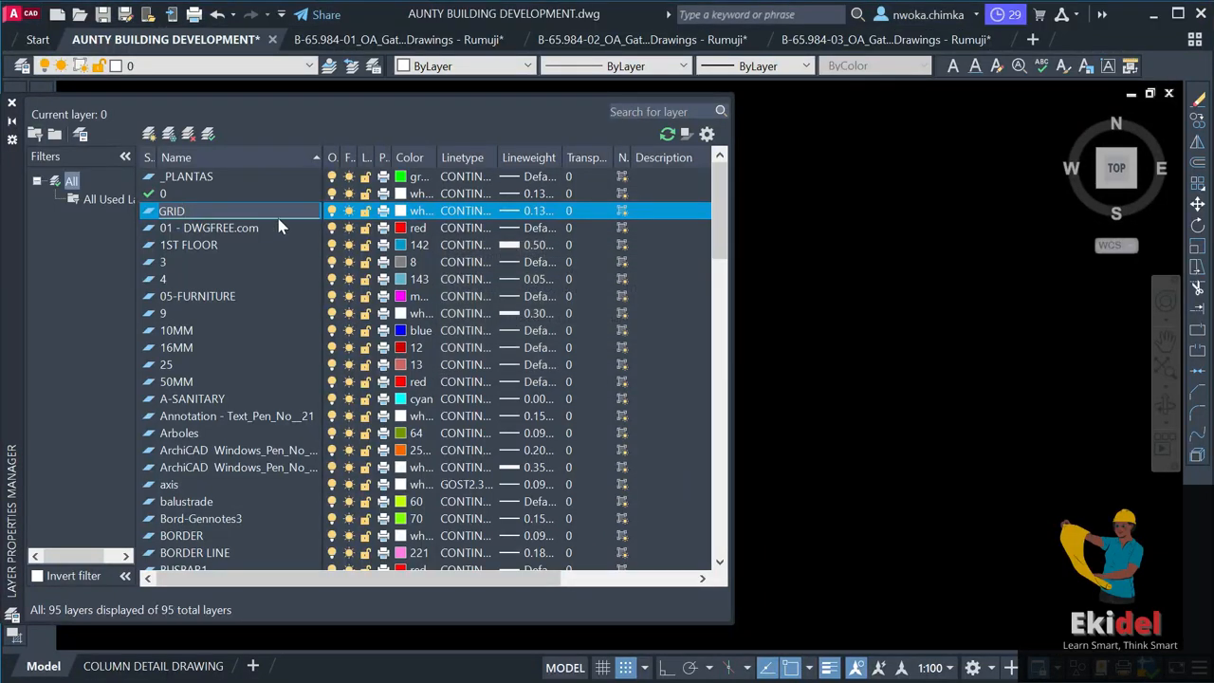
Rename the existing GRID layer, listed above GRID LINES, to TRRR.
left_click(238, 334)
scroll(208, 300, "down", 2)
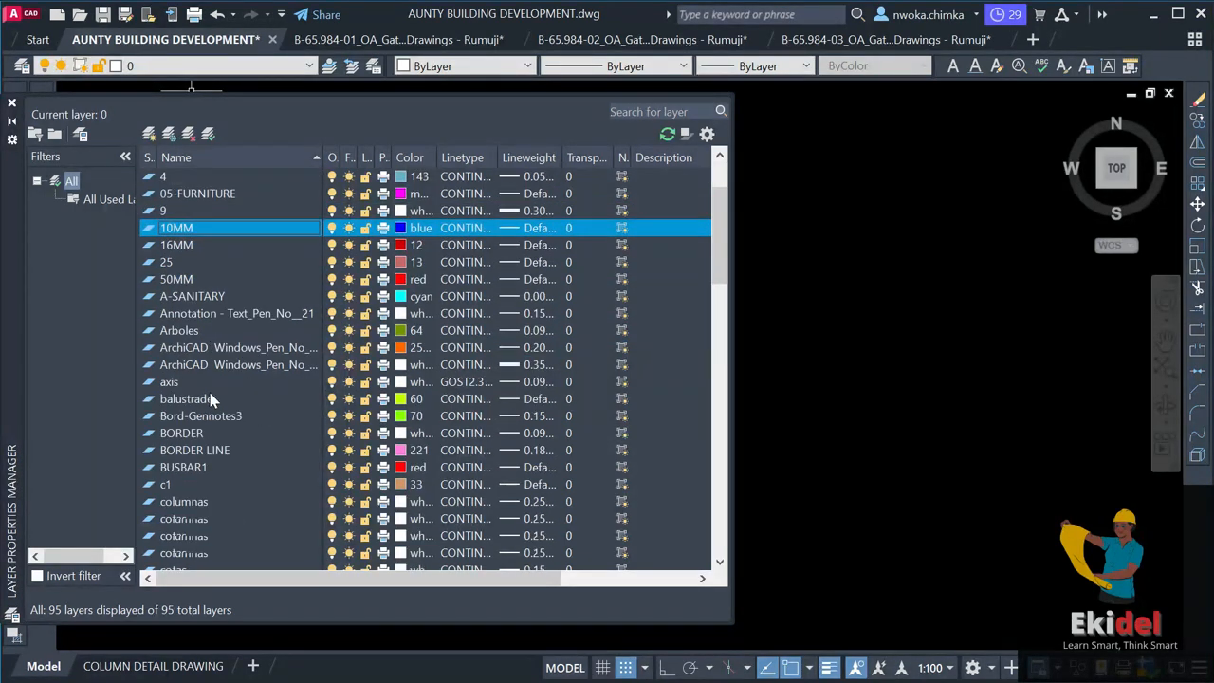
scroll(199, 454, "down", 1)
scroll(197, 455, "down", 1)
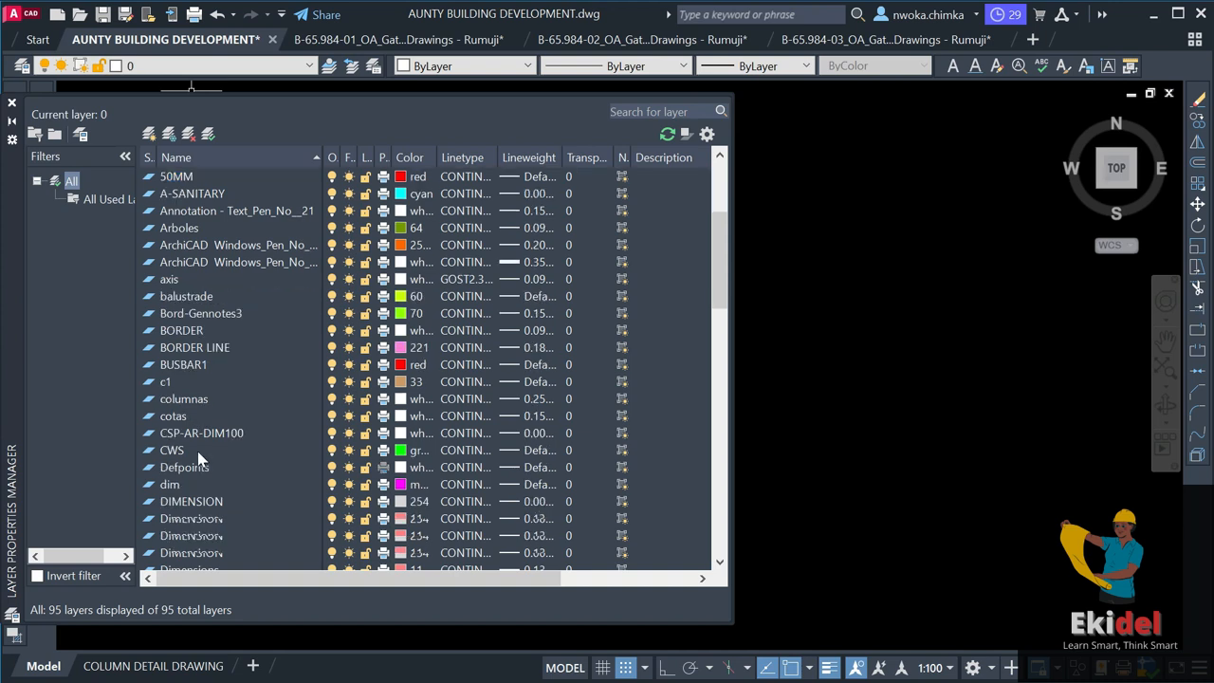
scroll(197, 454, "down", 8)
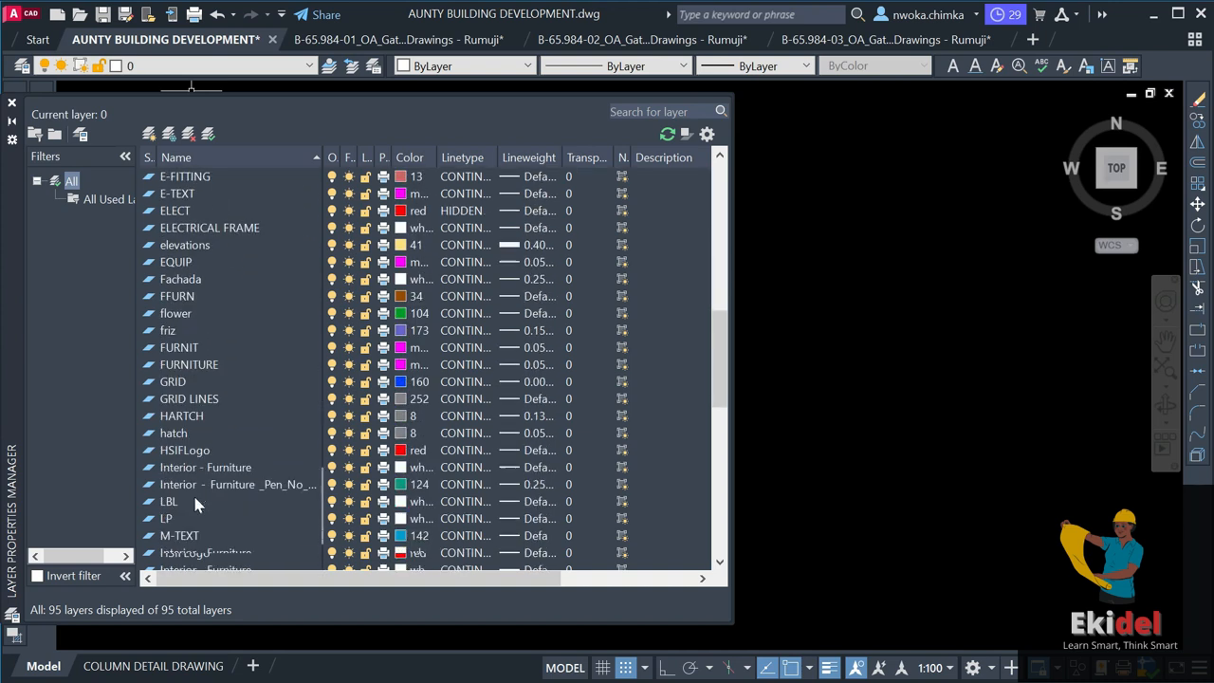
scroll(194, 502, "down", 2)
scroll(190, 294, "down", 1)
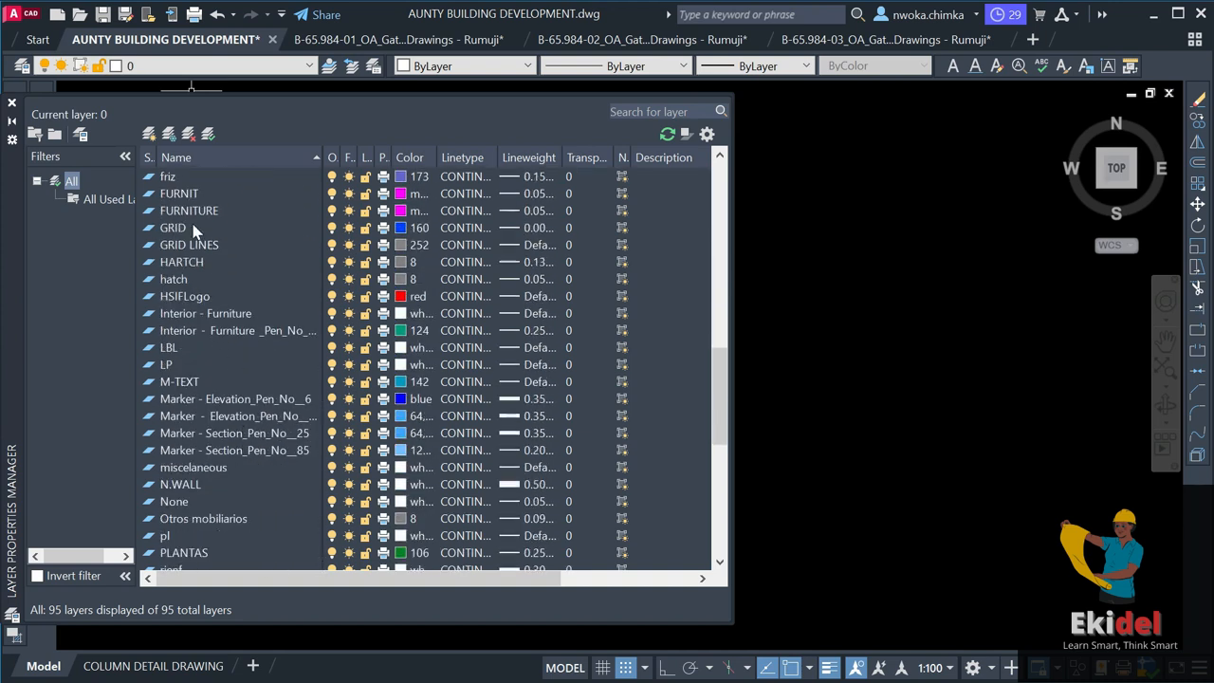
left_click(187, 231)
left_click(187, 231)
type("TRR")
left_click(204, 278)
Create a new layer named GRID and set its color to yellow.
scroll(214, 355, "up", 13)
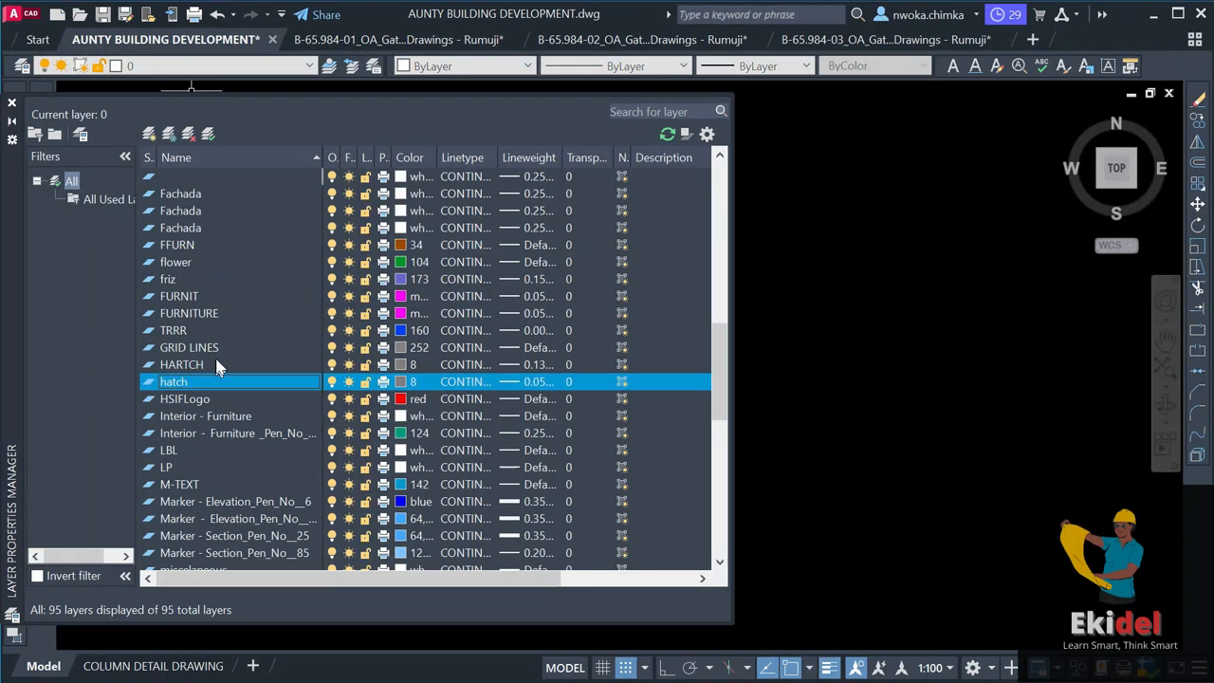
scroll(219, 253, "up", 2)
left_click(150, 136)
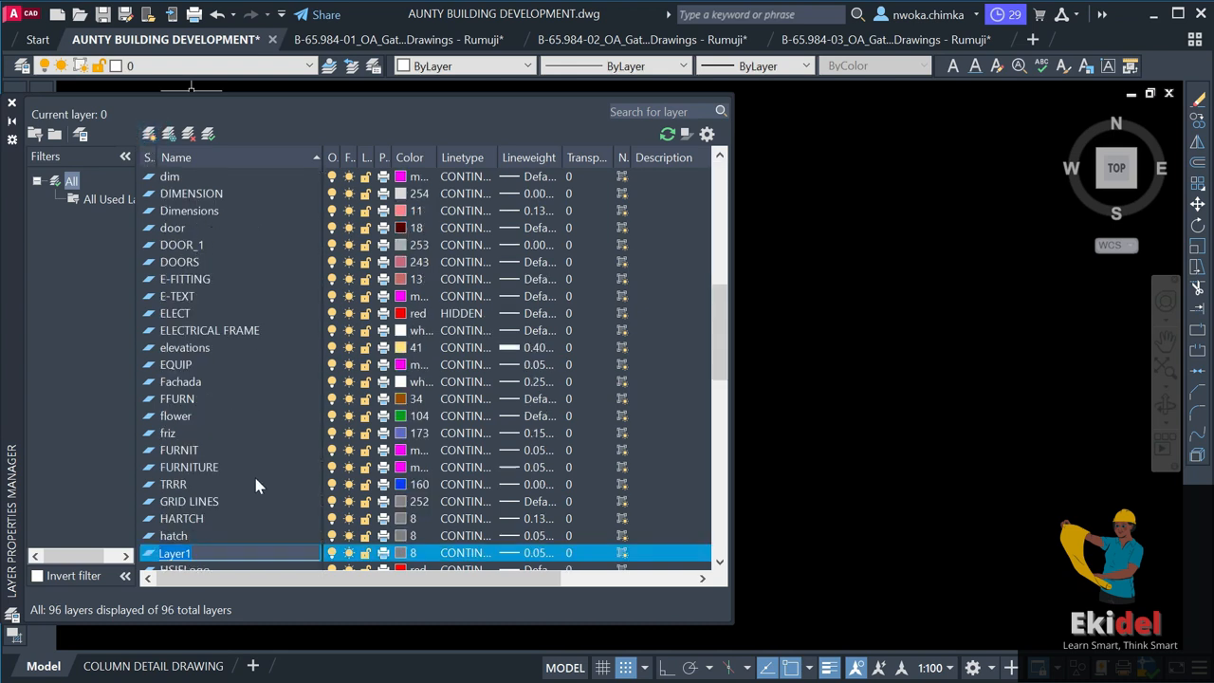
type("GRID")
left_click(416, 553)
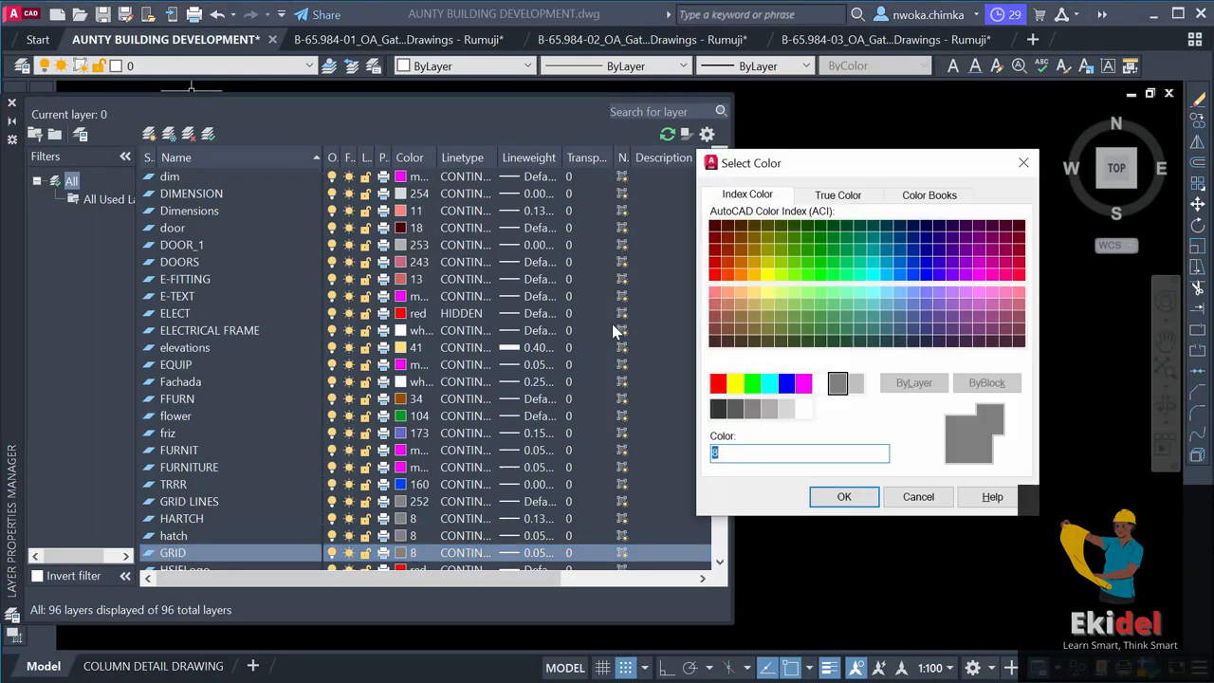
left_click(736, 383)
left_click(844, 496)
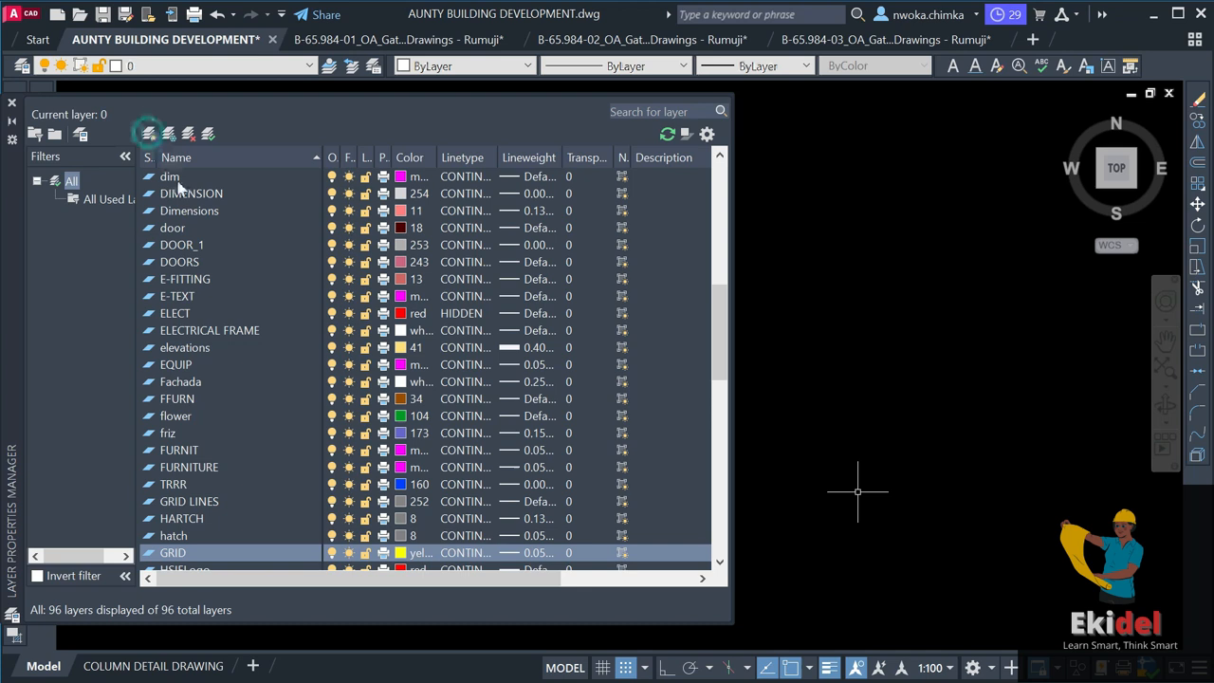
Create a new layer named COLUMN with green color and 0.50 mm lineweight, and close the layer manager.
key("Return")
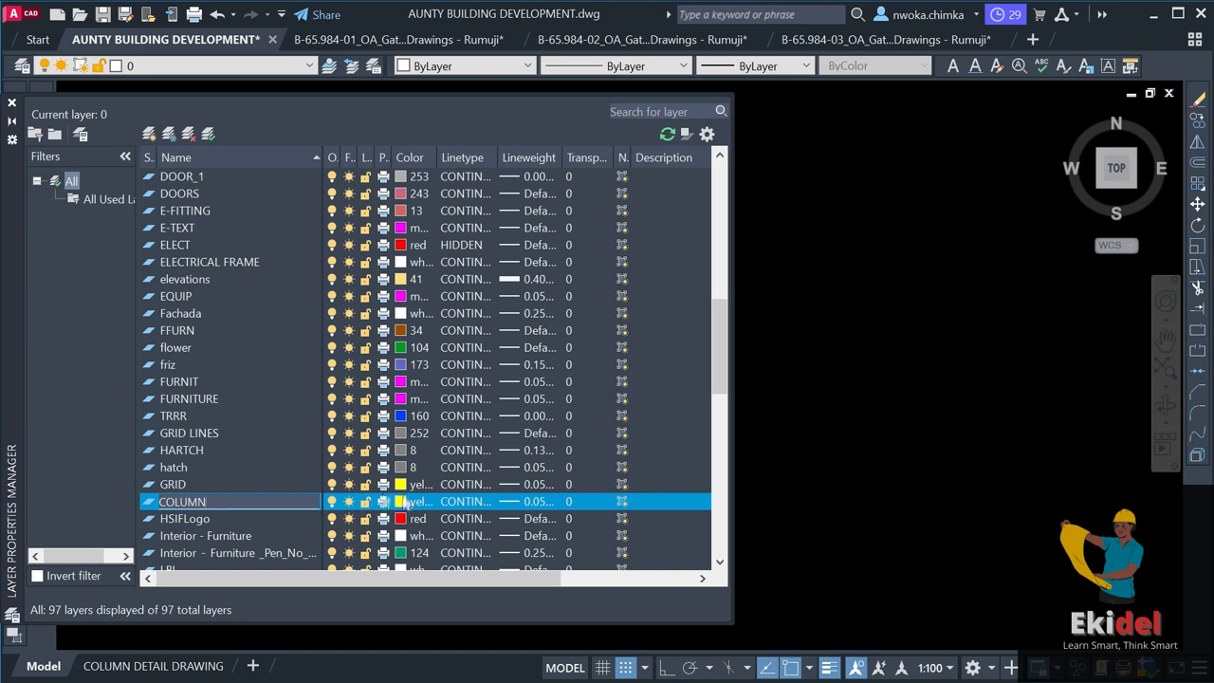
left_click(414, 507)
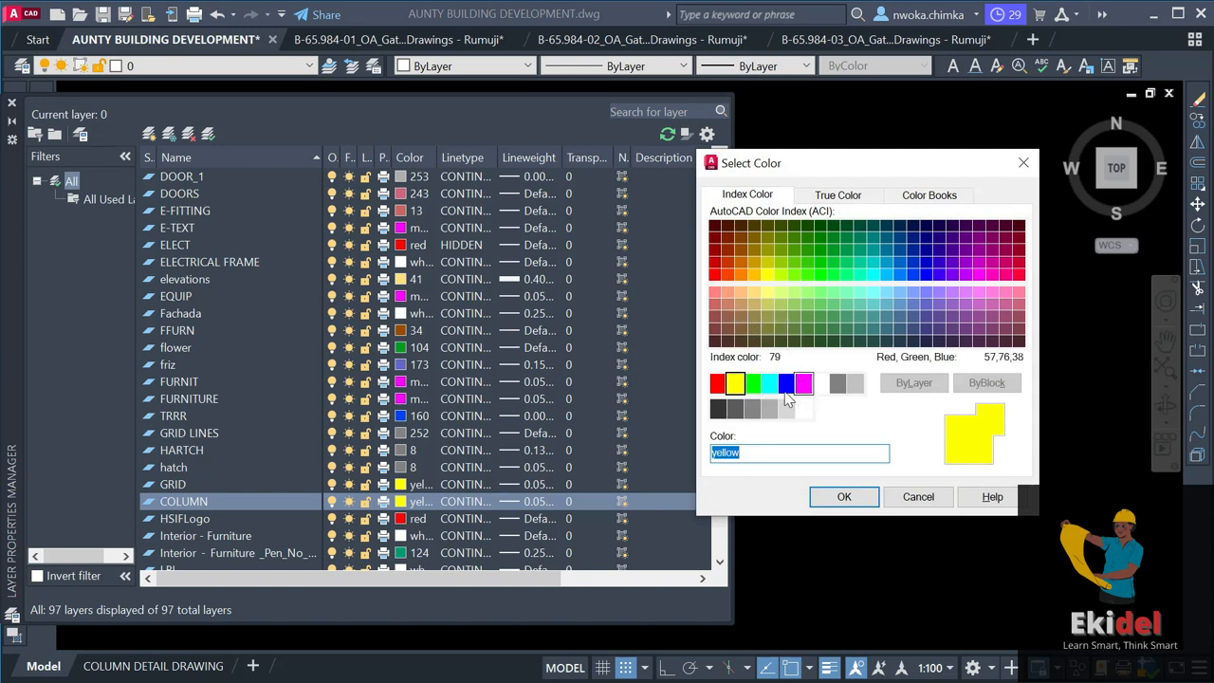
left_click(843, 496)
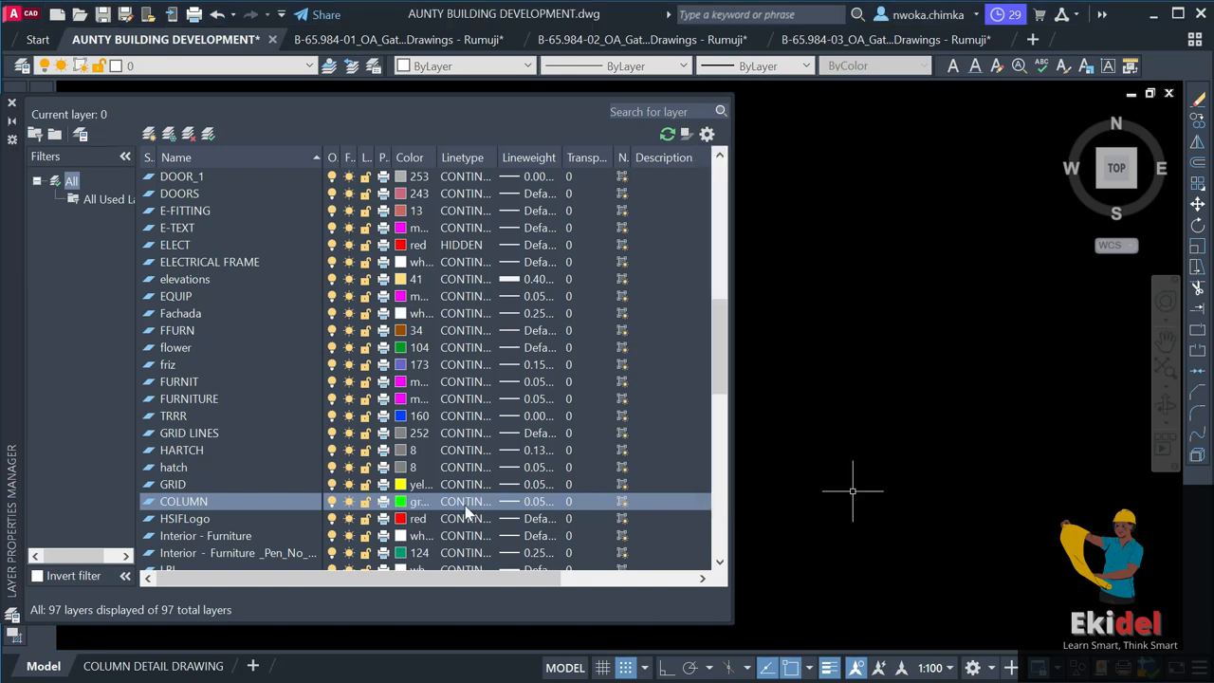
left_click(536, 502)
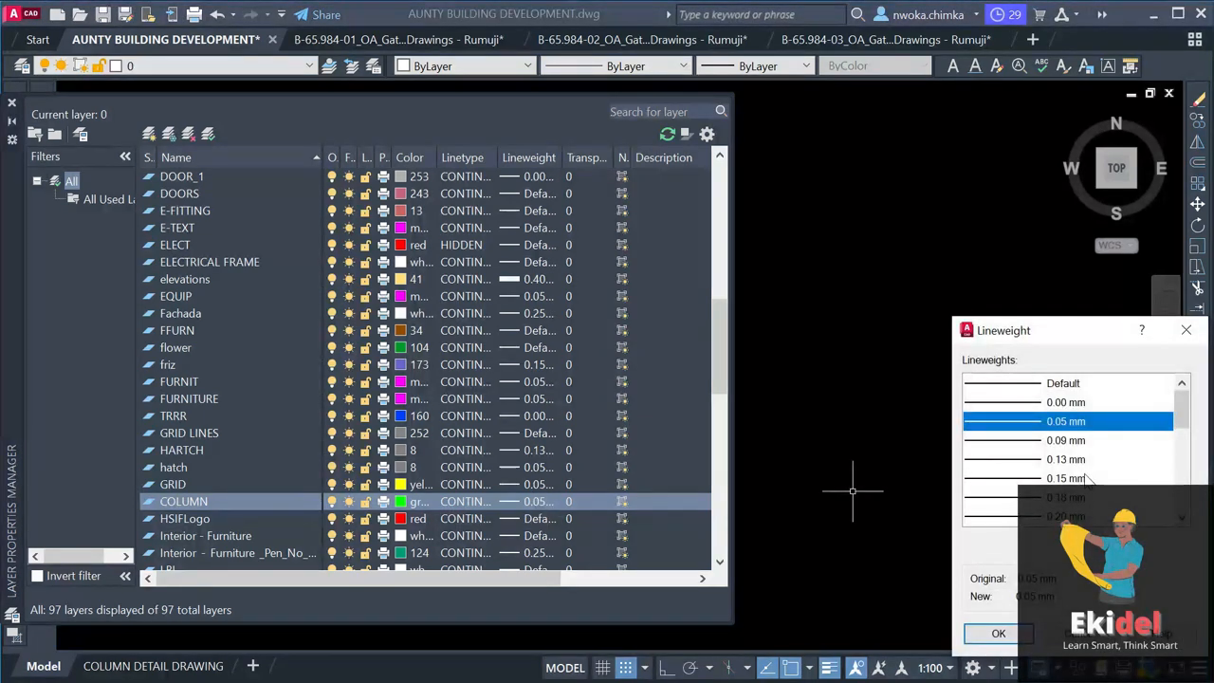
scroll(1090, 481, "down", 2)
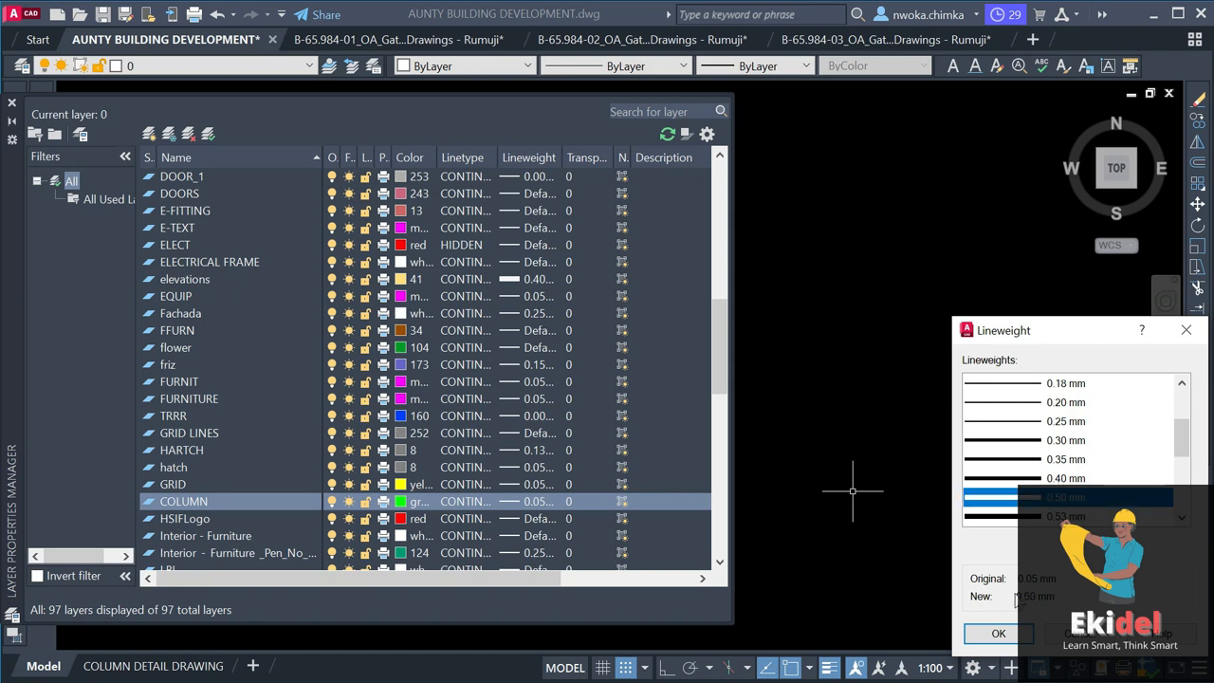
left_click(1007, 633)
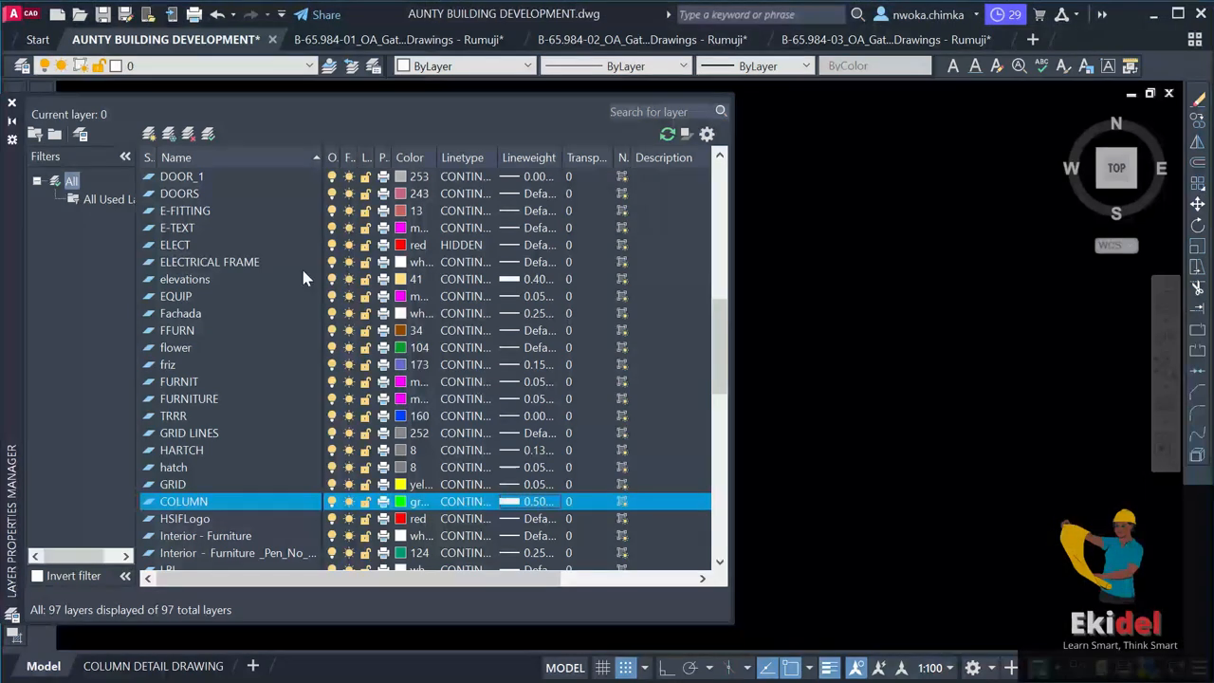
left_click(12, 105)
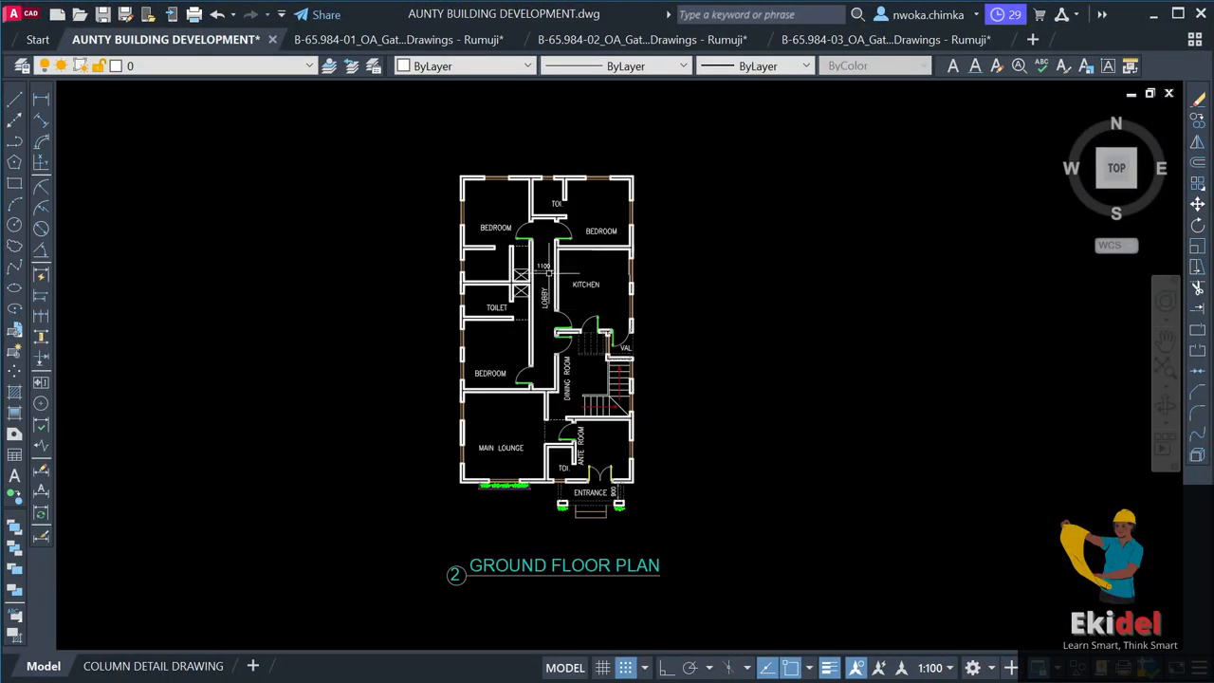
left_click(249, 64)
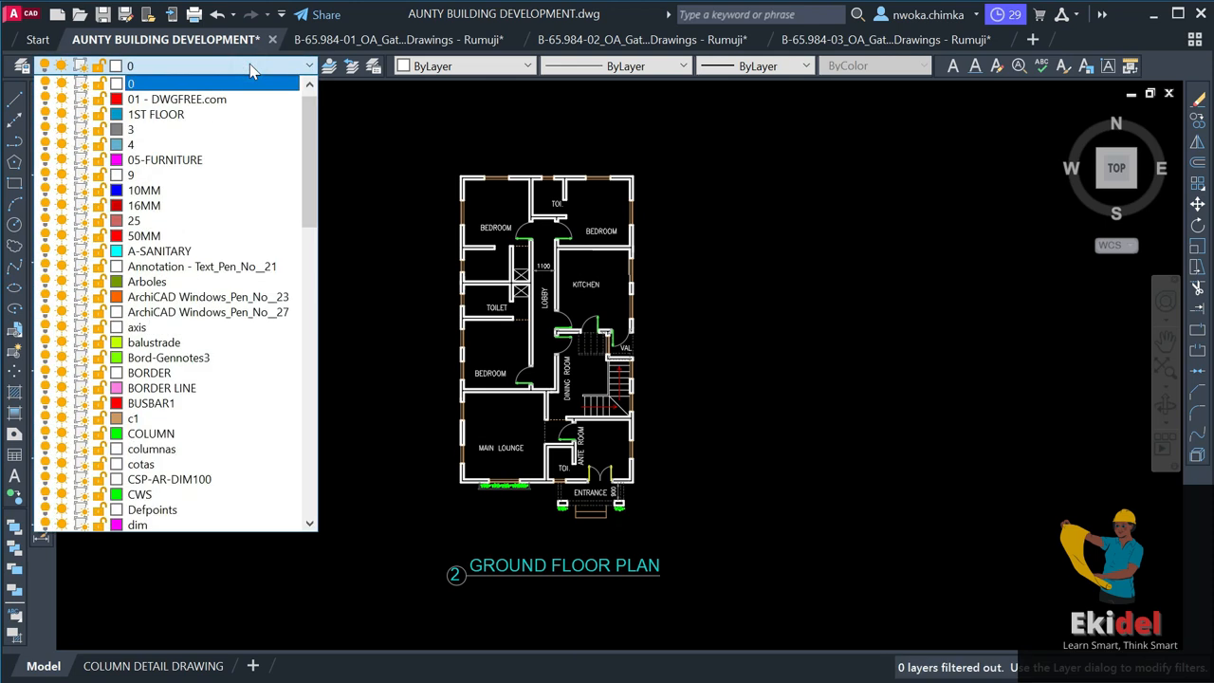
scroll(174, 360, "down", 1)
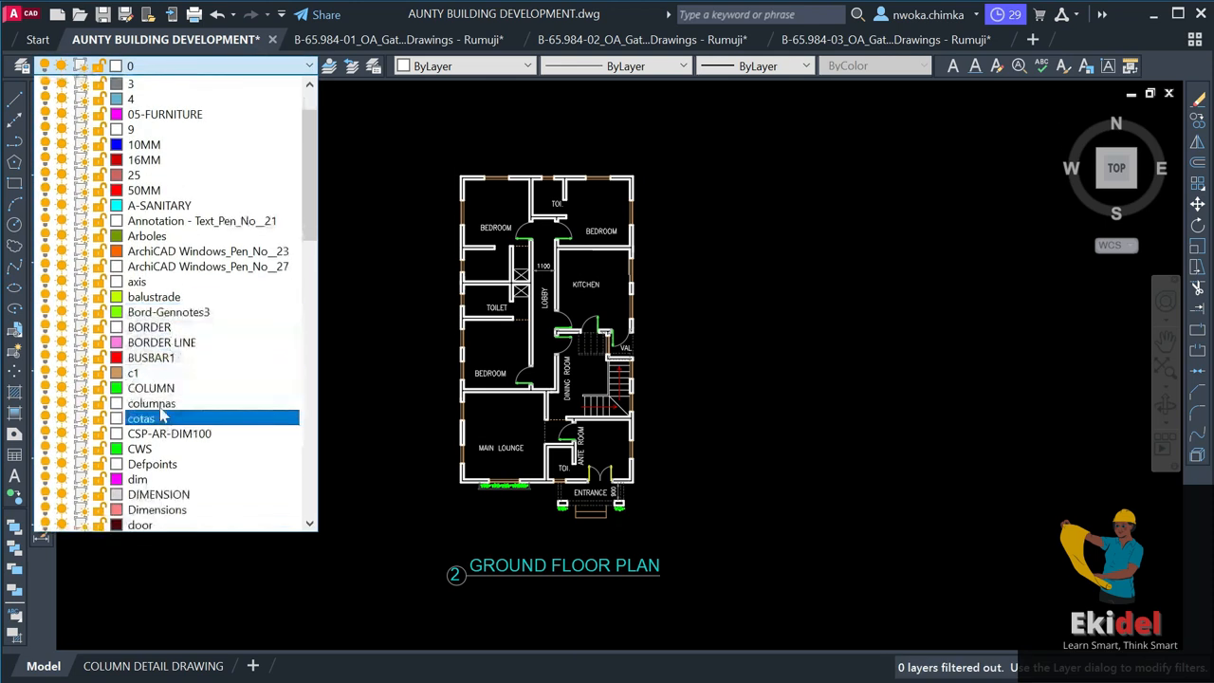
scroll(163, 395, "down", 9)
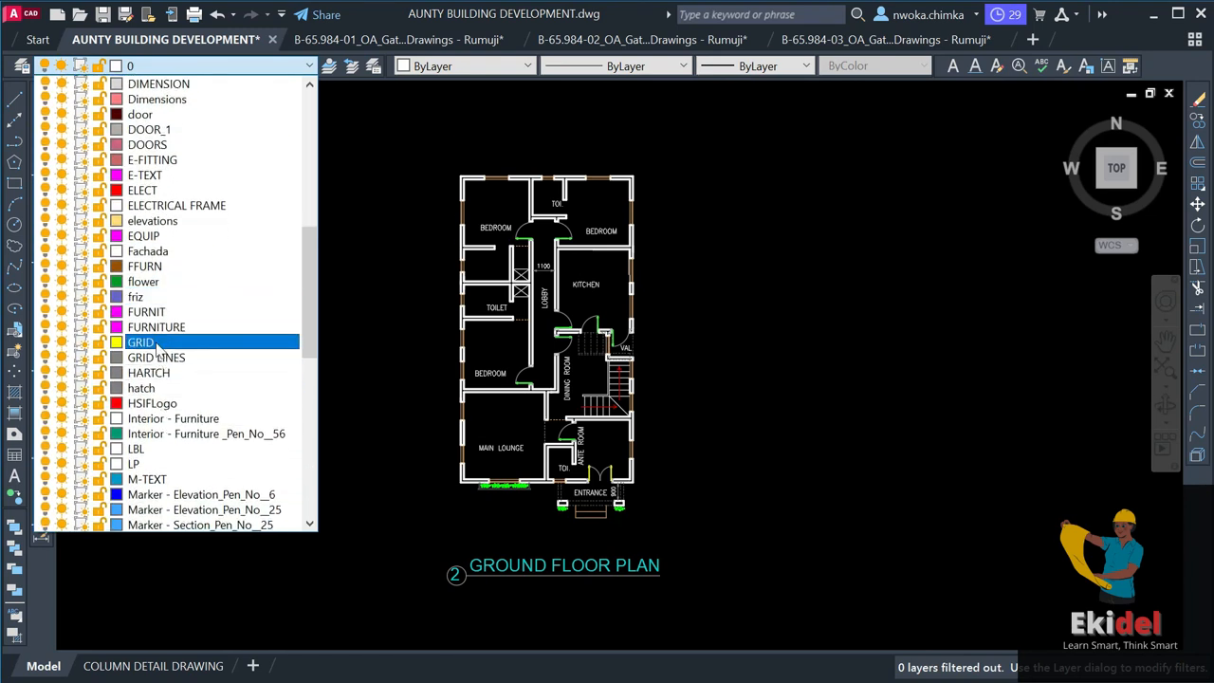
left_click(720, 339)
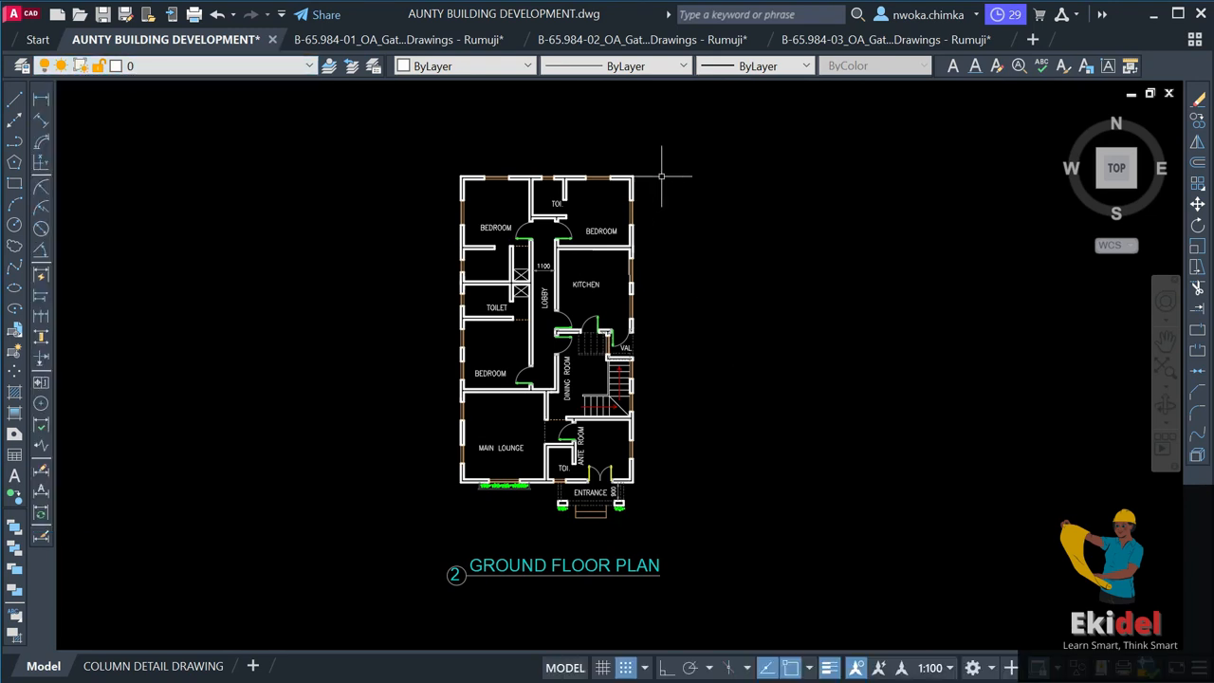
scroll(661, 175, "up", 2)
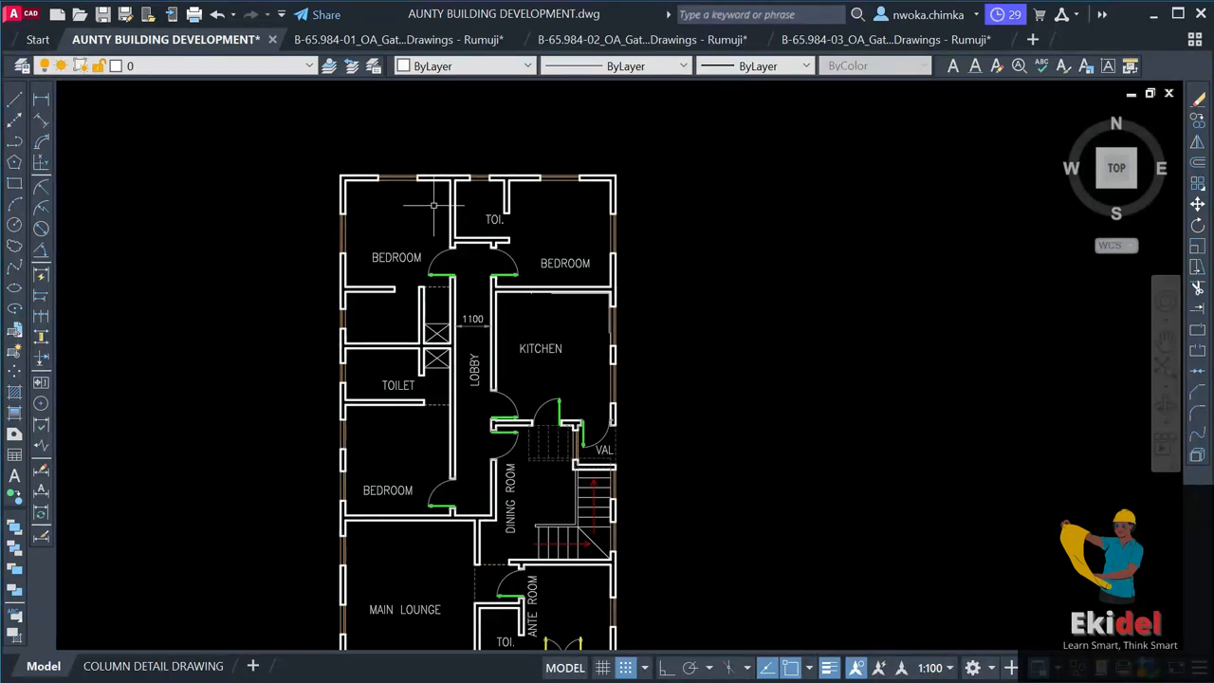
scroll(465, 199, "down", 2)
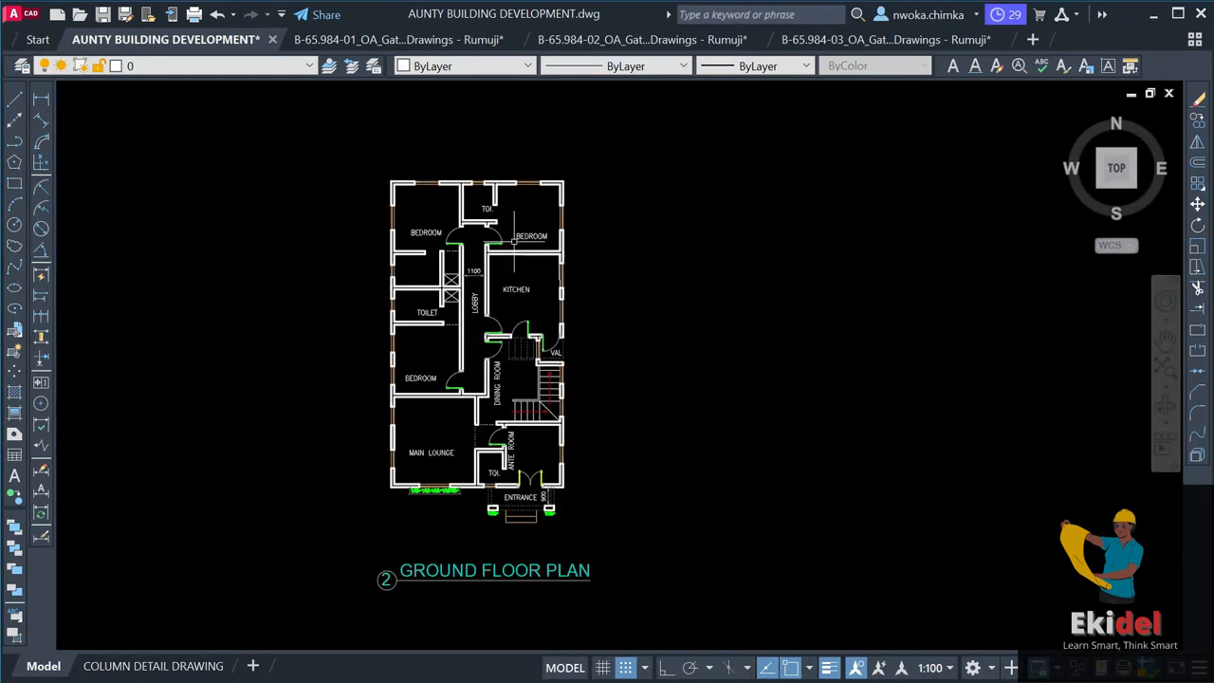
Make GRID the current layer.
left_click(176, 66)
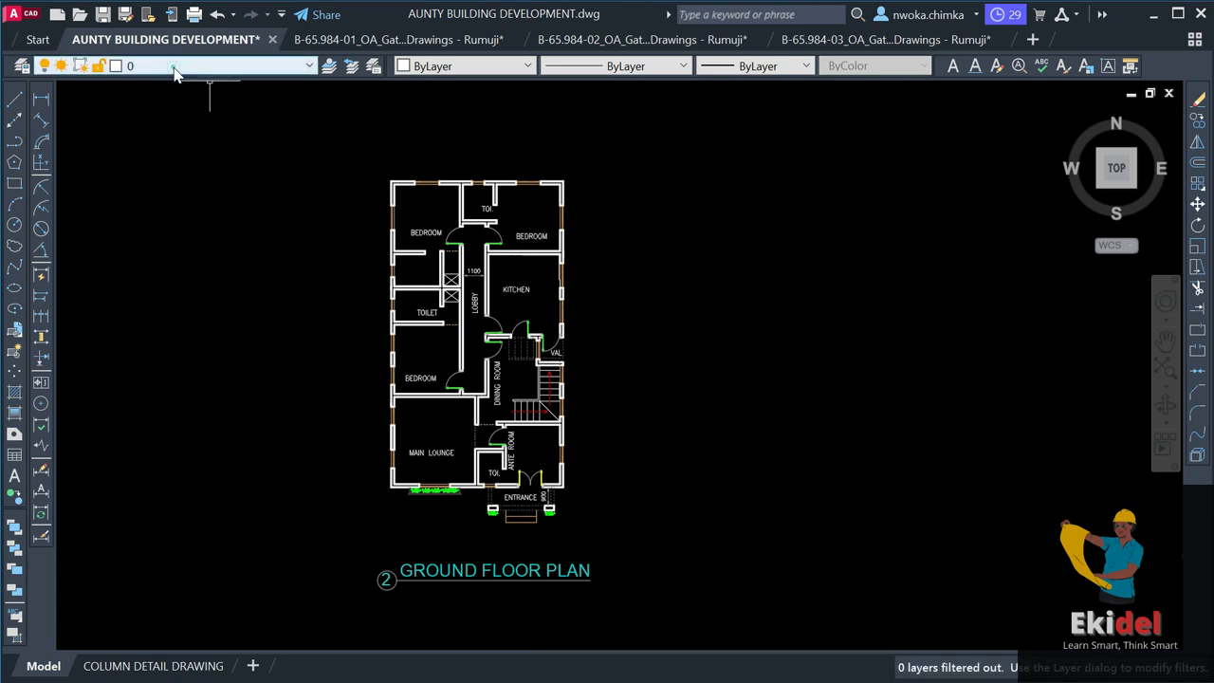
scroll(151, 365, "down", 15)
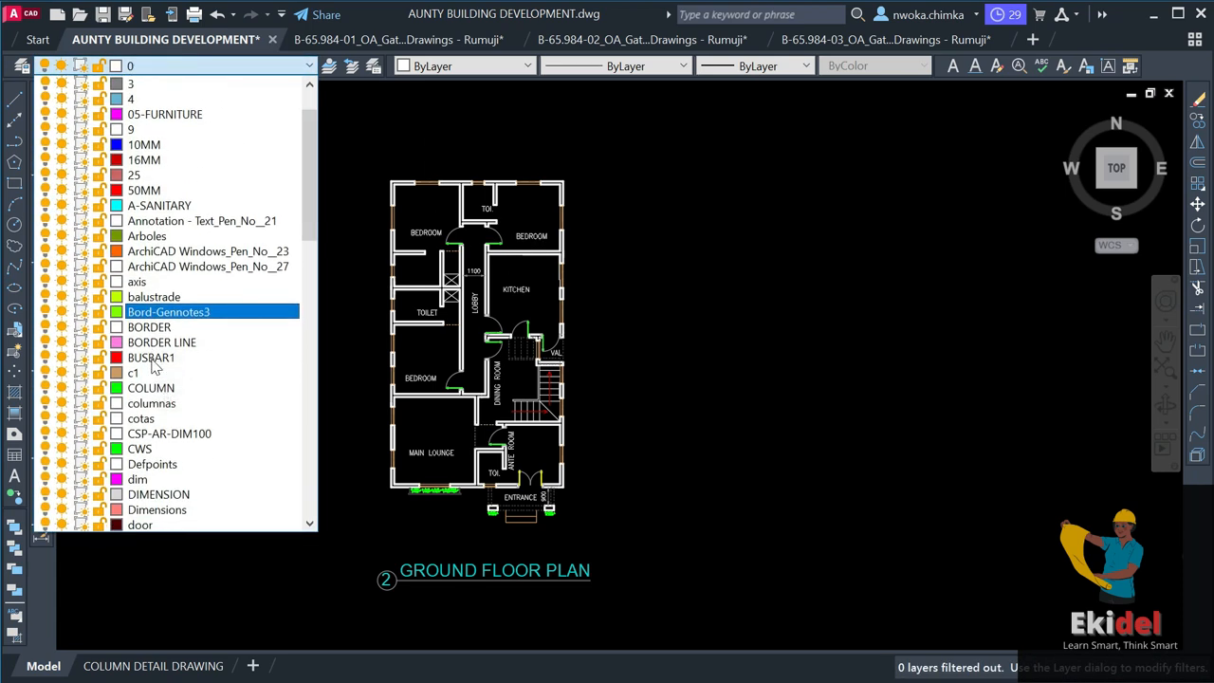
left_click(169, 87)
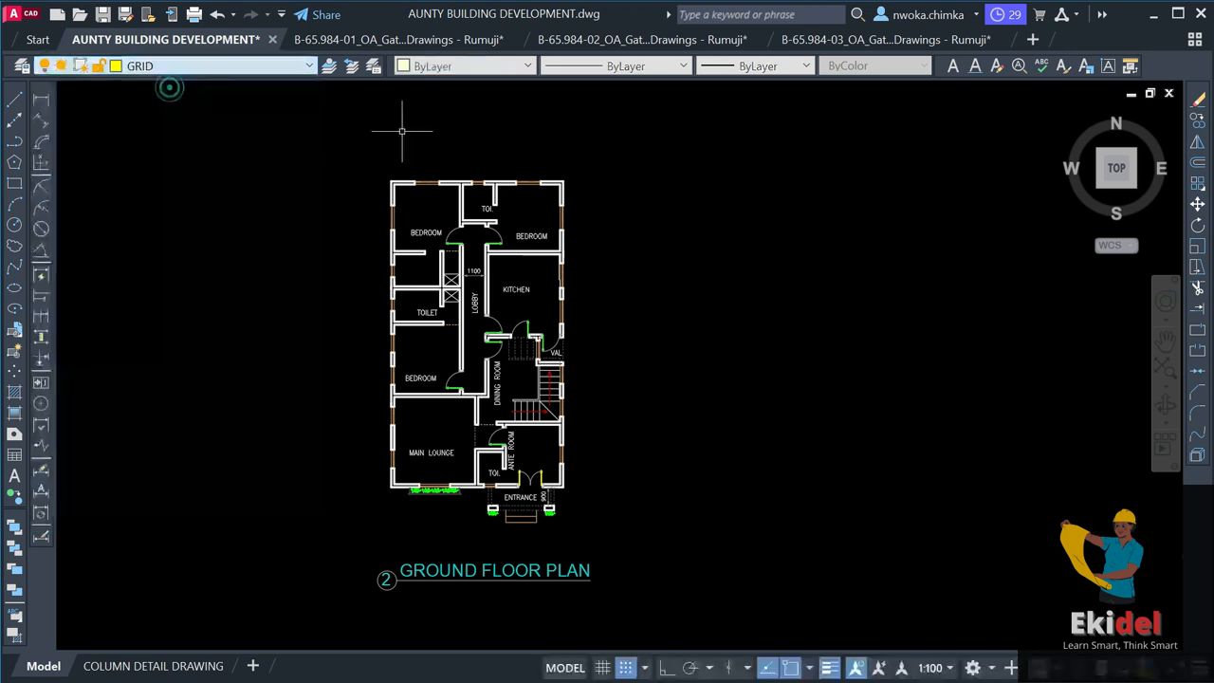
Draw a vertical construction line centred in the ground floor plan's west exterior wall, through the midpoint of the wall end.
scroll(408, 203, "up", 4)
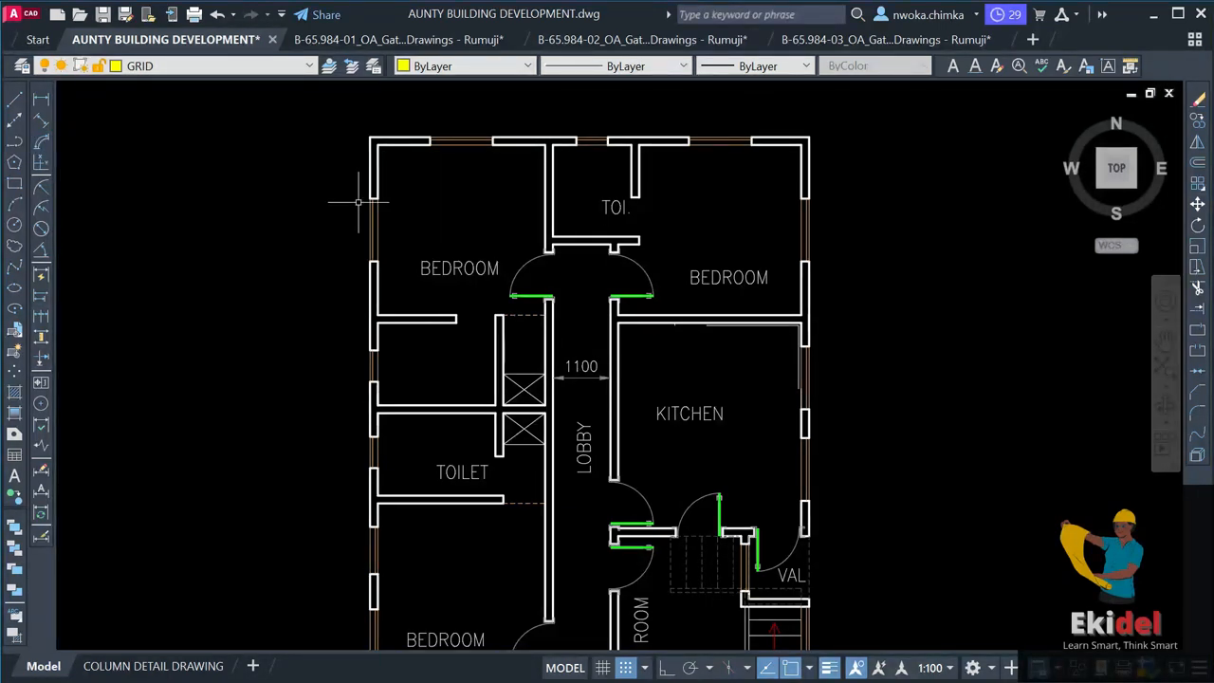
key("Return")
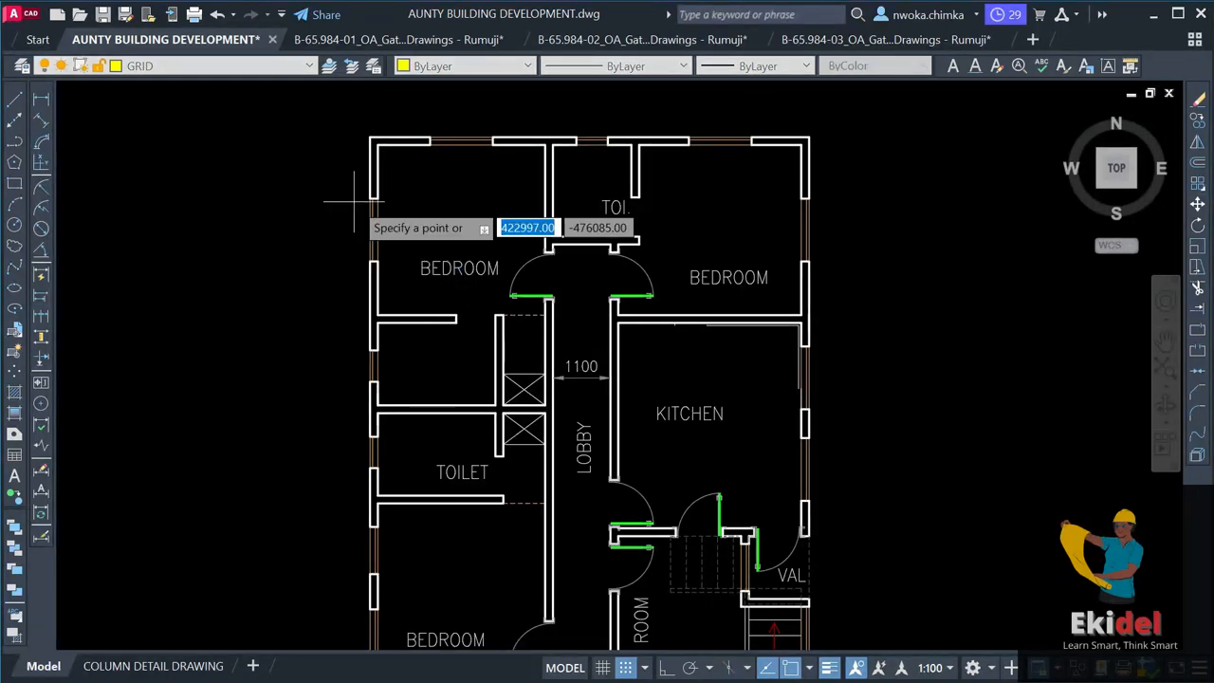
type("V")
key("Return")
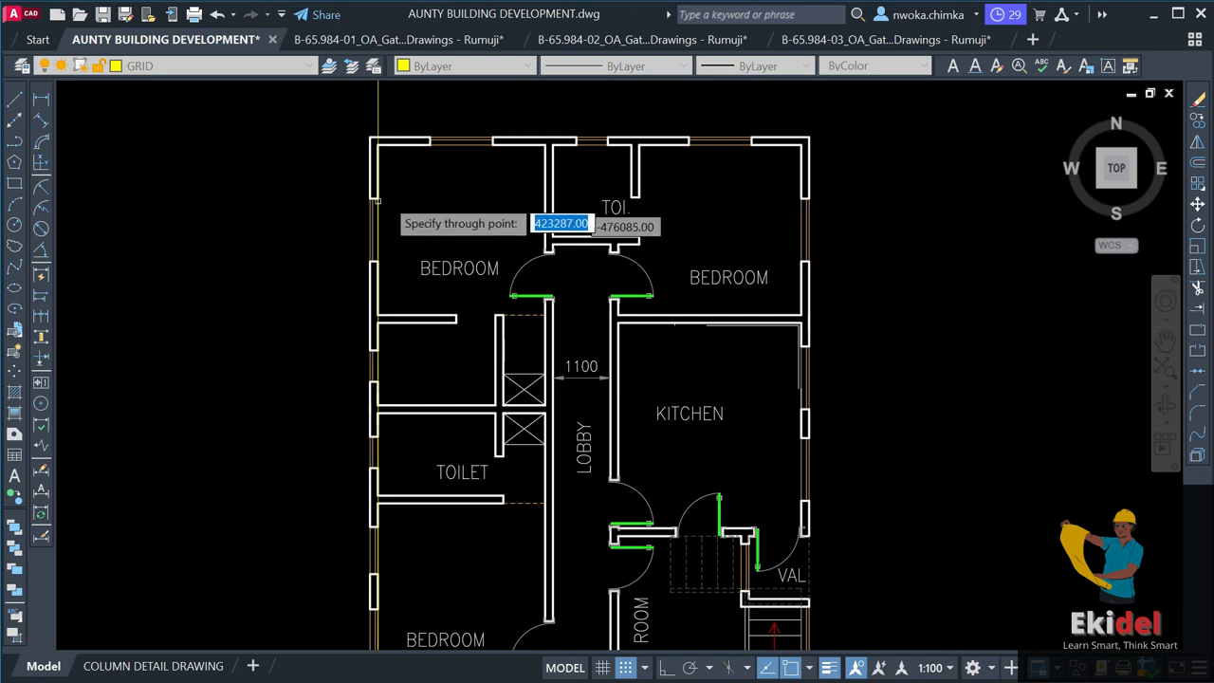
scroll(375, 238, "up", 6)
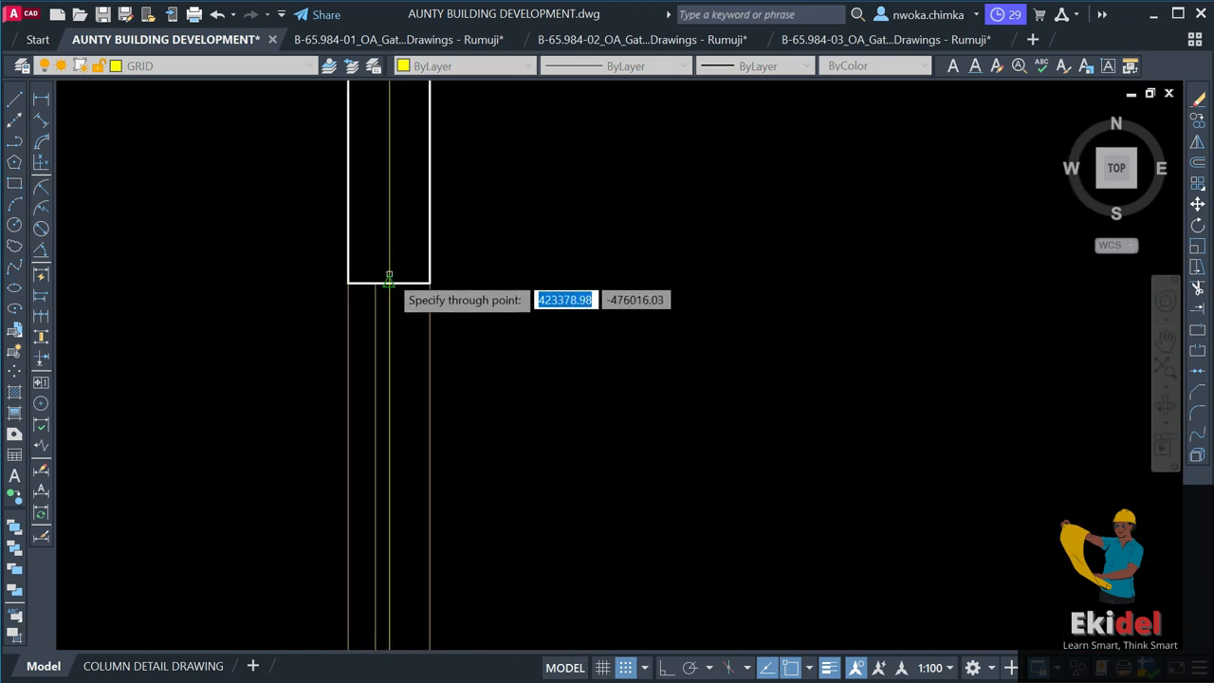
left_click(389, 282)
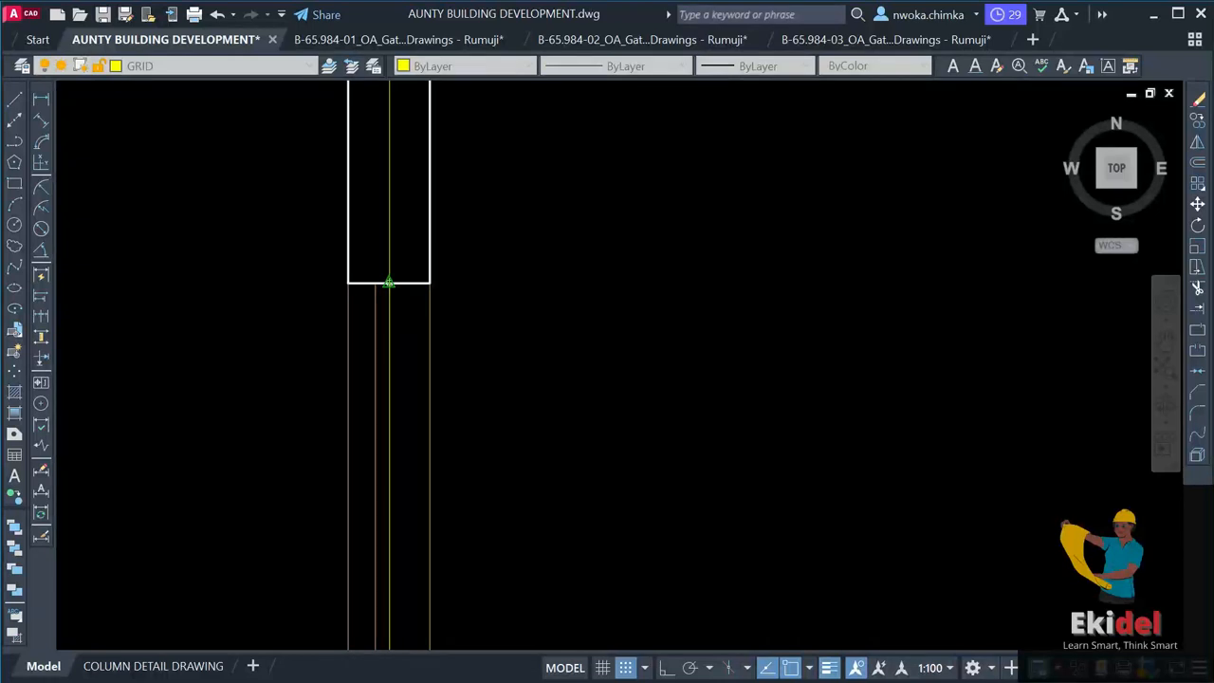
key("Escape")
Measure the west exterior wall's thickness and the distance from the grid line to the wall's inner face.
left_click(41, 100)
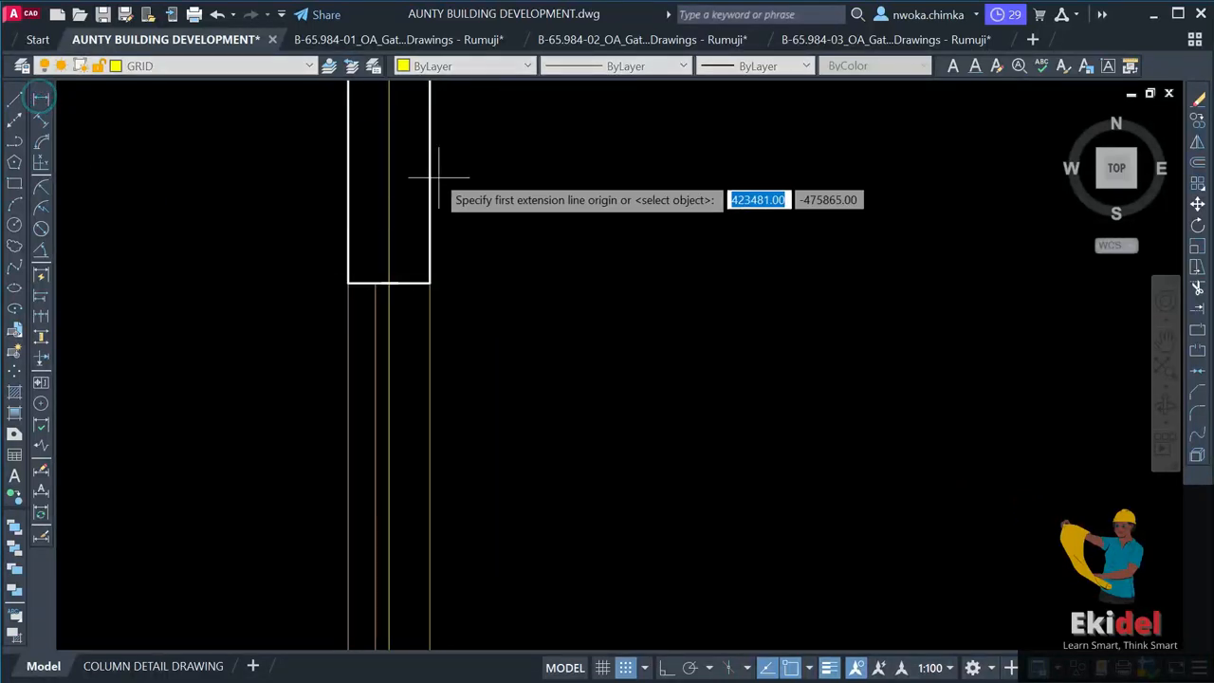
middle_click_drag(448, 228, 496, 282)
scroll(489, 271, "down", 2)
scroll(443, 218, "up", 4)
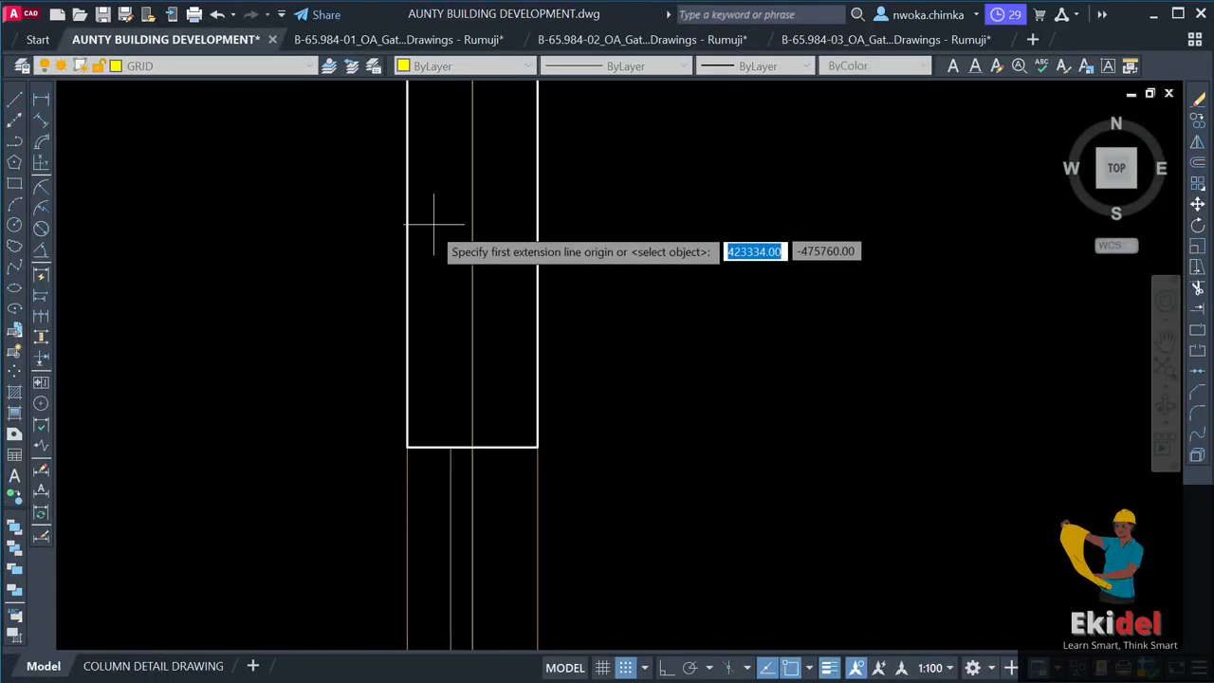
left_click(407, 245)
left_click(537, 247)
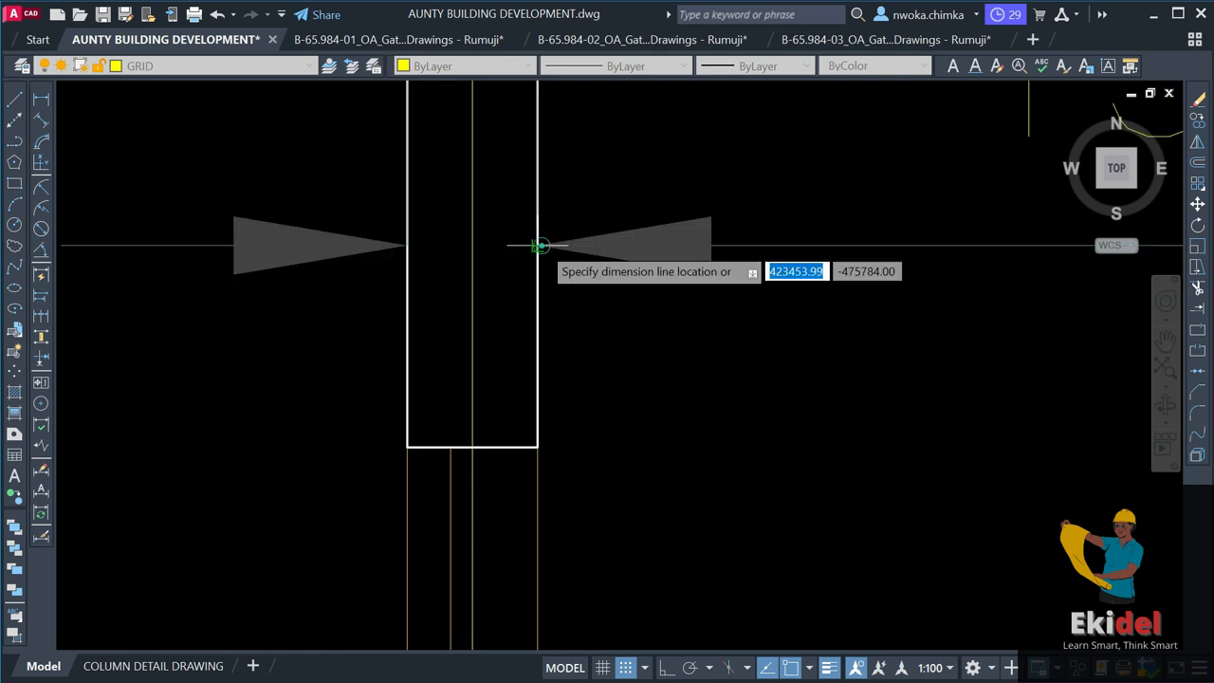
scroll(542, 246, "down", 8)
left_click(547, 278)
key("space")
scroll(545, 244, "up", 4)
left_click(542, 243)
left_click(566, 244)
scroll(565, 256, "down", 3)
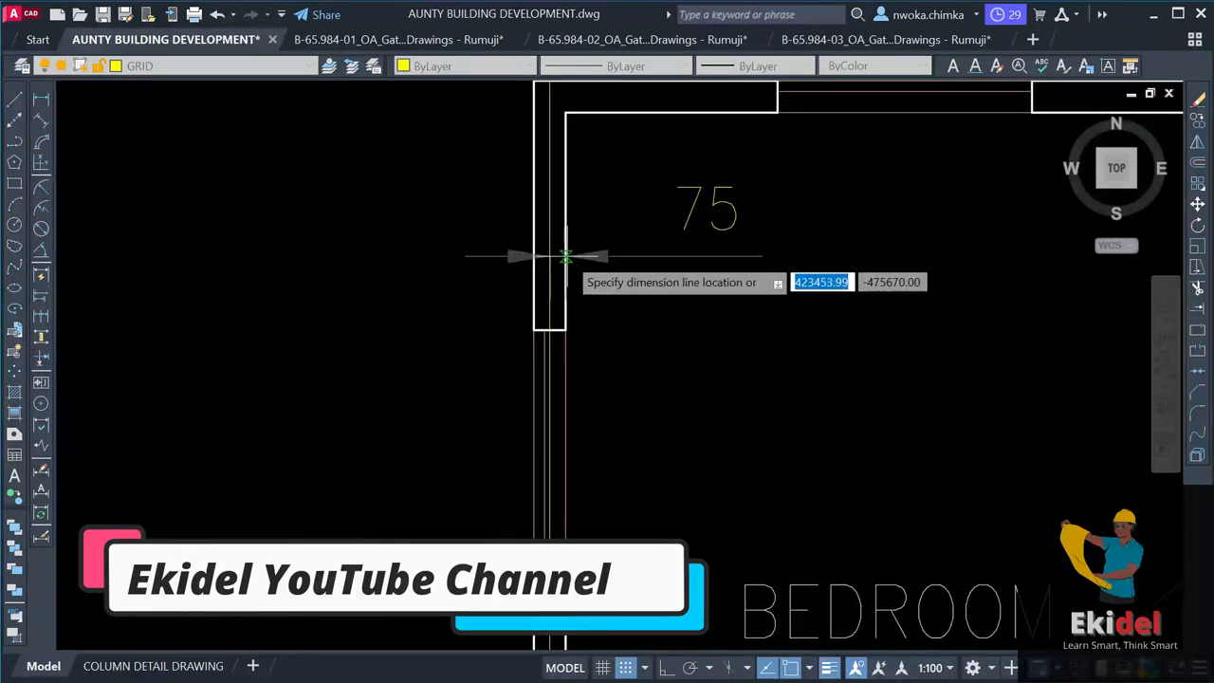
key("Escape")
Draw a vertical construction line centred in the east exterior wall beside the upper bedroom.
type("XL")
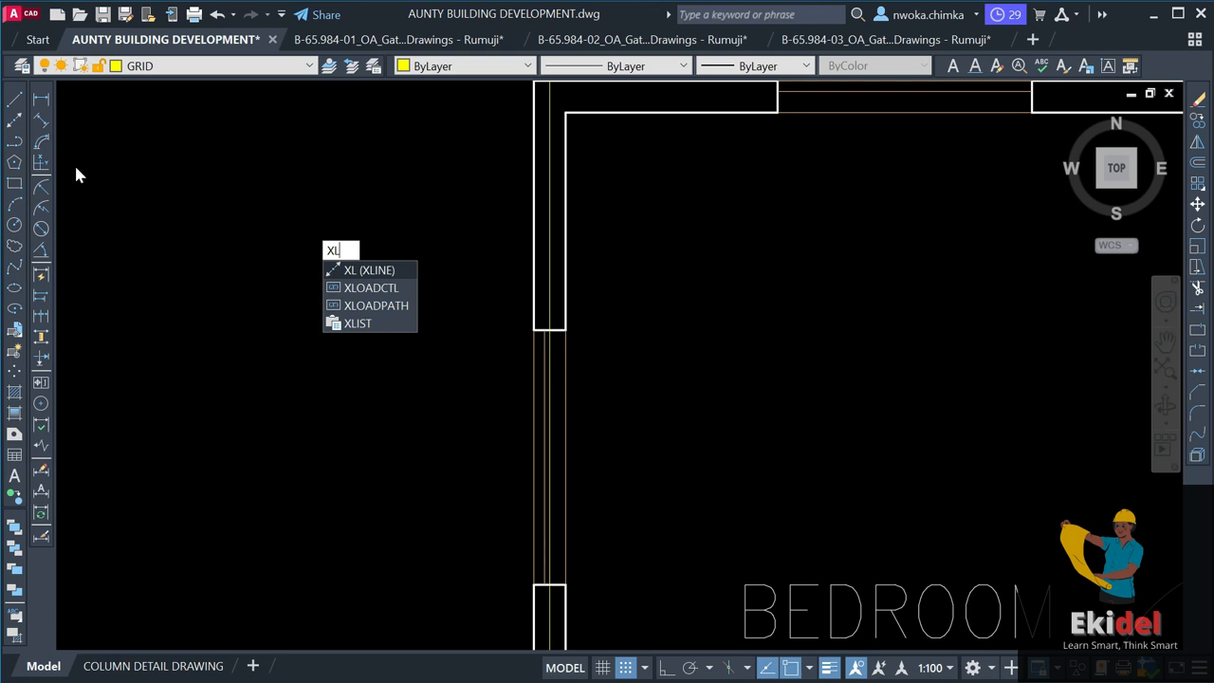
key("Return")
left_click(15, 126)
type("V")
key("Return")
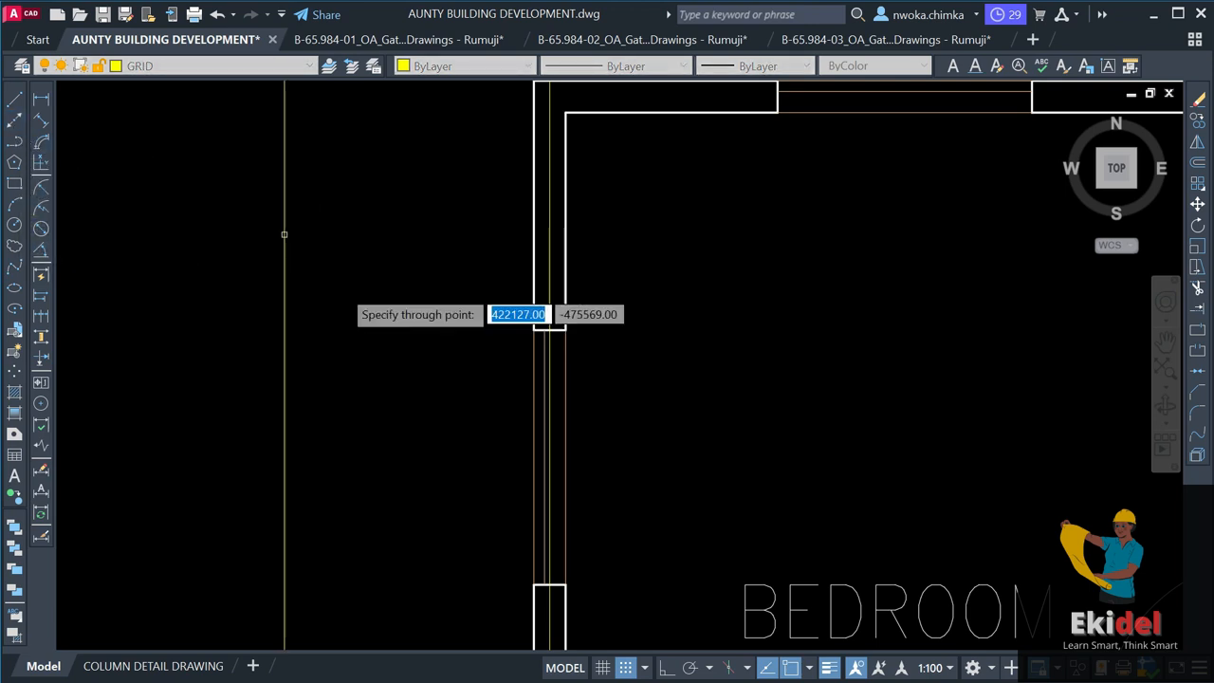
scroll(285, 304, "down", 5)
scroll(864, 312, "up", 10)
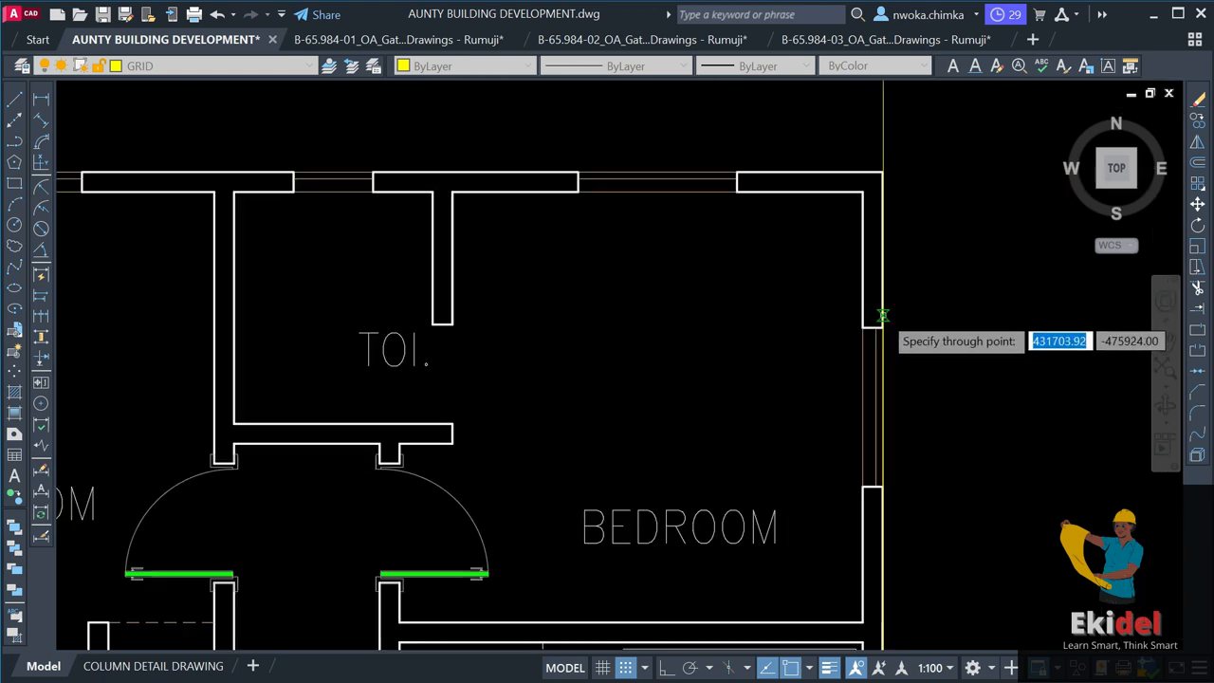
left_click(848, 352)
scroll(881, 336, "down", 10)
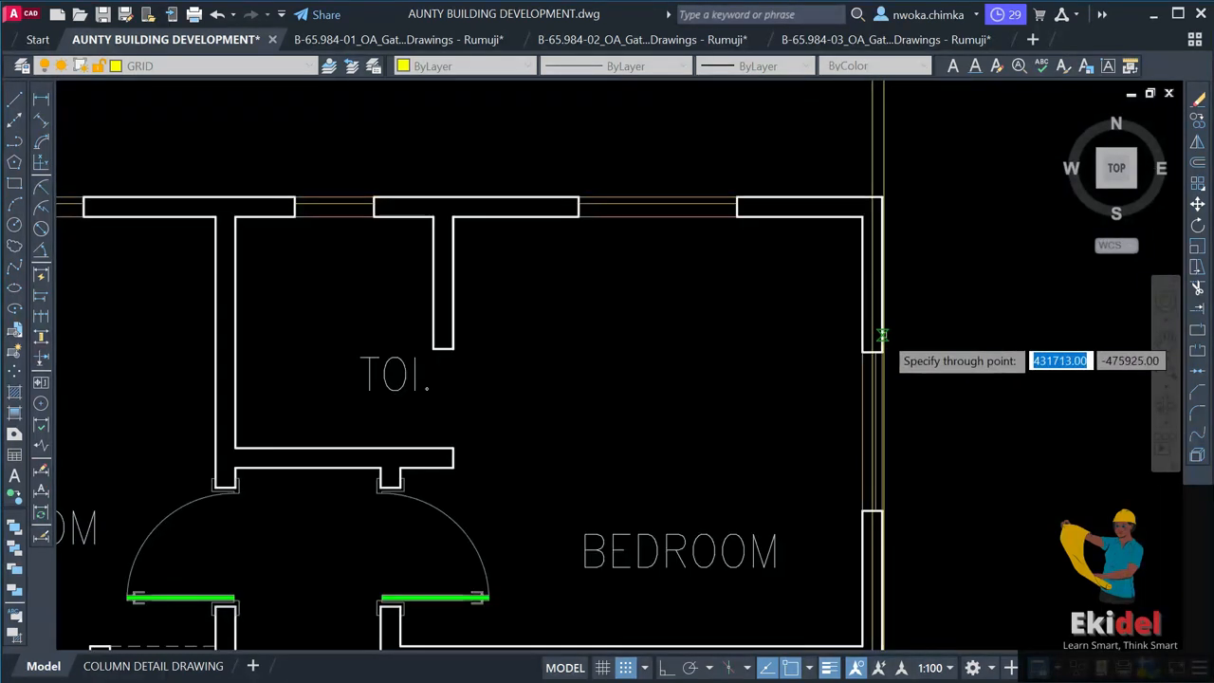
key("Escape")
Copy the west grid line, using the outer north-west wall corner as base point, onto the wall between the upper bedroom and the toilet.
left_click(496, 195)
left_click(346, 221)
scroll(435, 280, "up", 4)
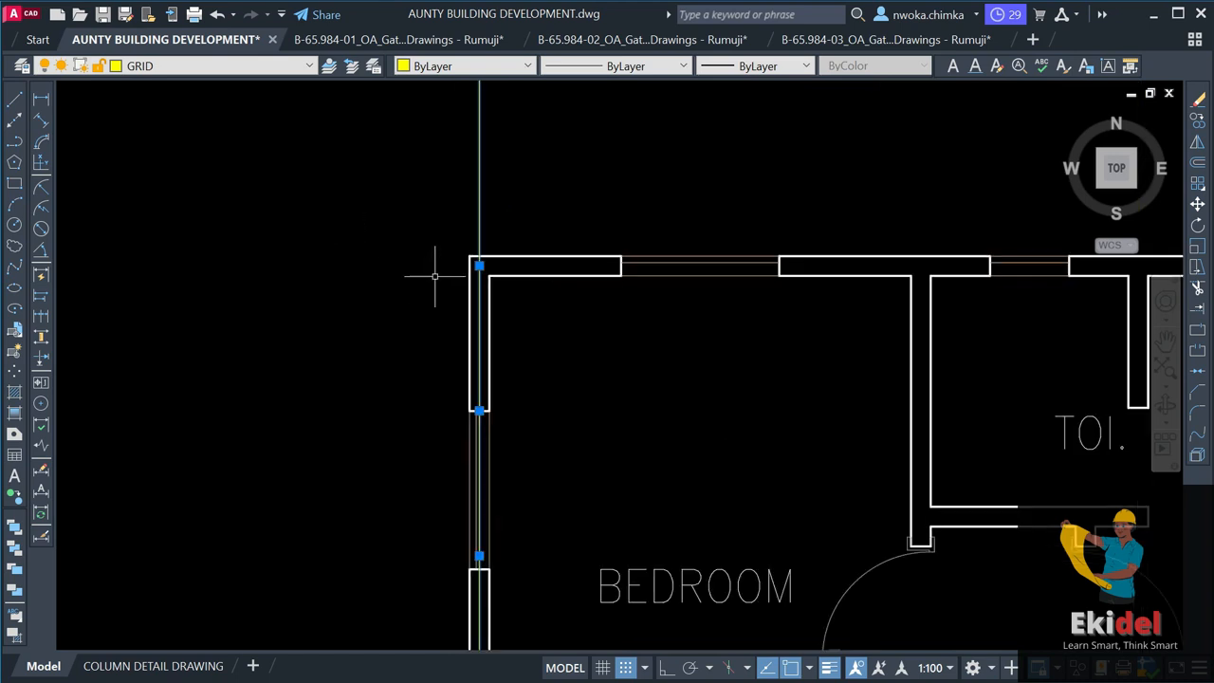
left_click(495, 199)
left_click(445, 196)
type("CO")
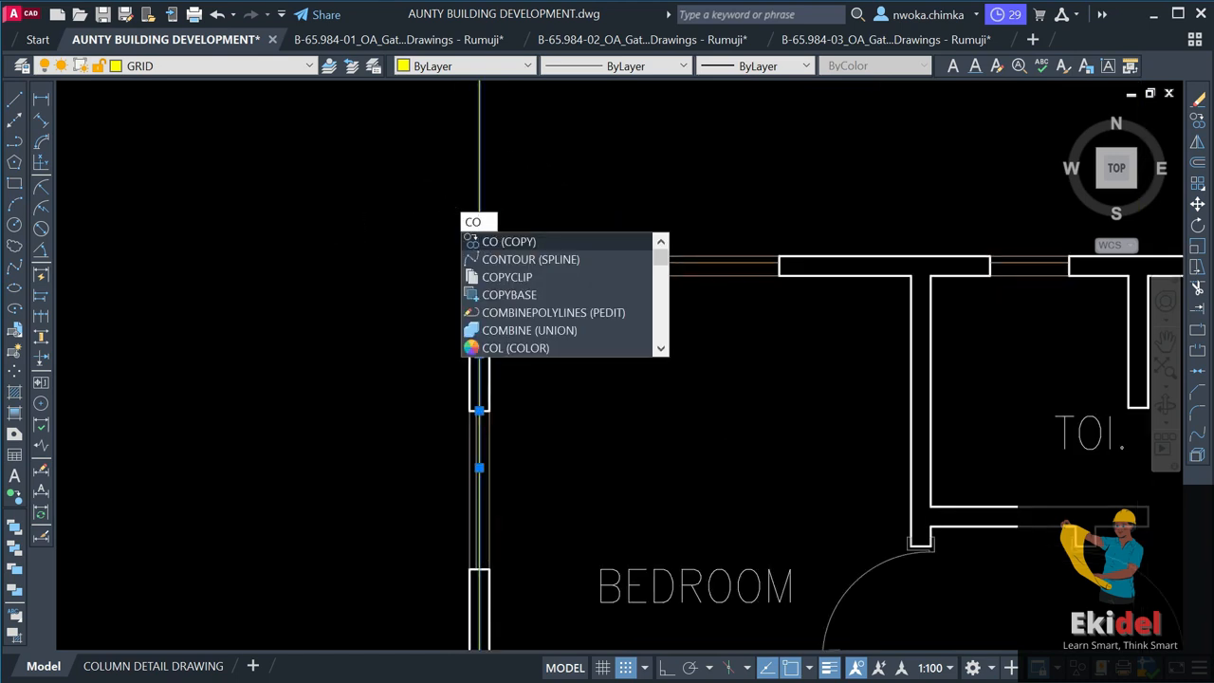
key("Return")
scroll(466, 253, "up", 3)
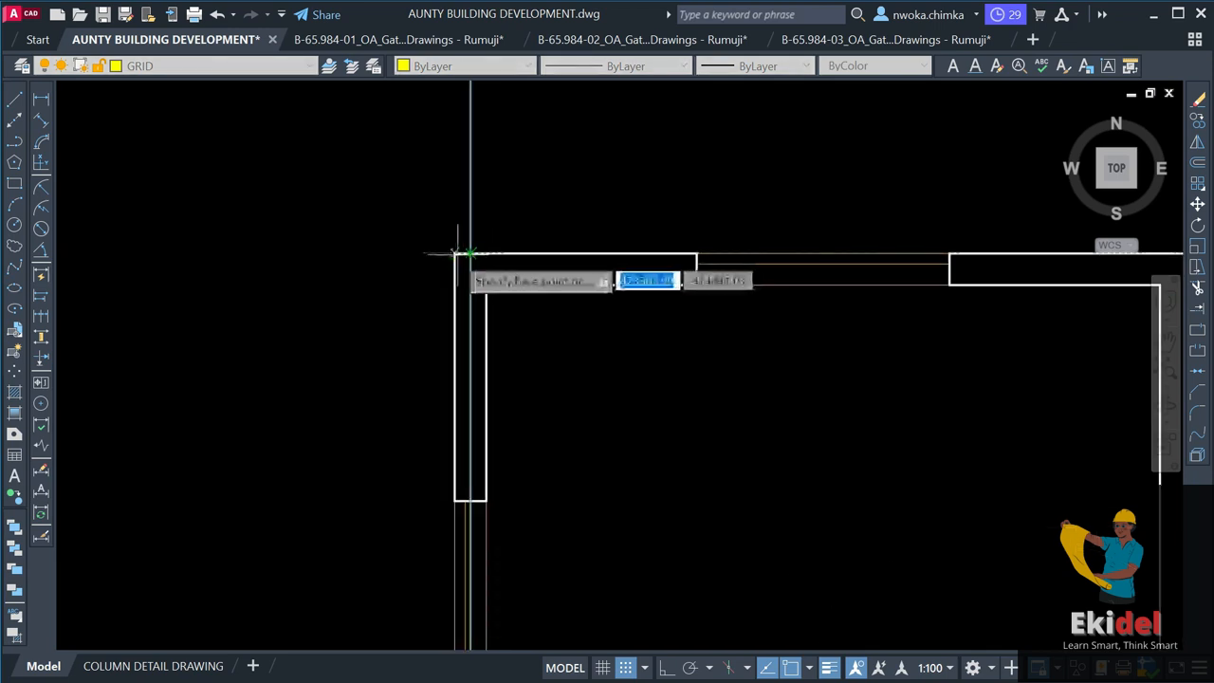
left_click(455, 254)
scroll(388, 223, "down", 4)
scroll(470, 218, "up", 6)
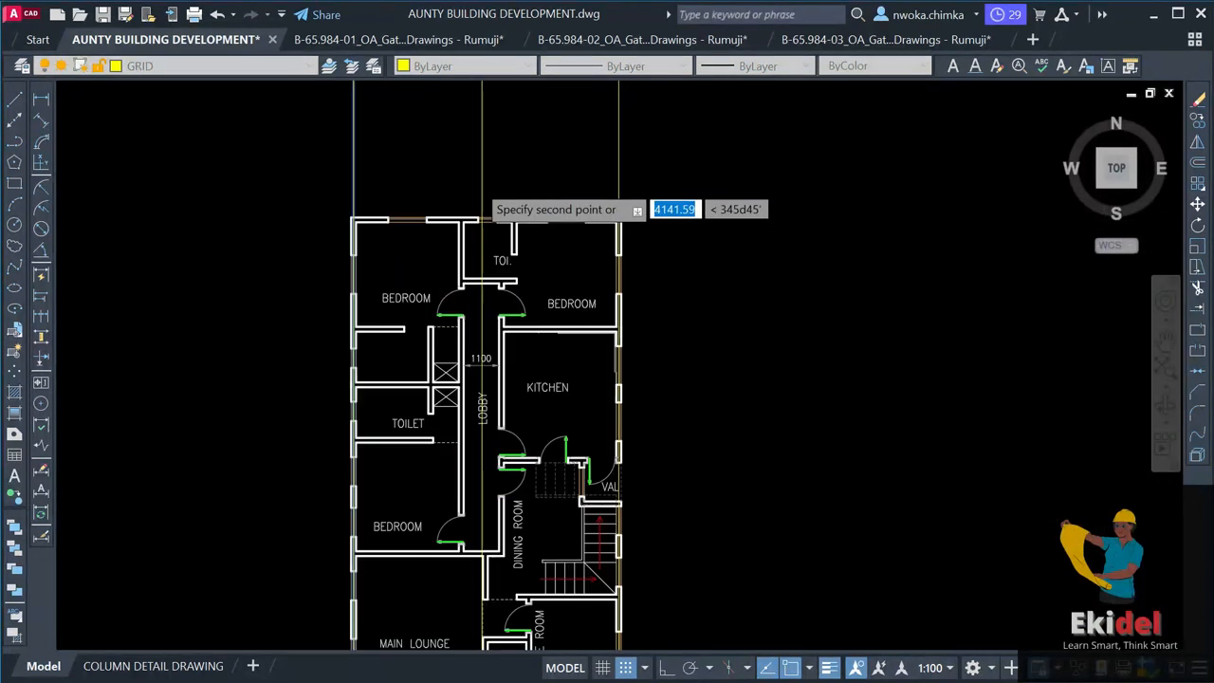
scroll(474, 266, "up", 2)
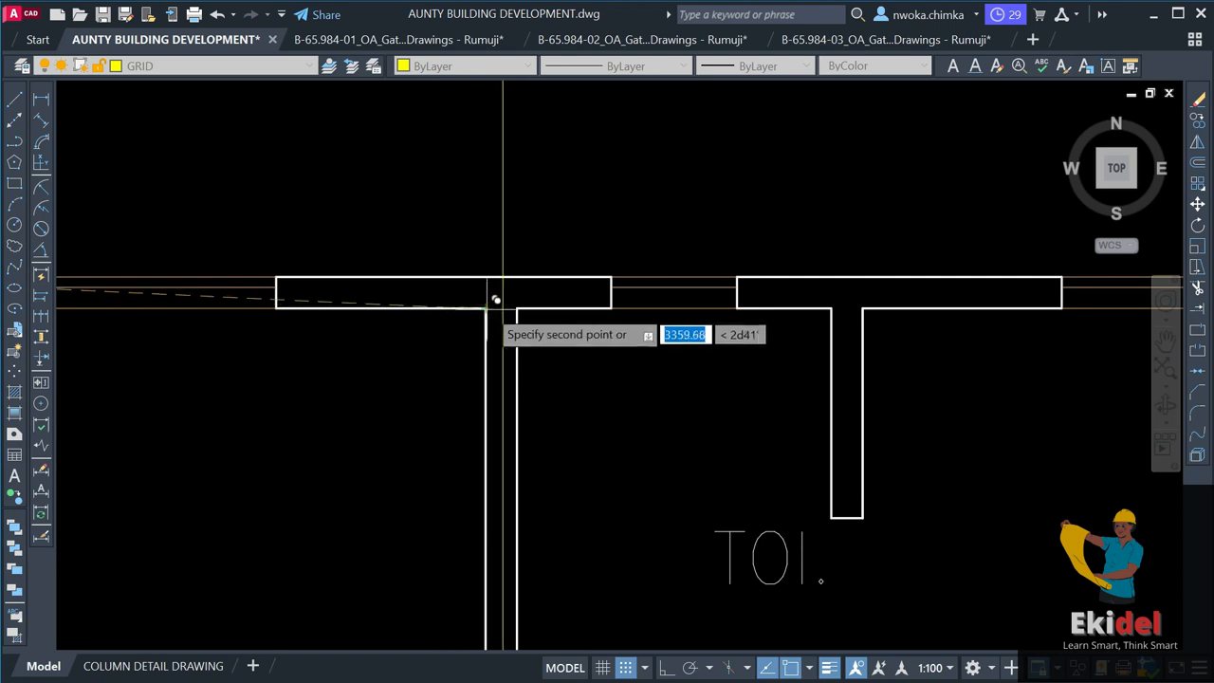
Place further copies of the vertical grid line on the lobby wall beside the kitchen and on the main lounge's east wall.
scroll(520, 143, "down", 5)
scroll(599, 248, "up", 2)
middle_click_drag(554, 112, 565, 269)
scroll(565, 269, "up", 2)
scroll(565, 268, "up", 4)
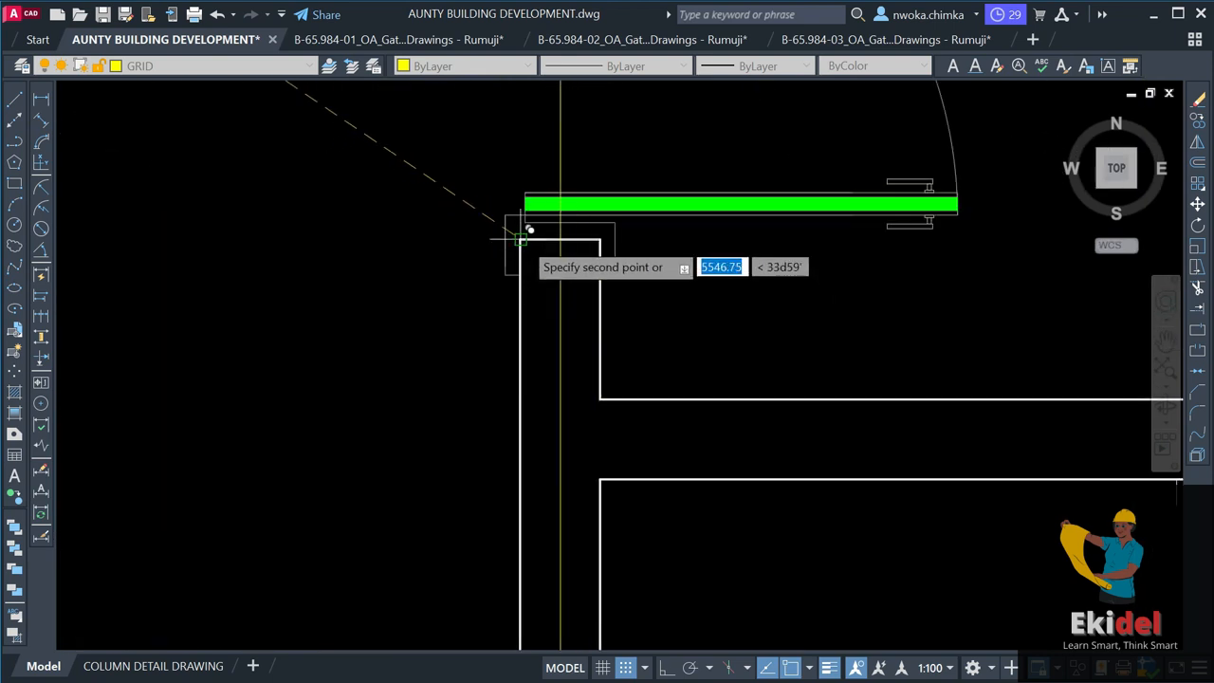
scroll(521, 239, "down", 5)
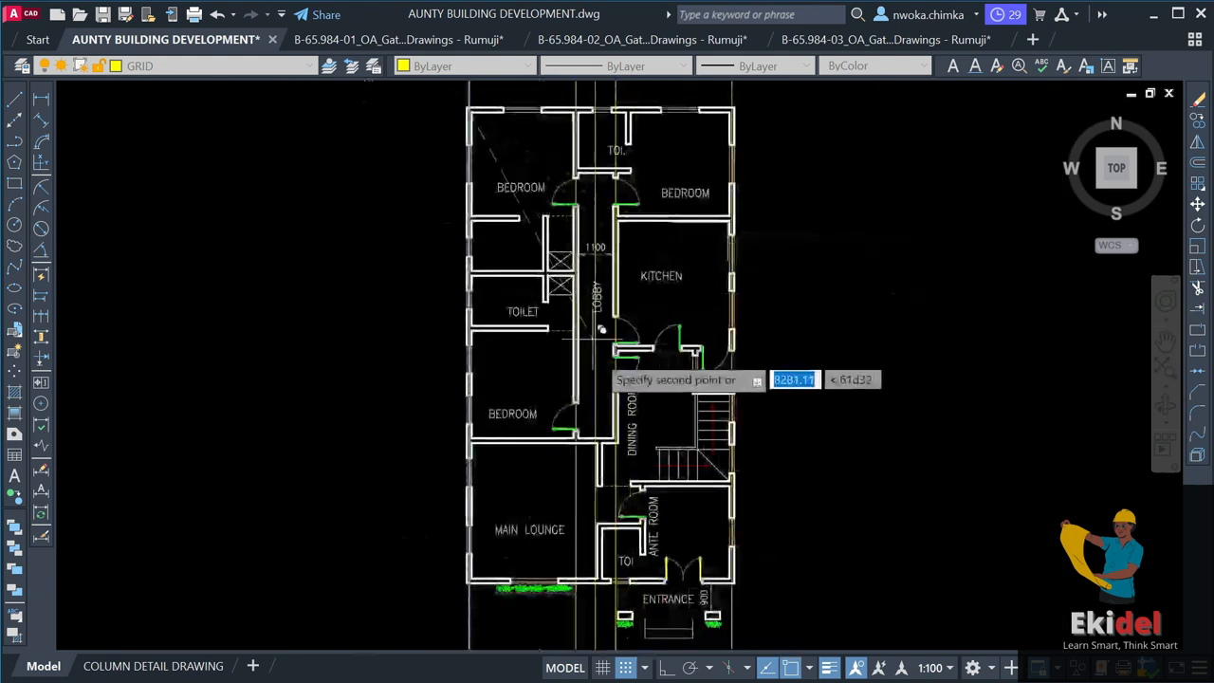
scroll(600, 444, "up", 5)
scroll(601, 444, "up", 2)
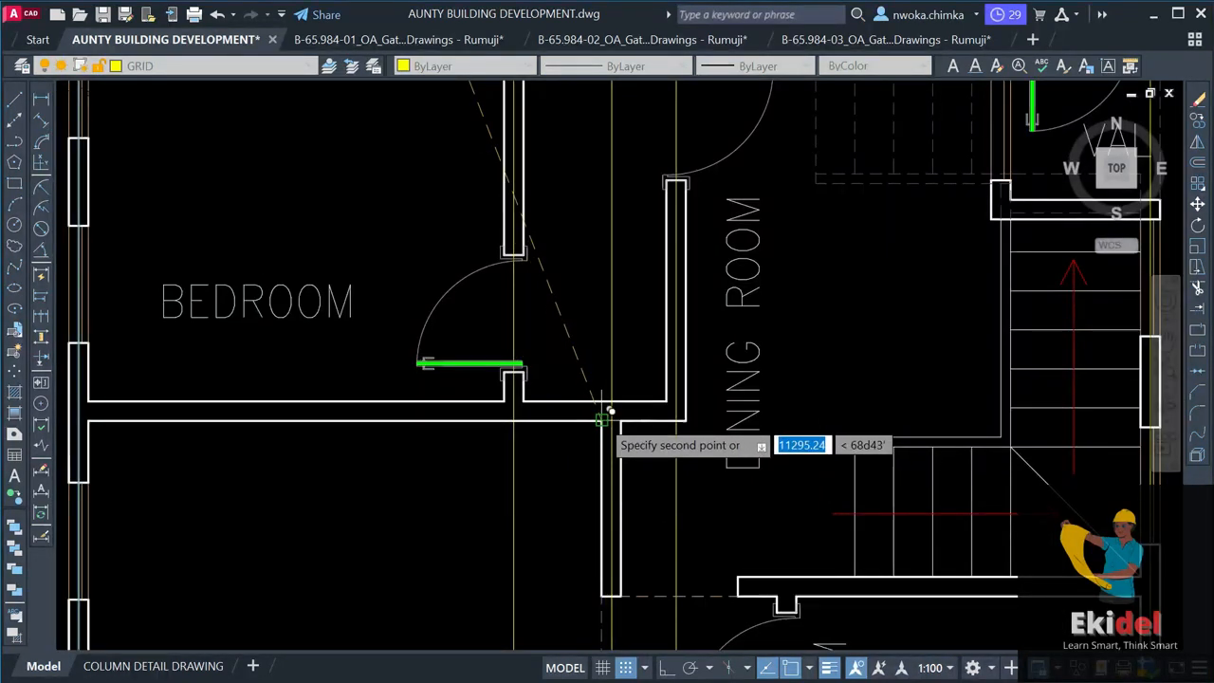
Place copies of the vertical grid line on the ante room's door wall and the wall stub between the dining room and VAL.
scroll(577, 258, "down", 5)
scroll(626, 323, "up", 3)
scroll(626, 324, "up", 5)
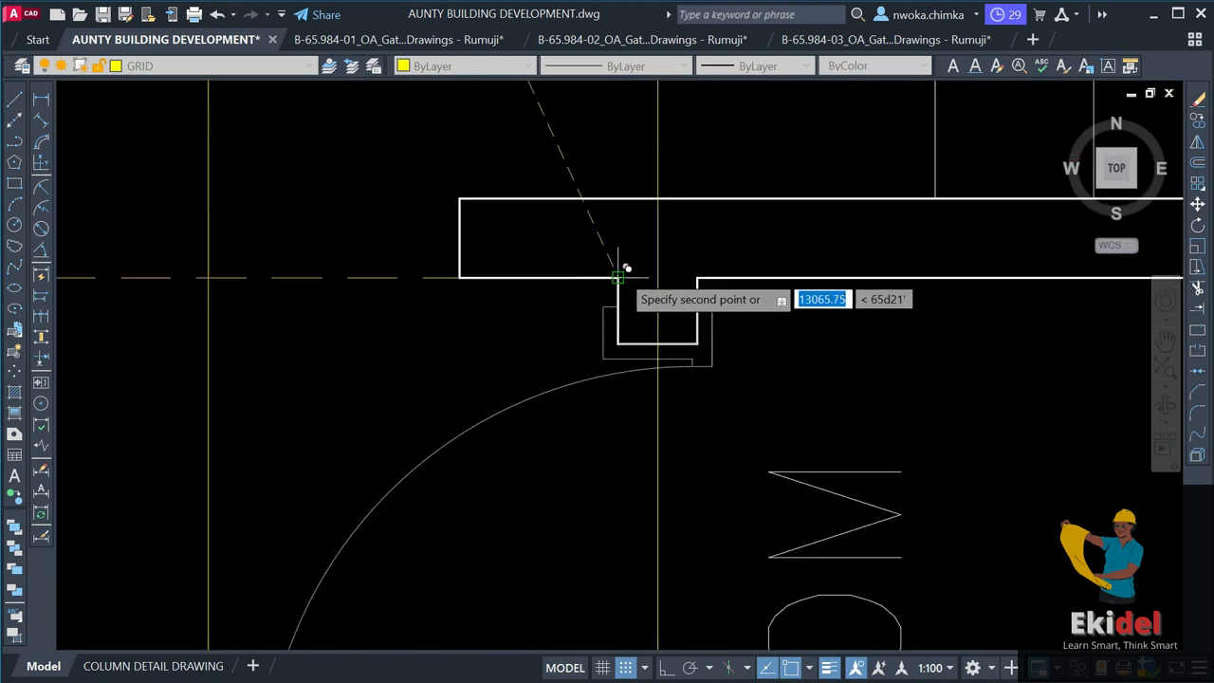
scroll(617, 276, "down", 5)
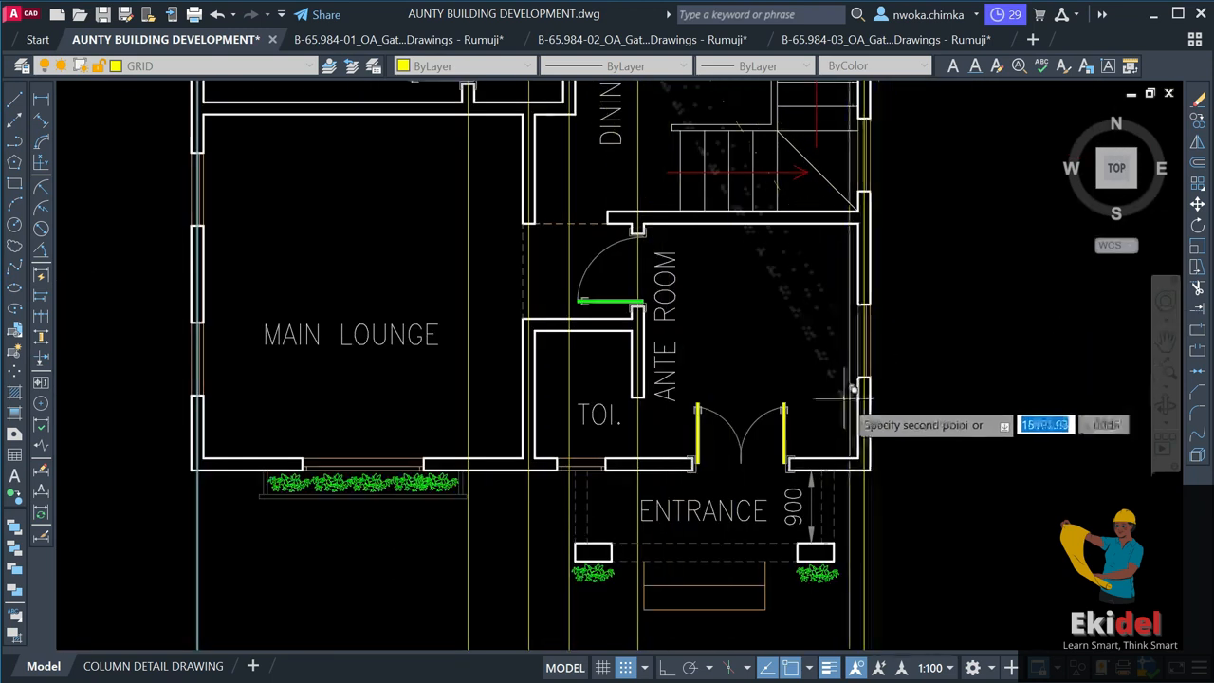
scroll(815, 399, "down", 5)
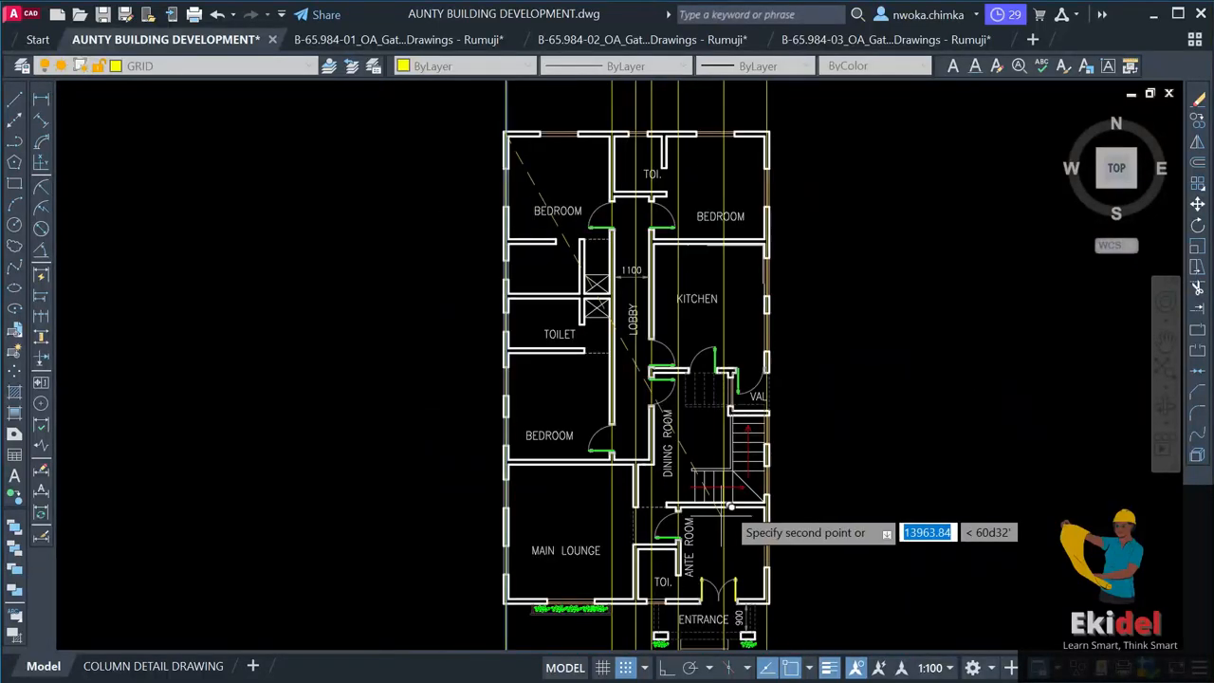
scroll(759, 370, "up", 8)
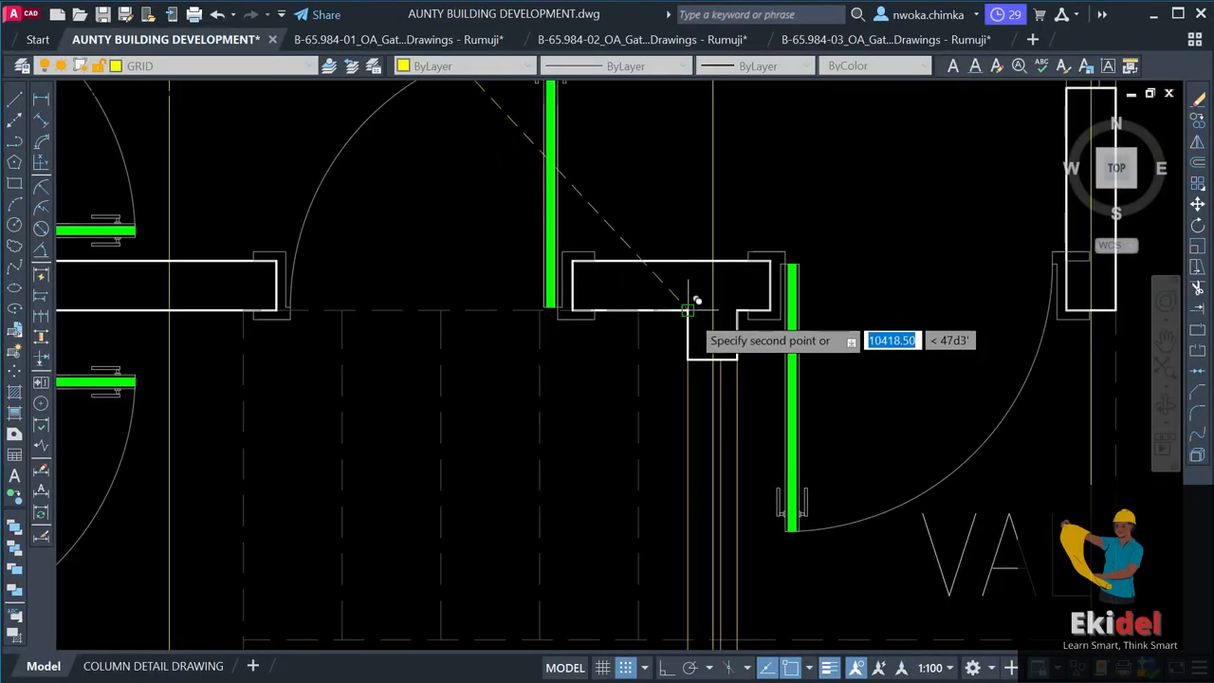
scroll(698, 304, "down", 8)
middle_click_drag(701, 315, 701, 483)
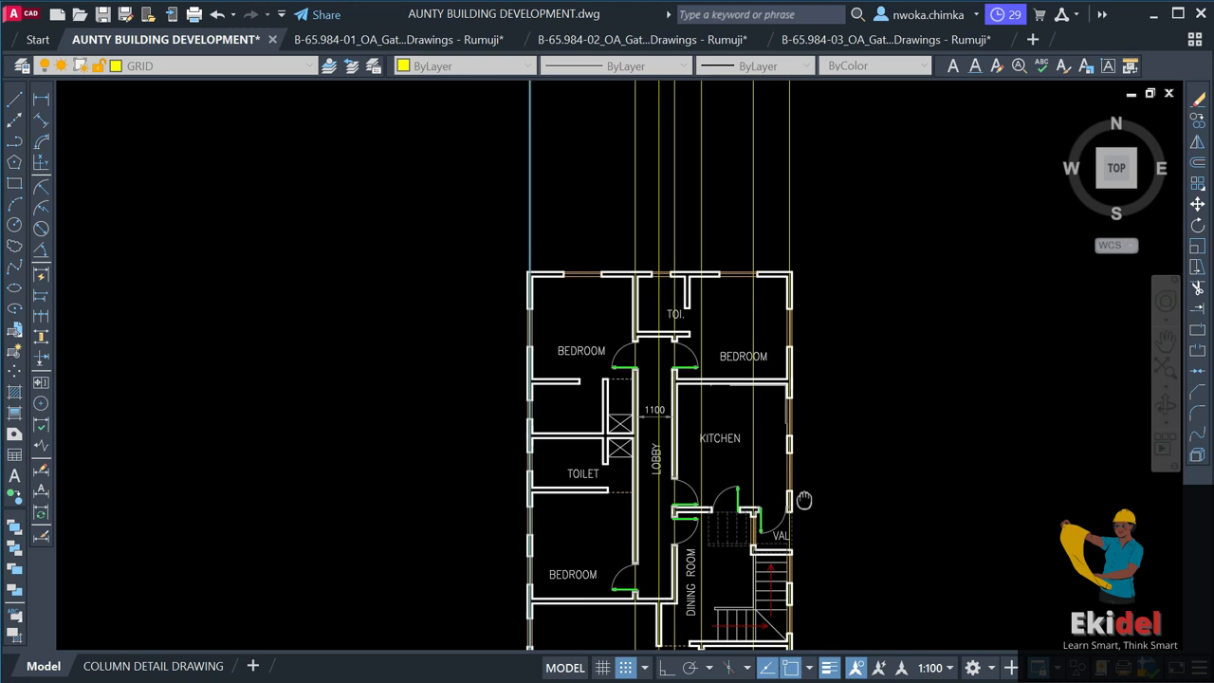
middle_click_drag(806, 417, 768, 334)
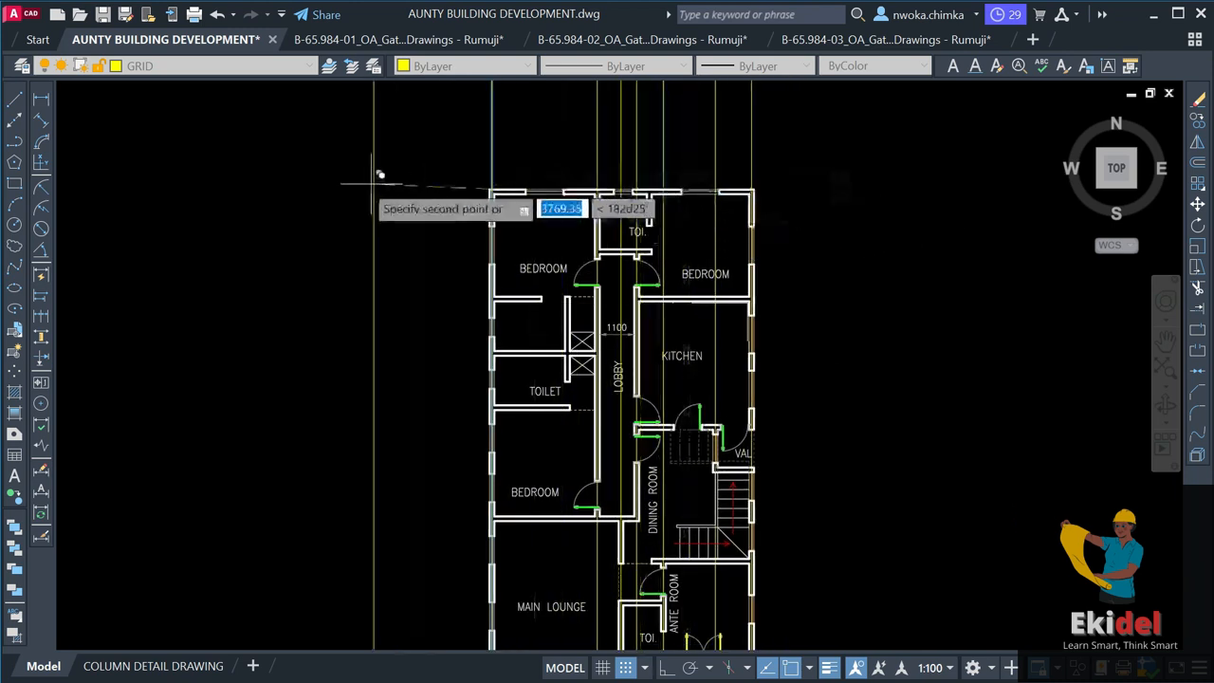
key("Escape")
Draw a horizontal construction line centred in the north exterior wall, through the midpoint of the wall end at the bedroom window.
type("xl")
key("Return")
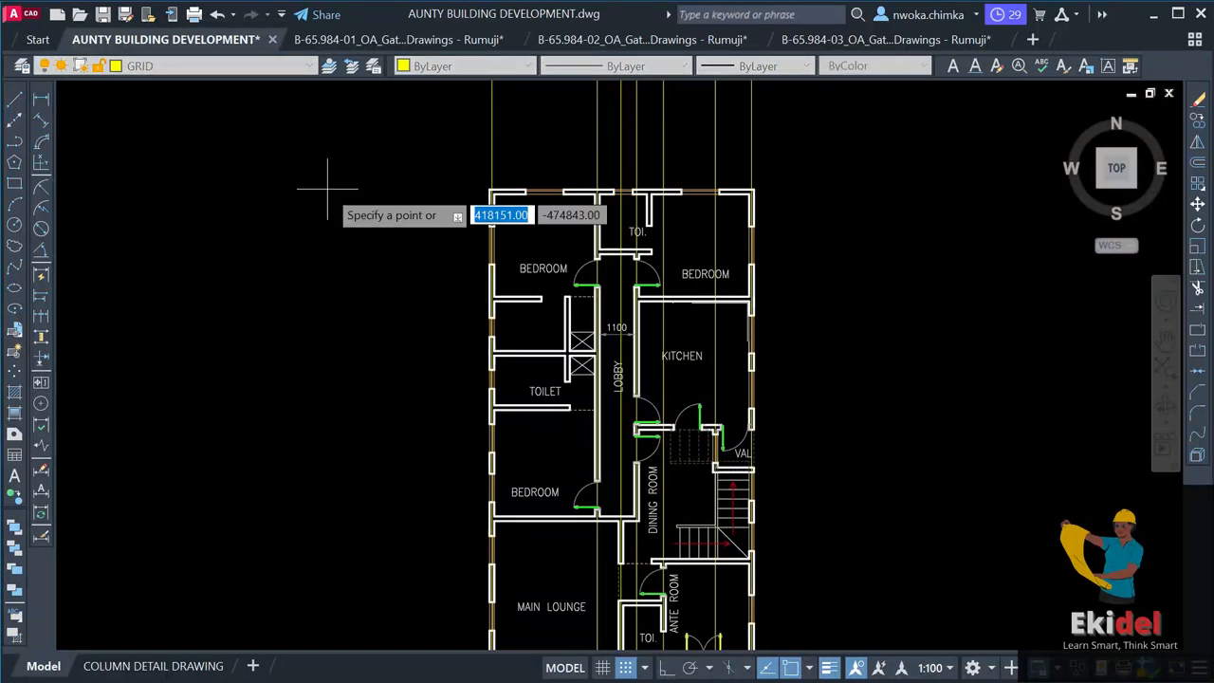
type("H")
key("Return")
scroll(531, 185, "up", 8)
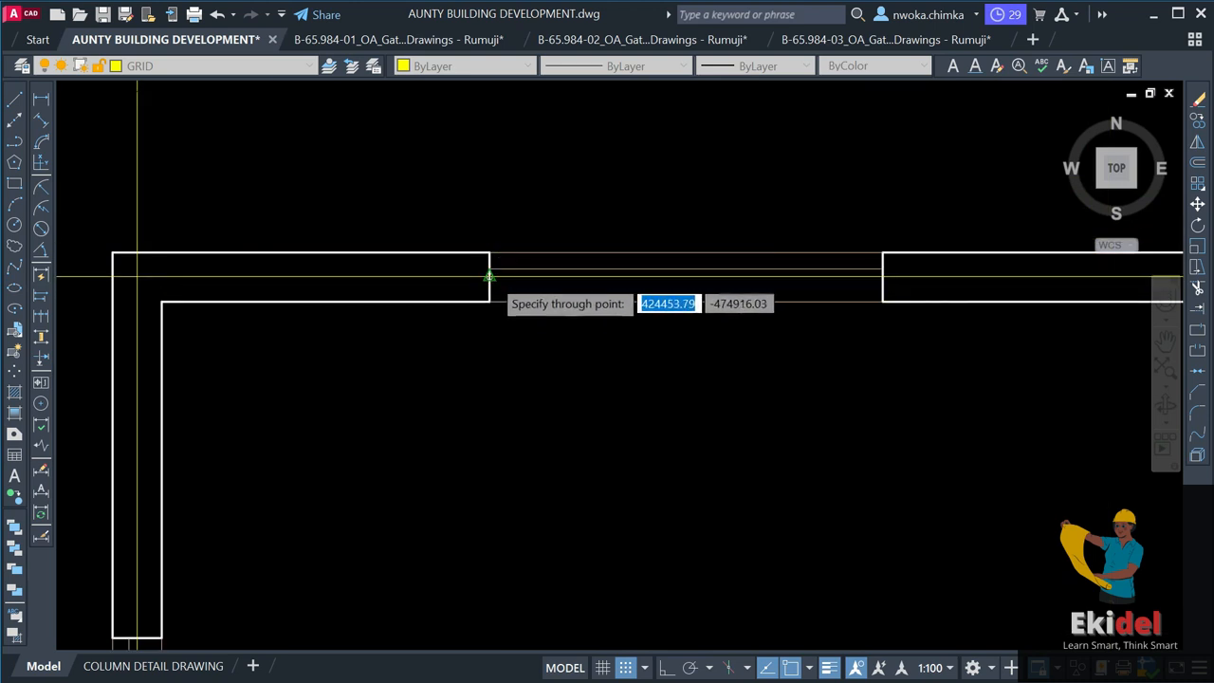
left_click(490, 277)
scroll(491, 227, "down", 8)
Copy the horizontal grid line, using the outer north-west wall corner as base point, onto the upper bedroom's south wall.
left_click(465, 222)
type("co")
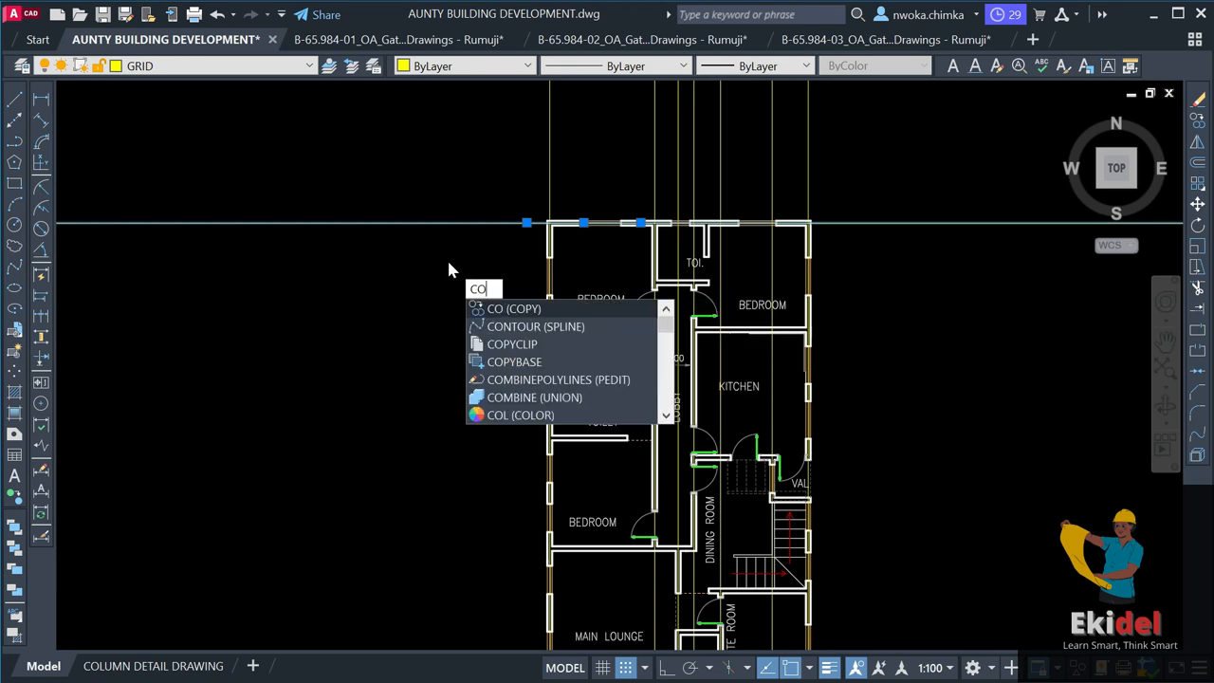
key("Return")
scroll(531, 216, "up", 2)
scroll(531, 216, "up", 6)
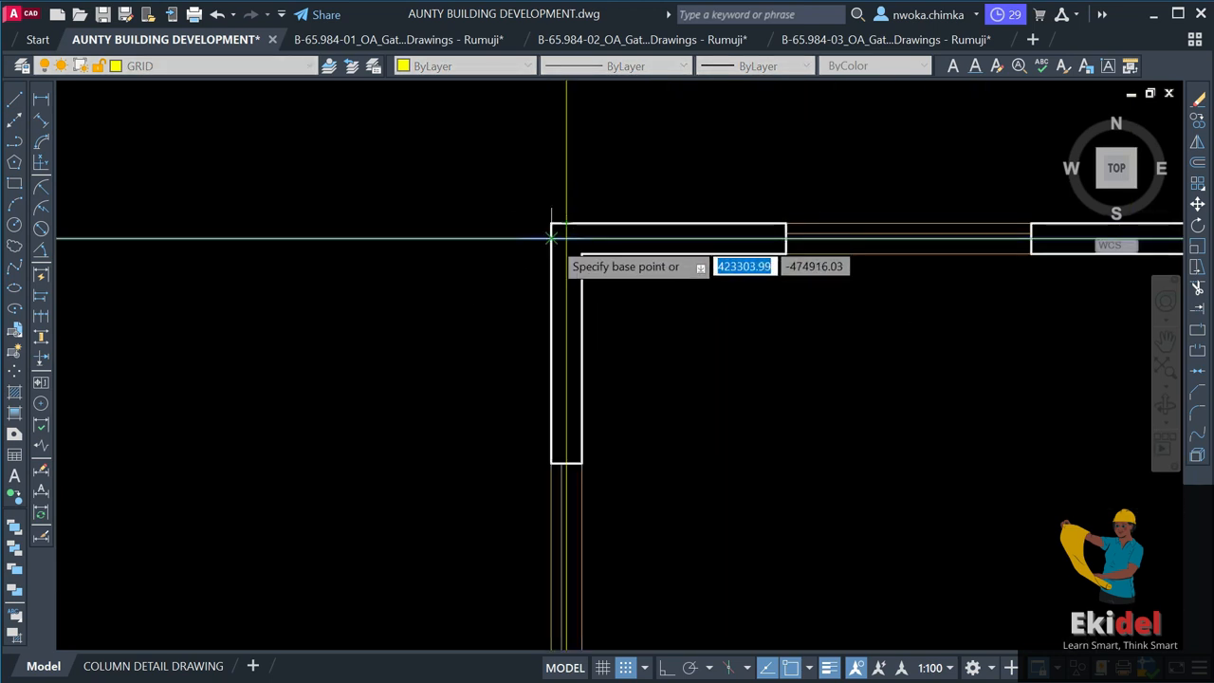
left_click(552, 225)
scroll(582, 195, "down", 4)
scroll(577, 271, "up", 3)
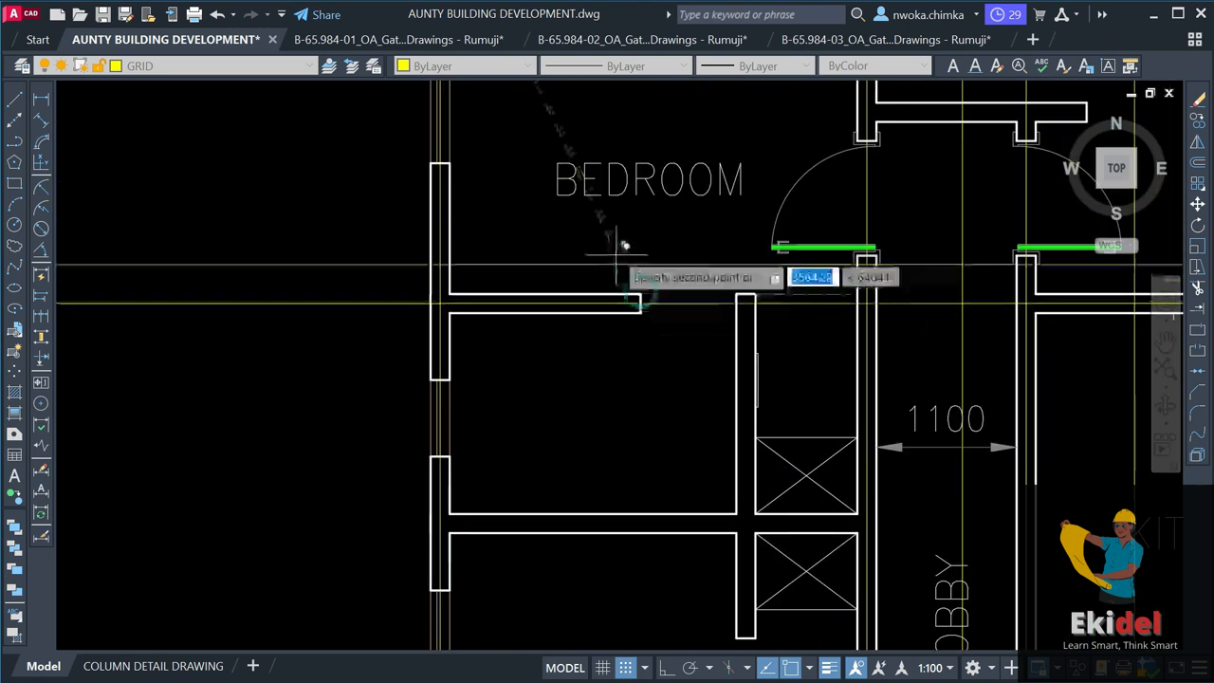
Place another copy of the horizontal grid line on the wall along the north side of the TOILET.
scroll(607, 270, "down", 3)
middle_click_drag(759, 203, 713, 322)
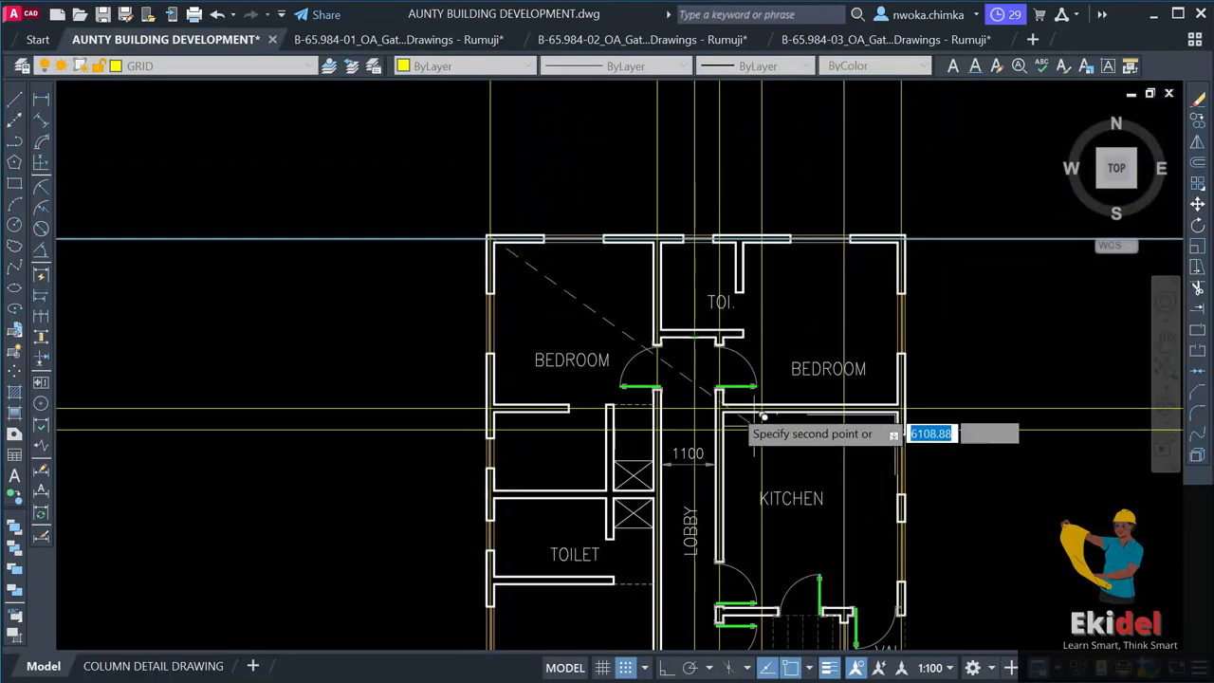
scroll(614, 495, "up", 4)
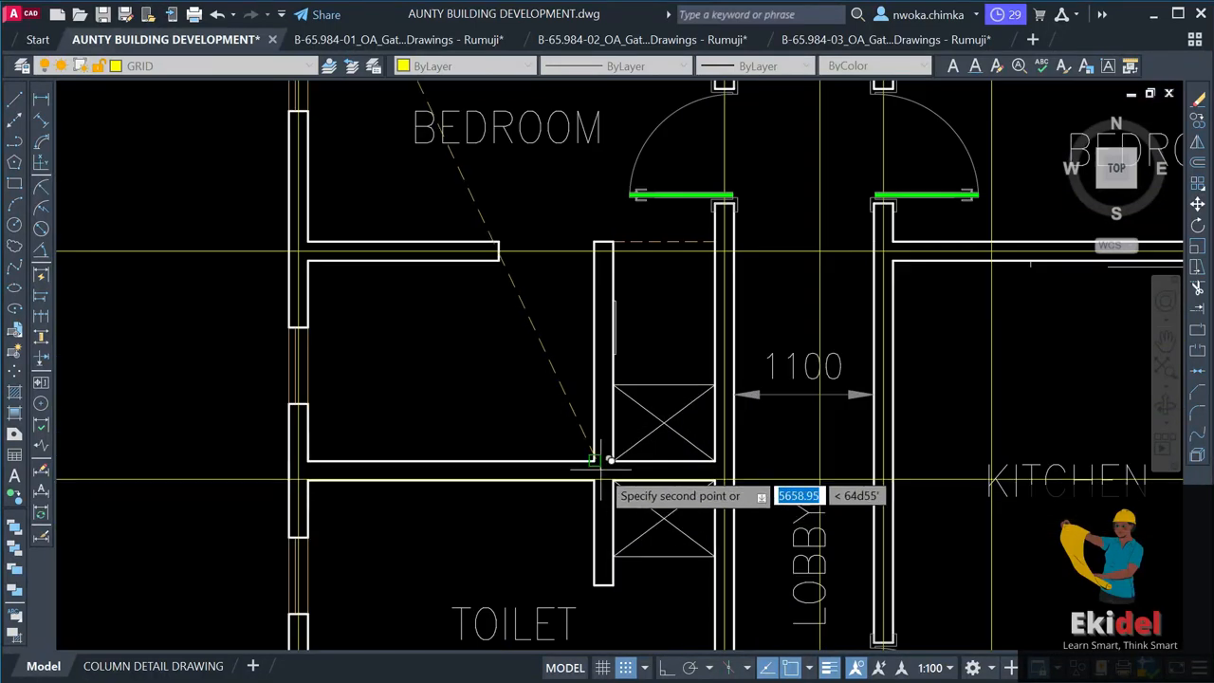
scroll(598, 459, "down", 3)
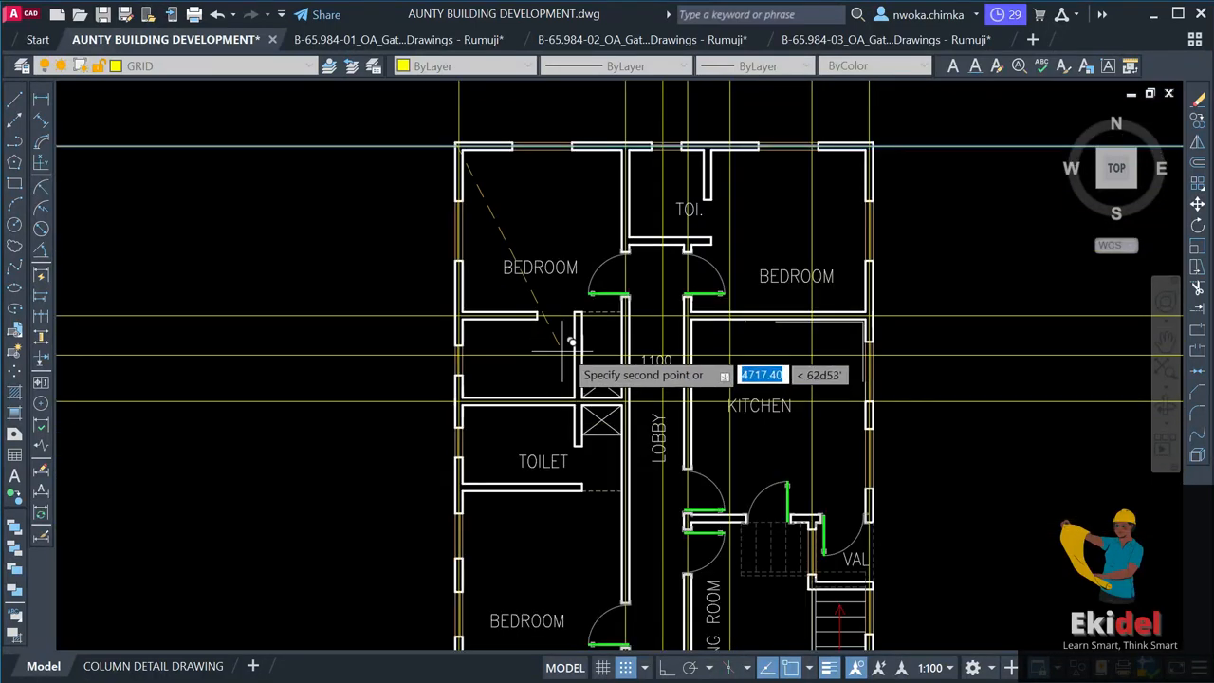
Place copies of the horizontal grid line on the TOILET's south wall and the wall between the lower bedroom and the main lounge.
scroll(589, 453, "up", 3)
scroll(576, 449, "up", 2)
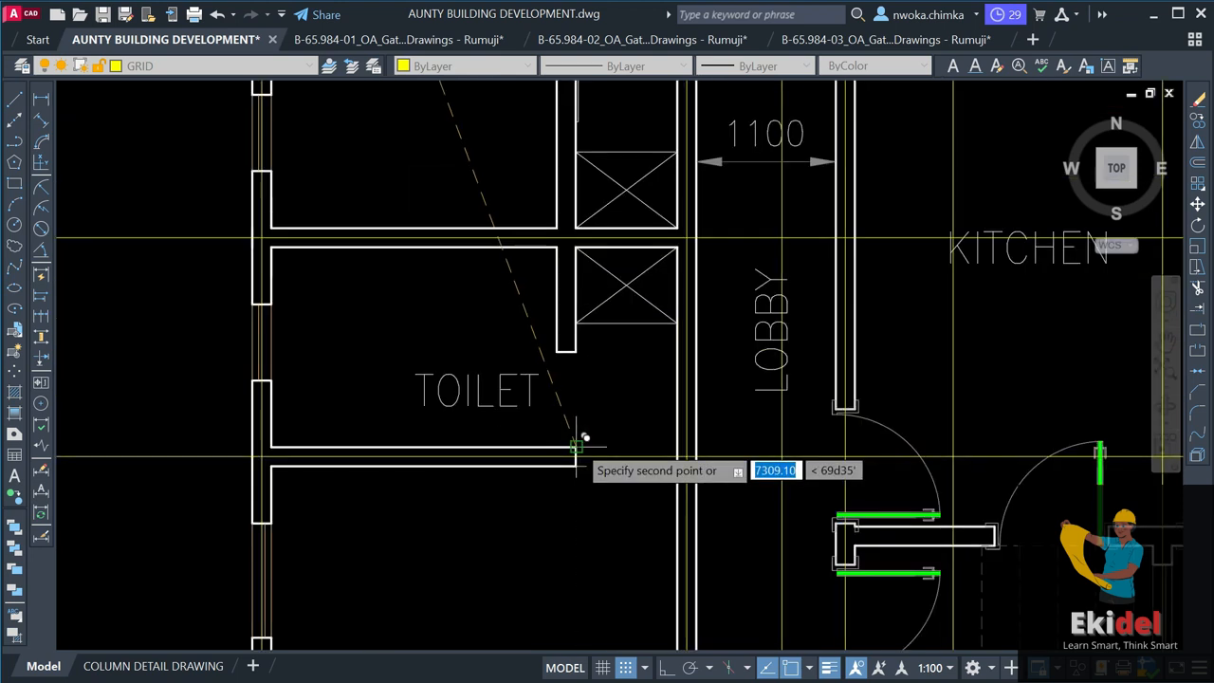
scroll(550, 284, "down", 4)
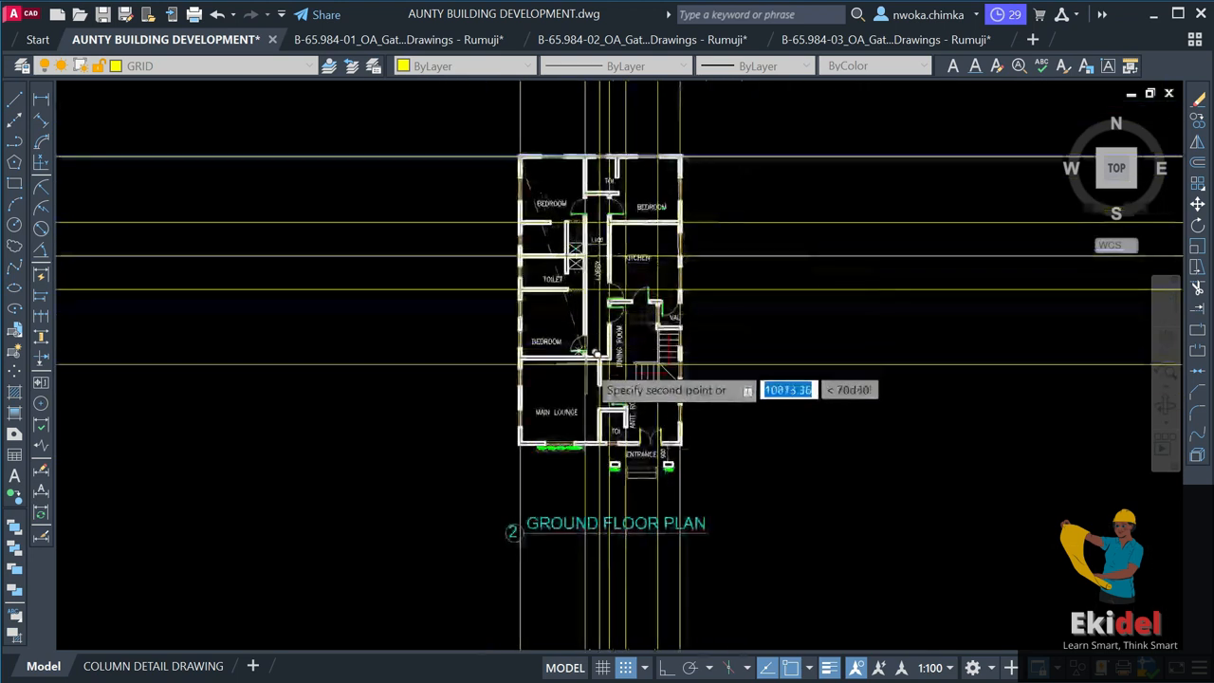
scroll(618, 341, "up", 3)
scroll(619, 341, "up", 3)
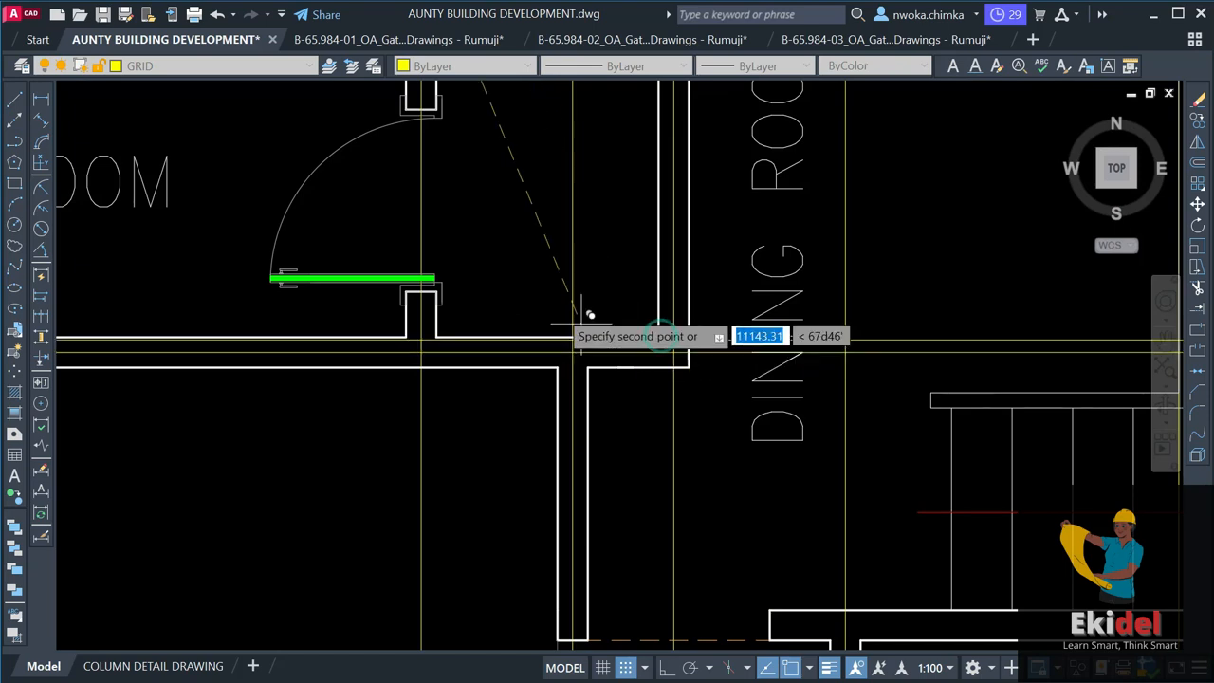
Place copies of the horizontal grid line on the ante room's north wall and the north wall of the TOI. beside the main lounge.
scroll(581, 308, "down", 3)
scroll(626, 419, "up", 3)
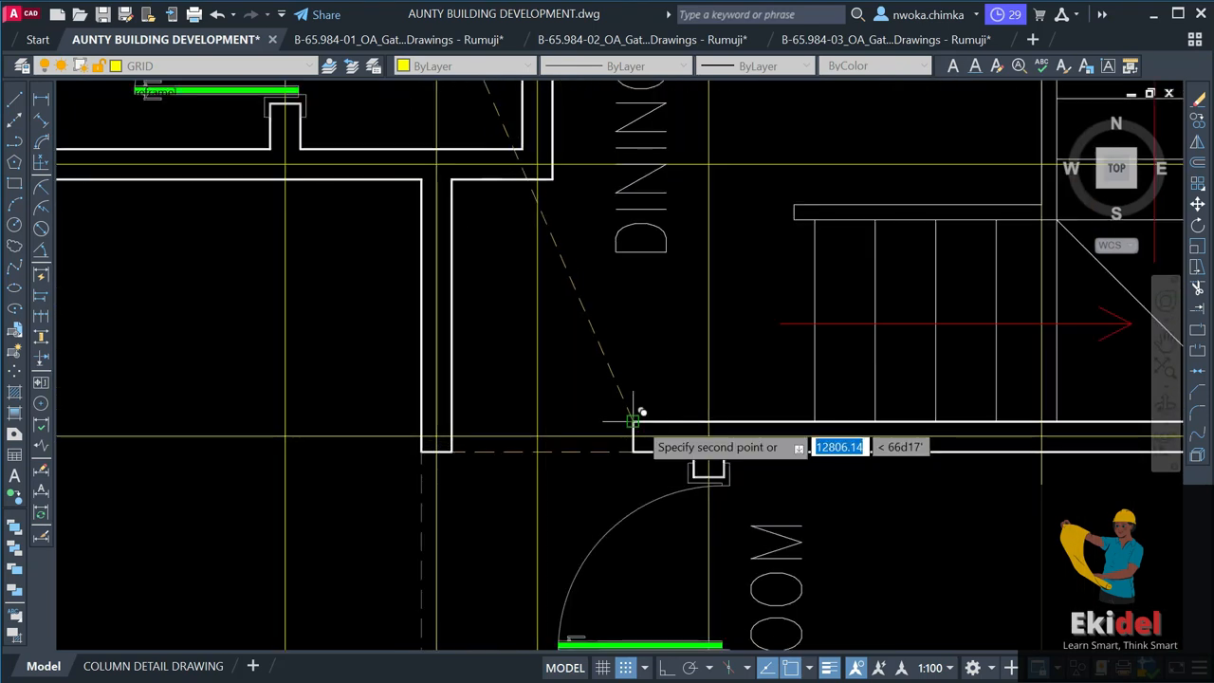
scroll(633, 412, "down", 4)
scroll(607, 360, "up", 4)
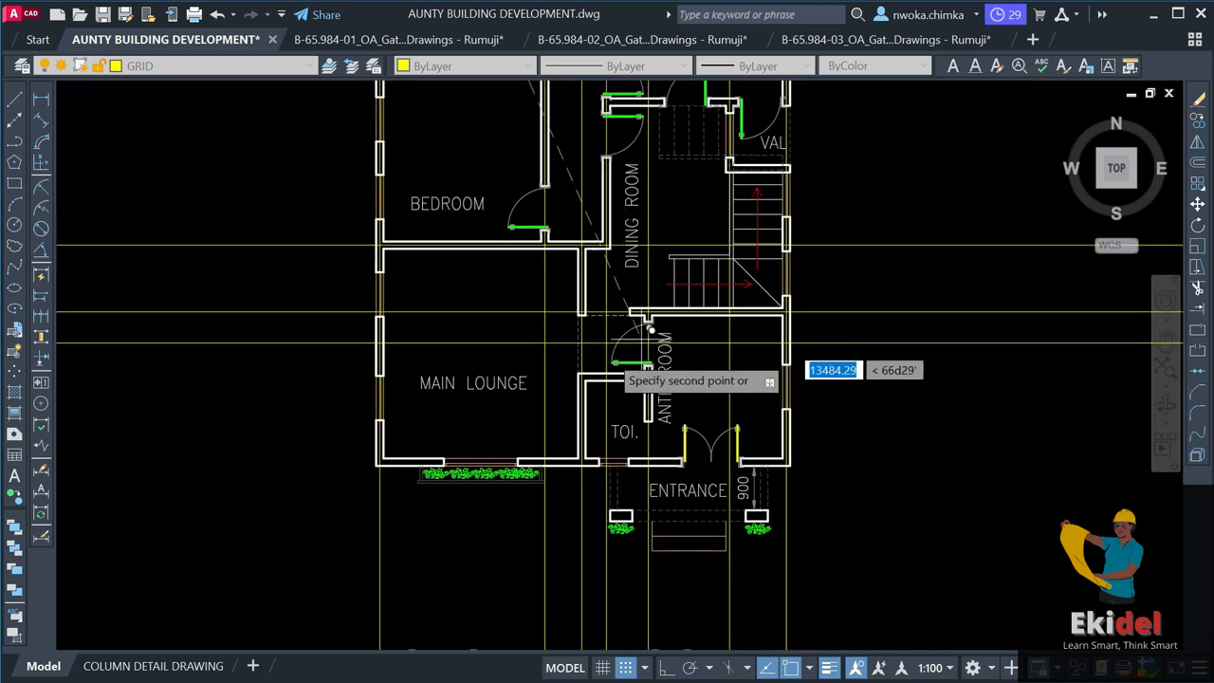
scroll(588, 365, "up", 2)
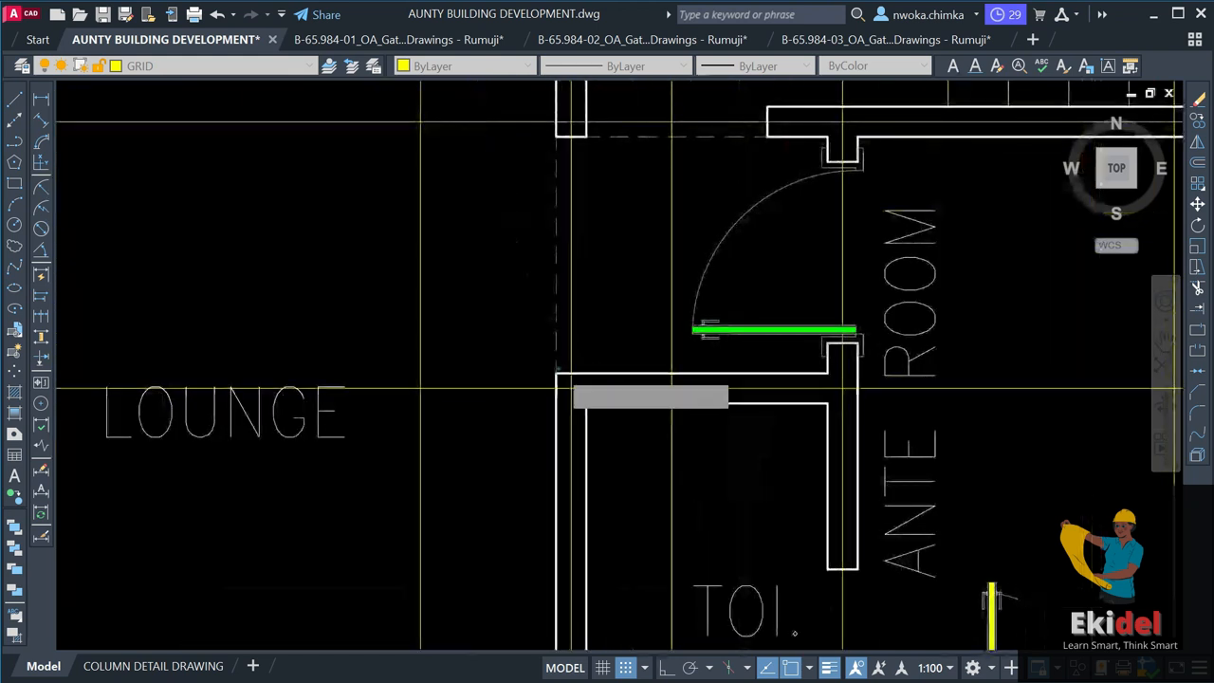
Place a copy of the horizontal grid line on the main lounge's south exterior wall and end the copying.
scroll(576, 244, "down", 5)
scroll(422, 371, "up", 4)
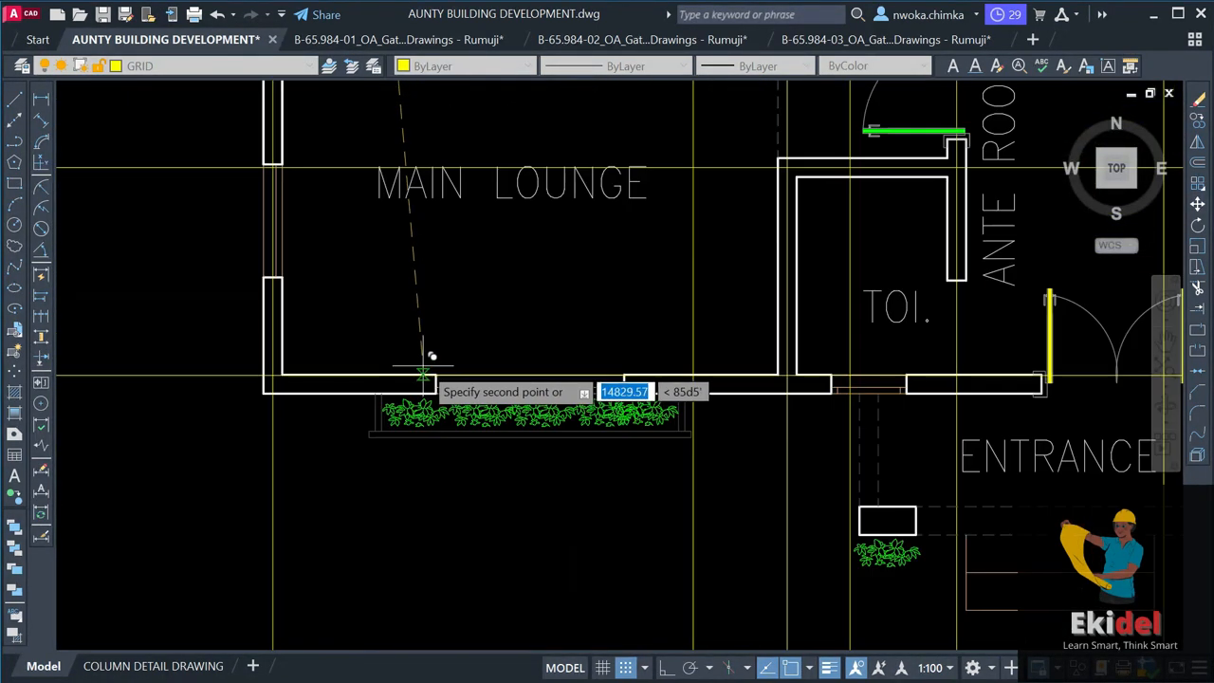
scroll(443, 366, "up", 2)
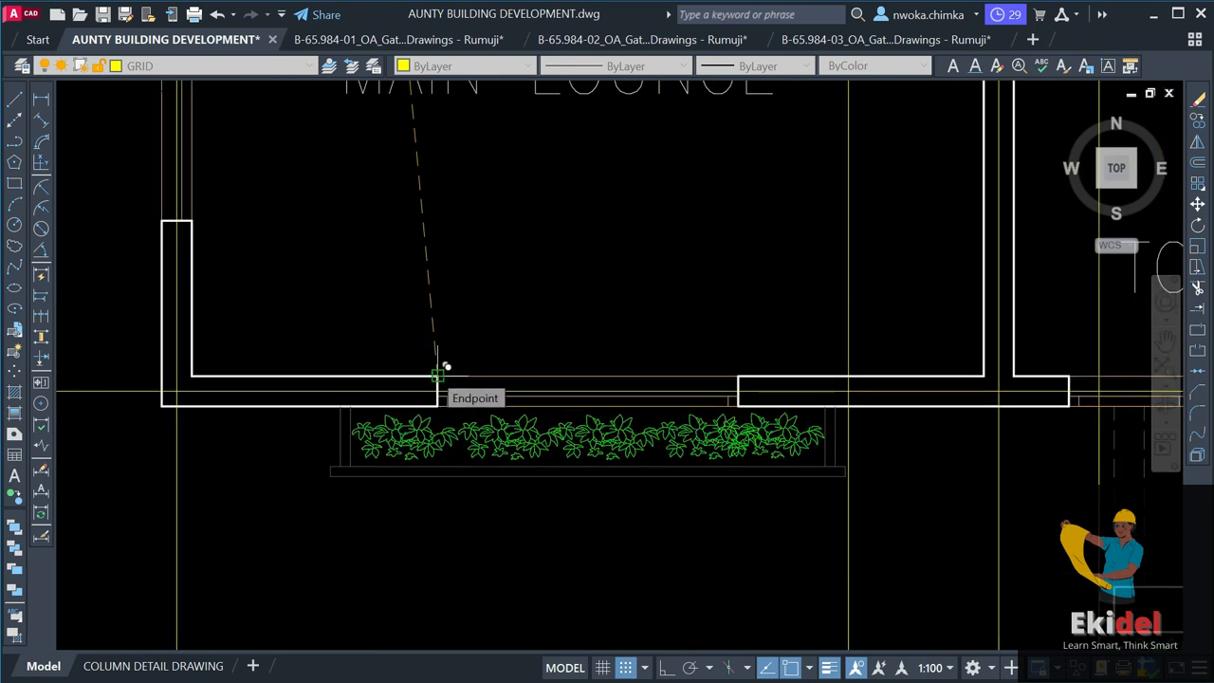
scroll(436, 358, "down", 5)
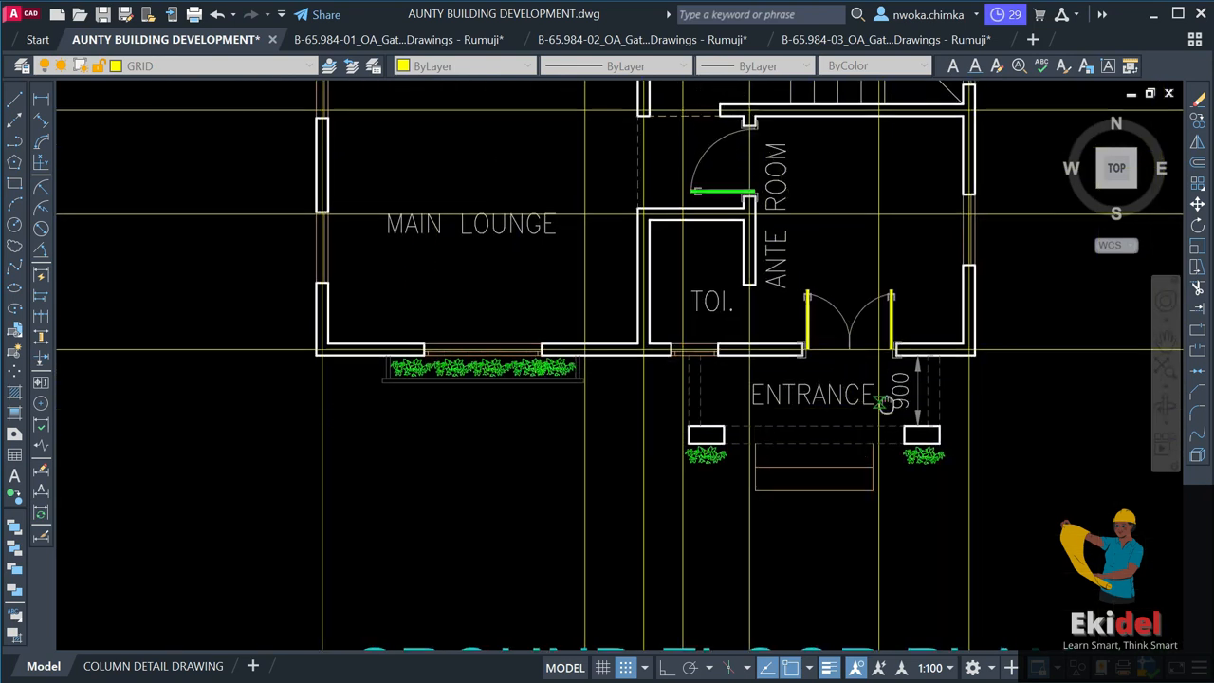
scroll(640, 436, "up", 4)
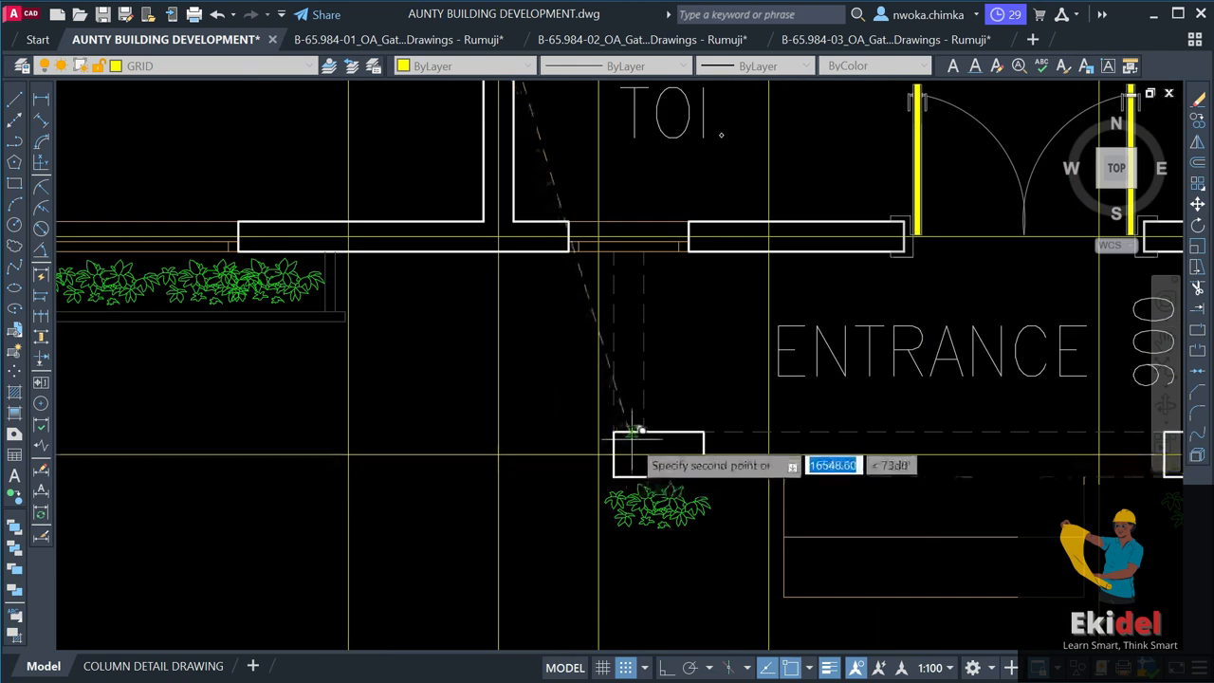
scroll(640, 432, "down", 5)
key("Escape")
Draw a horizontal construction line centred in the wall between VAL and the staircase, through the midpoint of its east end.
middle_click_drag(769, 298, 697, 494)
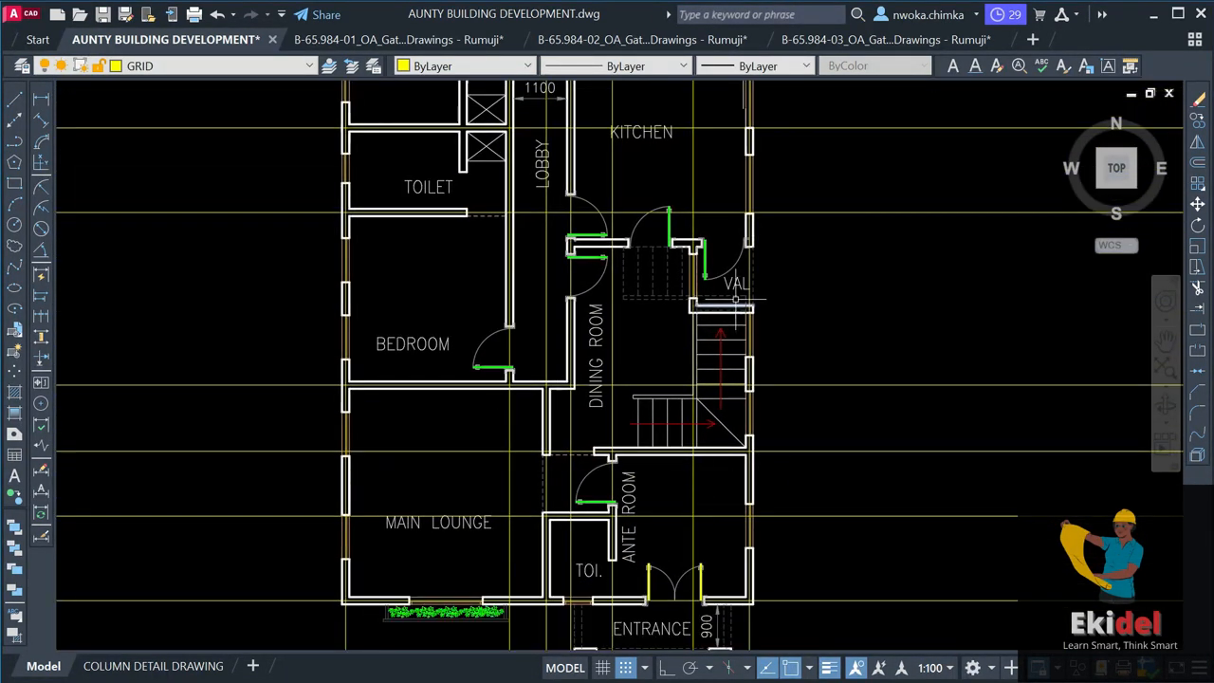
scroll(735, 300, "up", 4)
type("xl")
key("space")
type("h")
key("space")
scroll(776, 322, "up", 4)
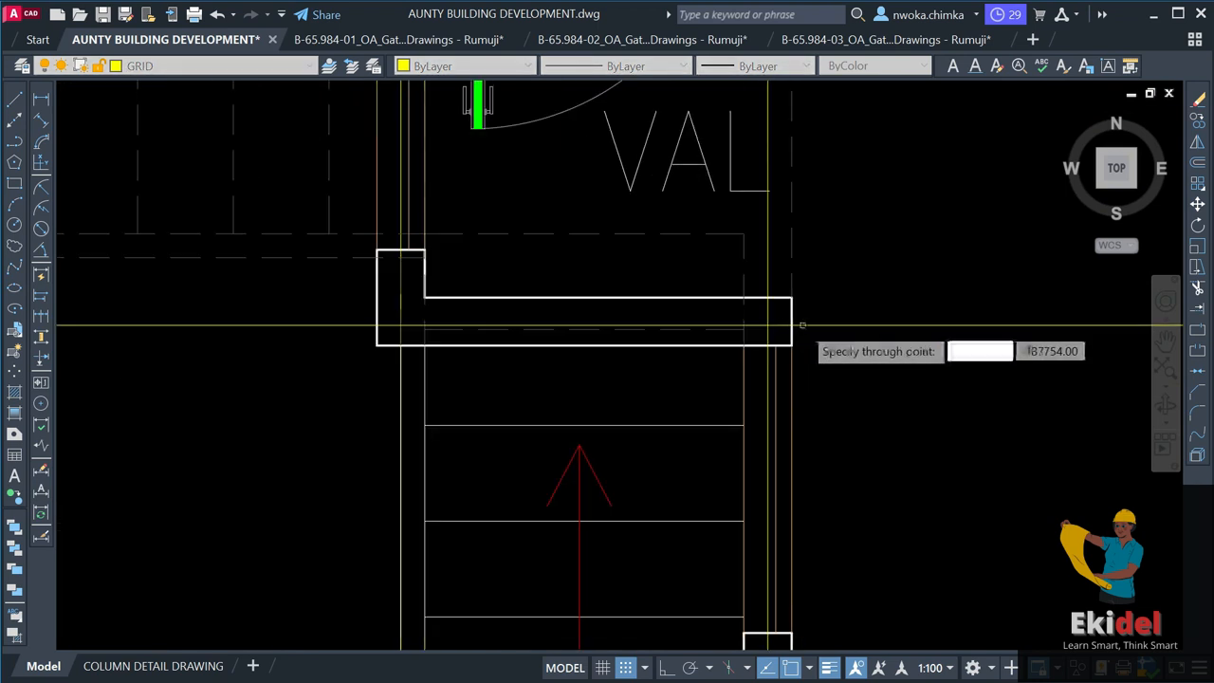
Draw a horizontal construction line through the midpoint of the wall end on the south side of the upper TOI.
scroll(791, 322, "down", 15)
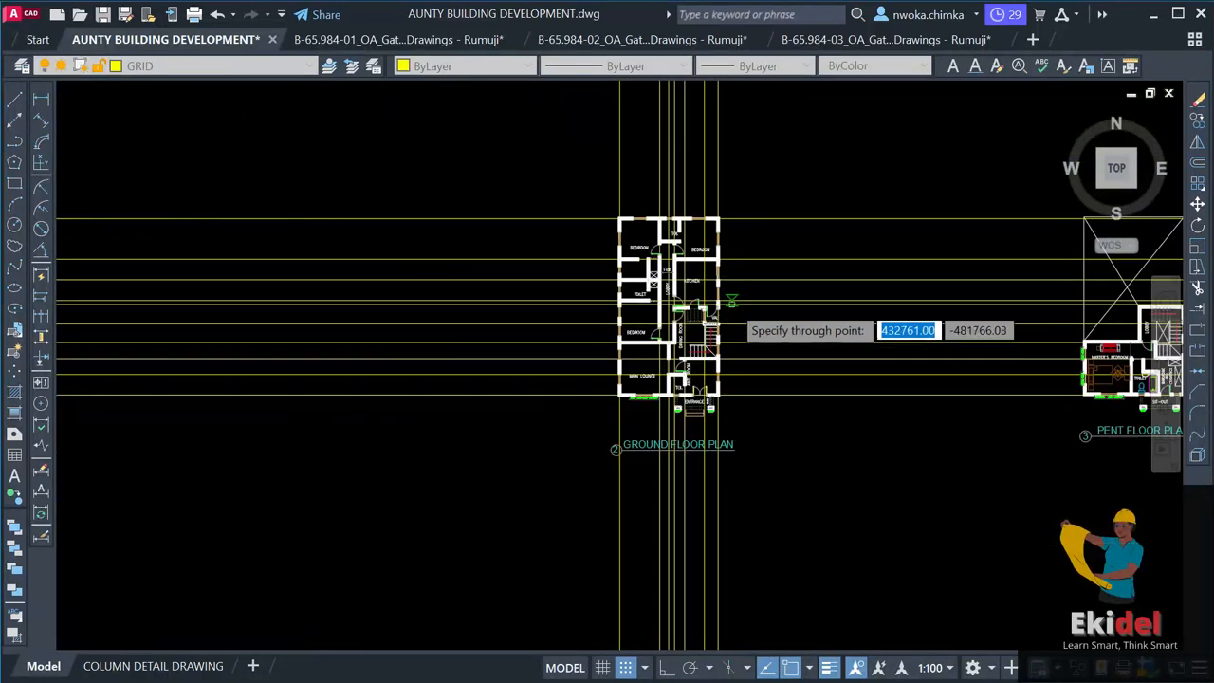
scroll(654, 365, "up", 4)
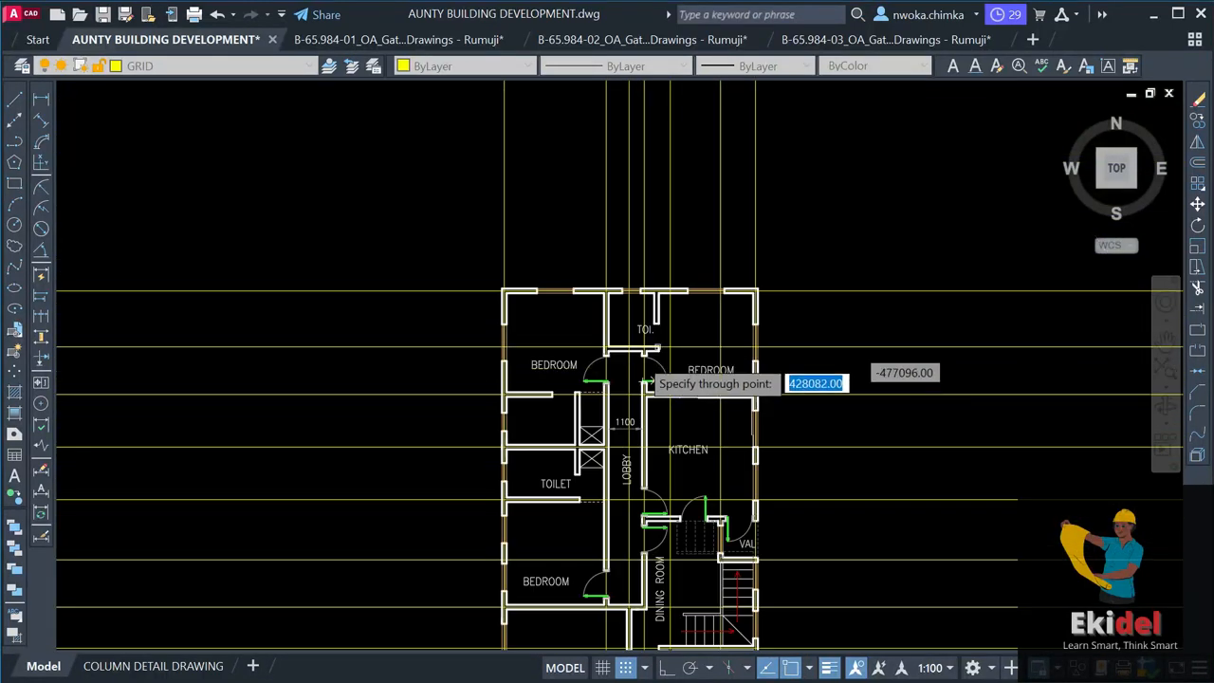
scroll(649, 356, "up", 6)
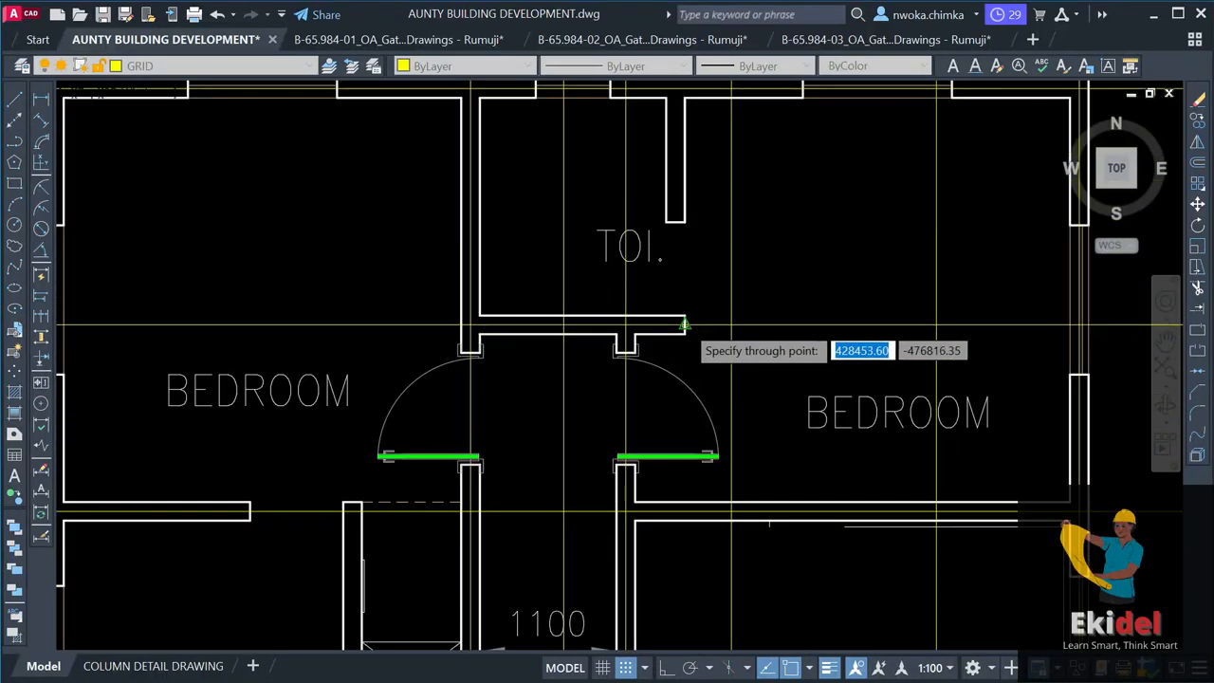
left_click(685, 325)
scroll(586, 224, "down", 4)
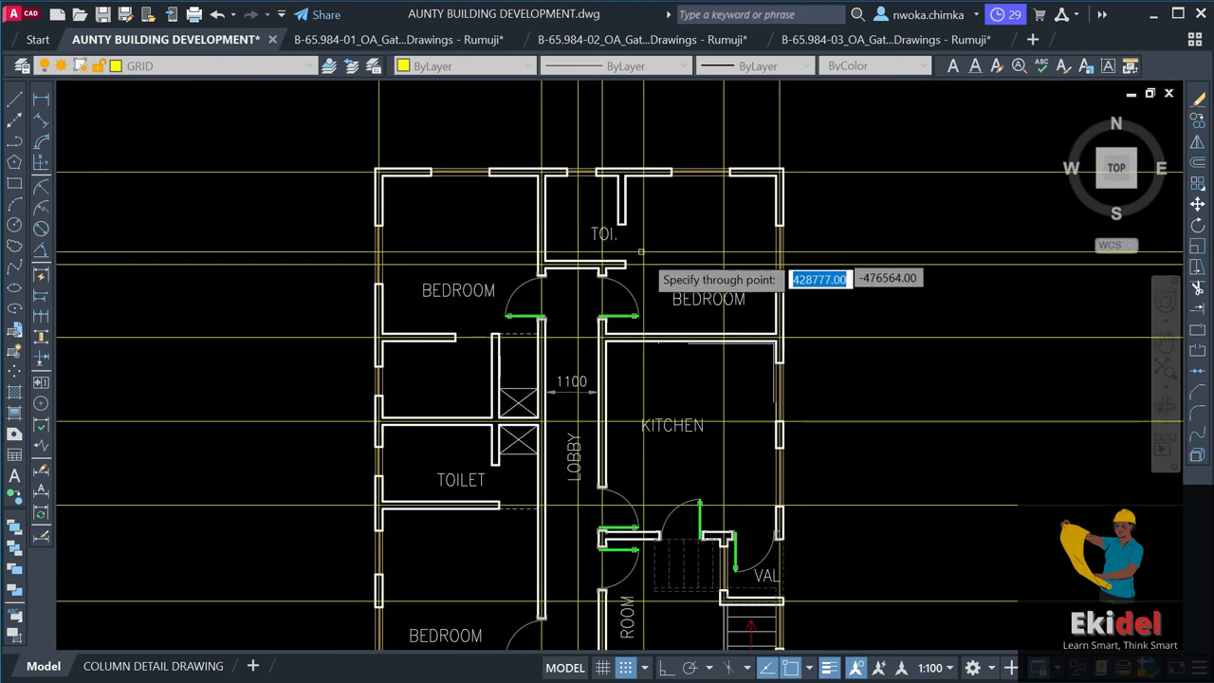
scroll(744, 258, "down", 2)
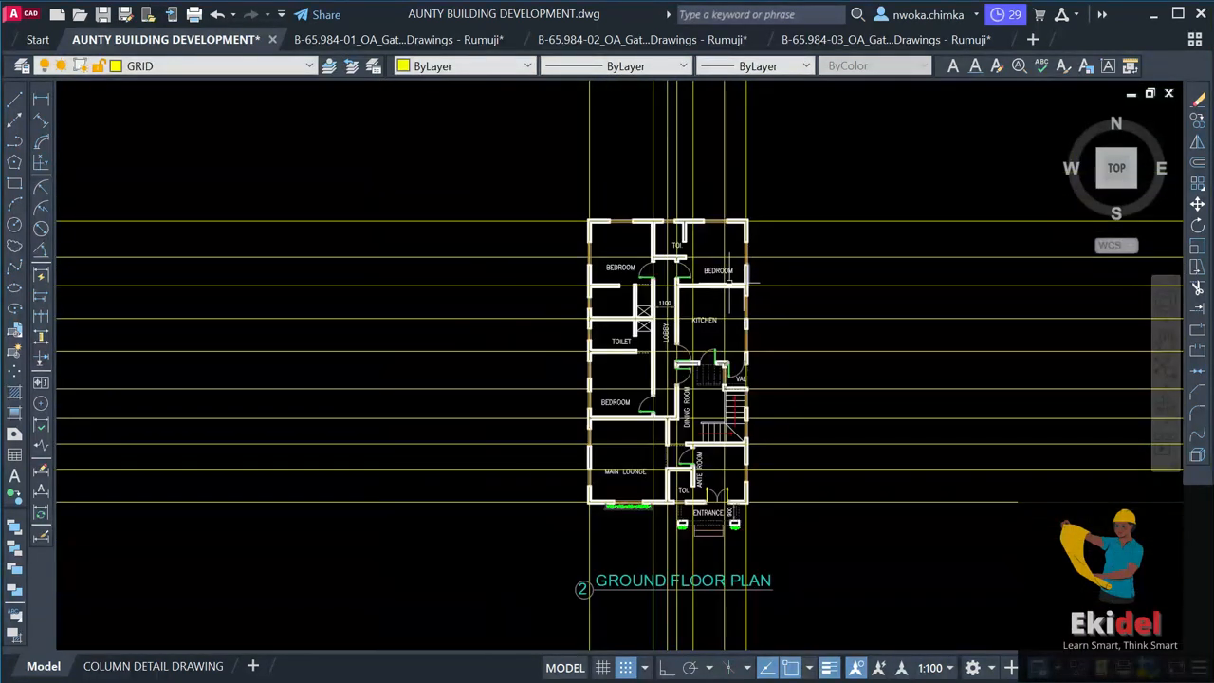
Draw a horizontal construction line centred in the kitchen's south wall, through the midpoint of the wall end at the VAL door.
scroll(650, 317, "up", 2)
middle_click_drag(712, 347, 610, 212)
scroll(621, 244, "up", 1)
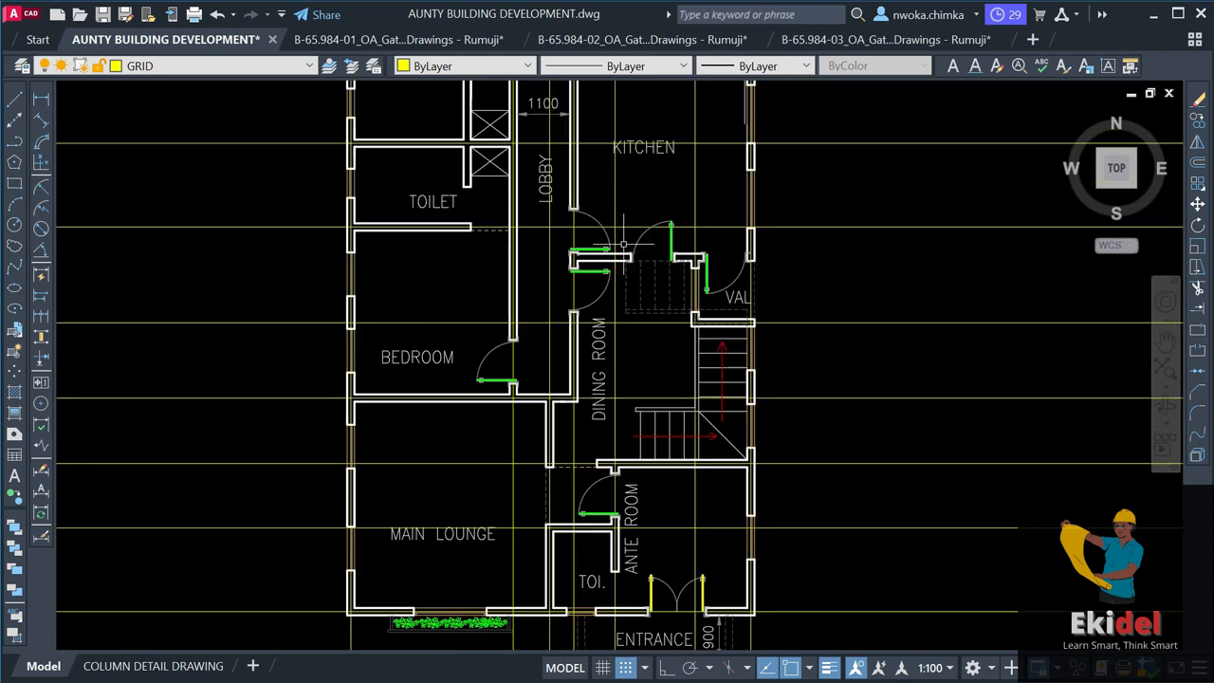
type("l")
key("Return")
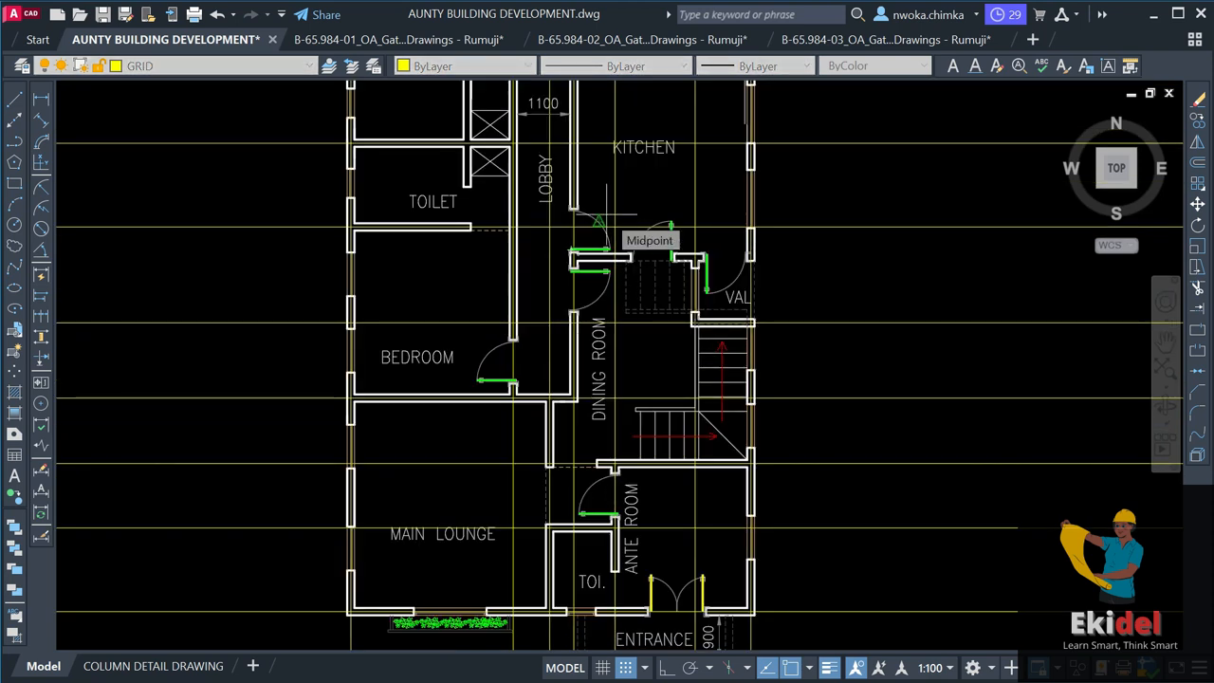
type("H")
key("Return")
scroll(740, 265, "up", 5)
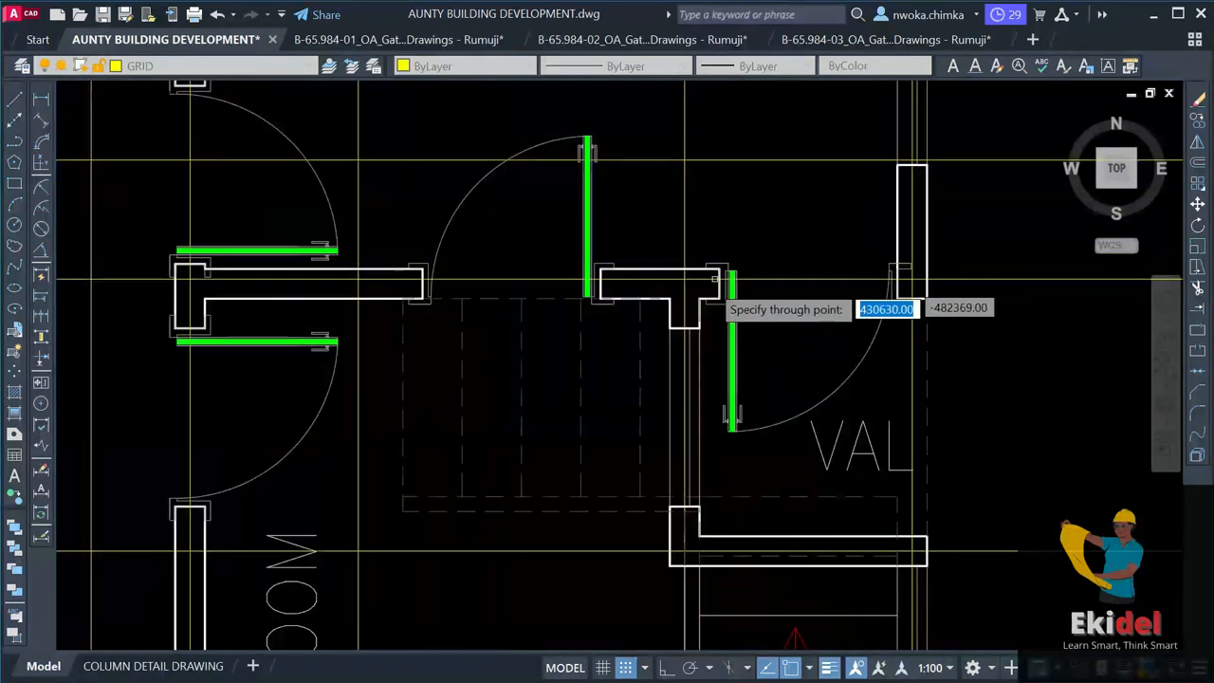
scroll(726, 281, "down", 8)
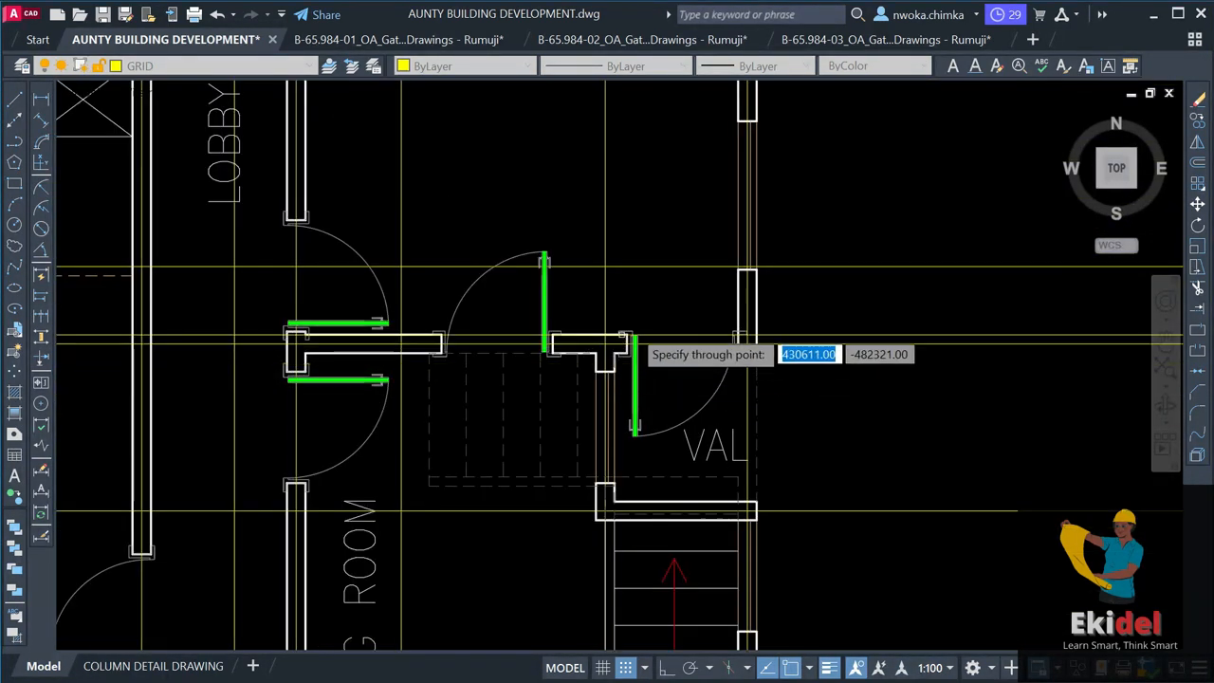
scroll(602, 295, "down", 5)
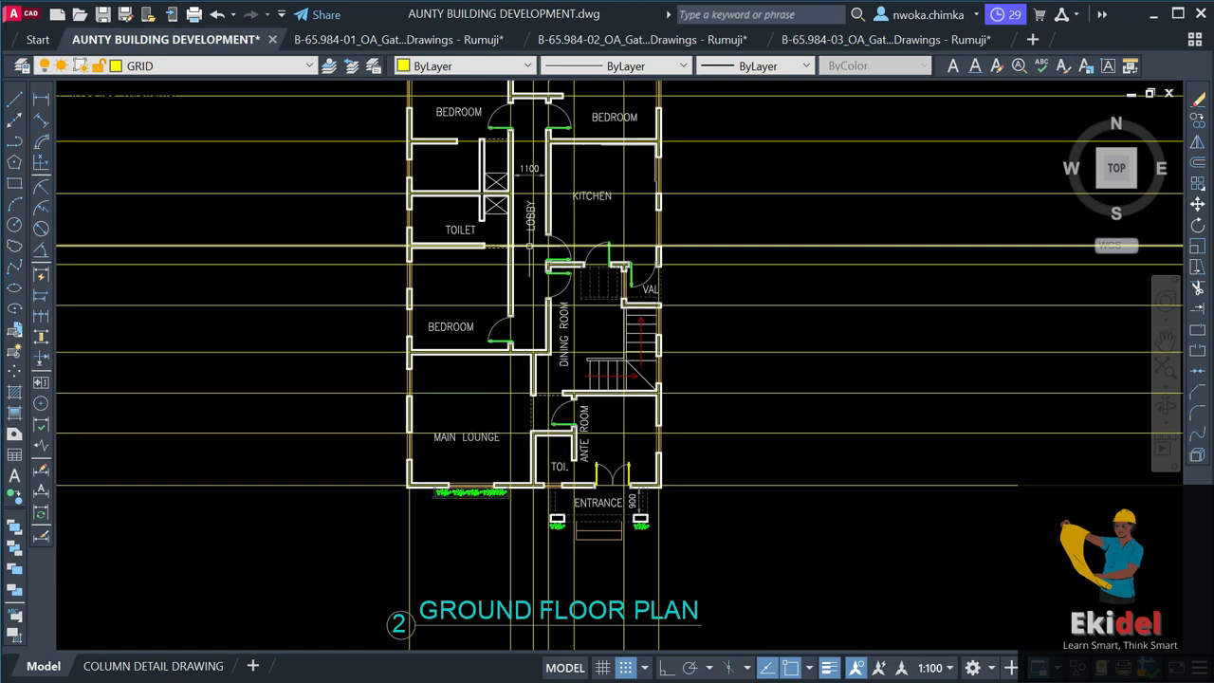
Draw a horizontal construction line through the centre of the two entrance columns, using the east column's side midpoint.
scroll(588, 422, "up", 2)
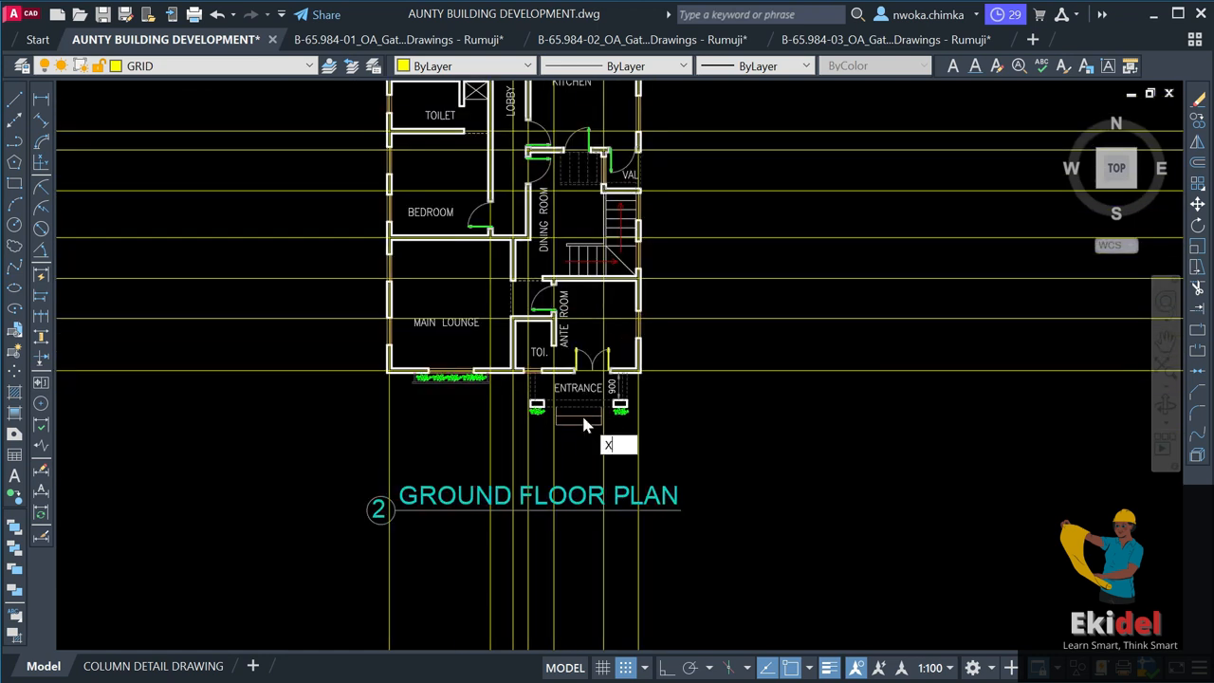
type("L")
key("Return")
type("XL")
key("Return")
type("H")
key("Return")
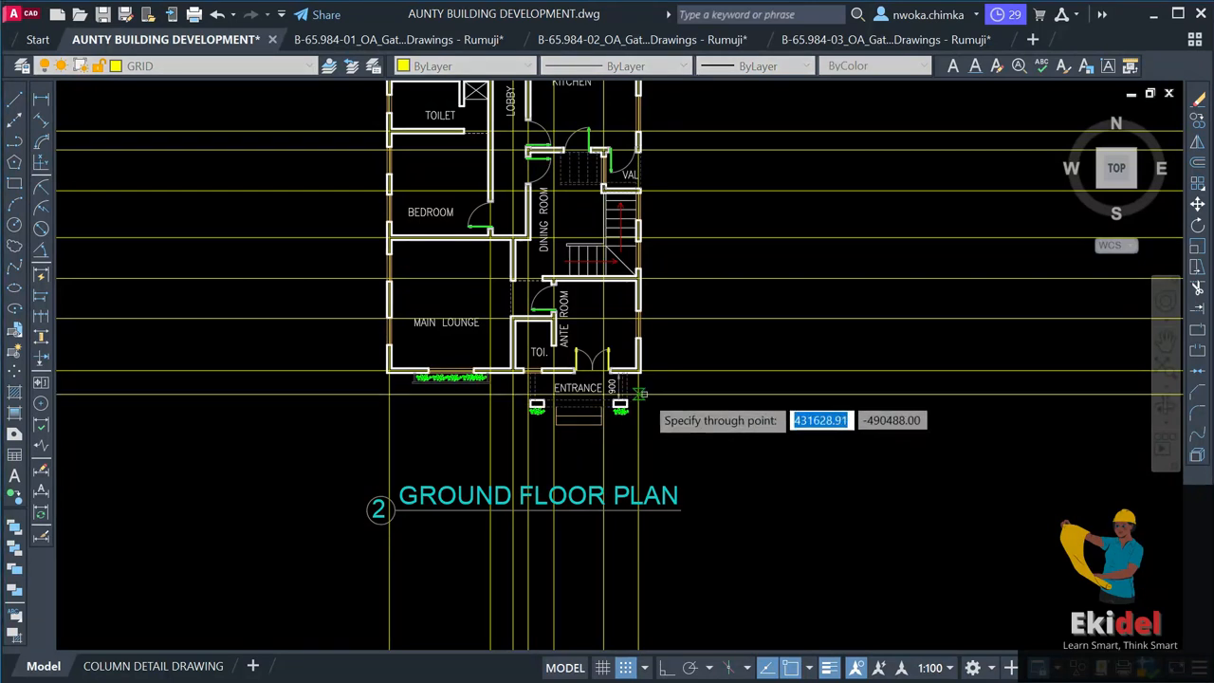
scroll(626, 403, "up", 4)
scroll(603, 417, "up", 1)
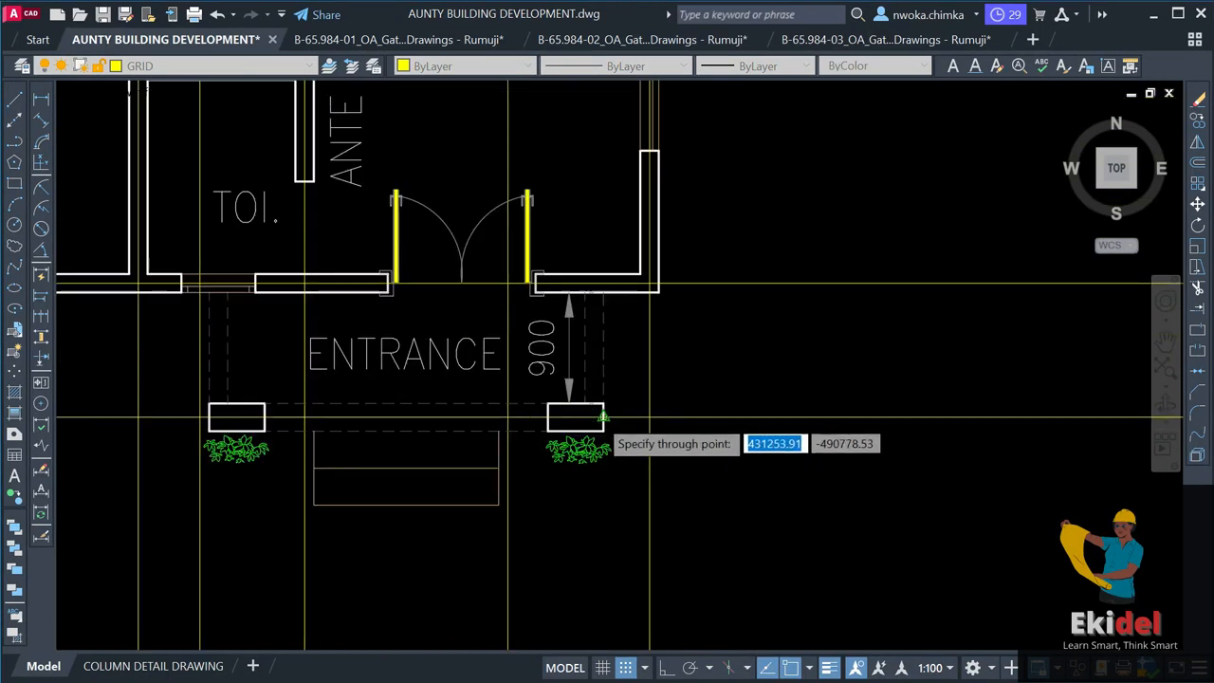
left_click(607, 415)
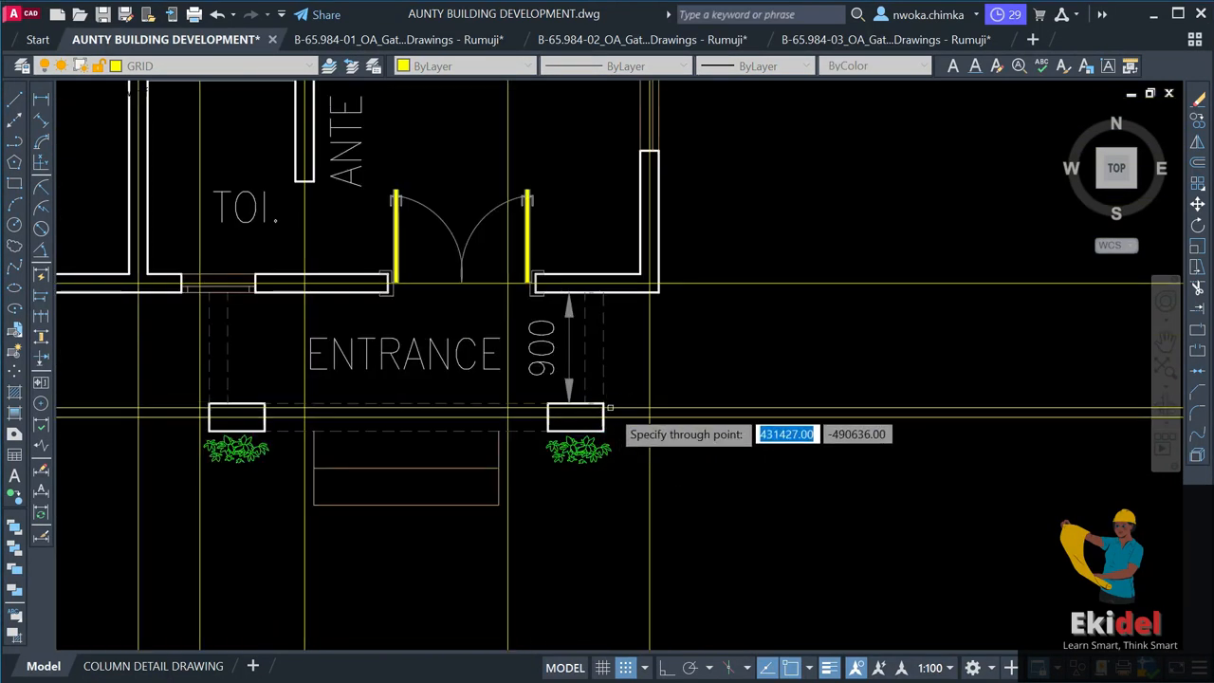
key("Return")
Draw vertical construction lines through the top-edge midpoints of the west and east entrance columns.
type("XL")
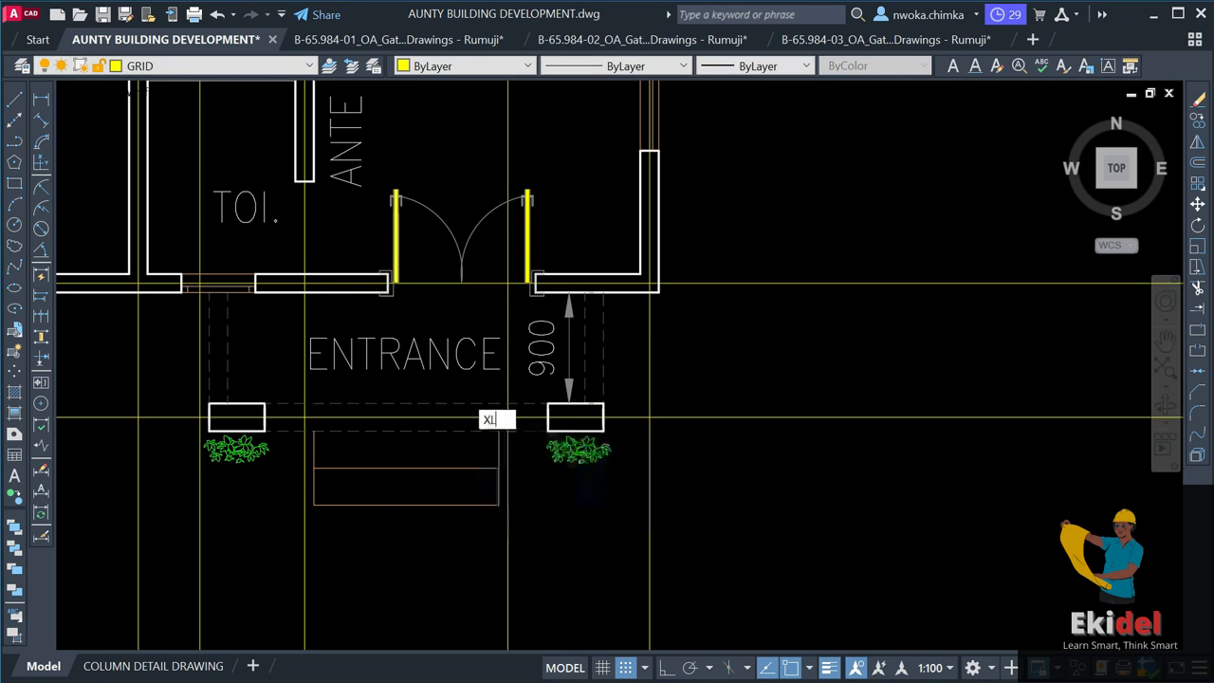
key("Return")
type("V")
key("Return")
scroll(225, 409, "up", 2)
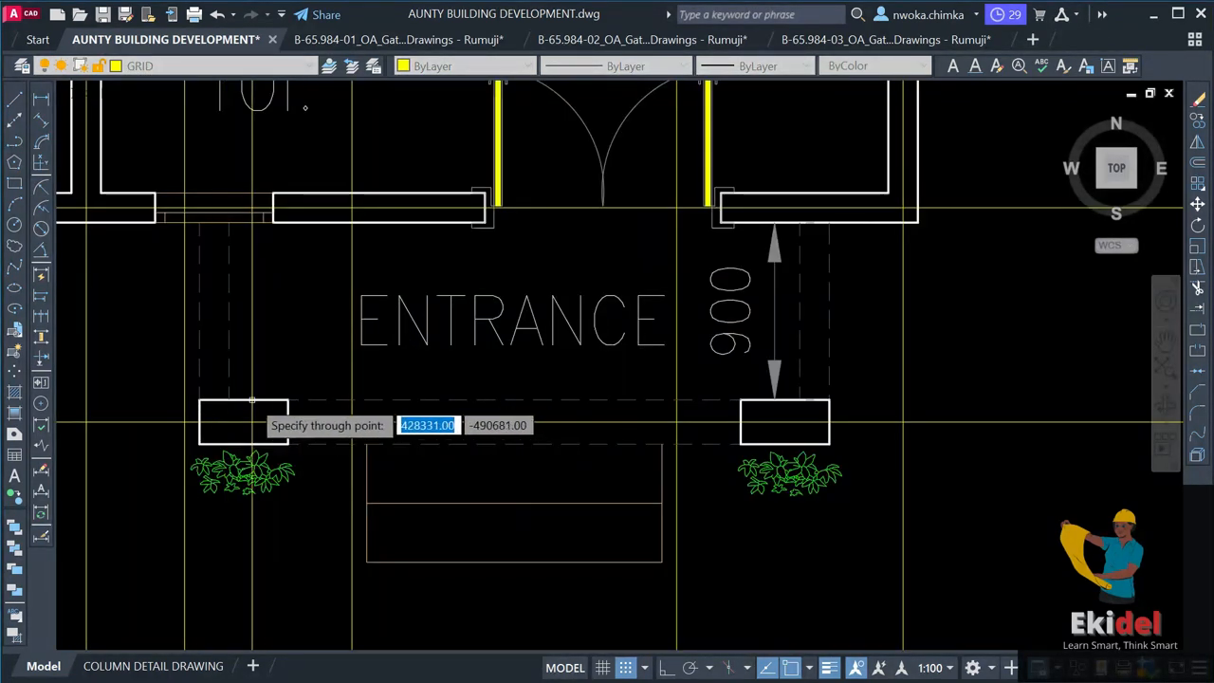
scroll(784, 398, "up", 2)
left_click(784, 398)
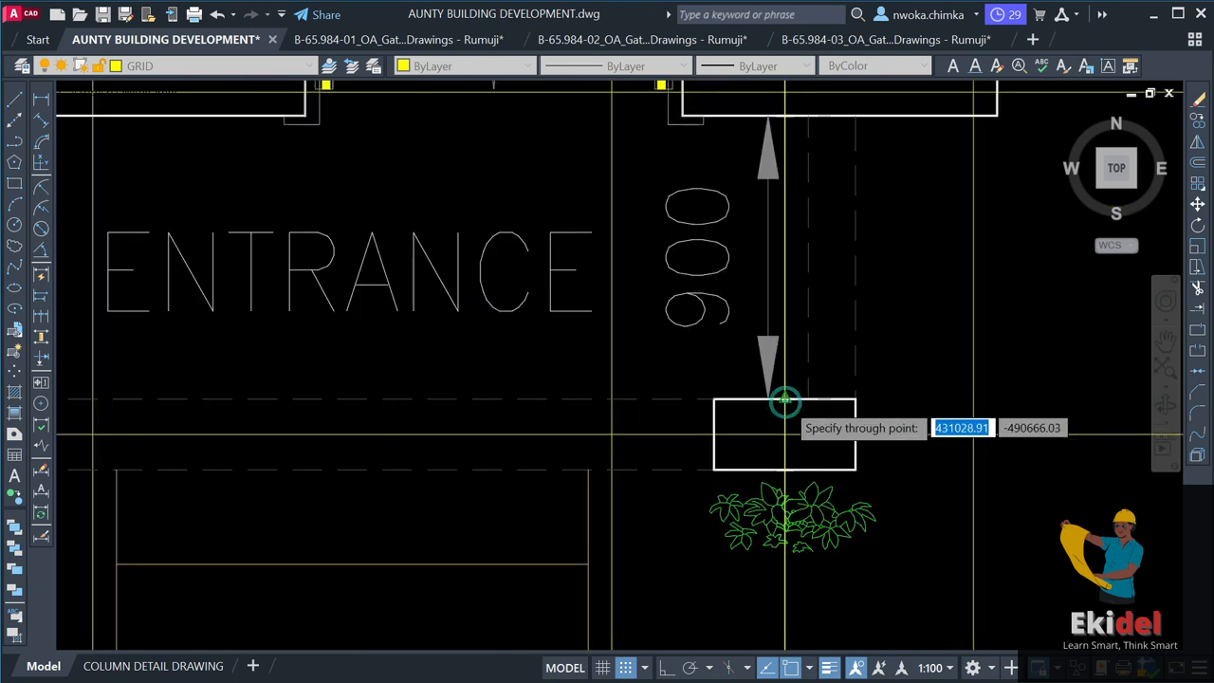
key("Return")
key("Escape")
Examine the grid line layout across the whole ground floor plan, from the entrance up to the north bedrooms.
scroll(631, 401, "down", 6)
scroll(569, 448, "down", 2)
middle_click_drag(586, 405, 599, 483)
scroll(569, 421, "down", 2)
middle_click_drag(568, 366, 568, 476)
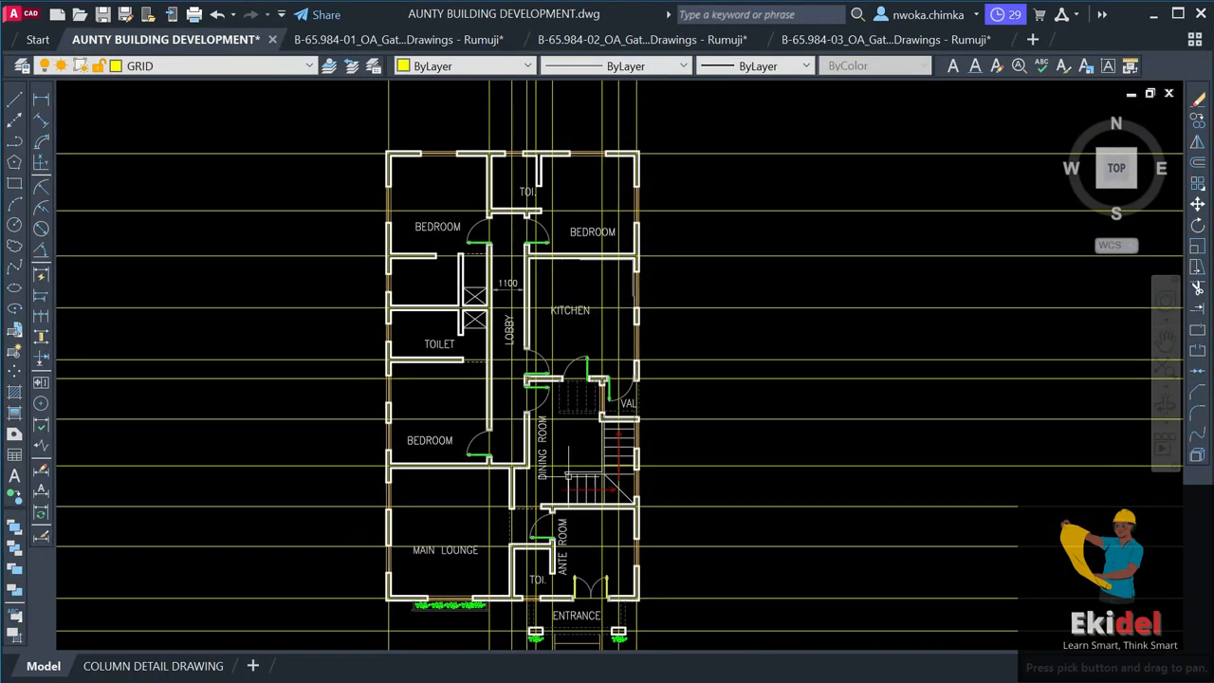
scroll(520, 344, "up", 2)
middle_click_drag(549, 303, 566, 407)
scroll(512, 322, "down", 2)
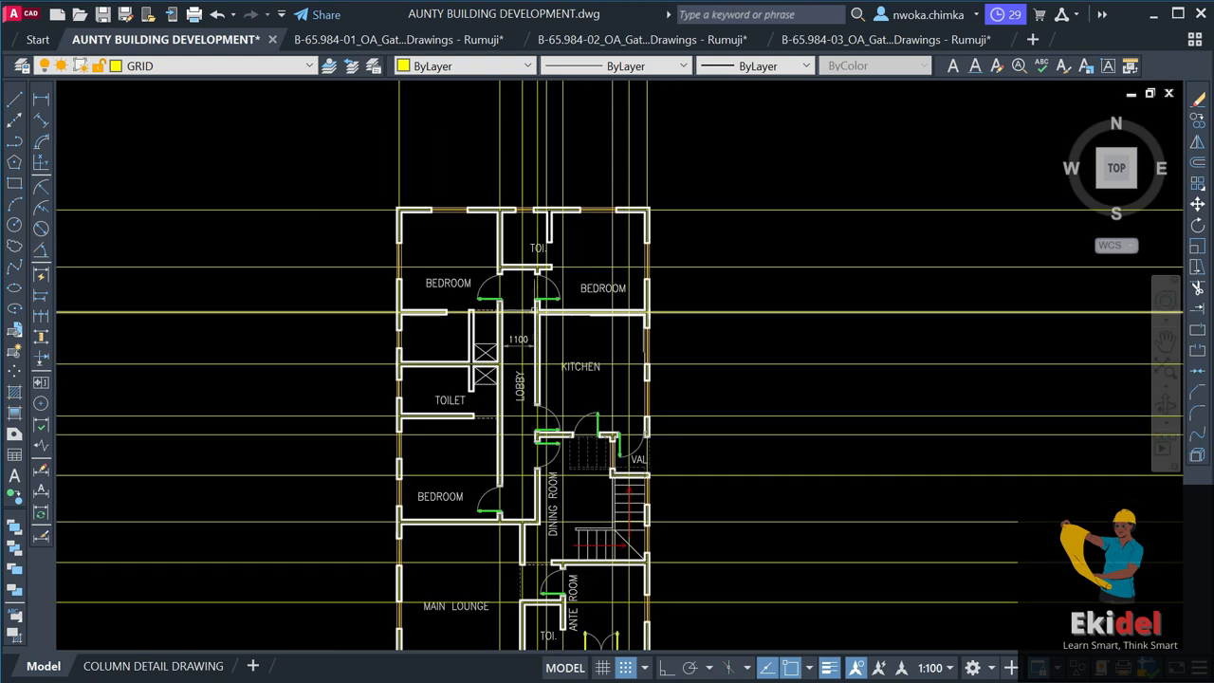
scroll(485, 346, "up", 2)
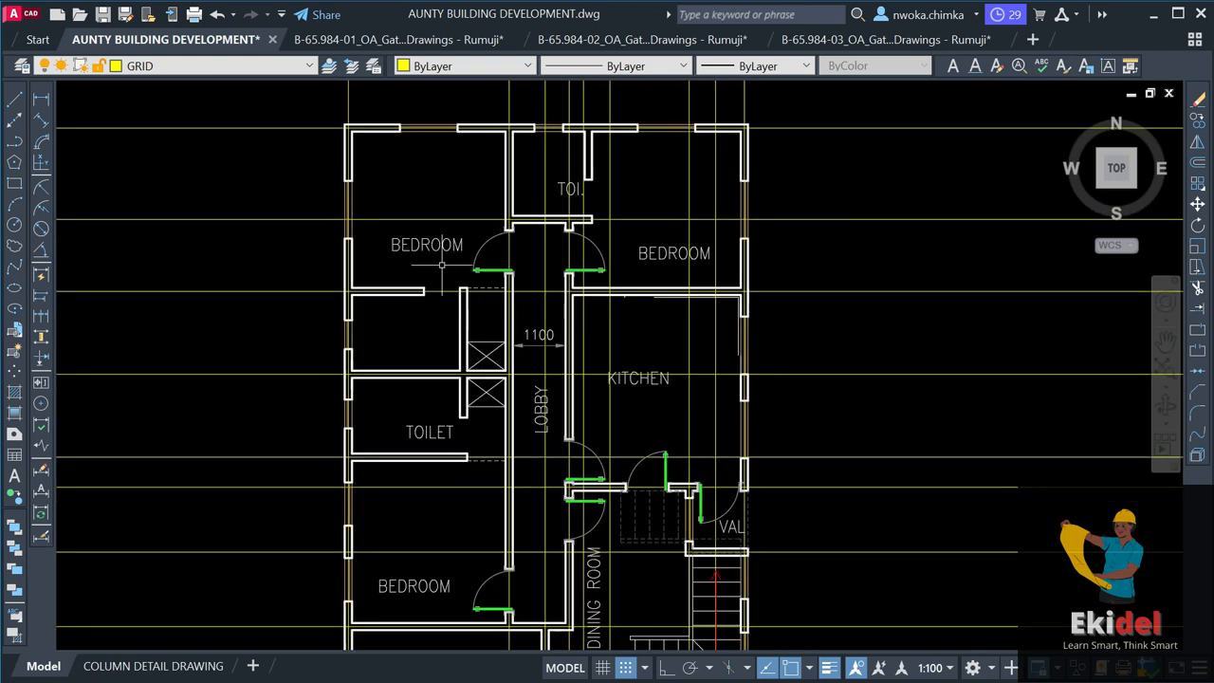
scroll(711, 263, "down", 2)
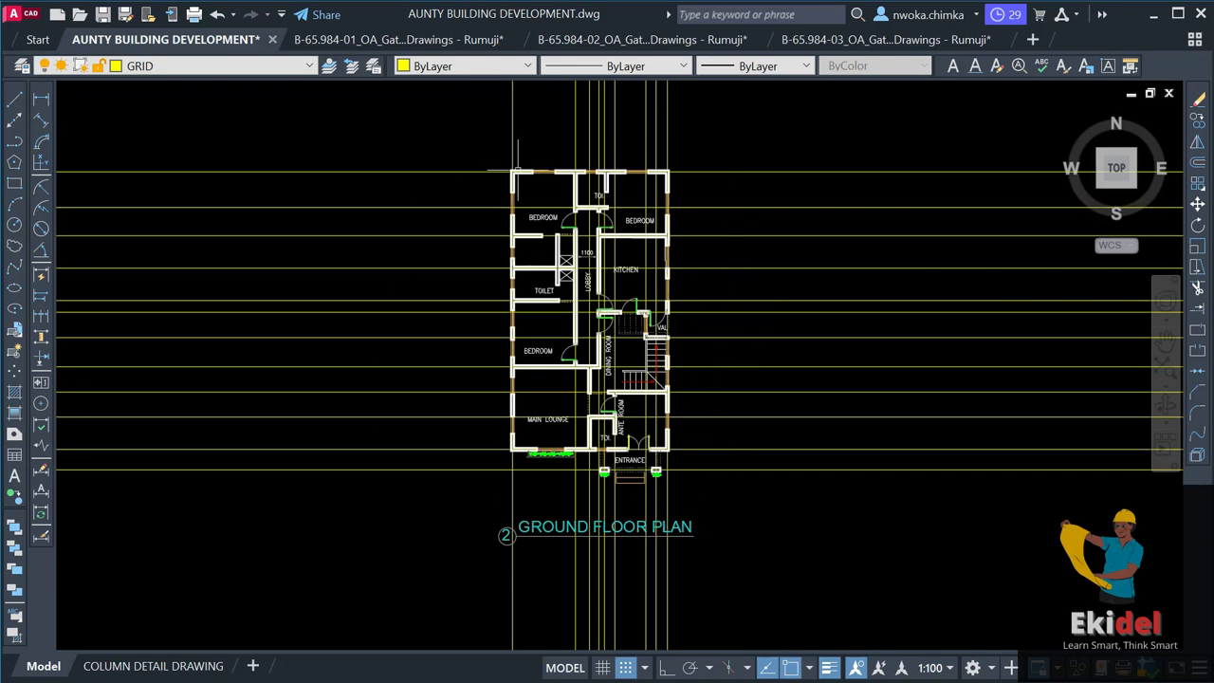
Draw a rectangle about 11194 by 18123 around the ground floor plan as a trimming boundary for the grid lines.
left_click(15, 184)
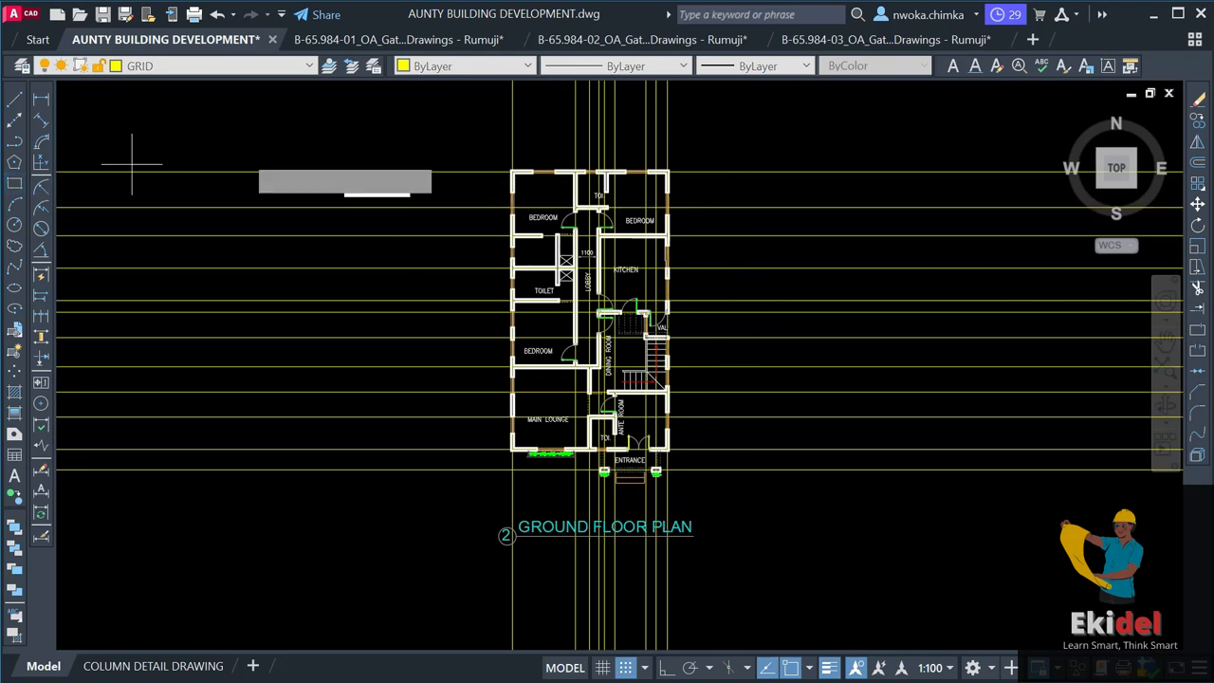
scroll(462, 151, "up", 2)
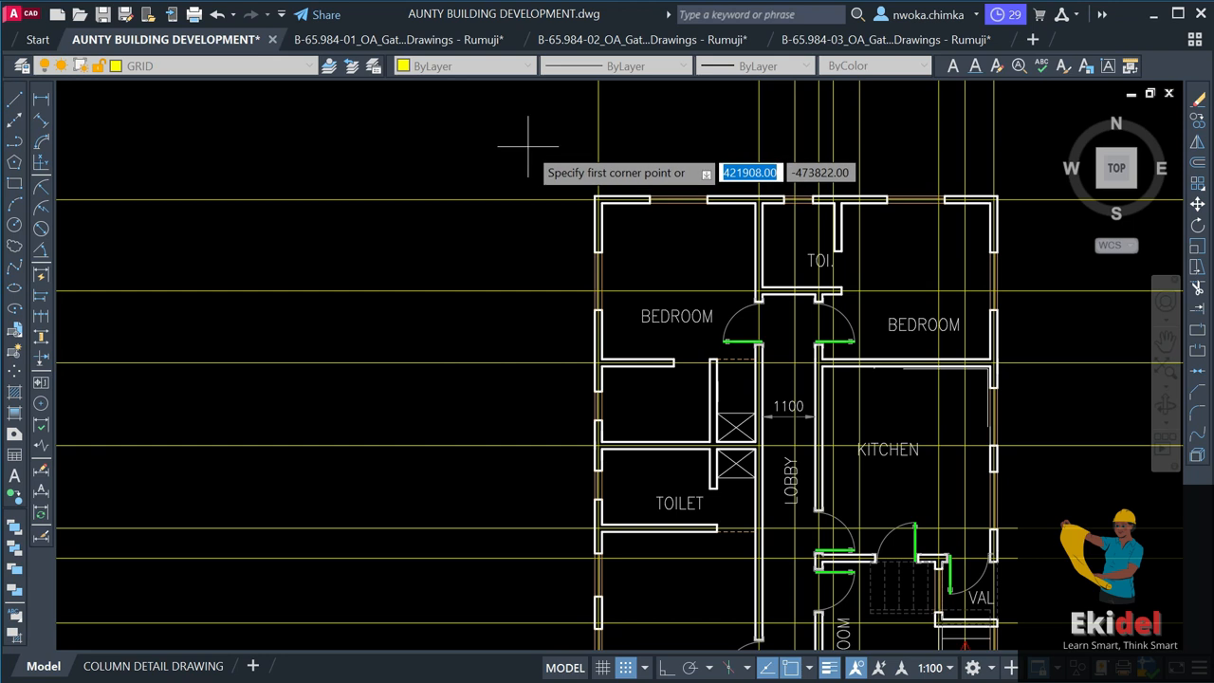
left_click(531, 150)
scroll(531, 149, "down", 2)
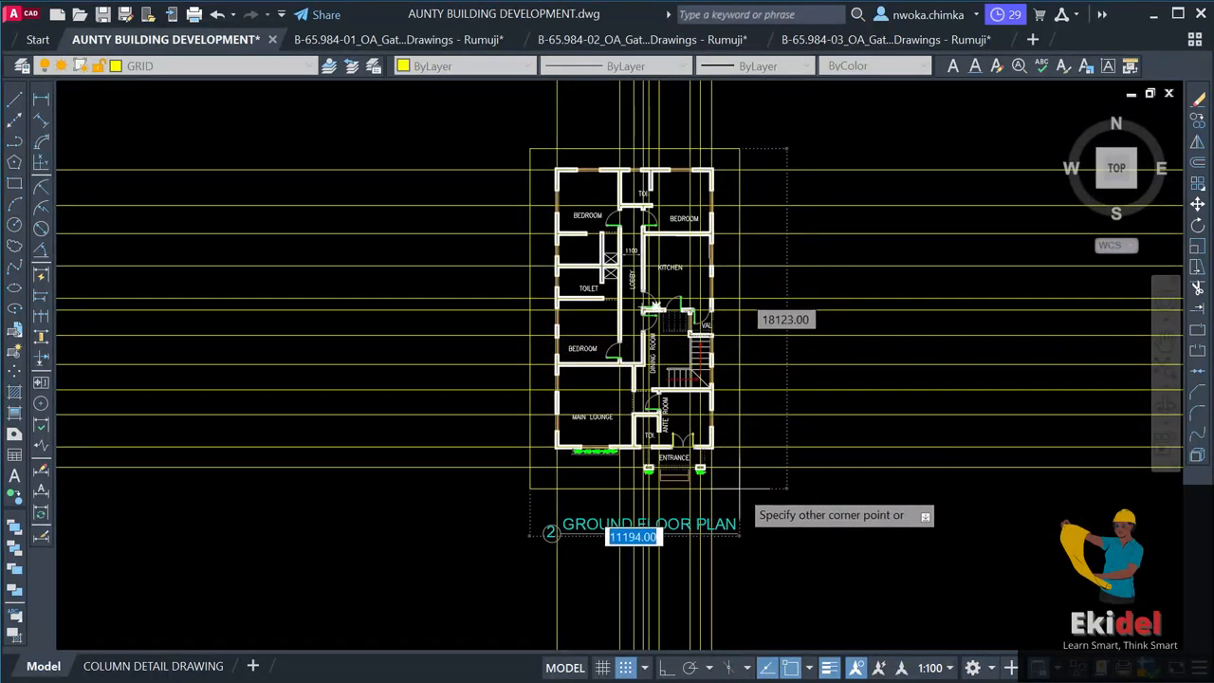
left_click(739, 488)
Trim the vertical grid lines north of the boundary rectangle with a fence across them.
scroll(786, 284, "down", 6)
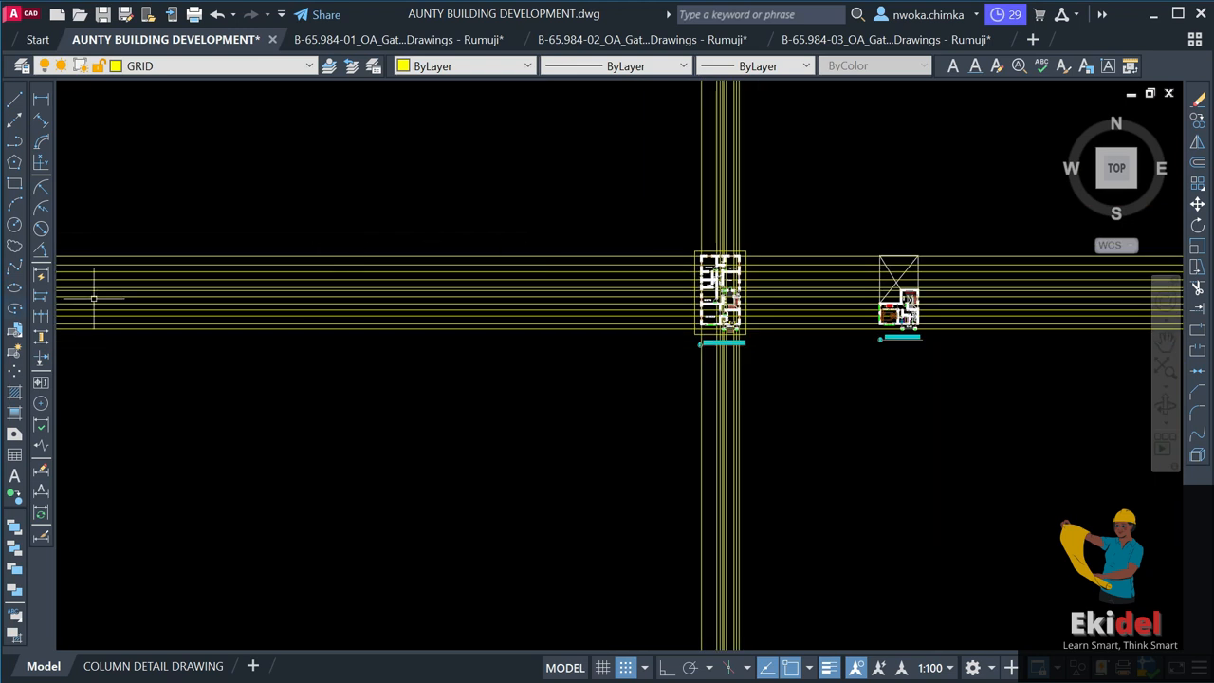
scroll(776, 272, "down", 5)
scroll(749, 279, "up", 8)
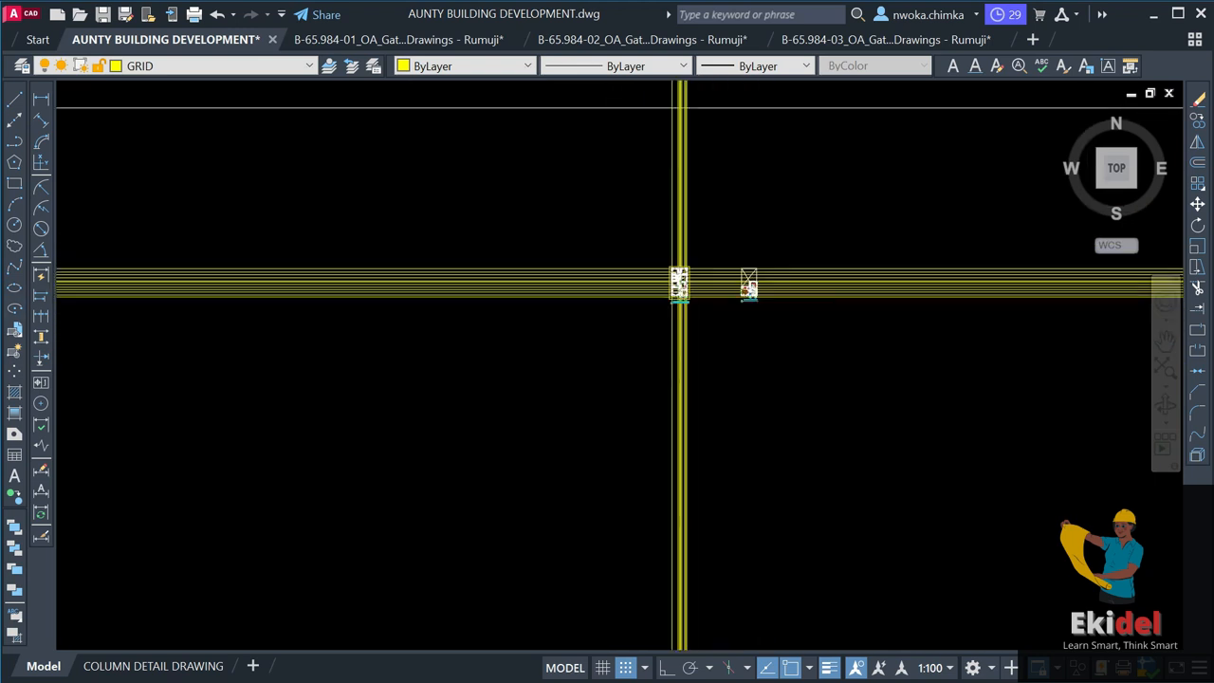
left_click(404, 230)
key("Return")
left_click(841, 112)
left_click(316, 130)
Trim the remaining grid lines outside the boundary rectangle on its west, south and east sides.
scroll(322, 134, "down", 3)
left_click(292, 332)
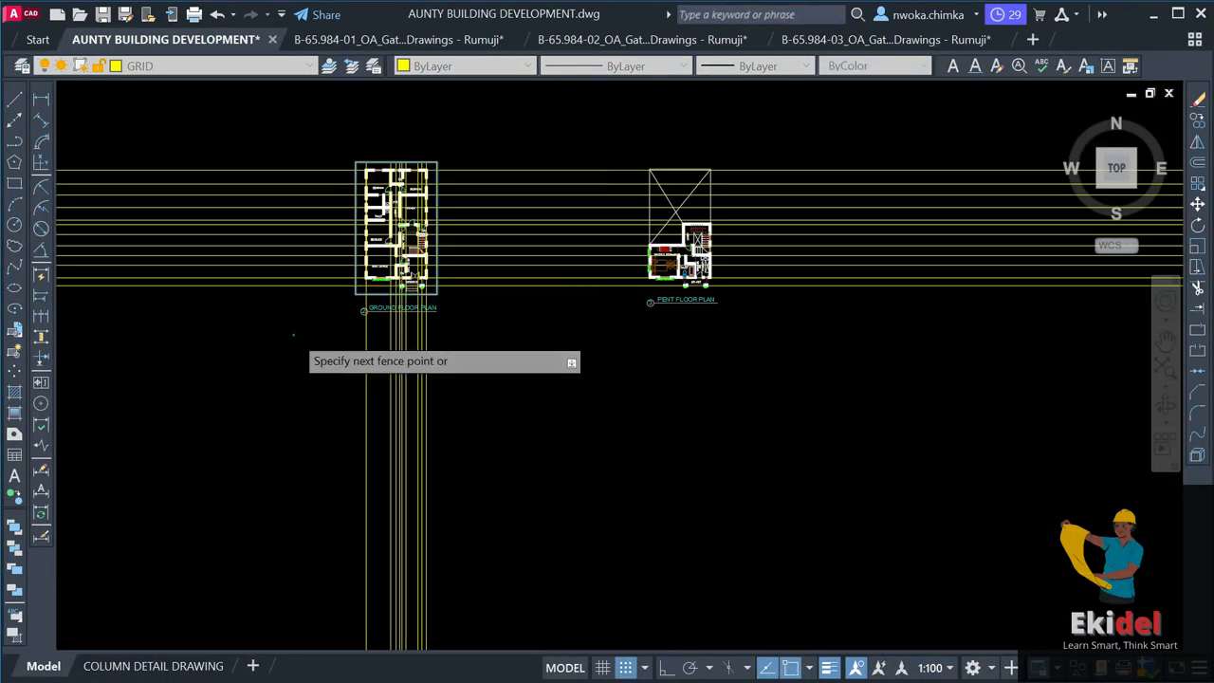
left_click(321, 156)
scroll(364, 155, "up", 3)
left_click(383, 172)
scroll(362, 427, "down", 3)
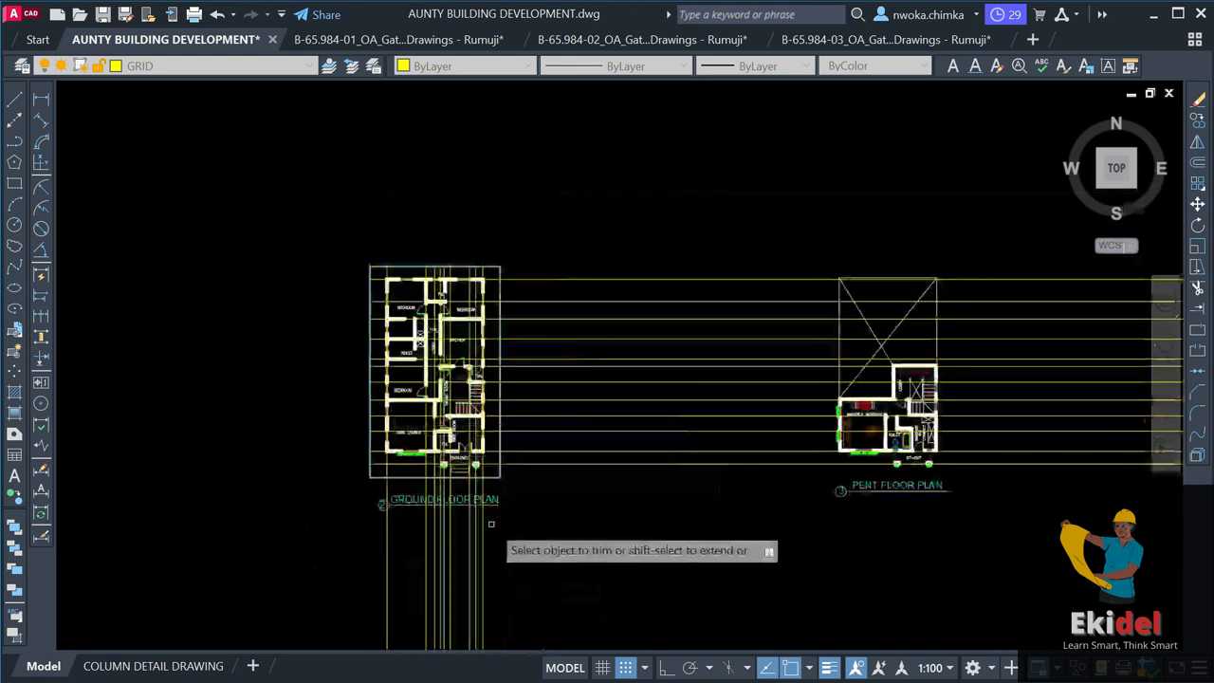
left_click(612, 523)
left_click(618, 240)
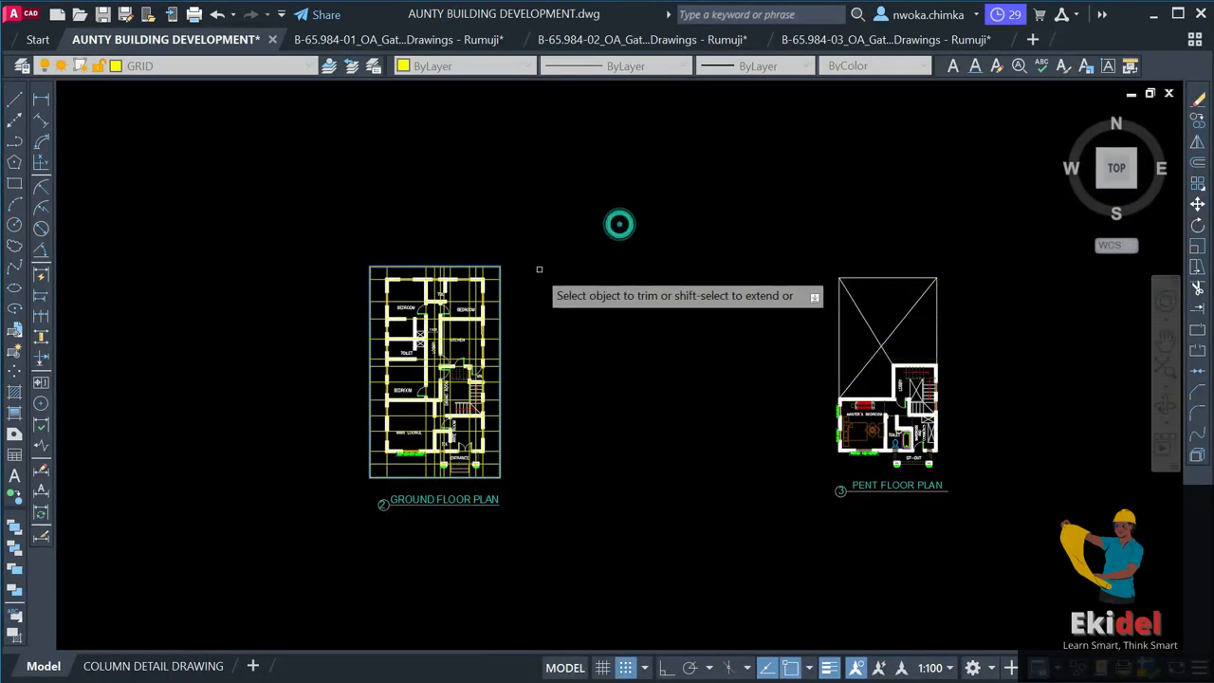
key("Escape")
Erase the boundary rectangle around the ground floor plan.
scroll(496, 254, "up", 4)
left_click(494, 265)
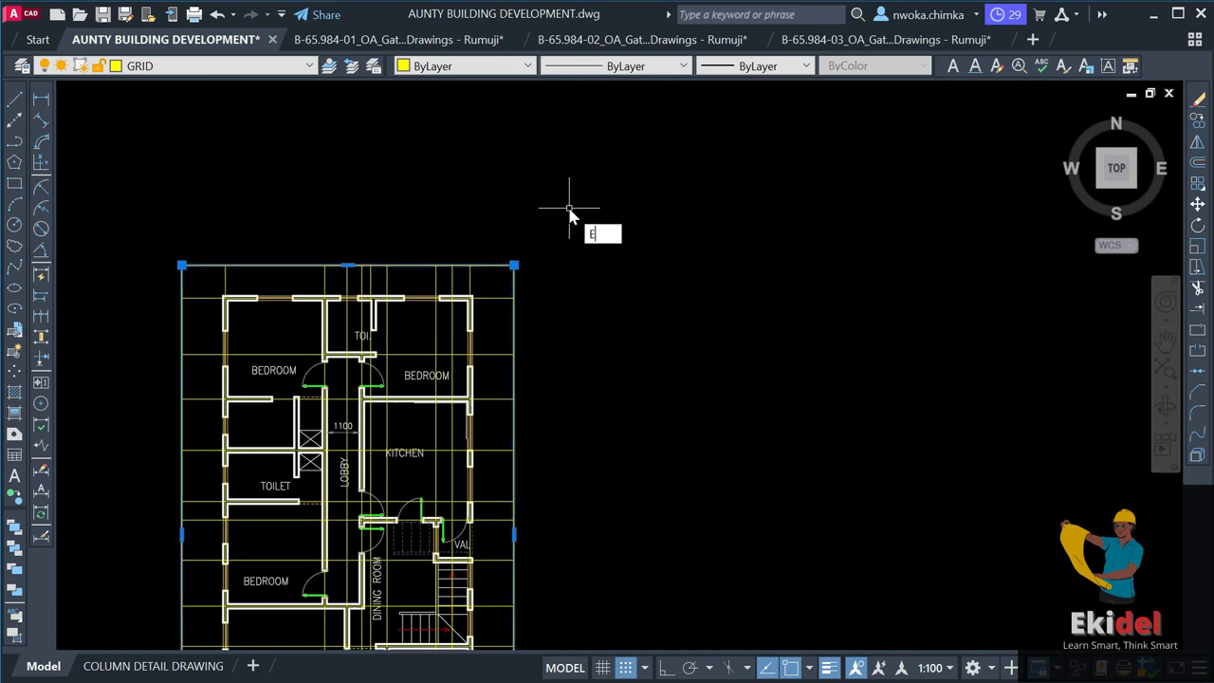
type("E")
key("Return")
Examine the trimmed grid lines over the whole ground floor plan, from the north bedrooms to the entrance.
scroll(401, 257, "down", 3)
scroll(493, 256, "up", 5)
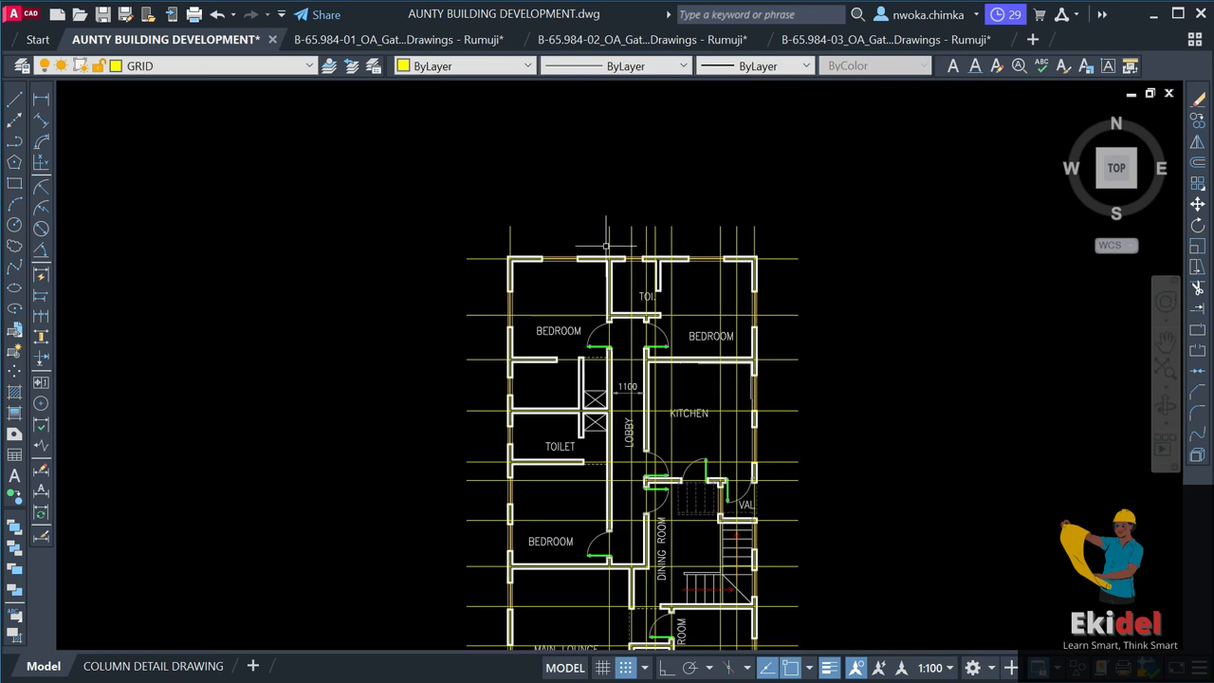
scroll(520, 248, "down", 4)
scroll(654, 287, "up", 2)
middle_click_drag(431, 387, 451, 274)
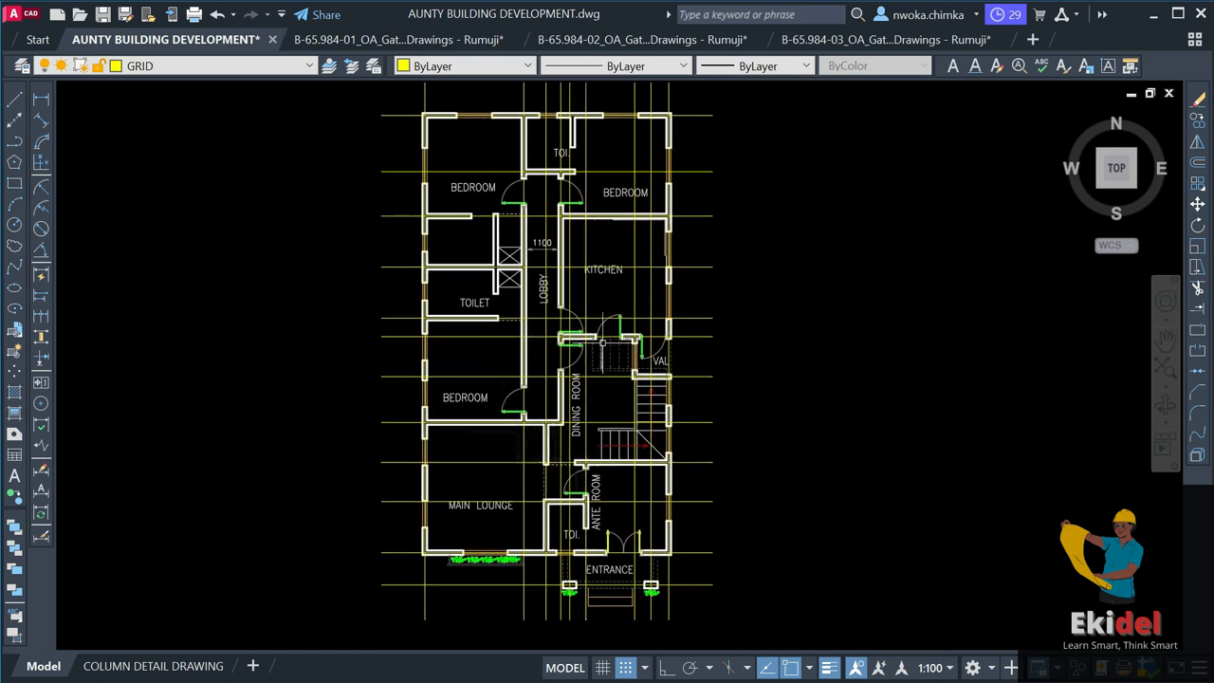
scroll(572, 353, "down", 2)
scroll(513, 536, "up", 4)
middle_click_drag(691, 359, 670, 411)
middle_click_drag(591, 214, 590, 334)
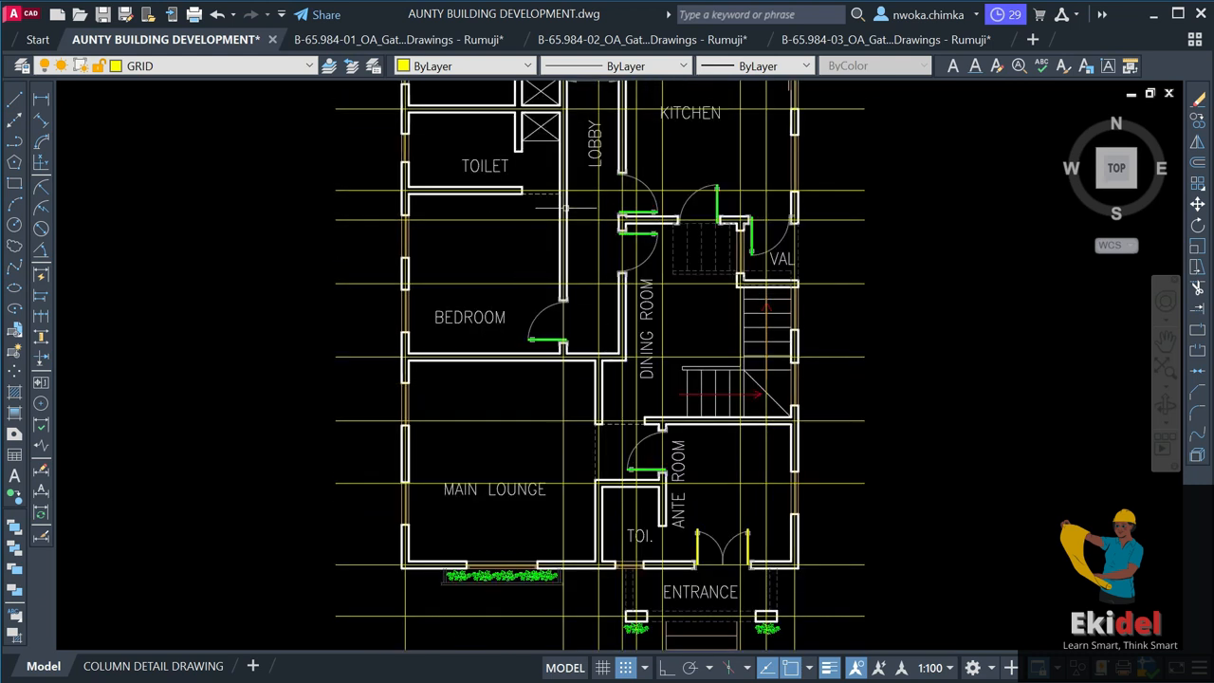
Make COLUMN the current layer.
left_click(278, 67)
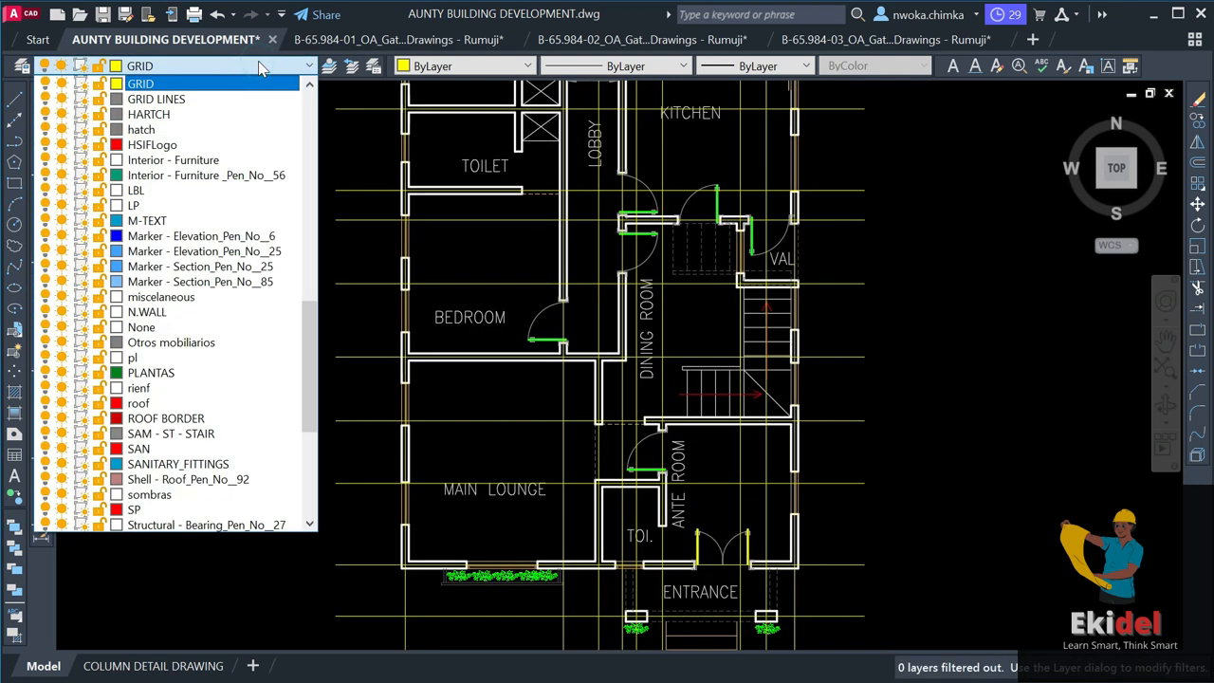
scroll(184, 320, "up", 4)
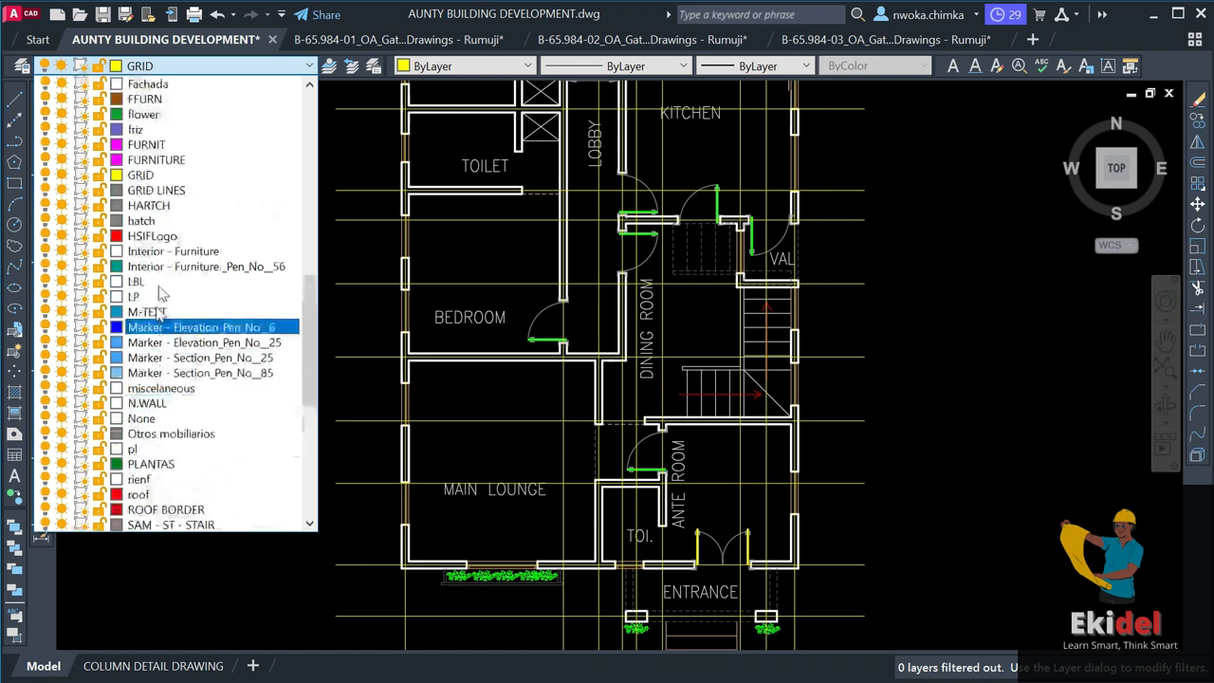
scroll(183, 197, "up", 4)
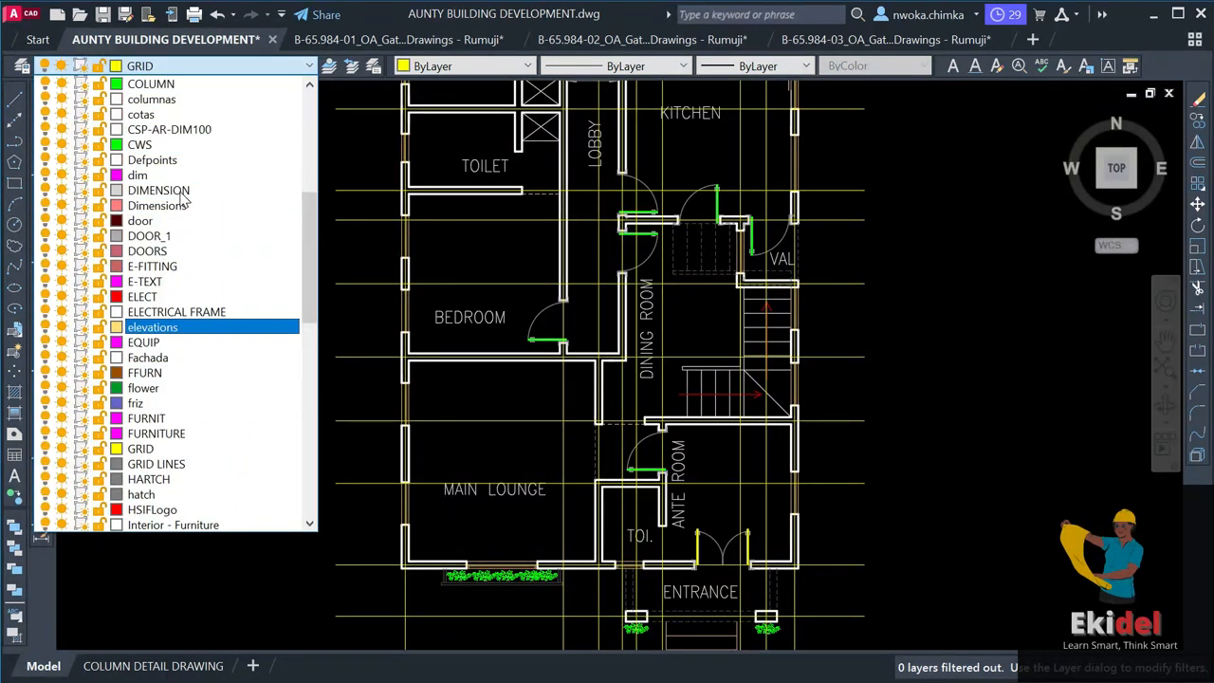
left_click(152, 103)
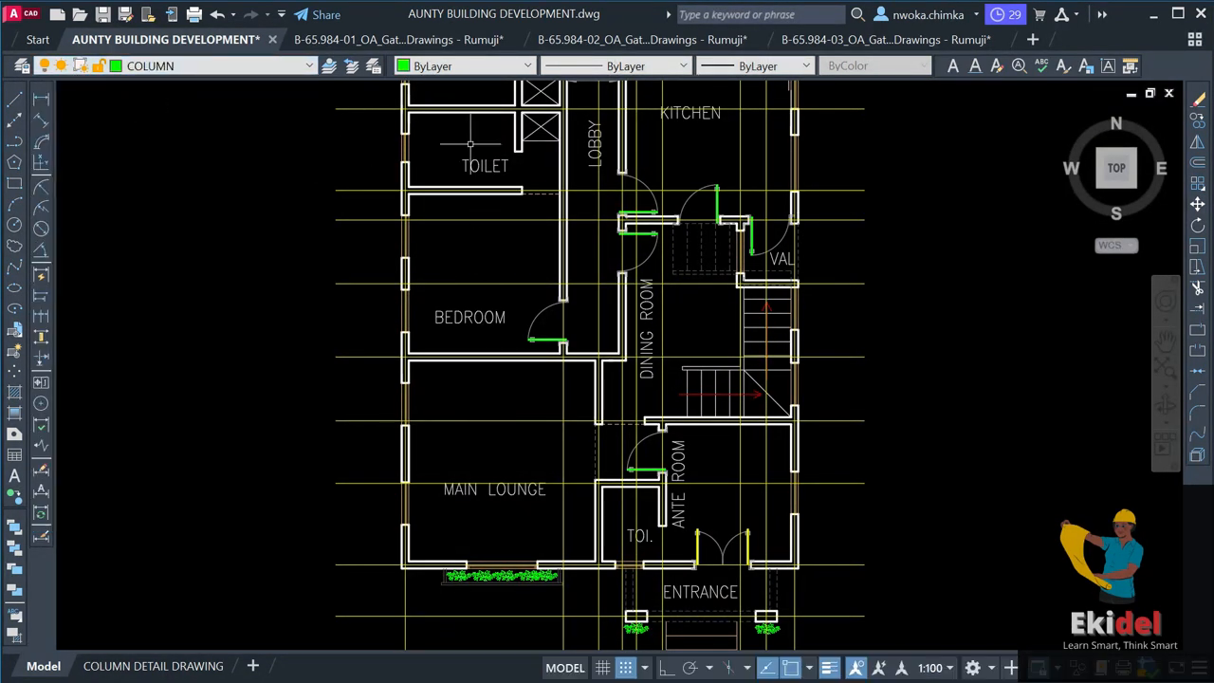
Examine the two entrance columns on the ground floor plan and on the front elevation, from their bases to the balcony.
scroll(580, 285, "down", 9)
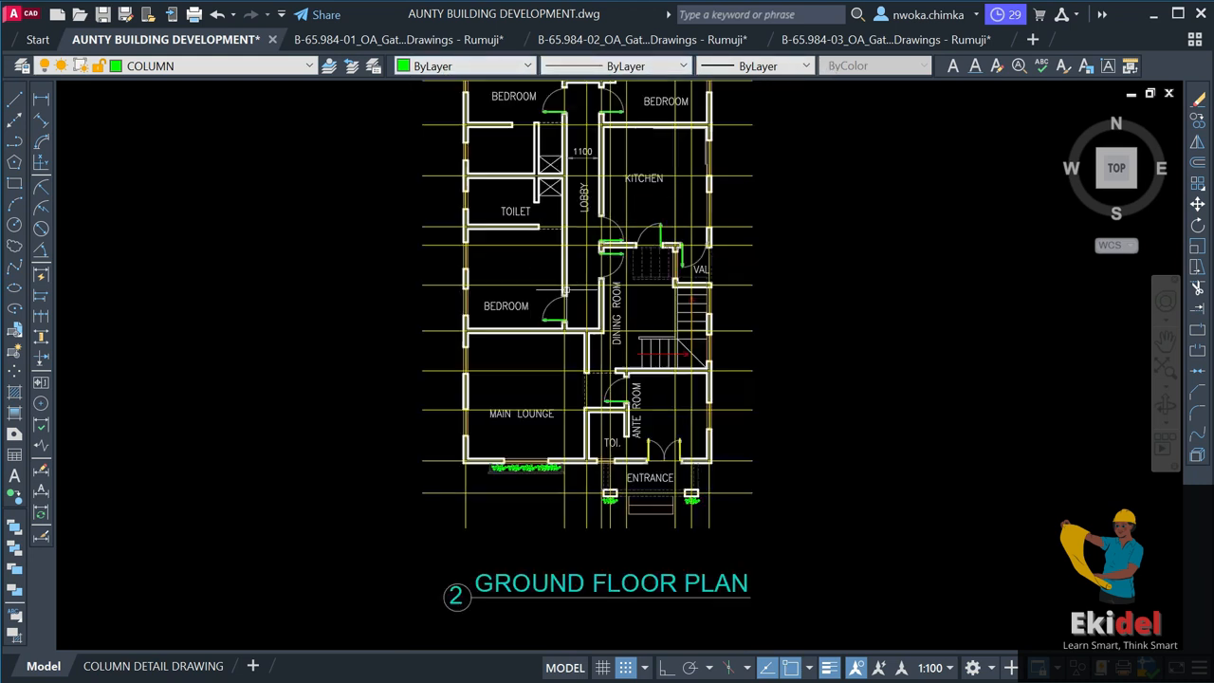
scroll(598, 331, "up", 6)
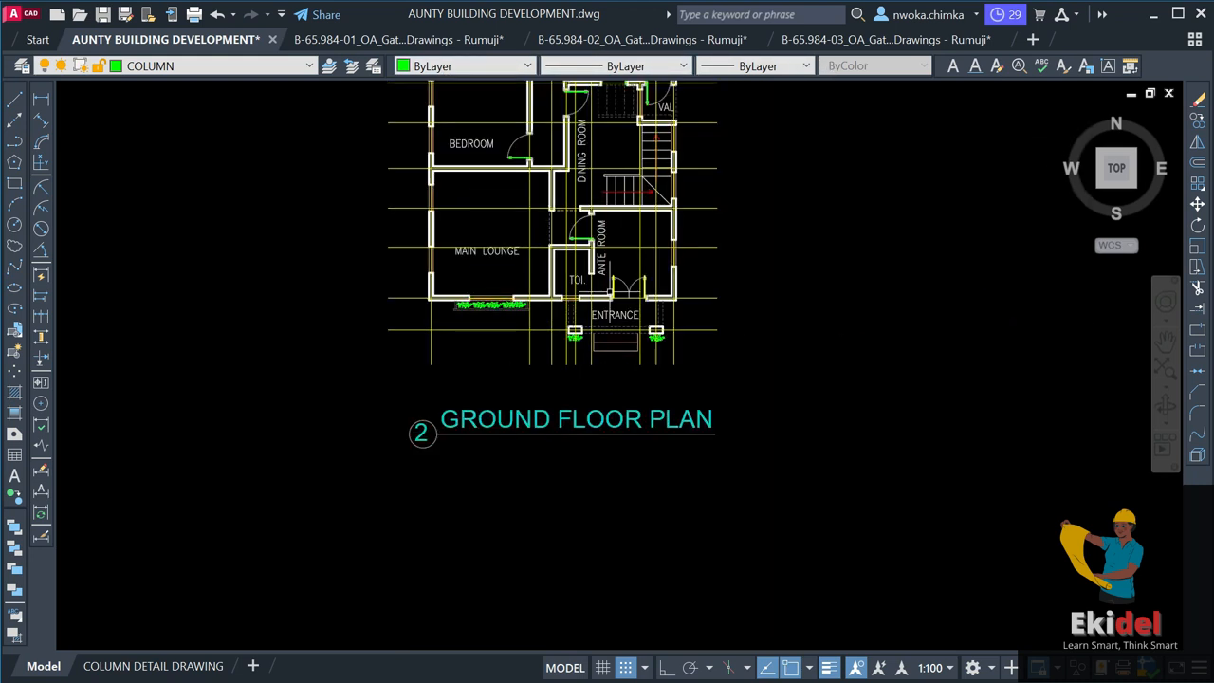
scroll(573, 346, "up", 6)
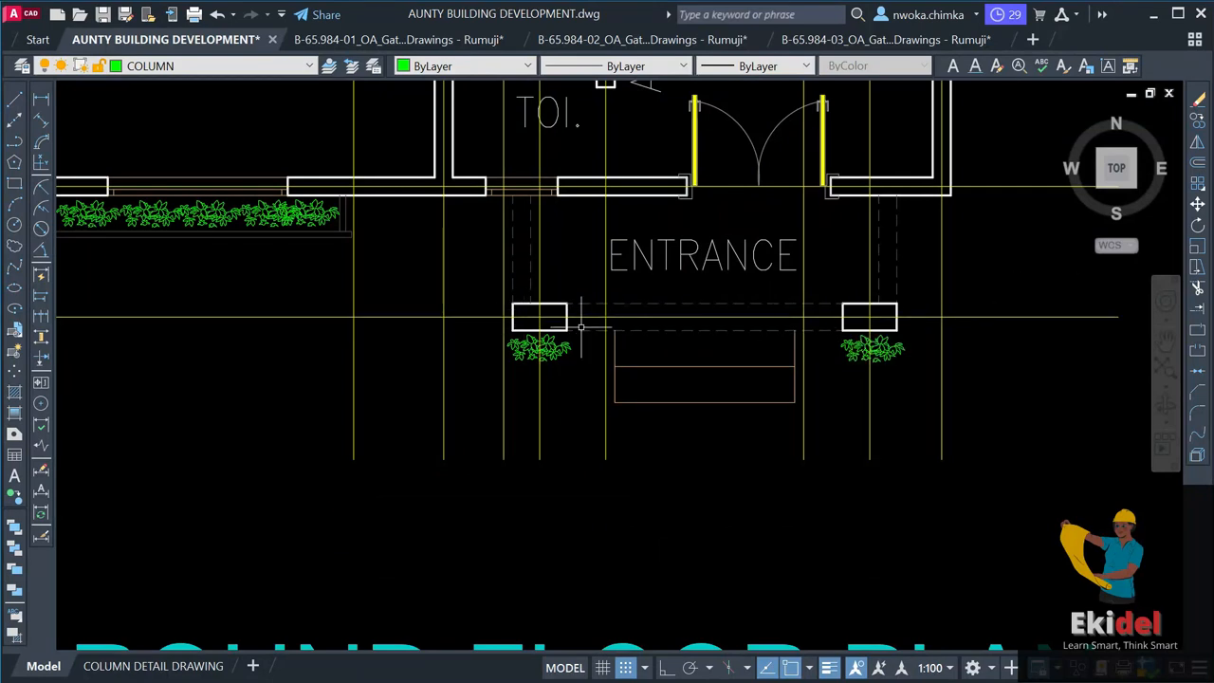
scroll(681, 334, "down", 10)
middle_click_drag(677, 333, 645, 528)
scroll(644, 528, "down", 3)
scroll(664, 427, "down", 4)
scroll(654, 322, "up", 6)
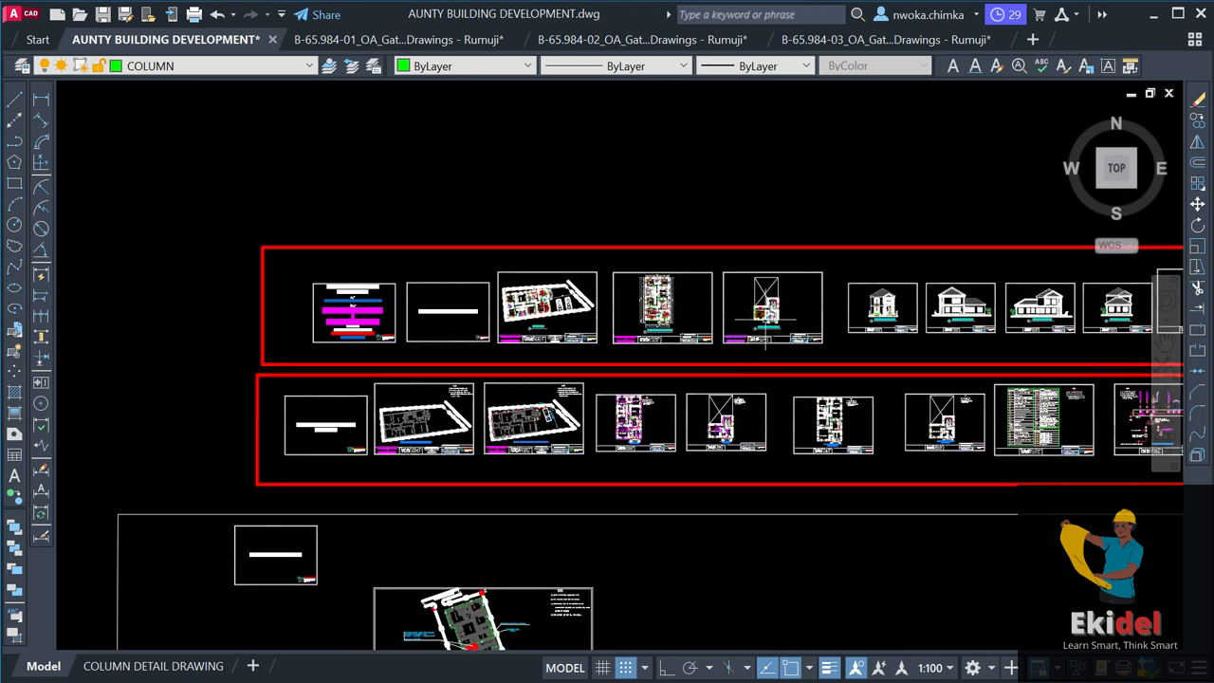
scroll(776, 294, "up", 8)
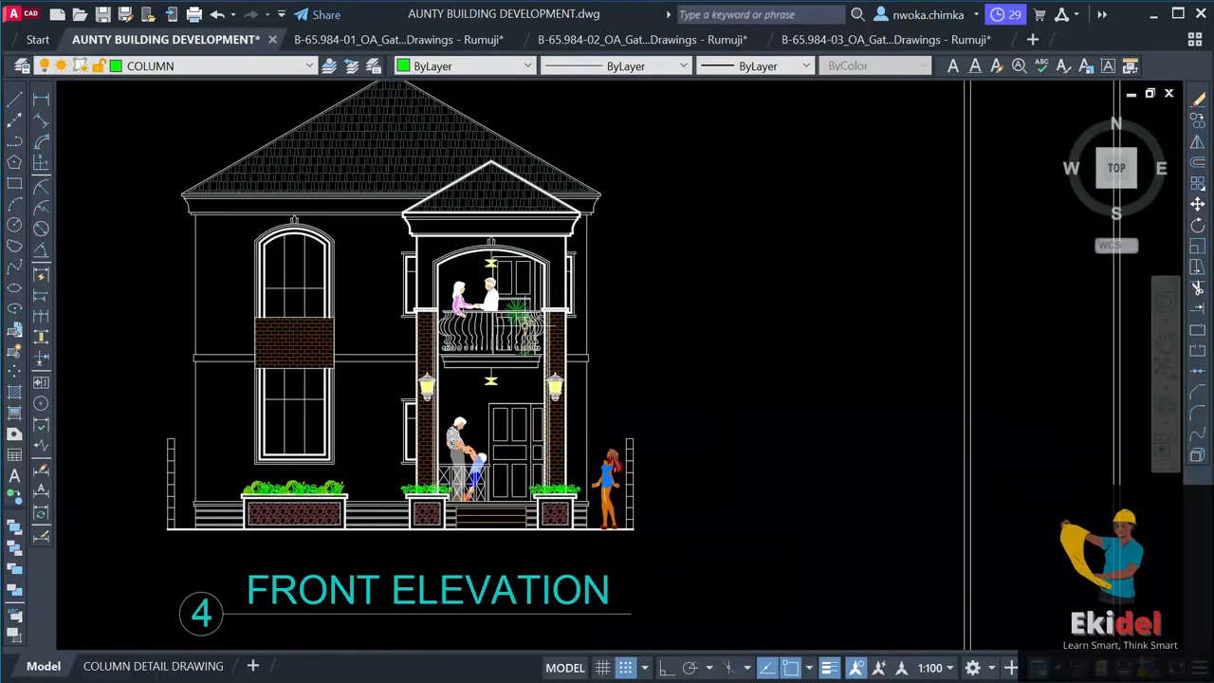
scroll(419, 370, "up", 2)
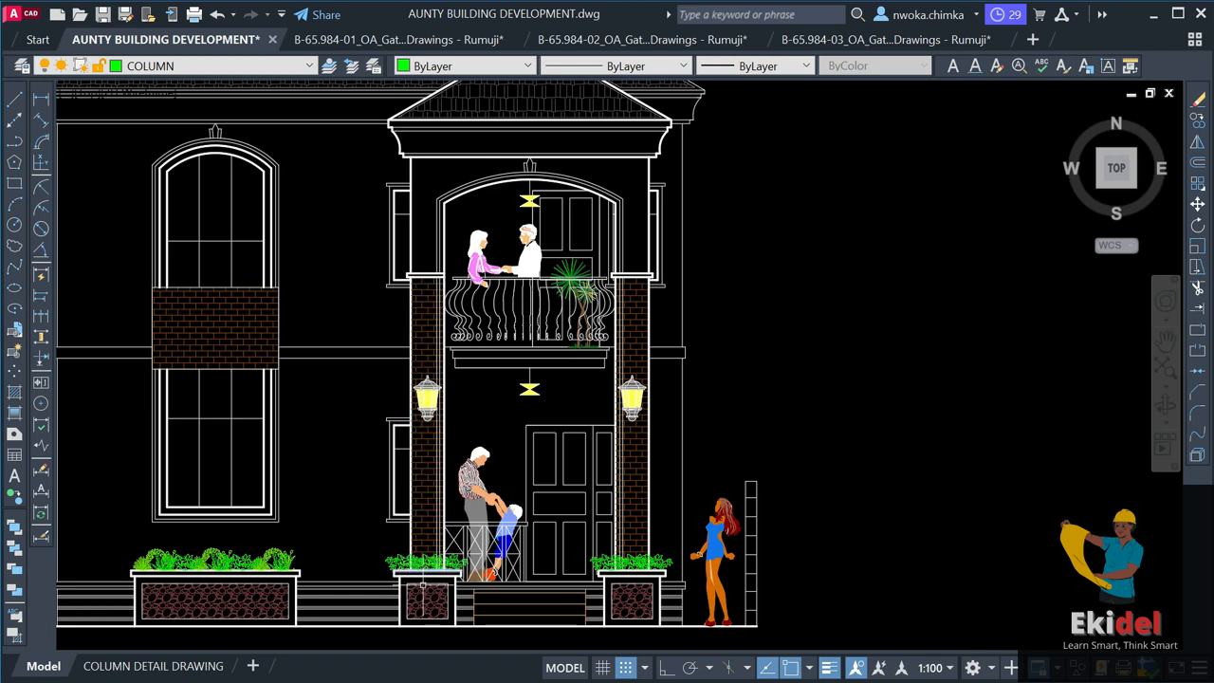
scroll(417, 403, "up", 2)
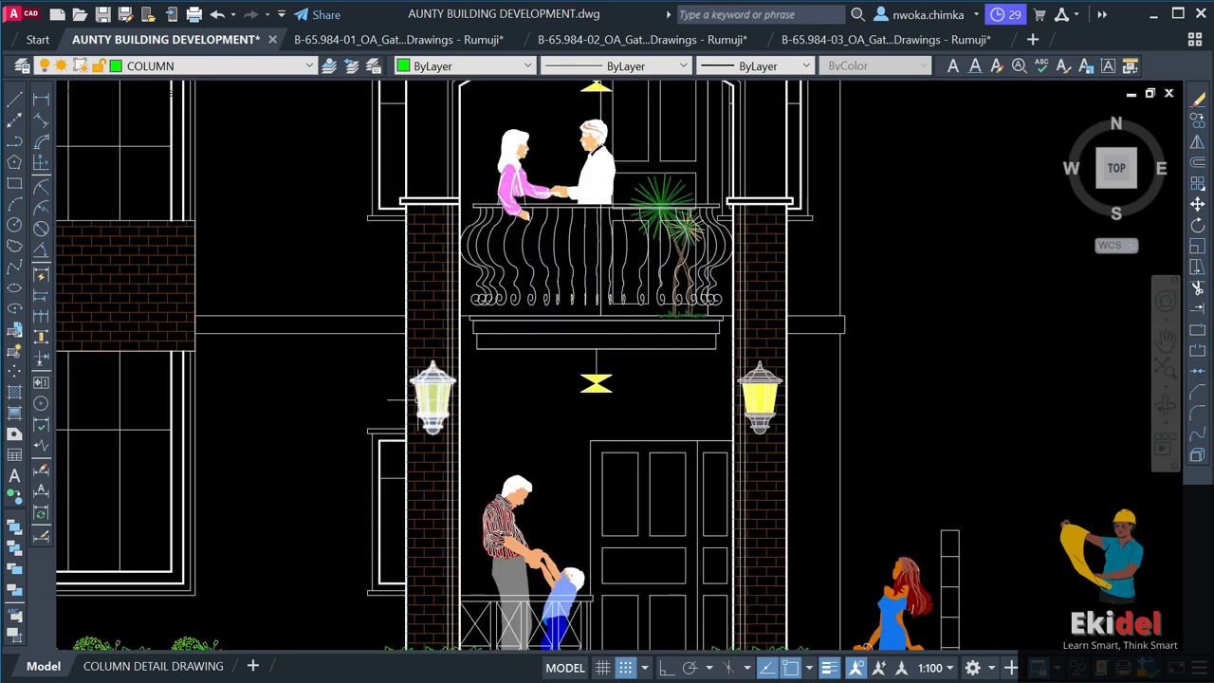
scroll(569, 408, "down", 6)
scroll(420, 536, "up", 6)
scroll(420, 536, "down", 1)
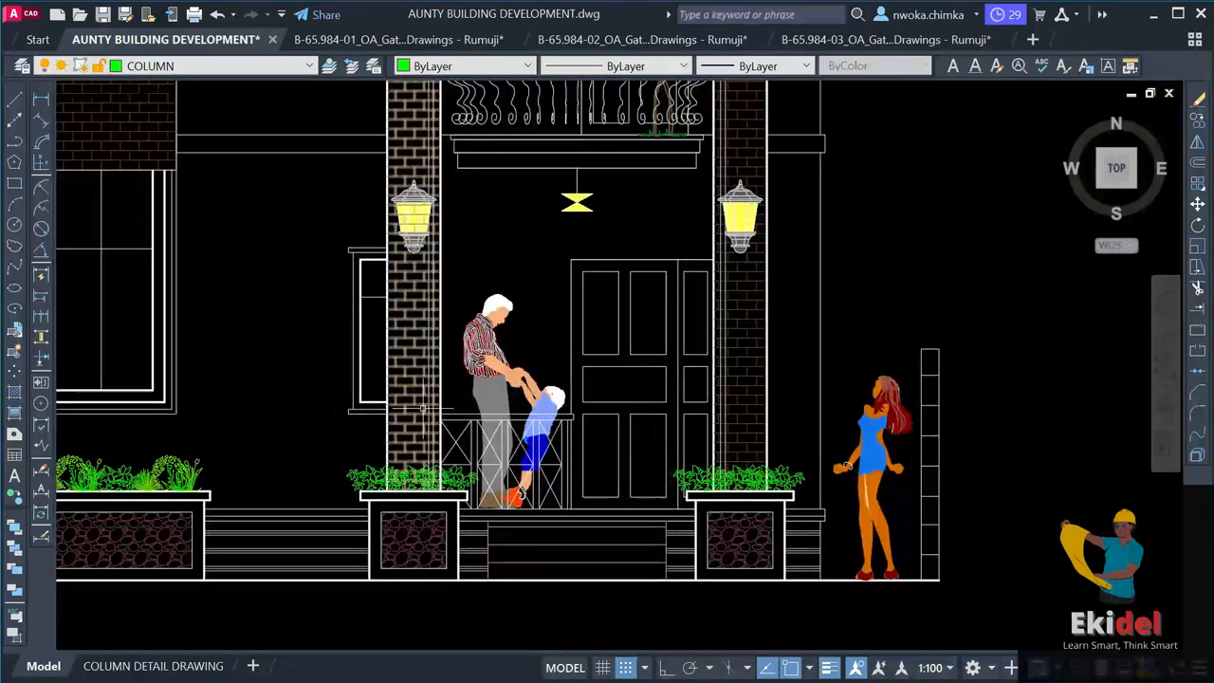
scroll(423, 440, "down", 2)
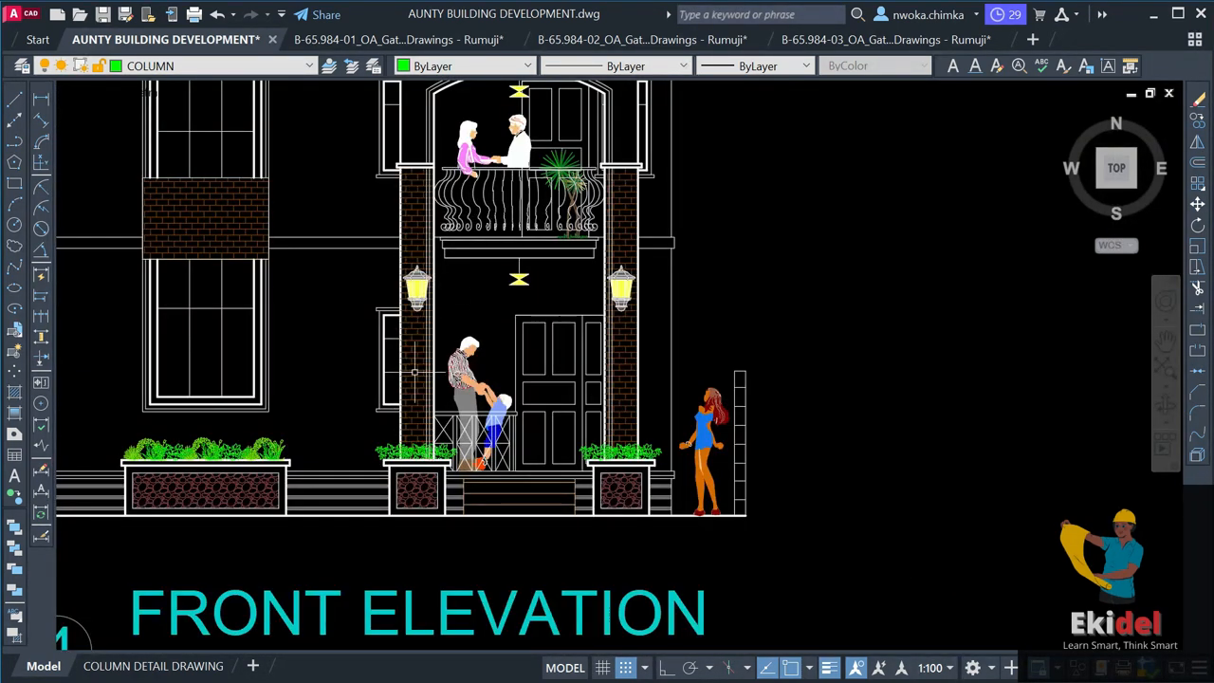
scroll(415, 372, "up", 2)
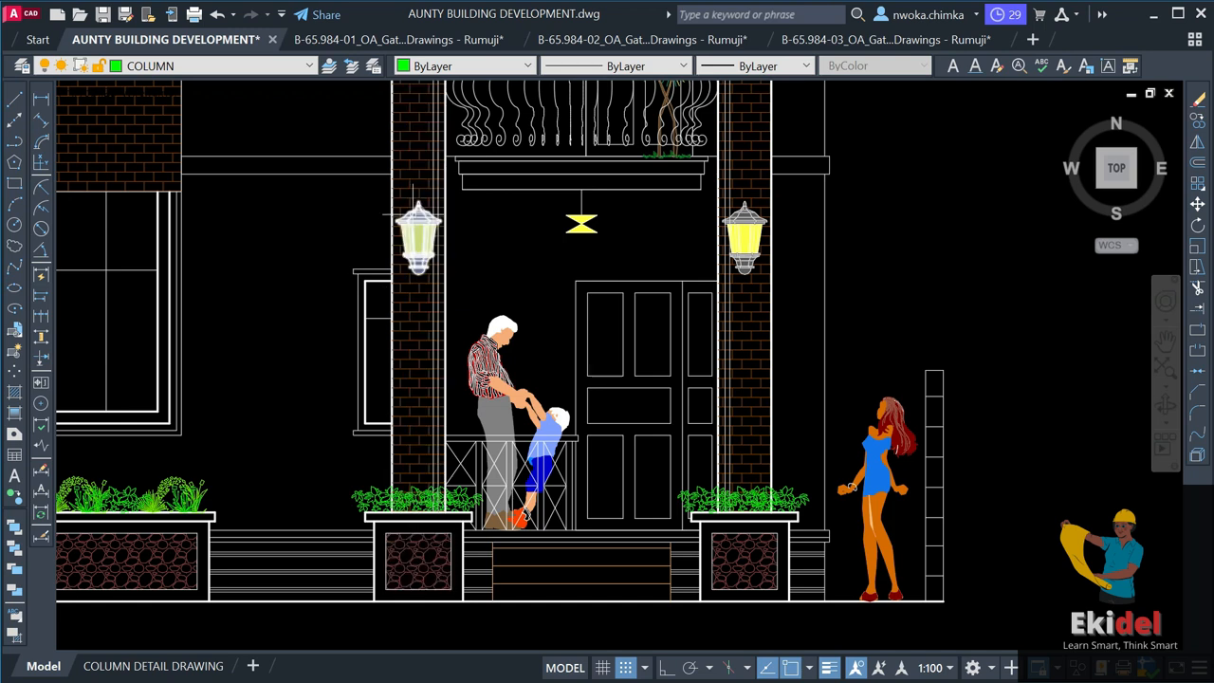
scroll(424, 431, "up", 2)
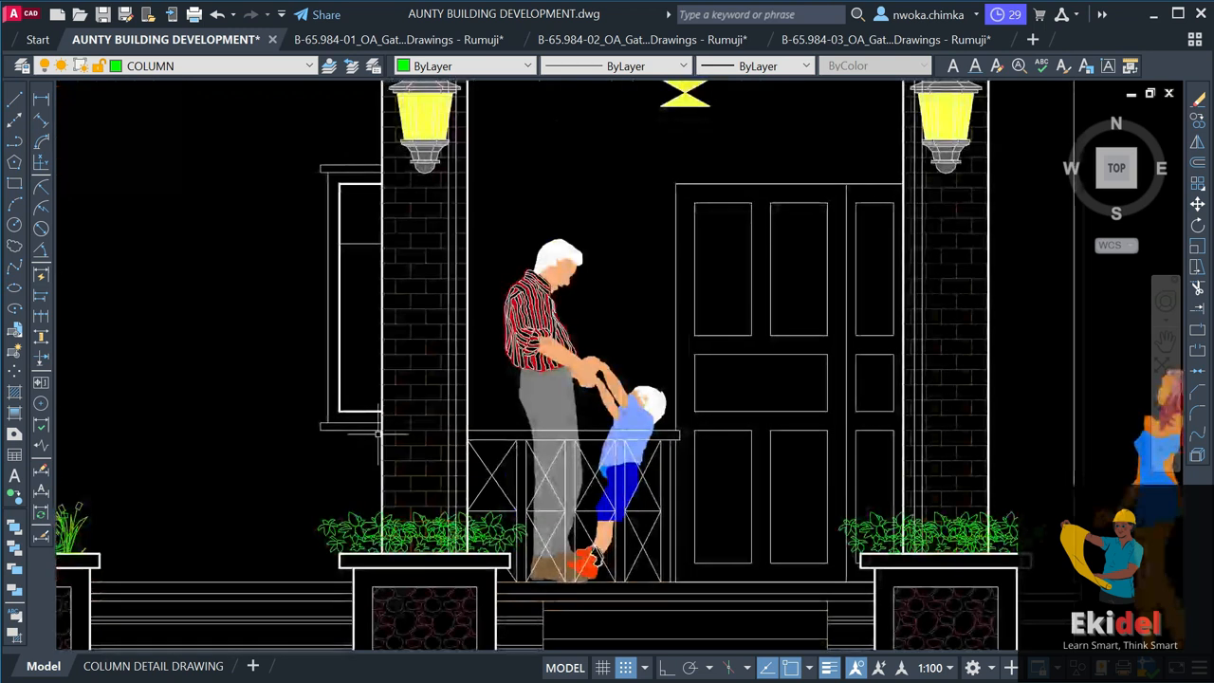
Measure the north-south depth of the west entrance column on the ground floor plan with a temporary linear dimension.
scroll(497, 440, "down", 10)
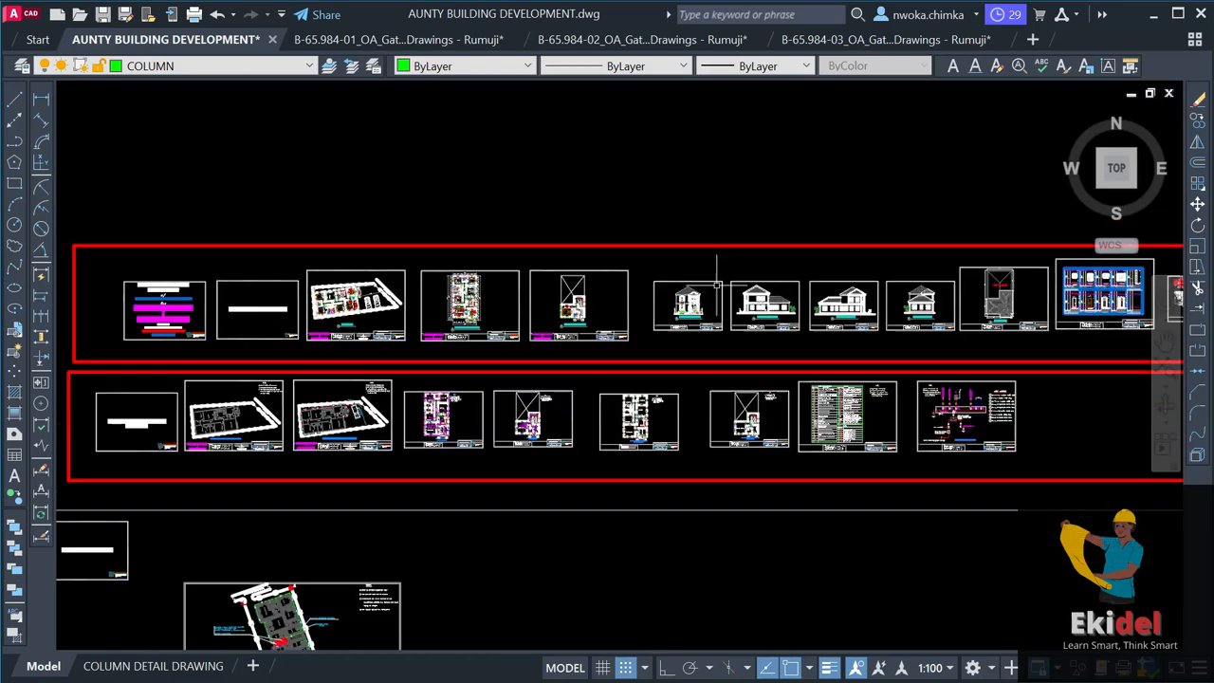
scroll(602, 449, "up", 3)
scroll(602, 446, "down", 7)
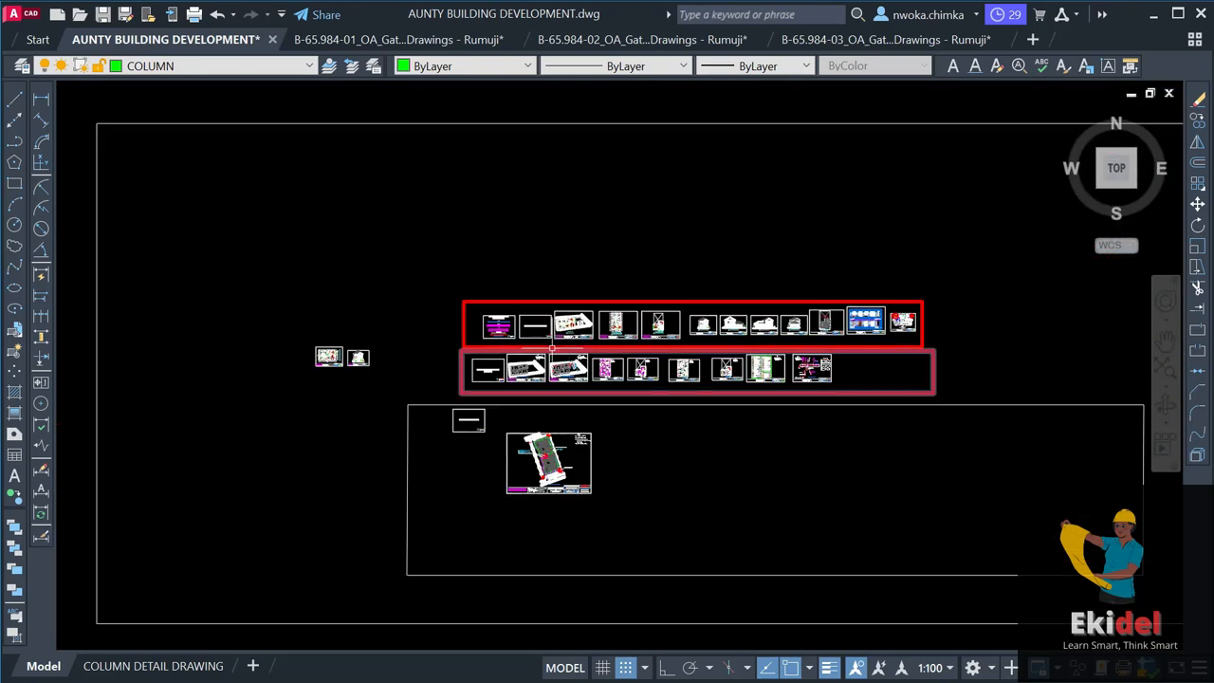
scroll(615, 531, "up", 4)
scroll(615, 531, "up", 8)
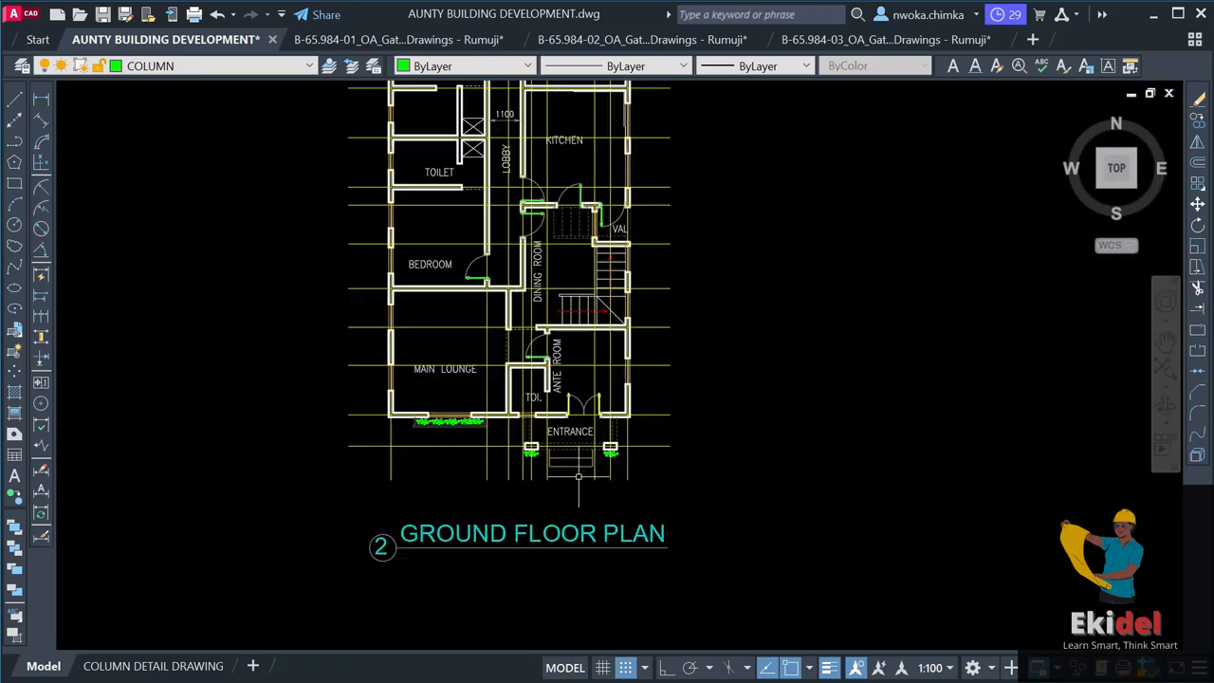
scroll(535, 457, "up", 2)
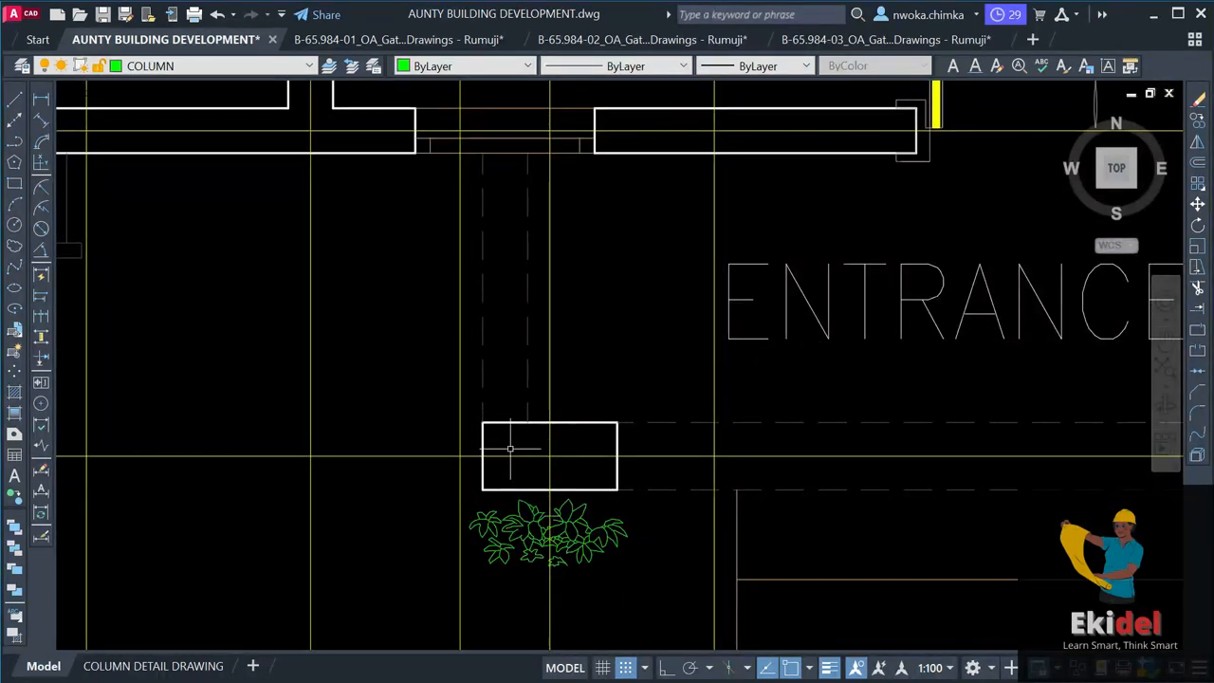
left_click(40, 104)
scroll(474, 516, "up", 2)
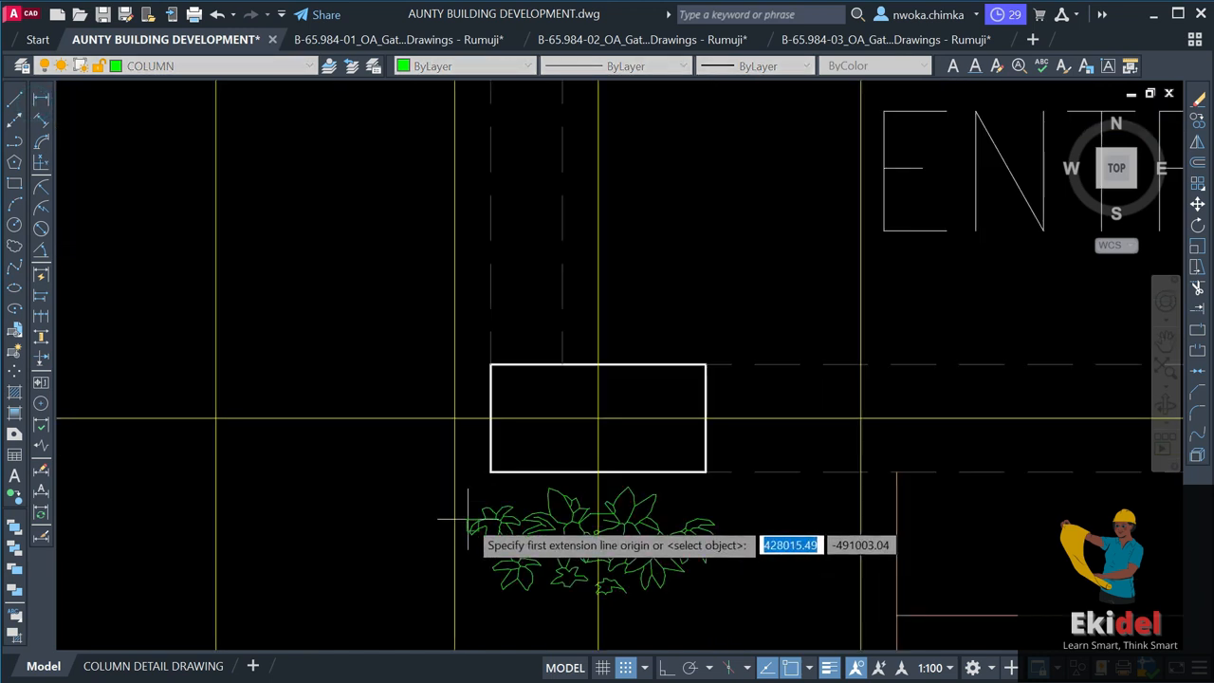
left_click(490, 472)
left_click(490, 364)
scroll(399, 418, "down", 2)
key("Escape")
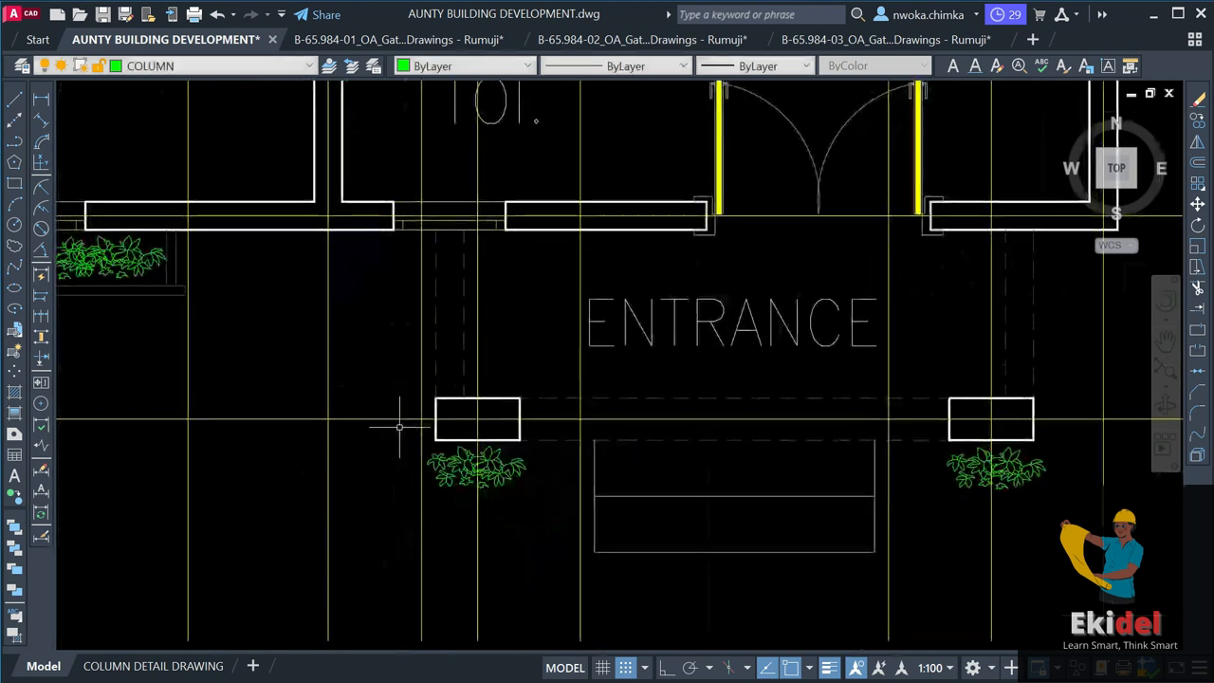
Measure the east-west width of the west entrance column with a temporary linear dimension.
key("space")
scroll(428, 443, "up", 3)
left_click(660, 435)
left_click(661, 435)
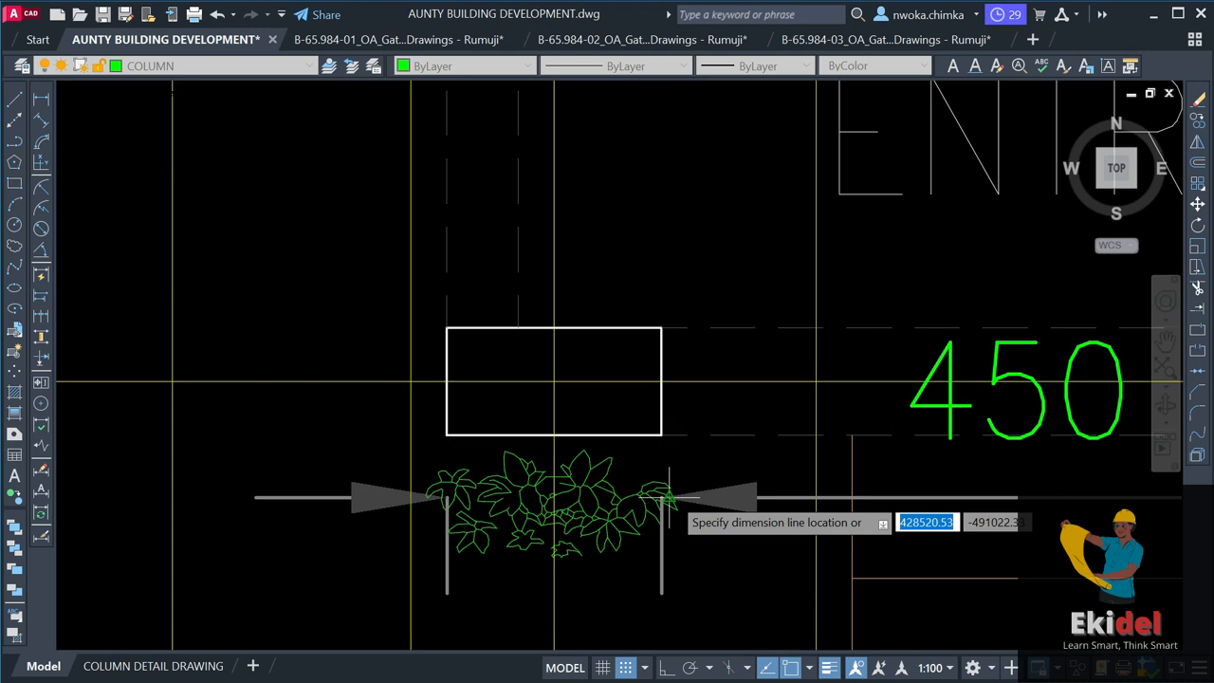
scroll(671, 497, "down", 2)
key("Escape")
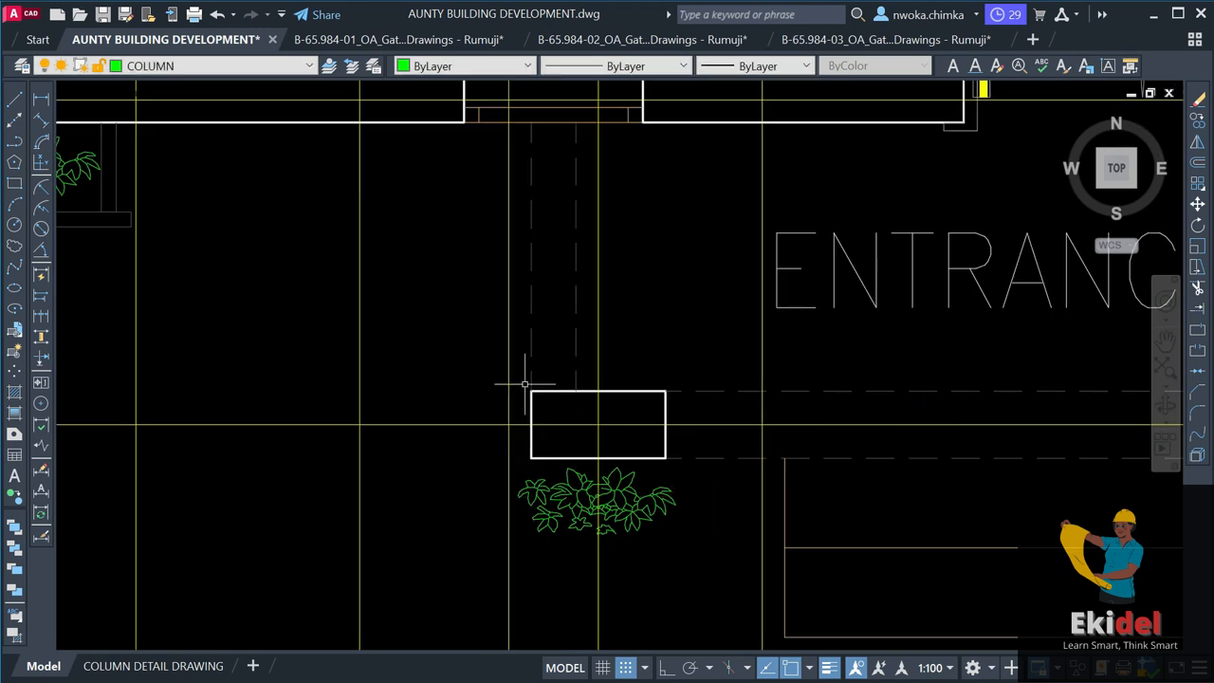
Draw a closed rectangle from four orthogonal lines in the empty area northwest of the west entrance column, and erase it.
left_click(14, 184)
scroll(550, 403, "up", 2)
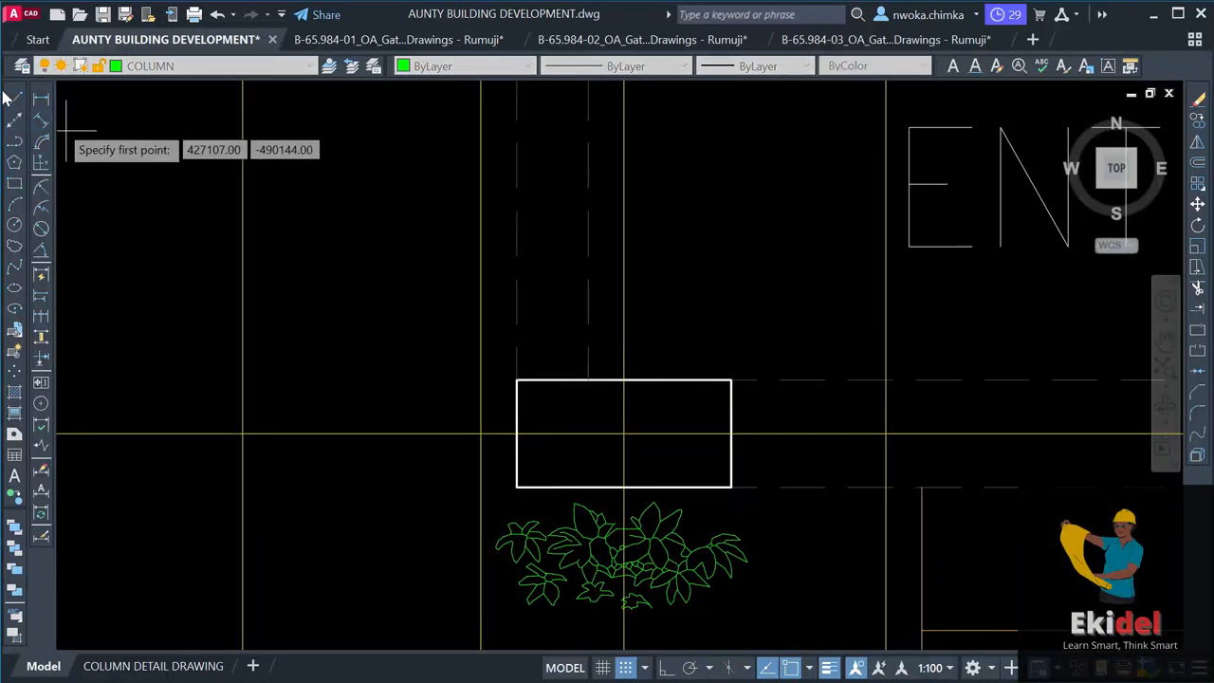
left_click(314, 183)
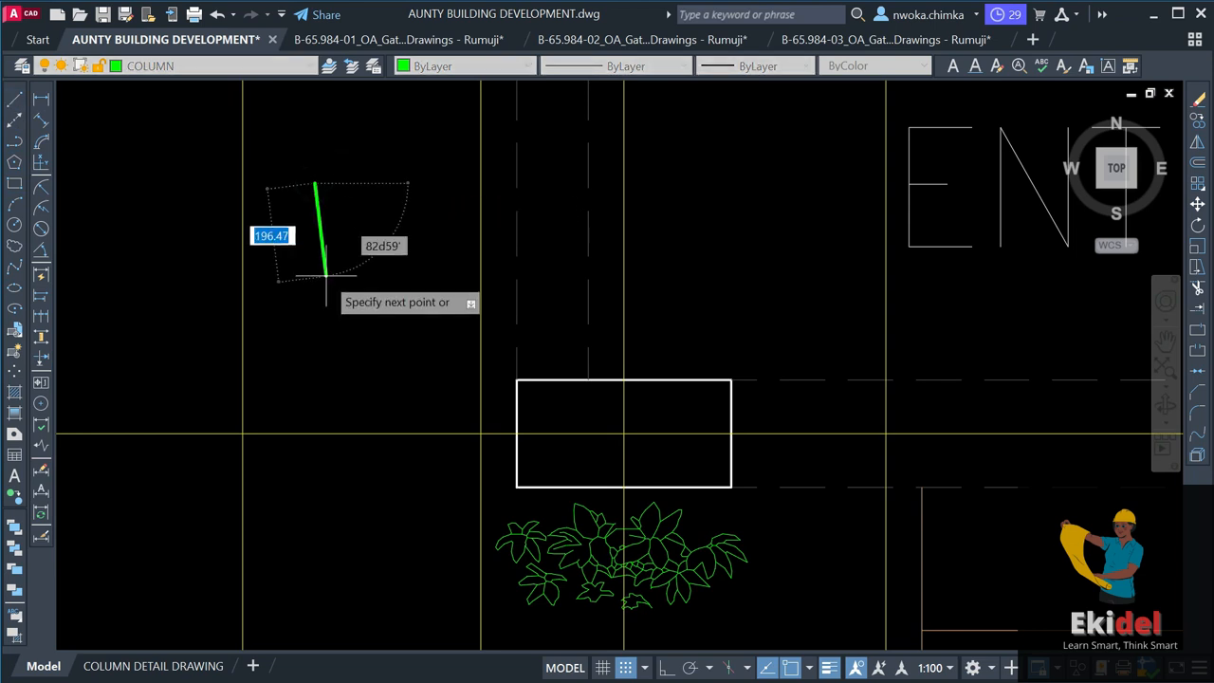
key("F8")
left_click(313, 276)
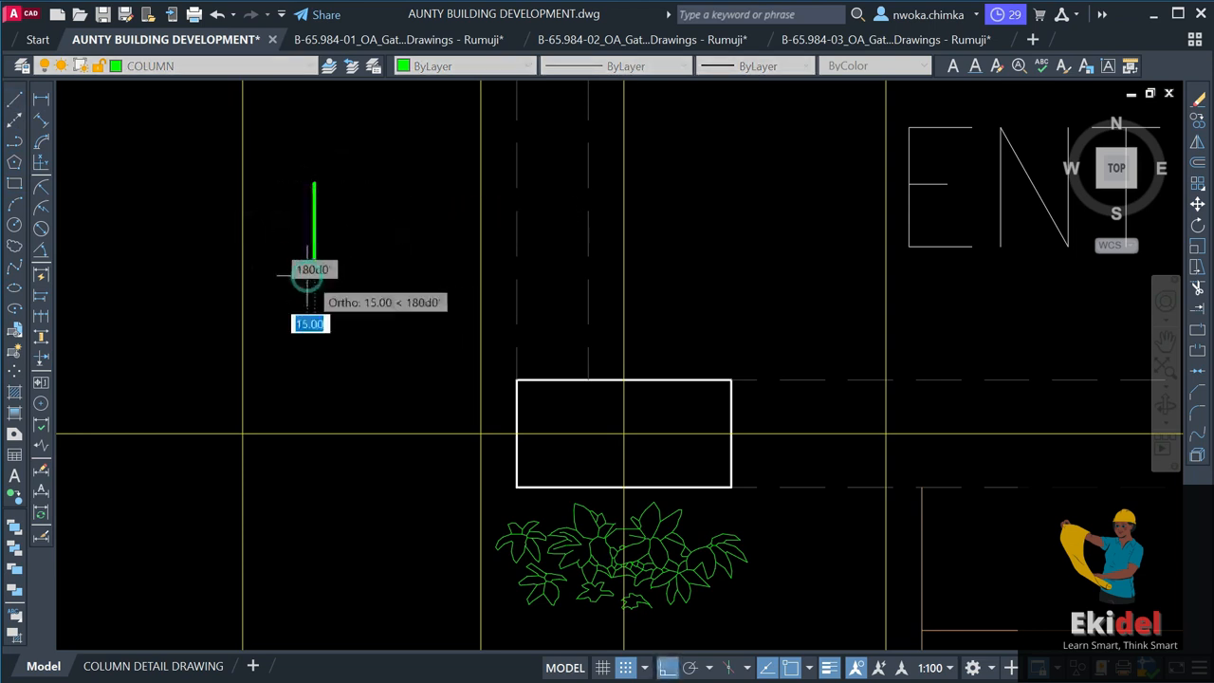
left_click(445, 276)
left_click(445, 183)
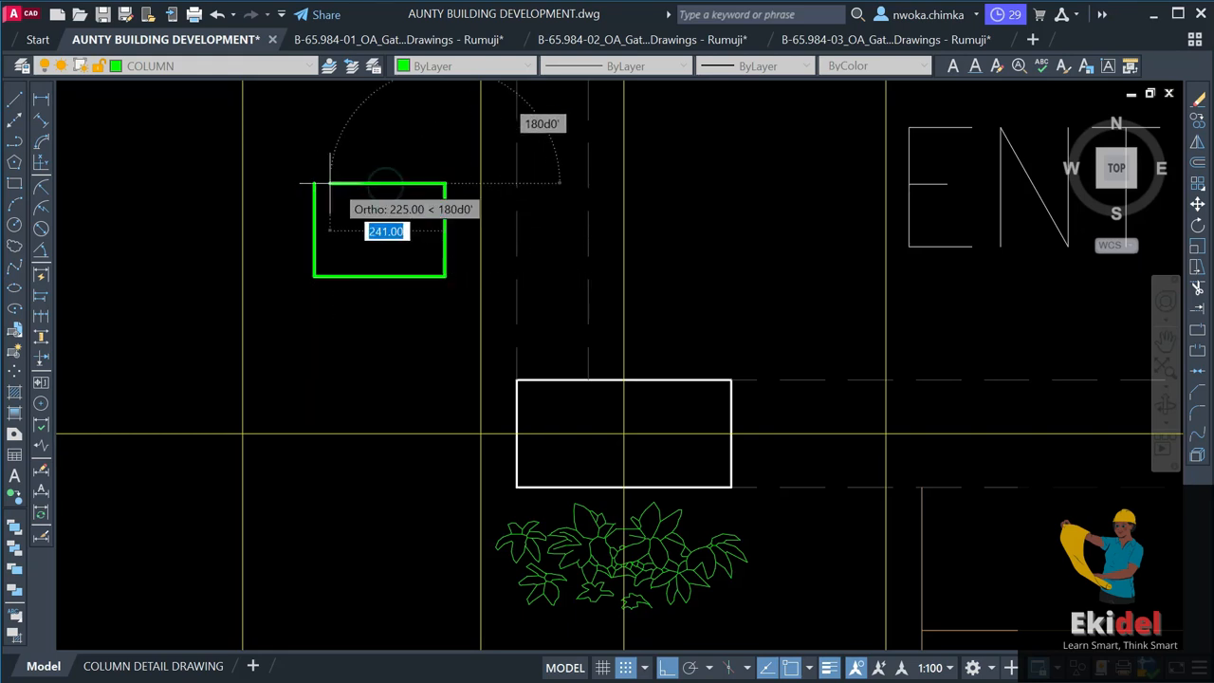
left_click(313, 183)
key("Escape")
scroll(360, 185, "down", 2)
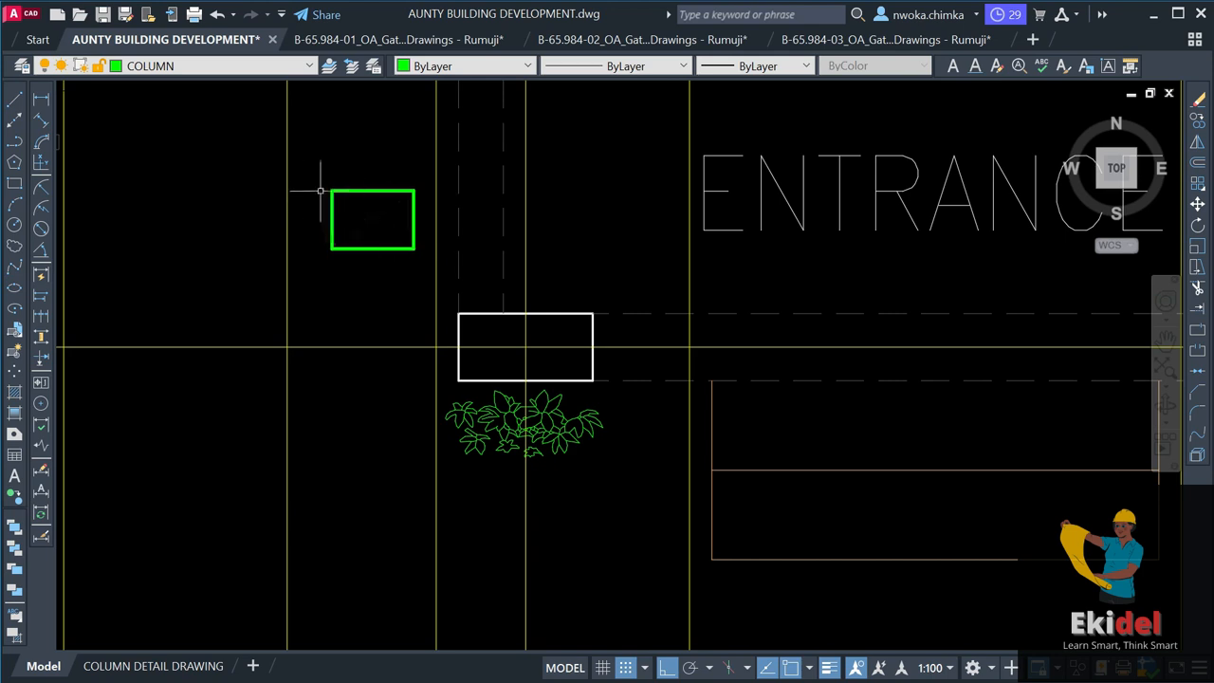
left_click(459, 278)
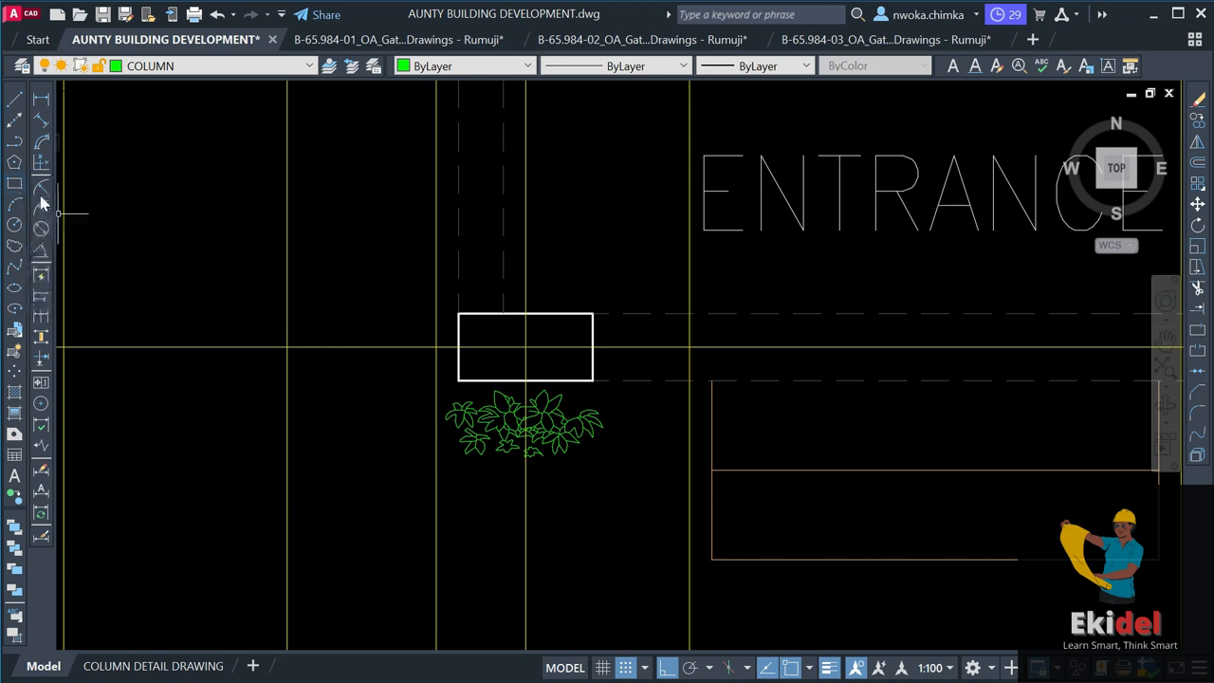
Trace the west entrance column with a rectangle from its northwest corner to its southeast corner.
scroll(503, 345, "up", 2)
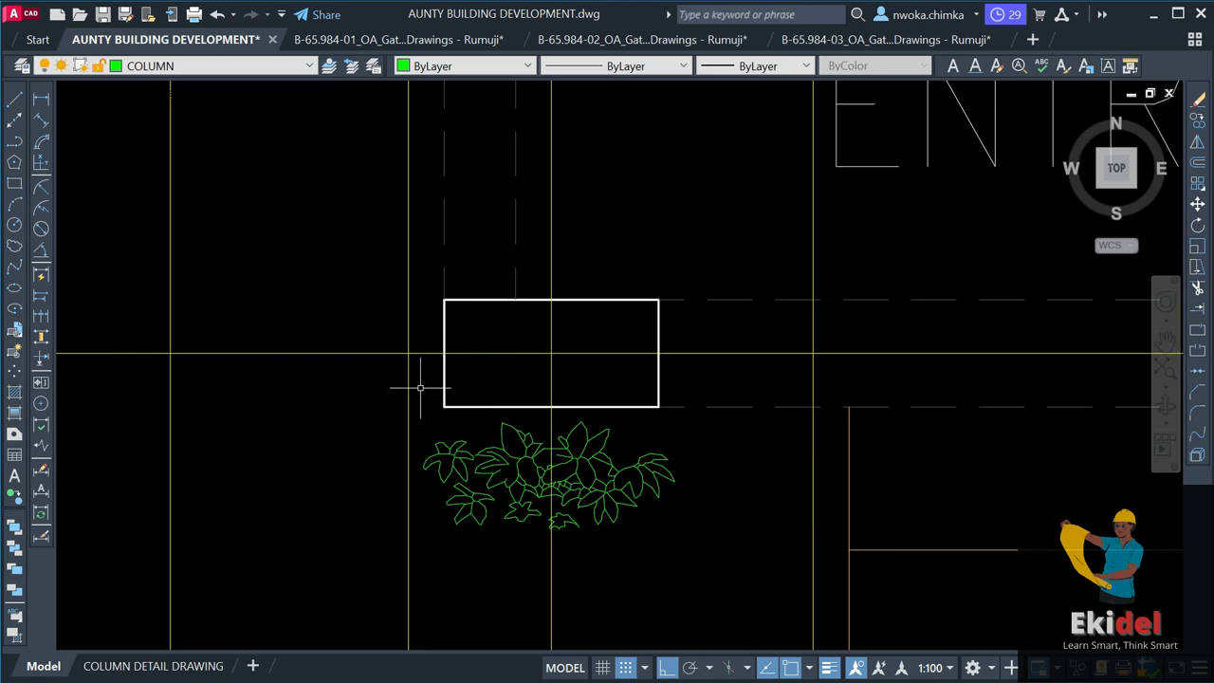
left_click(14, 183)
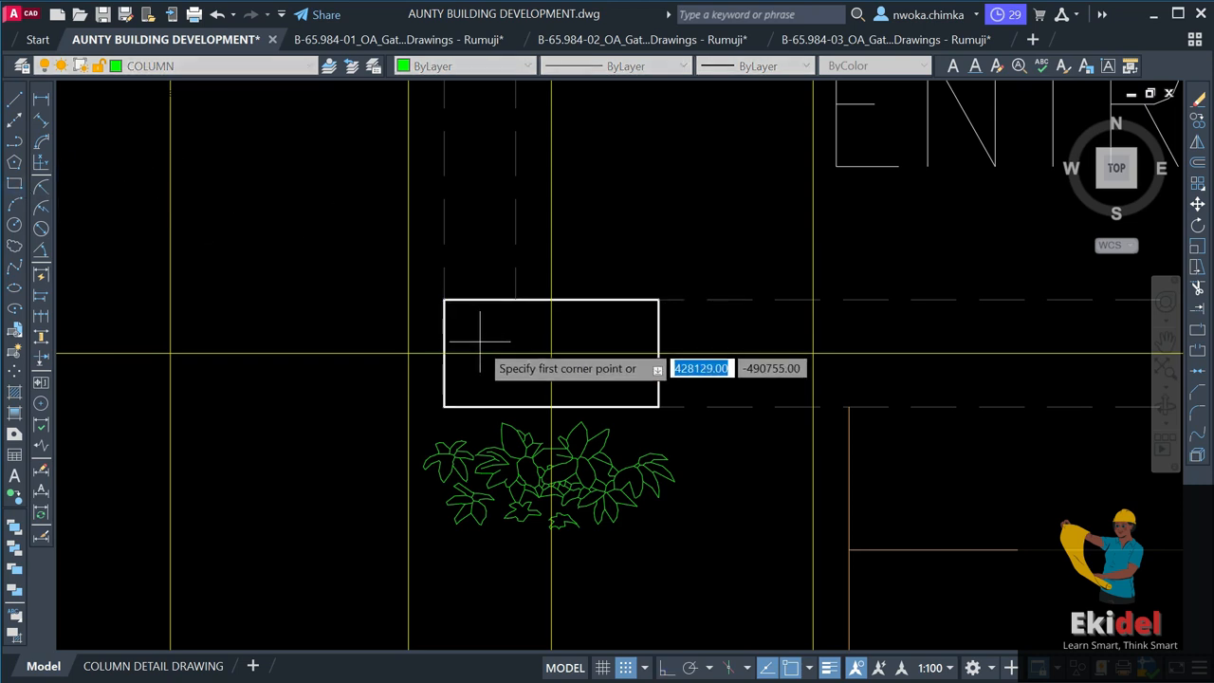
left_click(446, 299)
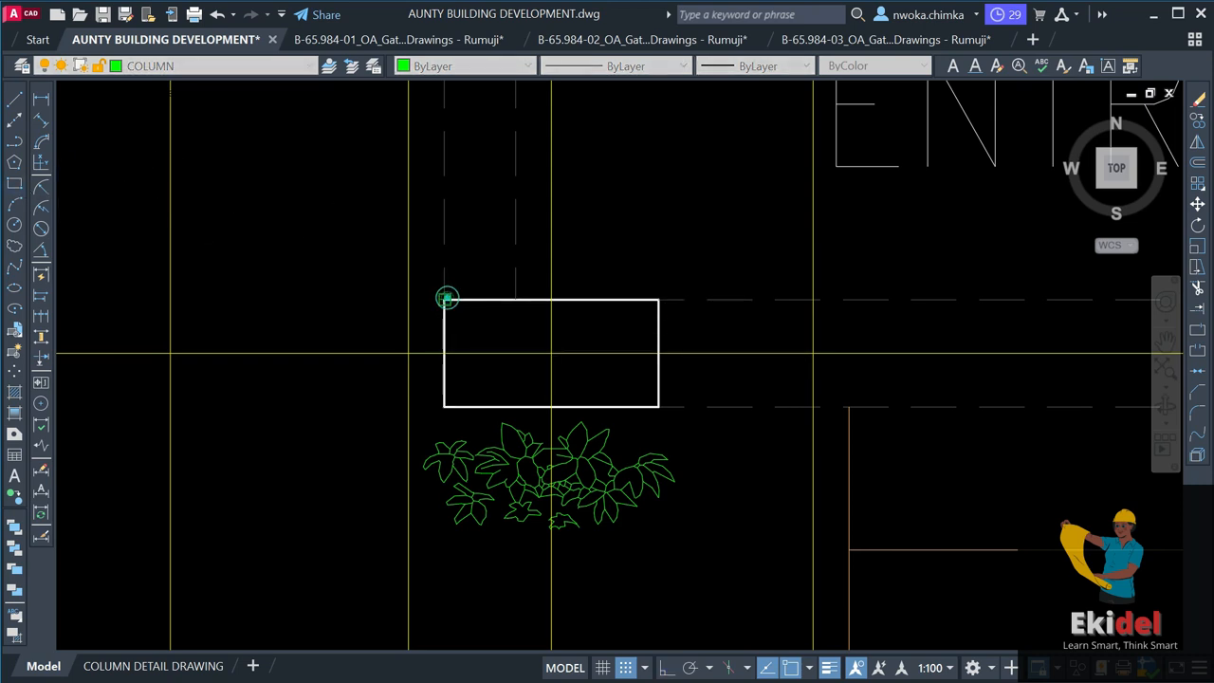
left_click(657, 406)
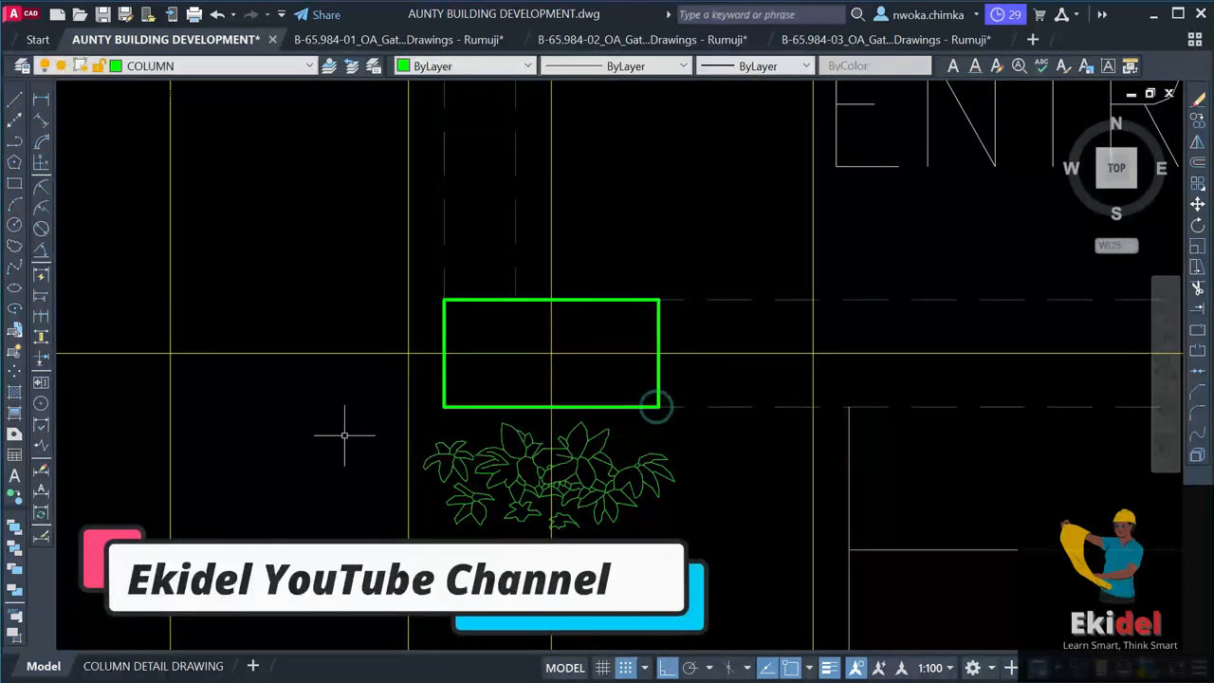
Trace the east entrance column with a rectangle from its northwest corner to its southeast corner.
scroll(369, 360, "down", 2)
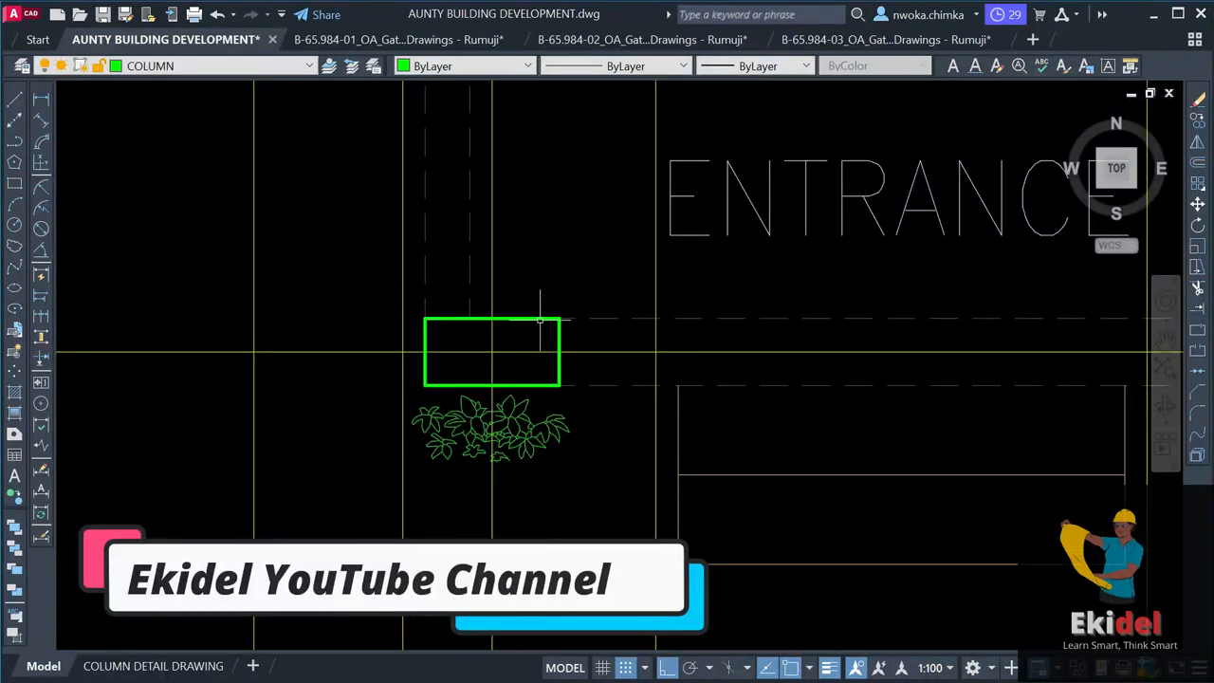
key("Return")
scroll(320, 271, "down", 4)
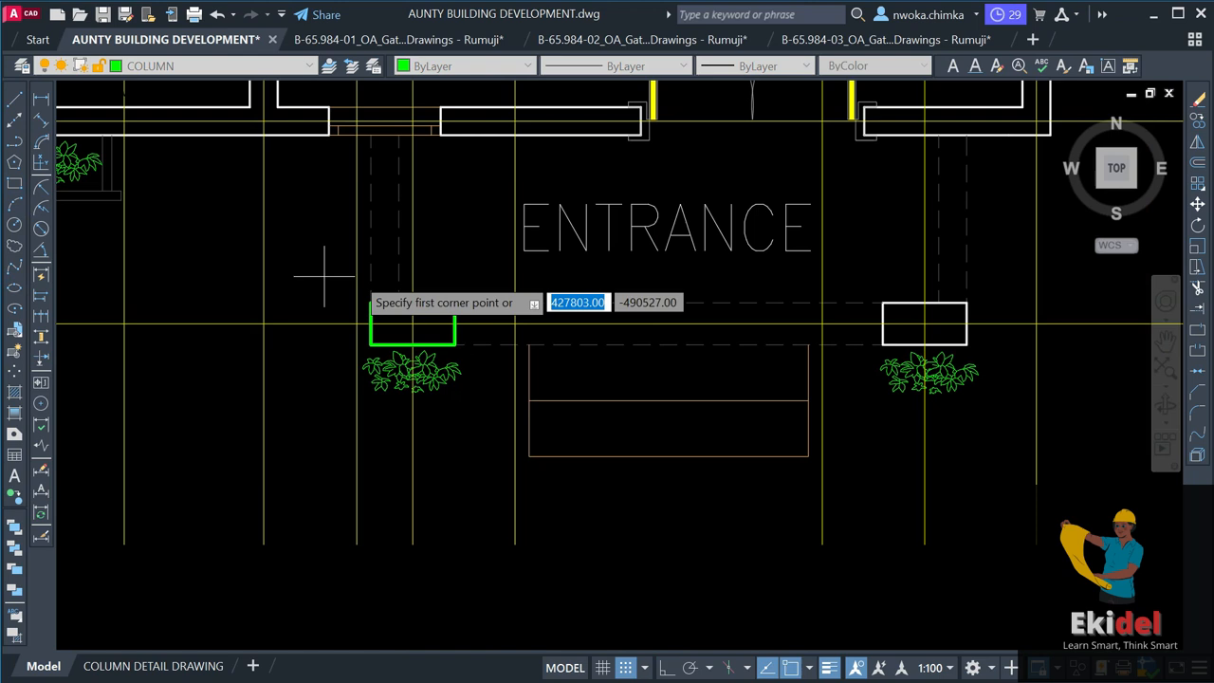
scroll(700, 303, "up", 4)
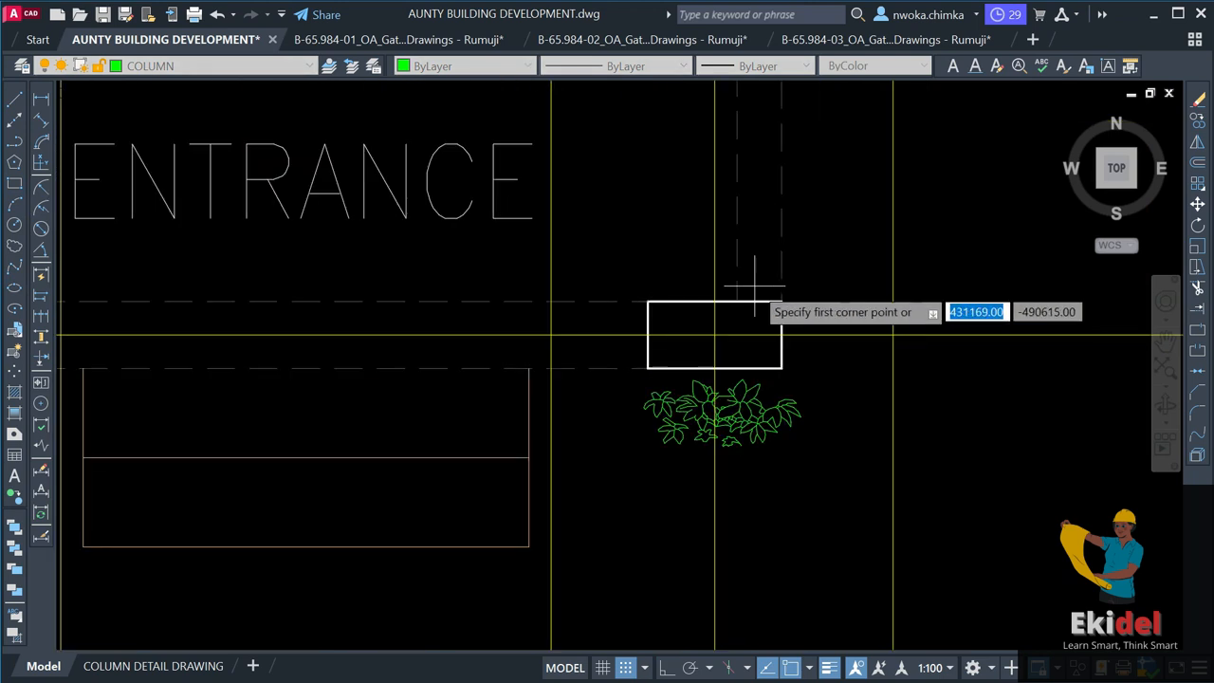
left_click(648, 302)
left_click(781, 368)
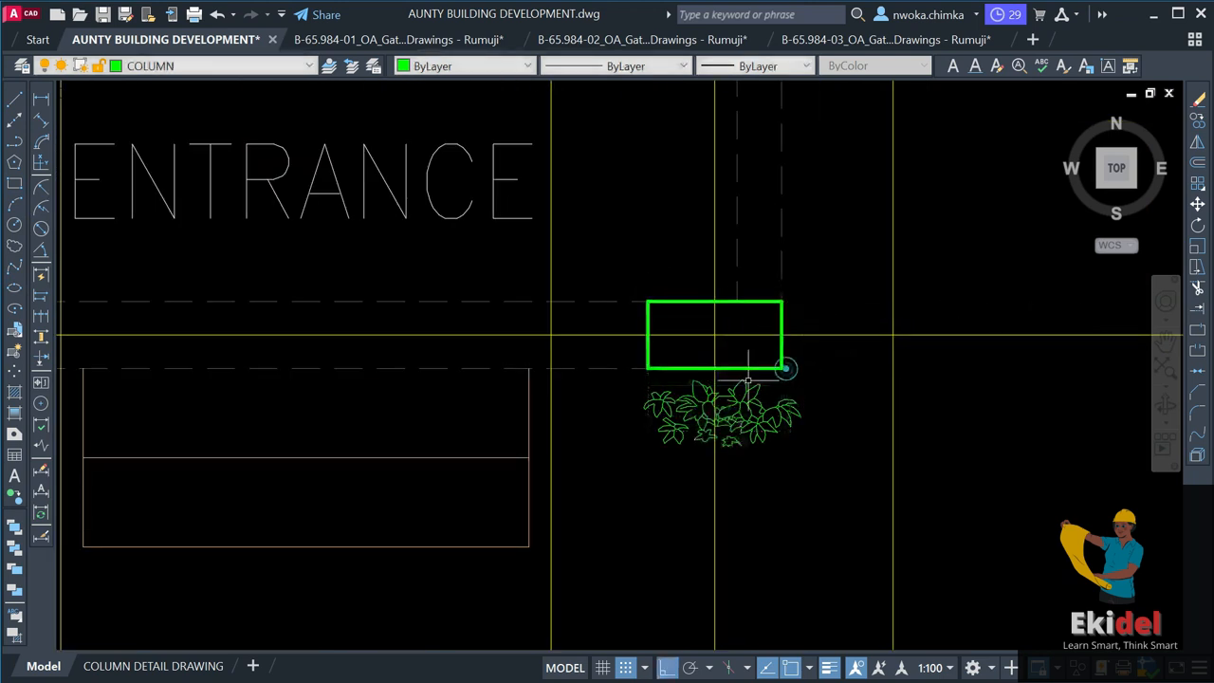
Examine the entrance columns and balcony on the front elevation.
scroll(748, 380, "down", 12)
middle_click_drag(677, 392, 680, 392)
scroll(702, 185, "up", 10)
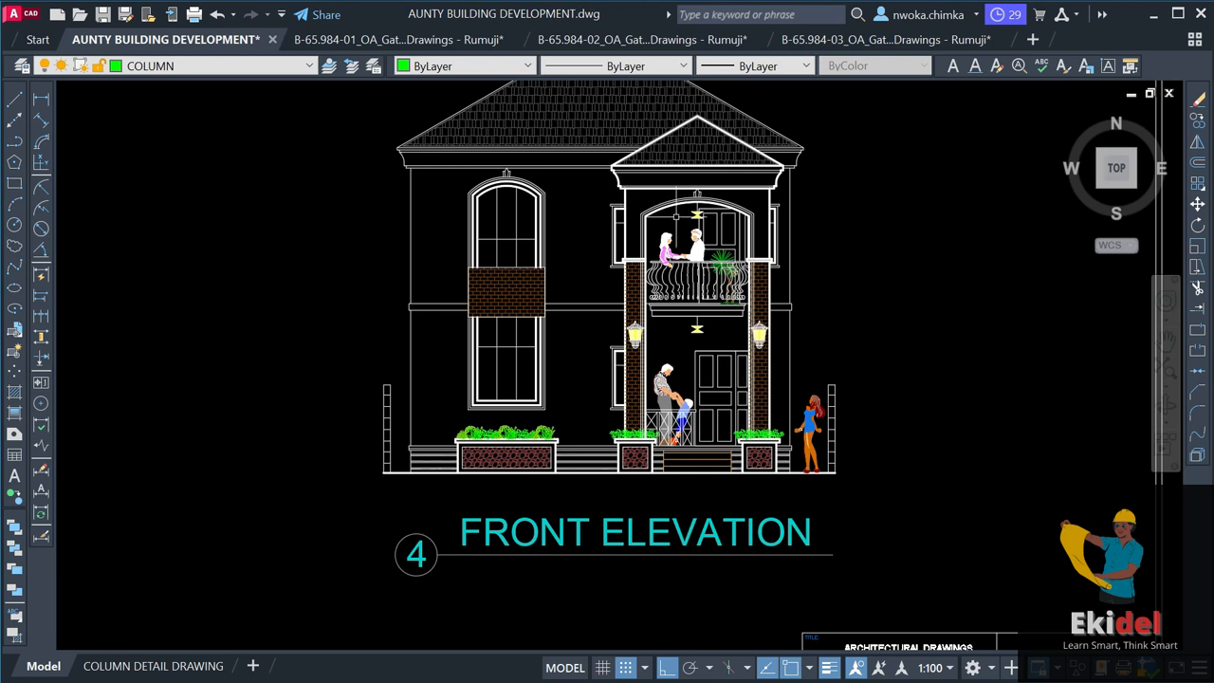
scroll(731, 284, "down", 8)
scroll(653, 379, "down", 2)
Draw a square column filling the wall intersection at the main lounge's southwest corner with the Rectangle tool.
middle_click_drag(646, 374, 602, 212)
scroll(648, 406, "up", 1)
scroll(606, 378, "up", 2)
scroll(606, 382, "up", 10)
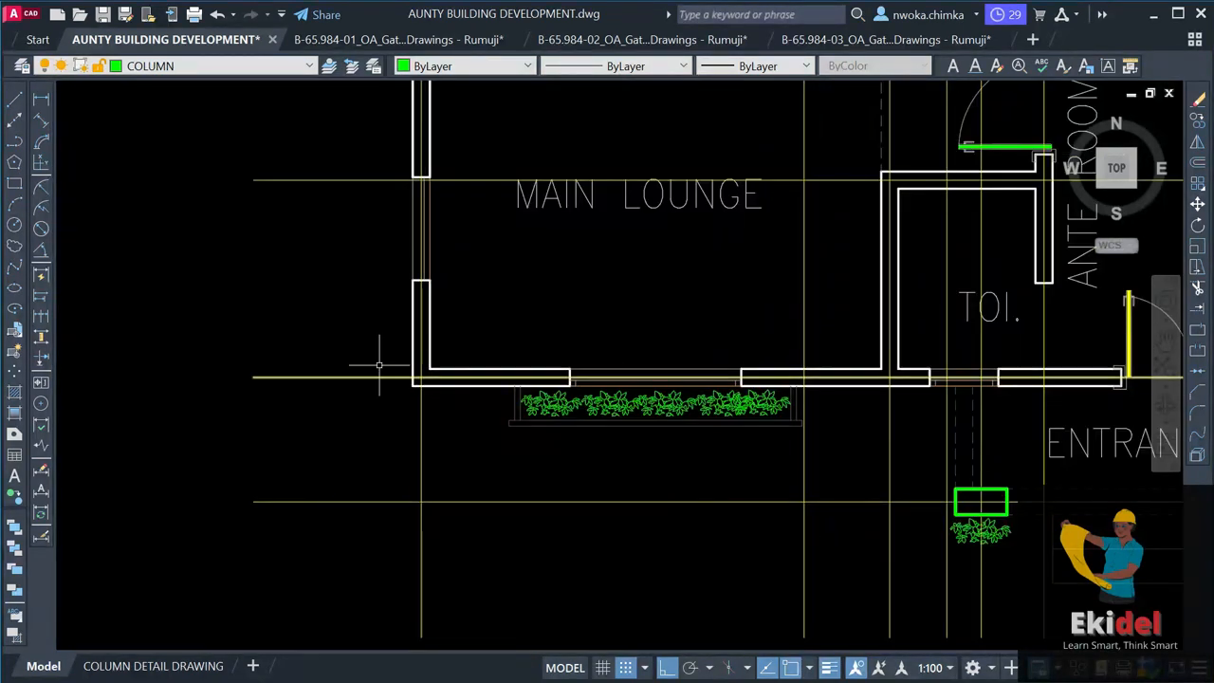
left_click(14, 183)
scroll(431, 365, "up", 5)
left_click(444, 330)
left_click(400, 372)
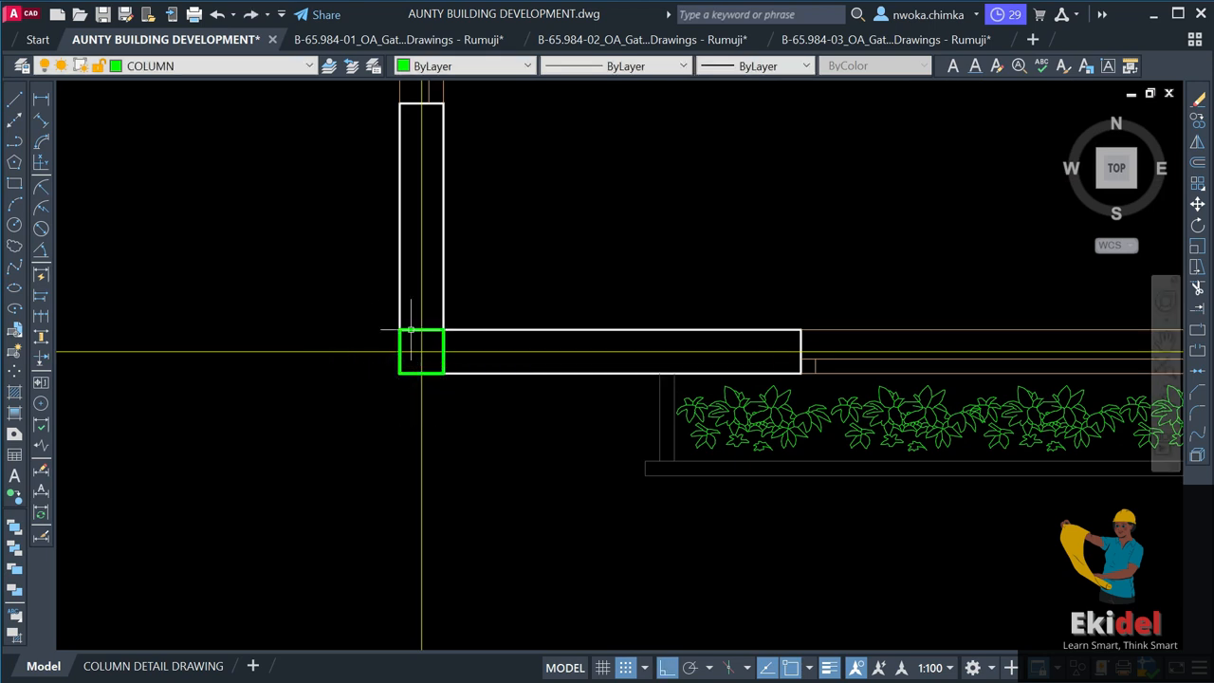
Copy the main lounge's southwest corner column horizontally into the empty space west of the building.
left_click(399, 353)
type("co")
key("Return")
left_click(487, 306)
scroll(670, 325, "down", 2)
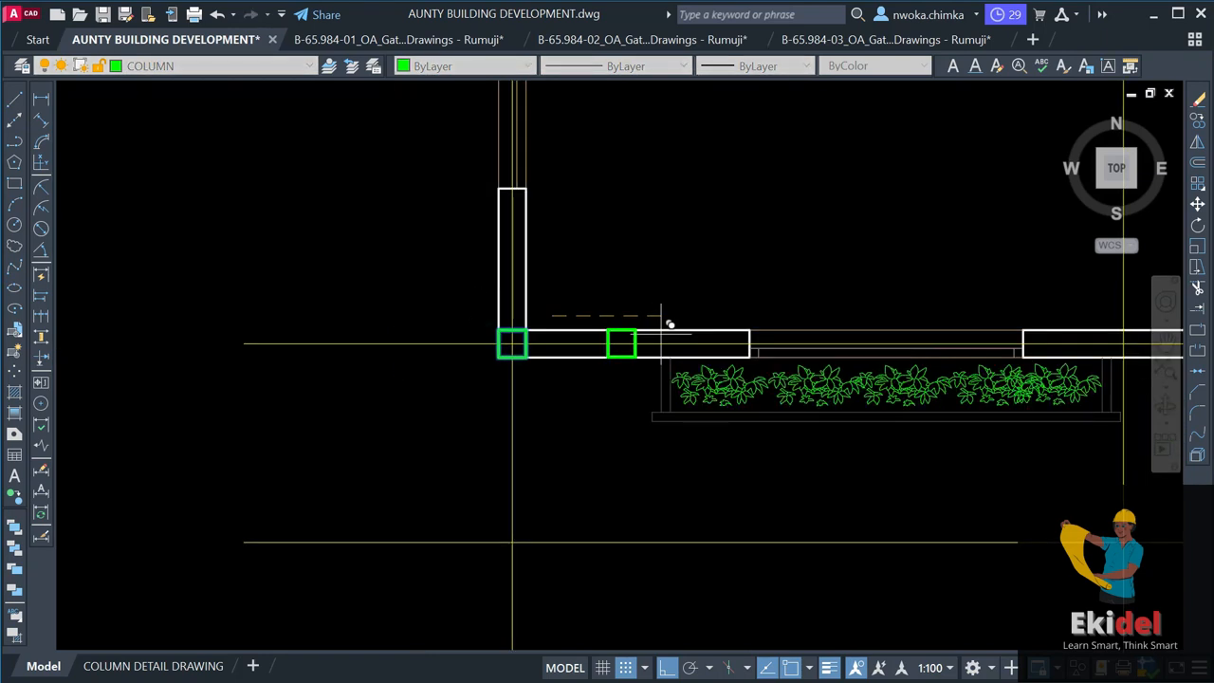
left_click(195, 314)
key("Return")
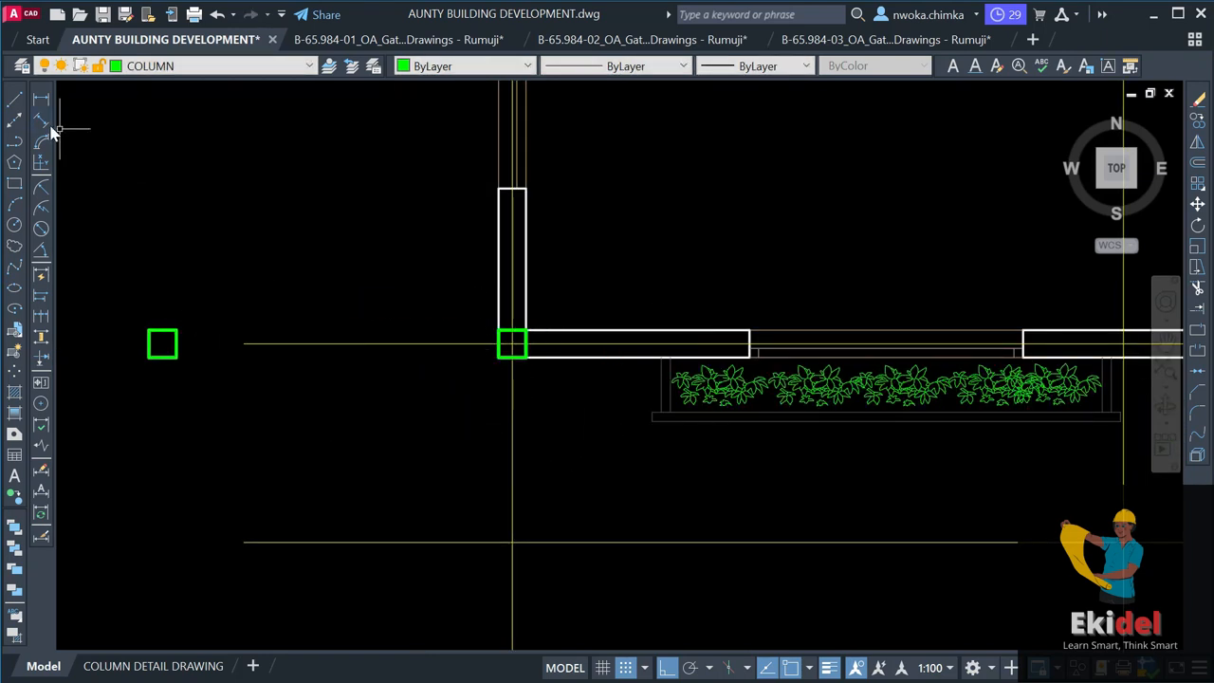
Measure the copied column's east-west width with a temporary linear dimension below it.
left_click(41, 102)
scroll(145, 377, "up", 3)
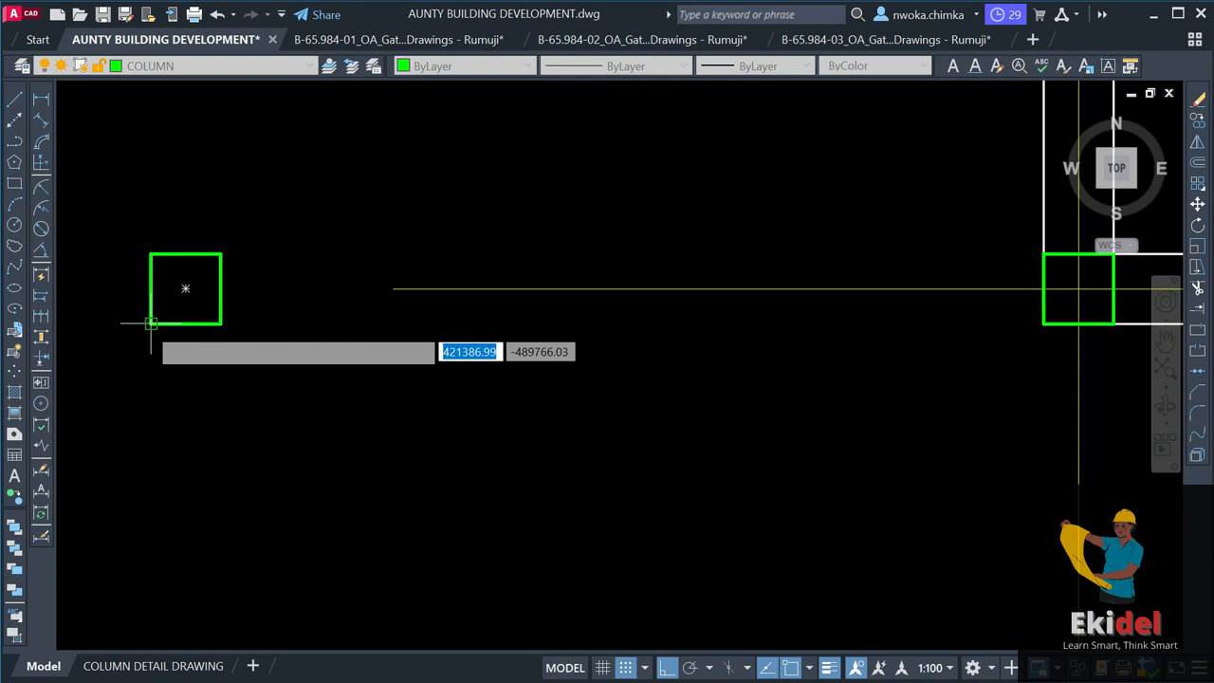
left_click(149, 323)
left_click(221, 323)
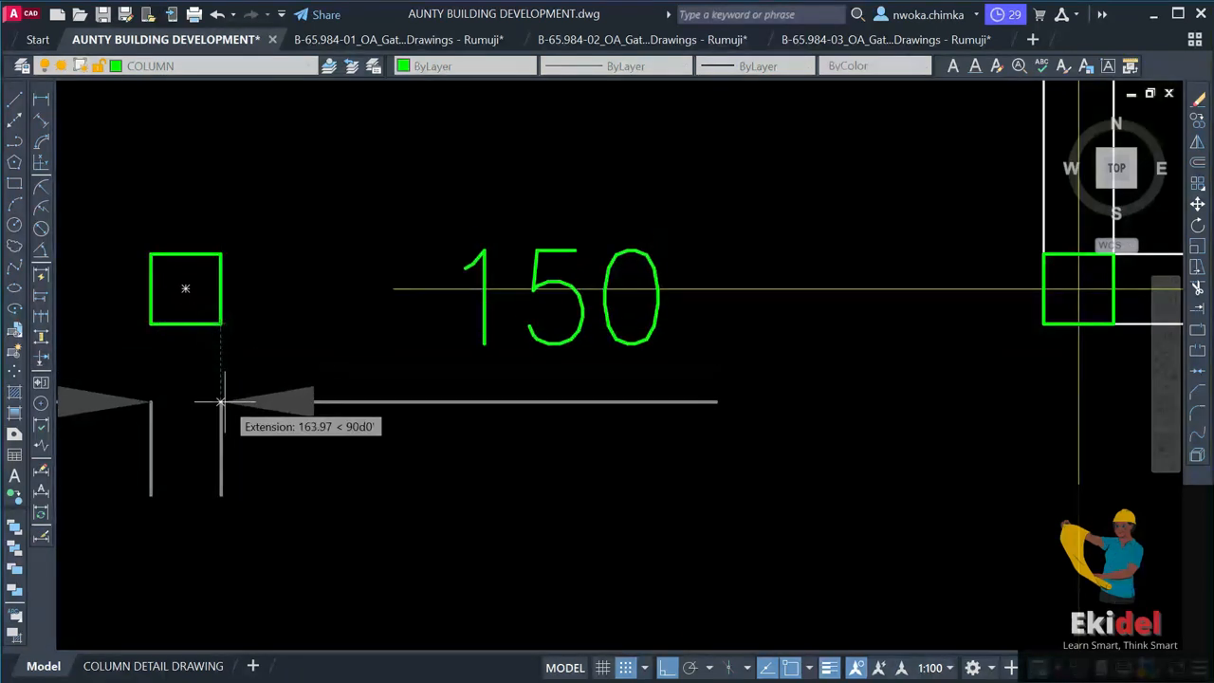
left_click(221, 408)
Measure the copied column's north-south depth with a temporary linear dimension along its east side.
key("Return")
left_click(221, 323)
left_click(221, 254)
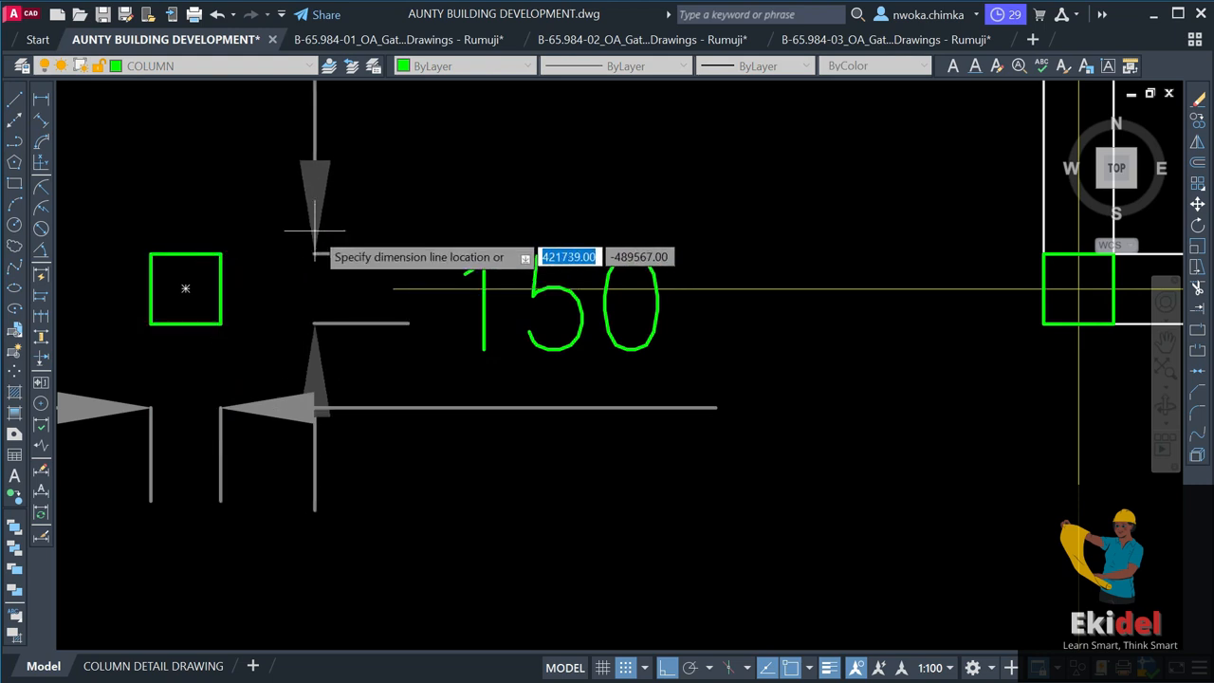
scroll(315, 230, "down", 2)
scroll(315, 231, "down", 2)
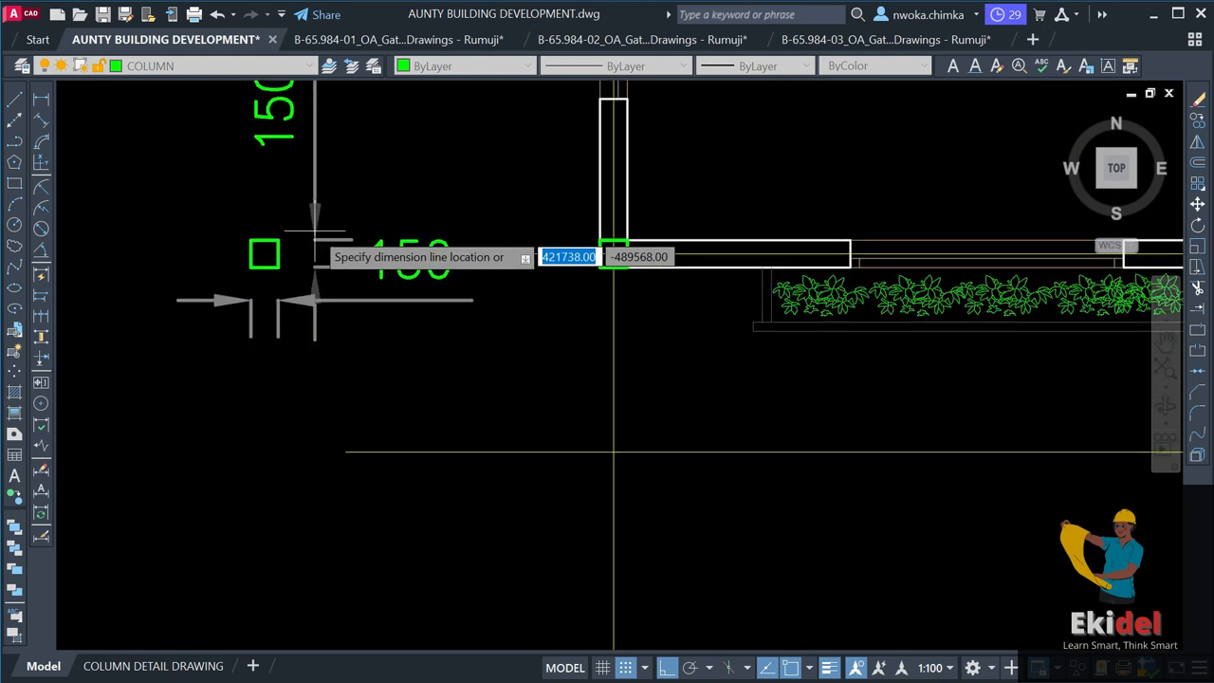
scroll(314, 230, "down", 2)
left_click(314, 231)
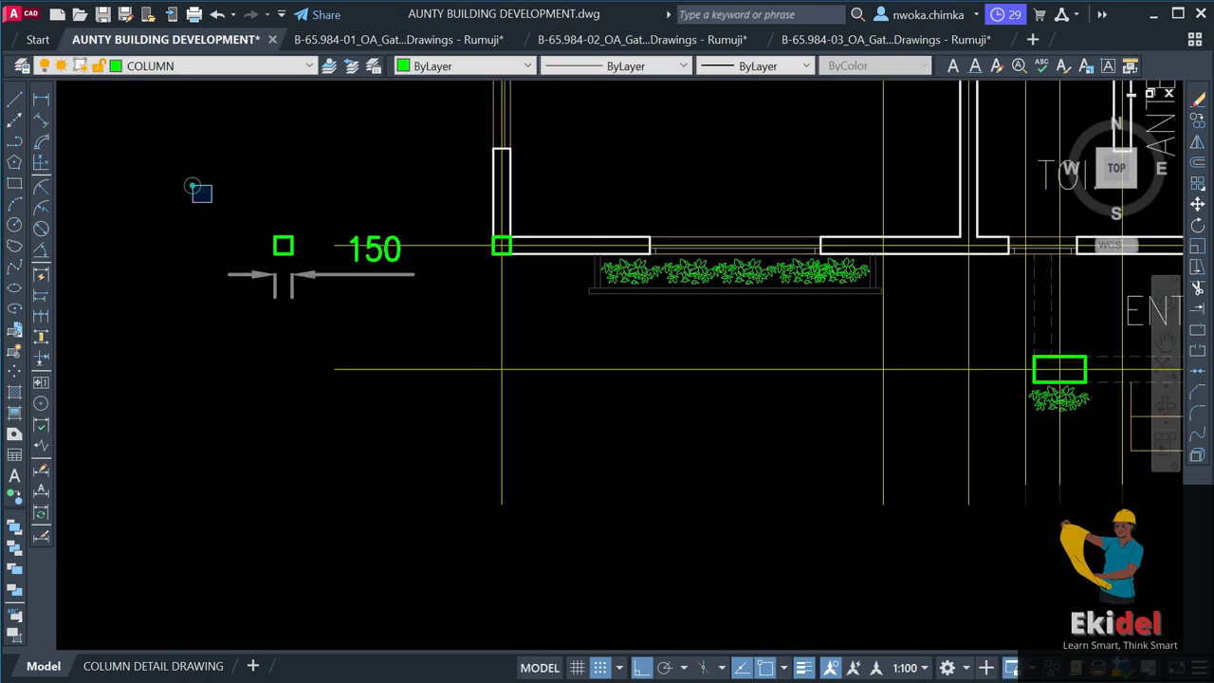
Erase the copied column together with its temporary dimensions west of the building.
left_click(198, 187)
left_click(426, 322)
key("Delete")
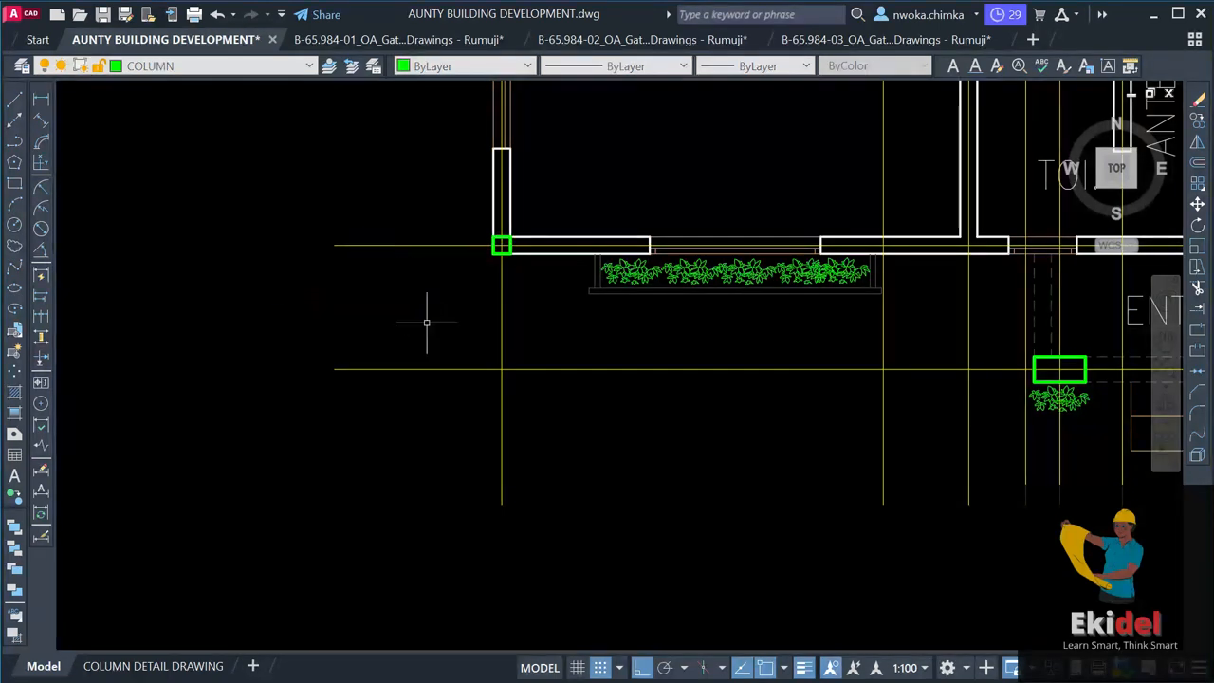
Examine the southwest corner column and how it fits the thickness of the adjoining lounge walls.
scroll(470, 228, "up", 2)
middle_click_drag(540, 239, 512, 465)
scroll(507, 399, "down", 3)
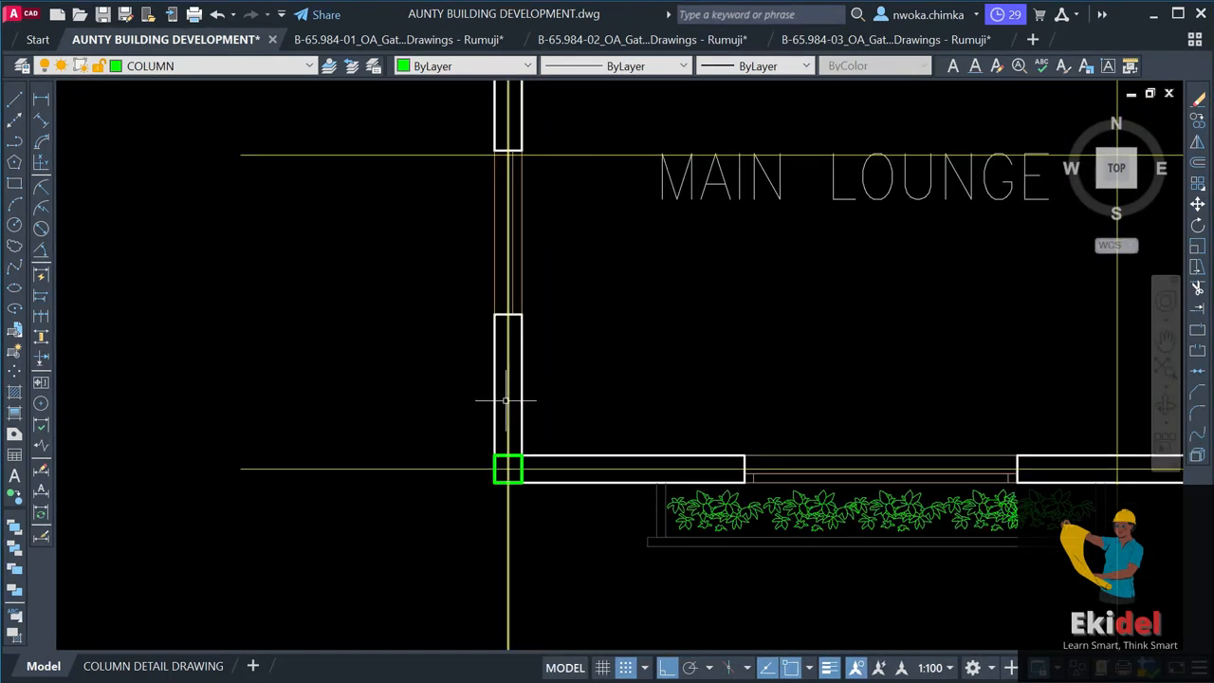
scroll(513, 441, "up", 2)
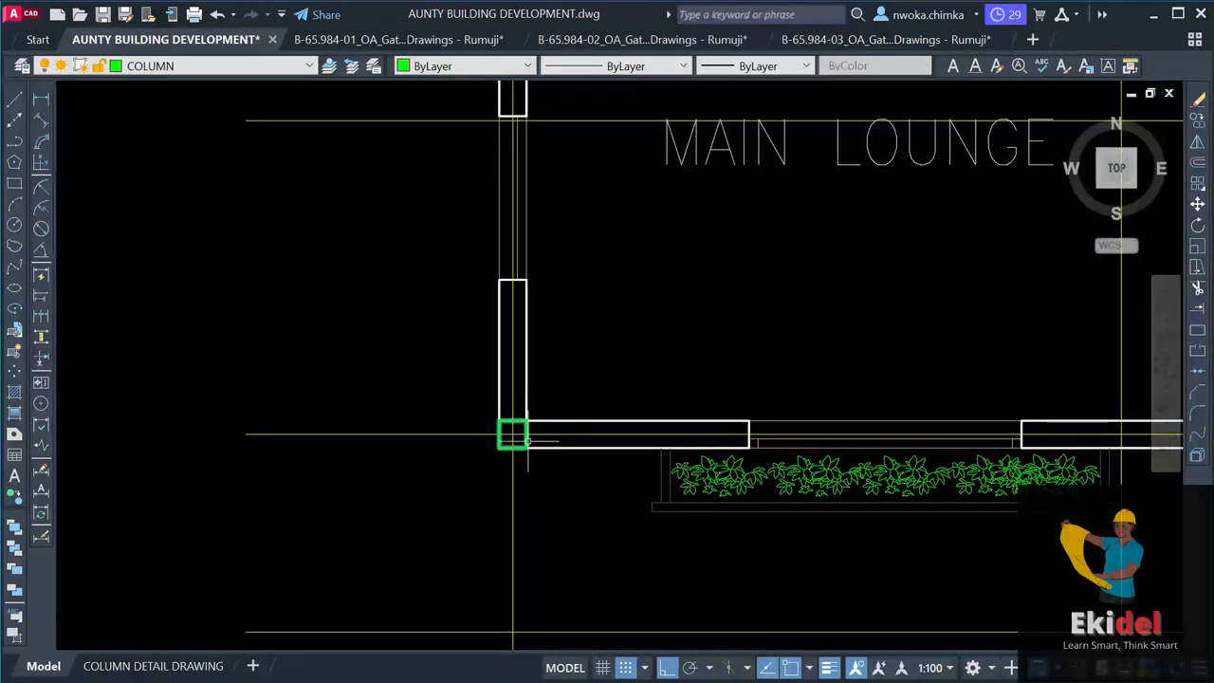
scroll(524, 438, "up", 2)
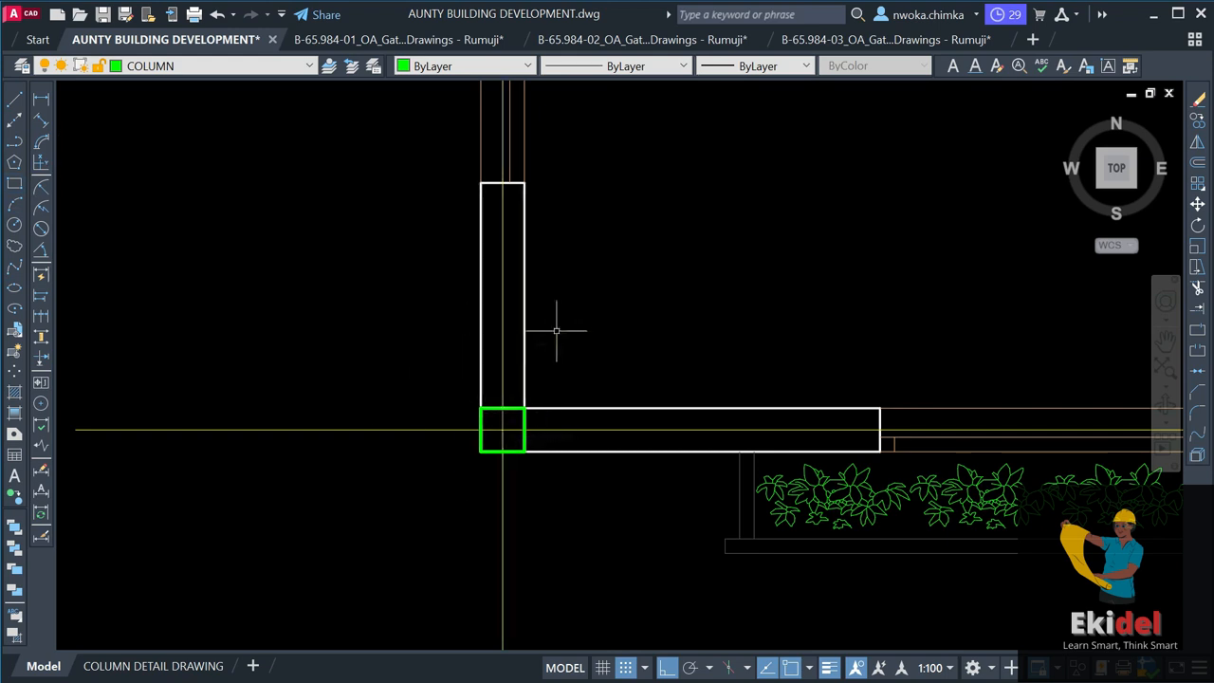
scroll(513, 349, "down", 6)
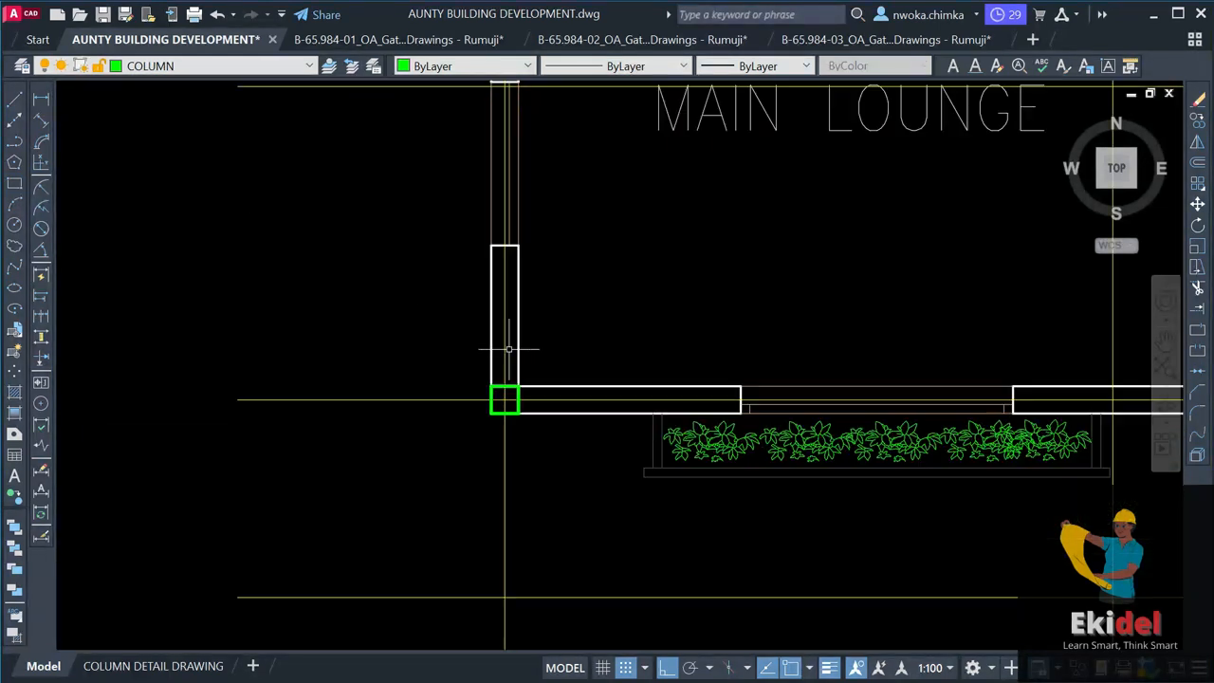
scroll(579, 365, "up", 4)
scroll(503, 379, "up", 5)
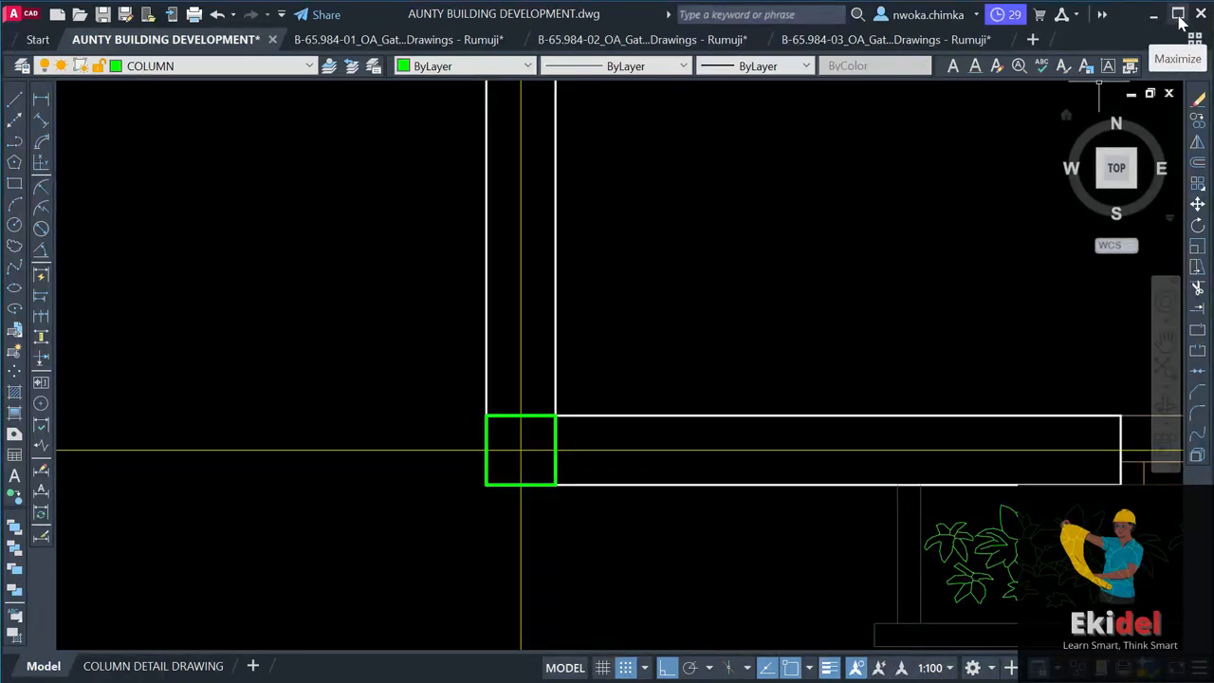
Open the QuickCalc calculator and place it over the drawing beside the corner column.
type("QC")
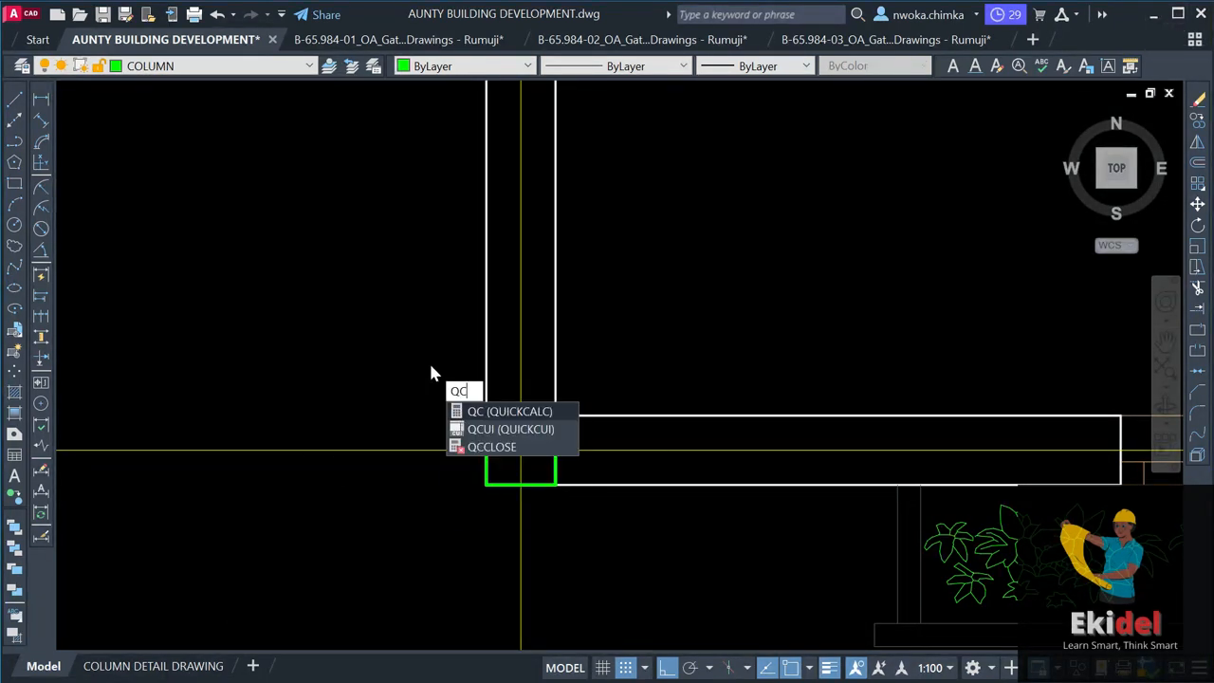
key("Return")
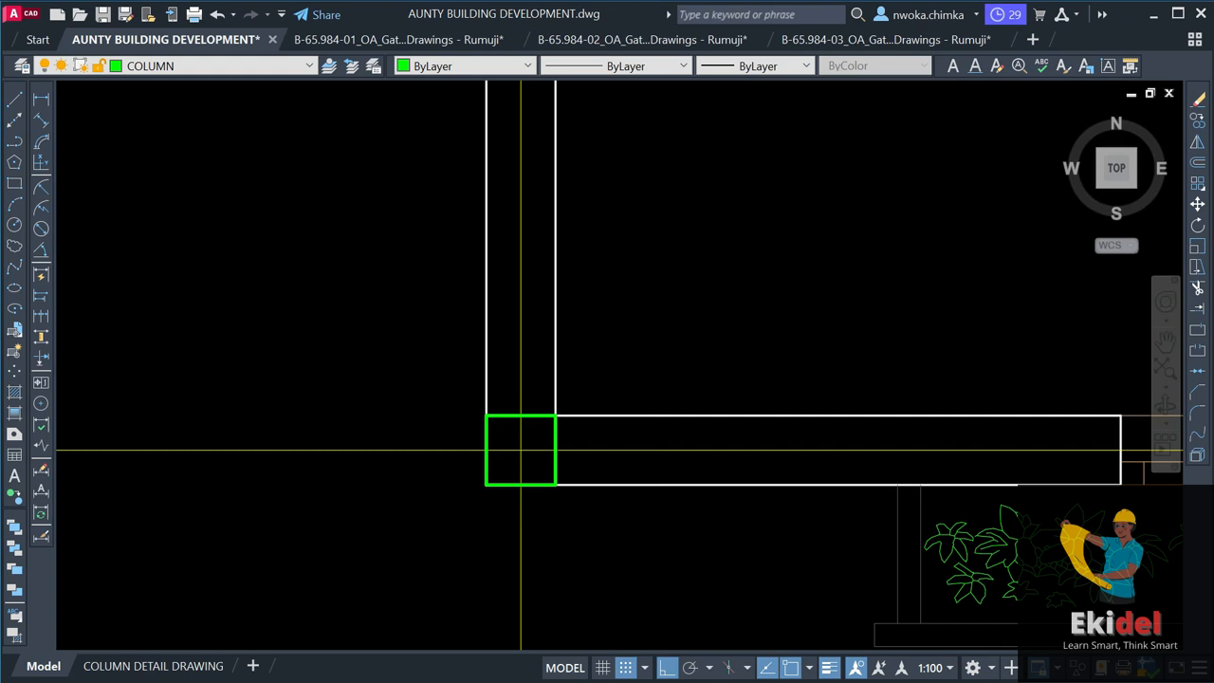
left_click_drag(986, 192, 485, 164)
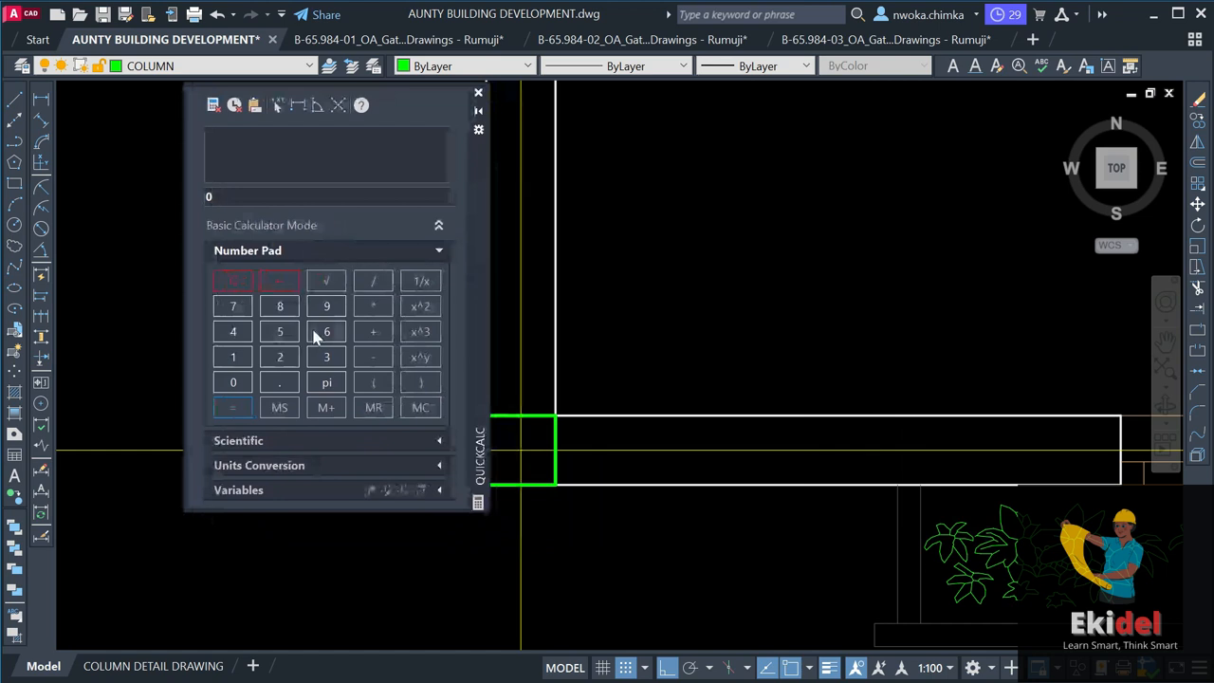
left_click(280, 357)
left_click(280, 357)
left_click(280, 331)
key("Escape")
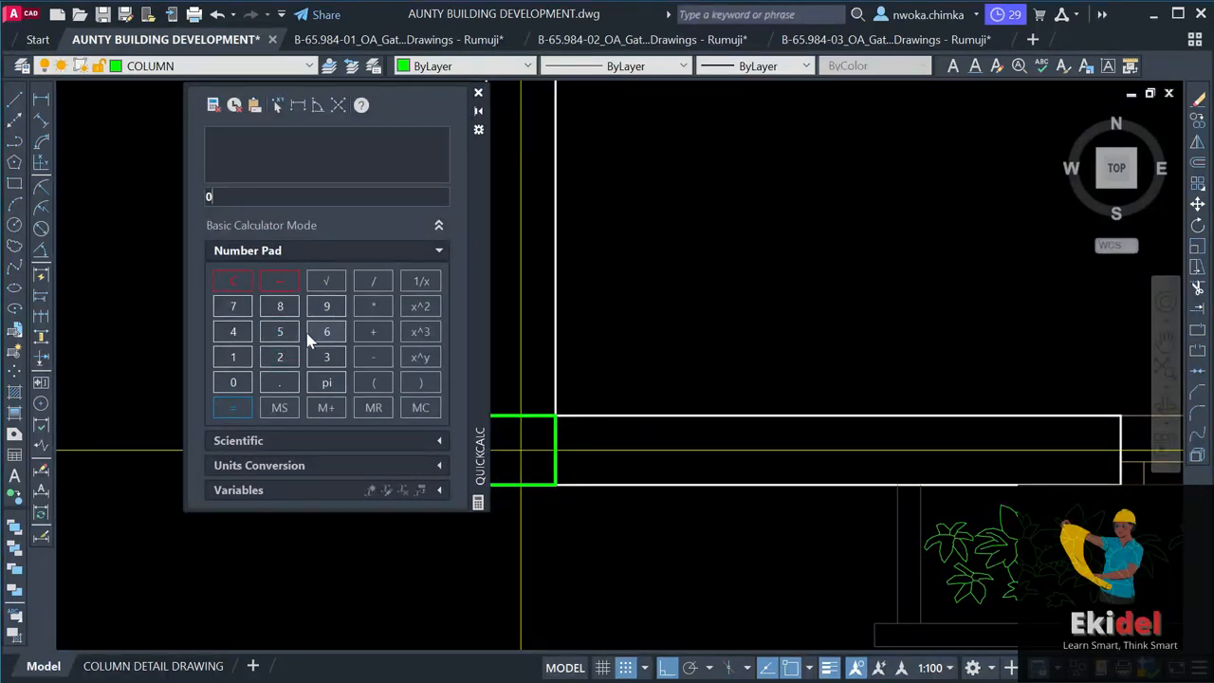
Calculate the cross-sectional area of a 225 mm square column in square metres as 0.225*0.225.
left_click(233, 382)
left_click(277, 384)
left_click(277, 356)
left_click(277, 356)
left_click(272, 337)
left_click(373, 308)
left_click(235, 382)
left_click(275, 382)
left_click(279, 359)
left_click(279, 358)
left_click(279, 332)
left_click(233, 407)
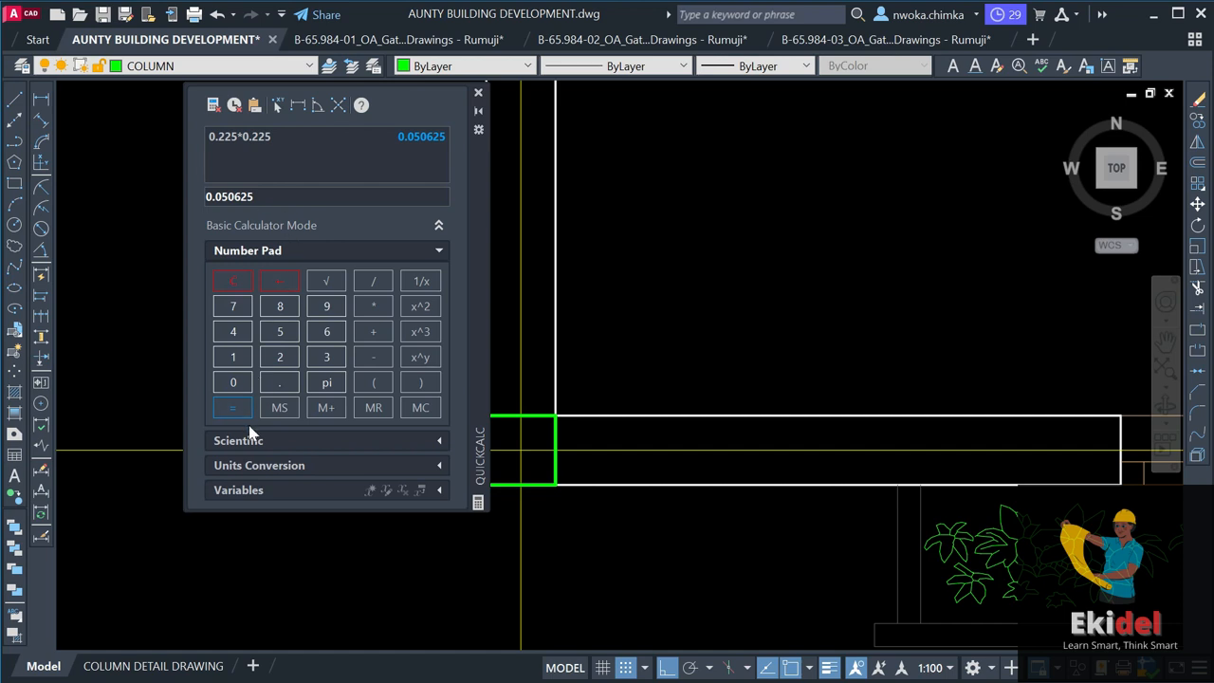
Calculate the cross-sectional area of a 150 x 450 mm column in square metres as 0.15*0.45.
left_click(233, 382)
left_click(280, 382)
left_click(233, 356)
left_click(369, 309)
left_click(239, 381)
left_click(276, 384)
left_click(231, 333)
left_click(275, 332)
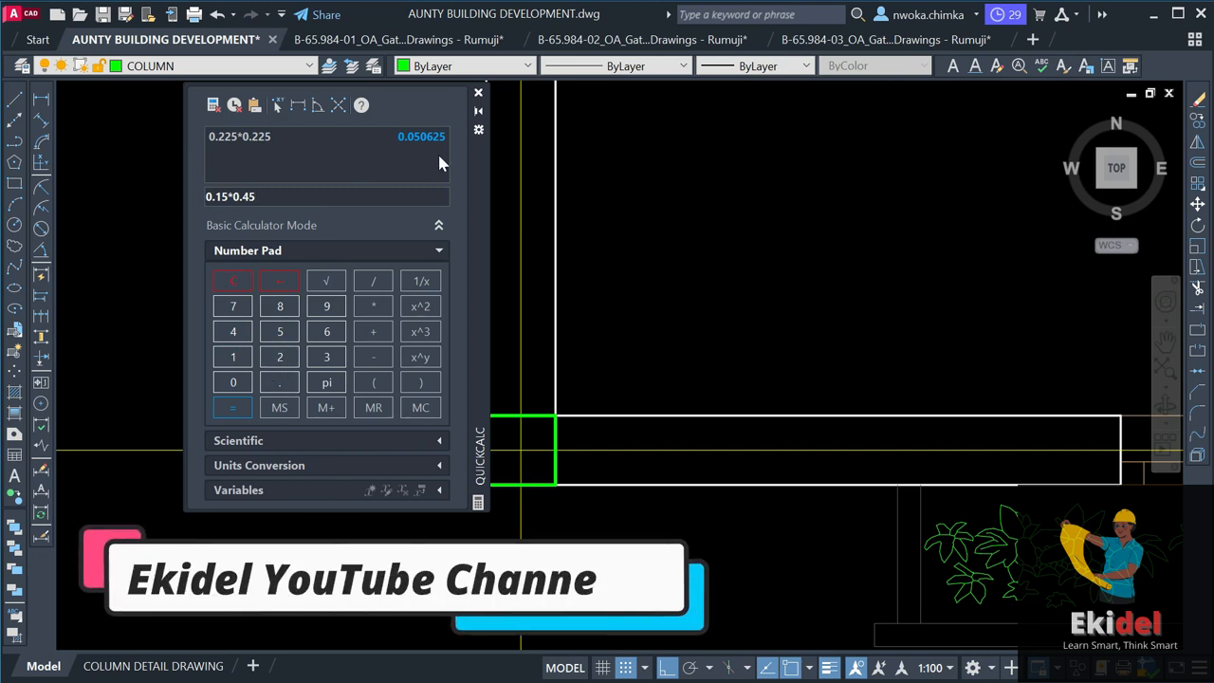
left_click(233, 407)
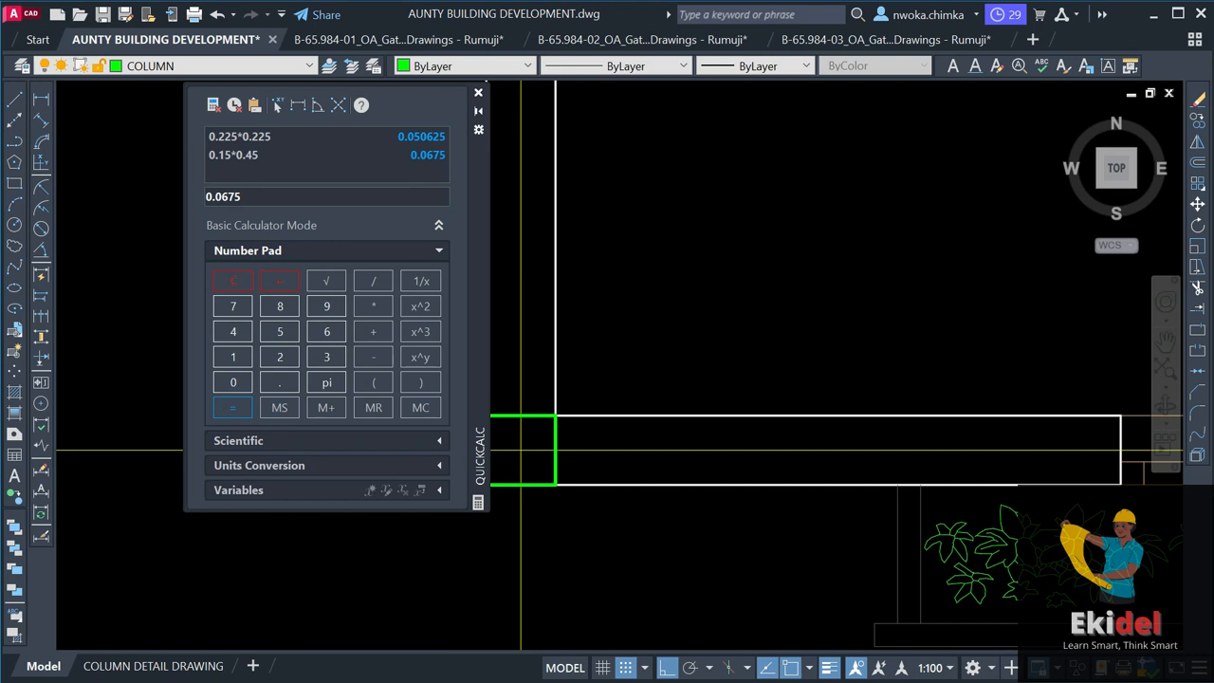
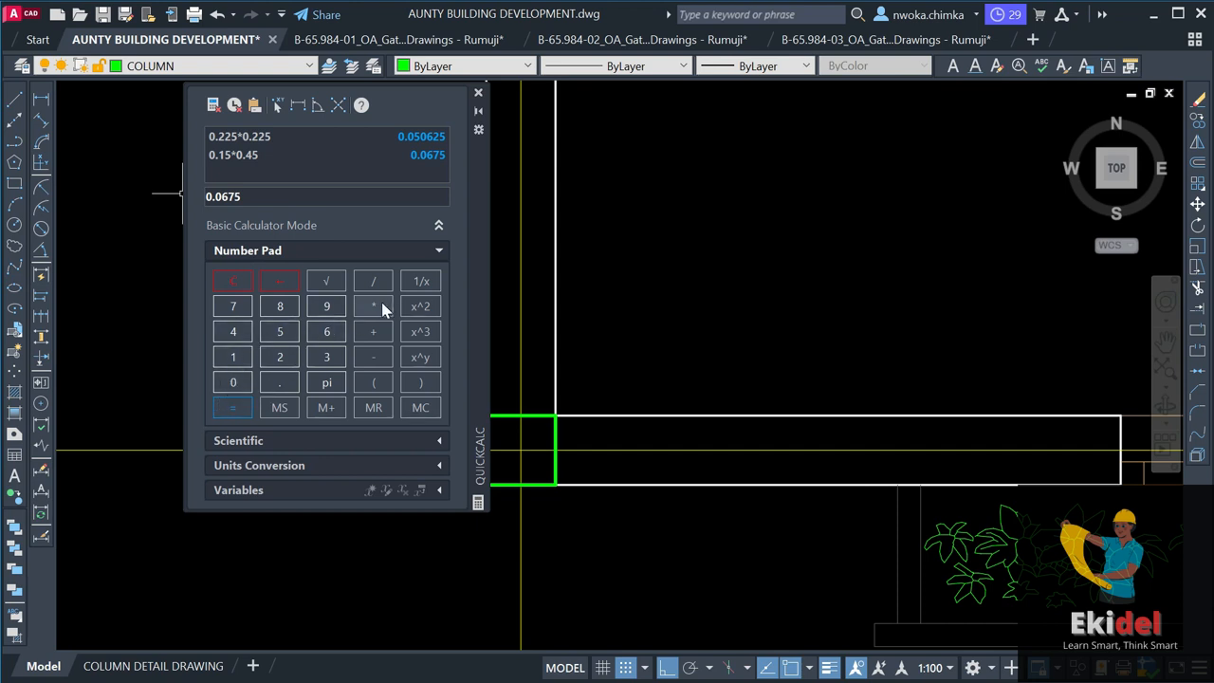
Calculate the cross-sectional area of a 150 x 300 mm column in square metres as 0.15*0.3.
left_click(233, 283)
left_click(233, 384)
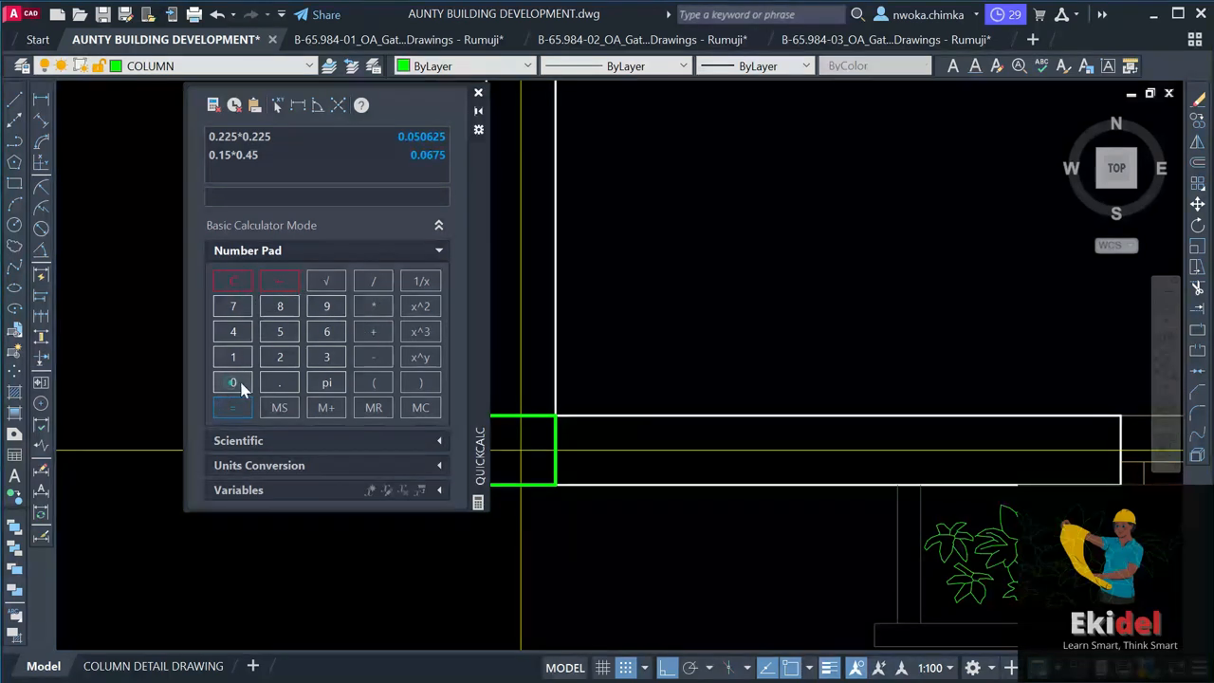
left_click(267, 379)
left_click(233, 357)
left_click(280, 331)
left_click(372, 305)
left_click(239, 382)
left_click(279, 382)
left_click(237, 406)
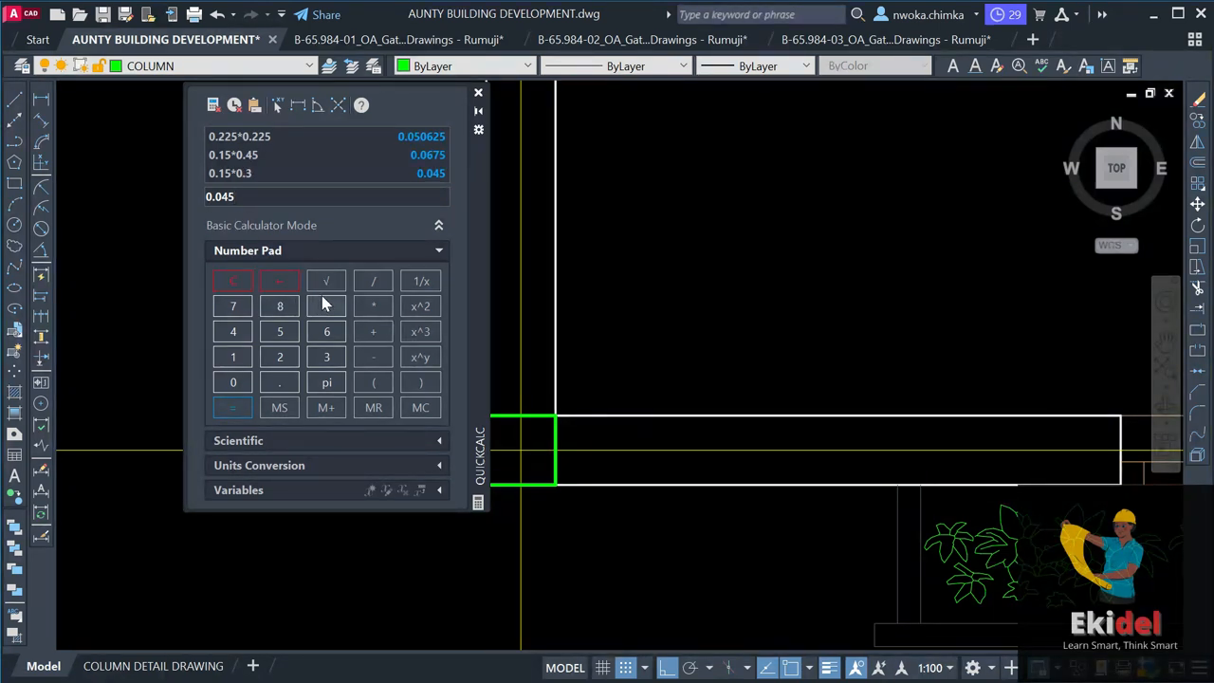
Calculate the area of a 150 x 350 mm column in square metres as 0.15*0.35, and close the calculator.
left_click(234, 281)
left_click(242, 382)
left_click(277, 380)
left_click(233, 357)
left_click(271, 331)
left_click(373, 305)
left_click(233, 382)
left_click(285, 379)
left_click(326, 357)
left_click(280, 331)
left_click(233, 407)
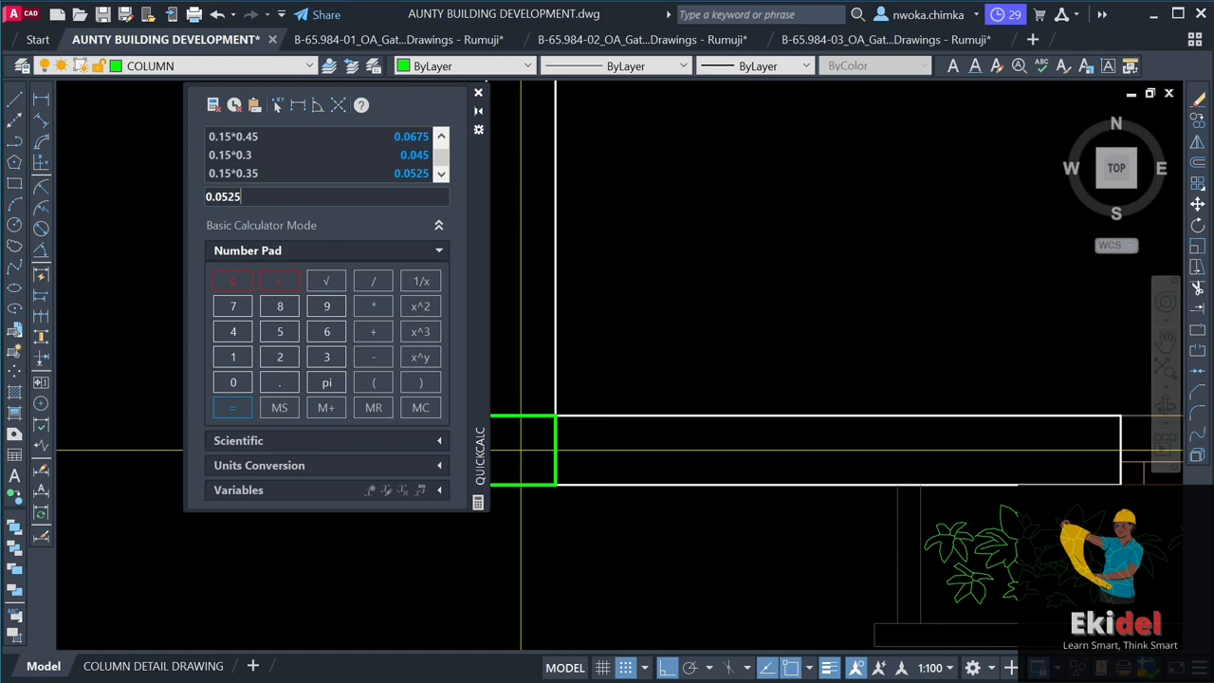
left_click(477, 92)
Erase the square column at the southwest corner of the main lounge.
scroll(702, 351, "down", 4)
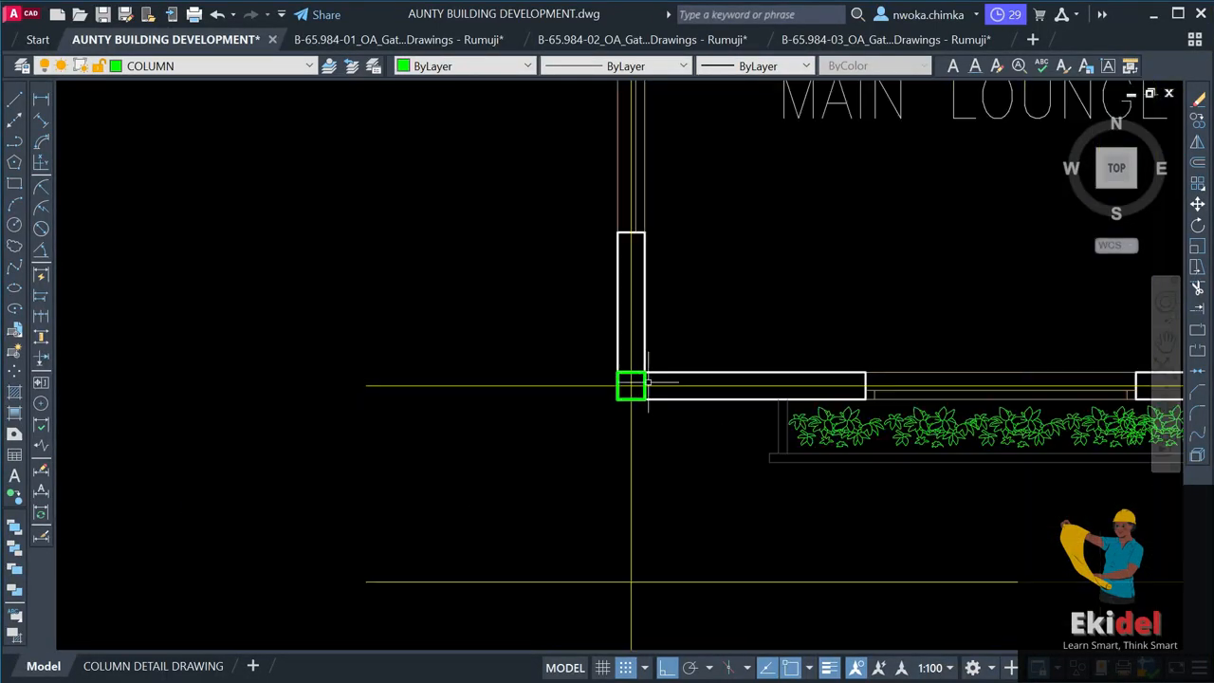
scroll(721, 426, "up", 2)
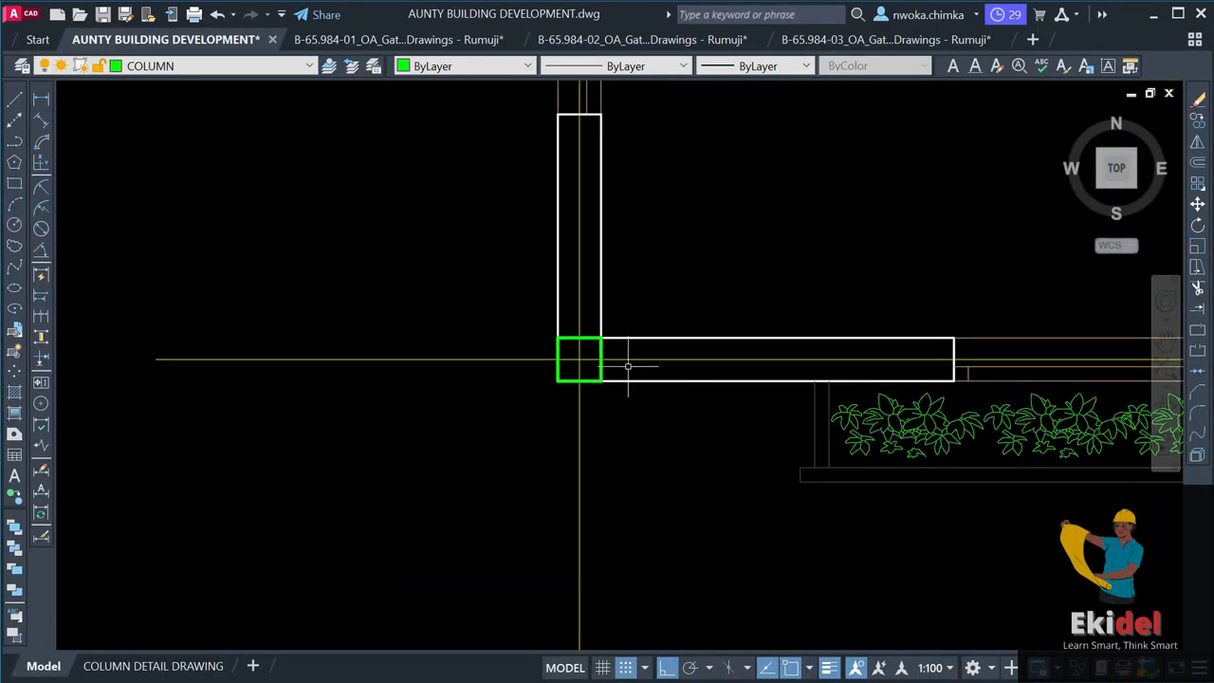
left_click(601, 351)
key("e")
key("Return")
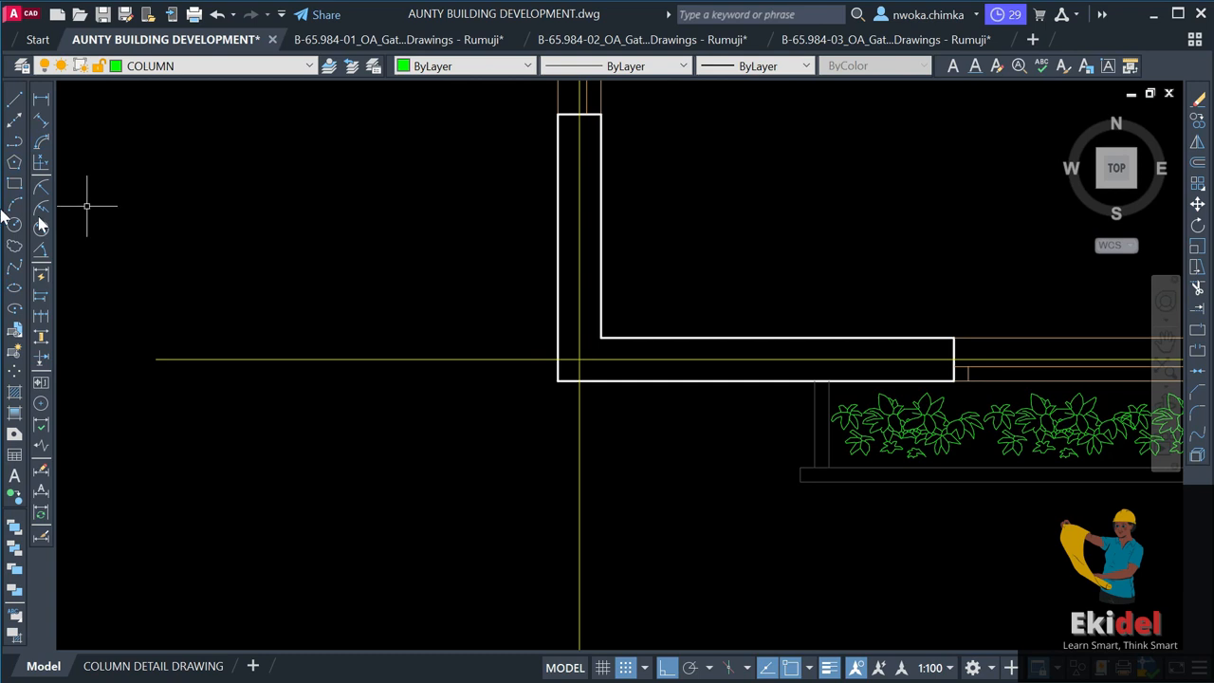
Draw a 150 x 450 mm column rectangle in the empty space west of the building.
left_click(15, 183)
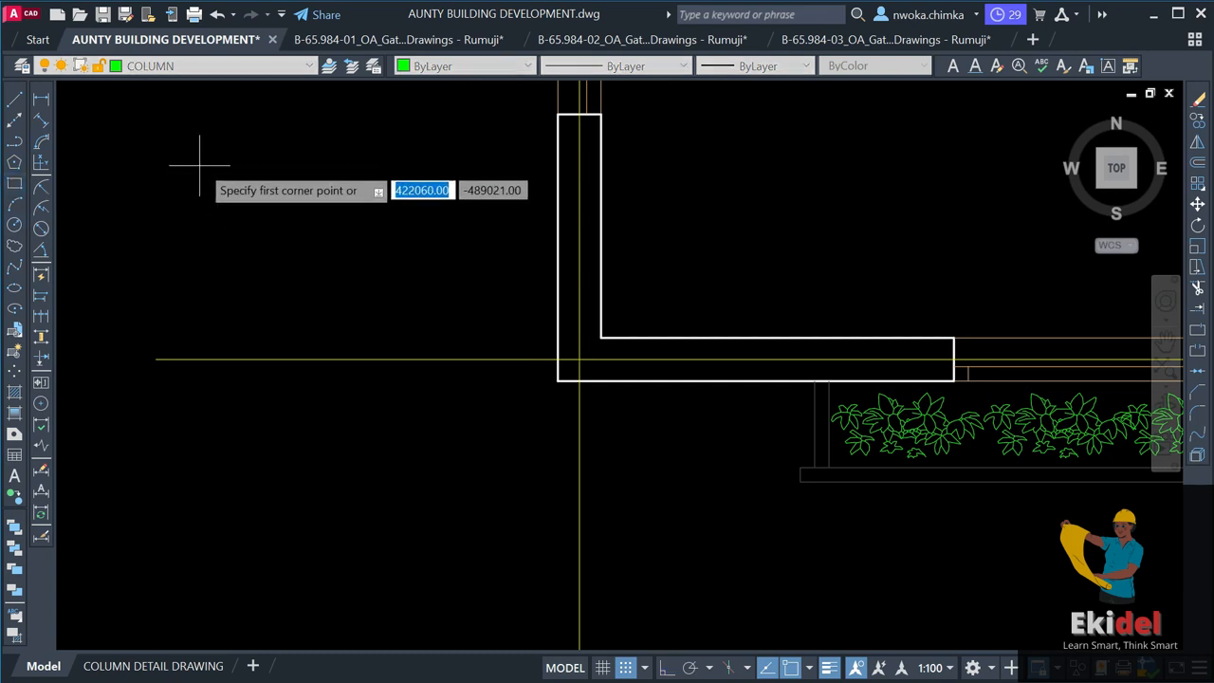
left_click(273, 131)
type("1")
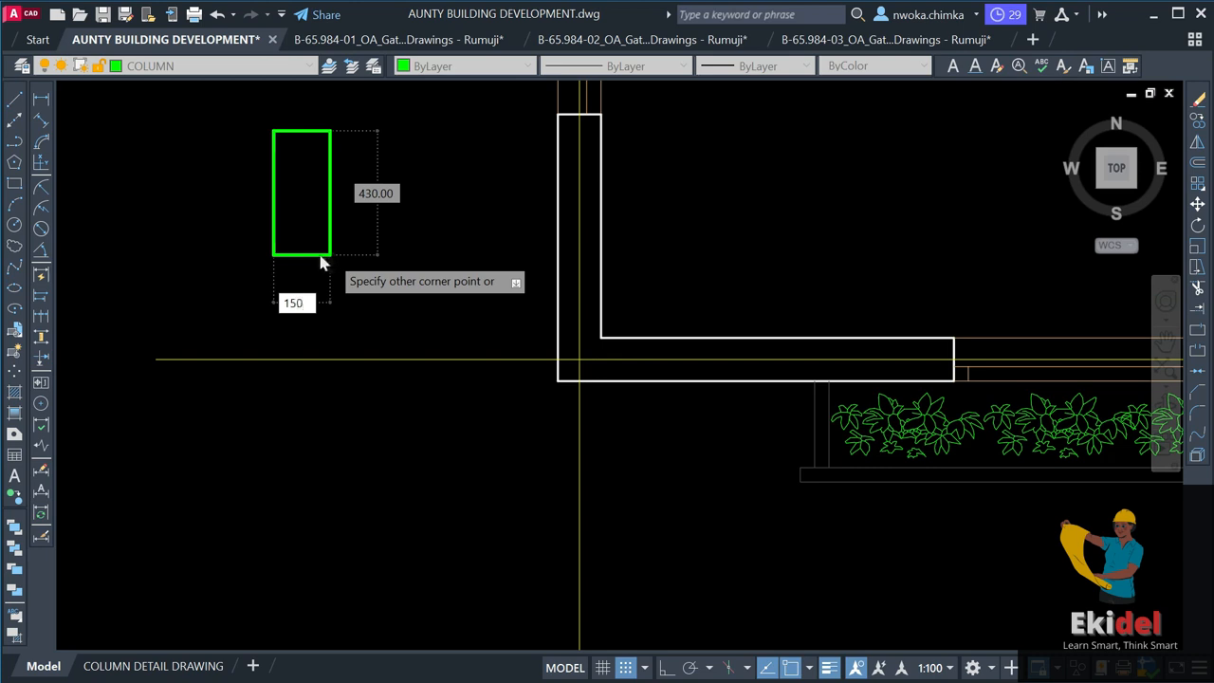
type("50")
key("Tab")
type("450")
key("Return")
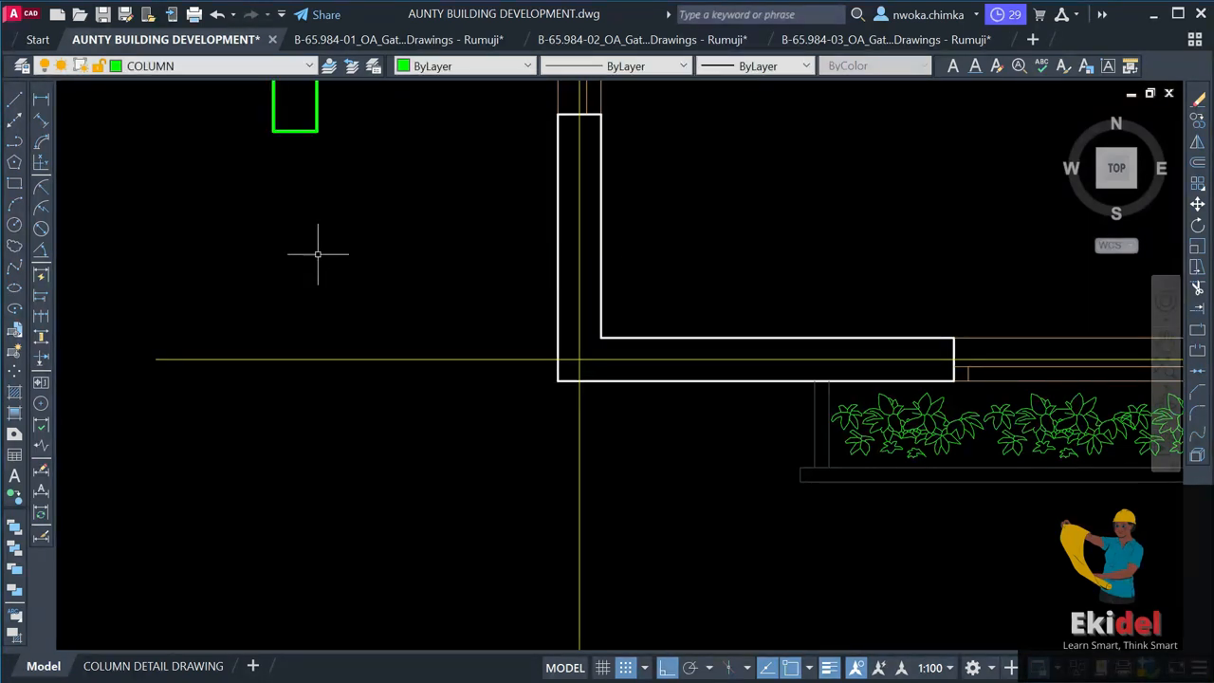
Move the new column rectangle by its lower-left corner onto the outer southwest corner of the main lounge walls.
scroll(319, 270, "down", 2)
left_click(332, 163)
left_click(255, 245)
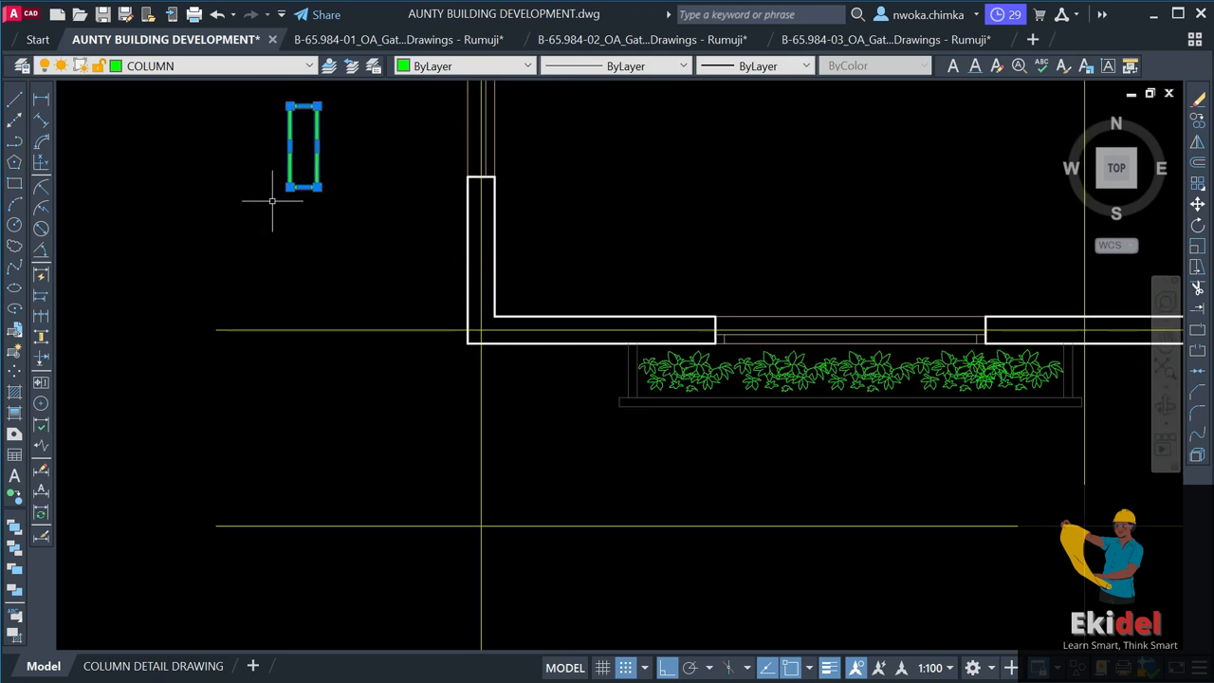
key("m")
key("space")
scroll(285, 189, "up", 2)
left_click(295, 183)
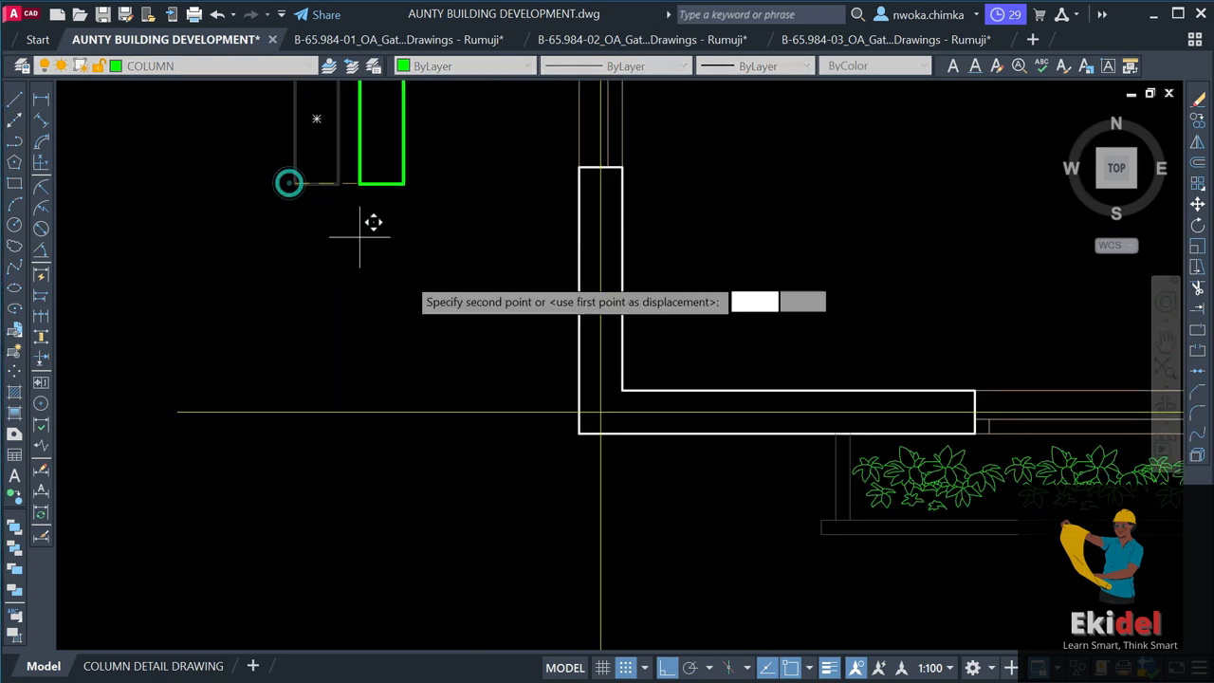
left_click(580, 432)
scroll(426, 437, "down", 3)
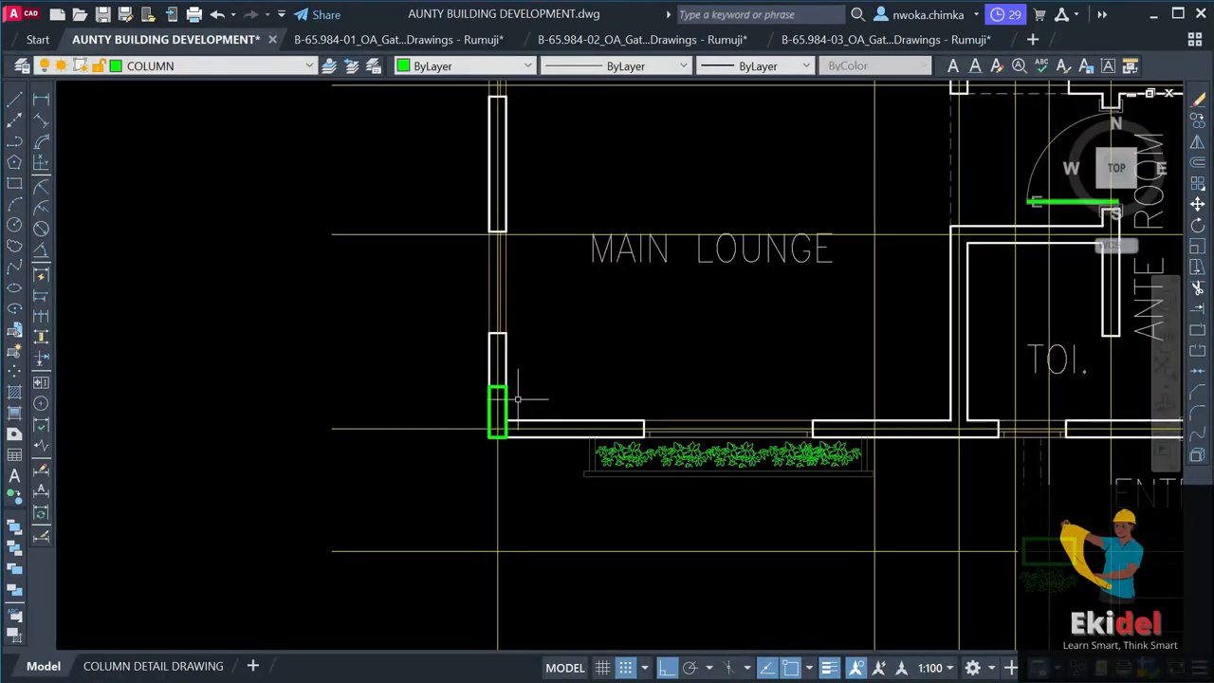
Measure the lounge corner column's length along the west wall with a linear dimension, without placing it.
scroll(507, 405, "up", 2)
scroll(474, 359, "down", 4)
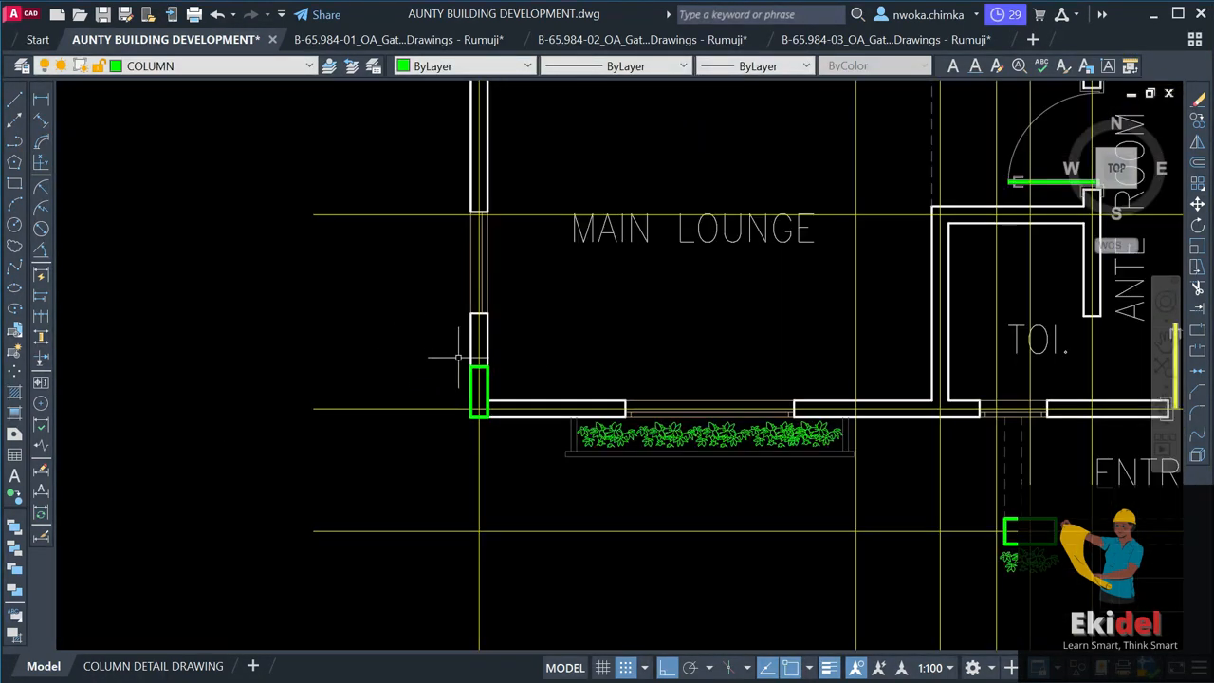
scroll(474, 361, "up", 2)
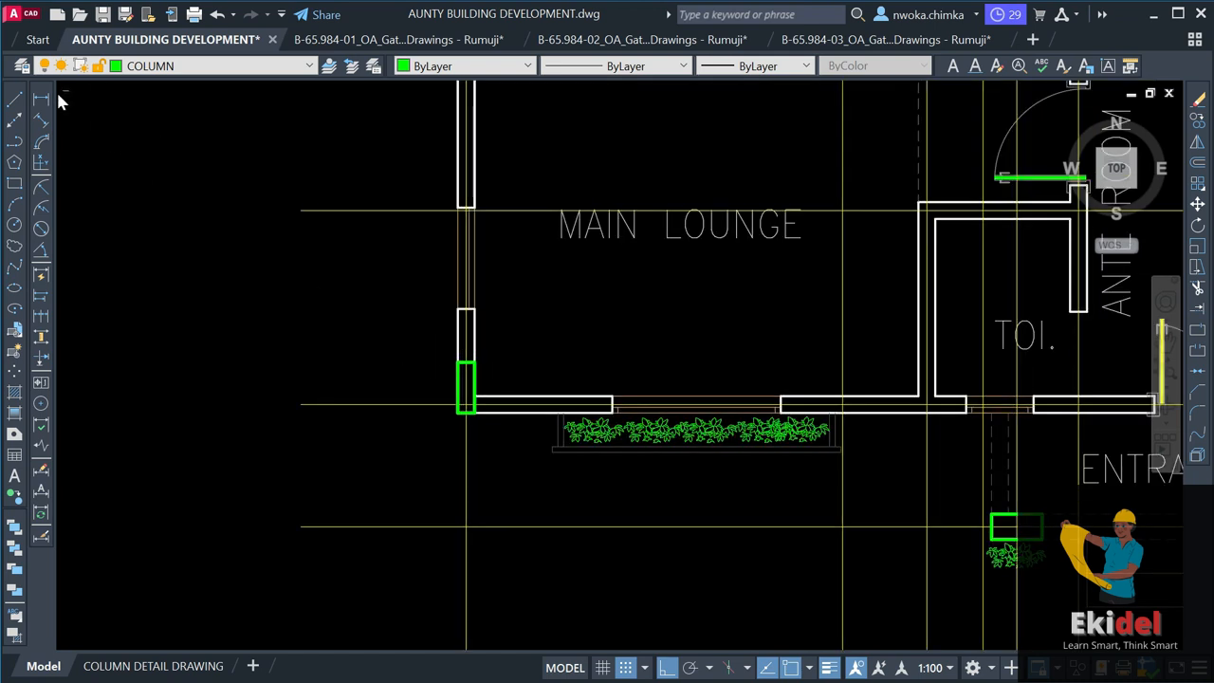
scroll(465, 364, "up", 2)
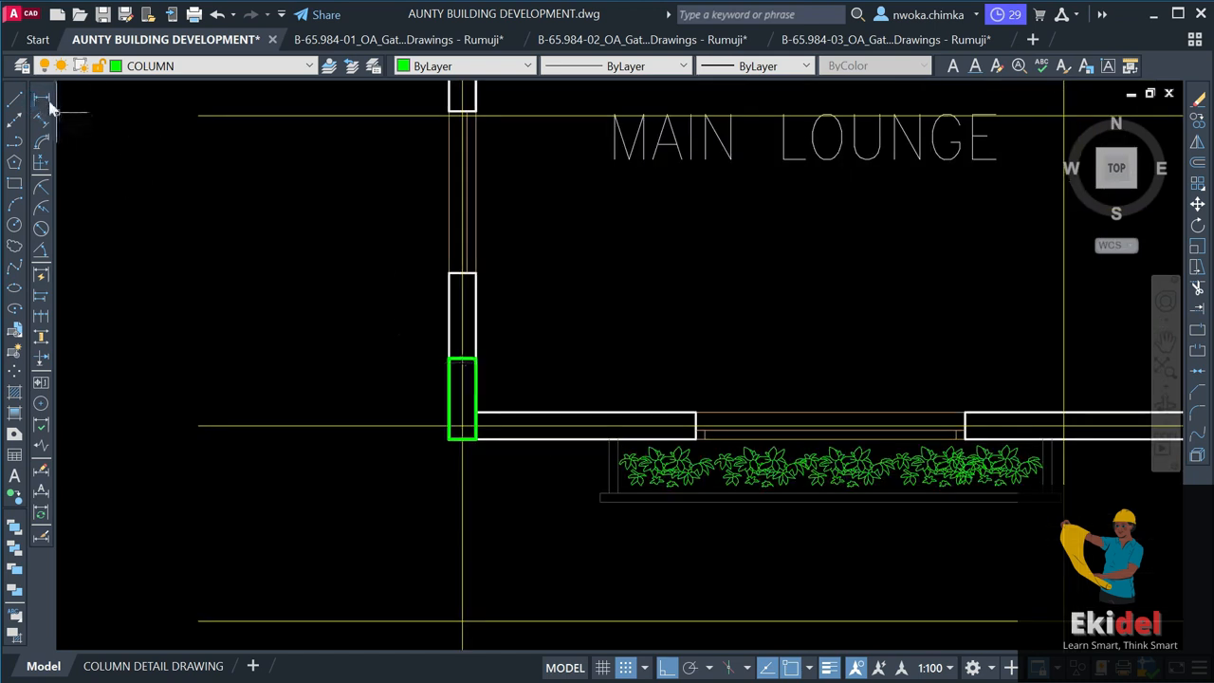
left_click(43, 100)
scroll(444, 358, "up", 2)
left_click(438, 356)
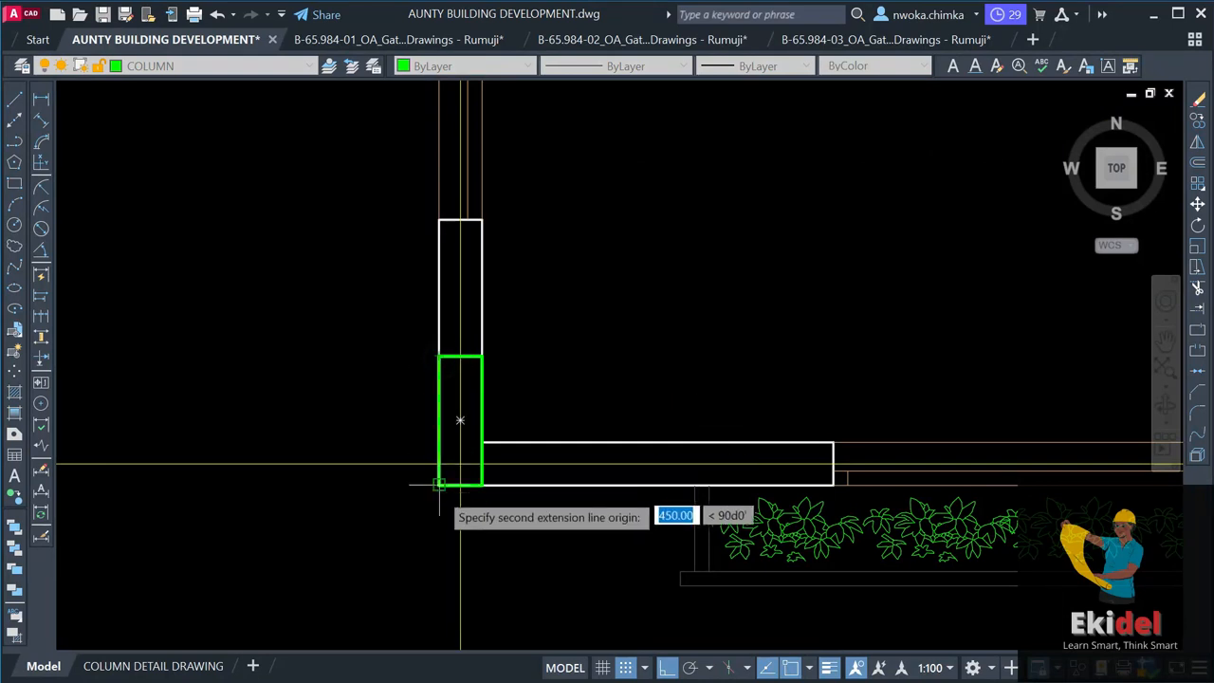
left_click(439, 485)
scroll(308, 403, "down", 3)
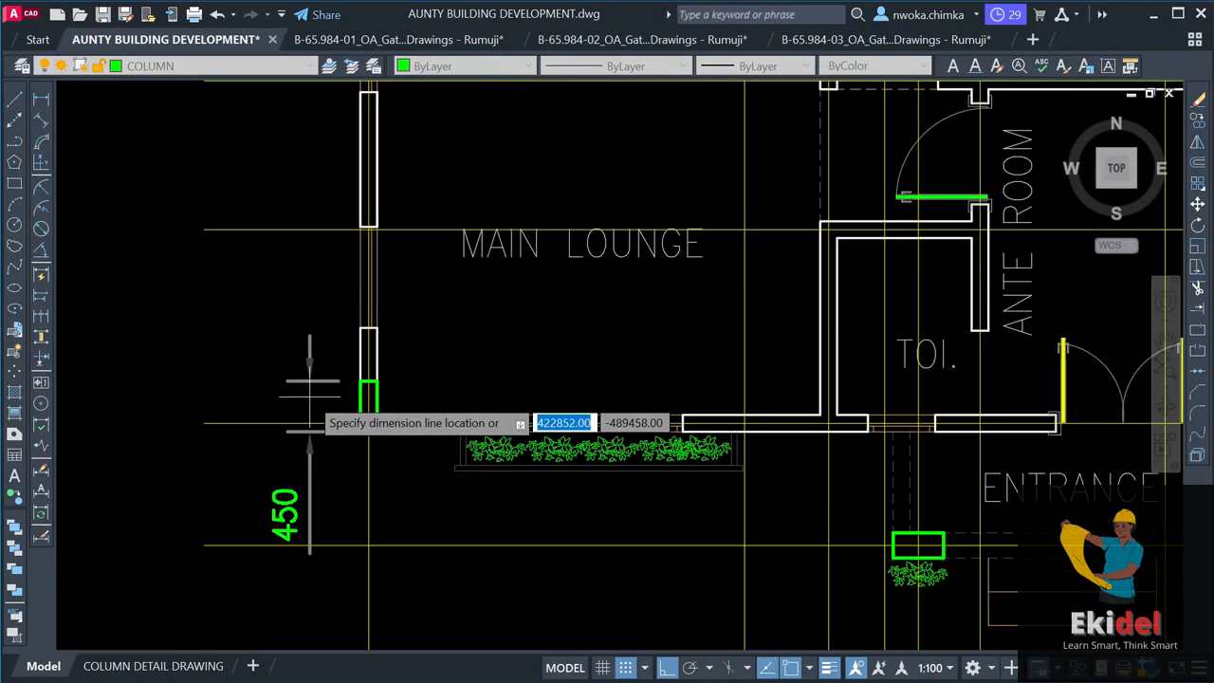
key("Escape")
Measure the lounge corner column's width along its south edge with a linear dimension, without placing it.
key("space")
scroll(360, 433, "up", 4)
left_click(360, 431)
left_click(403, 424)
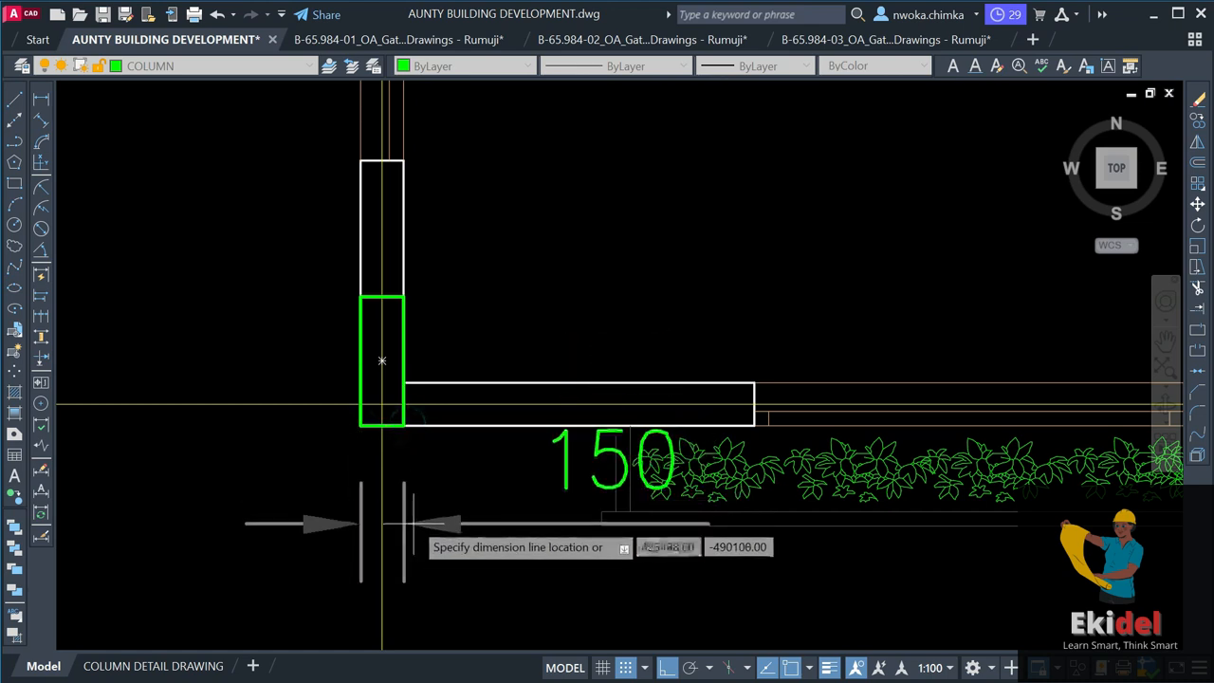
key("Escape")
scroll(434, 442, "down", 2)
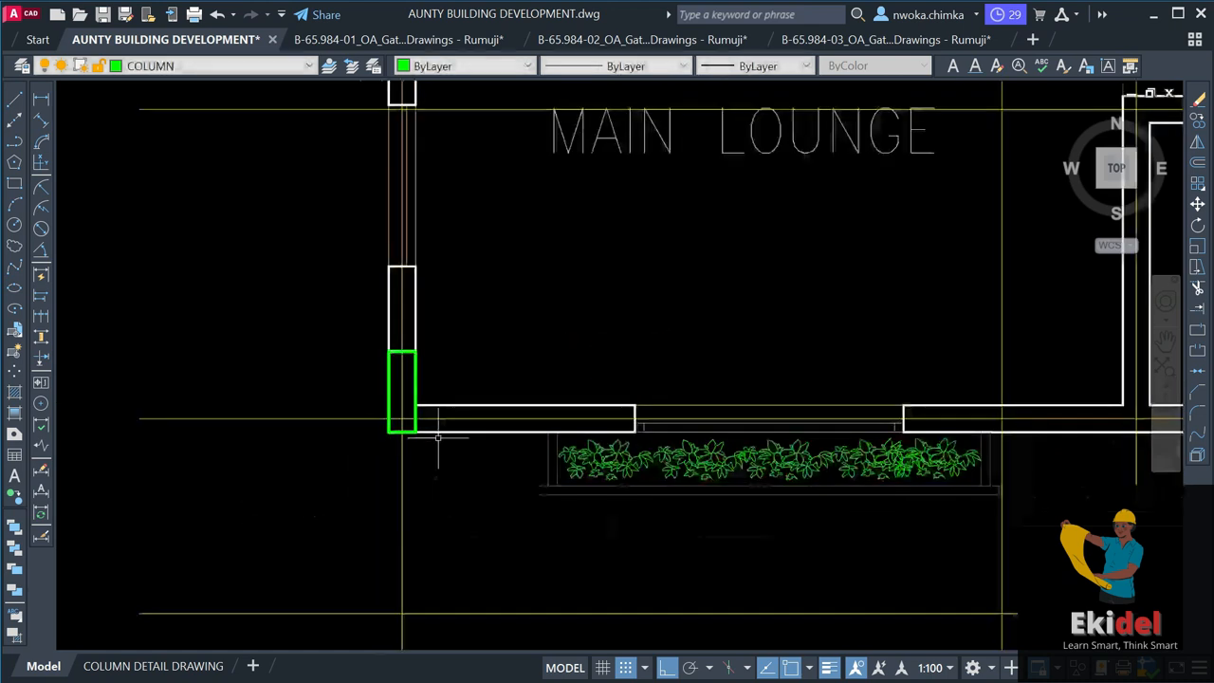
left_click(414, 350)
type("co")
key("Return")
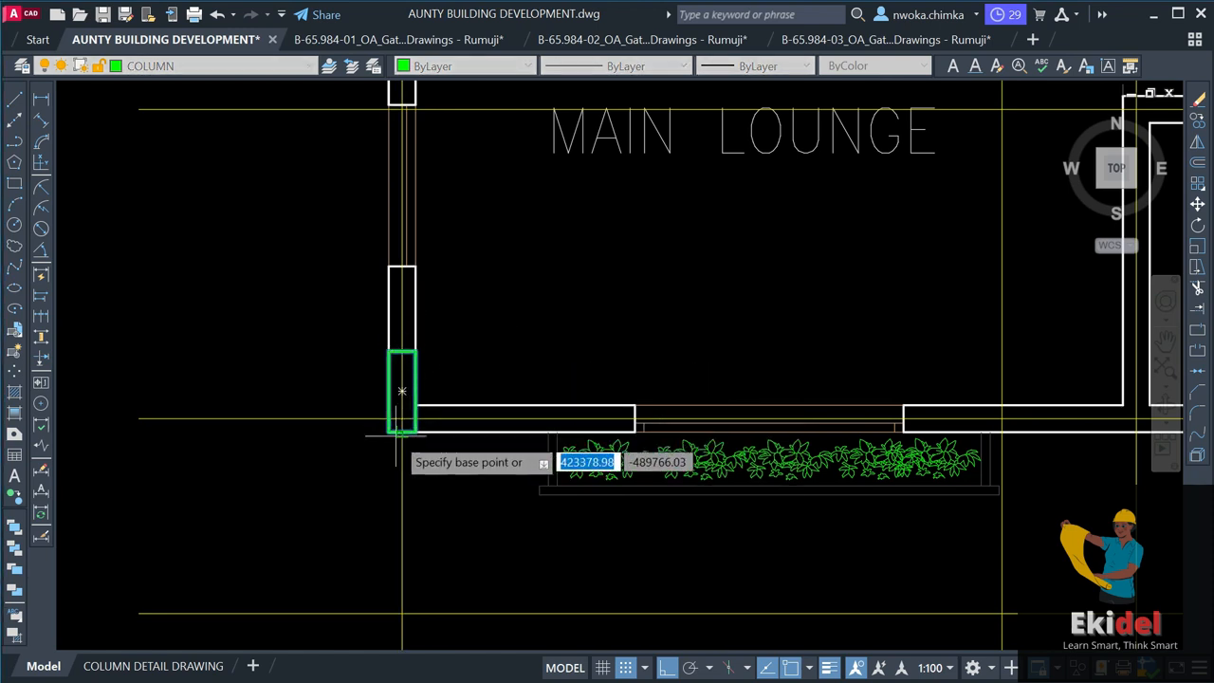
scroll(388, 432, "down", 5)
left_click(384, 406)
scroll(663, 417, "up", 2)
scroll(678, 393, "down", 4)
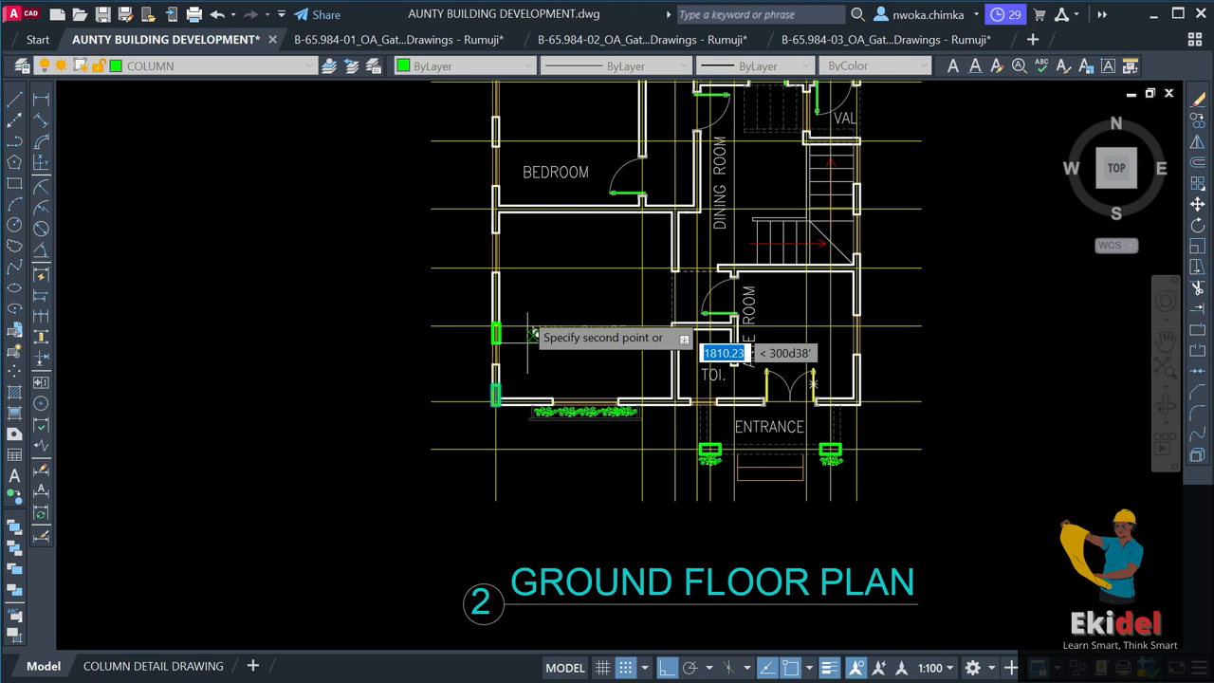
key("Escape")
Compare the ground floor plan with the pent floor plan to see which part of the building the upper floor covers.
scroll(505, 390, "up", 2)
scroll(492, 387, "down", 6)
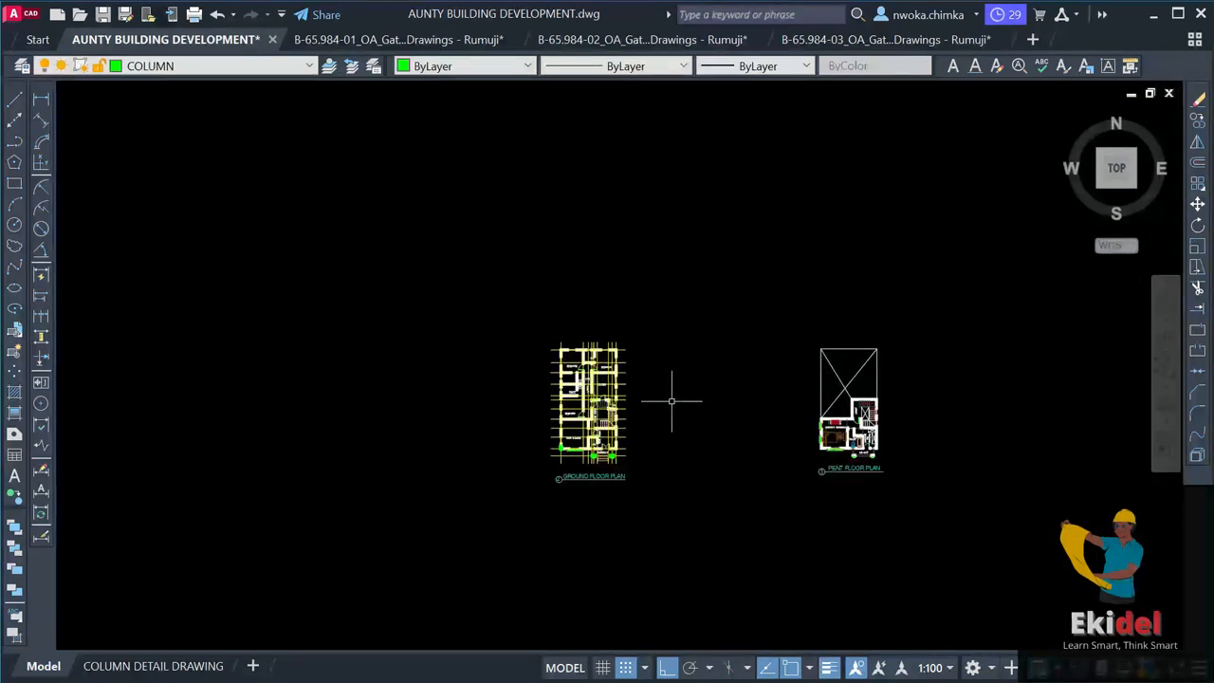
scroll(671, 400, "down", 3)
scroll(675, 478, "up", 4)
scroll(466, 388, "up", 2)
scroll(441, 343, "down", 2)
scroll(406, 359, "up", 2)
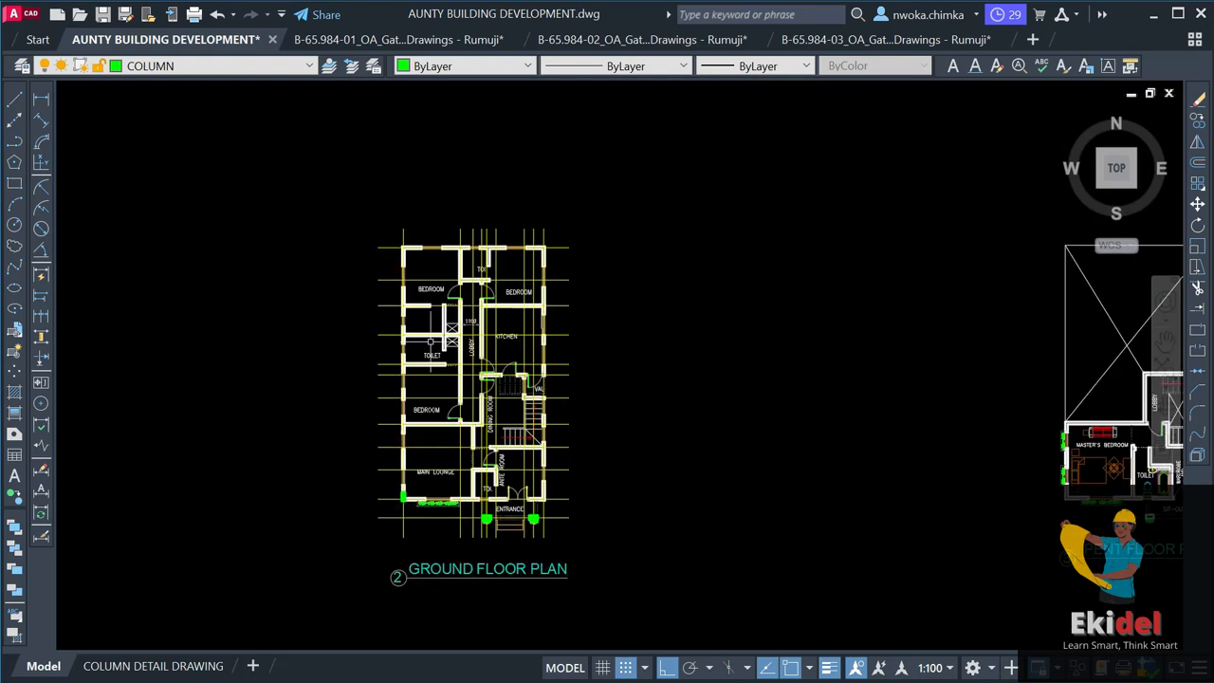
scroll(493, 313, "down", 2)
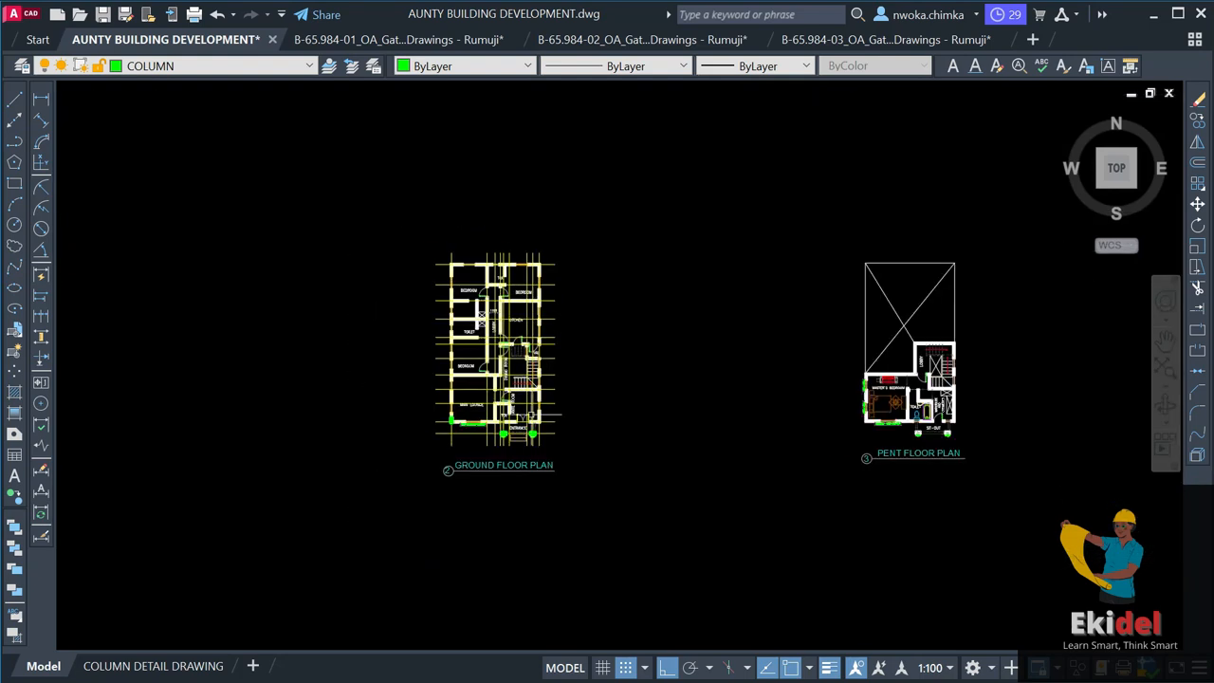
scroll(470, 414, "up", 2)
scroll(599, 365, "down", 2)
middle_click_drag(865, 347, 615, 347)
scroll(734, 378, "up", 4)
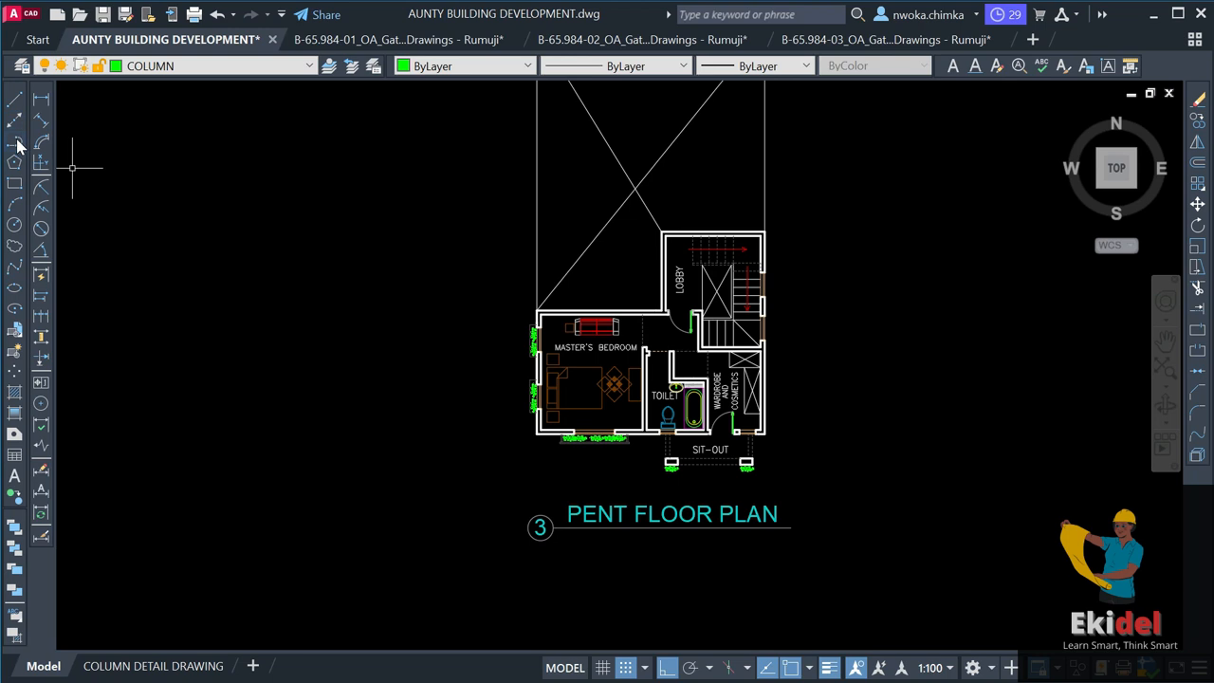
Make dim the current layer.
left_click(431, 65)
left_click(257, 78)
left_click(246, 67)
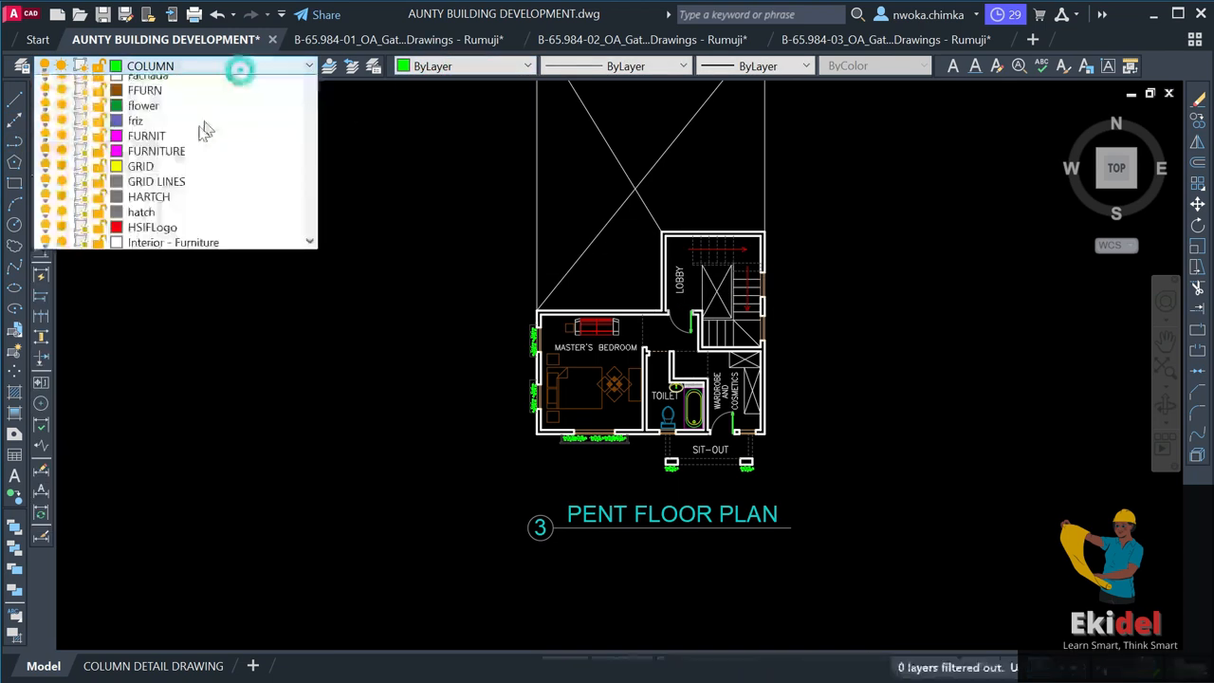
left_click(150, 174)
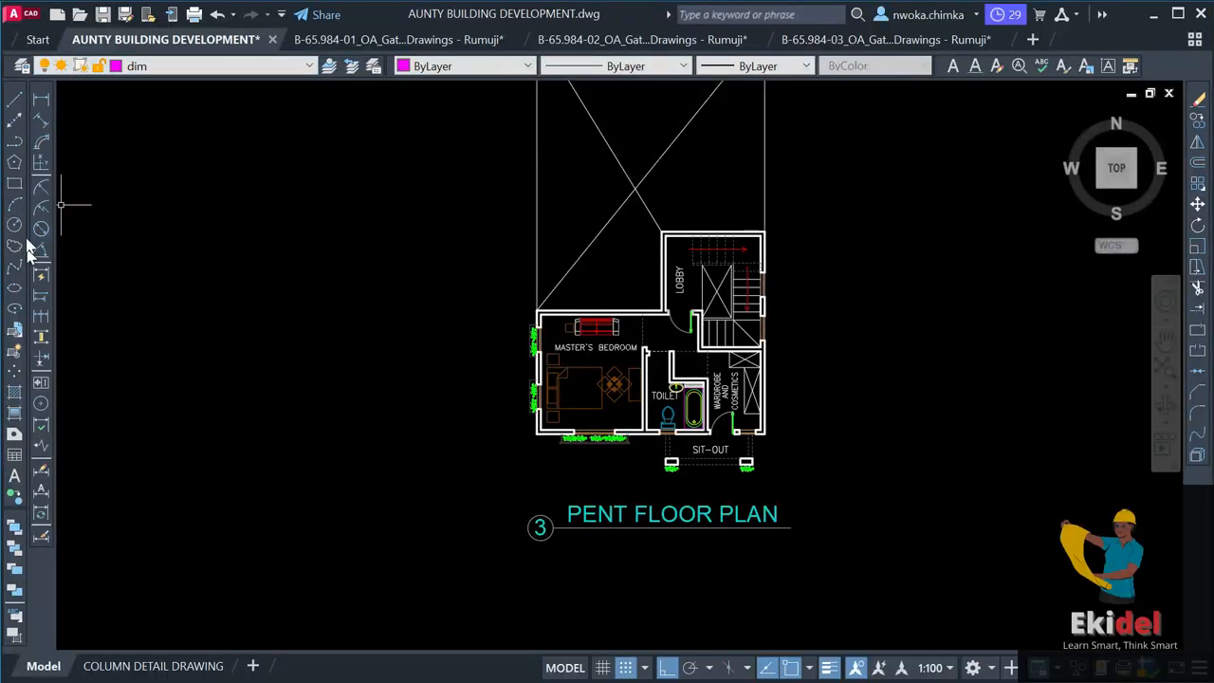
Trace the outer wall line of the pent floor plan with a closed polyline, starting at the lobby's northeast corner and excluding the sit-out.
left_click(15, 142)
scroll(749, 237, "up", 5)
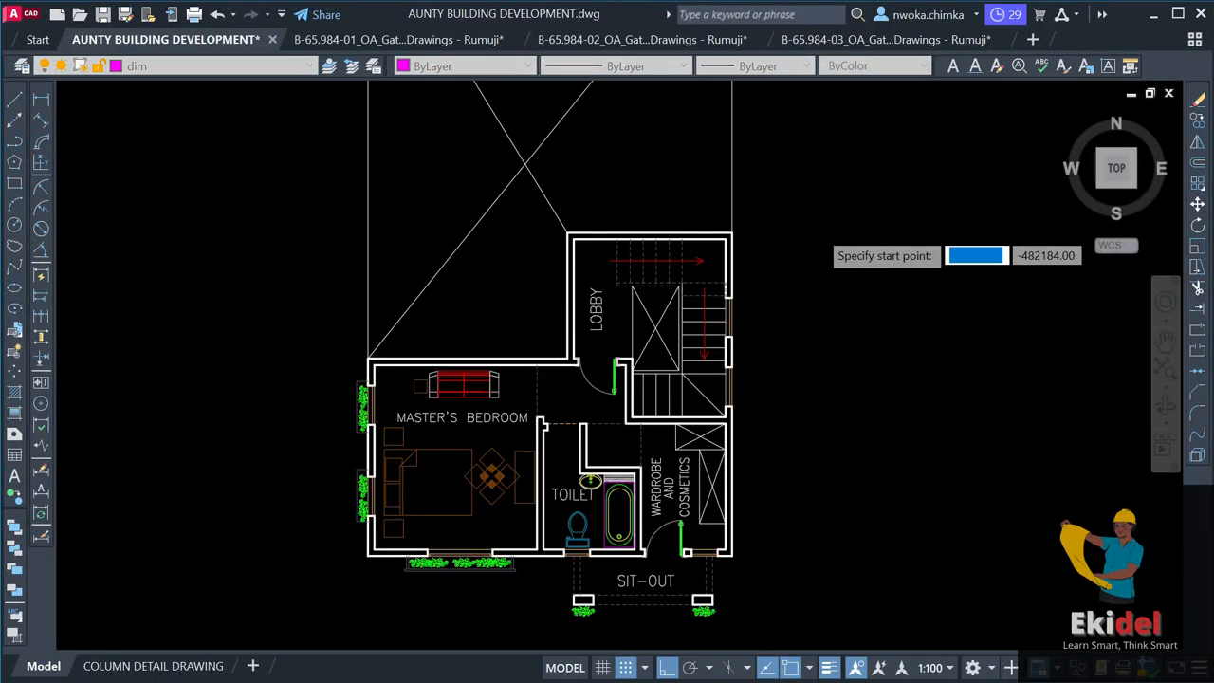
left_click(673, 244)
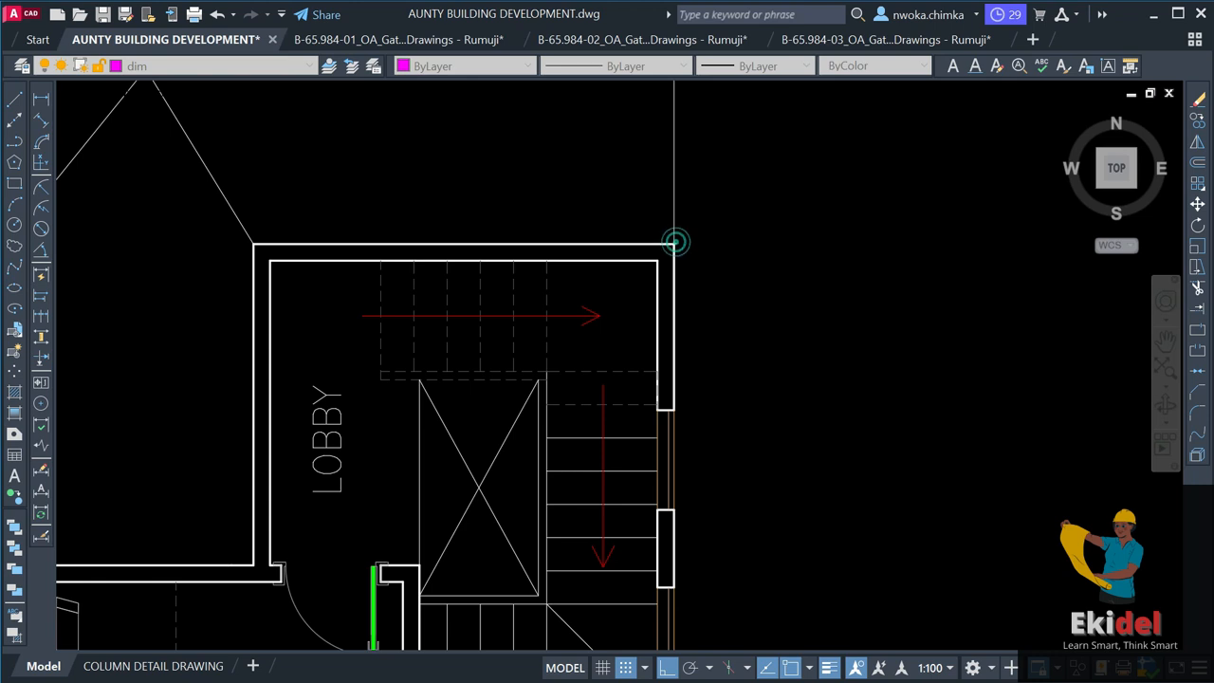
left_click(253, 244)
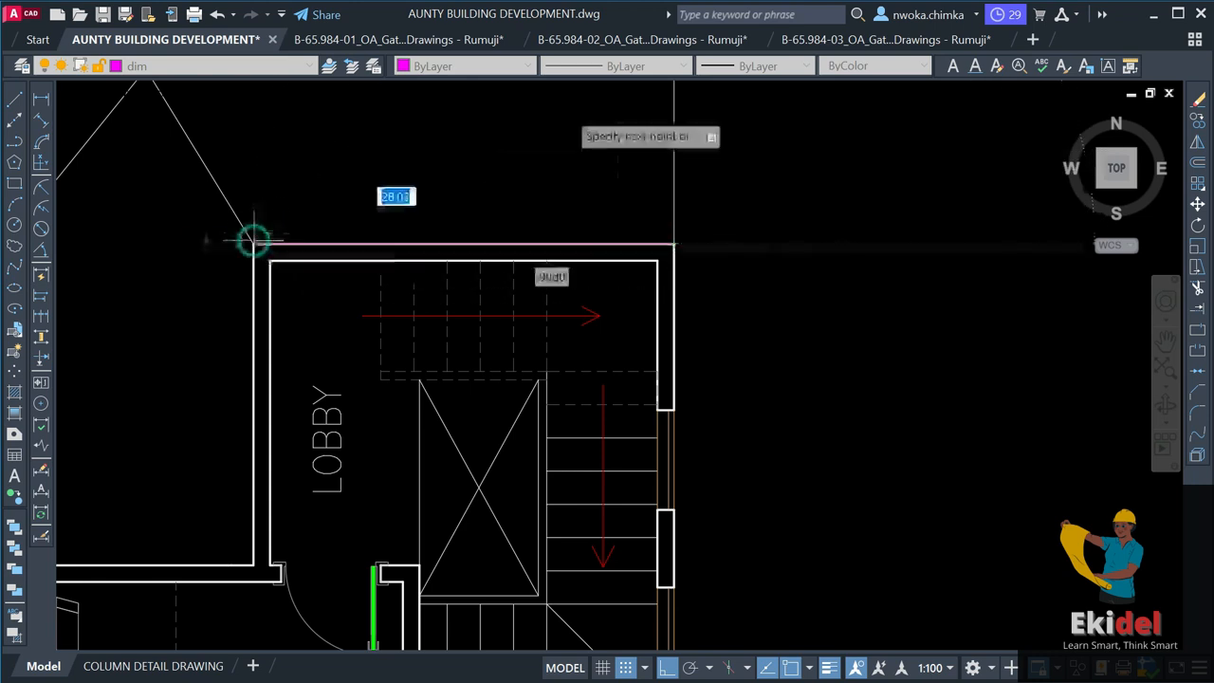
scroll(531, 246, "down", 4)
scroll(560, 204, "up", 3)
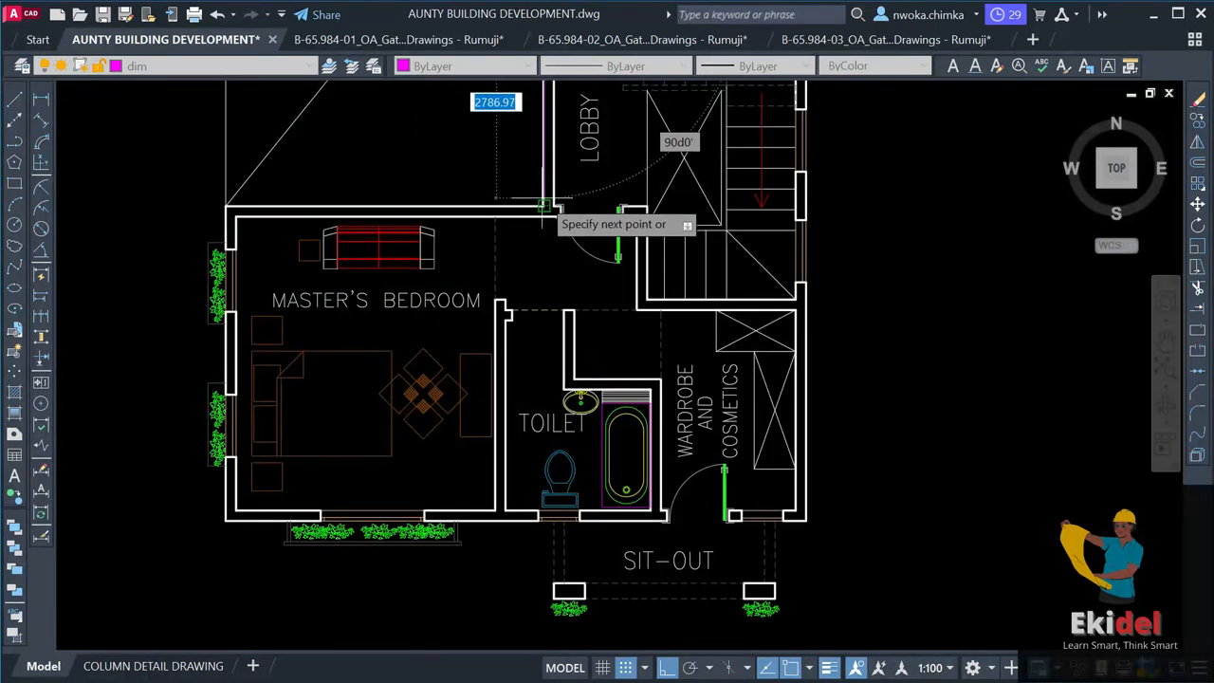
left_click(225, 205)
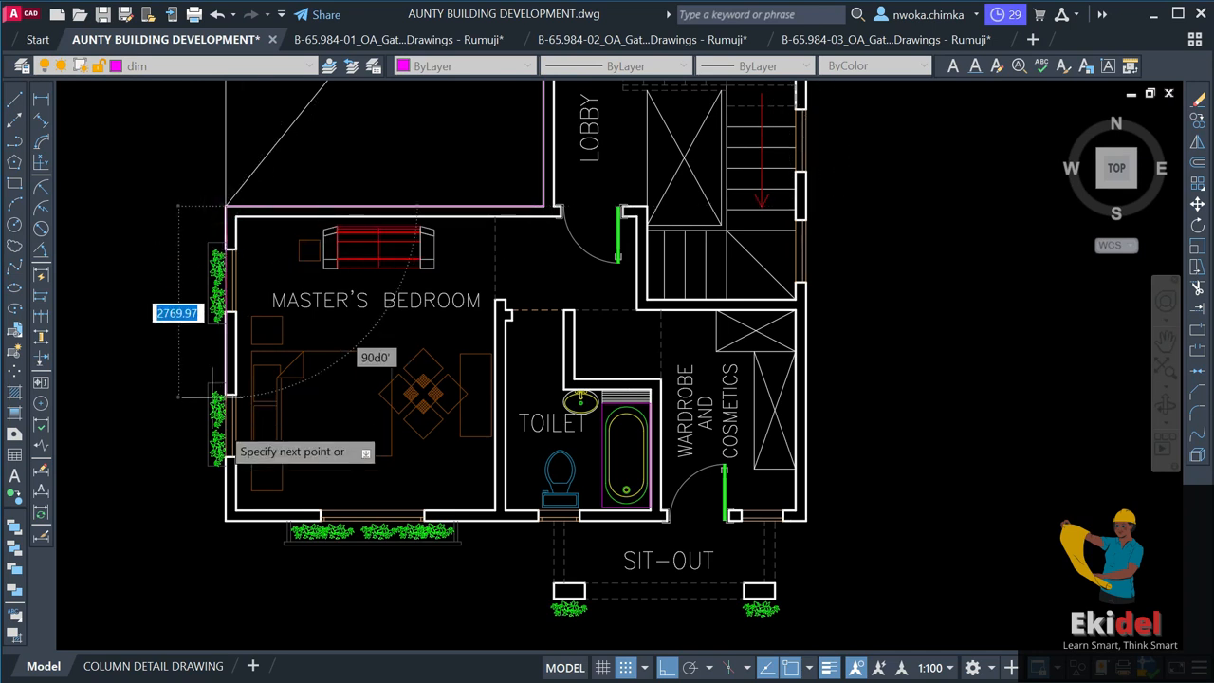
left_click(225, 520)
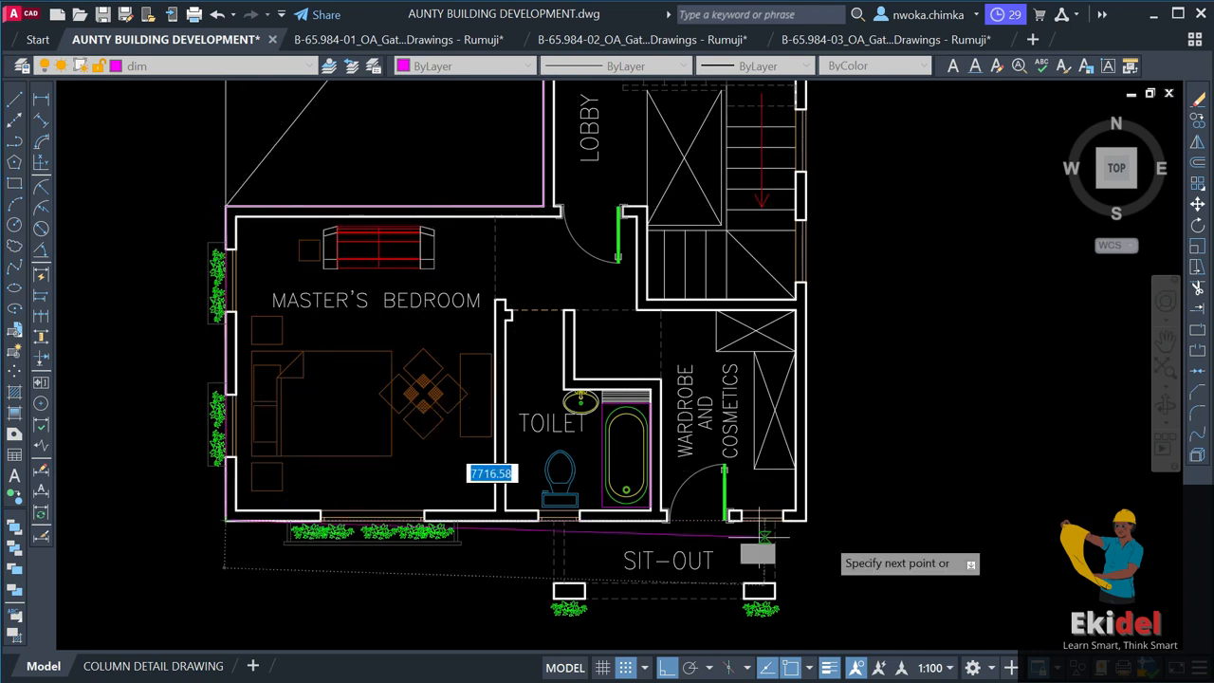
left_click(804, 521)
scroll(804, 521, "down", 2)
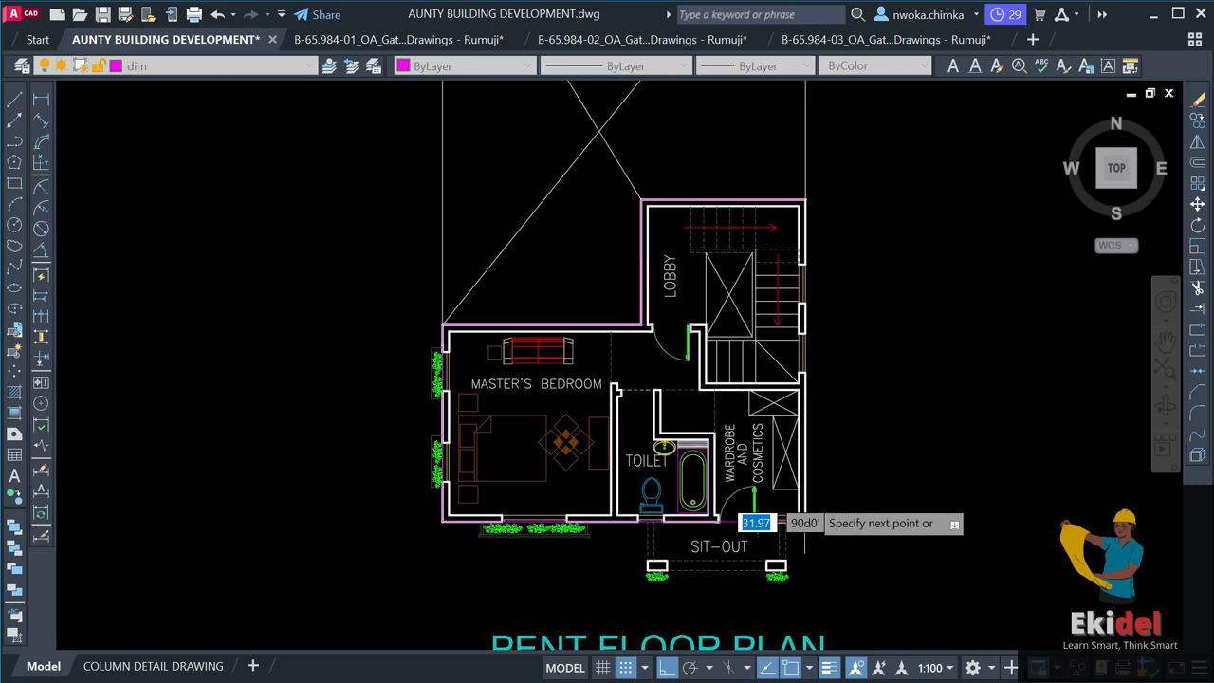
scroll(792, 204, "up", 2)
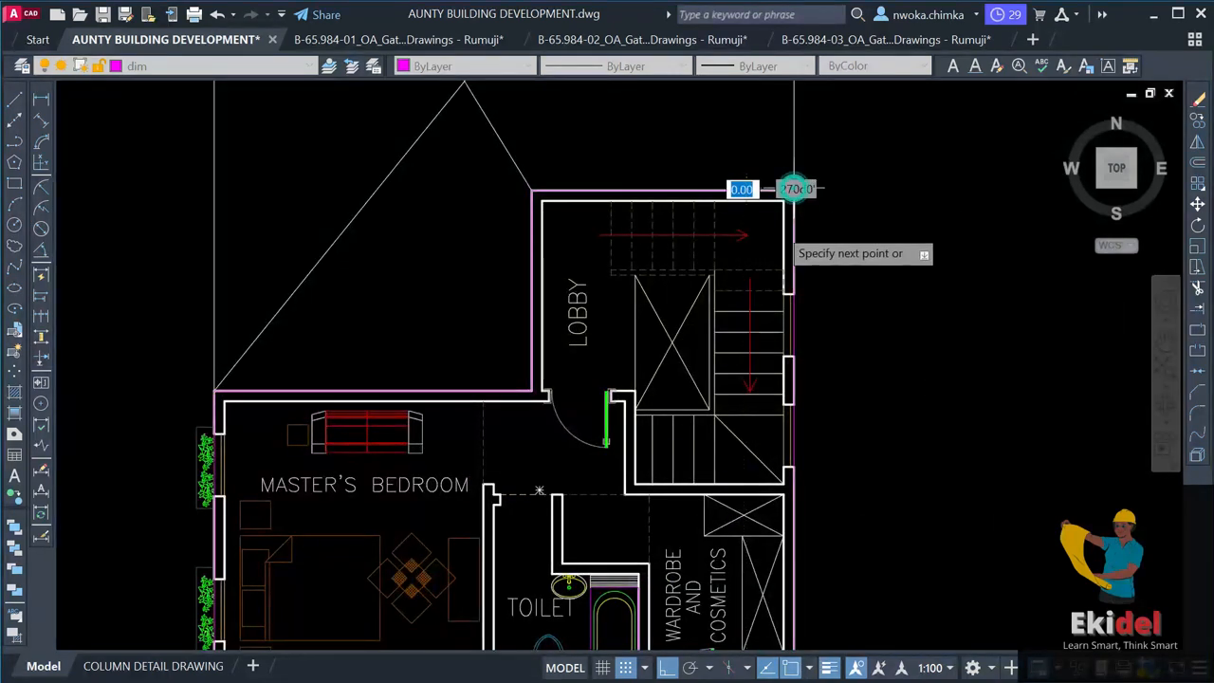
key("Return")
Set the pent floor outline's lineweight to 0.50 mm.
left_click(788, 191)
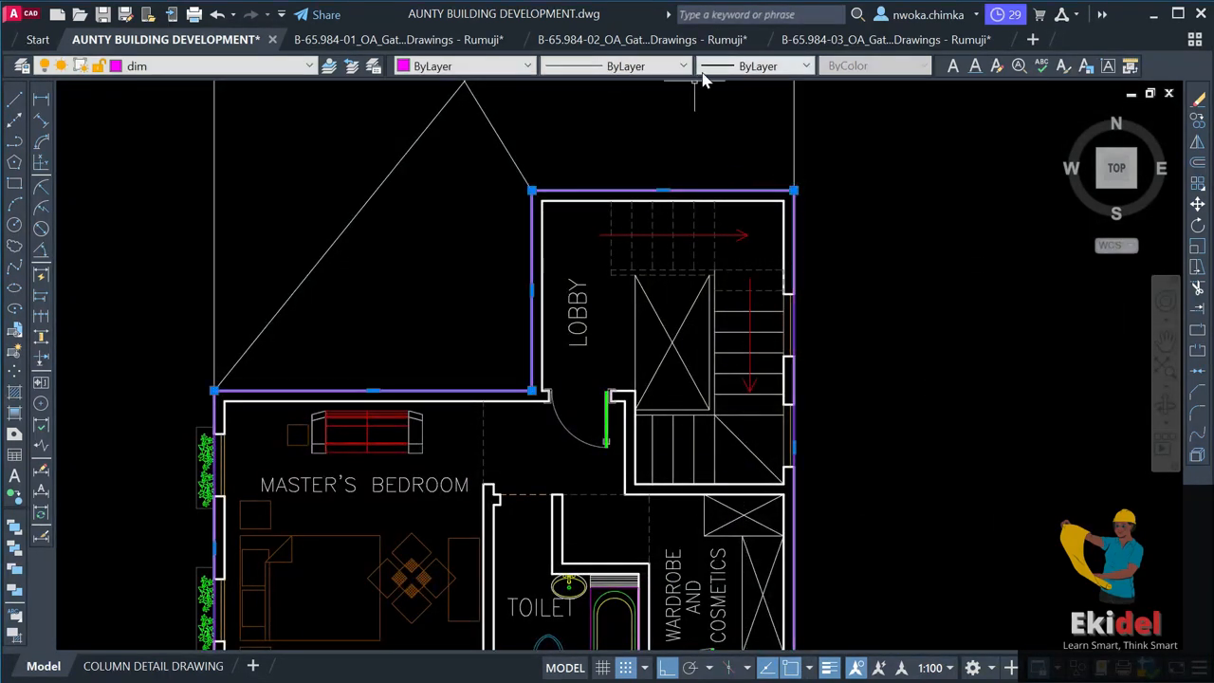
left_click(713, 66)
left_click(754, 343)
key("Escape")
scroll(796, 240, "down", 2)
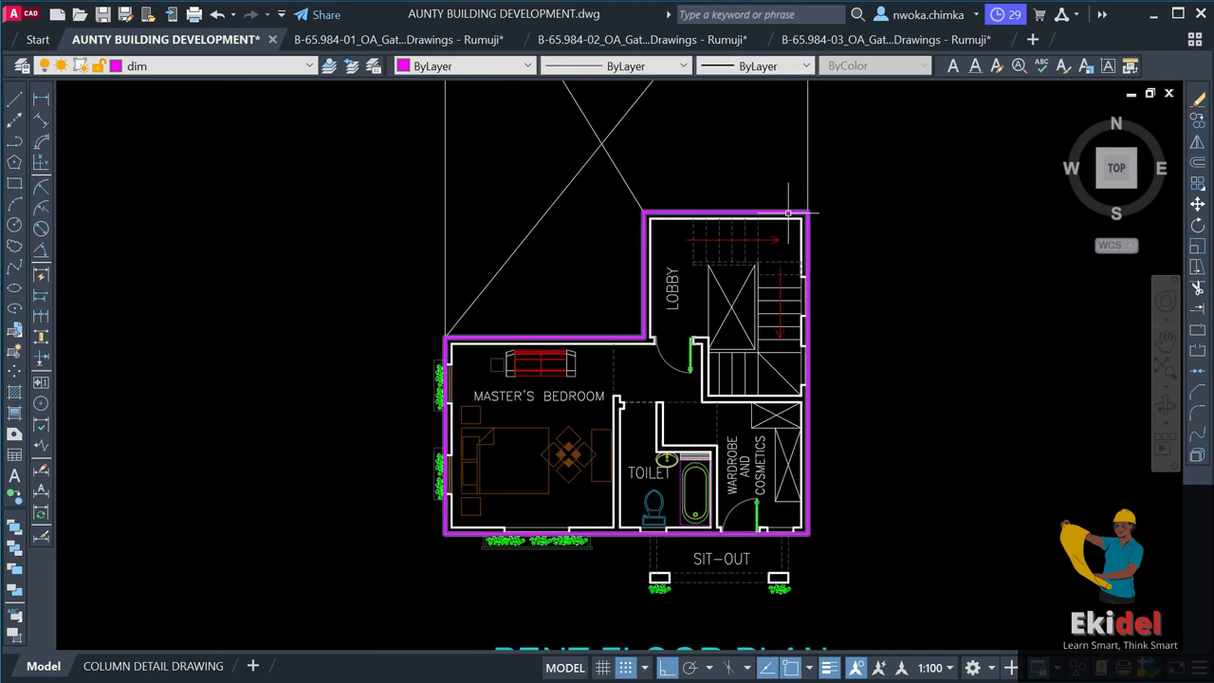
Copy the pent floor outline from its southwest corner to the main lounge's outer southwest corner on the ground floor plan.
left_click(774, 210)
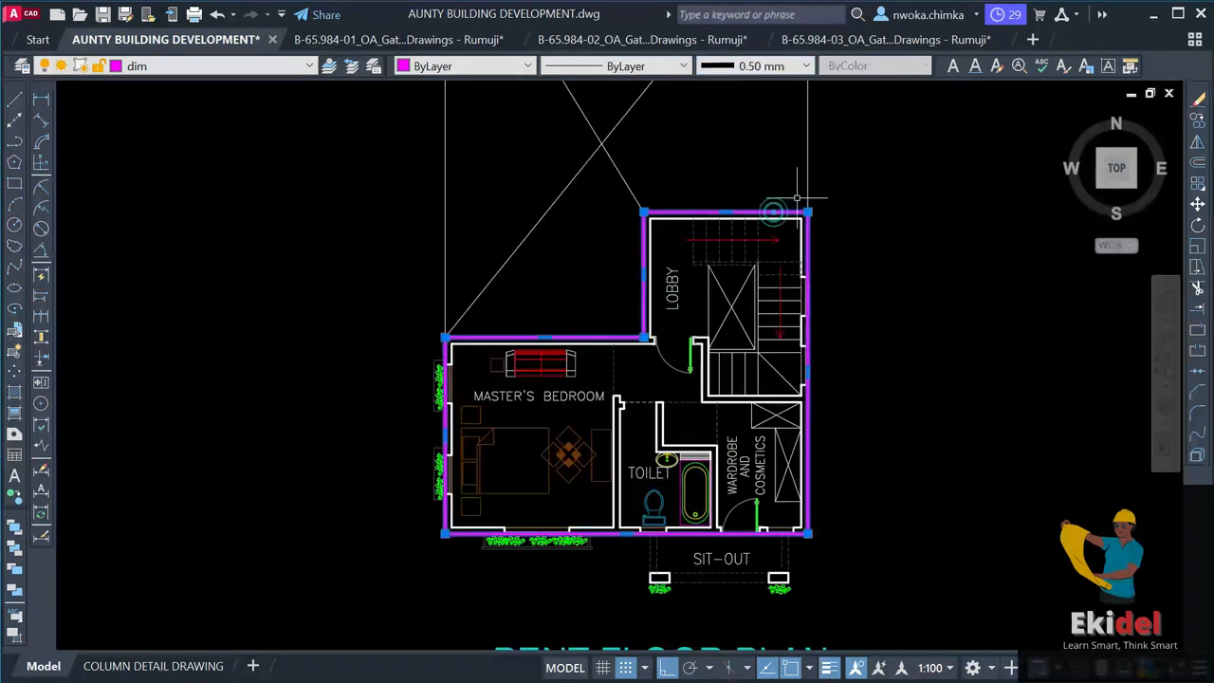
key("Return")
scroll(446, 532, "up", 2)
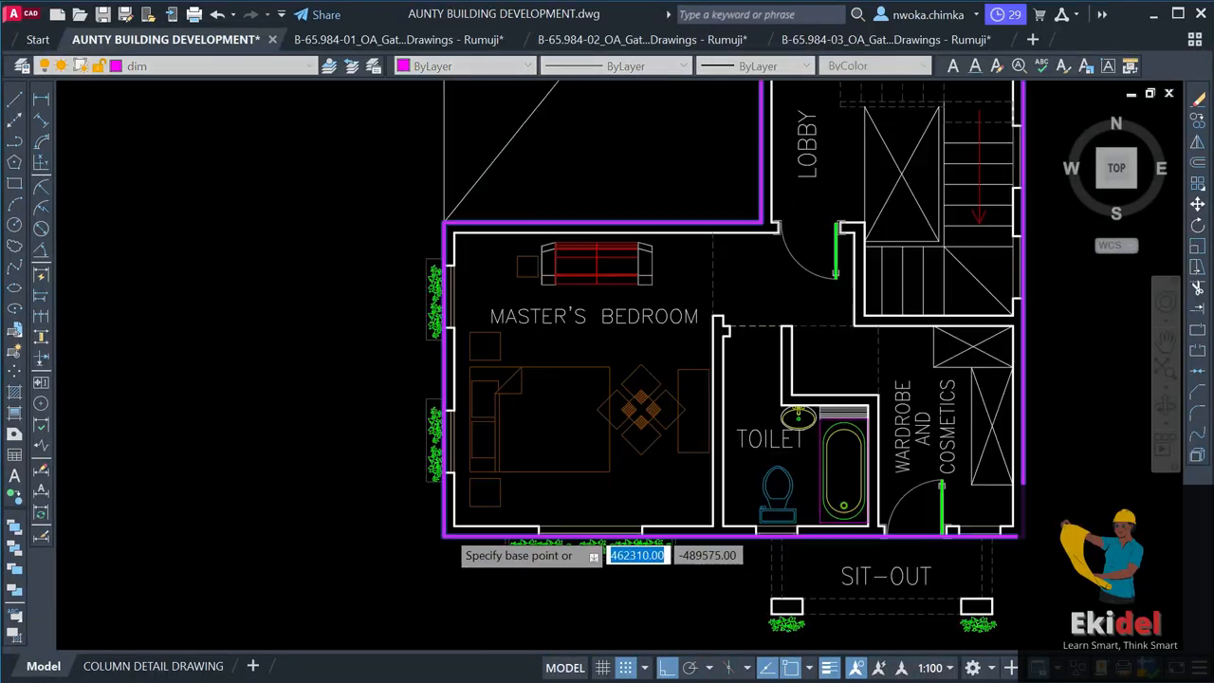
left_click(443, 535)
scroll(443, 536, "down", 5)
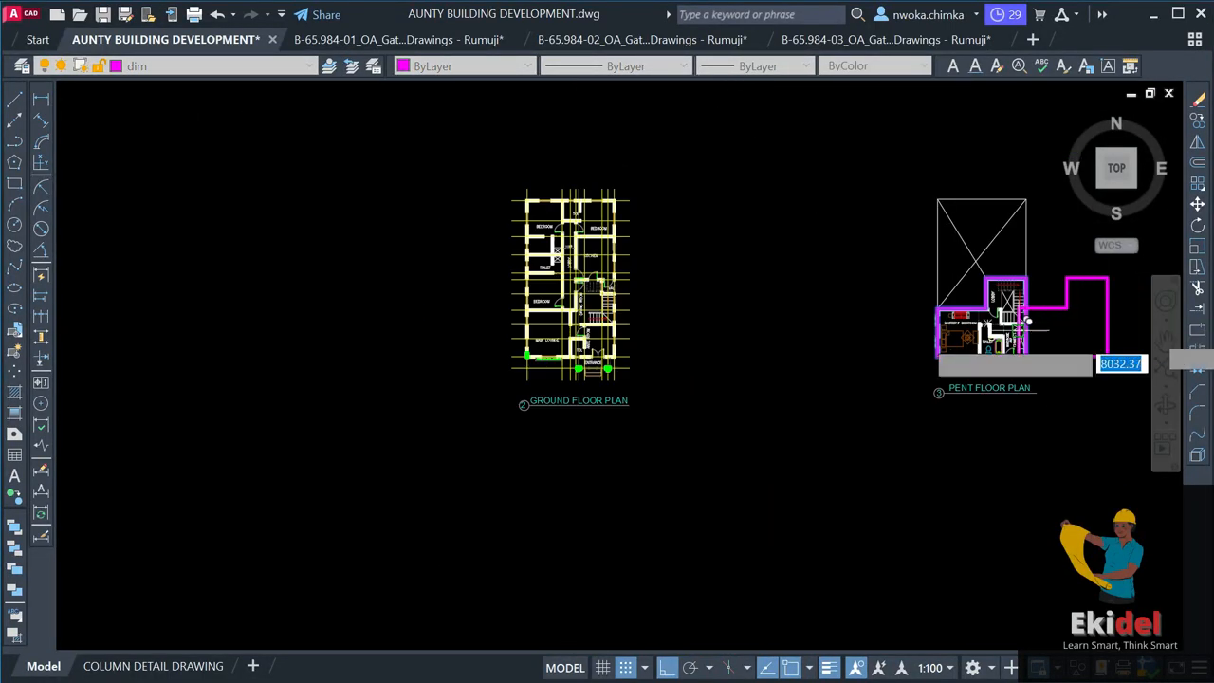
scroll(468, 357, "up", 2)
scroll(467, 357, "up", 6)
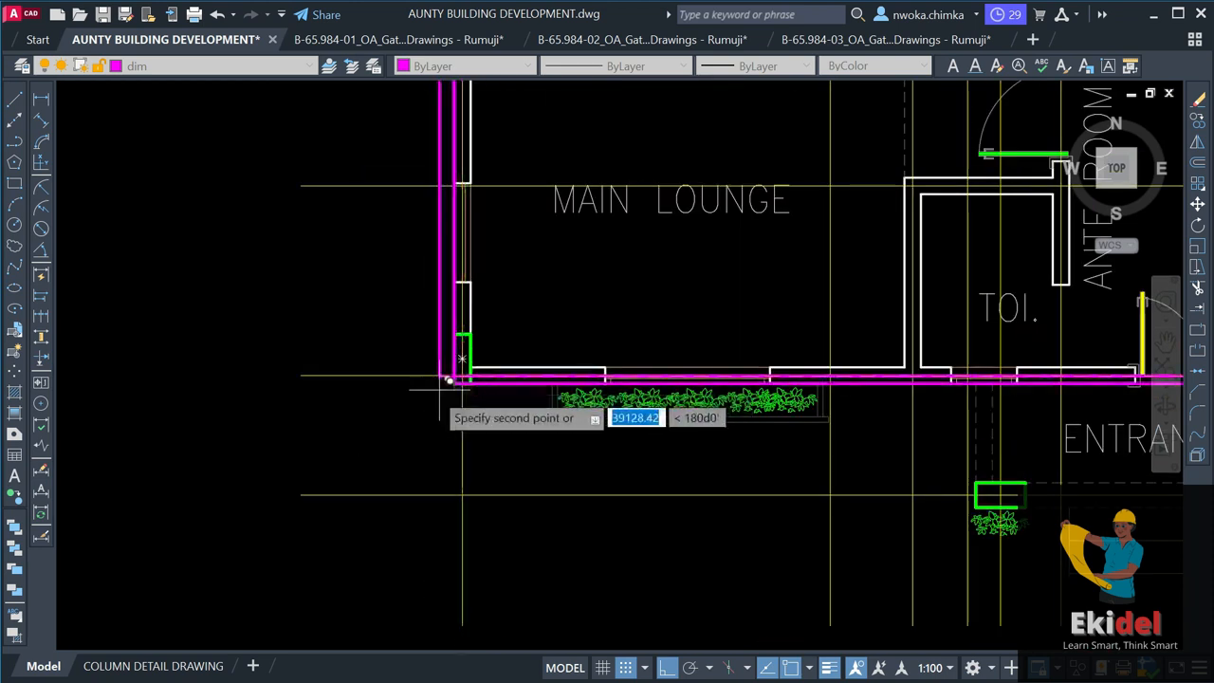
left_click(462, 374)
scroll(462, 374, "down", 5)
key("Escape")
Examine which ground floor rooms and walls lie within the copied pent floor outline.
scroll(593, 372, "up", 2)
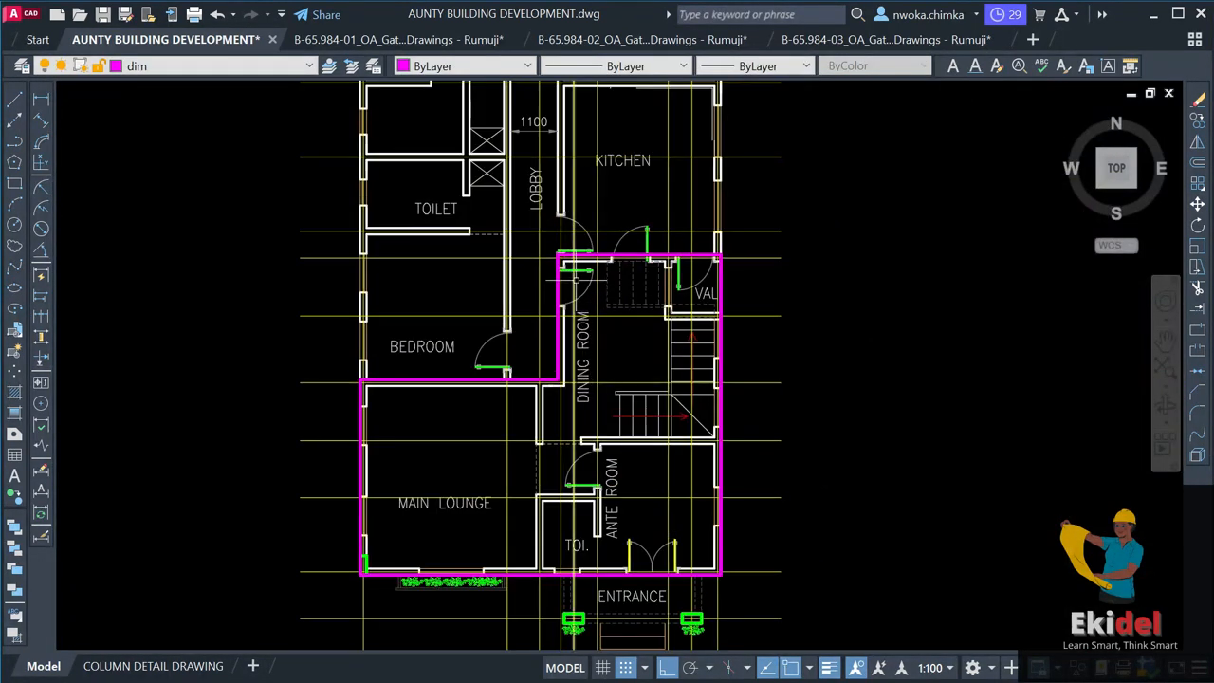
scroll(575, 277, "down", 2)
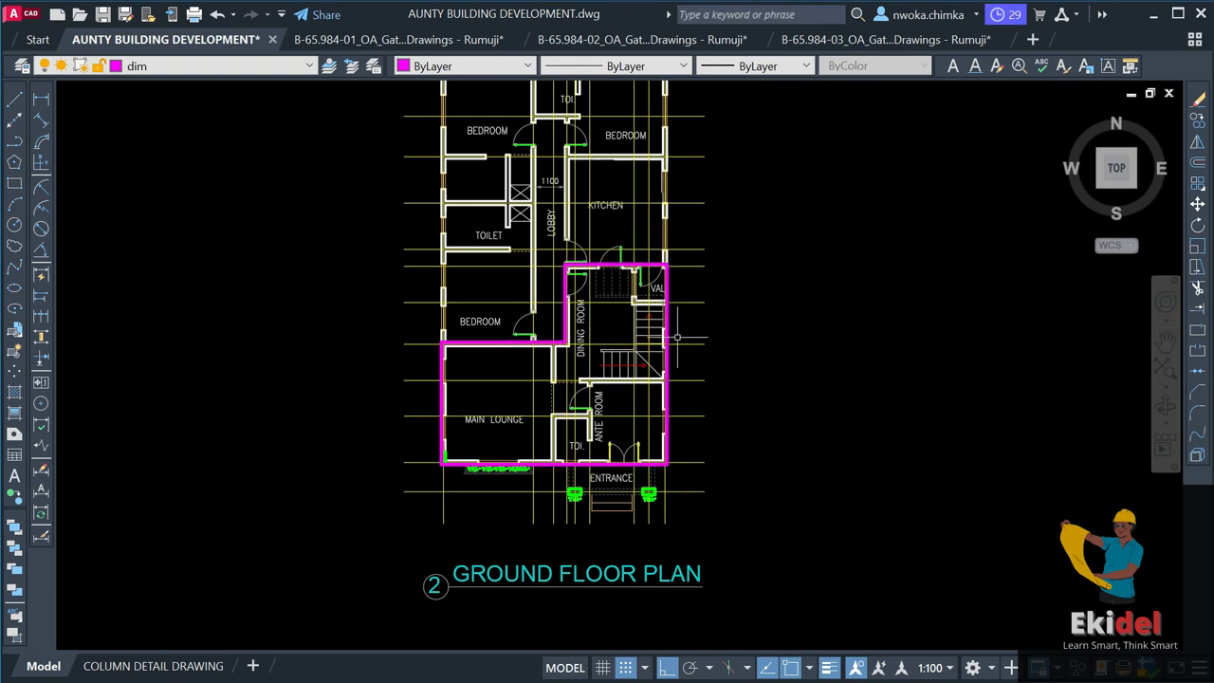
scroll(467, 461, "up", 2)
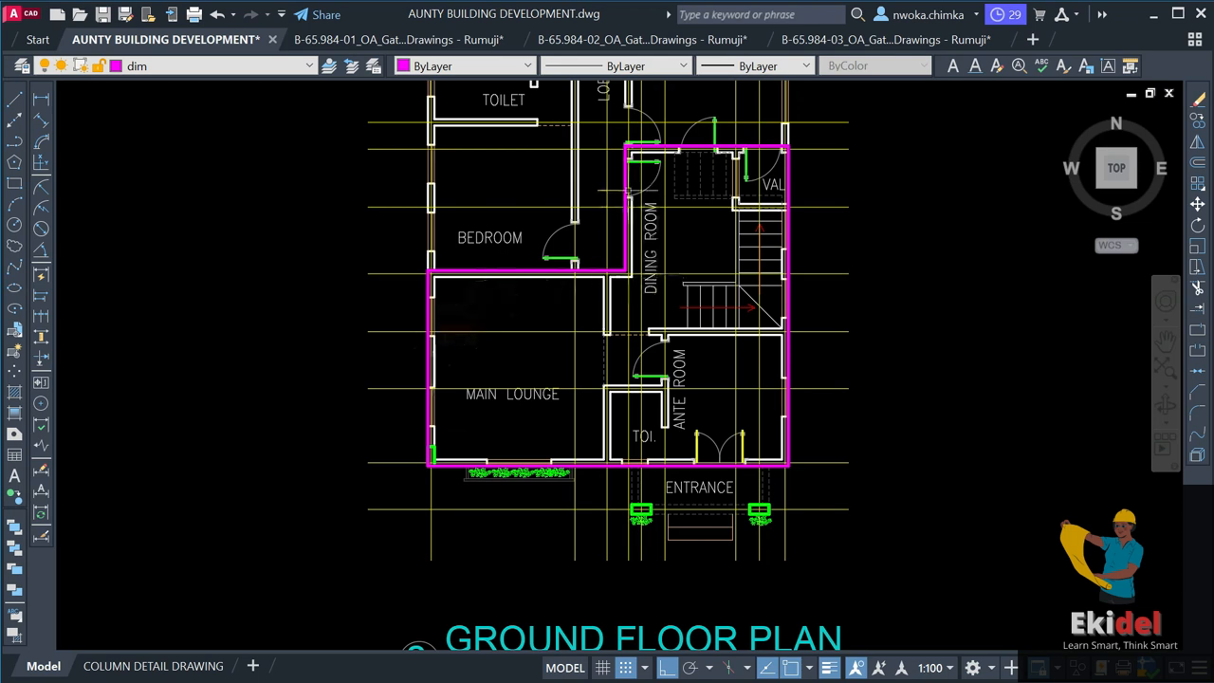
scroll(607, 329, "down", 5)
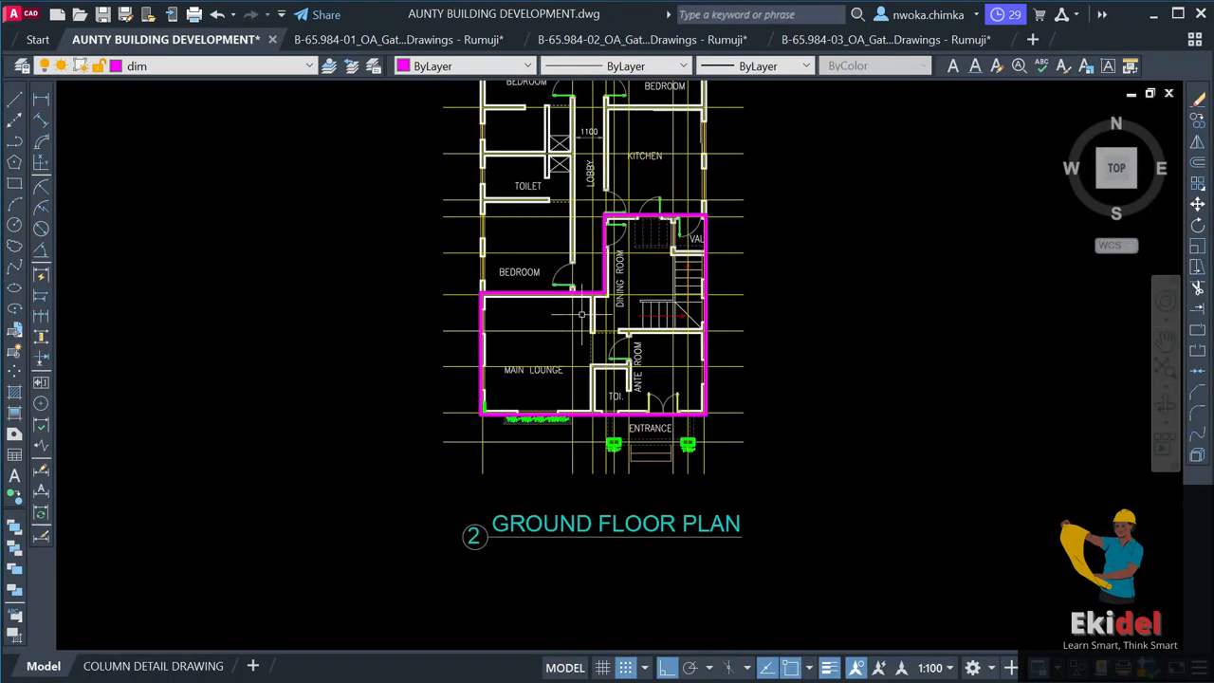
scroll(825, 332, "up", 2)
scroll(797, 313, "up", 2)
scroll(574, 306, "down", 2)
scroll(407, 341, "up", 6)
scroll(356, 398, "up", 2)
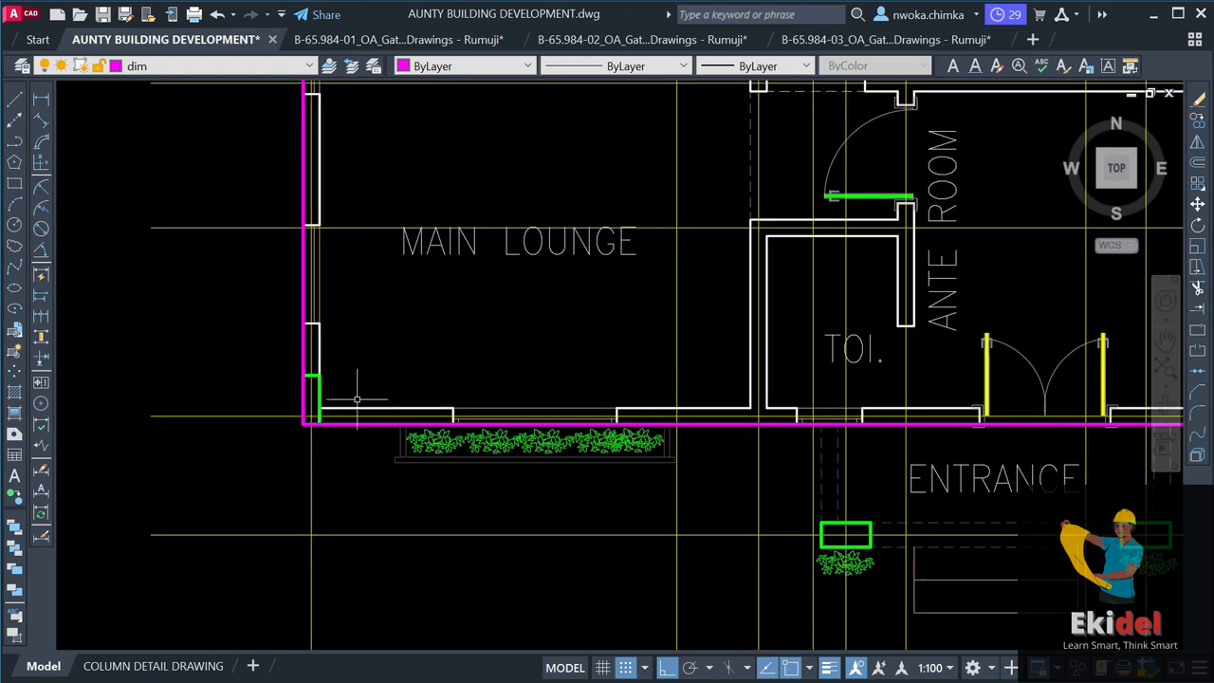
scroll(371, 428, "down", 2)
scroll(621, 239, "down", 1)
scroll(647, 188, "up", 2)
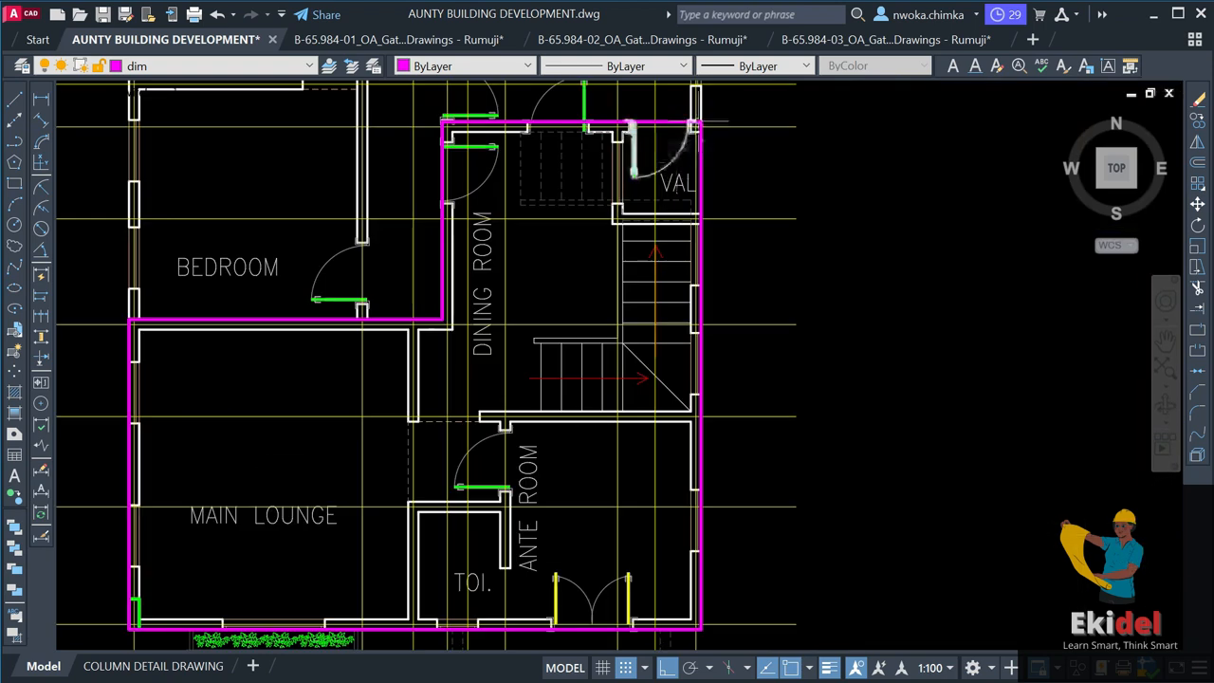
Send the copied pent floor outline behind the walls and columns of the ground floor plan.
middle_click_drag(695, 112, 675, 206)
left_click(654, 214)
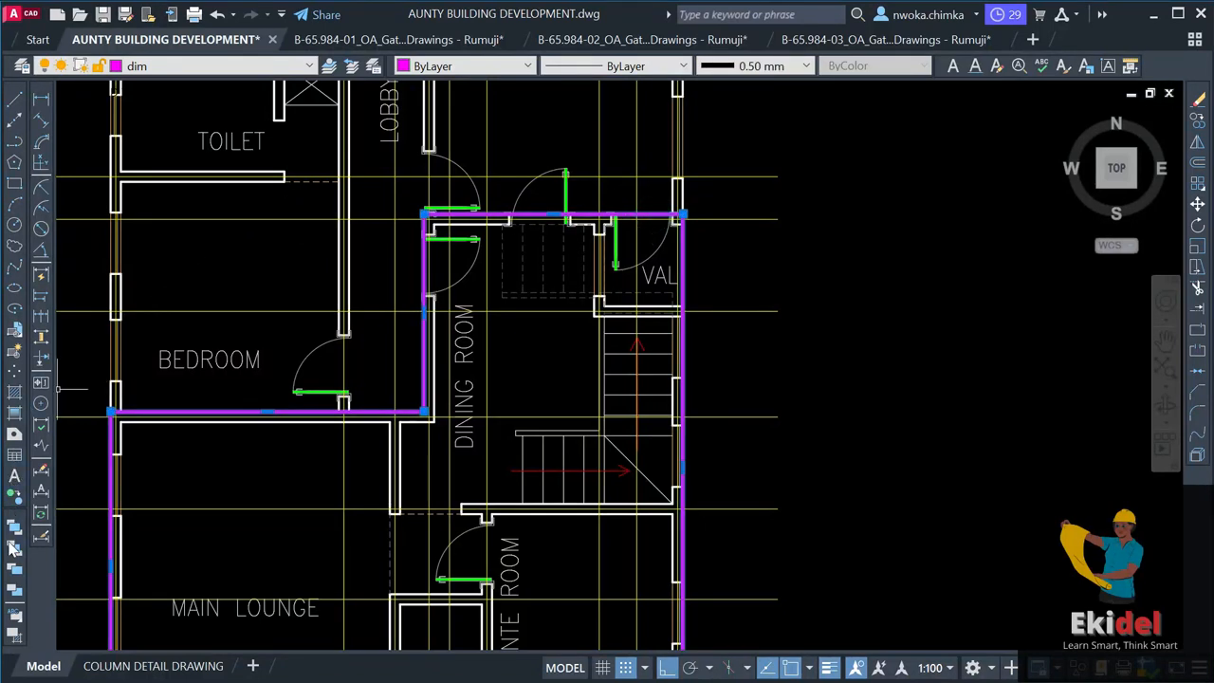
key("Escape")
scroll(664, 303, "down", 4)
Start copying the main lounge's southwest corner column.
scroll(446, 427, "up", 6)
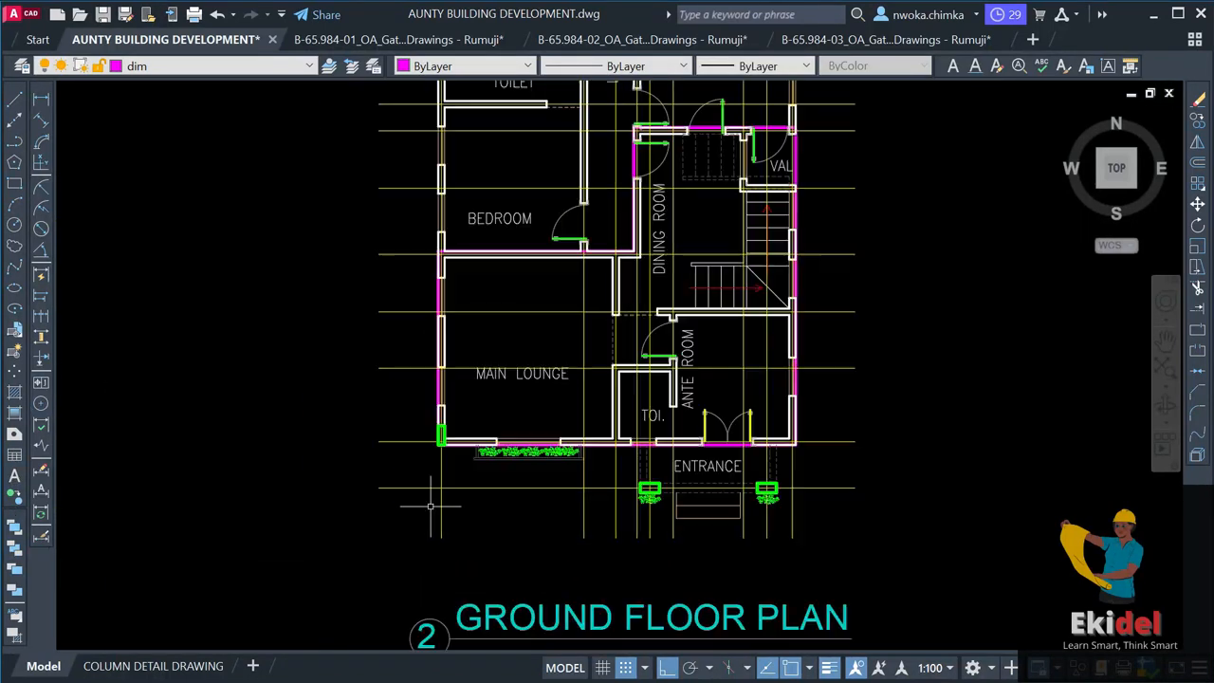
scroll(449, 315, "up", 2)
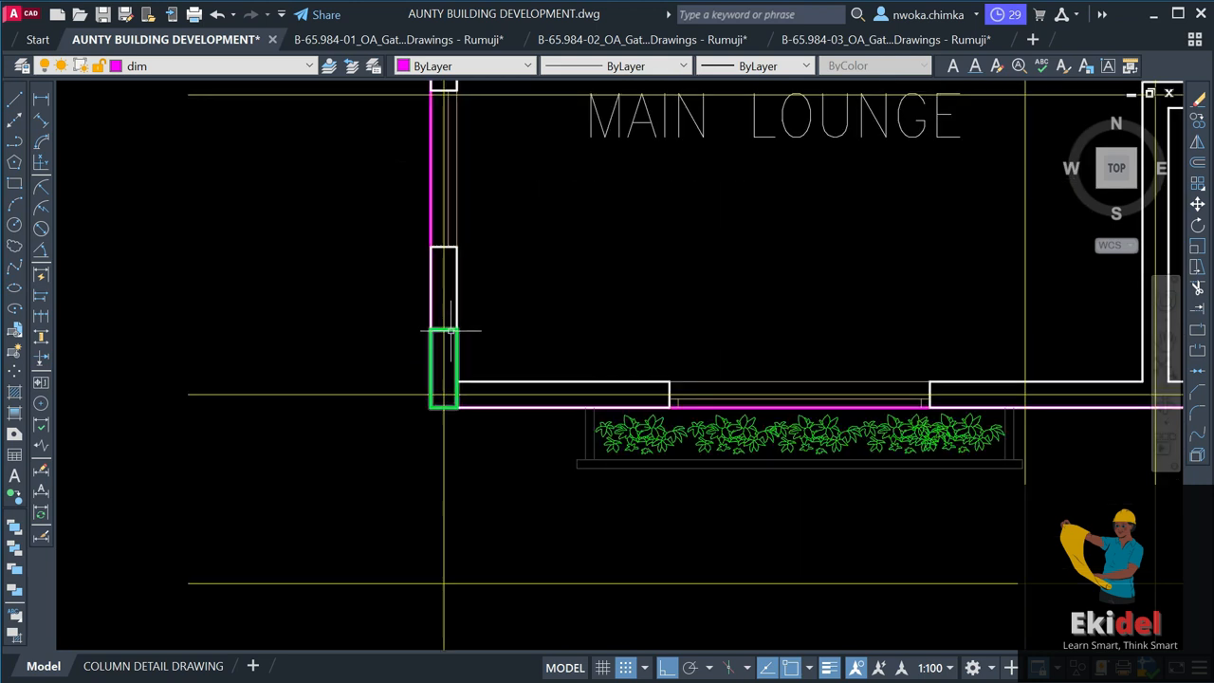
type("co")
key("Return")
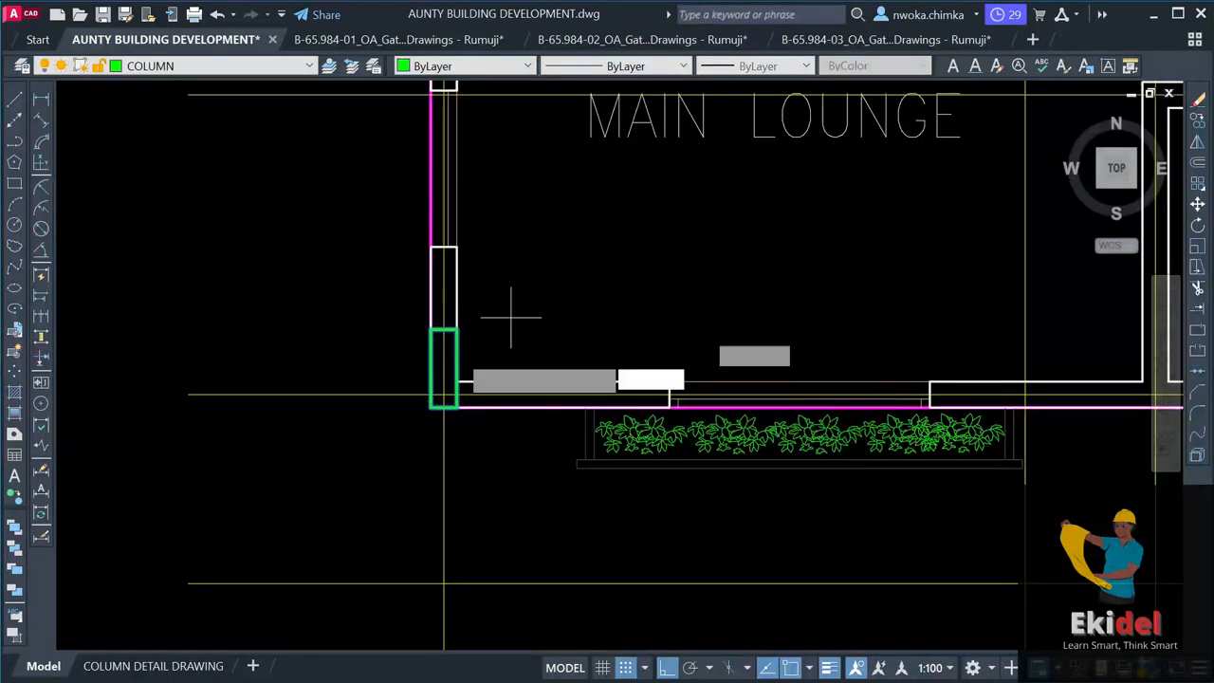
scroll(420, 392, "up", 2)
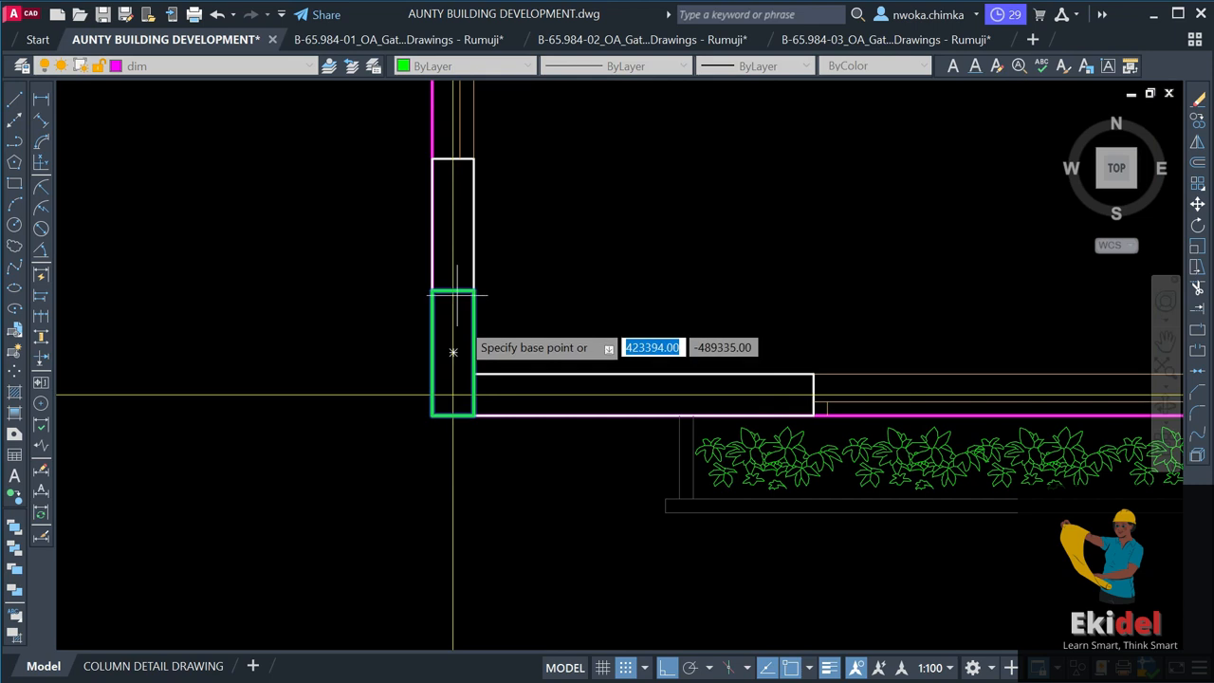
Copy the corner column from its centre up to the grid intersection where the bedroom and main lounge dividing wall meets the west wall.
left_click(452, 353)
scroll(487, 379, "down", 5)
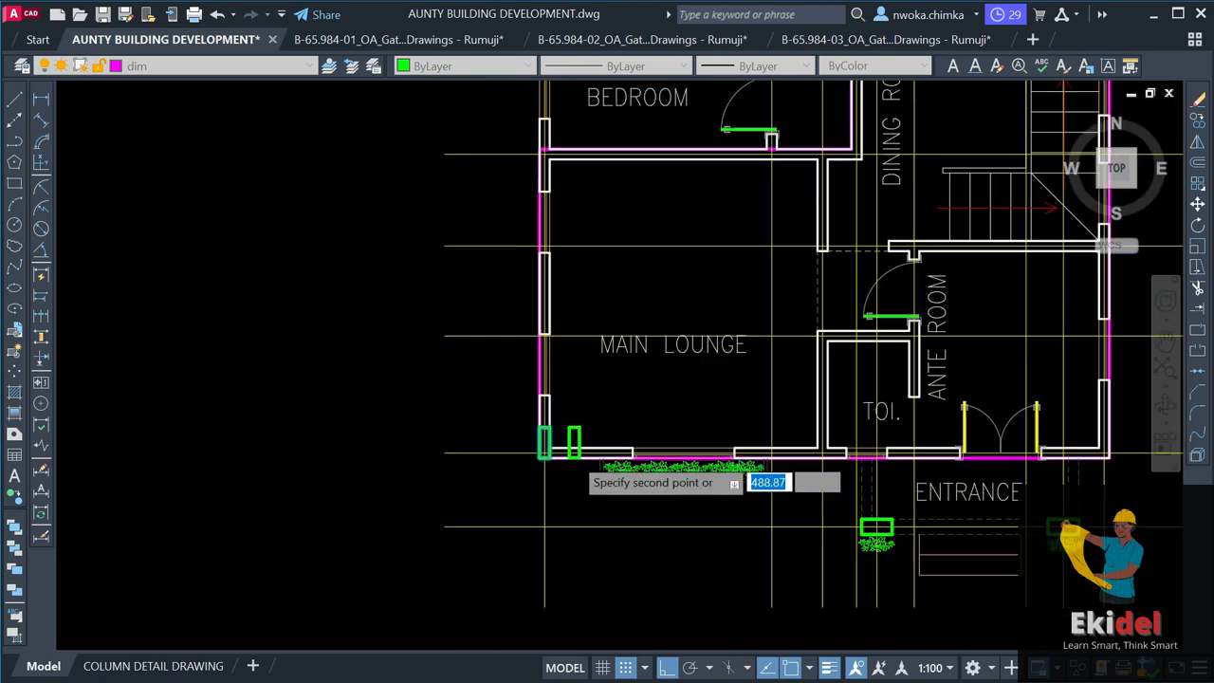
scroll(574, 426, "up", 3)
scroll(557, 349, "up", 6)
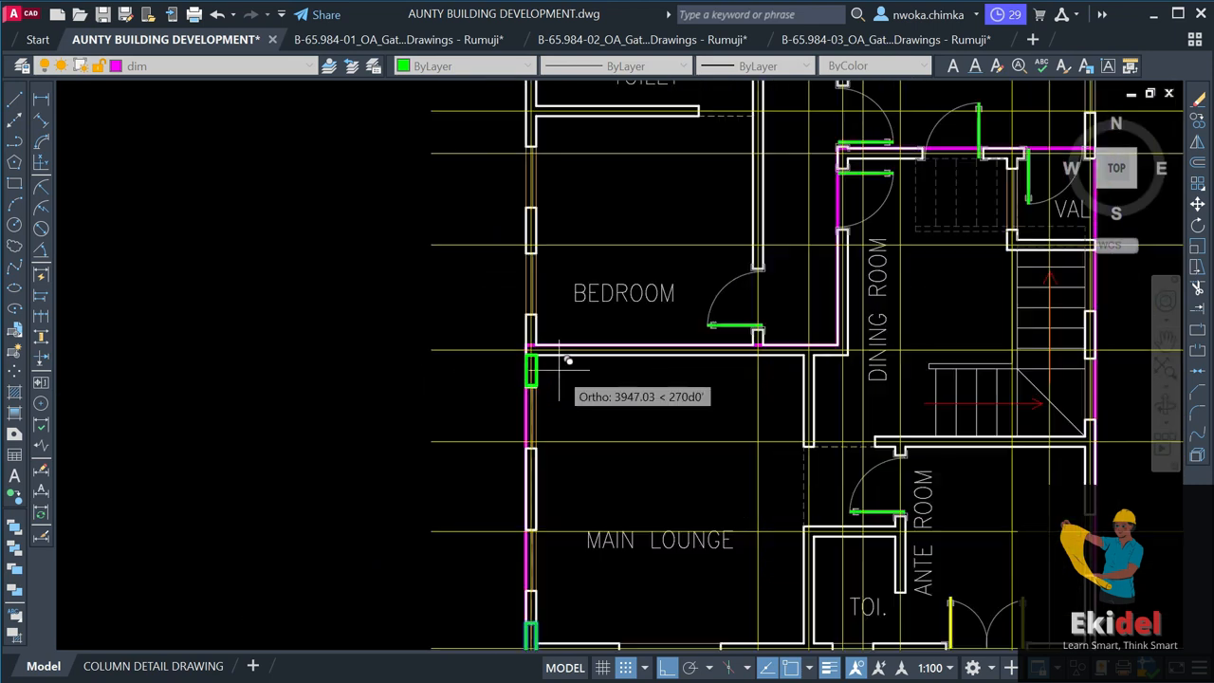
scroll(501, 341, "up", 2)
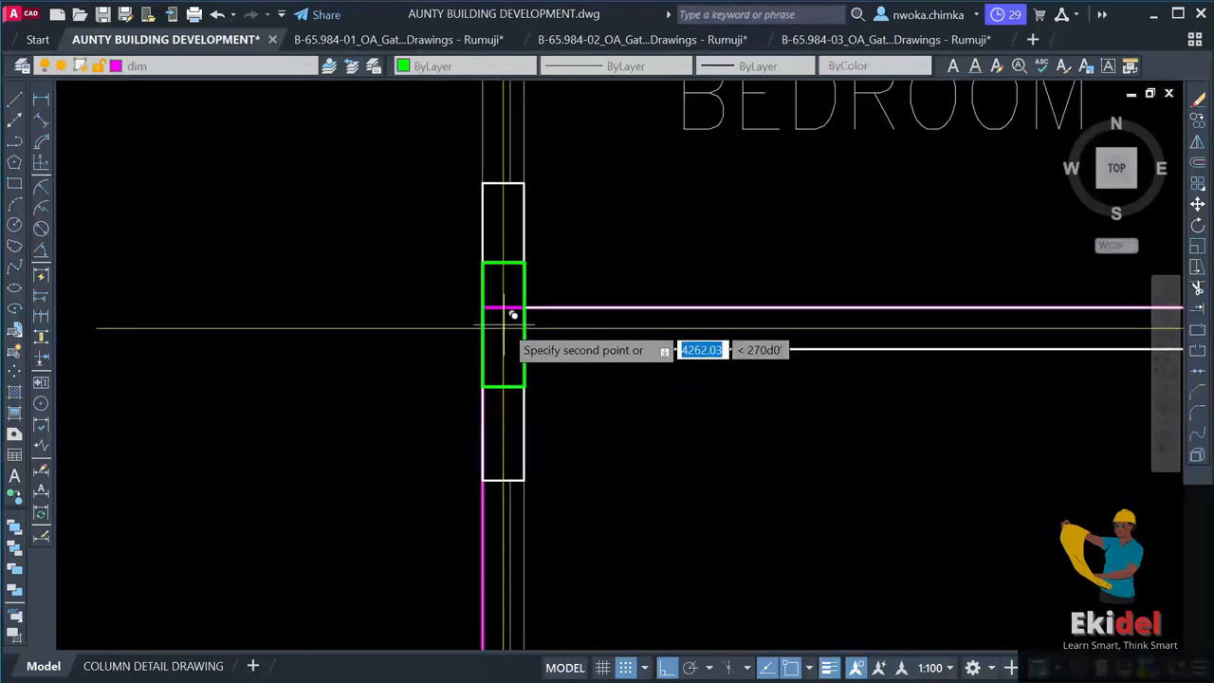
left_click(504, 328)
key("Escape")
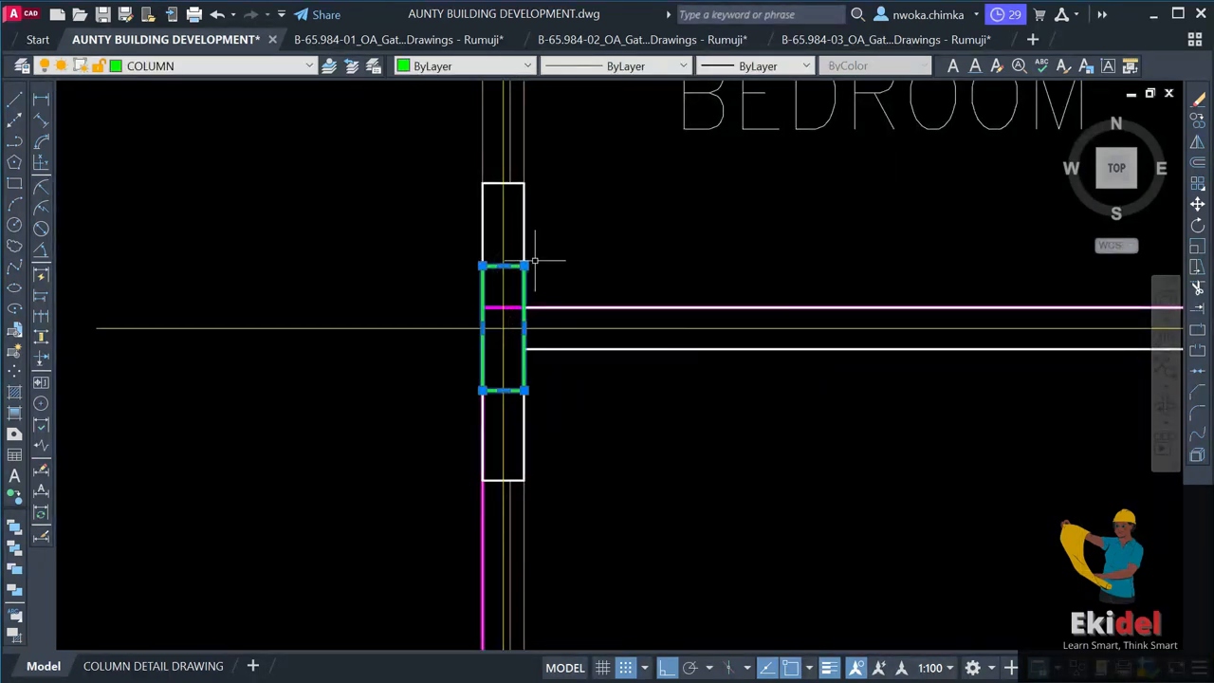
Move the copied column down so its upper-right corner aligns with the upper face of the bedroom and main lounge dividing wall.
key("Return")
left_click(524, 265)
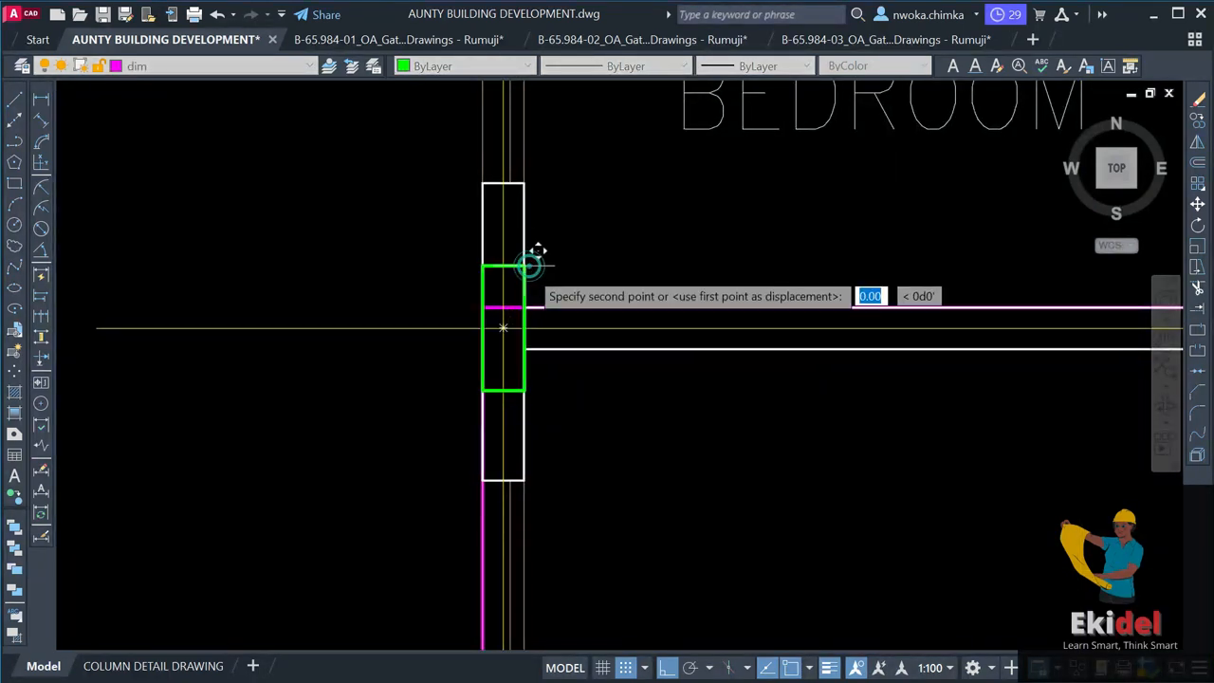
left_click(538, 292)
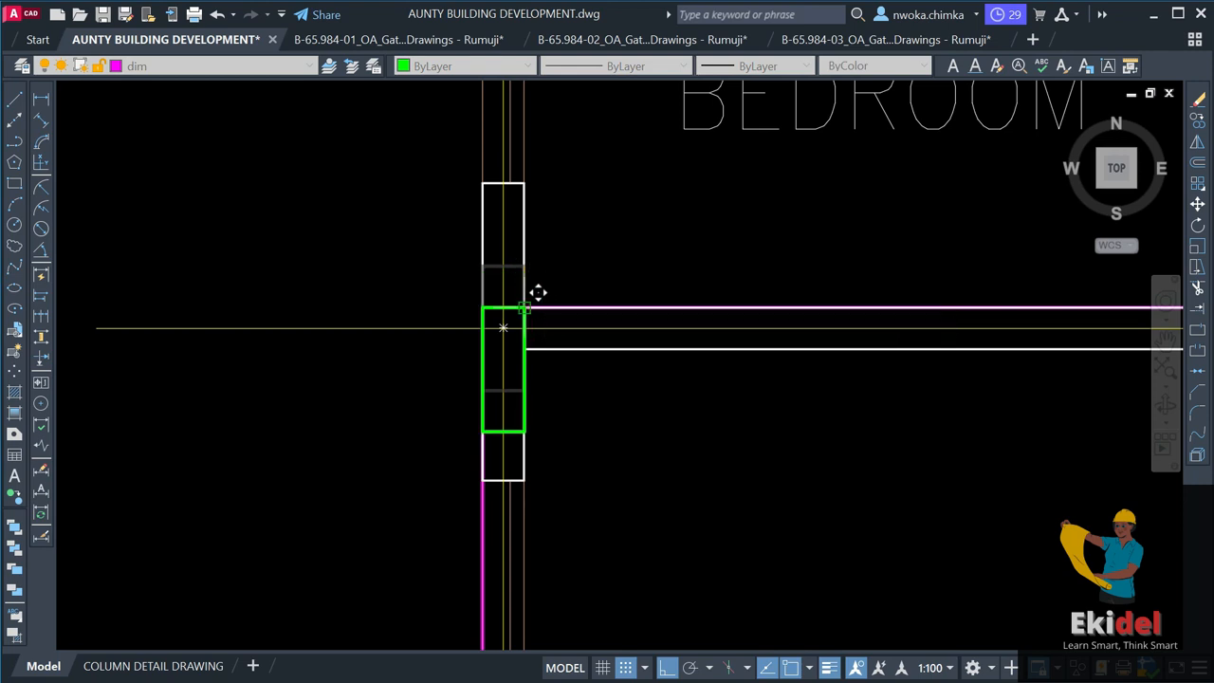
scroll(548, 417, "down", 3)
scroll(460, 401, "up", 4)
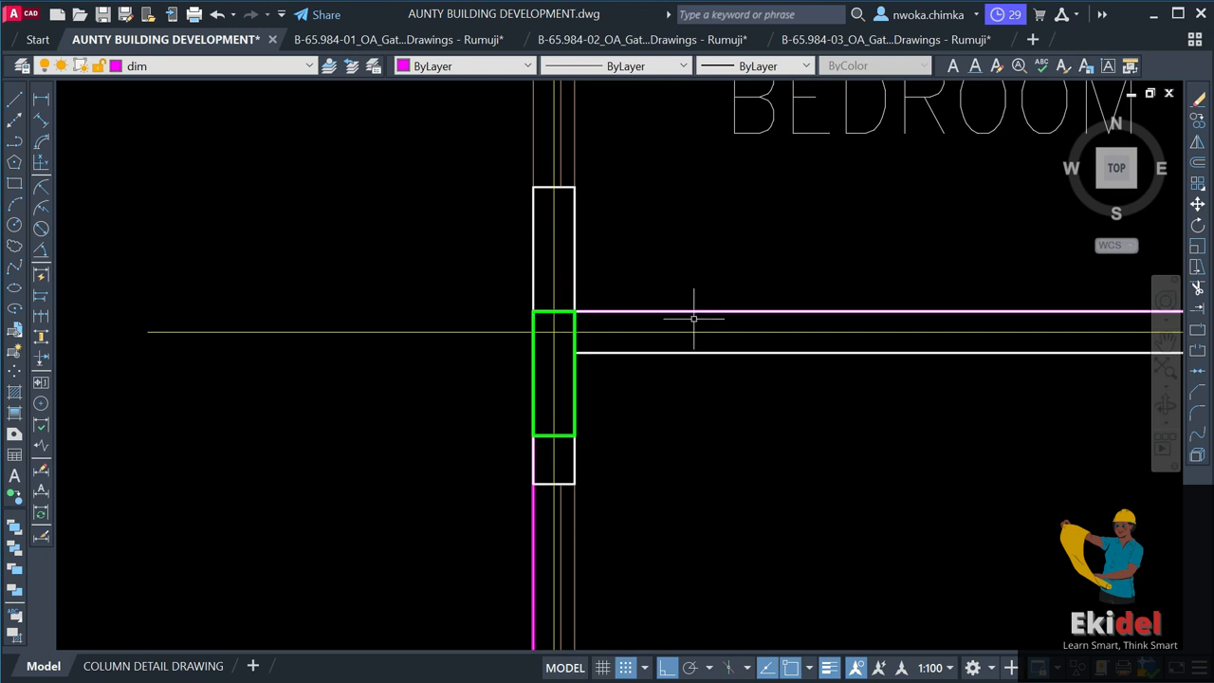
Examine the right elevation's upper floor walls and adjoining lower roof against the ground floor plan.
scroll(417, 344, "down", 4)
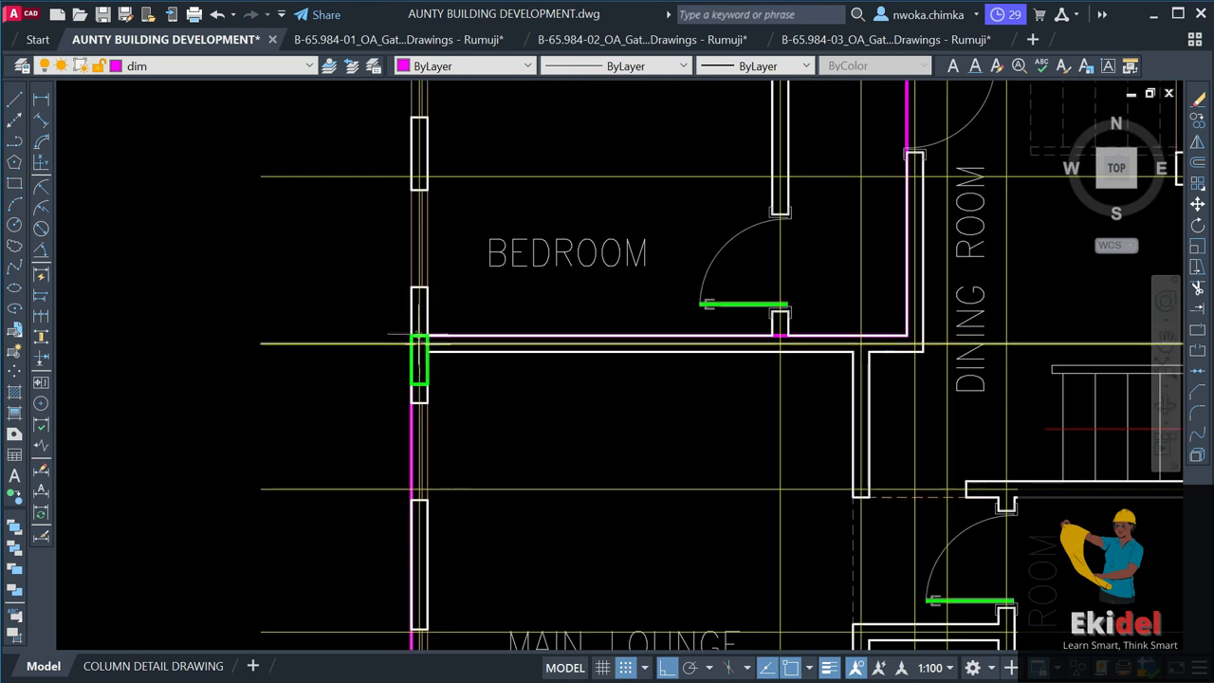
scroll(420, 331, "up", 4)
scroll(428, 322, "down", 14)
scroll(916, 303, "down", 4)
middle_click_drag(832, 276, 706, 484)
scroll(706, 484, "down", 6)
scroll(699, 380, "up", 6)
scroll(700, 364, "up", 12)
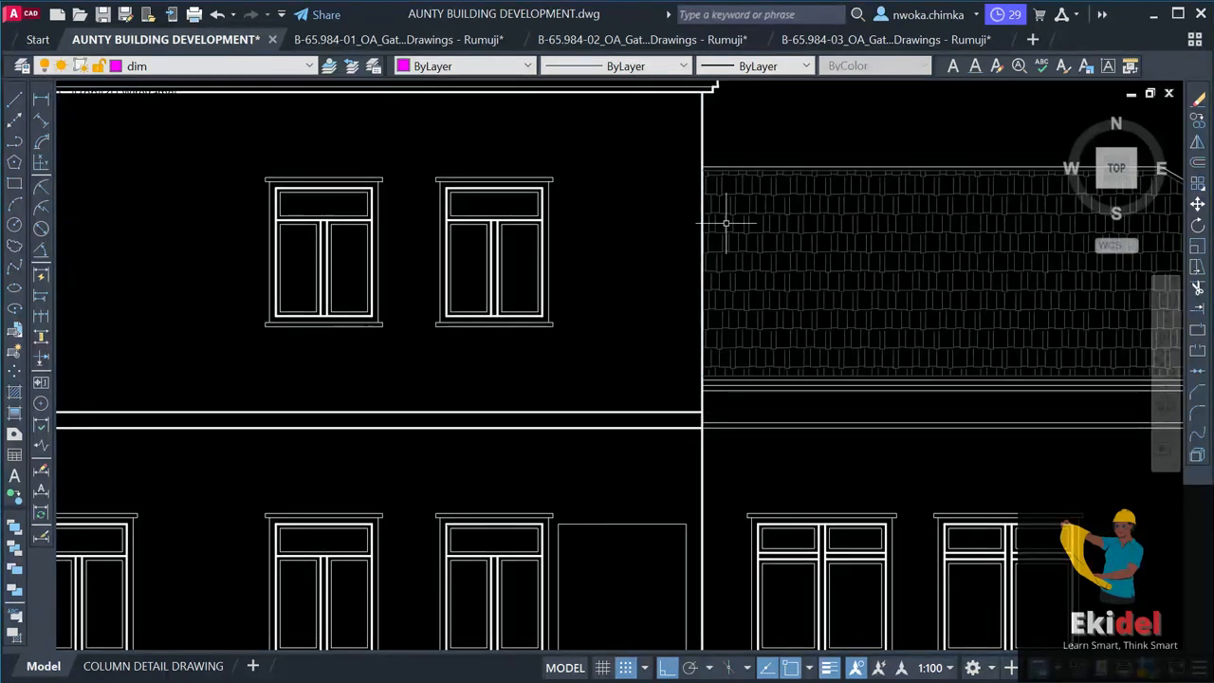
scroll(713, 379, "down", 5)
scroll(711, 243, "up", 1)
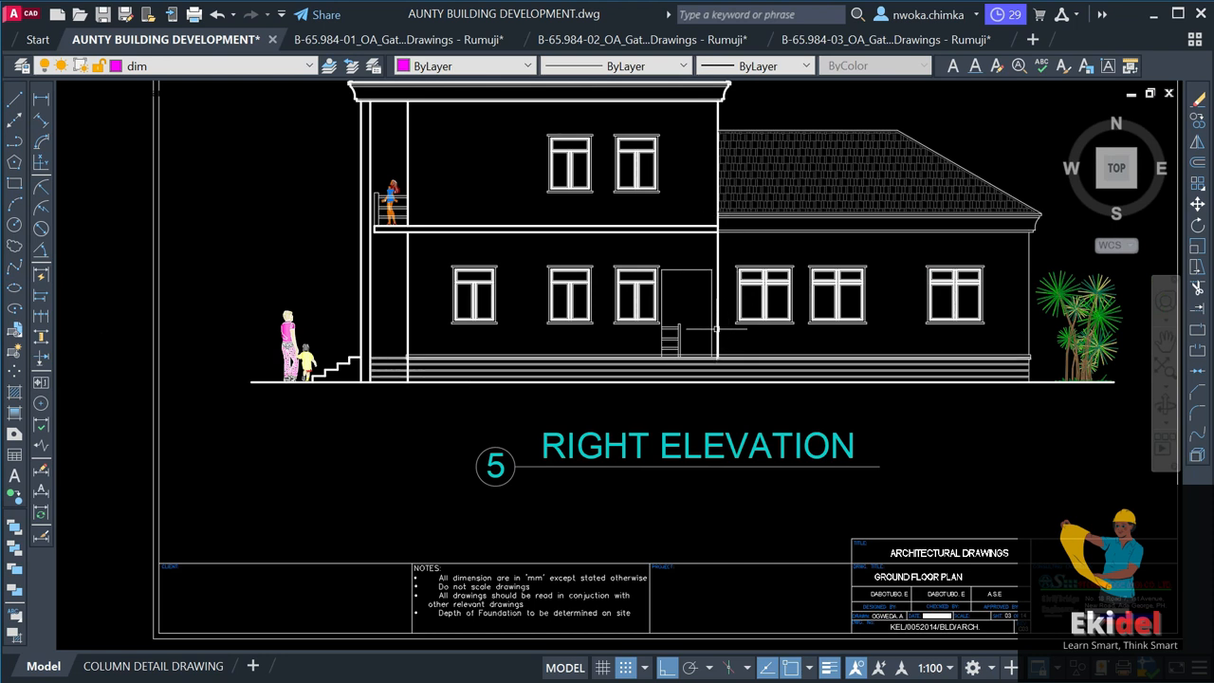
scroll(678, 389, "down", 8)
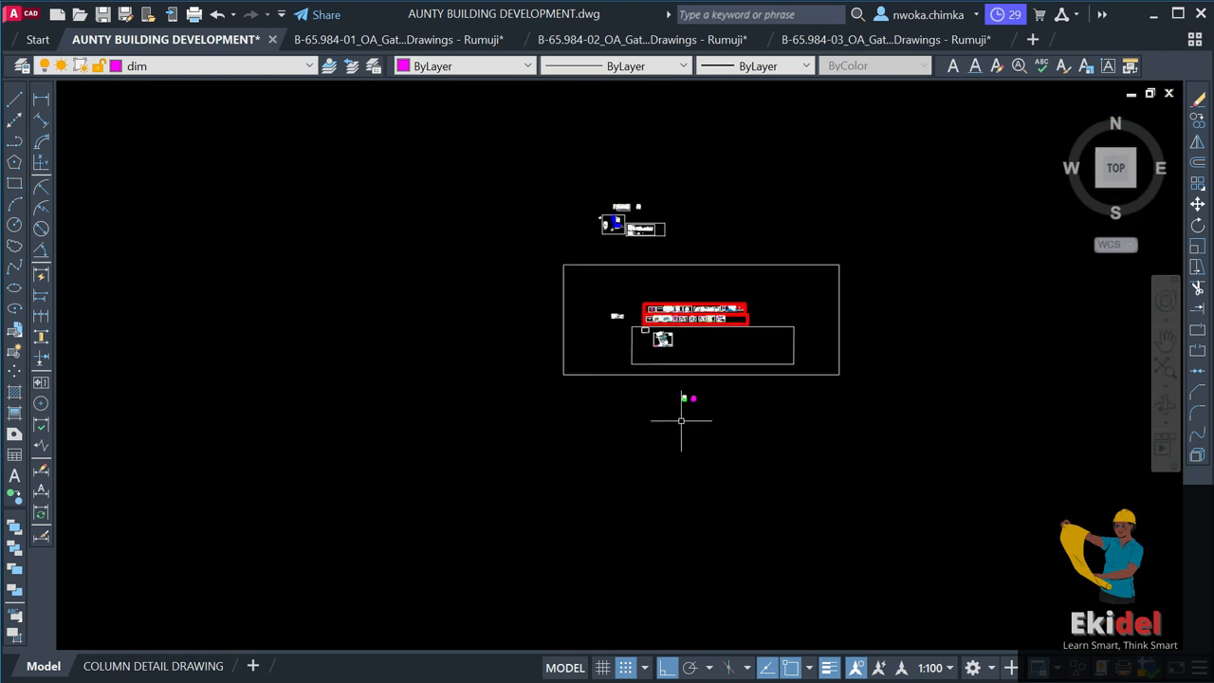
Copy the aligned column, using the grid intersection as base point, to the junction of the dividing wall and the main lounge's east wall.
scroll(676, 386, "up", 10)
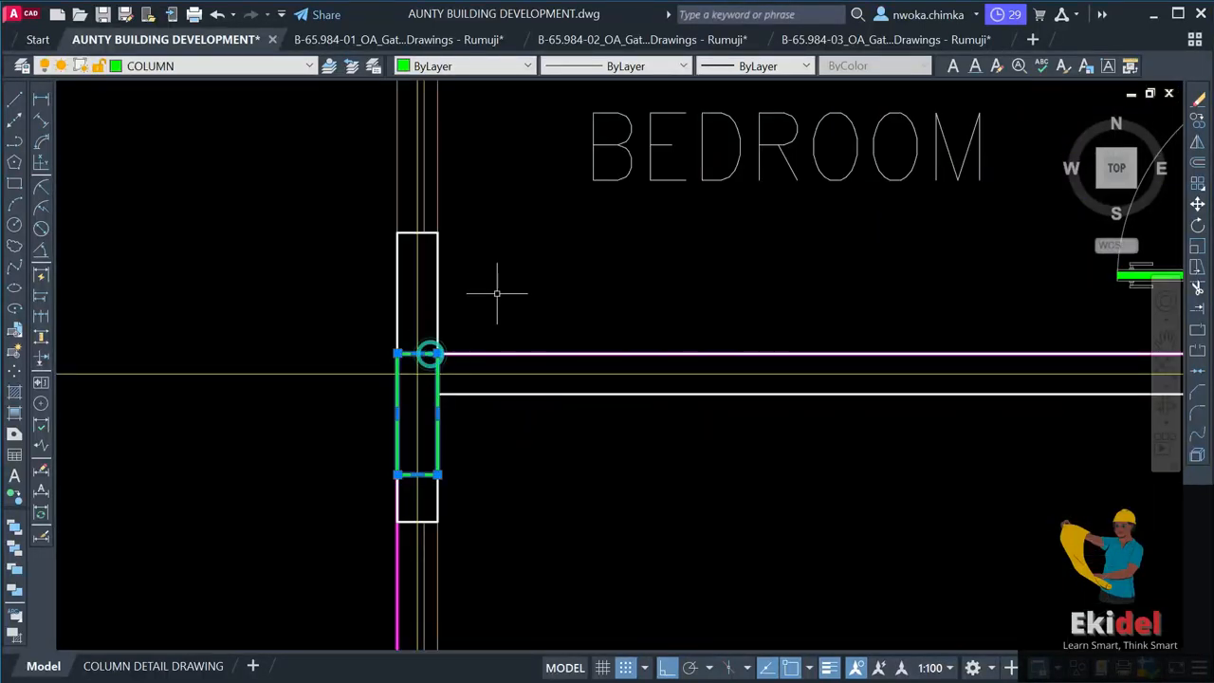
type("O")
key("Return")
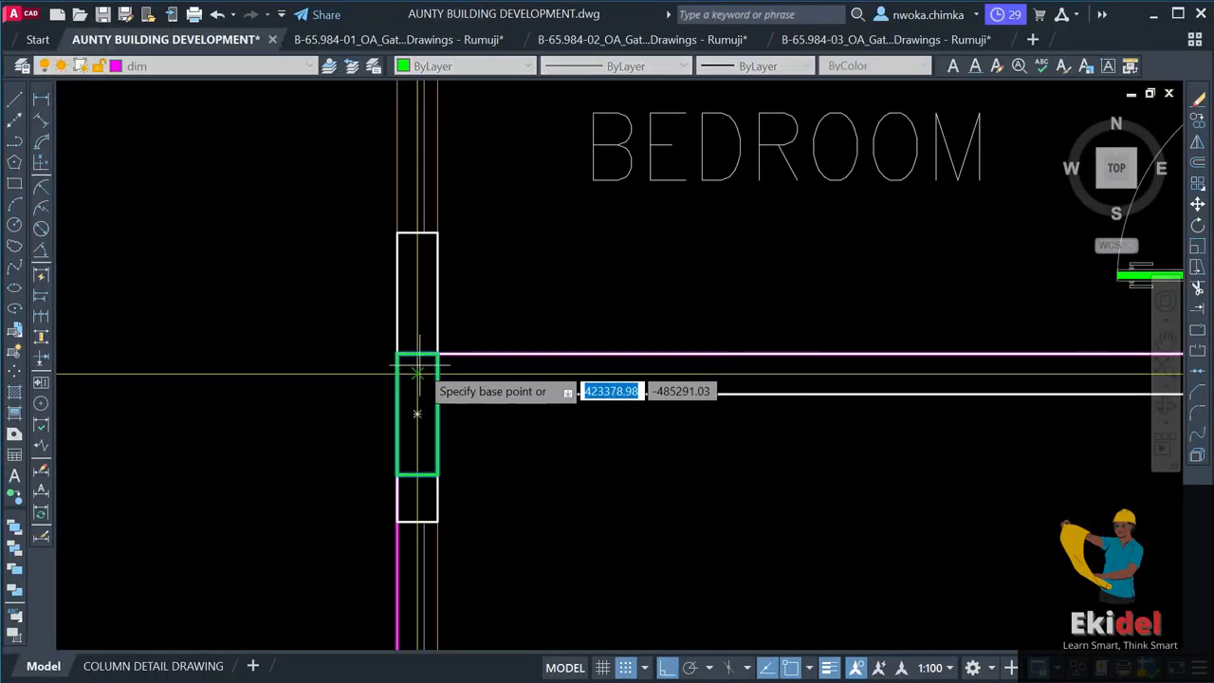
left_click(417, 375)
scroll(417, 374, "down", 4)
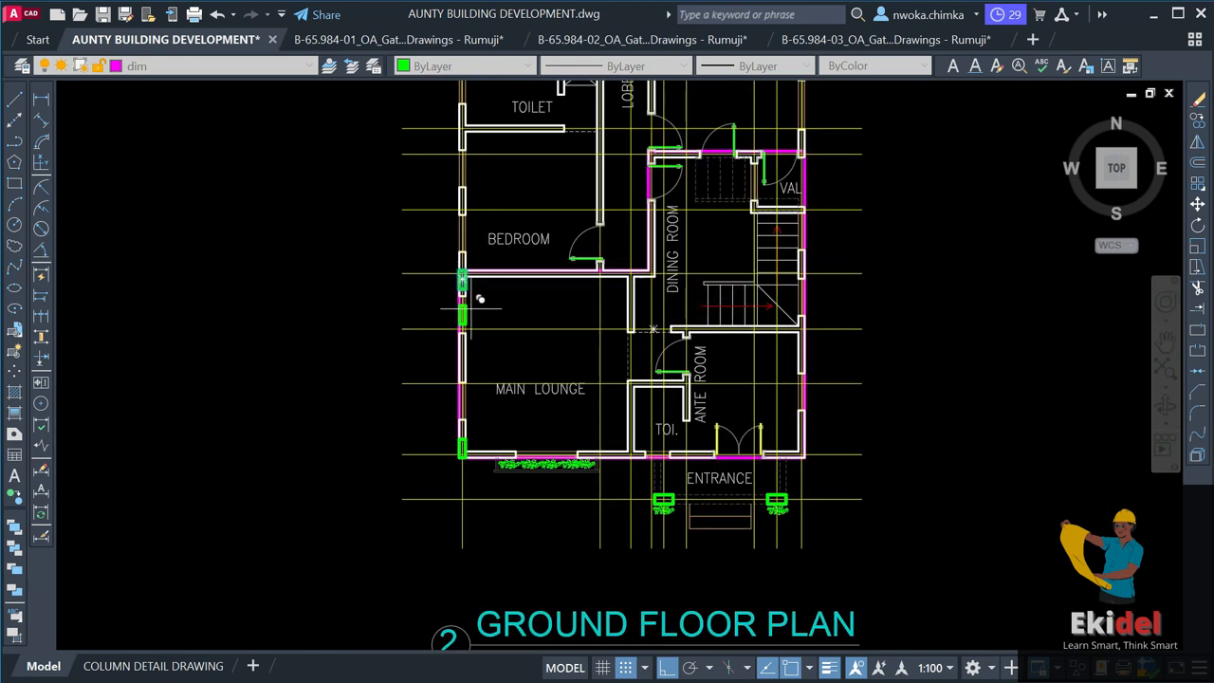
scroll(470, 282, "up", 1)
scroll(462, 273, "down", 1)
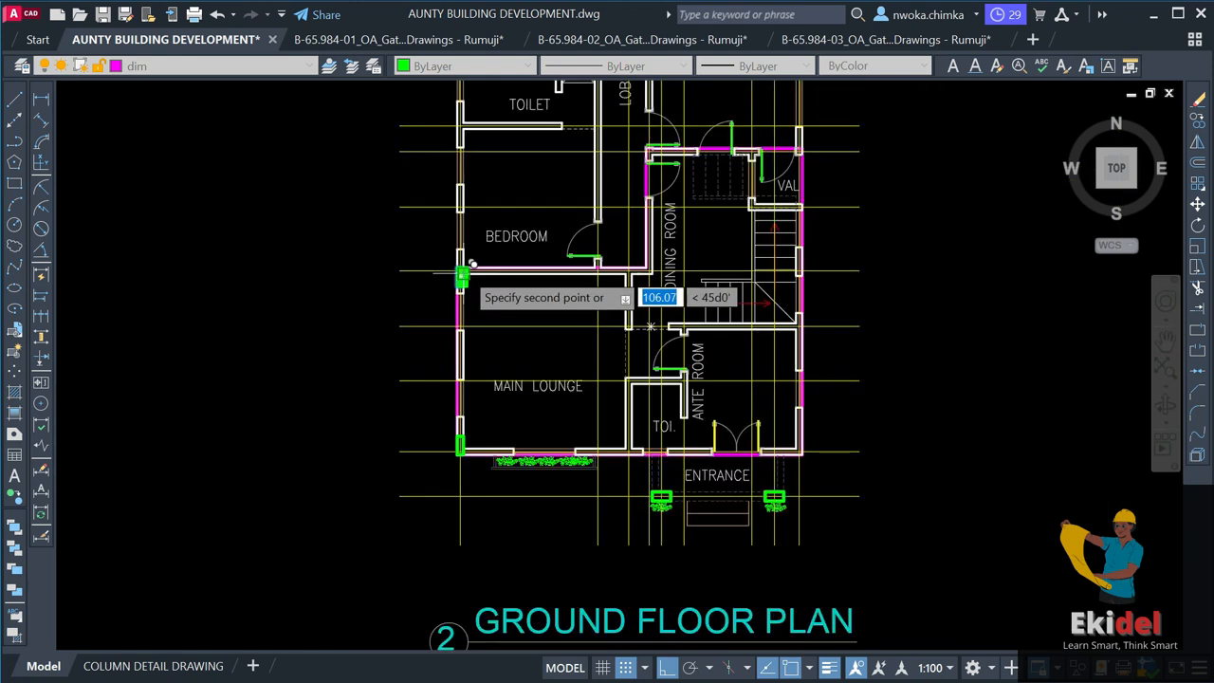
scroll(607, 281, "up", 4)
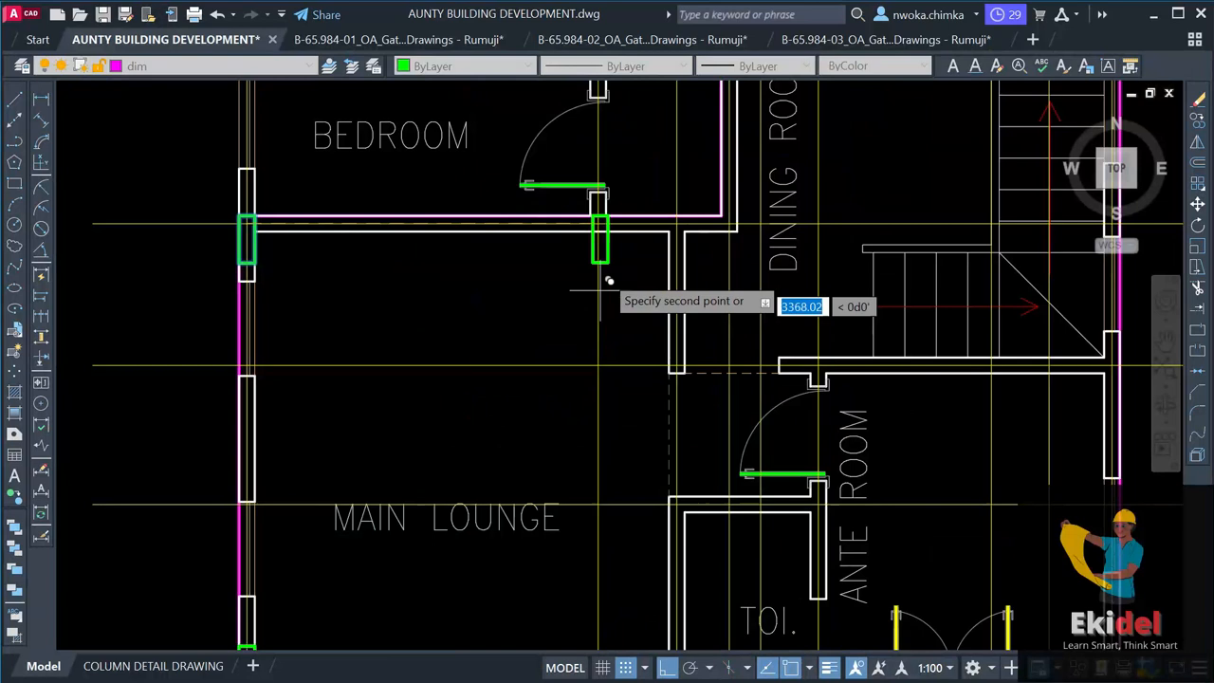
scroll(426, 250, "down", 2)
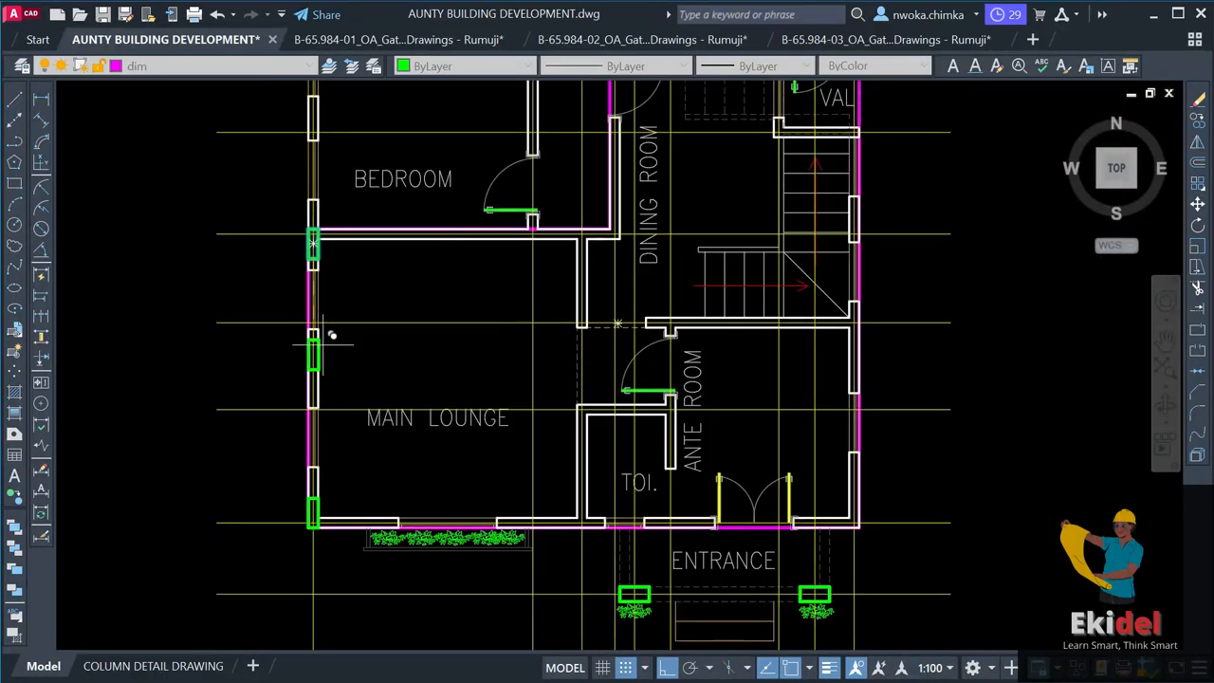
scroll(588, 248, "up", 8)
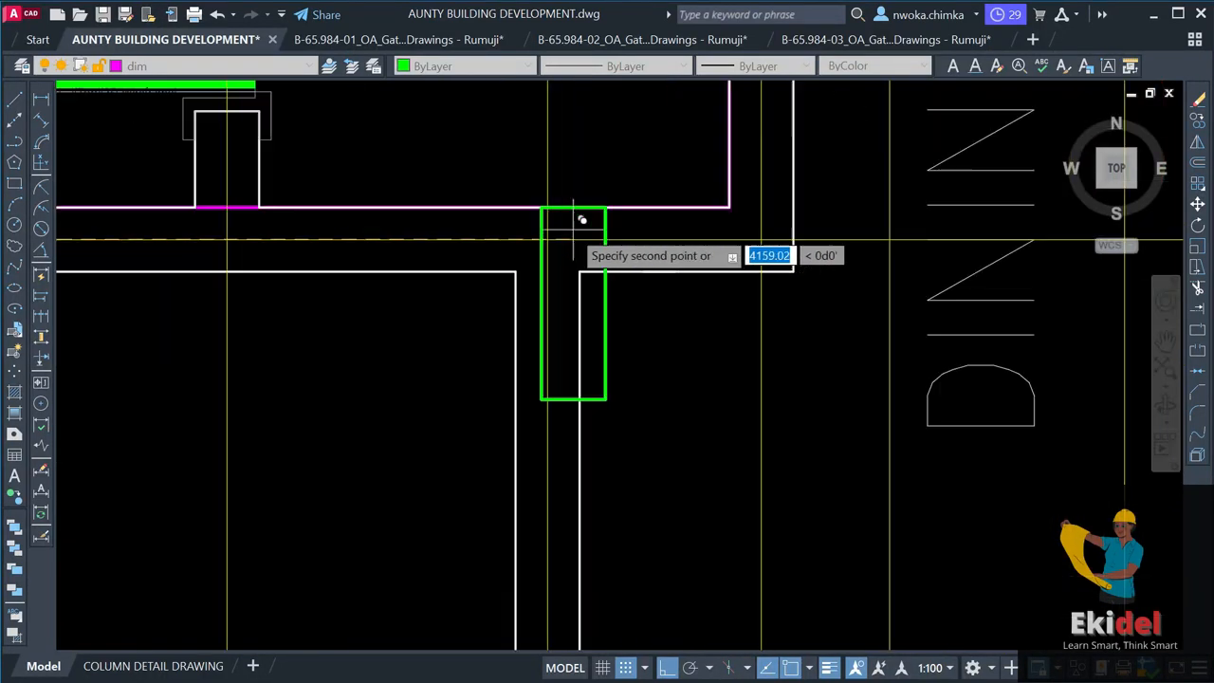
scroll(542, 236, "down", 8)
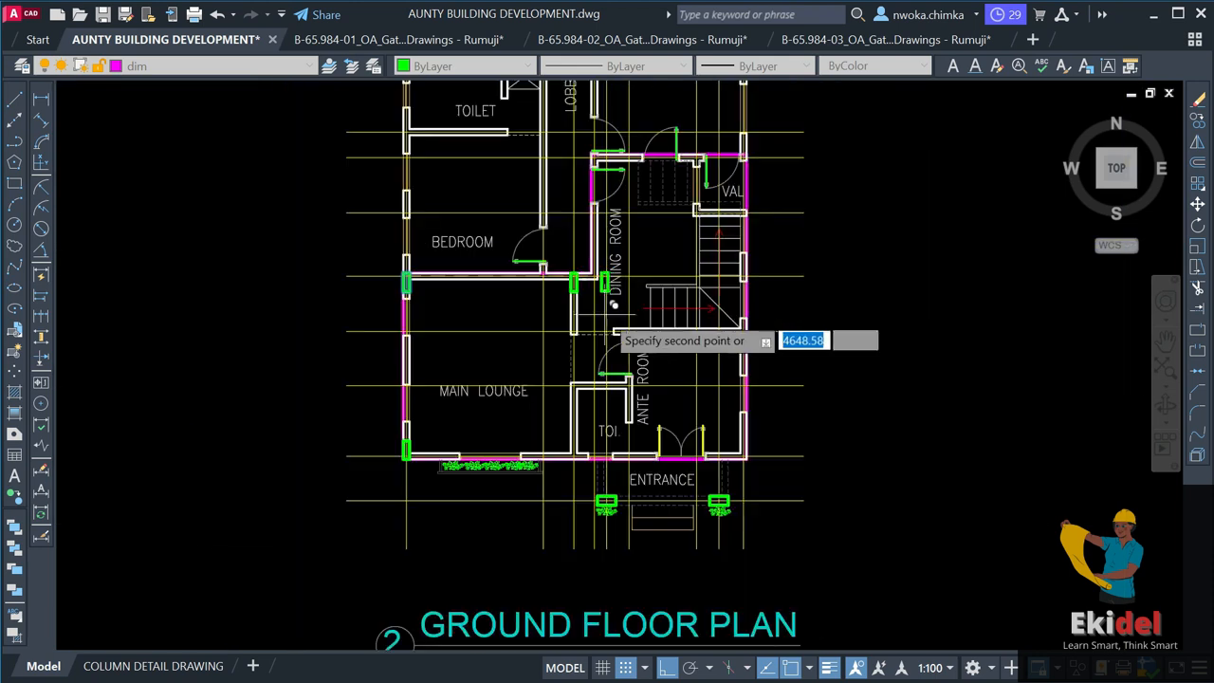
Place another copy of the column at the grid intersection in the dining room's north-west corner and finish copying.
scroll(744, 156, "up", 10)
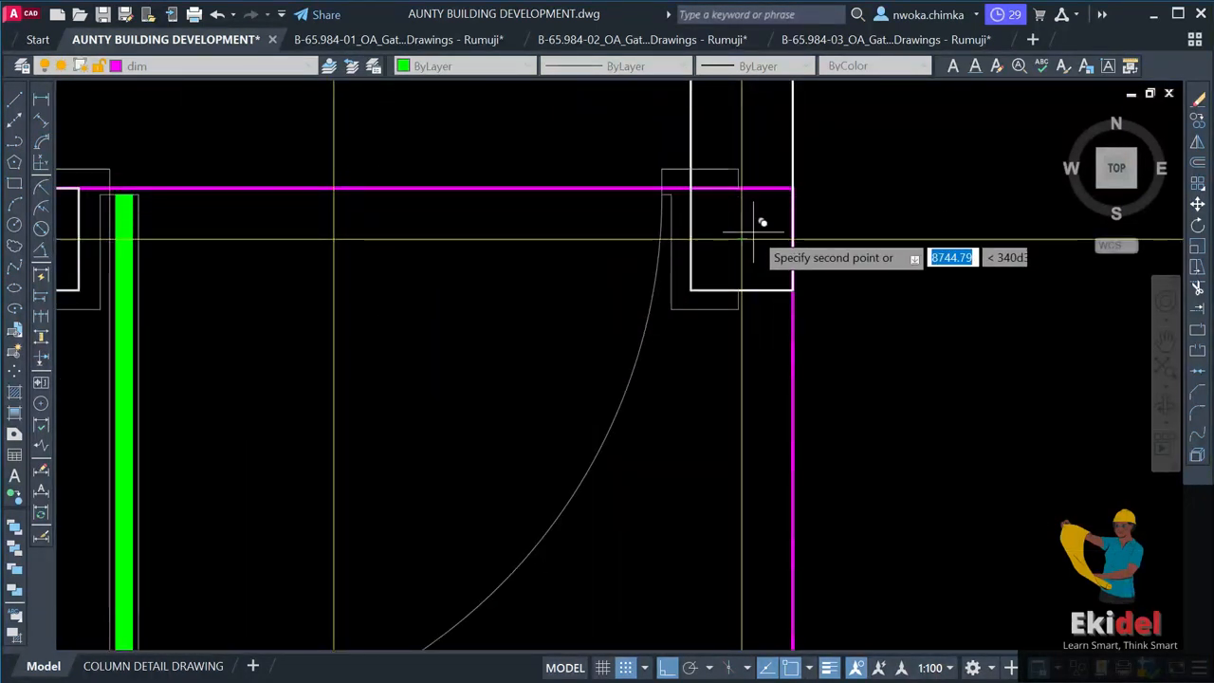
scroll(905, 210, "down", 6)
scroll(989, 242, "down", 2)
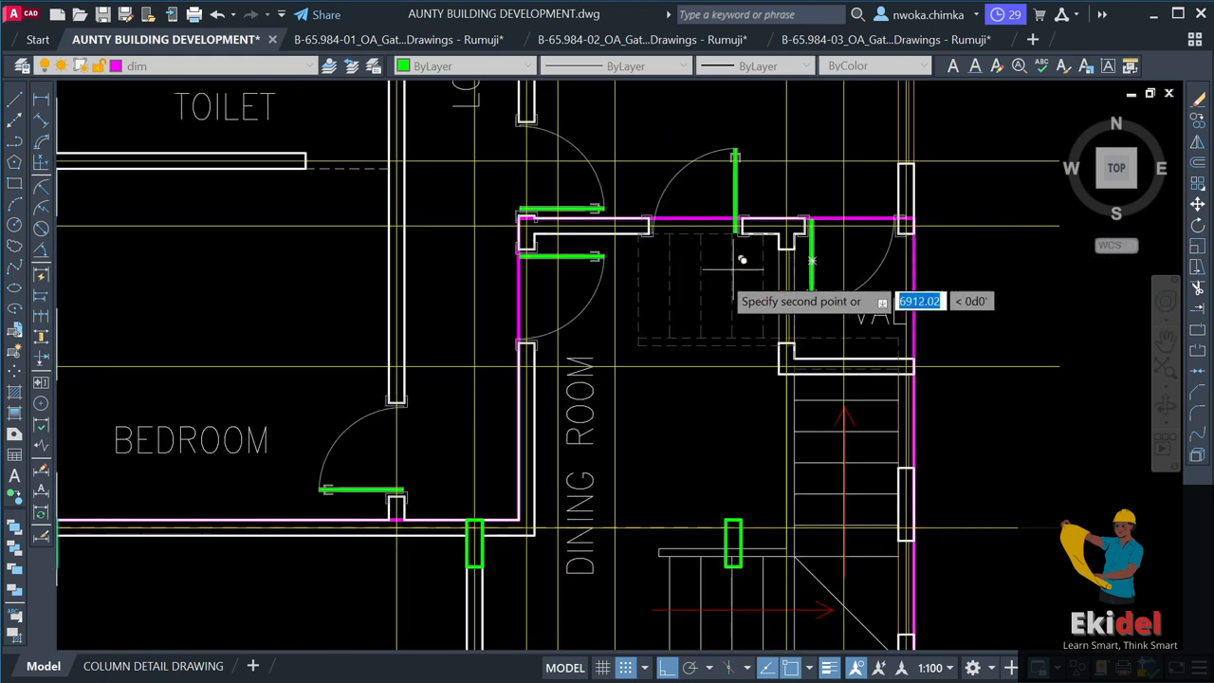
scroll(546, 231, "up", 2)
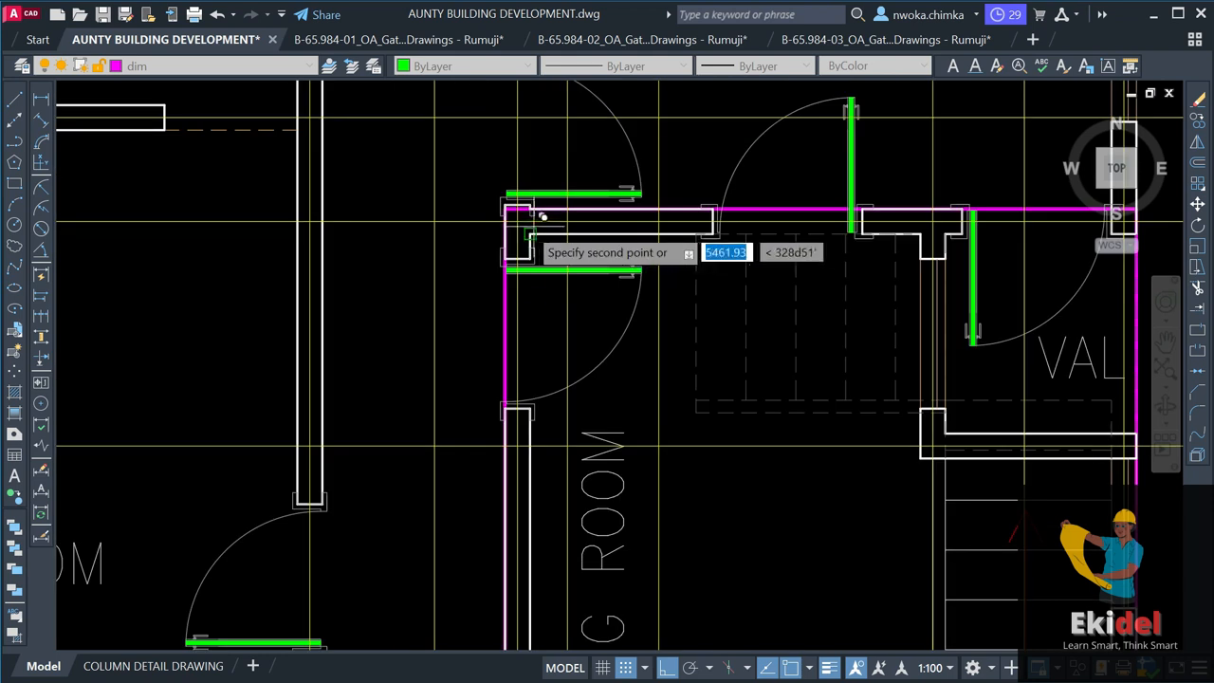
scroll(540, 231, "up", 2)
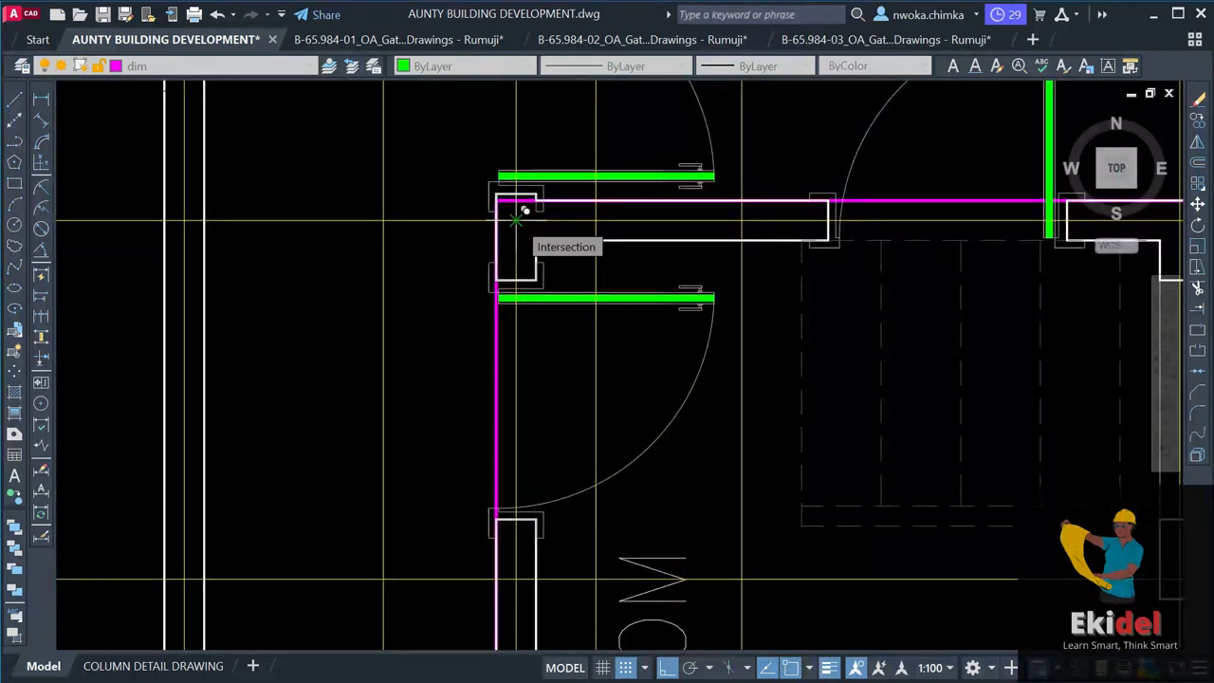
left_click(516, 220)
key("Escape")
scroll(482, 247, "down", 4)
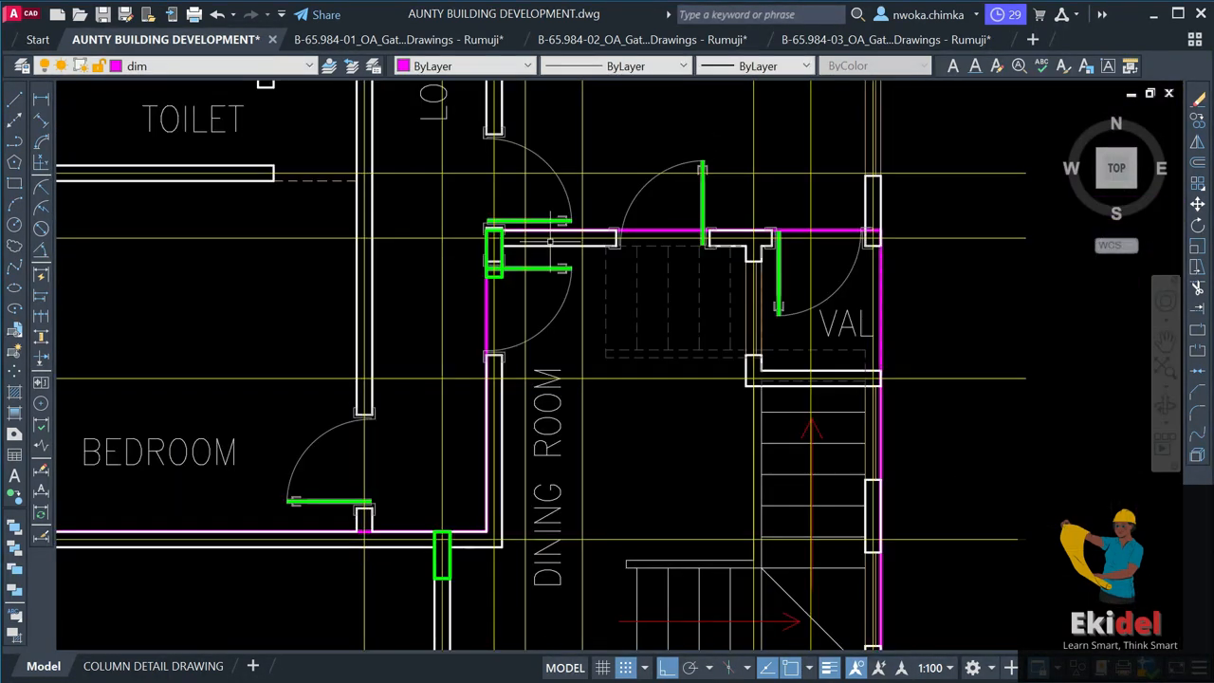
Switch to the ELI KAHIBA HOTEL BUILDING drawing and examine the elevation of its two towers.
left_click(1197, 42)
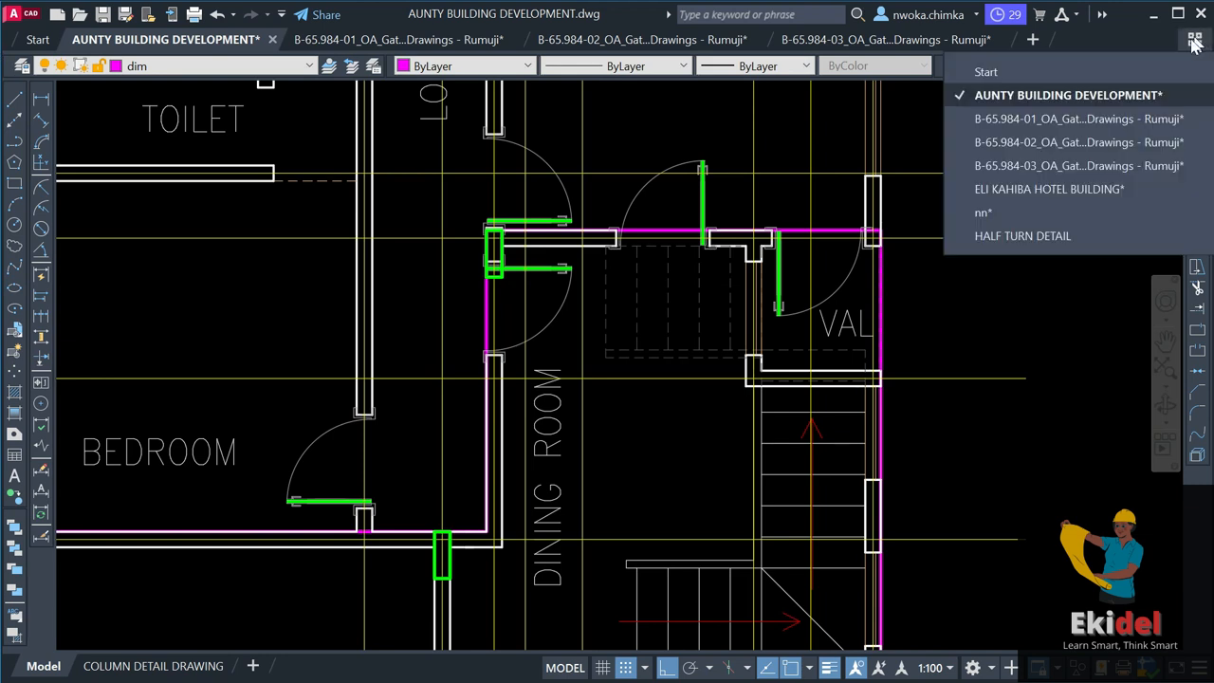
left_click(1040, 190)
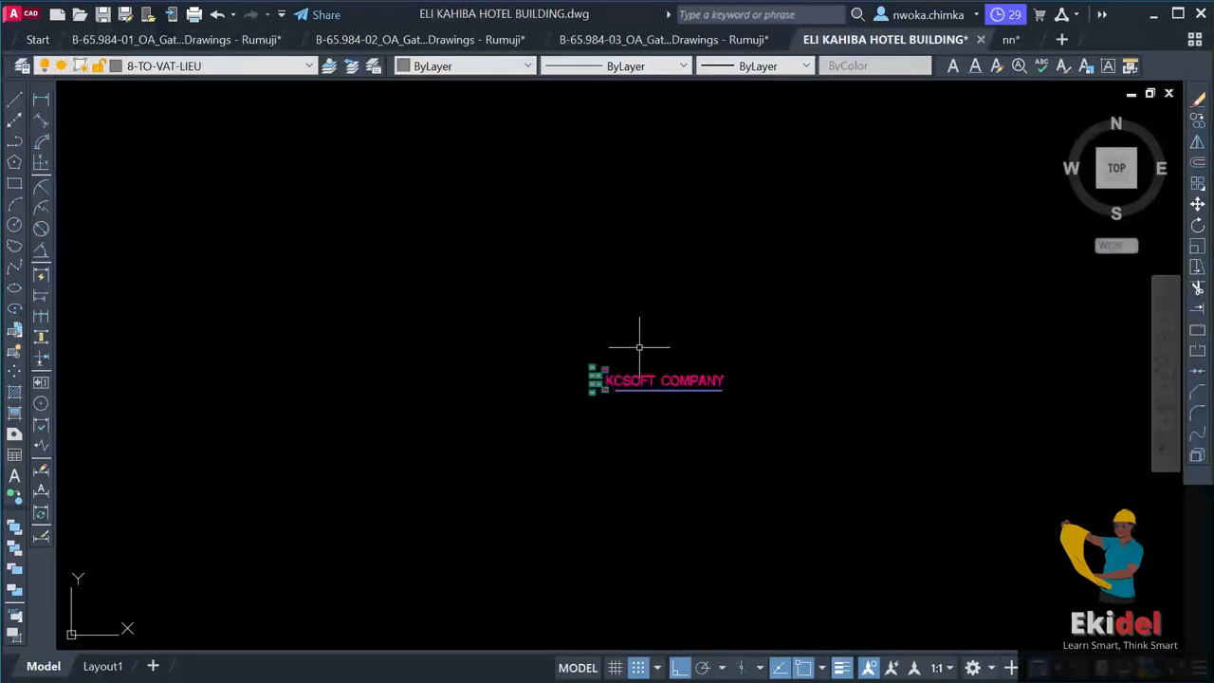
scroll(607, 363, "down", 7)
middle_click_drag(508, 361, 818, 507)
scroll(588, 297, "up", 5)
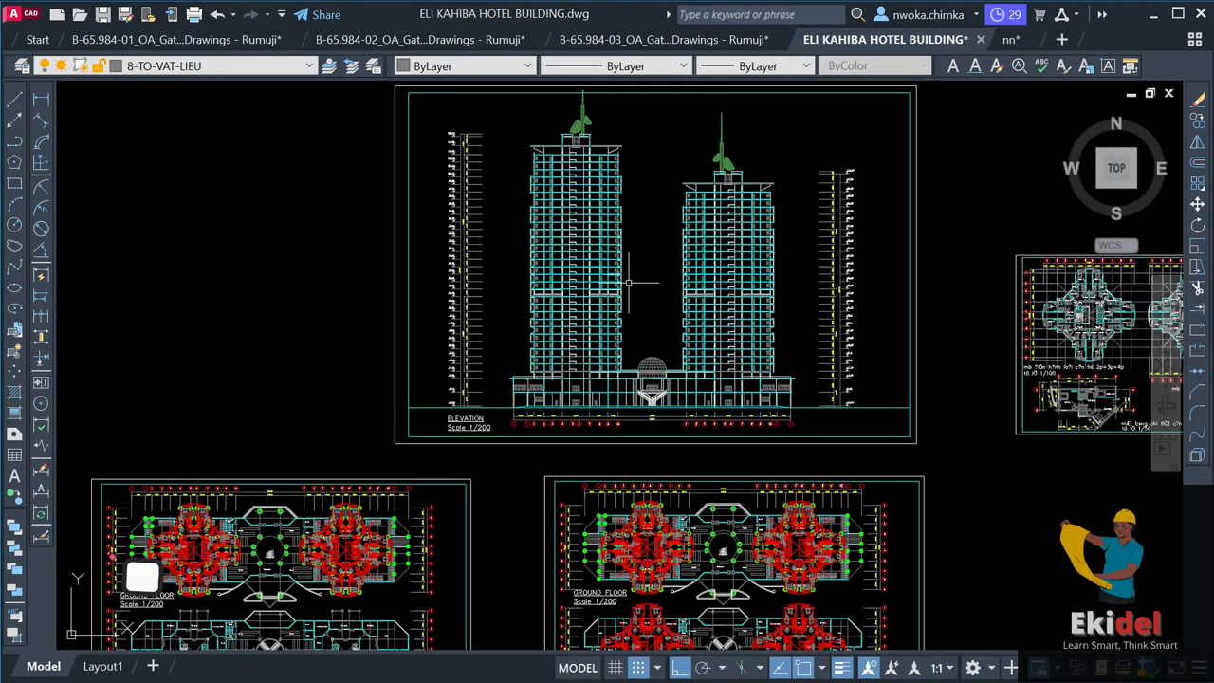
scroll(627, 281, "down", 3)
scroll(695, 180, "up", 5)
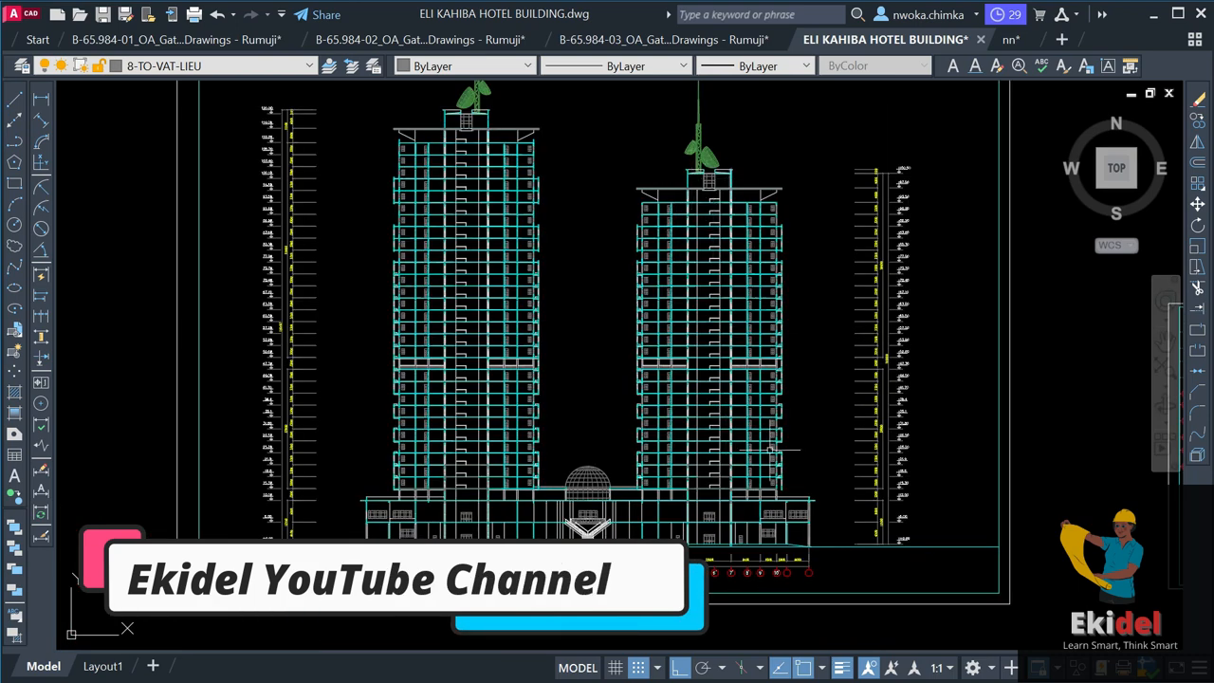
scroll(764, 448, "down", 4)
scroll(569, 213, "up", 4)
scroll(569, 214, "down", 4)
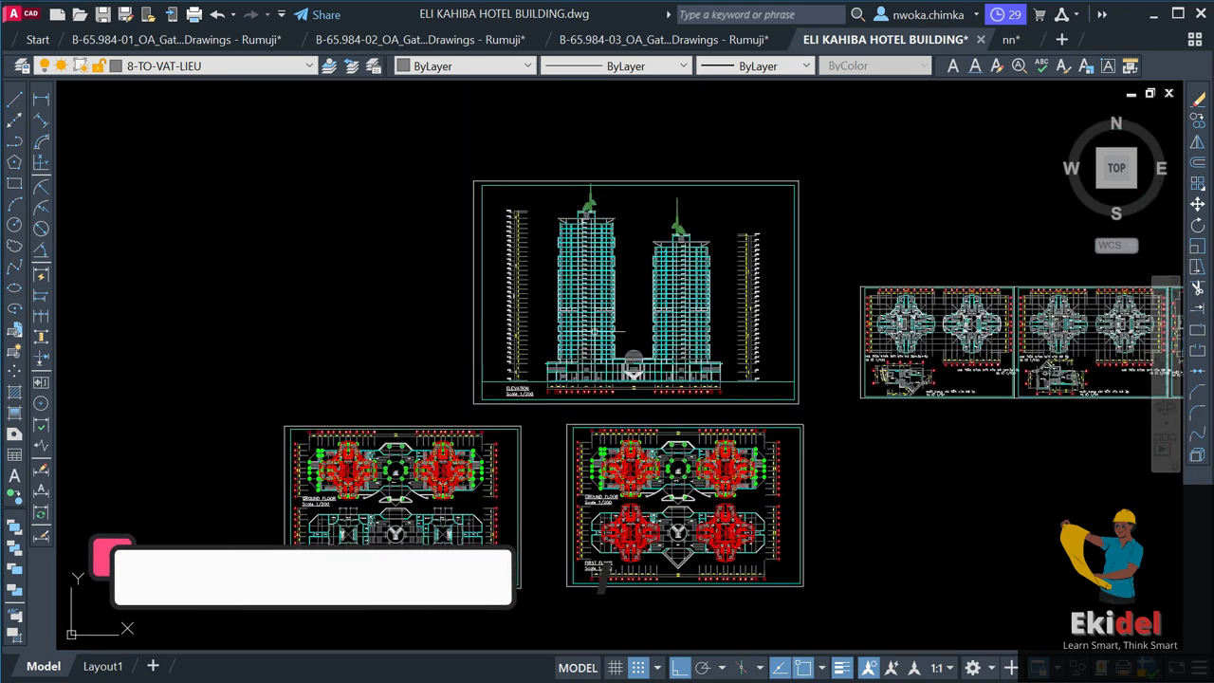
scroll(584, 247, "up", 4)
scroll(551, 361, "down", 4)
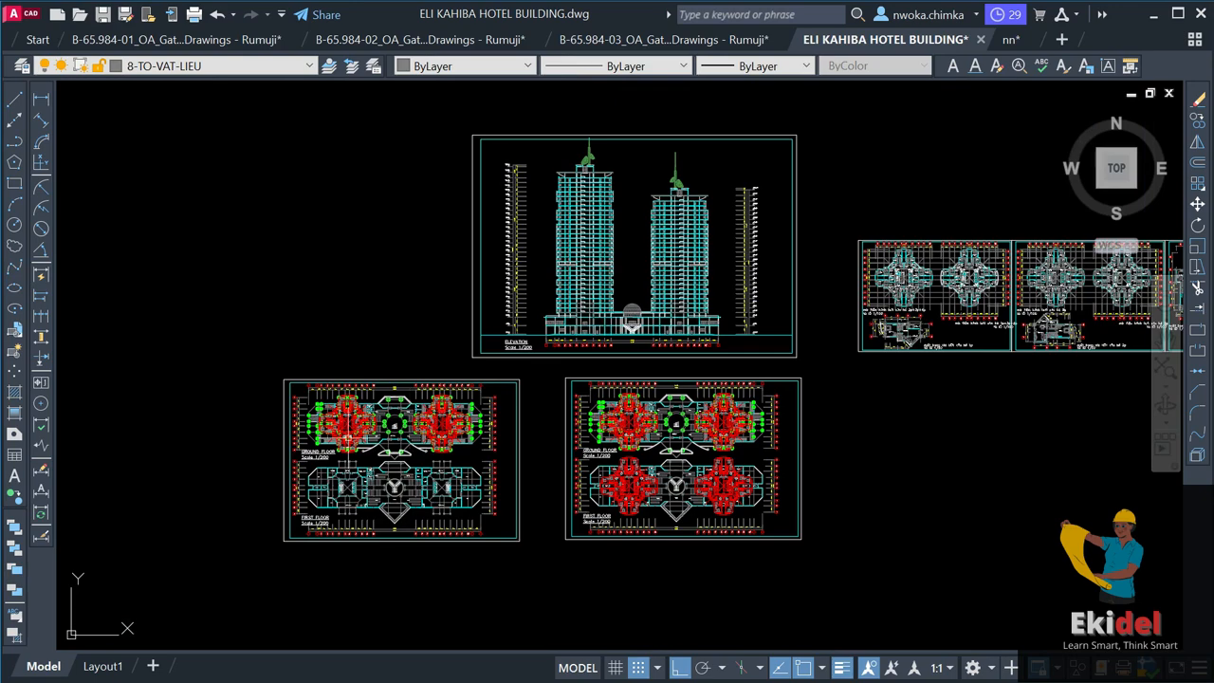
Examine the column layout on the hotel's ground floor plan and its typical 2nd–30th and 2nd–25th floor plans.
scroll(720, 441, "up", 5)
scroll(572, 323, "down", 2)
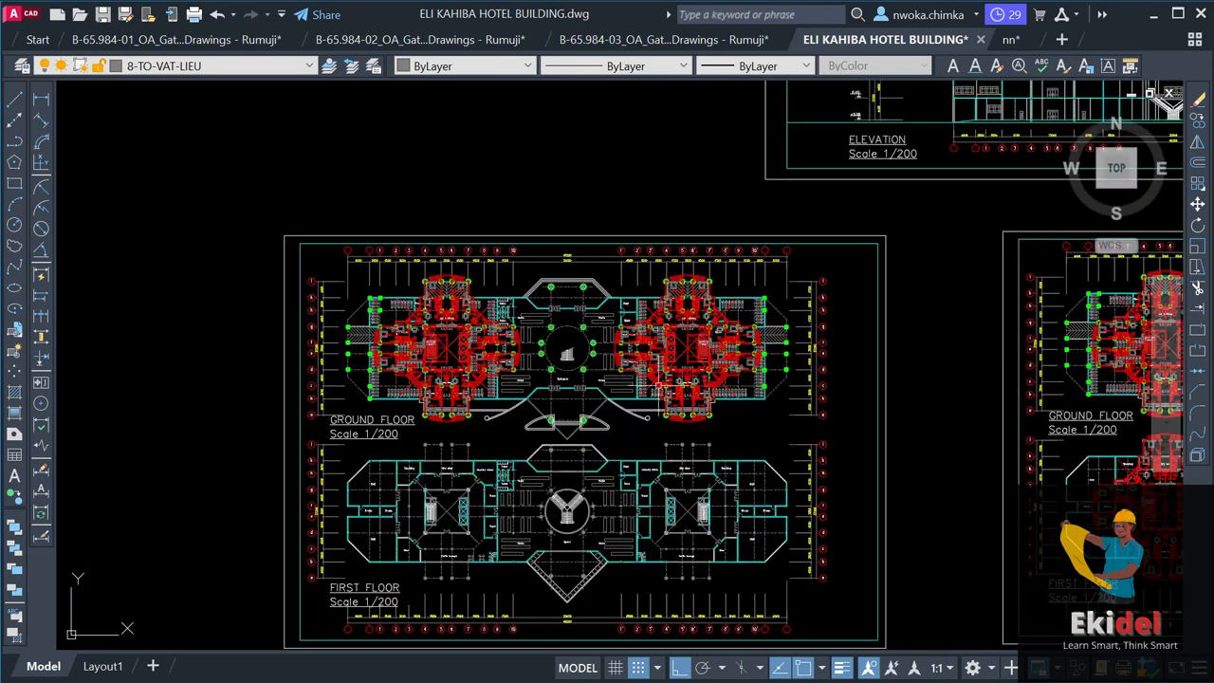
scroll(441, 389, "up", 4)
scroll(265, 230, "up", 3)
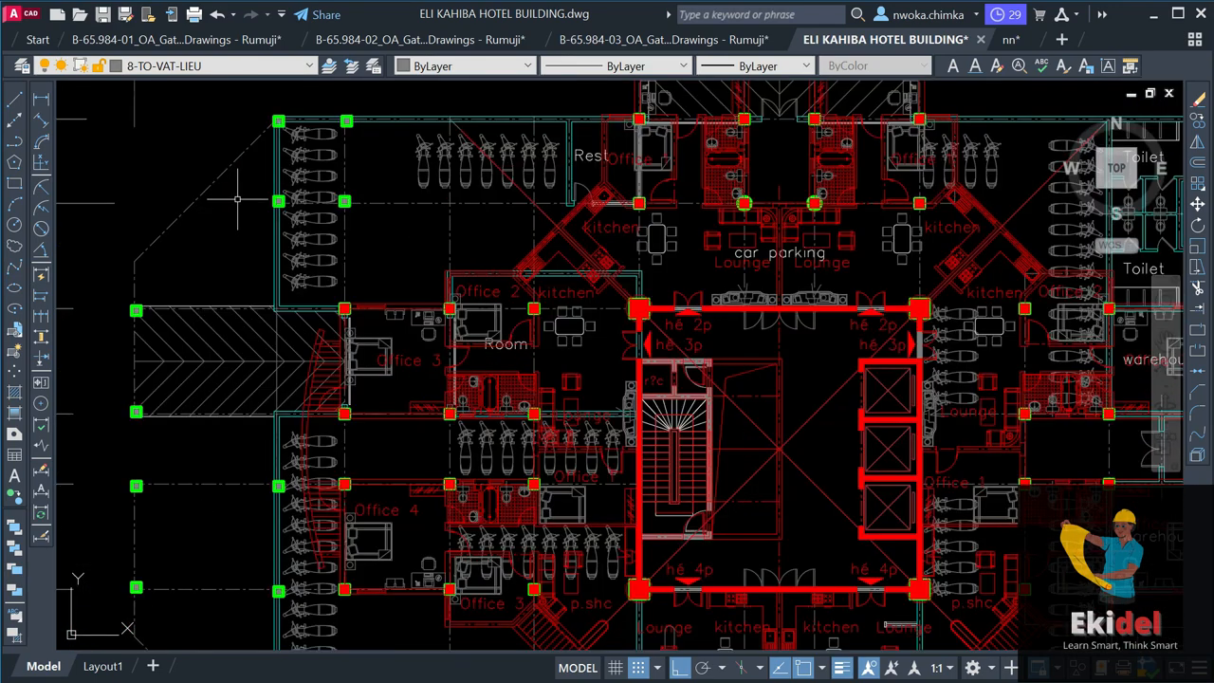
scroll(346, 185, "down", 6)
scroll(663, 436, "up", 3)
scroll(588, 336, "down", 6)
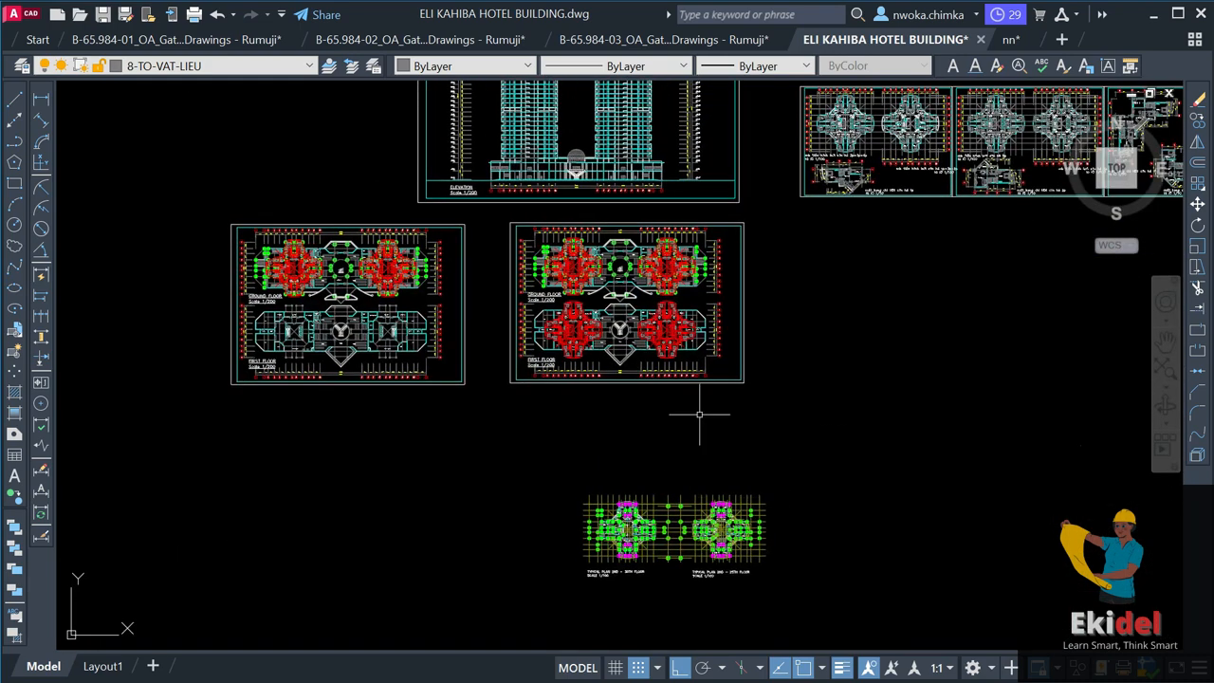
middle_click_drag(704, 411, 725, 382)
scroll(616, 550, "up", 5)
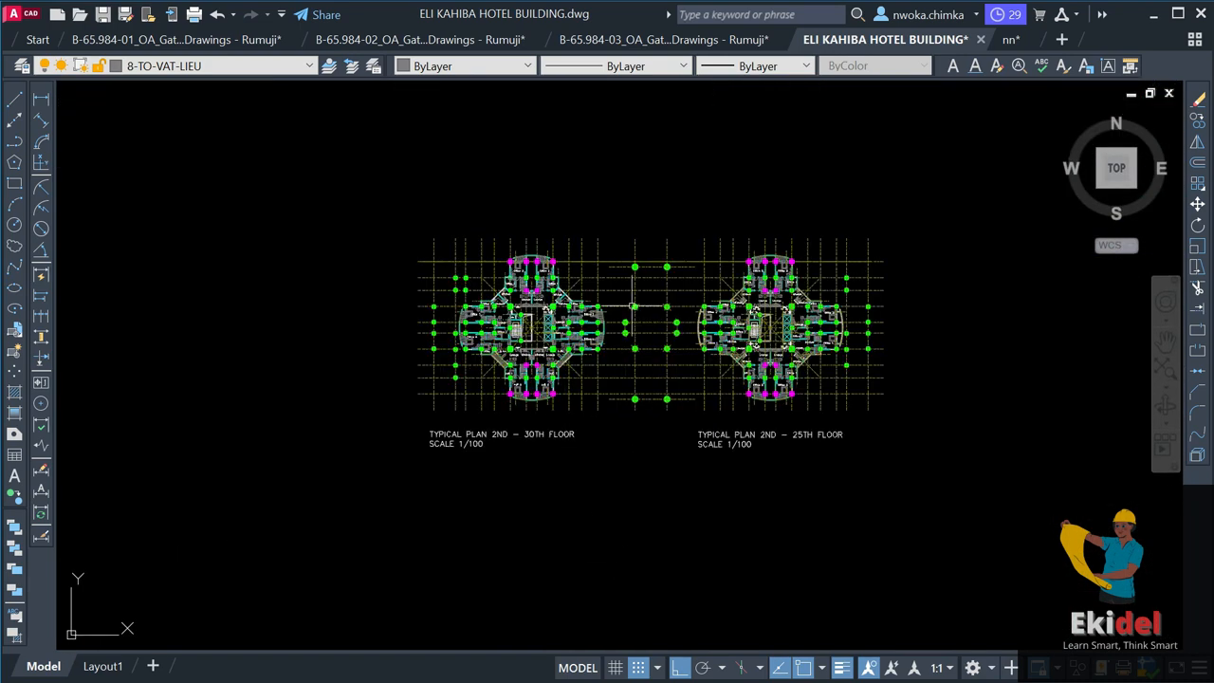
scroll(634, 274, "up", 2)
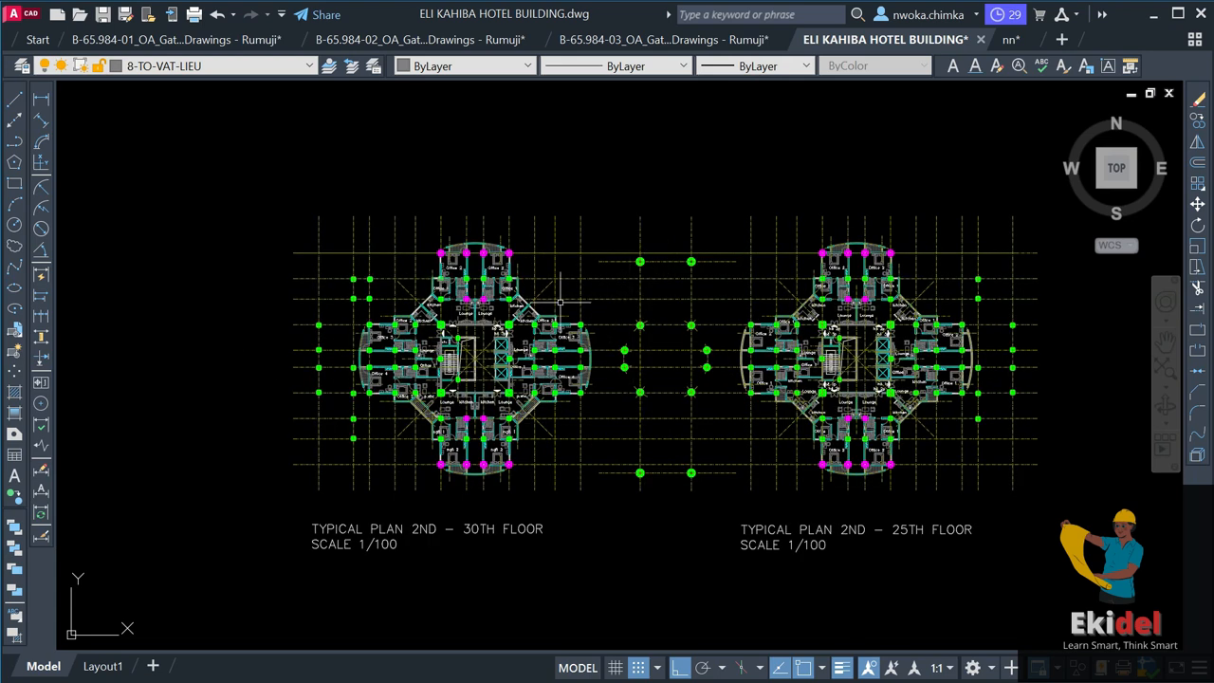
Look over the hotel's typical plans and tower elevation once more, and return to the AUNTY BUILDING DEVELOPMENT drawing.
scroll(561, 300, "down", 2)
scroll(558, 285, "up", 2)
scroll(556, 276, "down", 2)
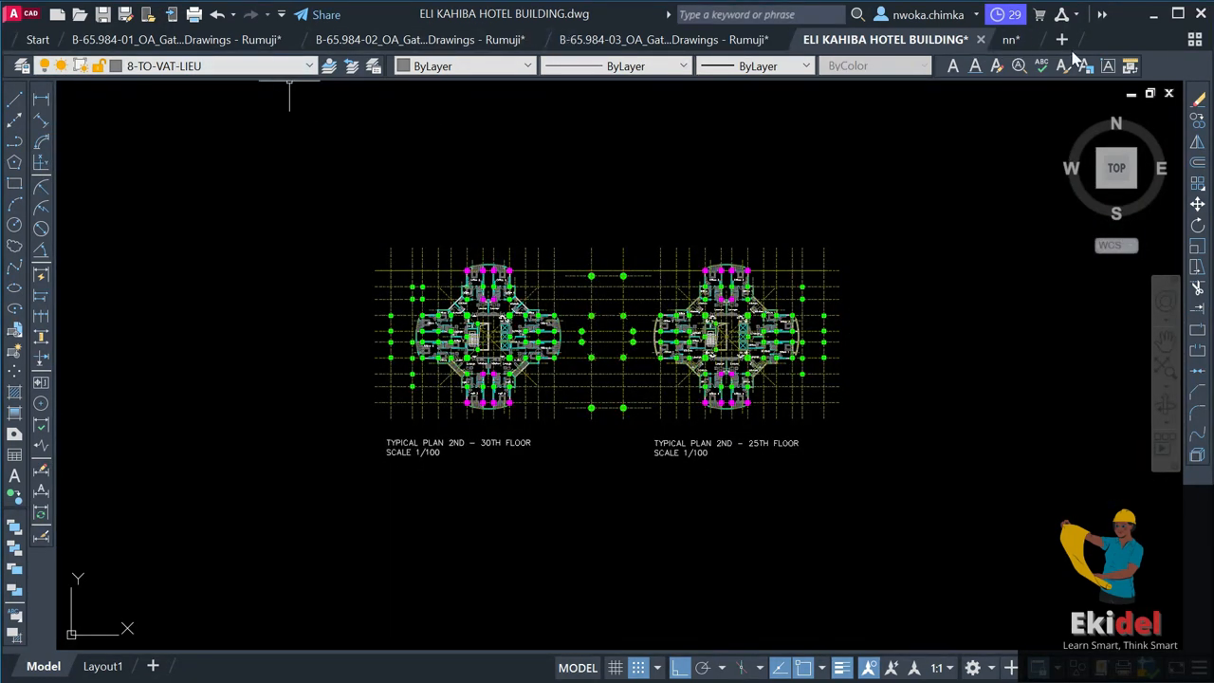
scroll(823, 236, "down", 2)
mouse_move(815, 197)
middle_mouse_down()
mouse_move(764, 390)
mouse_move(753, 560)
middle_mouse_up()
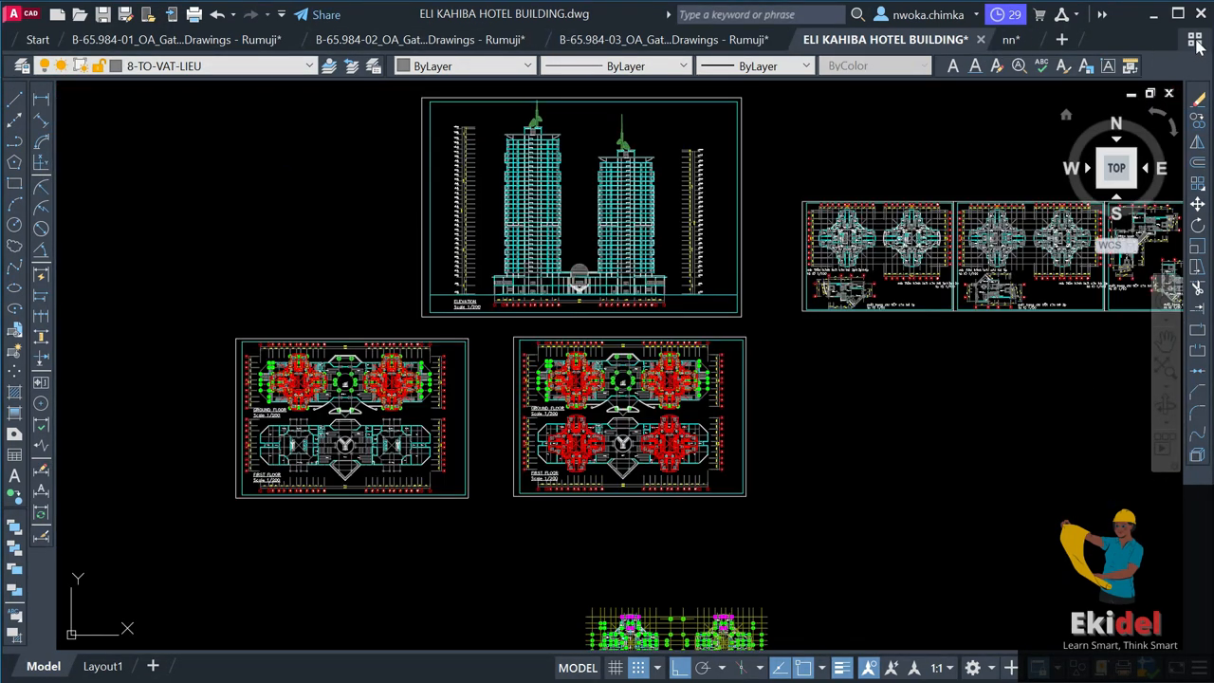
left_click(1195, 40)
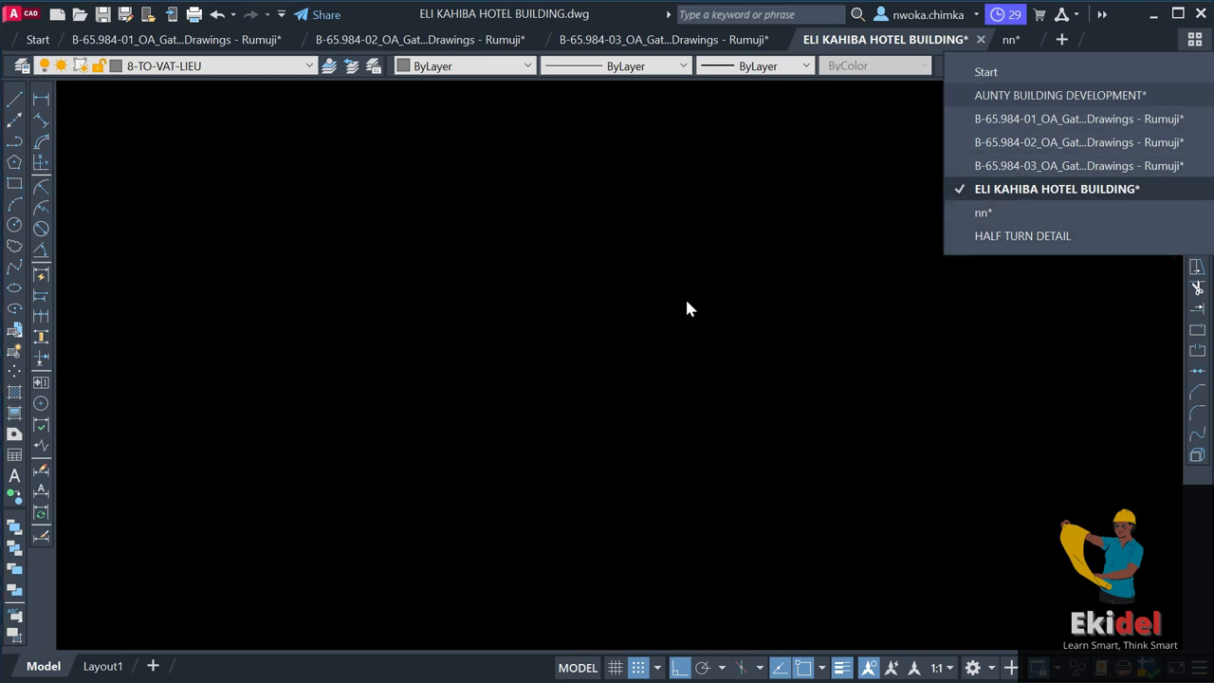
Copy the column in the dining room's north-west corner to the empty space just outside the building's south-east corner, beside the entrance.
scroll(724, 272, "down", 2)
scroll(599, 262, "up", 6)
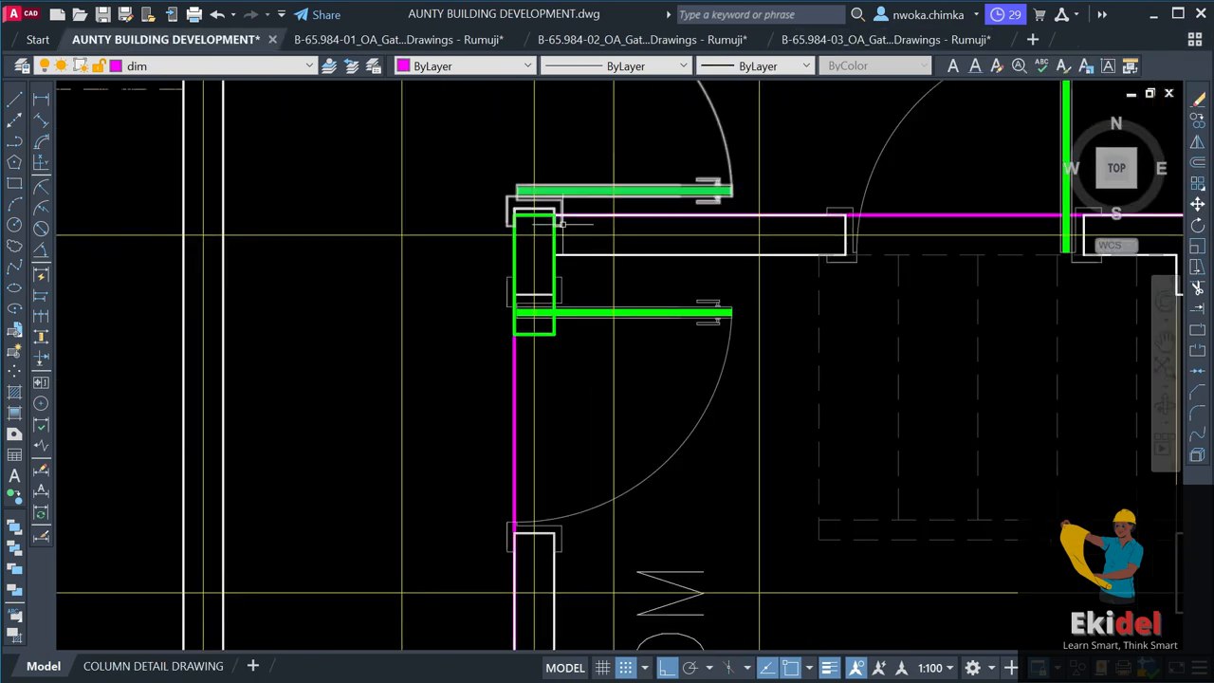
type("o")
key("Return")
left_click(534, 235)
scroll(531, 227, "down", 6)
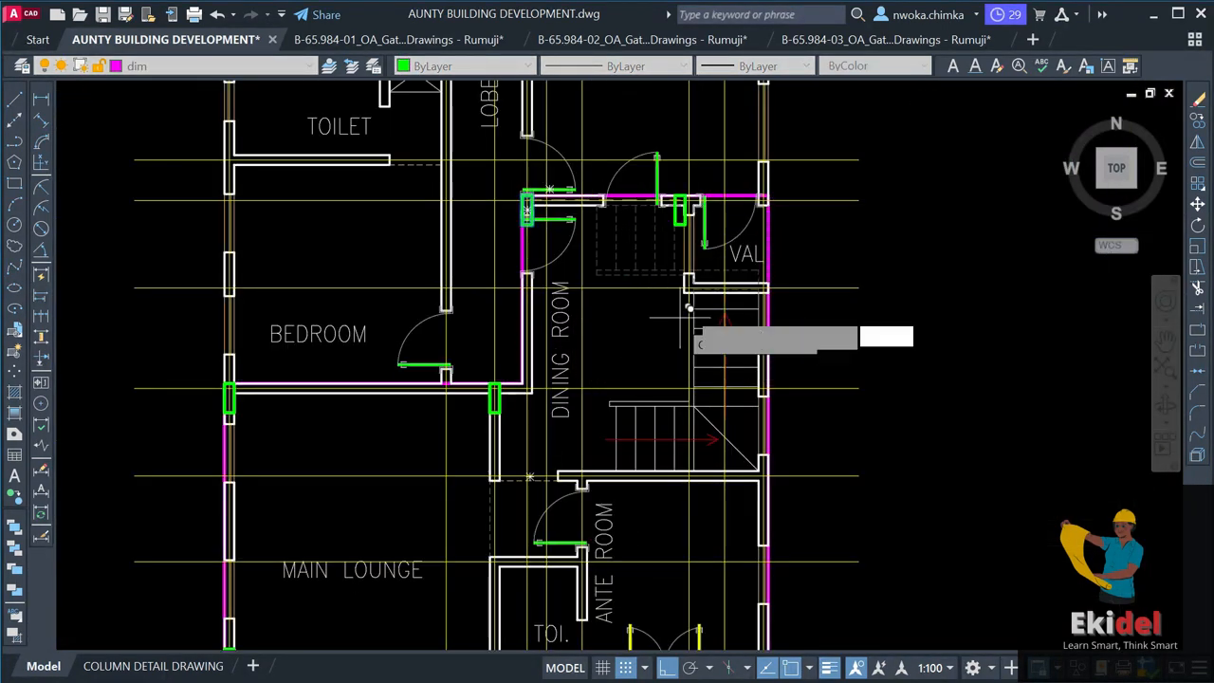
scroll(522, 208, "up", 3)
scroll(531, 211, "down", 5)
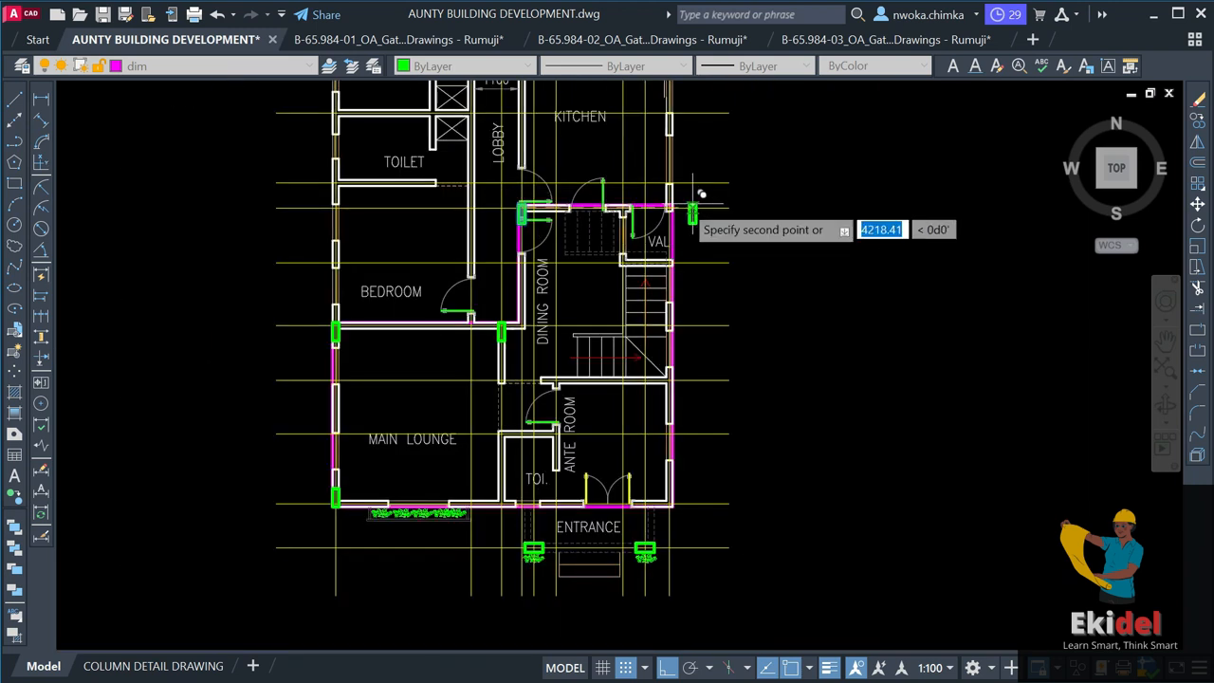
scroll(702, 198, "up", 2)
scroll(711, 208, "down", 4)
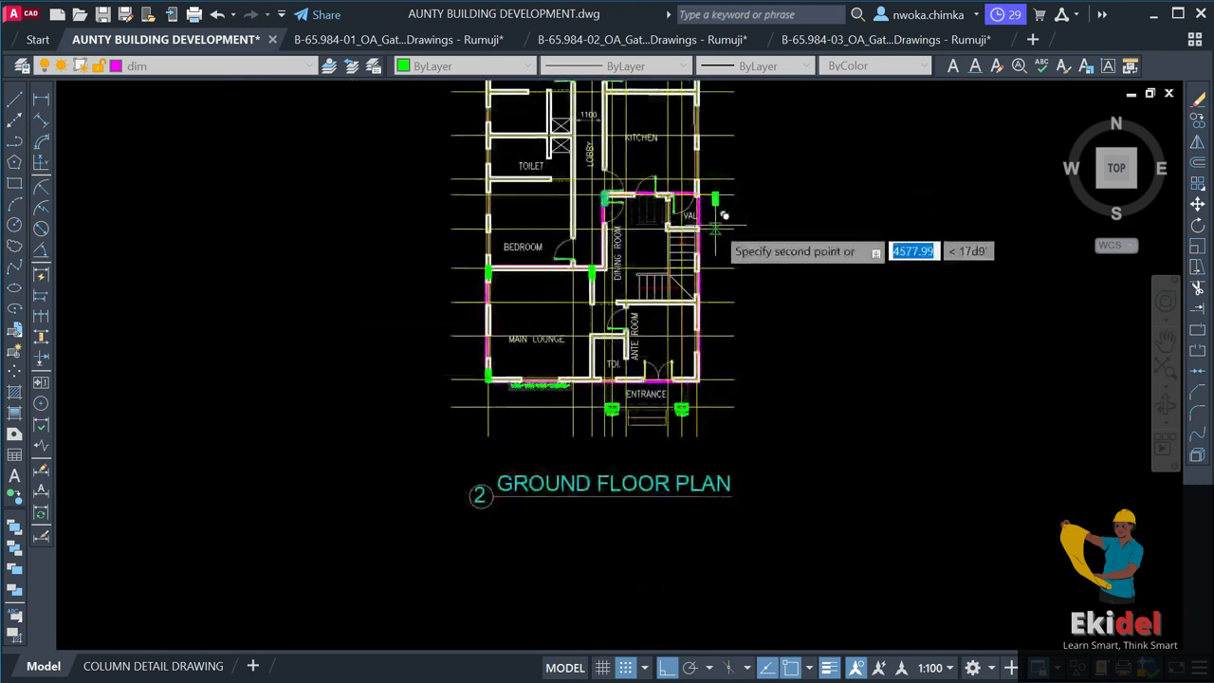
scroll(702, 379, "up", 4)
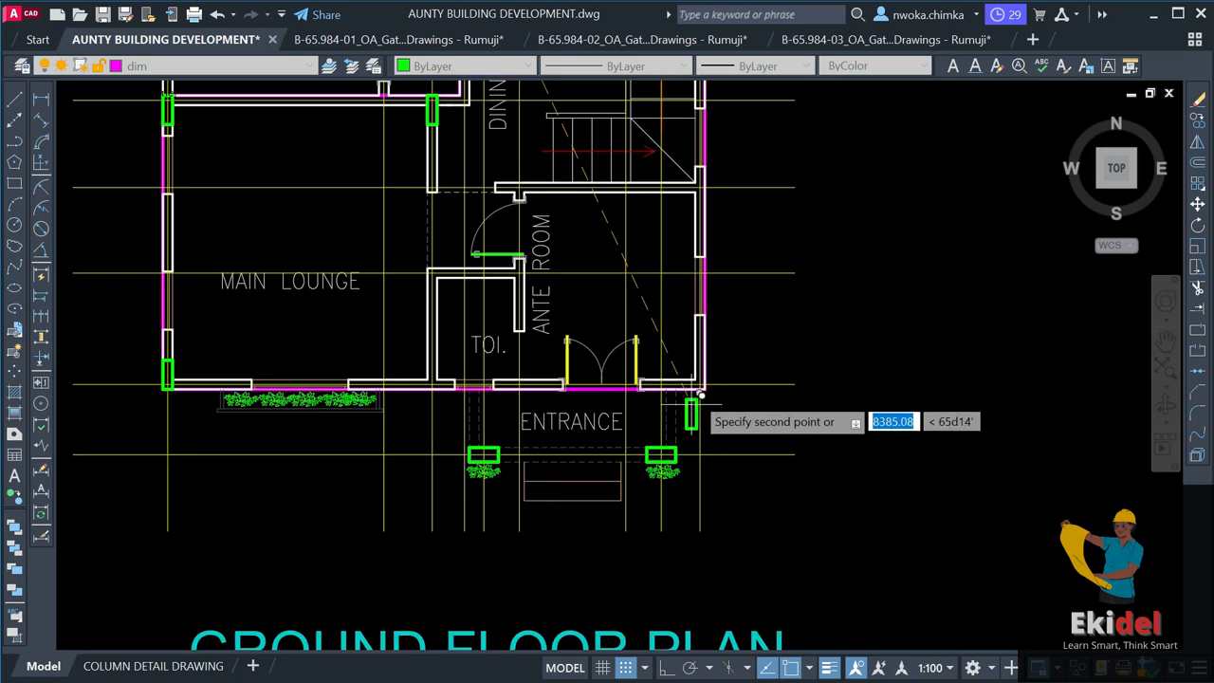
scroll(700, 392, "up", 3)
scroll(701, 379, "up", 2)
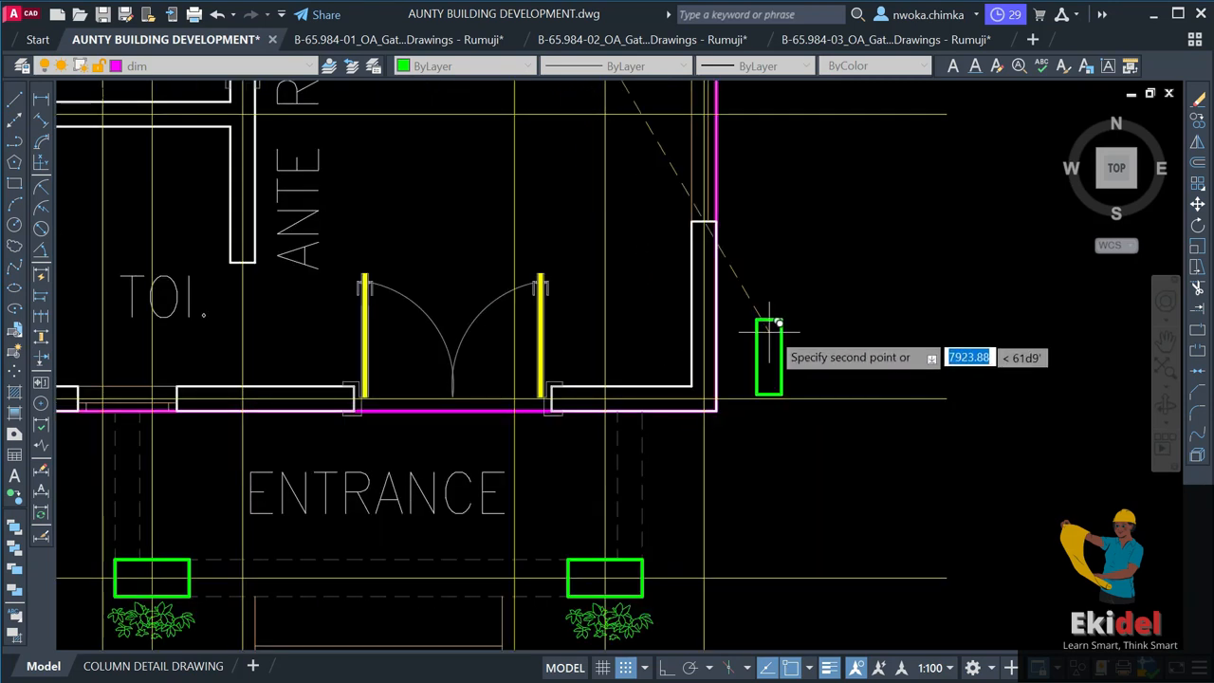
left_click(798, 288)
left_click(823, 263)
Move the copied column by the midpoint of its short lower edge onto the ante room's south-east wall corner, flush with the outer wall face.
left_click(777, 371)
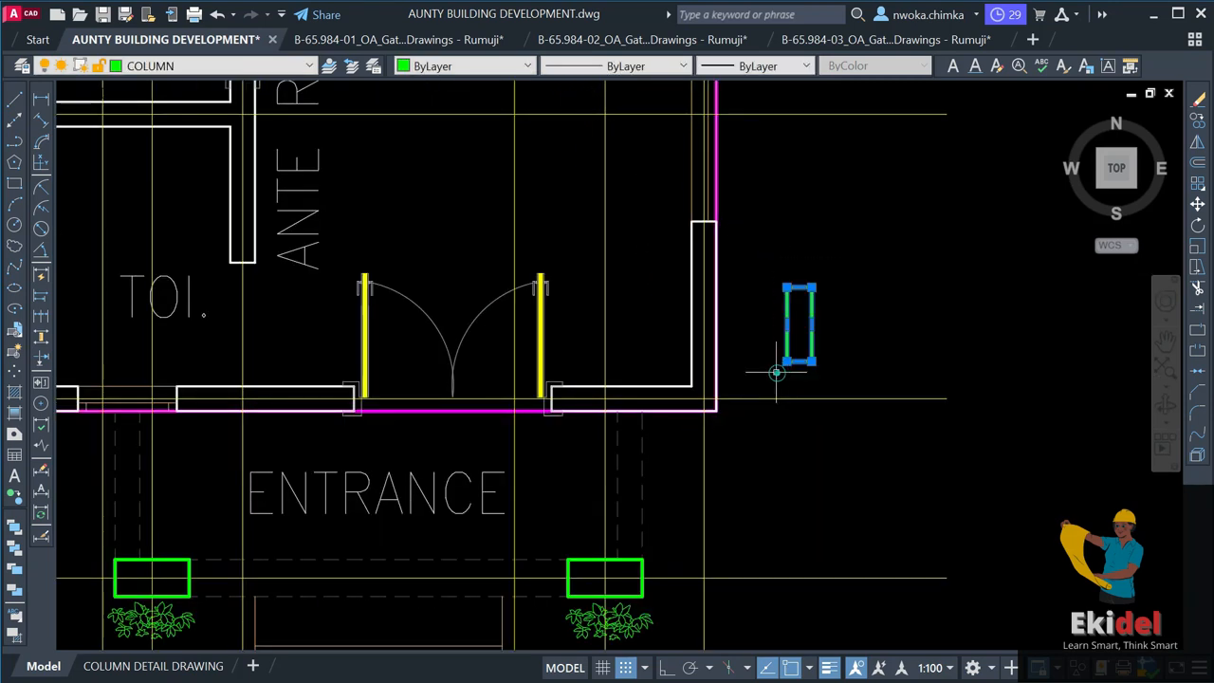
key("m")
key("Return")
left_click(799, 363)
scroll(711, 396, "up", 2)
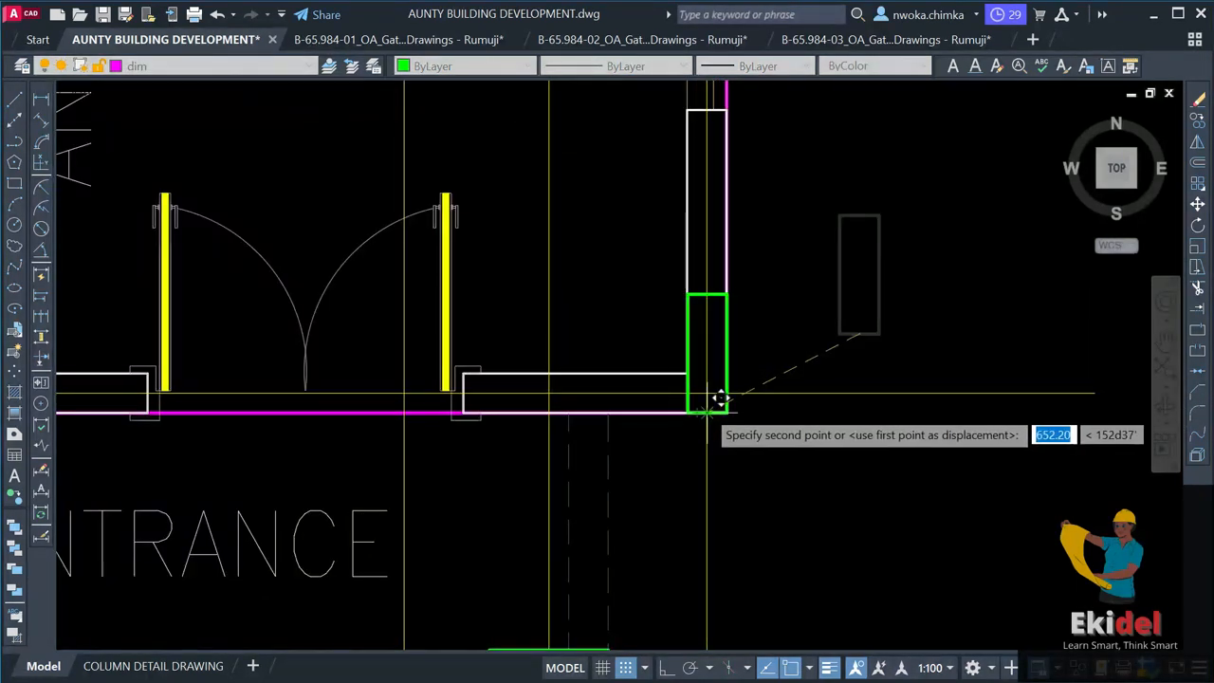
left_click(719, 400)
type("co")
key("Return")
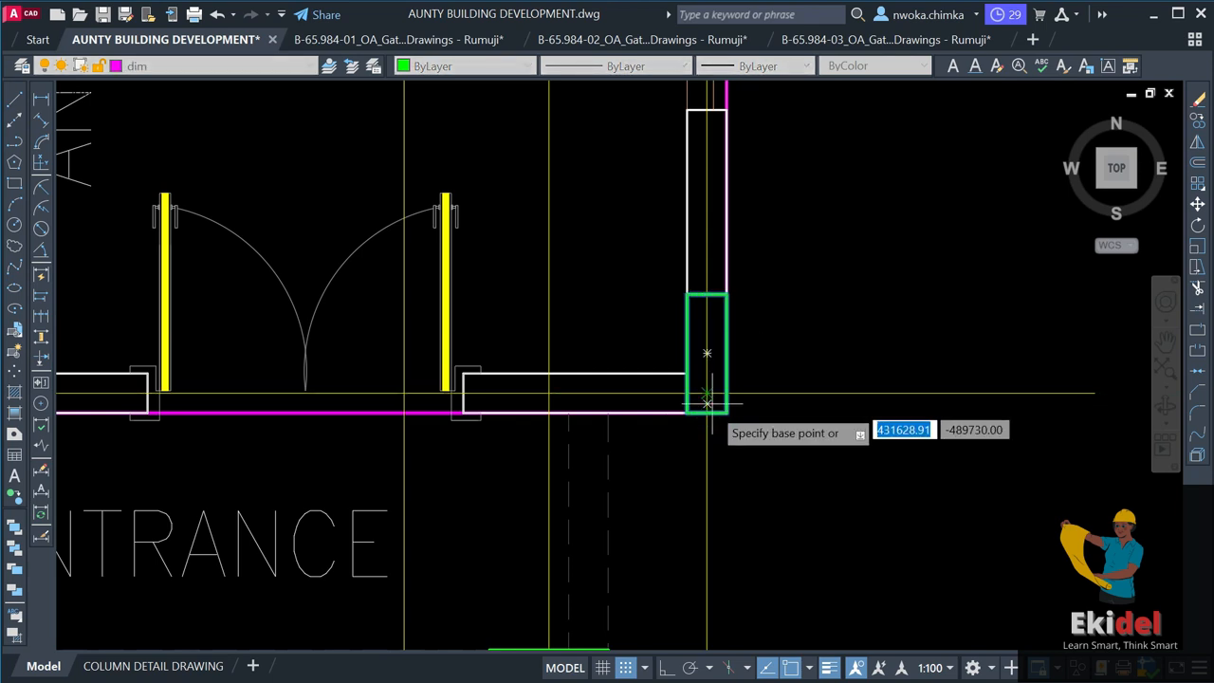
left_click(706, 403)
scroll(744, 526, "down", 4)
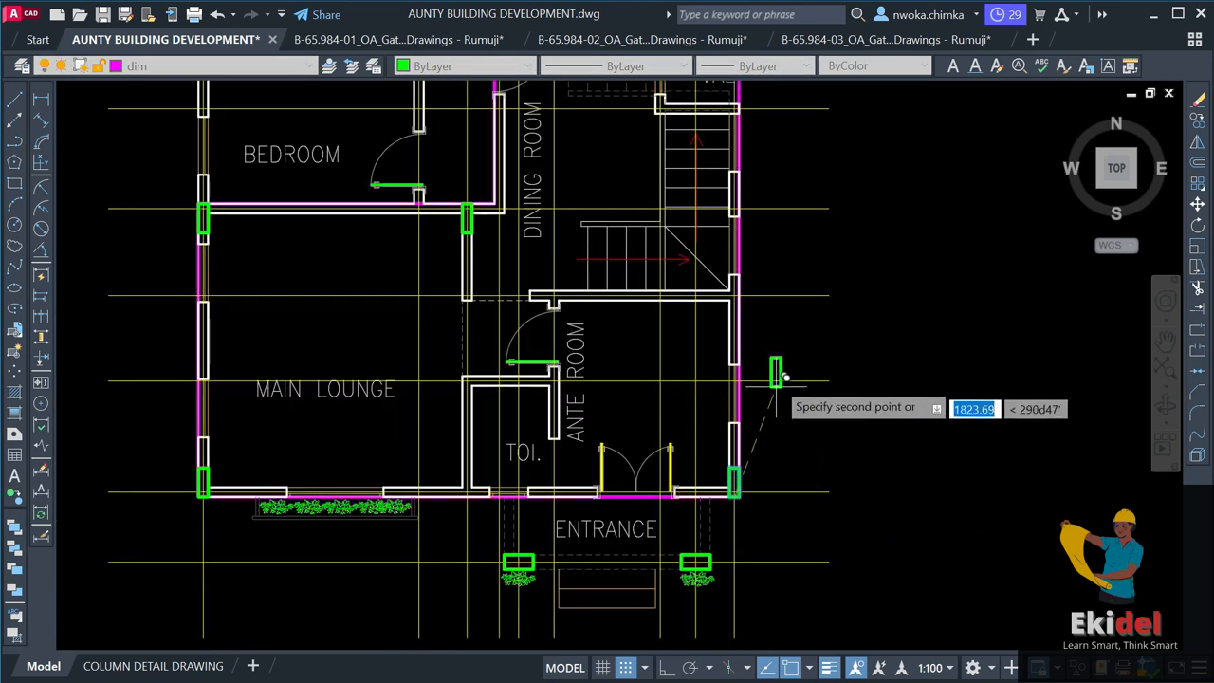
scroll(759, 301, "up", 1)
key("Escape")
Copy the south-east corner column by its centre to the junction of the ante room's north wall and the east exterior wall, and finish copying.
scroll(761, 303, "down", 1)
scroll(720, 497, "up", 1)
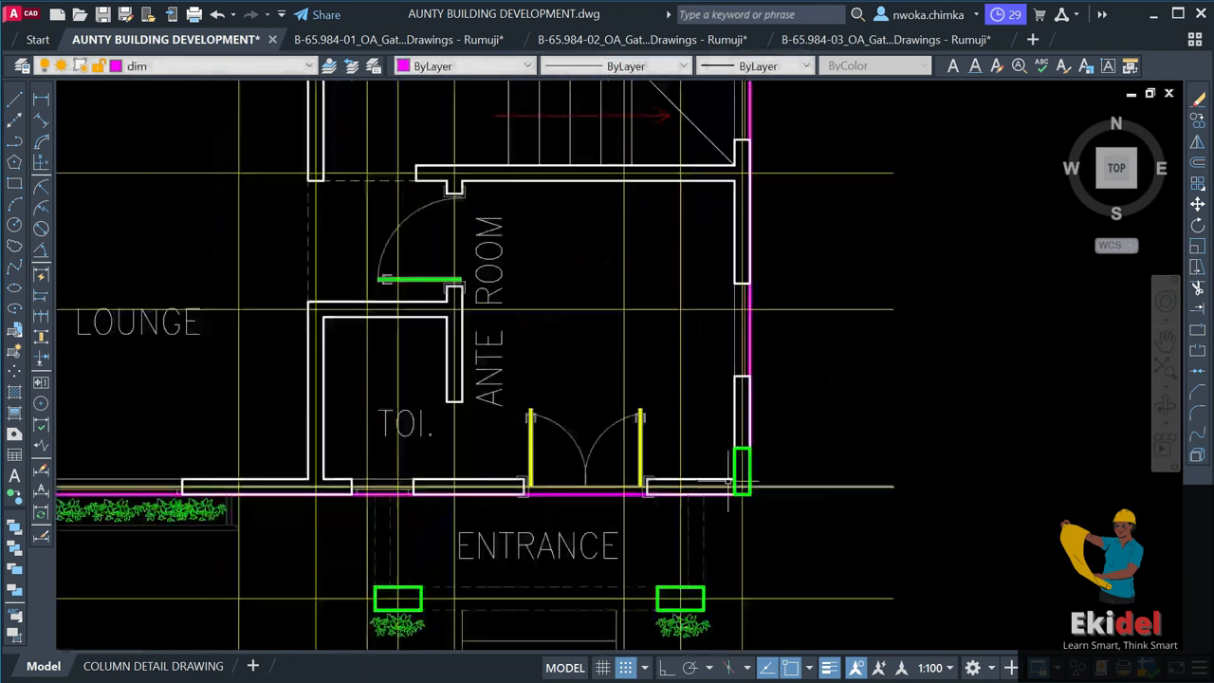
scroll(741, 448, "up", 1)
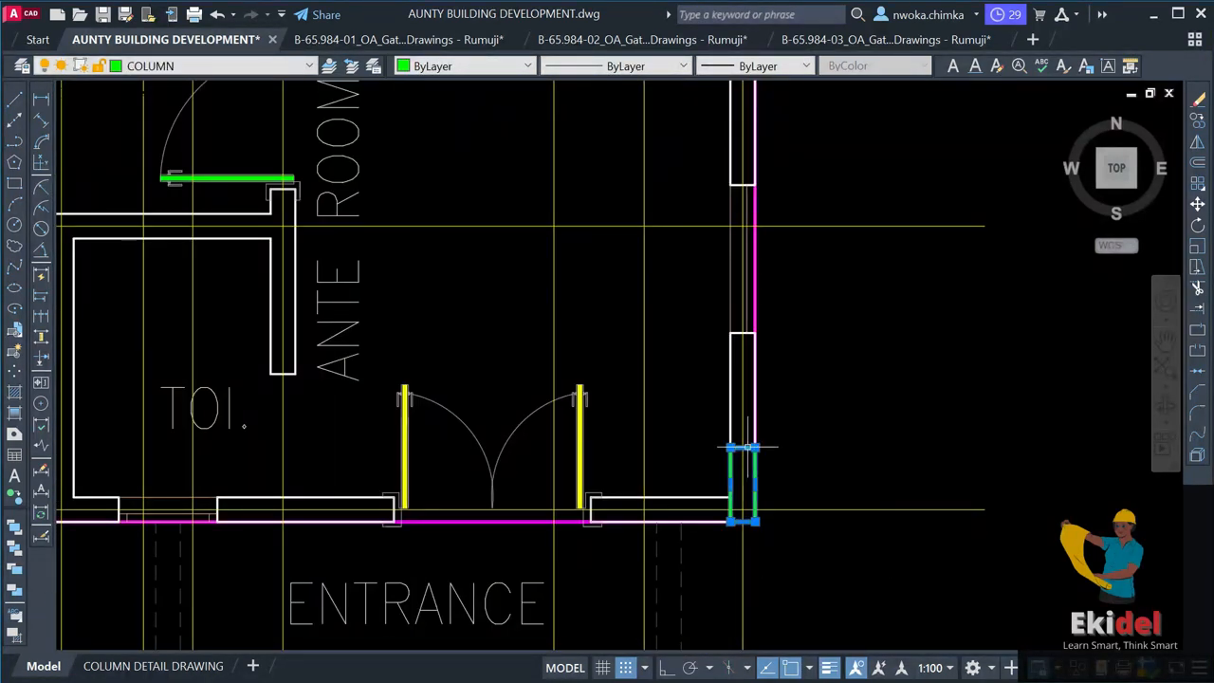
type("co")
key("space")
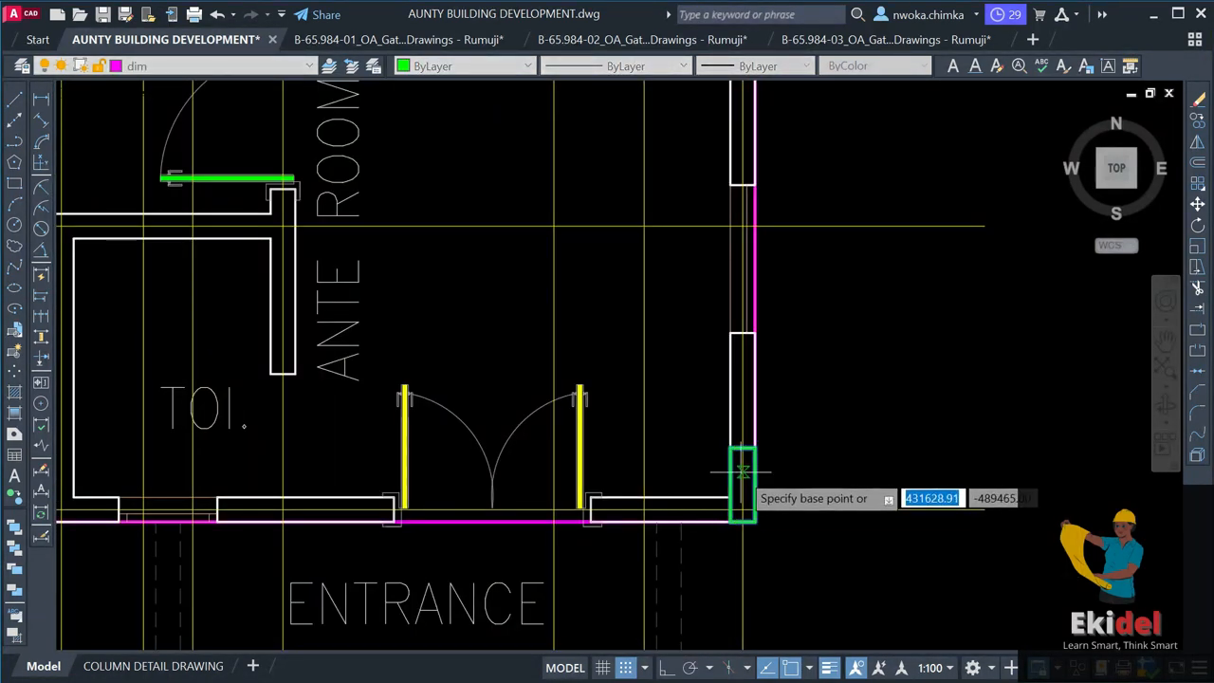
left_click(744, 485)
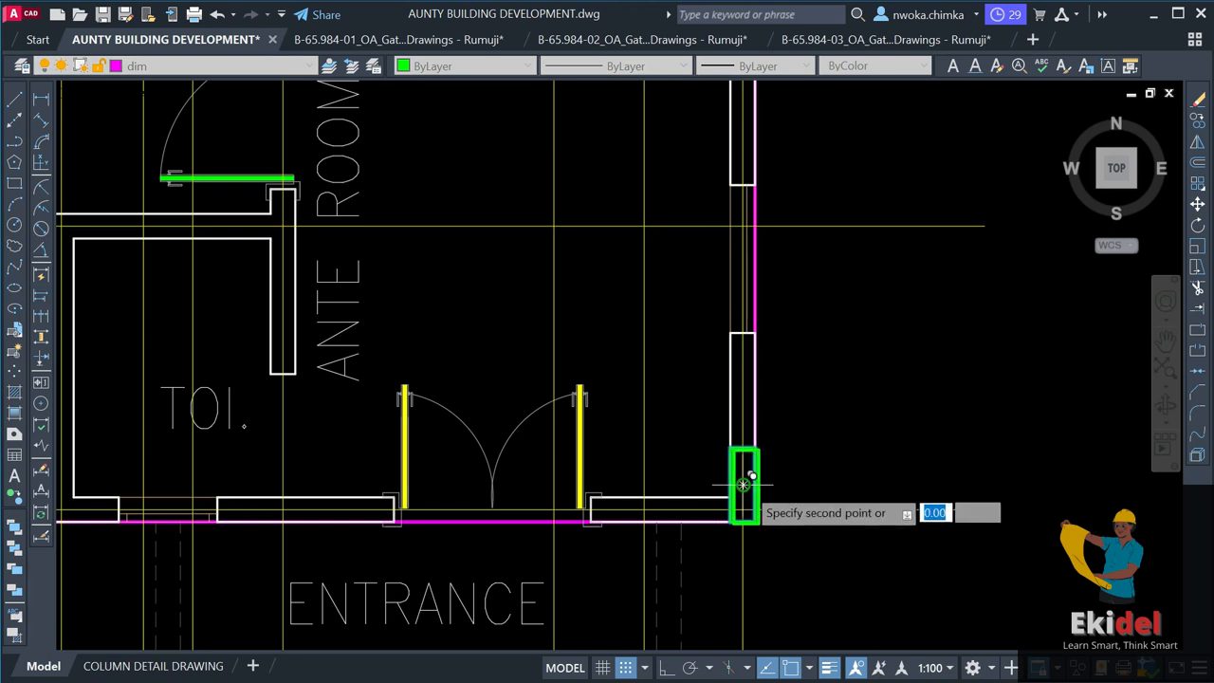
scroll(810, 512, "down", 3)
scroll(780, 333, "up", 7)
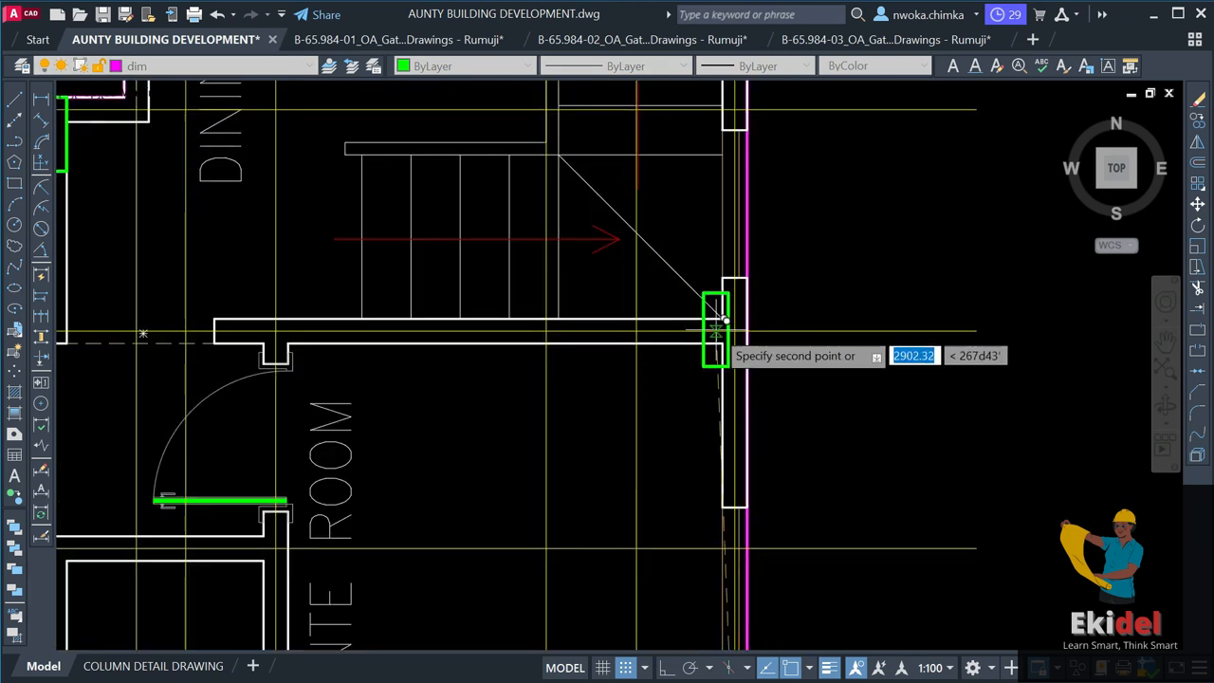
scroll(744, 327, "down", 5)
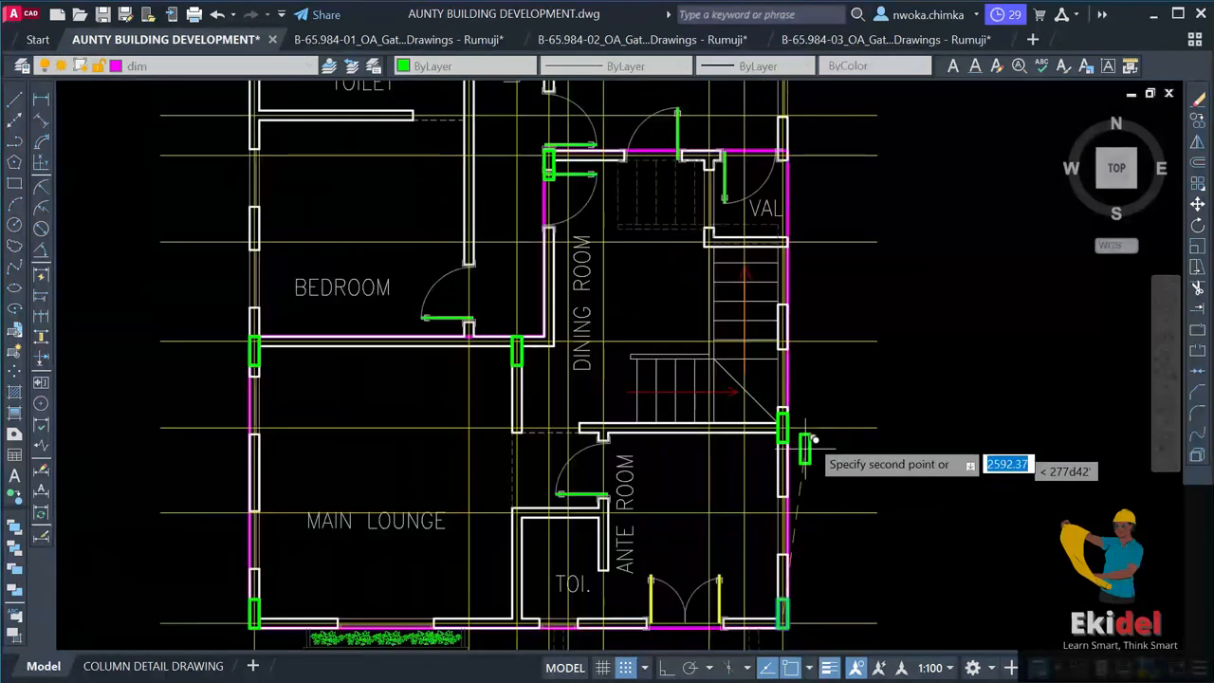
scroll(818, 389, "down", 1)
scroll(820, 365, "down", 2)
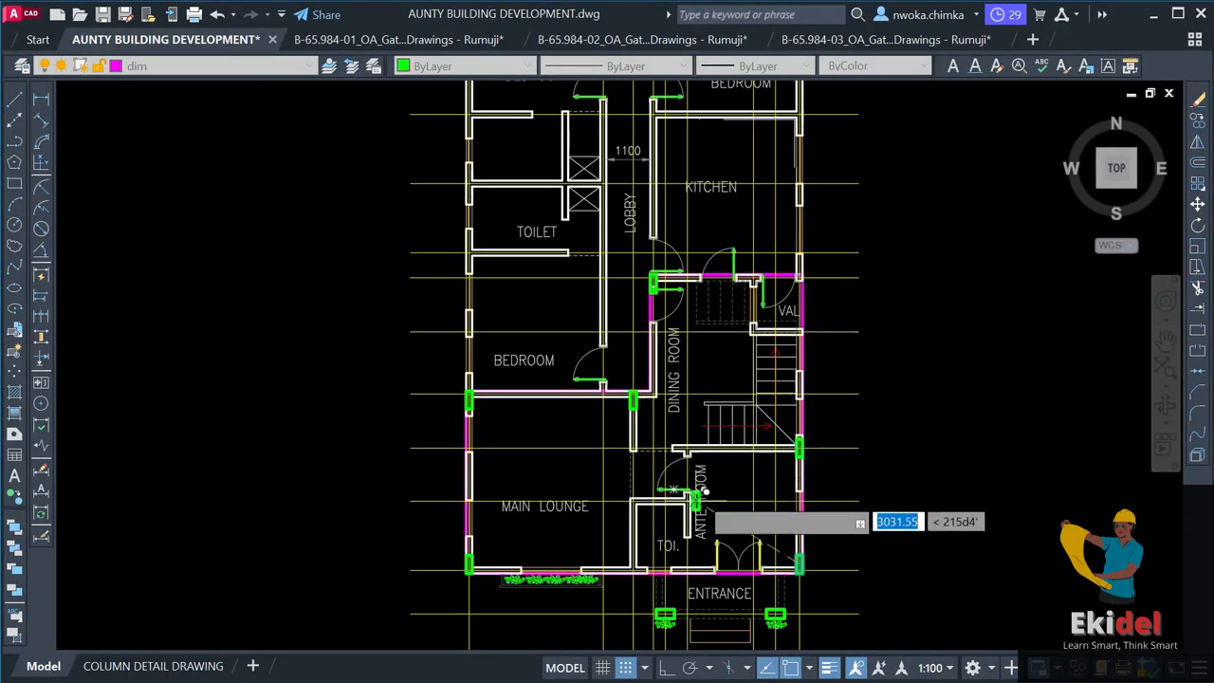
scroll(706, 467, "up", 2)
scroll(681, 417, "down", 2)
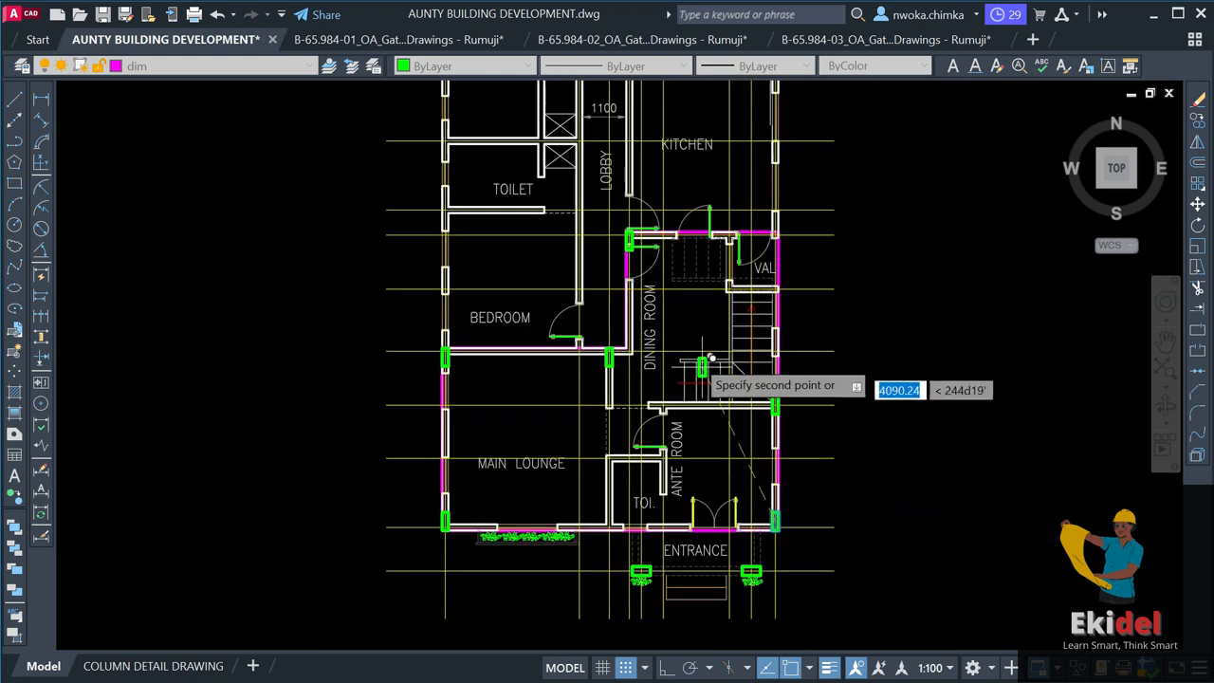
key("Escape")
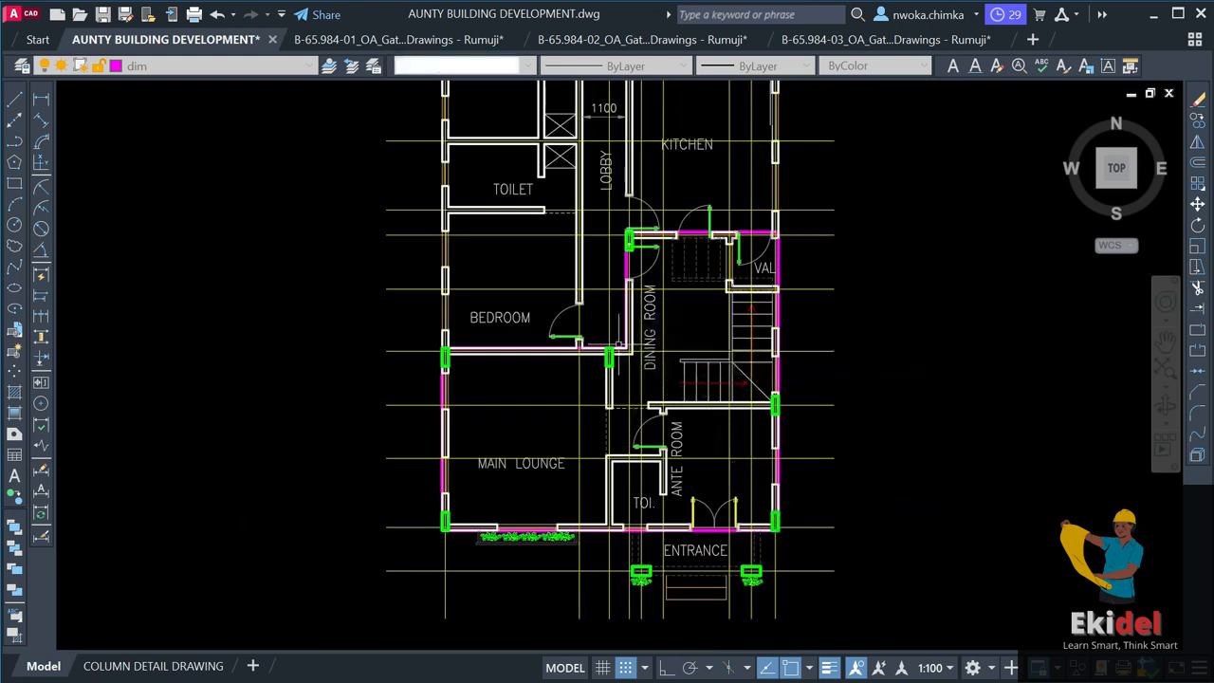
Rotate the column at the top of the main lounge's east wall a quarter turn about the grid intersection, so it runs east along the dividing wall.
scroll(609, 357, "up", 5)
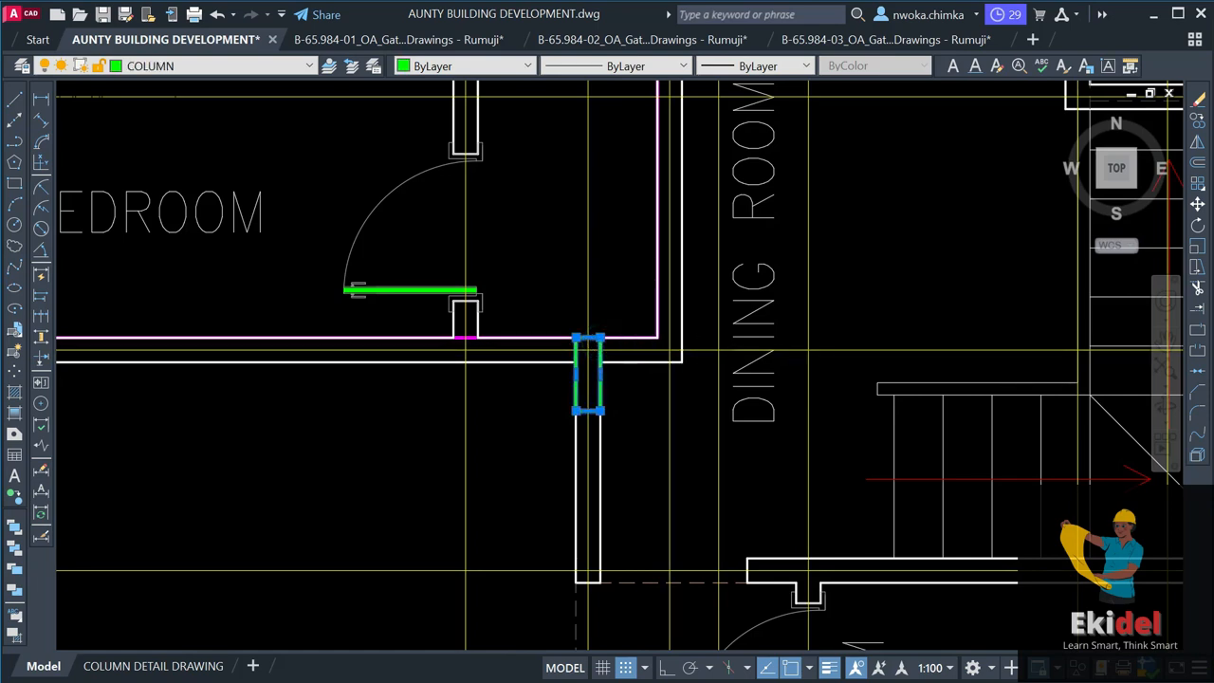
type("ro")
key("space")
scroll(585, 358, "up", 2)
left_click(589, 344)
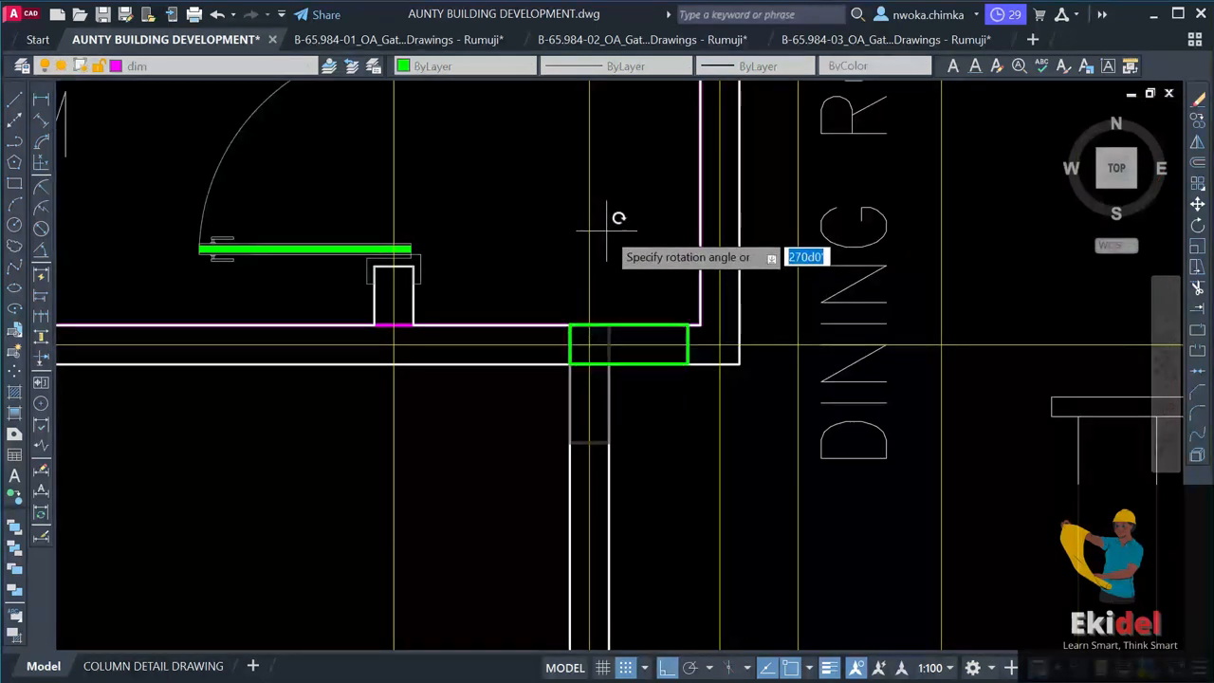
key("Return")
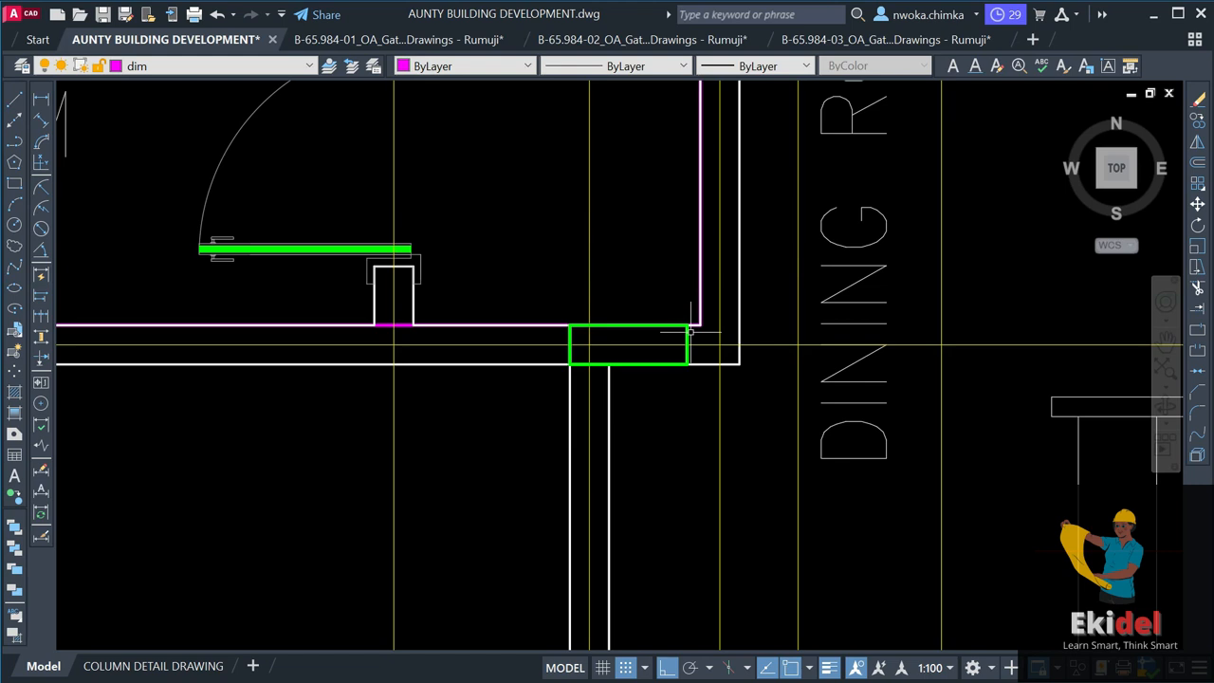
Move the rotated column east by the midpoint of its short edge to the grid intersection in the dining room's west wall.
scroll(688, 334, "down", 5)
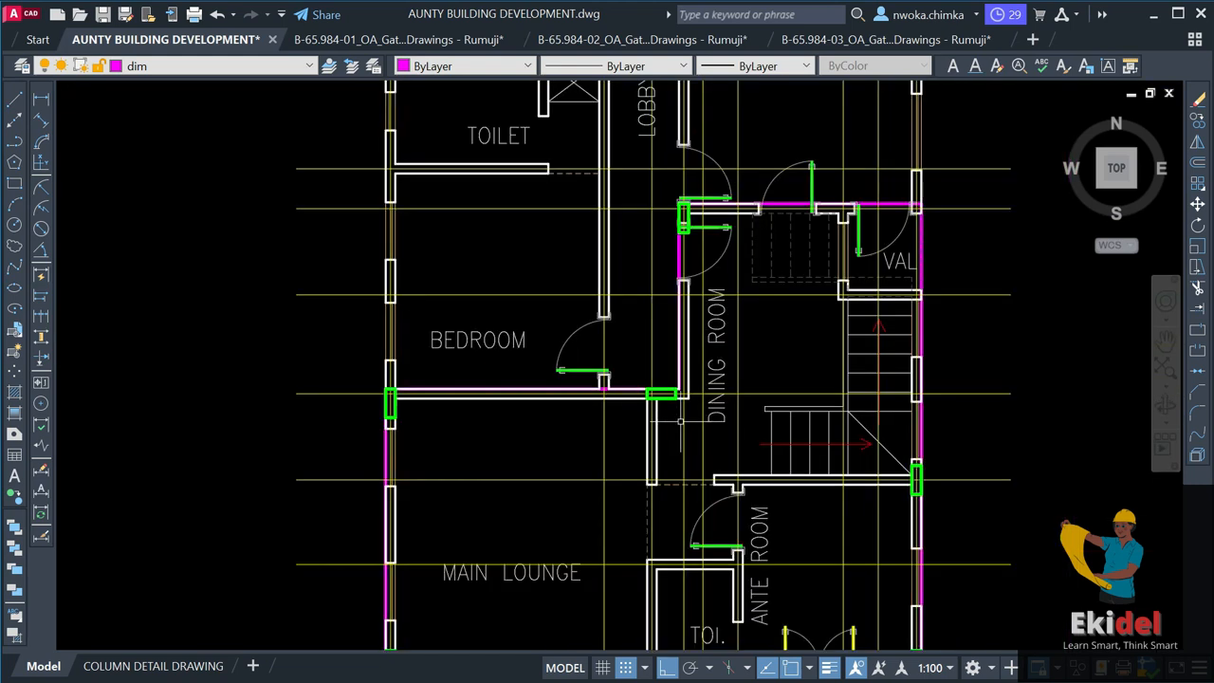
scroll(679, 383, "up", 2)
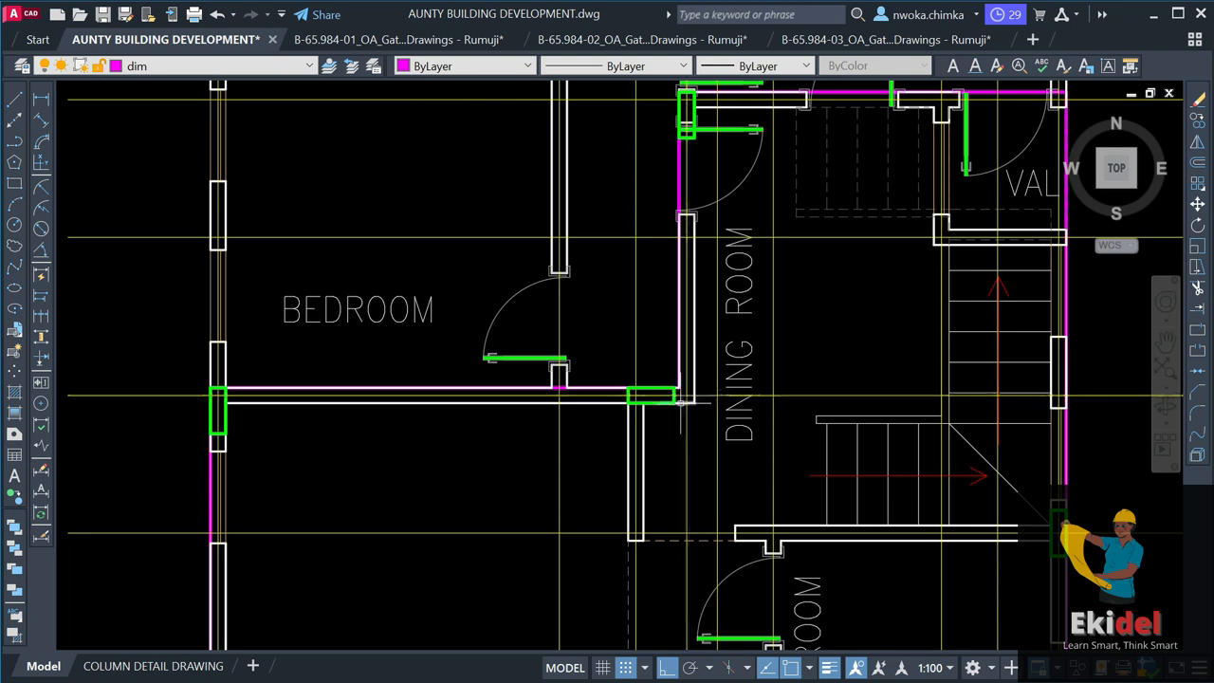
scroll(680, 403, "up", 4)
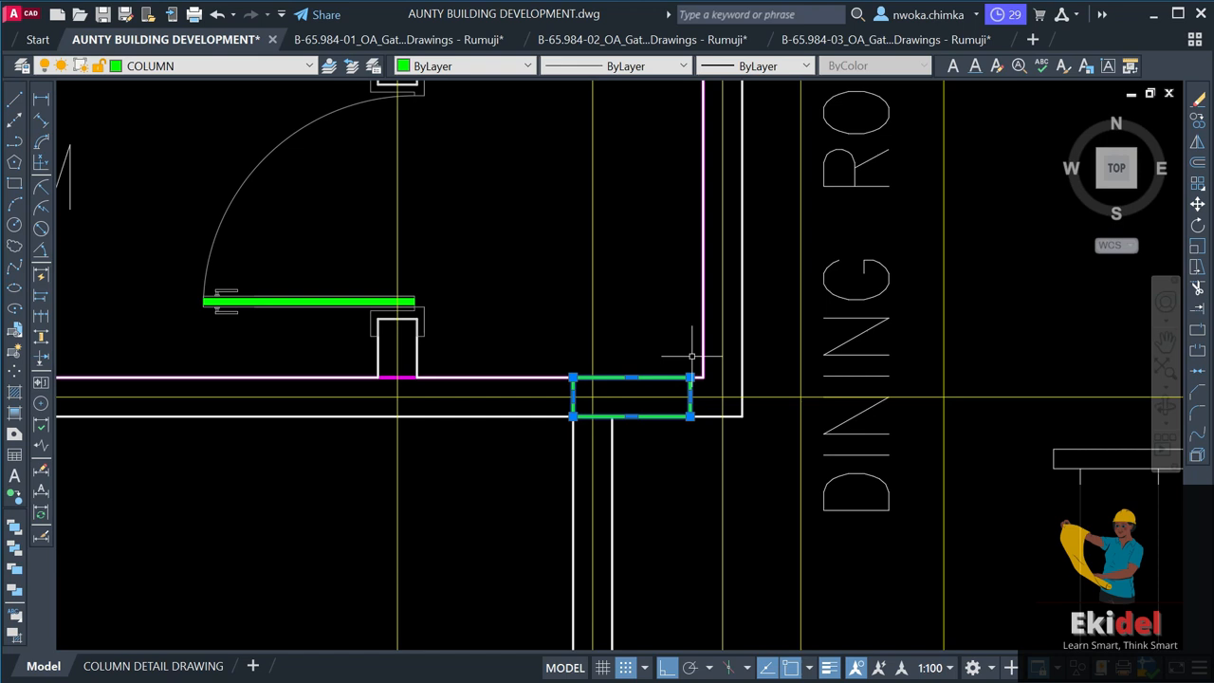
scroll(740, 264, "down", 4)
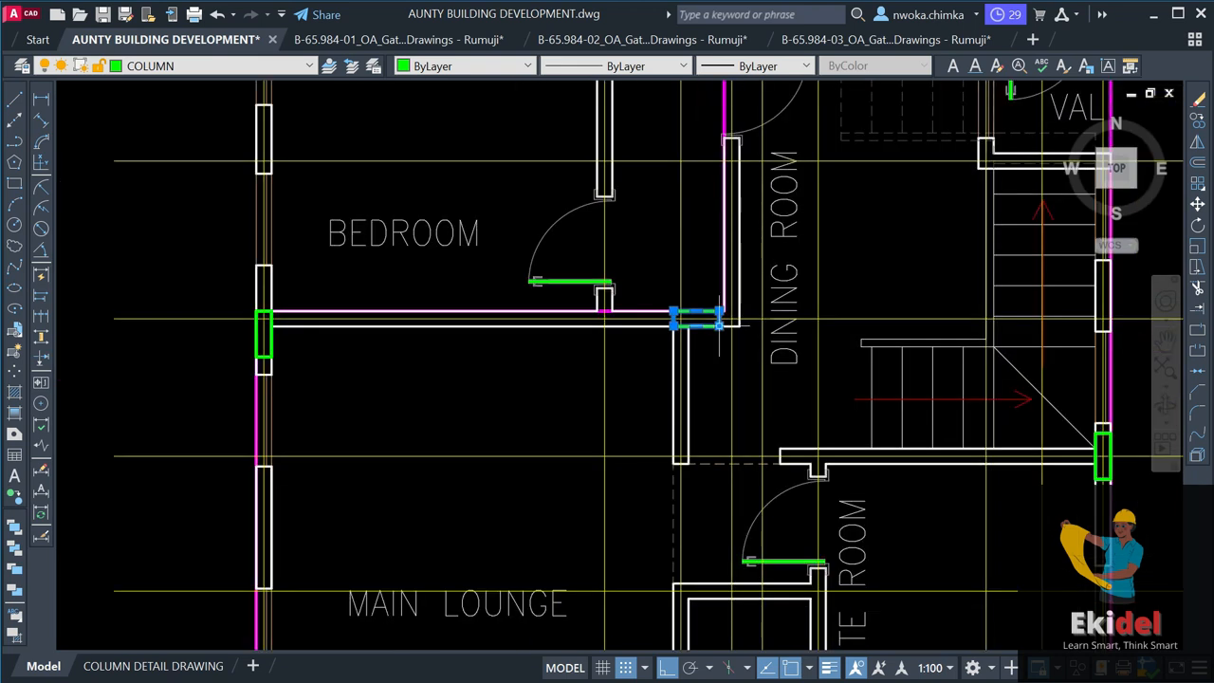
scroll(720, 308, "up", 4)
key("Return")
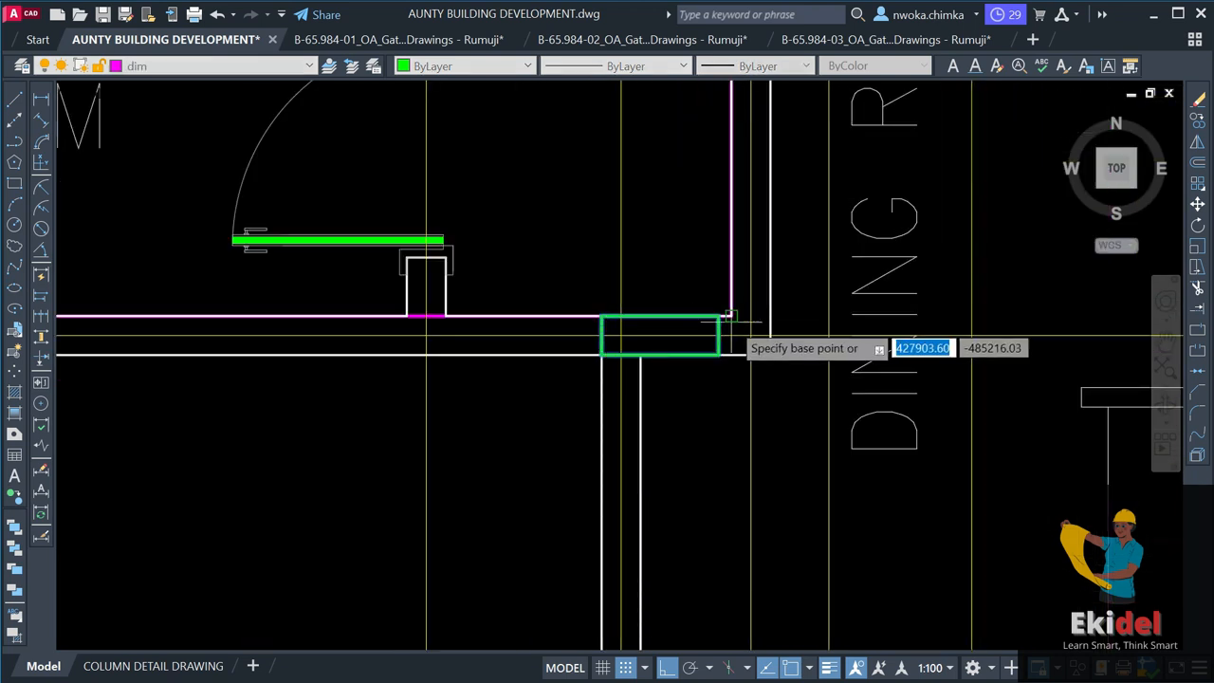
scroll(729, 324, "up", 2)
left_click(710, 341)
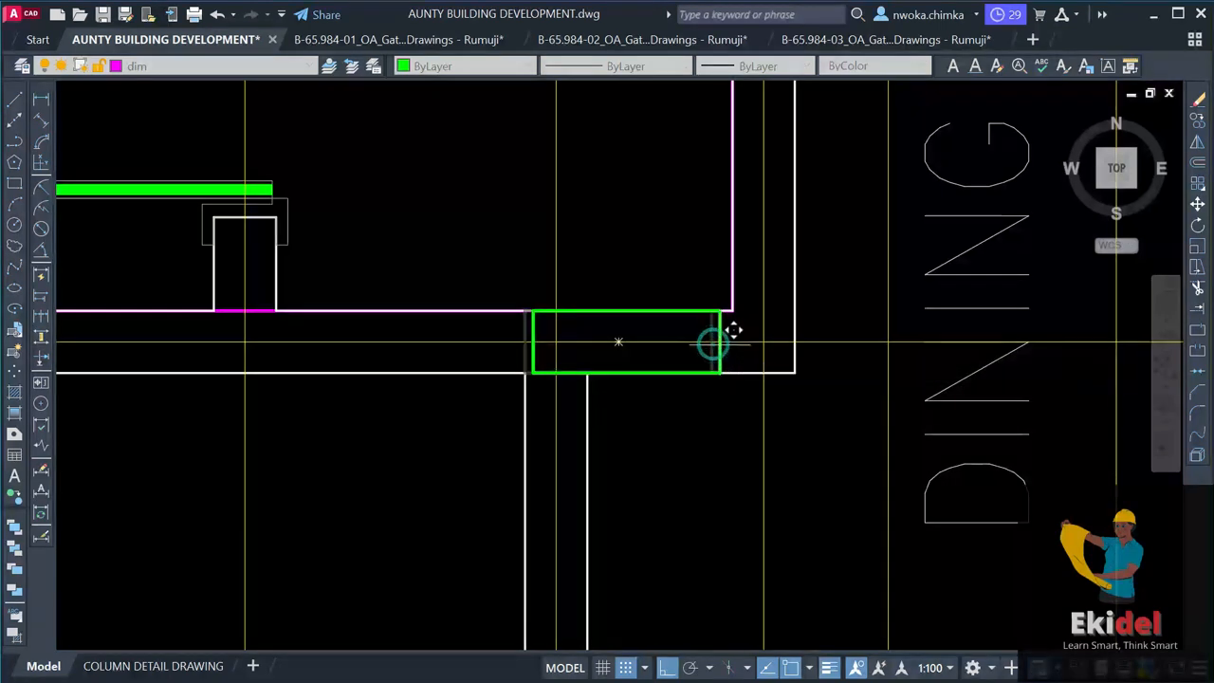
left_click(776, 327)
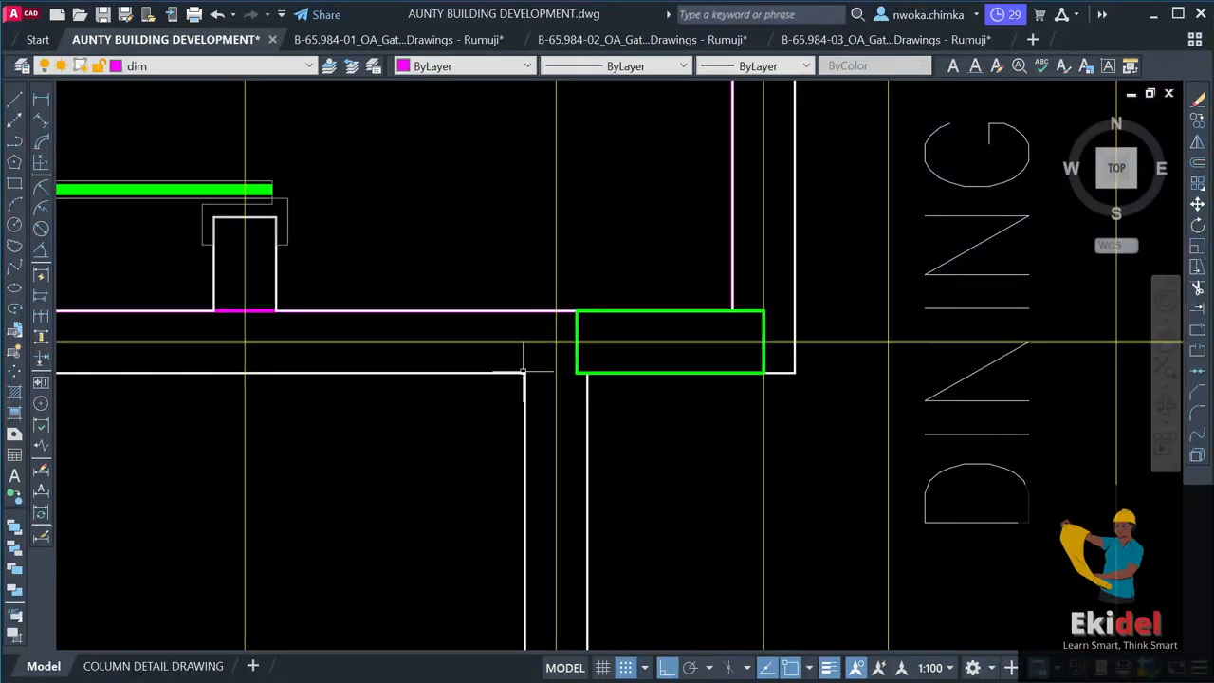
Move the horizontal column east by the midpoint of its short edge, flush with the outer face of the dining room's west wall.
scroll(527, 350, "down", 5)
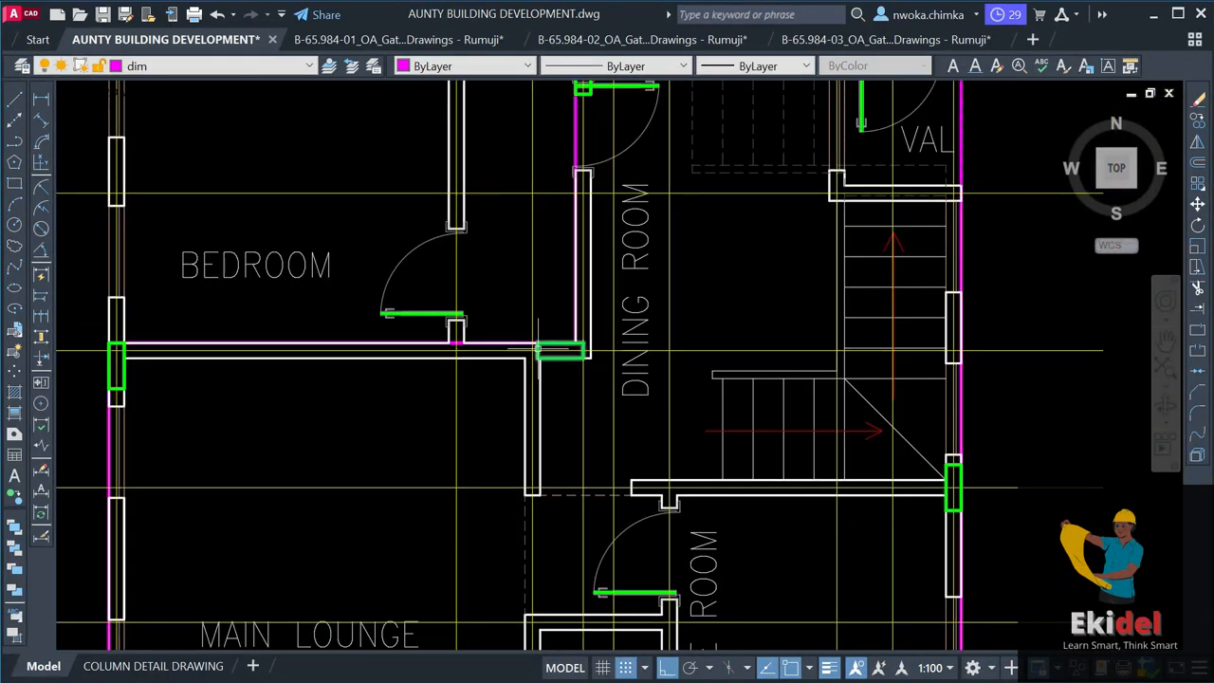
scroll(576, 351, "up", 5)
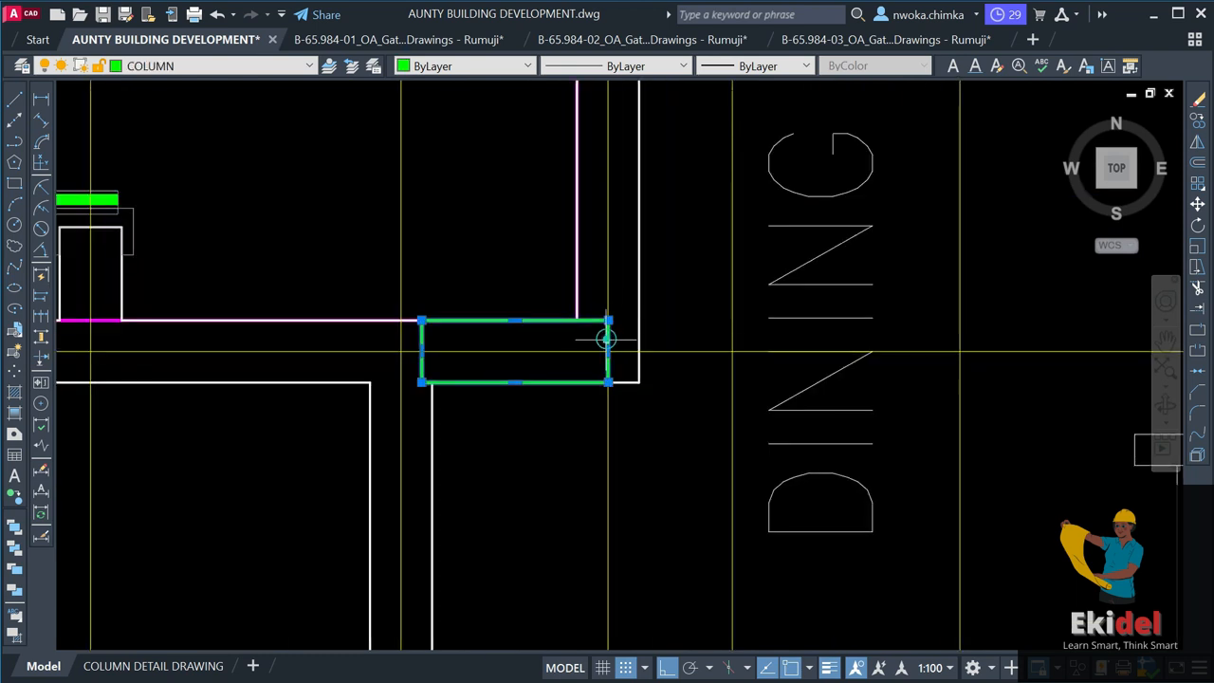
key("m")
key("Return")
left_click(514, 351)
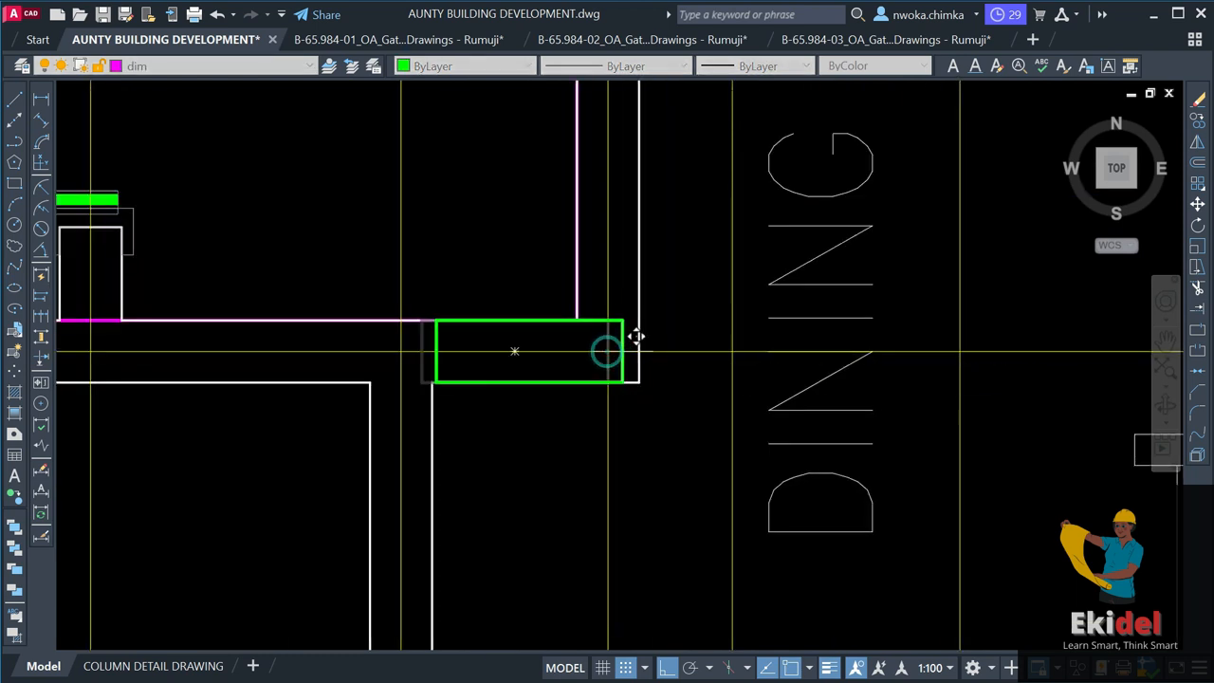
left_click(651, 339)
scroll(686, 427, "down", 4)
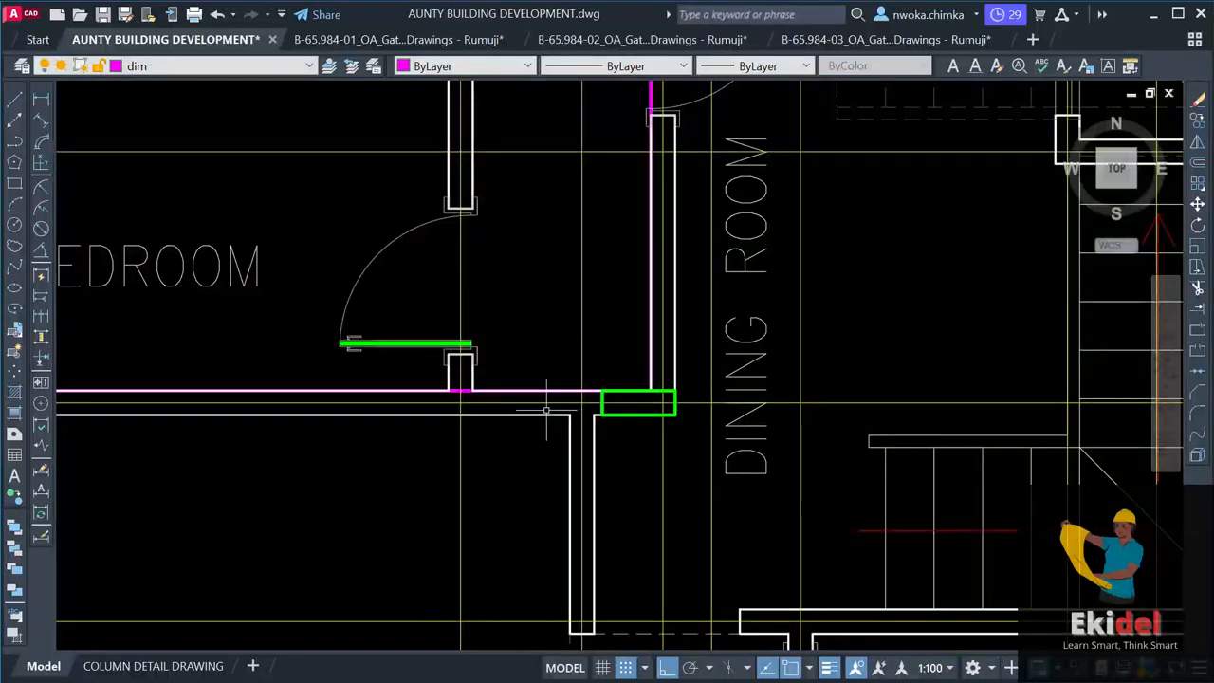
Copy the column at the dining room's north-west corner to the east exterior wall by the VAL room's north door, and finish copying.
scroll(572, 418, "down", 2)
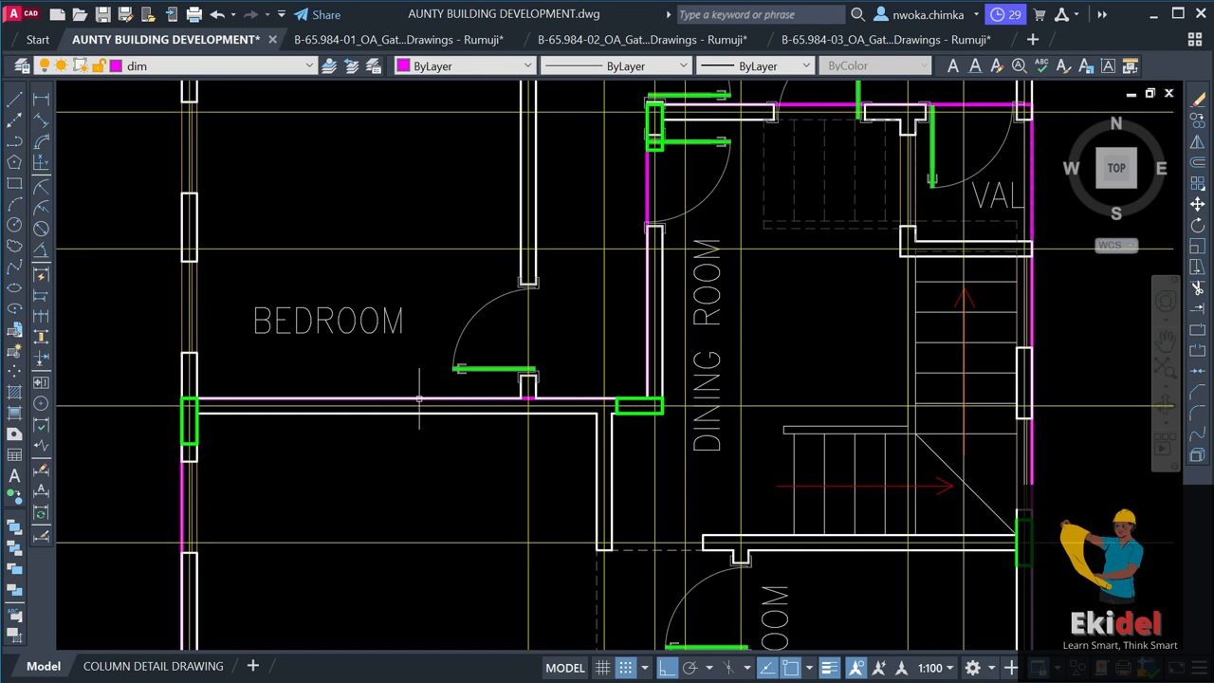
scroll(453, 384, "down", 5)
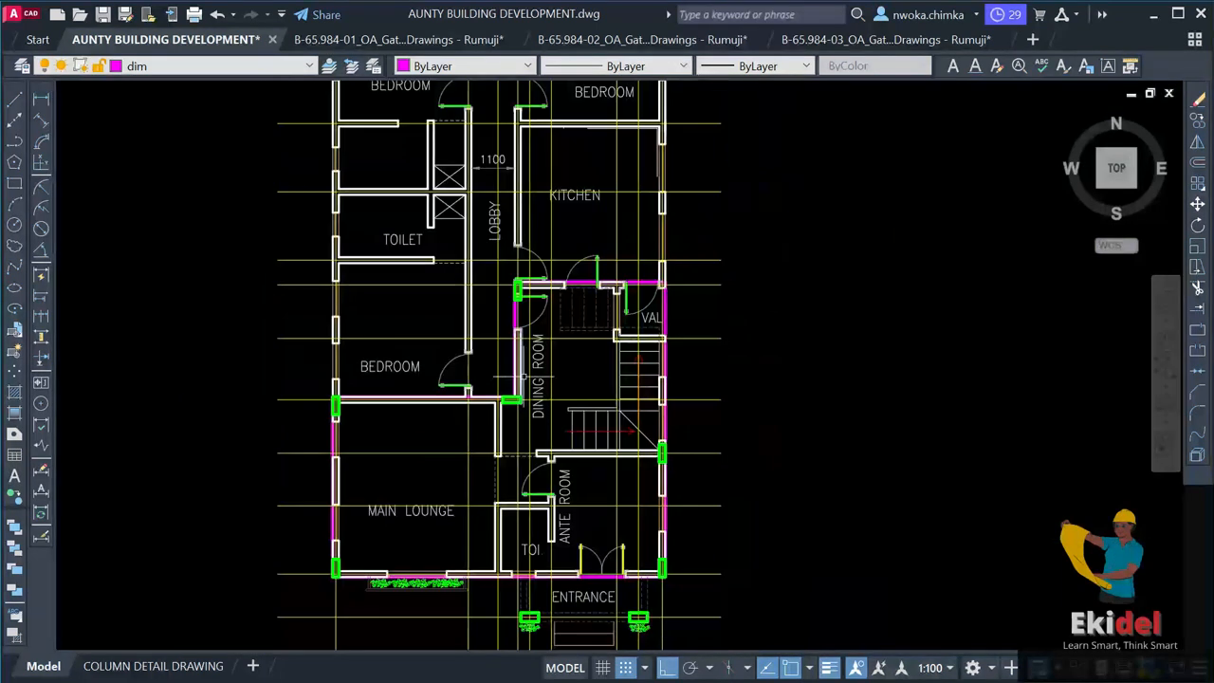
scroll(528, 341, "up", 5)
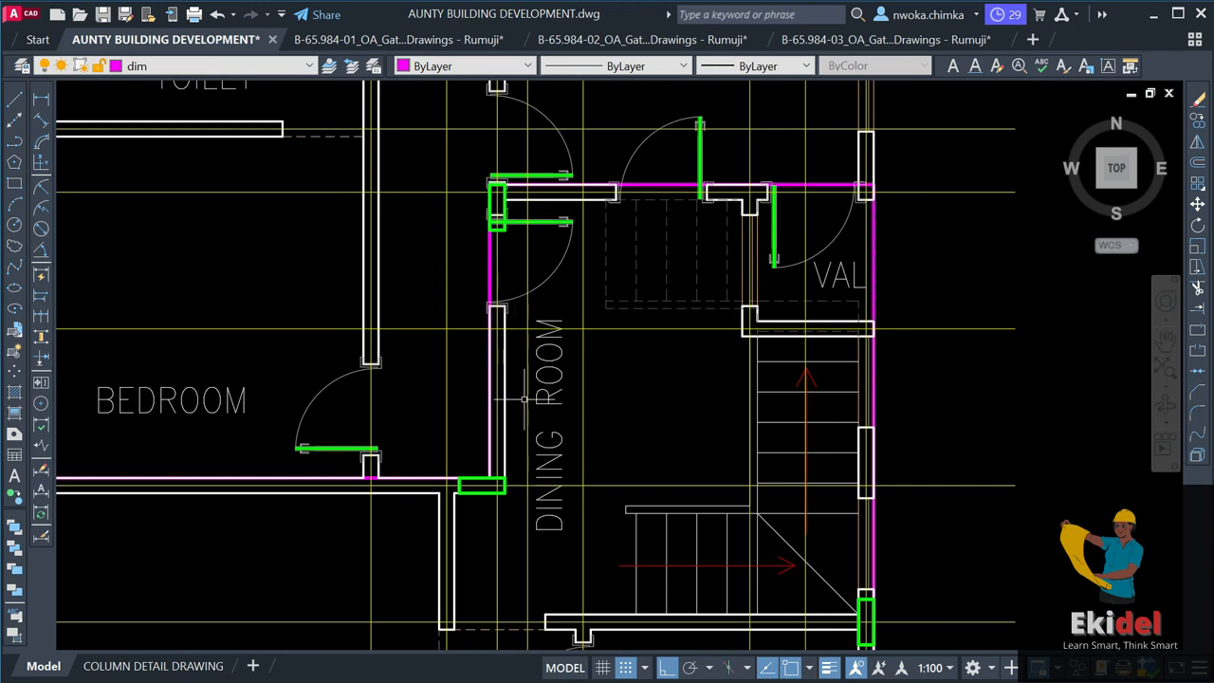
scroll(531, 398, "down", 2)
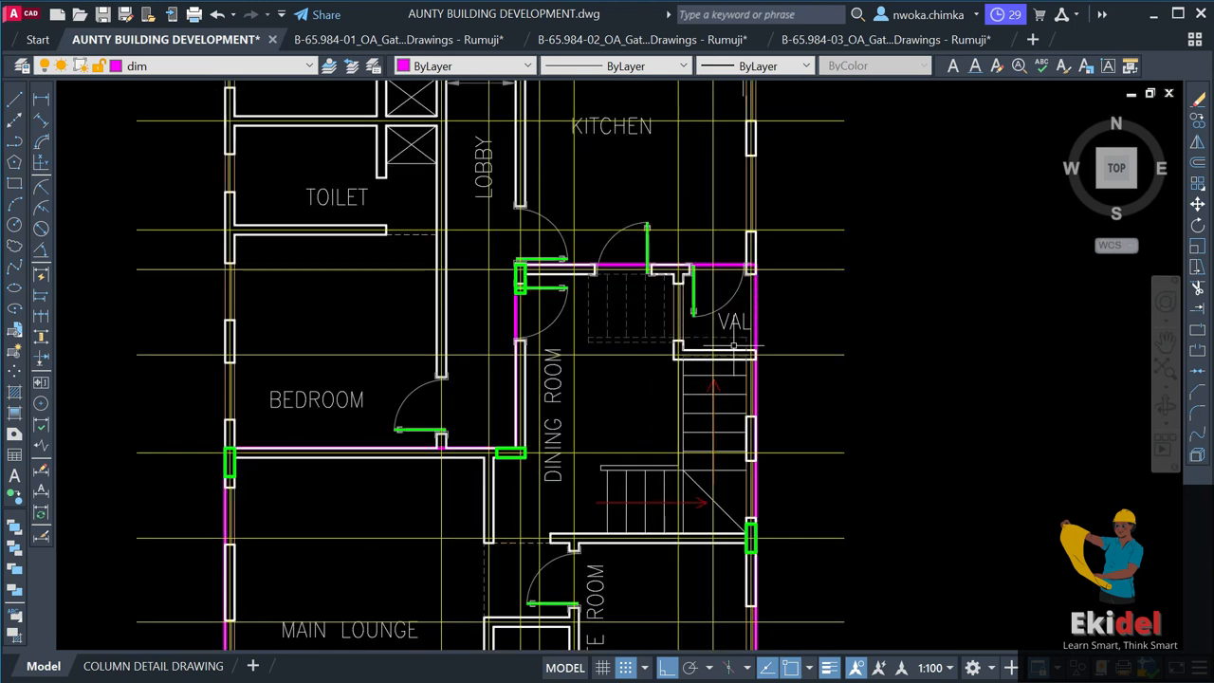
scroll(736, 269, "up", 3)
scroll(745, 264, "up", 2)
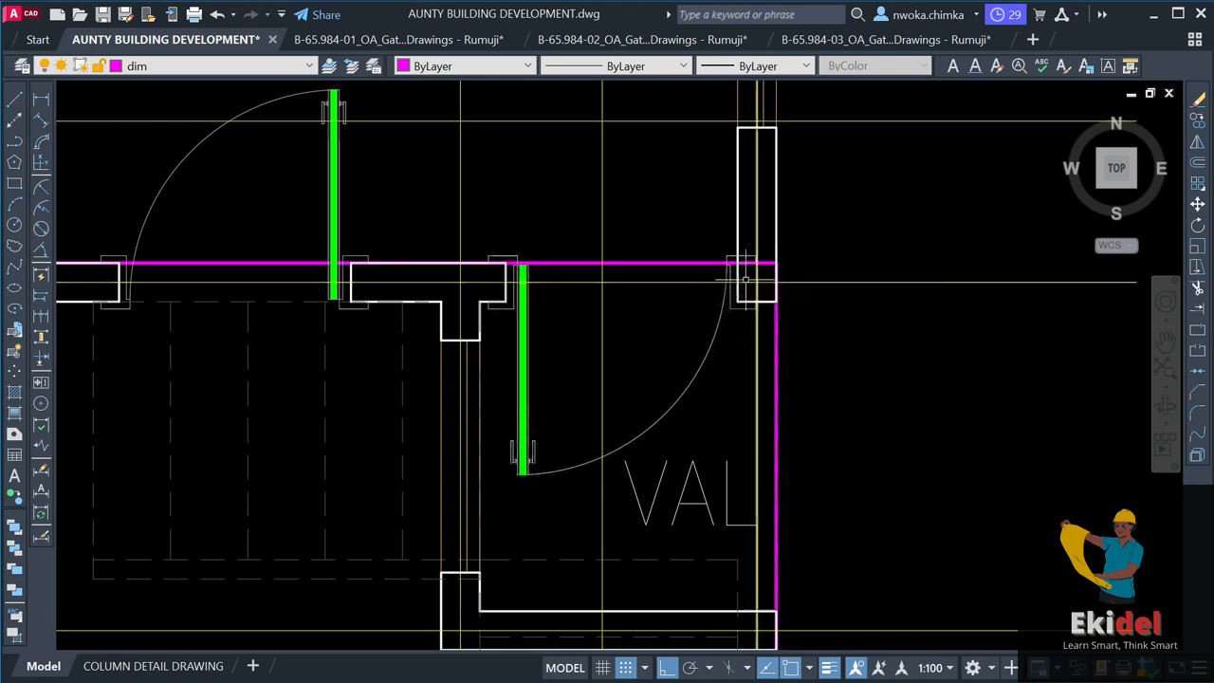
scroll(736, 278, "down", 2)
scroll(763, 296, "down", 3)
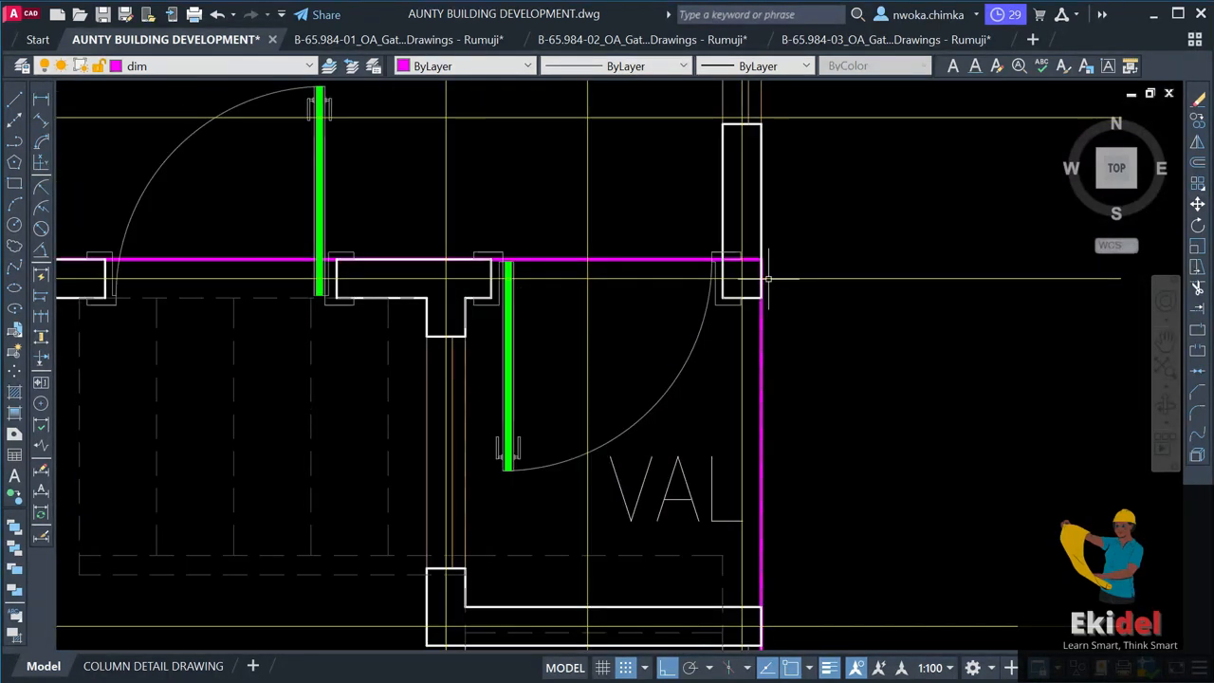
scroll(387, 293, "up", 2)
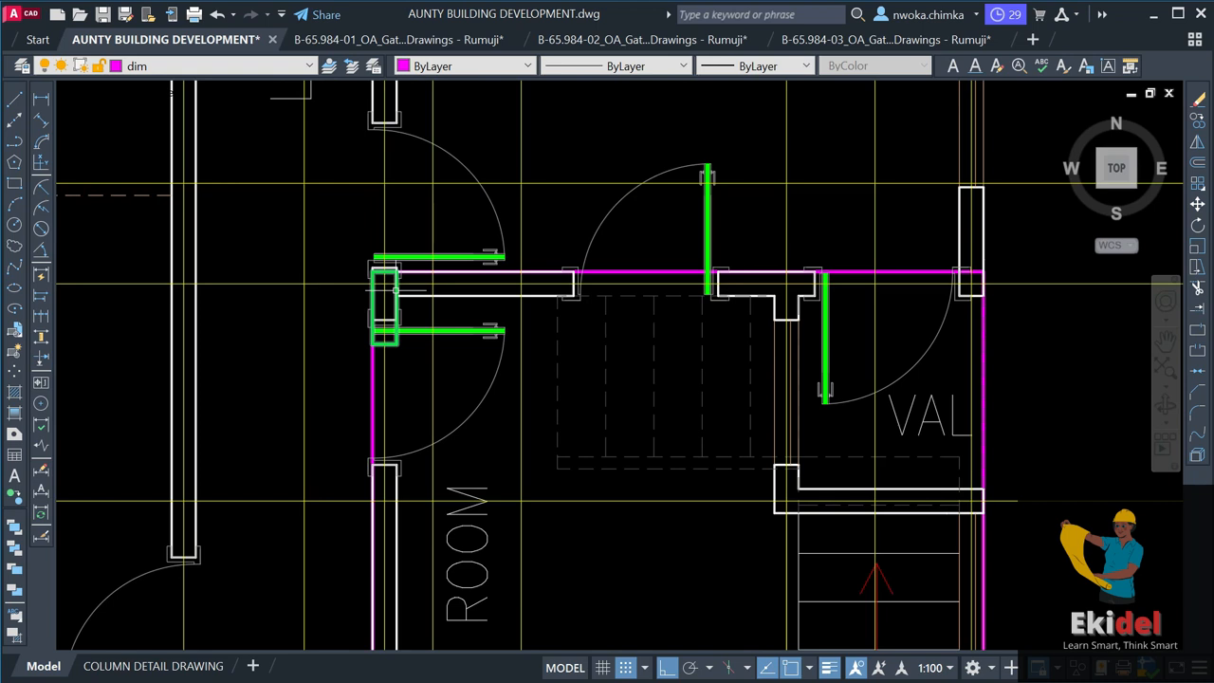
type("m")
key("Return")
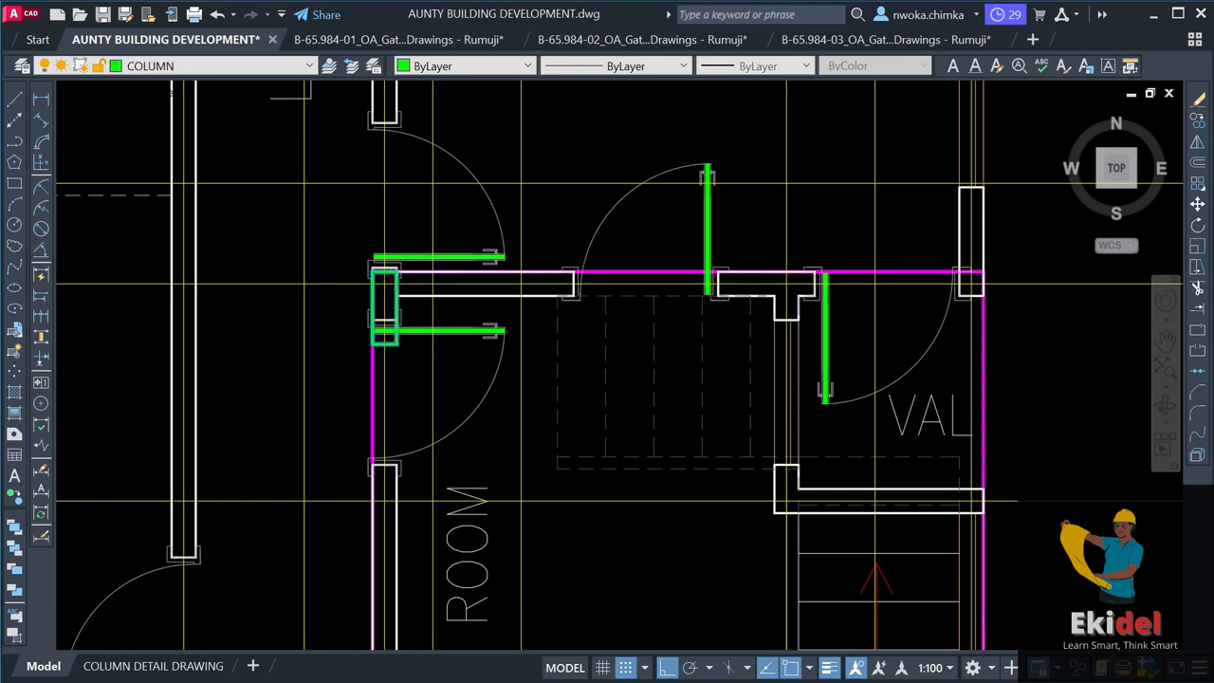
left_click(384, 306)
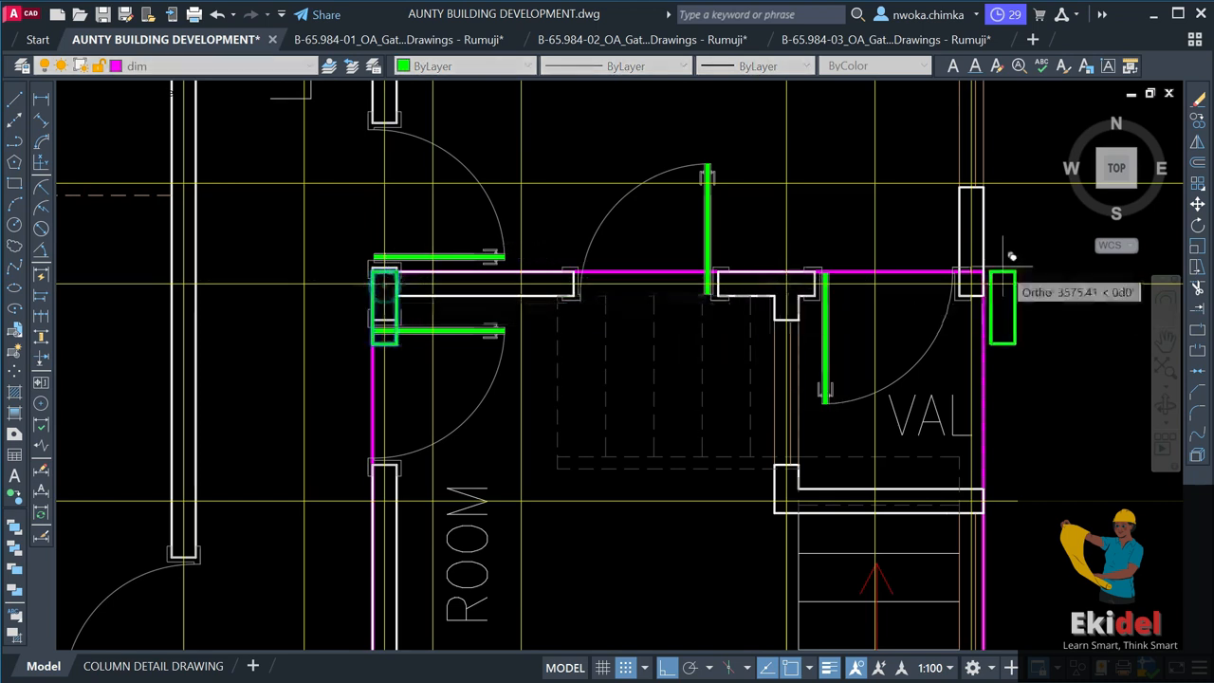
scroll(948, 270, "up", 4)
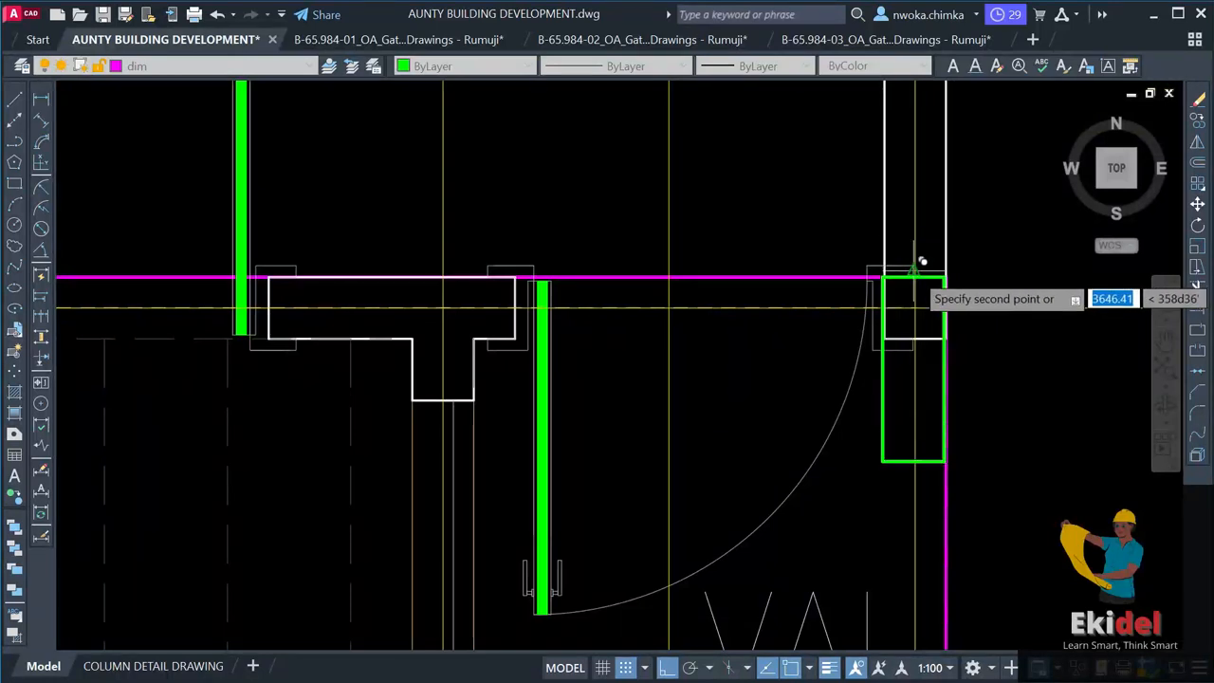
scroll(912, 270, "up", 4)
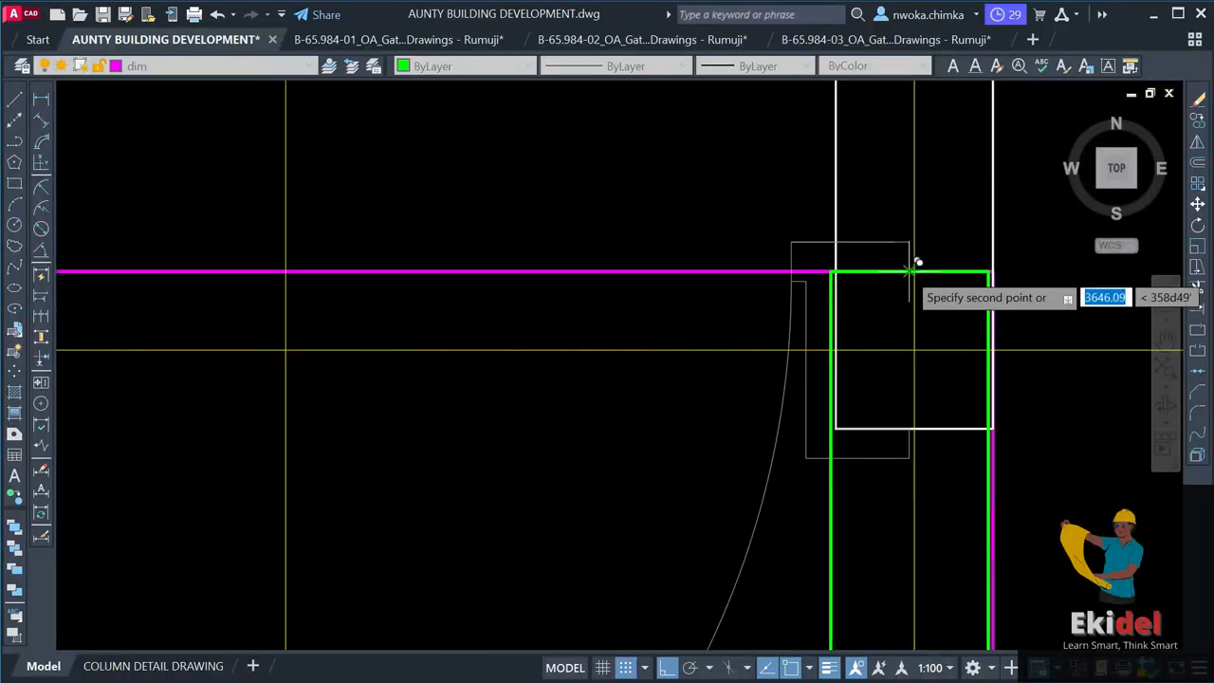
left_click(914, 271)
scroll(867, 250, "down", 2)
key("Escape")
scroll(940, 337, "down", 4)
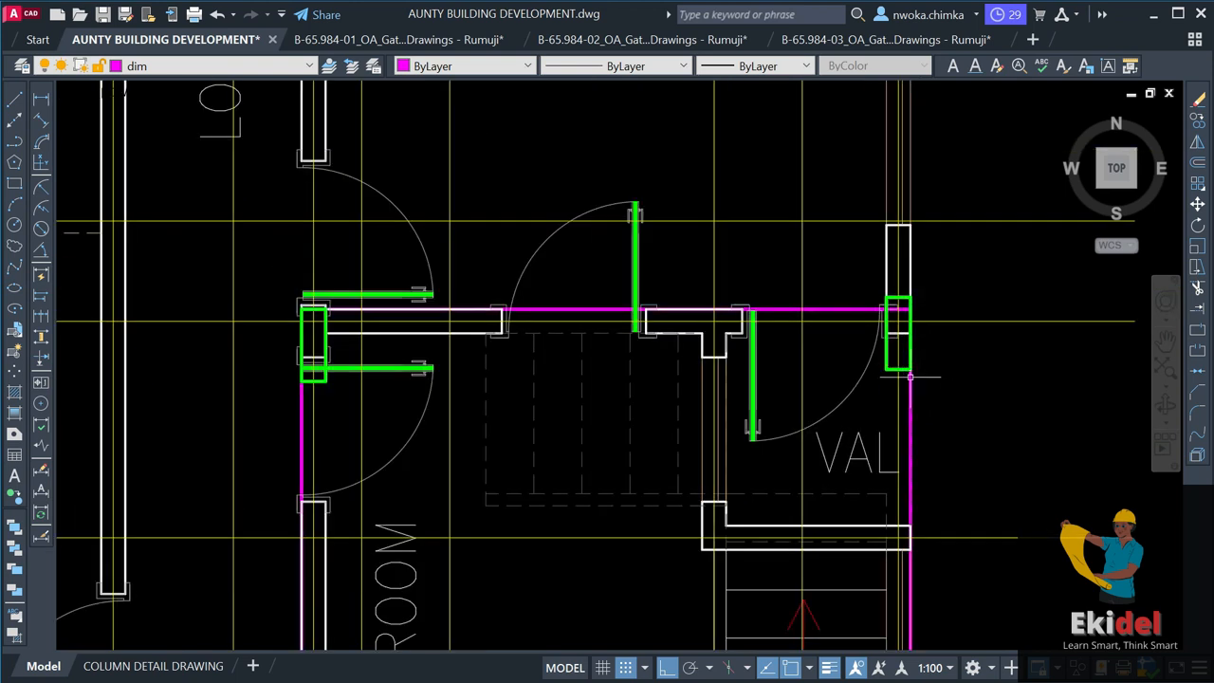
Examine the column positions around the dining room, staircase and VAL room, and across the main lounge.
scroll(899, 308, "down", 1)
middle_click_drag(899, 309, 888, 300)
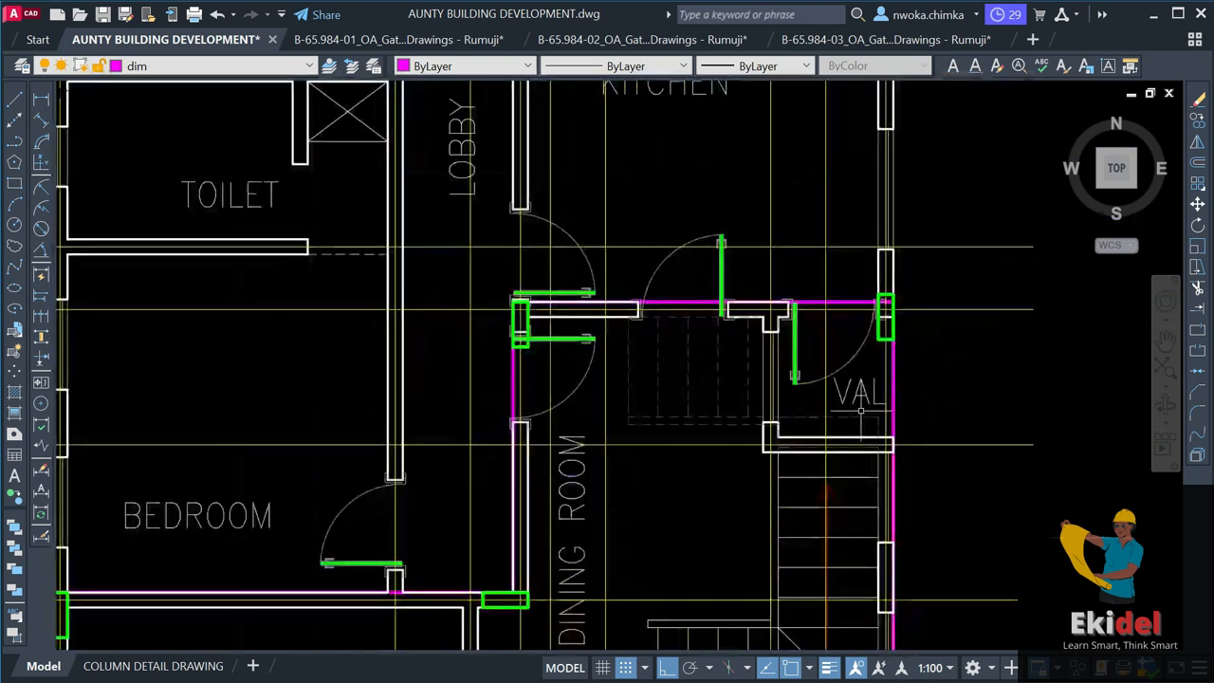
middle_click_drag(864, 396, 787, 294)
scroll(788, 294, "down", 1)
middle_click_drag(818, 387, 813, 164)
middle_click_drag(584, 279, 622, 343)
mouse_move(657, 278)
middle_mouse_down()
mouse_move(672, 333)
mouse_move(659, 284)
middle_mouse_up()
scroll(659, 284, "down", 2)
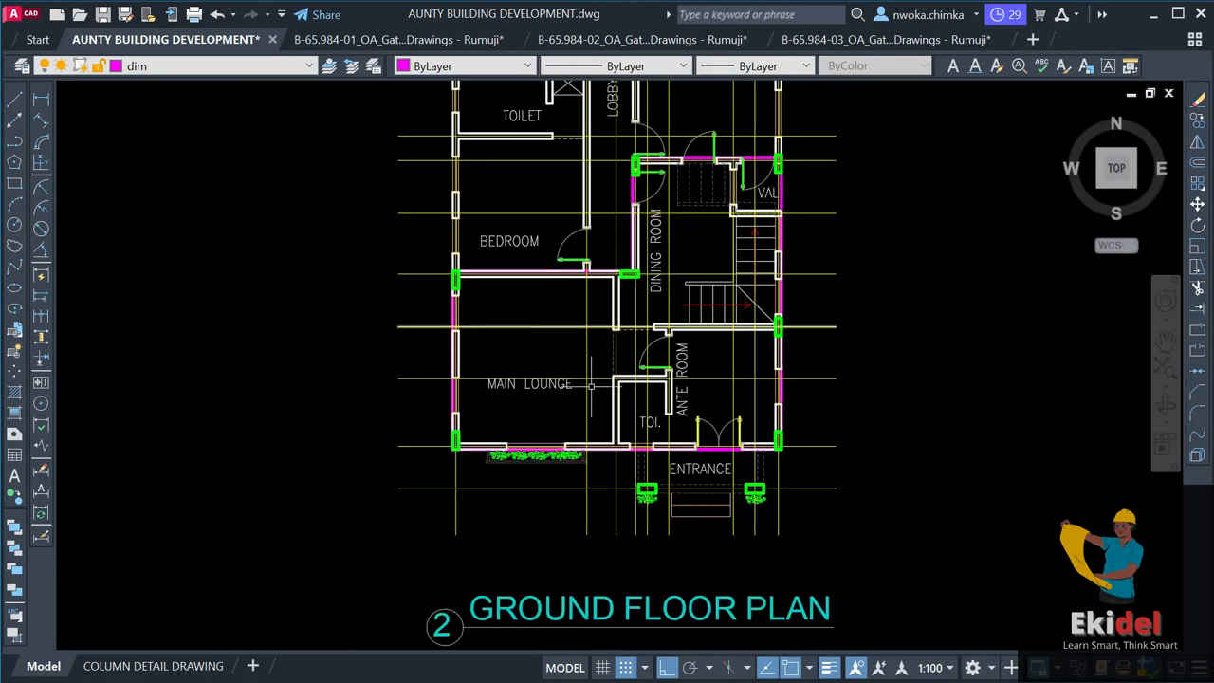
Copy the horizontal column by its centre to the junction of the toilet's west wall and the south exterior wall, and finish copying.
scroll(590, 386, "up", 2)
scroll(395, 268, "down", 1)
scroll(395, 269, "up", 2)
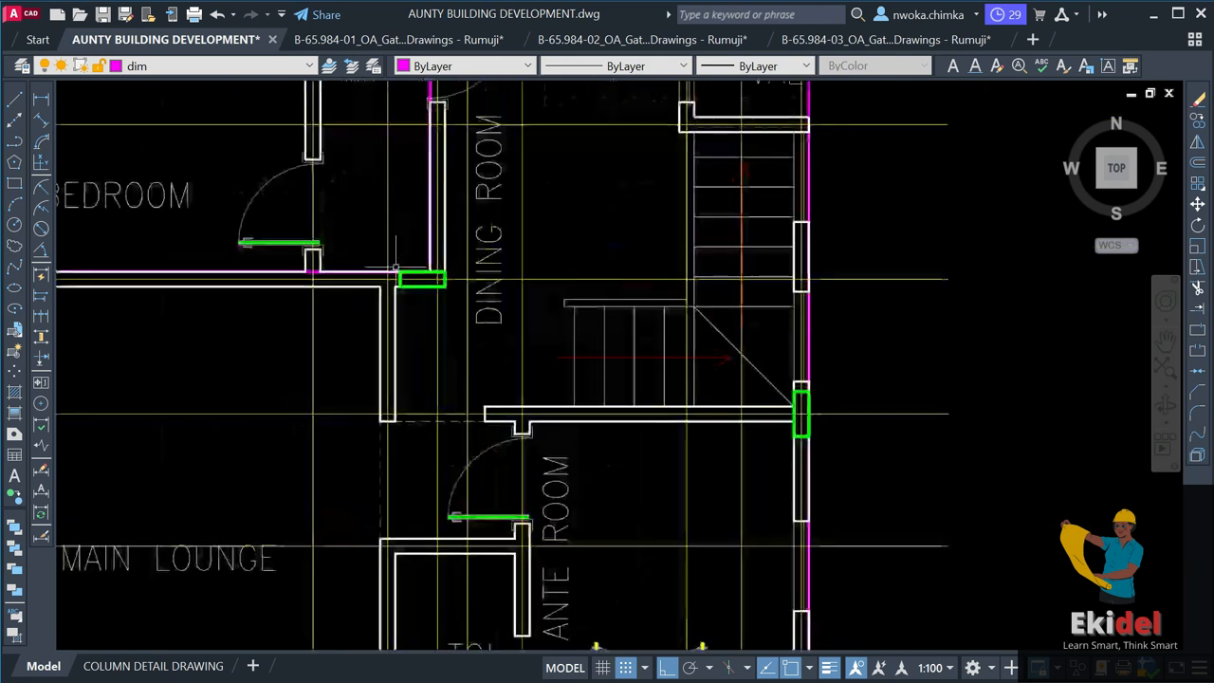
scroll(395, 269, "up", 2)
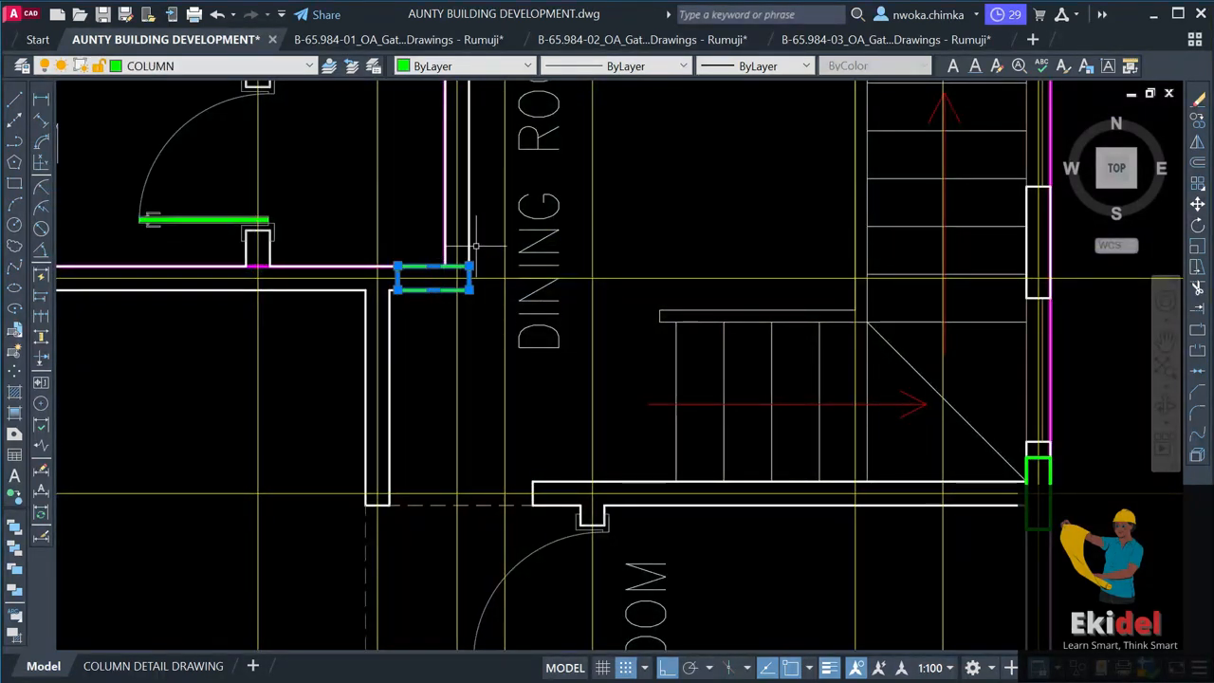
key("Return")
left_click(432, 277)
scroll(542, 379, "down", 3)
scroll(531, 465, "up", 3)
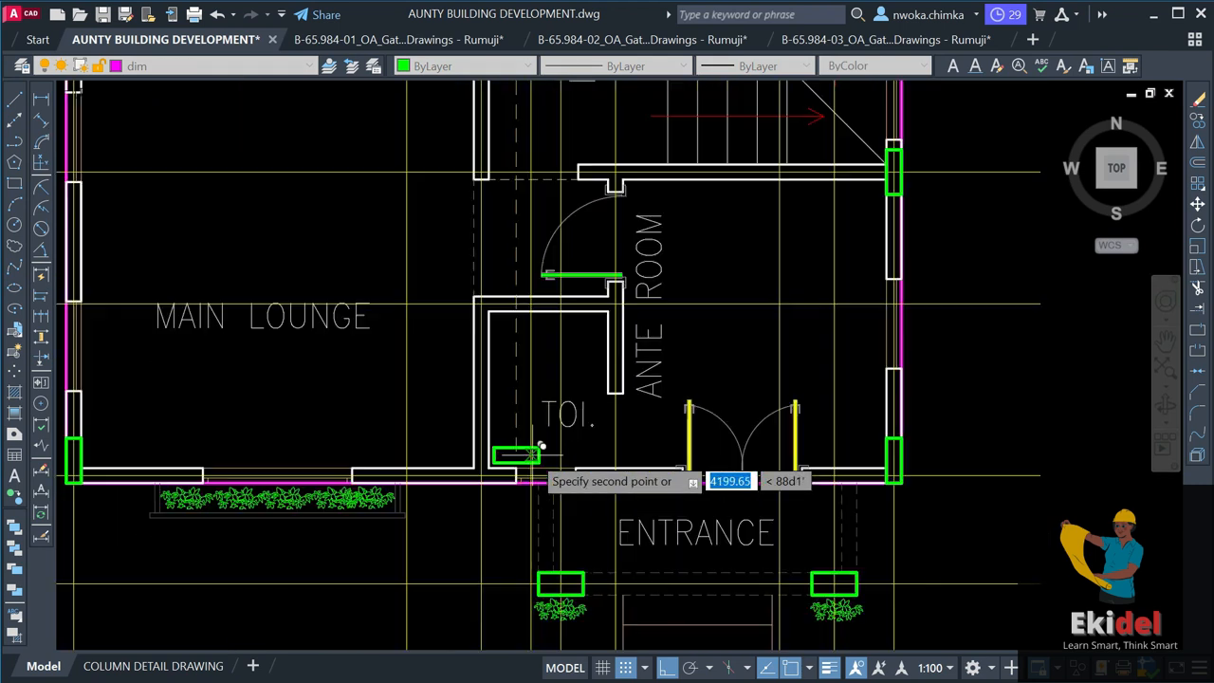
scroll(486, 470, "up", 1)
left_click(478, 478)
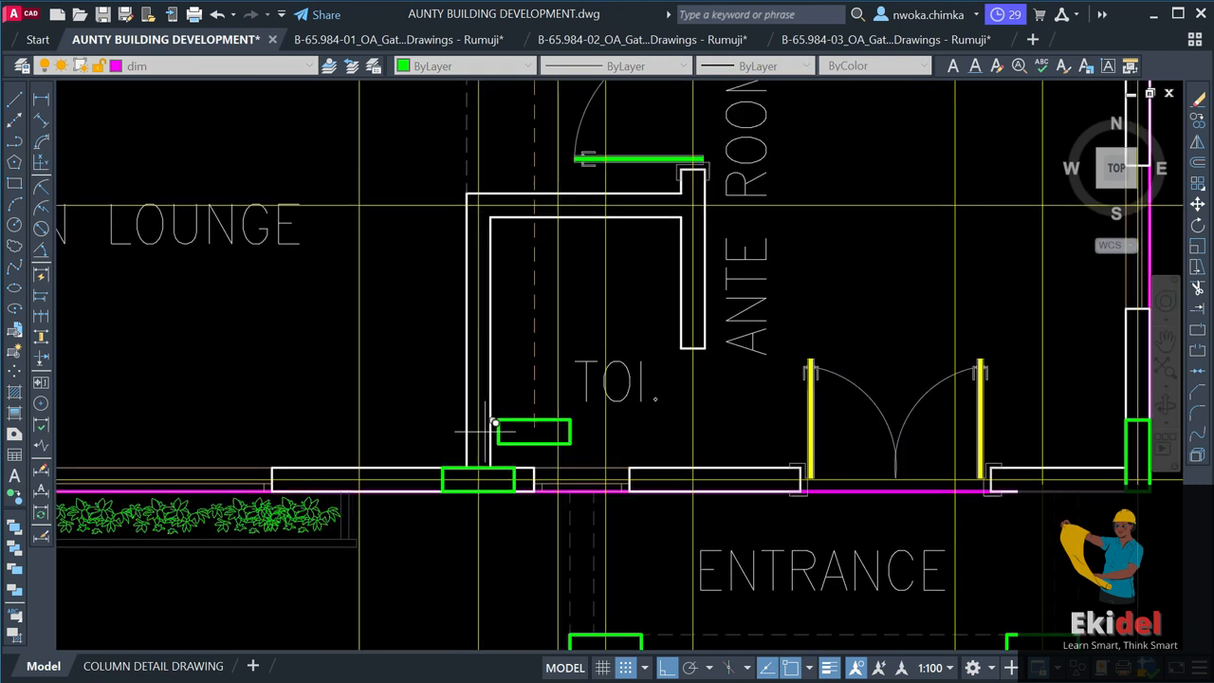
scroll(645, 353, "down", 2)
key("Escape")
Measure the north-south grid spacing between the two columns on the main lounge's west wall, without placing a dimension.
middle_click_drag(644, 355, 645, 470)
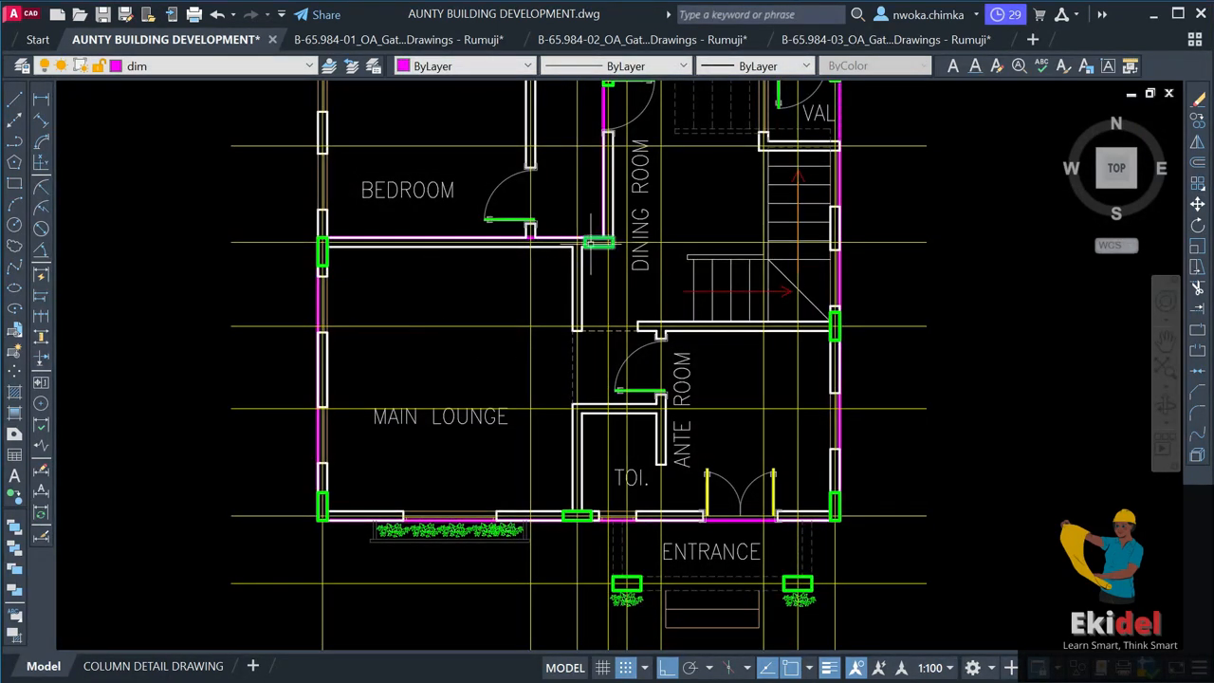
middle_click_drag(594, 195, 598, 262)
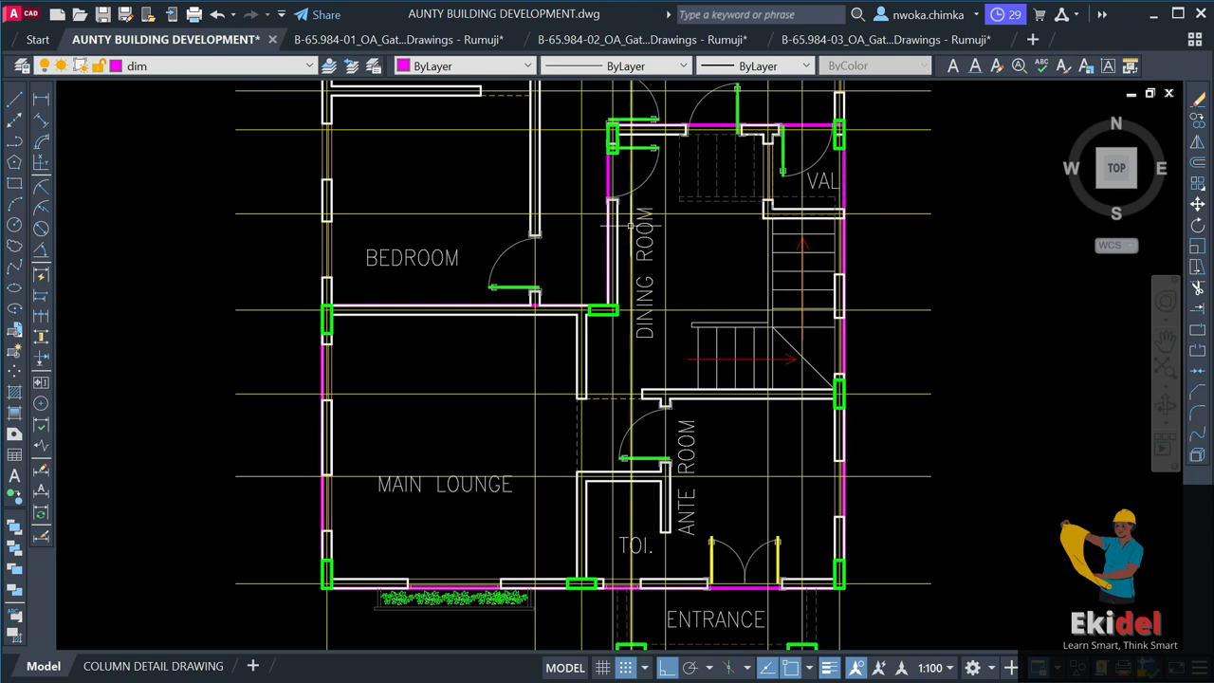
left_click(41, 99)
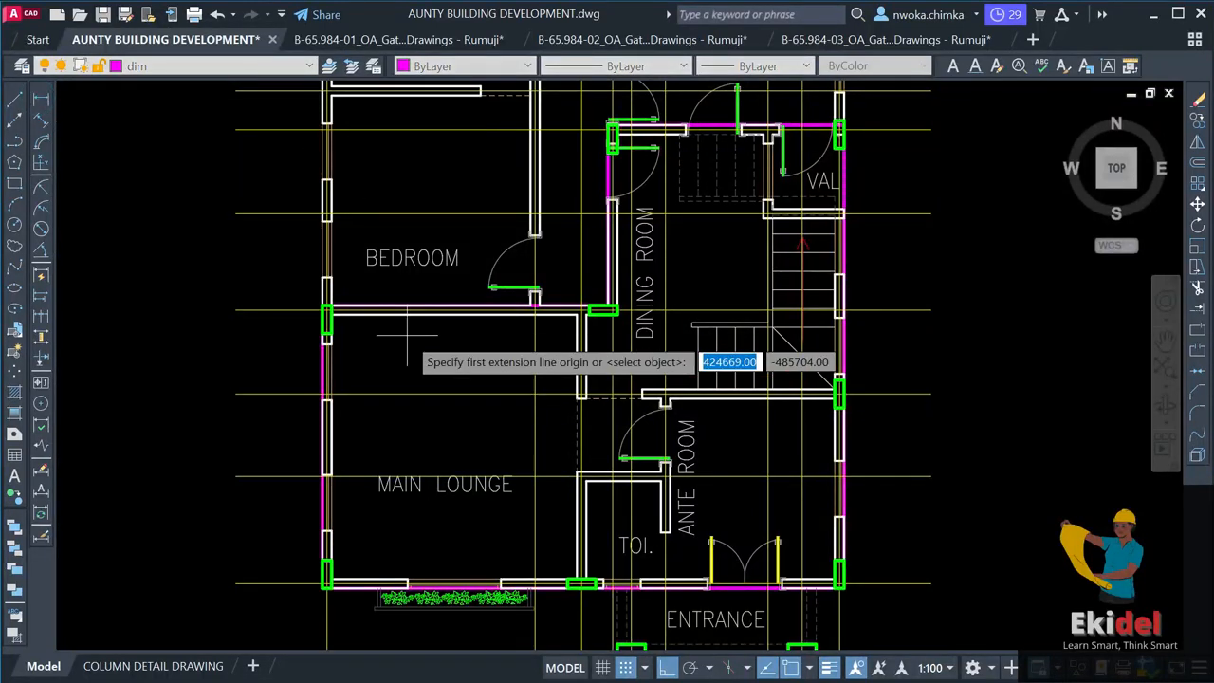
middle_click_drag(298, 324, 427, 235)
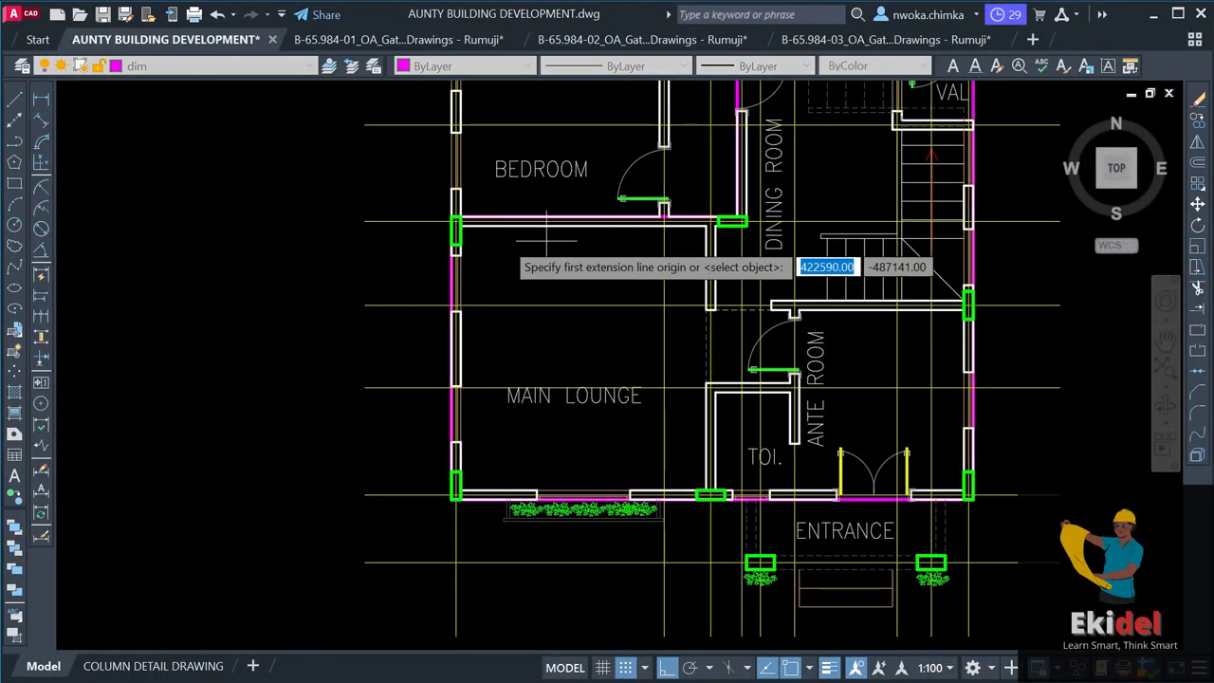
left_click(415, 221)
left_click(415, 494)
scroll(337, 394, "up", 2)
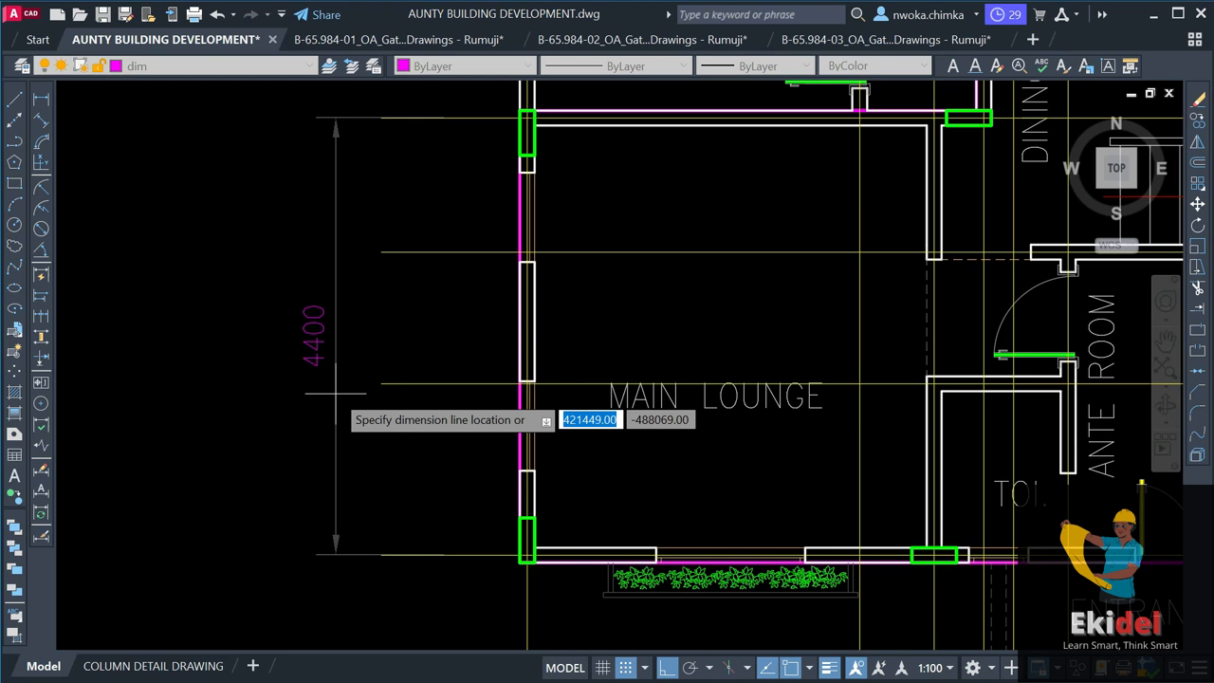
key("Escape")
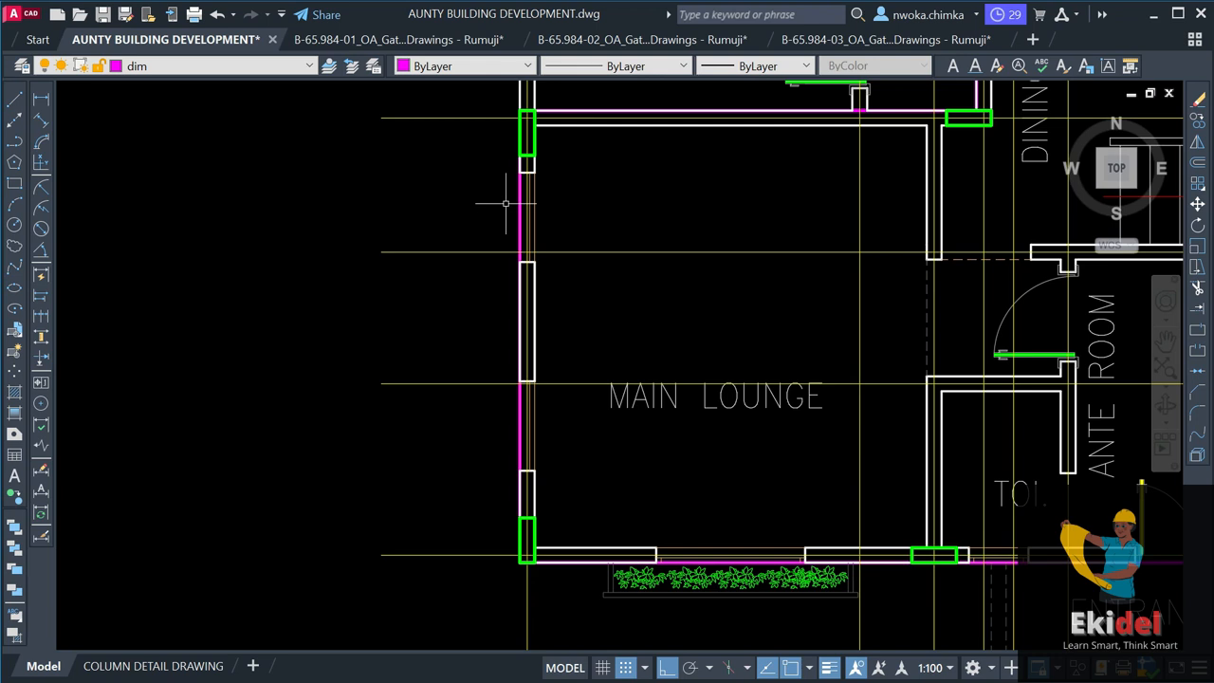
Examine the two columns on the main lounge's west wall and the surrounding ground floor layout.
scroll(504, 209, "down", 2)
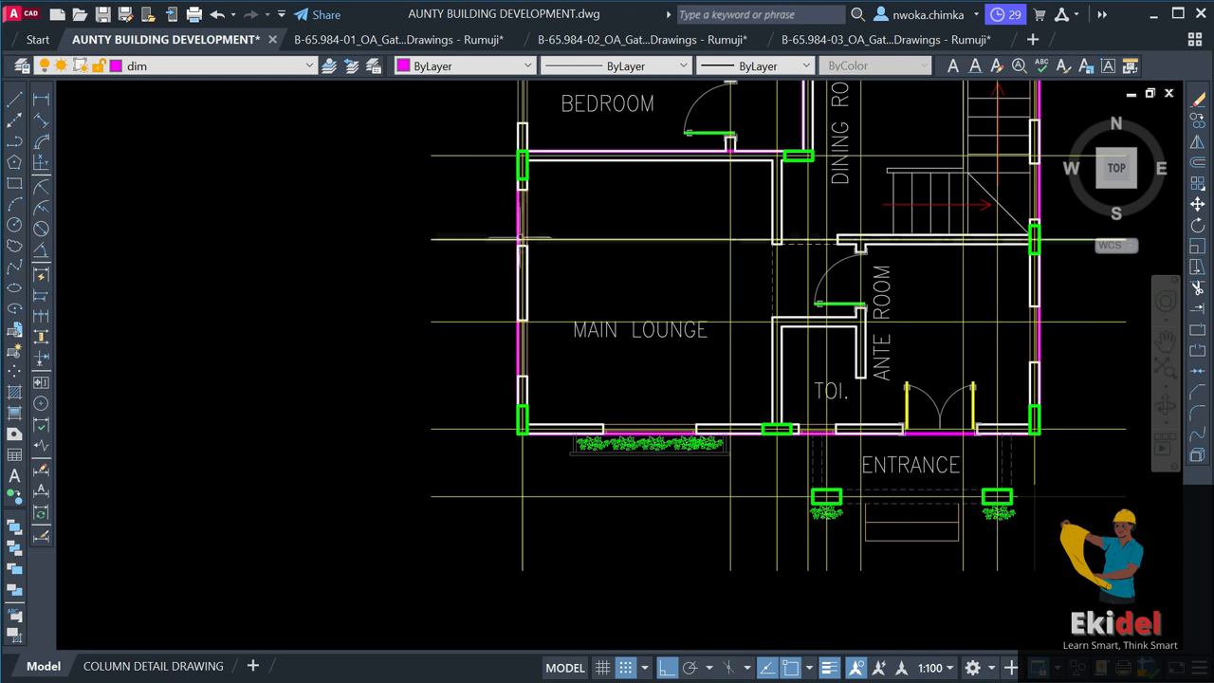
scroll(510, 159, "up", 2)
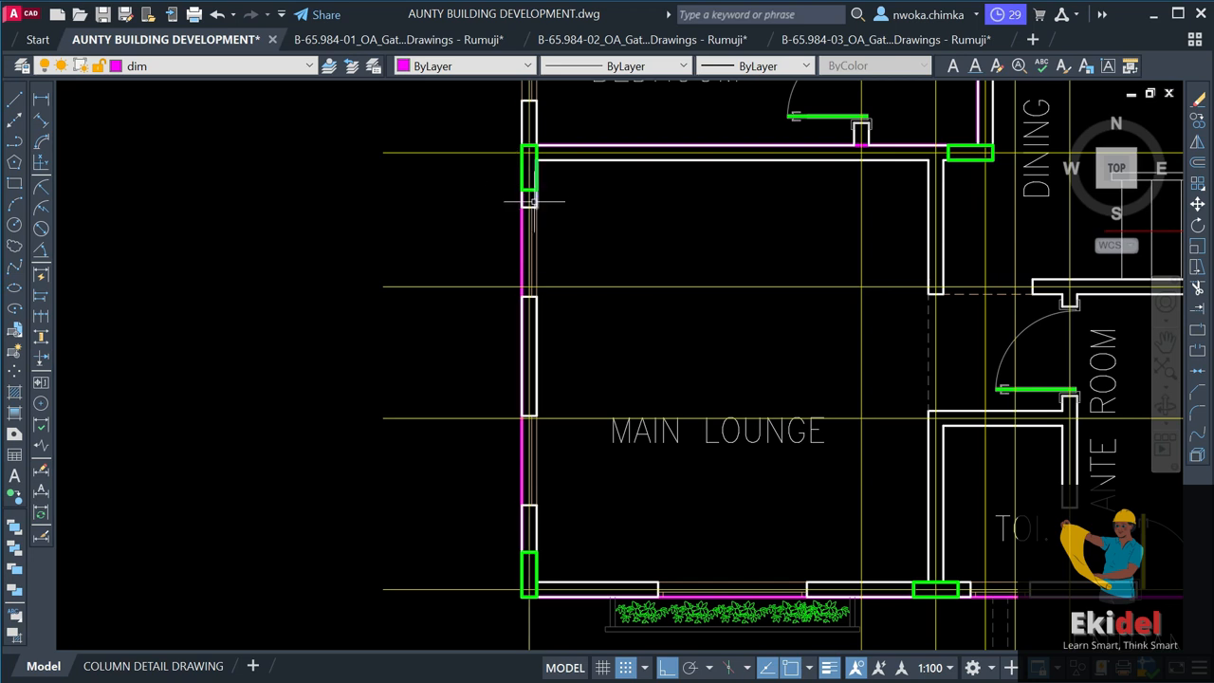
scroll(519, 184, "down", 2)
mouse_move(528, 198)
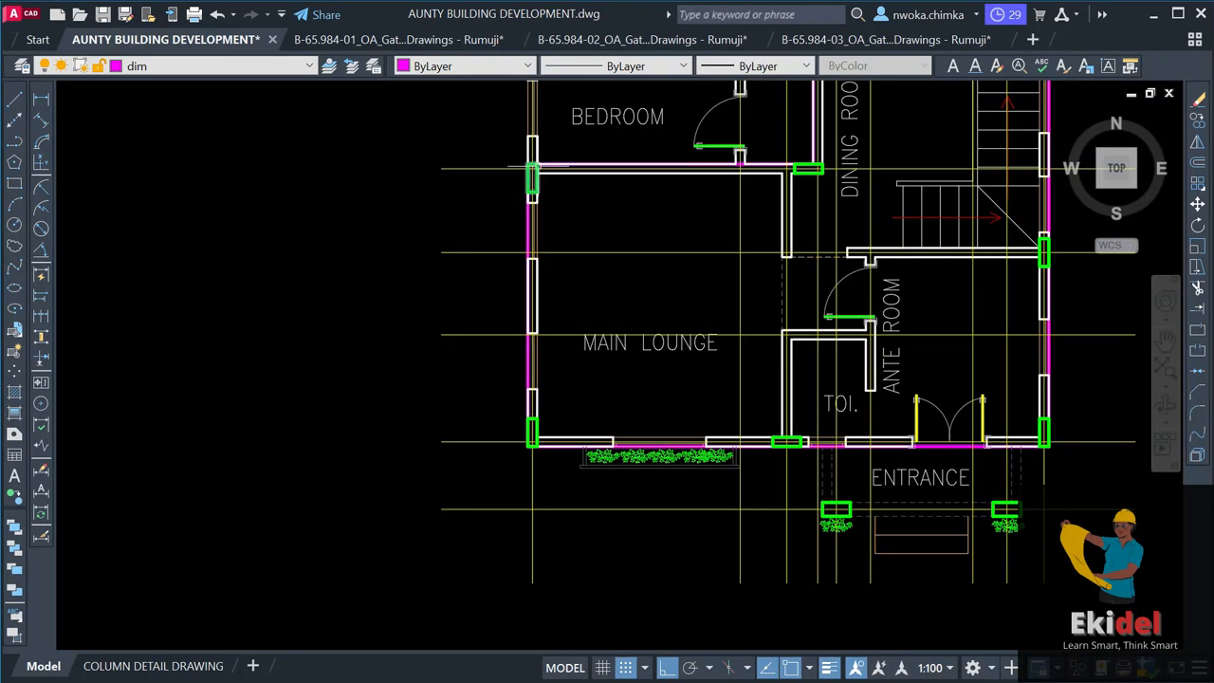
mouse_move(532, 170)
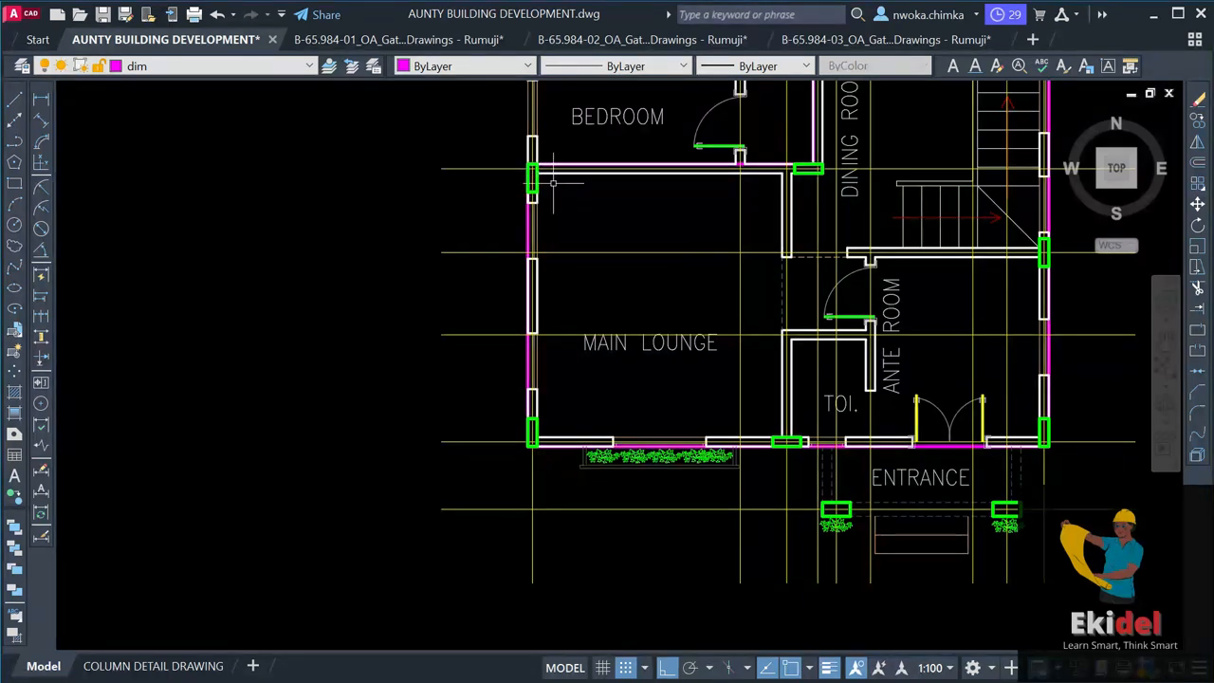
scroll(532, 171, "down", 4)
scroll(556, 259, "up", 2)
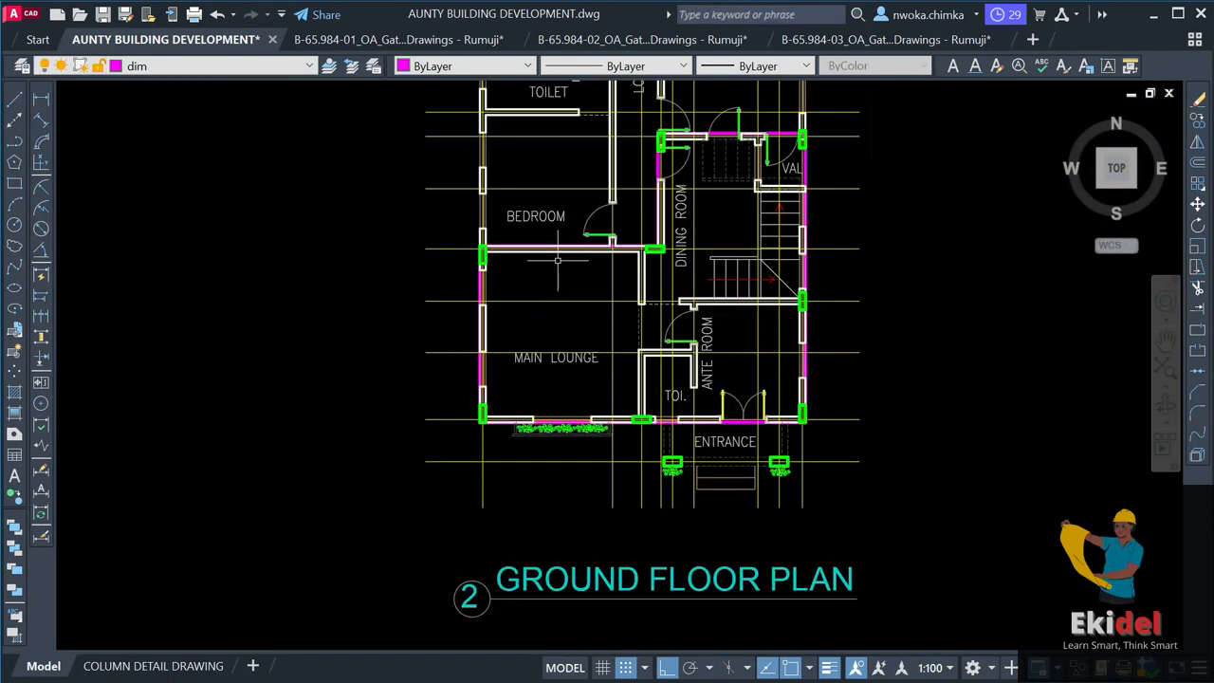
scroll(492, 345, "up", 2)
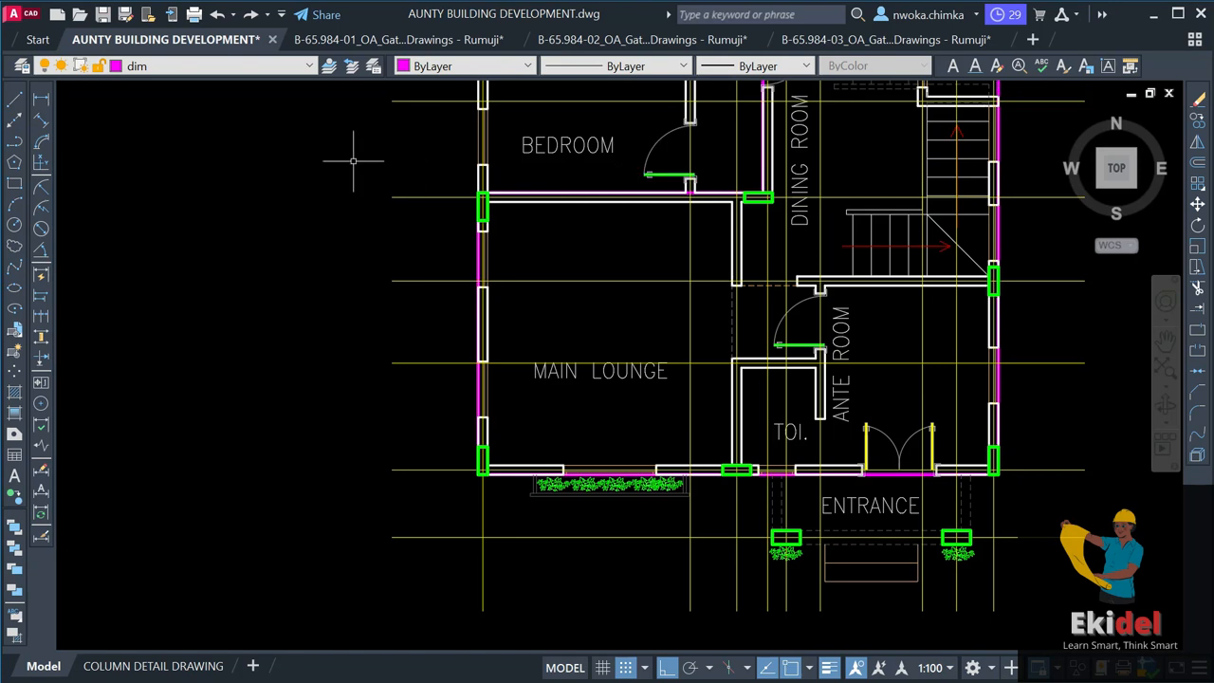
Measure the vertical distance between the centres of the two columns on the main lounge's west wall, without placing a dimension.
left_click(42, 101)
scroll(503, 209, "up", 4)
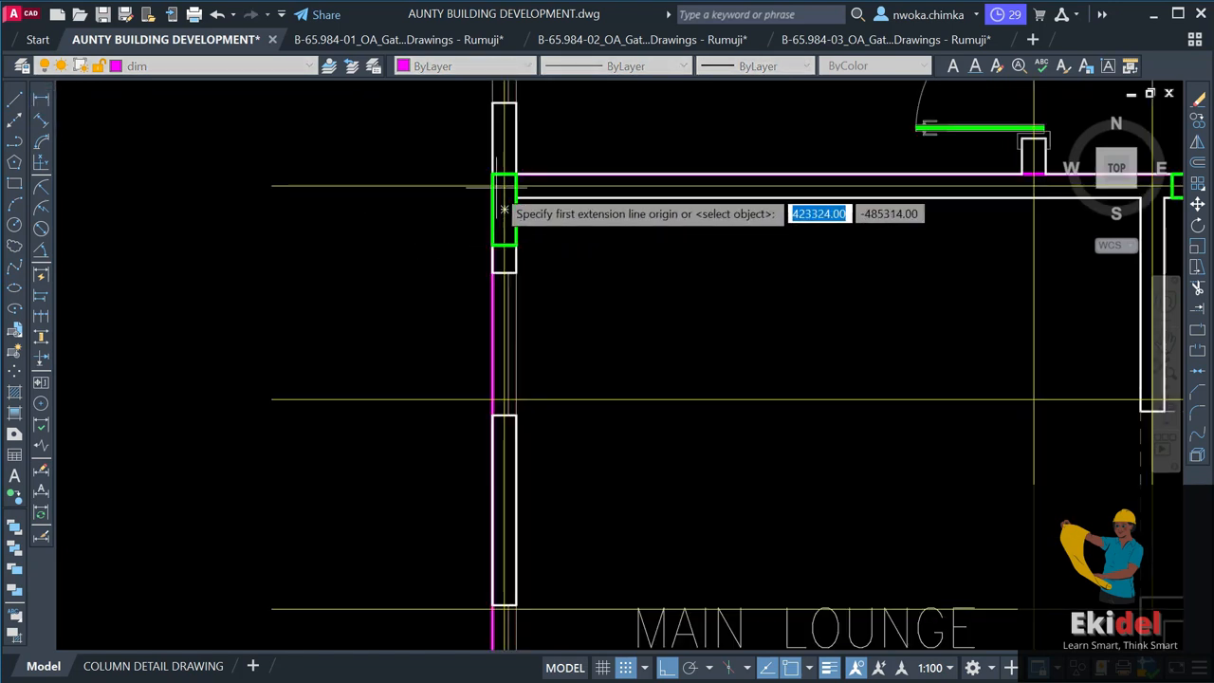
left_click(503, 208)
scroll(503, 209, "down", 4)
scroll(493, 466, "up", 4)
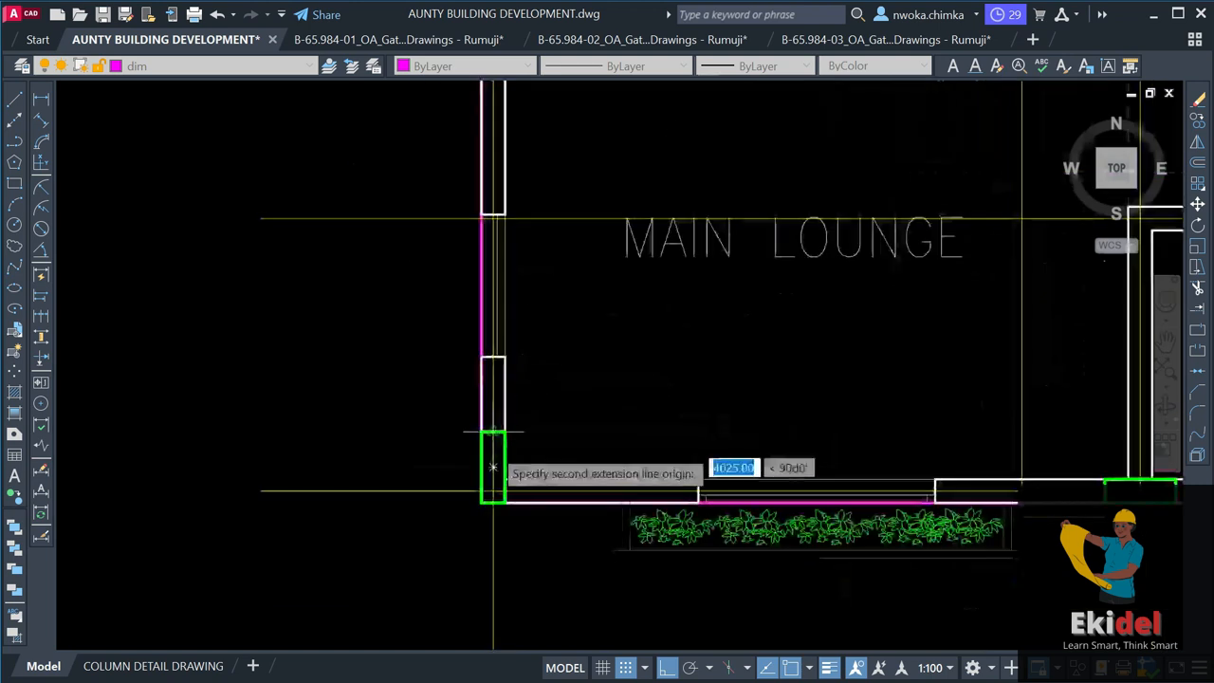
left_click(493, 467)
scroll(493, 467, "down", 4)
scroll(351, 333, "up", 4)
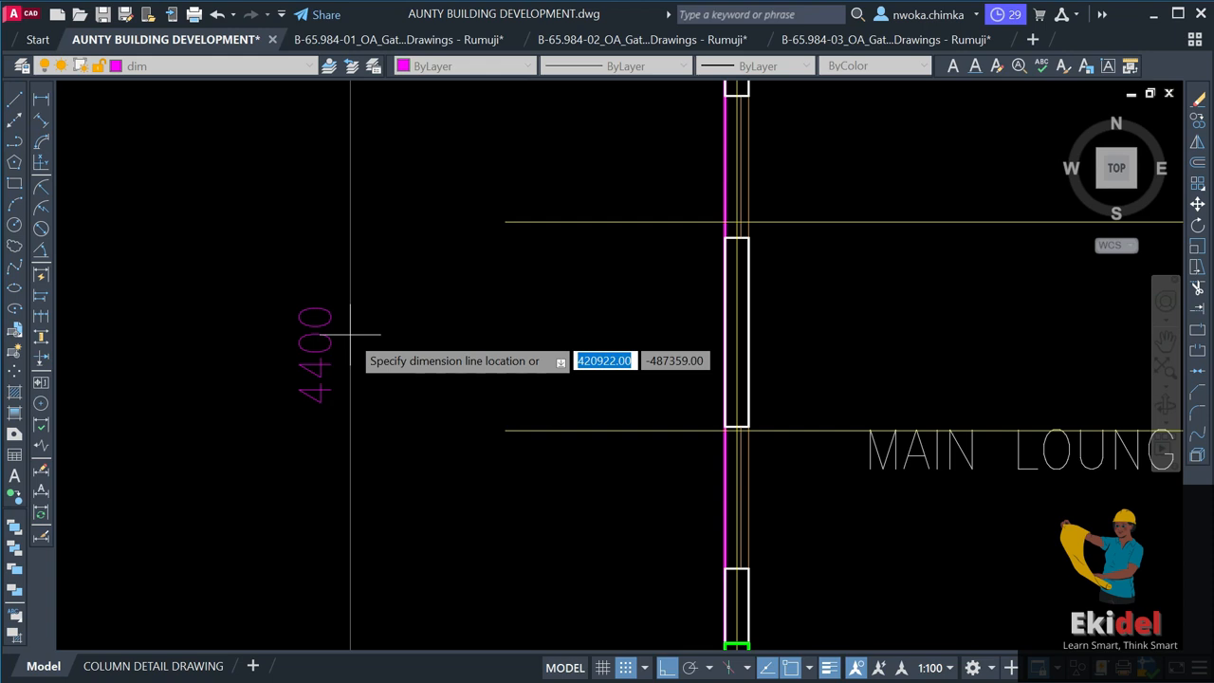
scroll(350, 333, "down", 2)
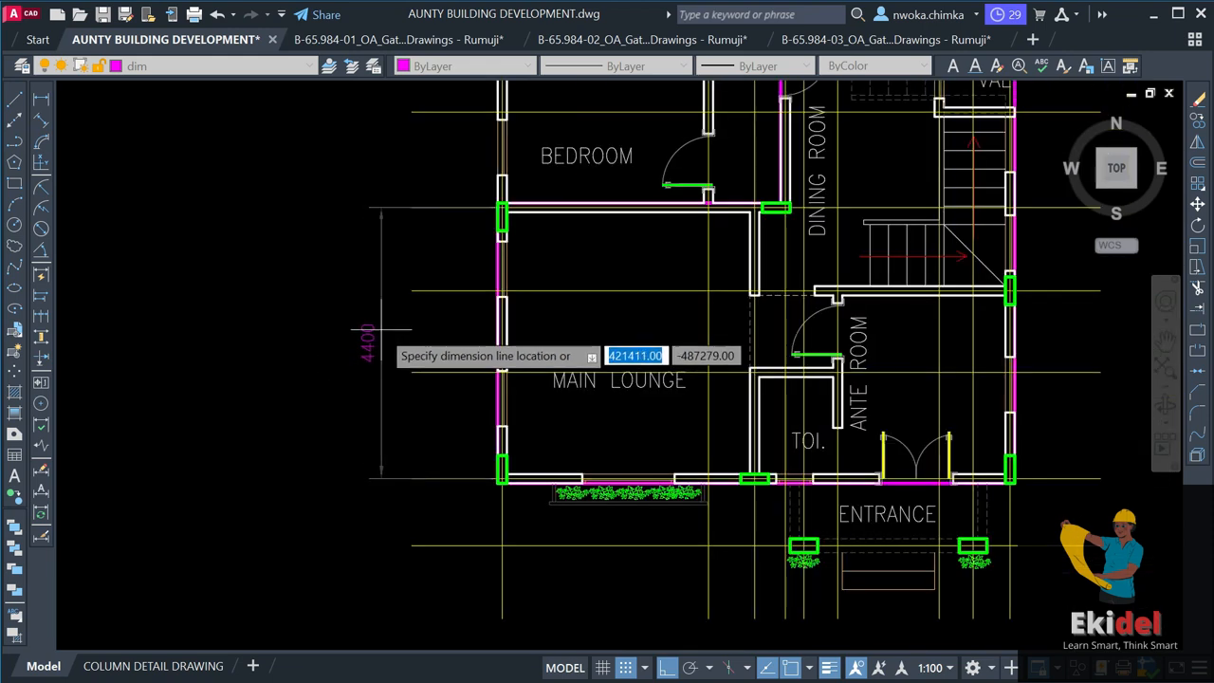
key("Escape")
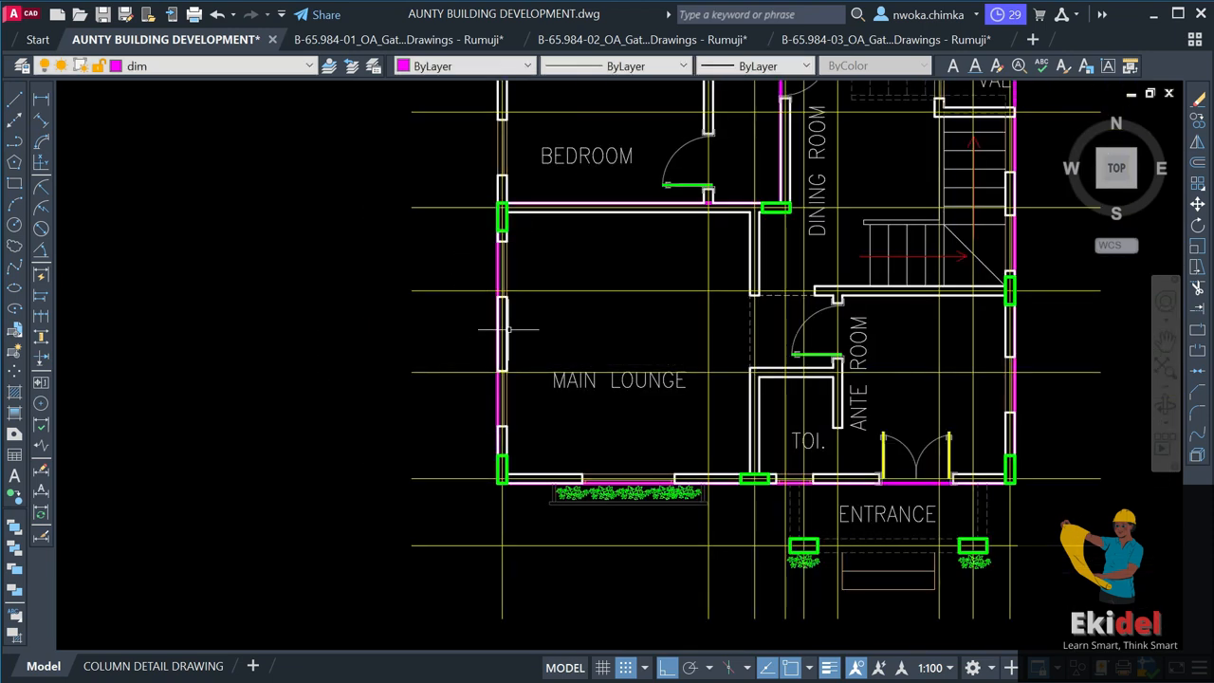
Measure the east-west grid spacing between the main lounge's southwest corner column and the column at the toilet's west wall, without placing a dimension.
scroll(506, 322, "up", 2)
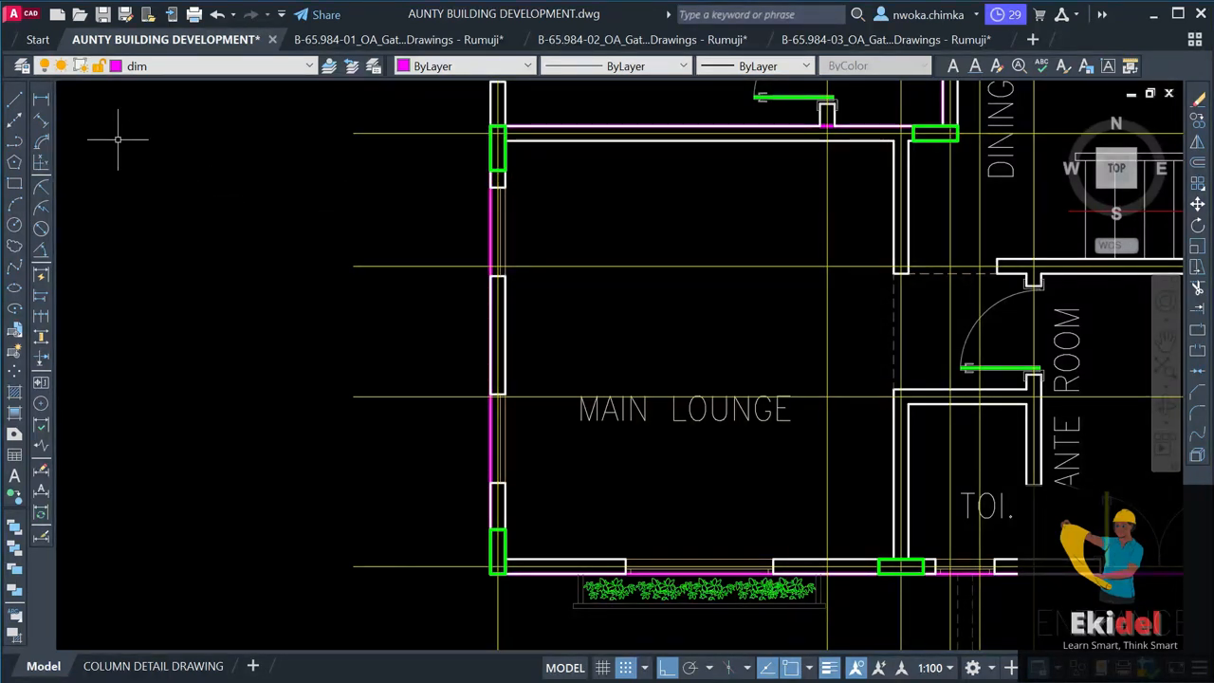
left_click(41, 99)
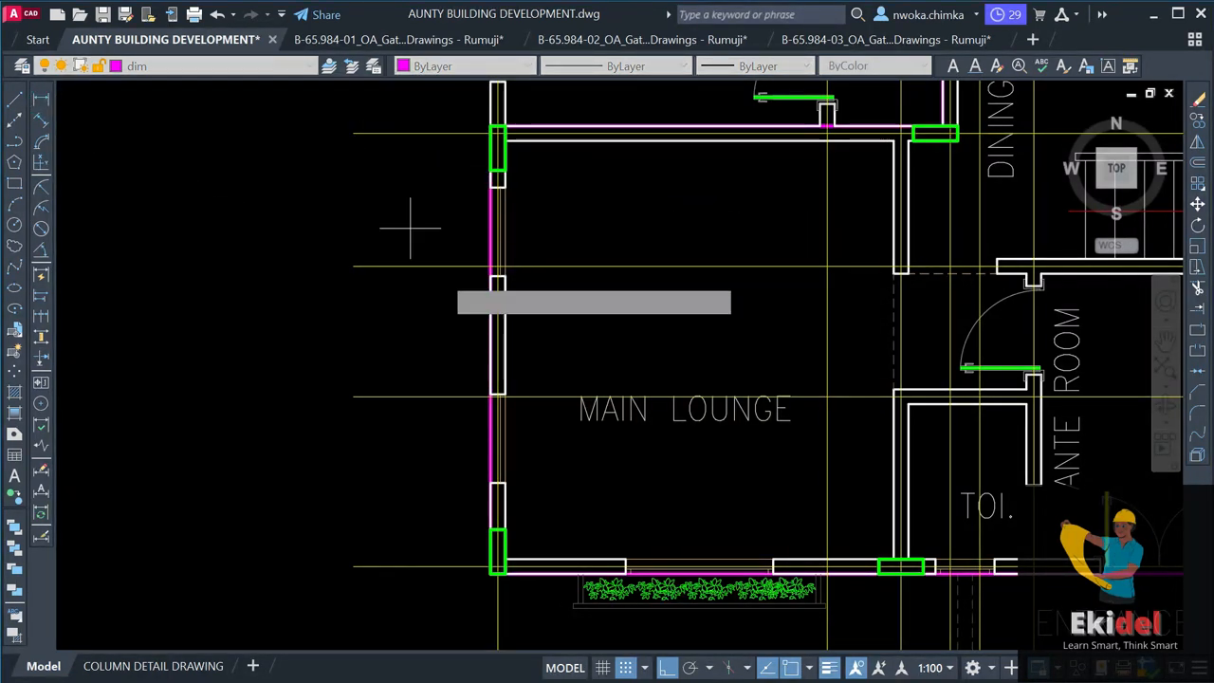
middle_click_drag(514, 631, 418, 465)
left_click(403, 480)
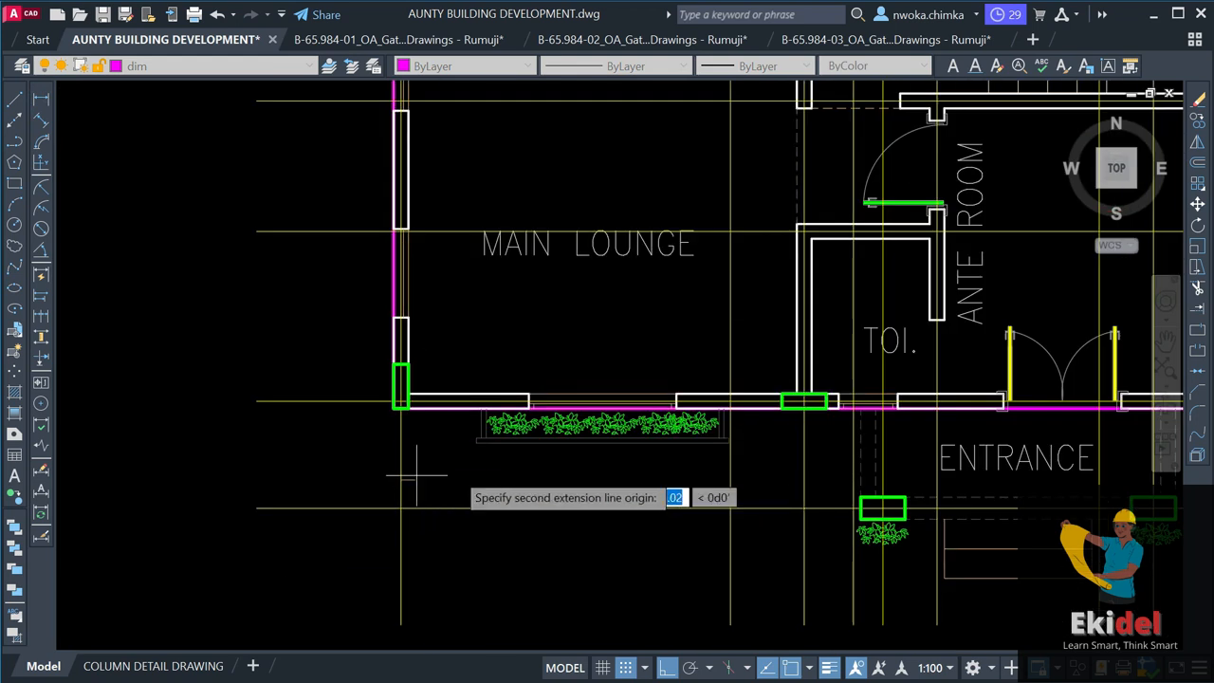
left_click(801, 470)
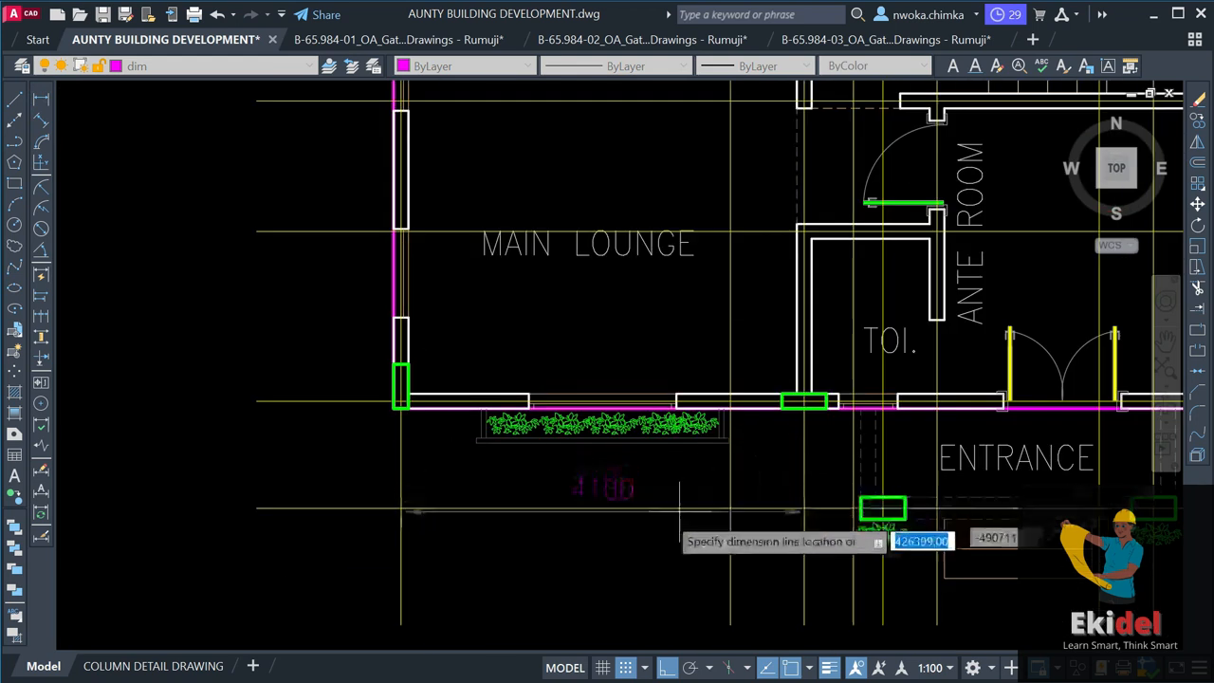
key("Escape")
Measure the east-west grid spacing from the column at the toilet's west wall to the ante room's southeast corner column.
key("space")
scroll(342, 351, "down", 2)
scroll(635, 426, "up", 2)
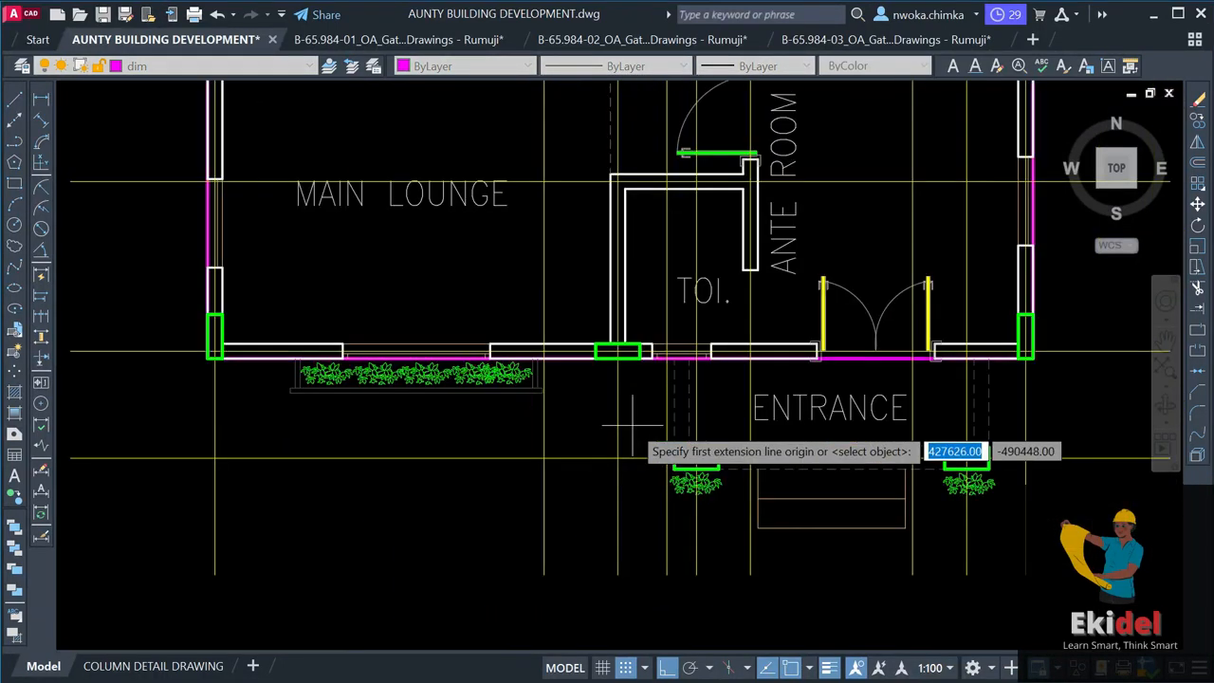
left_click(618, 430)
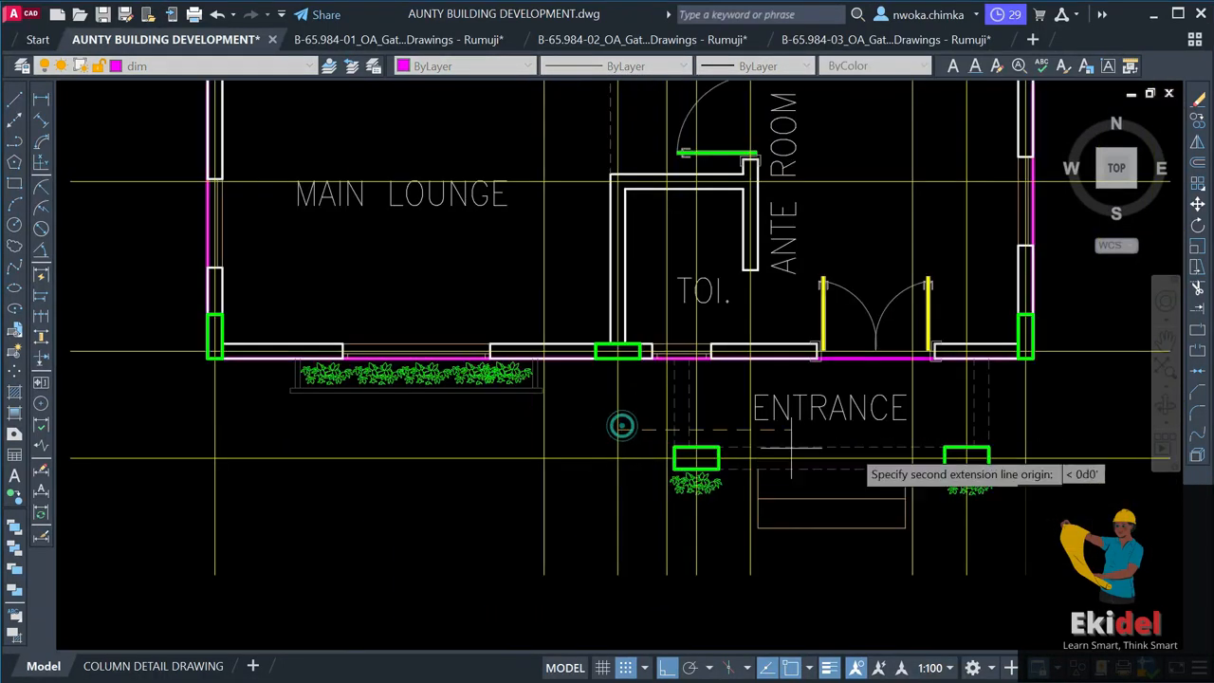
left_click(1022, 429)
scroll(926, 434, "up", 4)
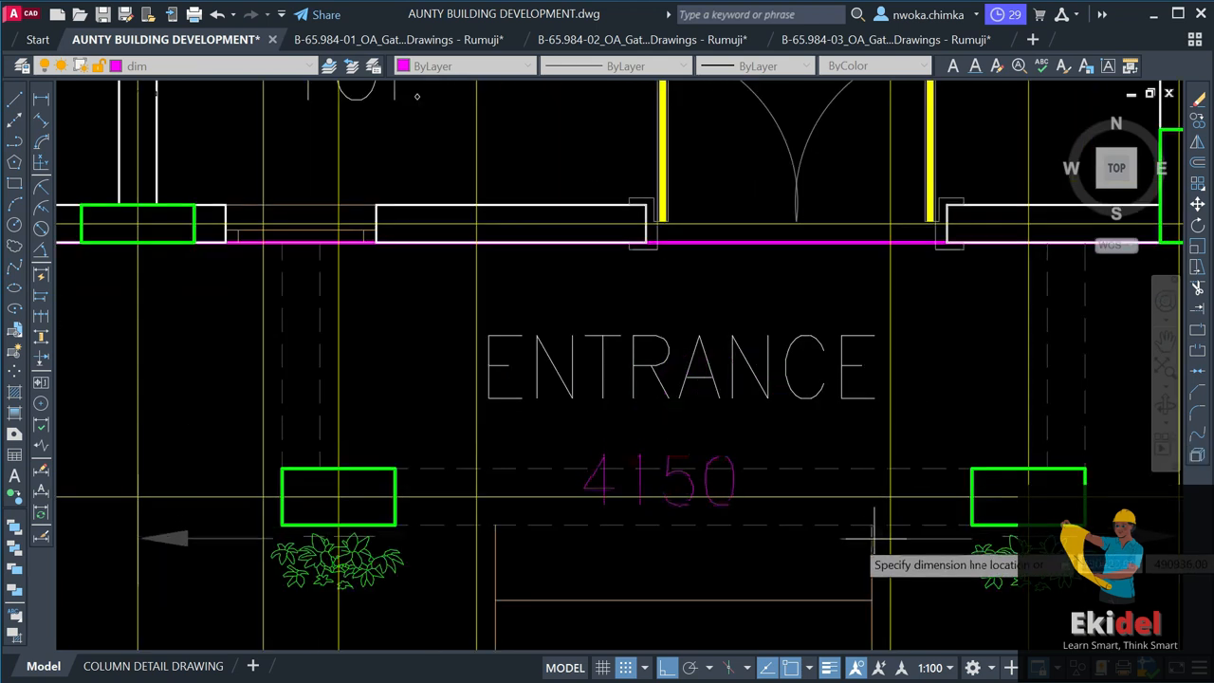
scroll(777, 484, "down", 3)
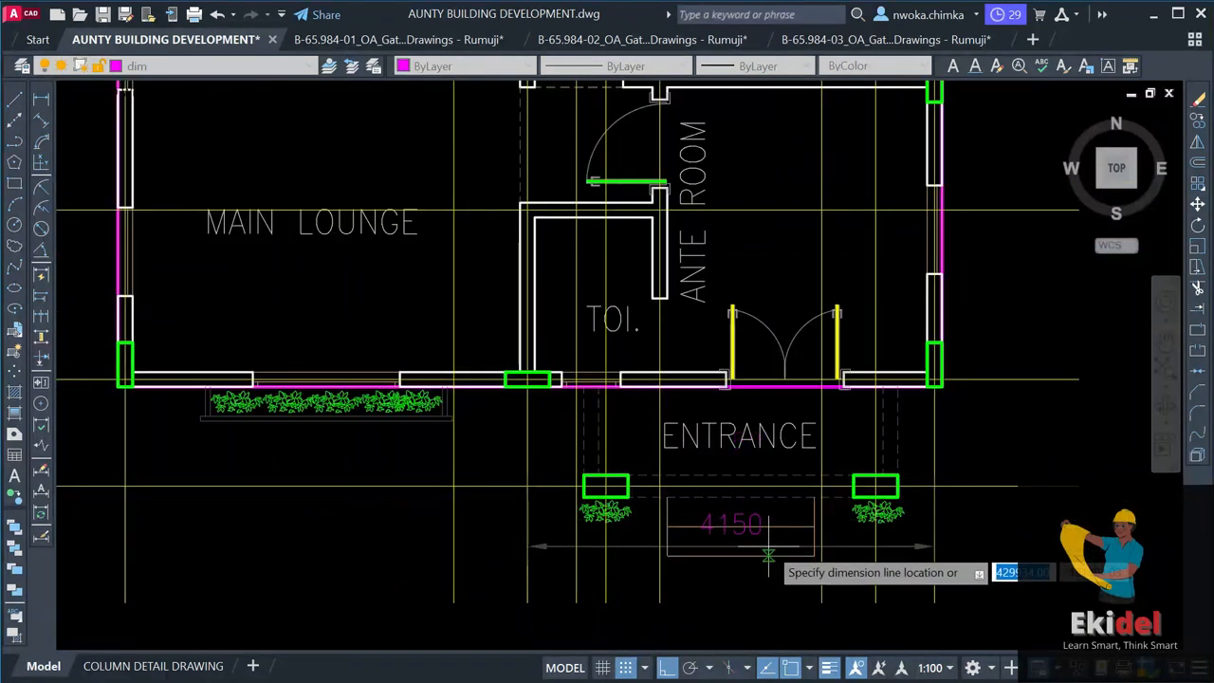
left_click(768, 555)
Measure the north-south grid spacing between the two columns on the ante room's east wall, without placing a dimension.
key("Return")
scroll(714, 529, "down", 4)
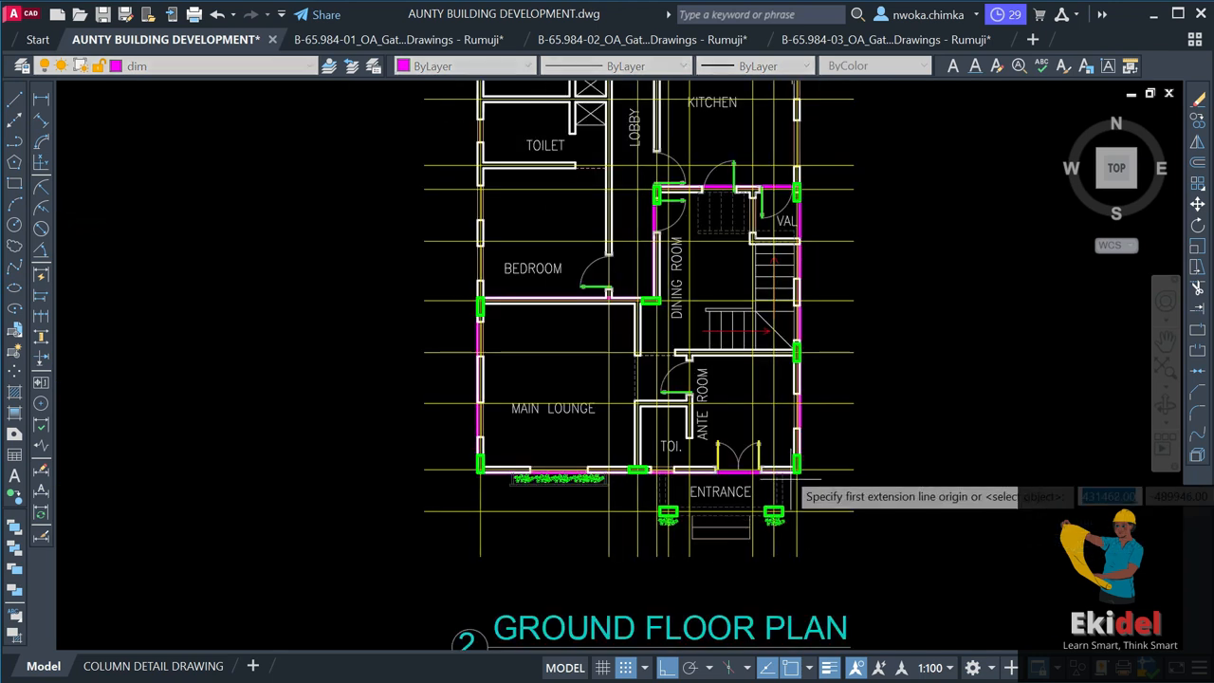
scroll(842, 398, "up", 2)
left_click(831, 325)
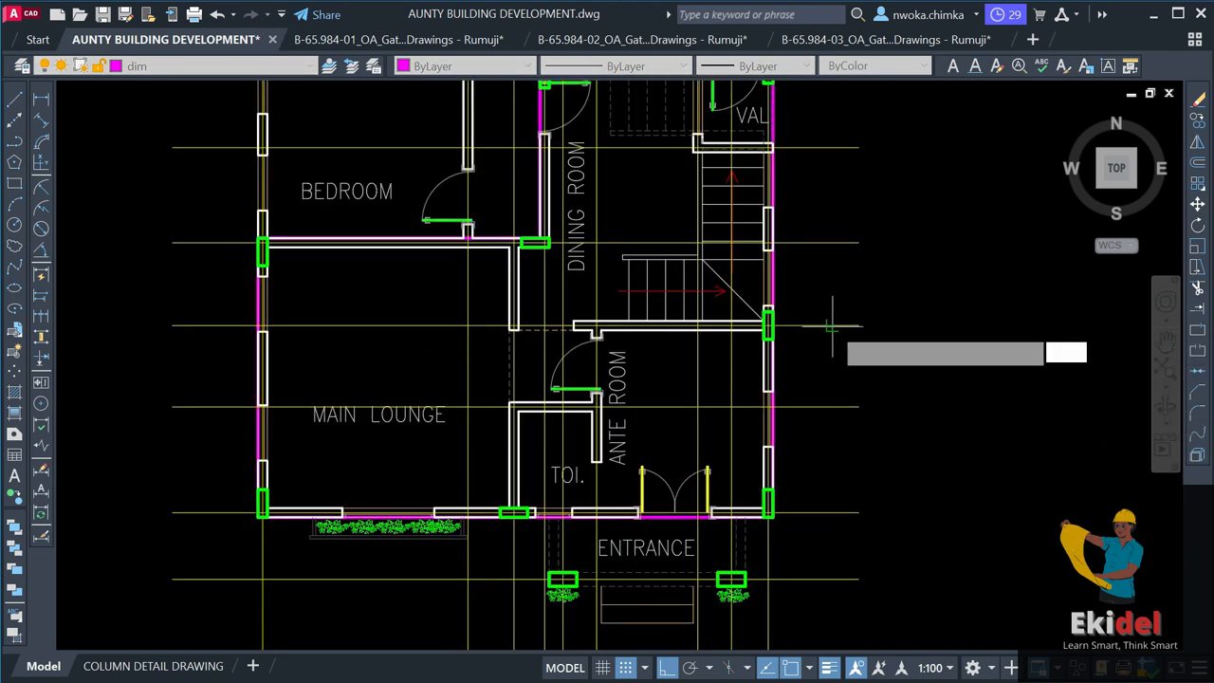
left_click(840, 513)
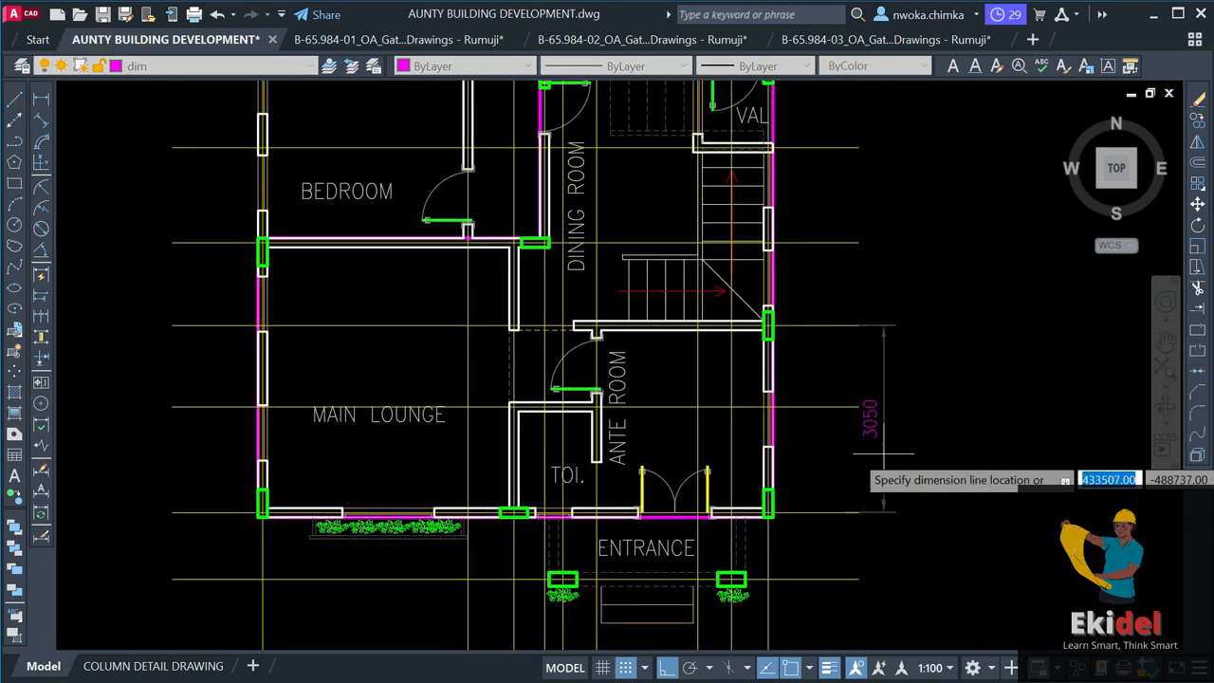
key("Escape")
Measure the north-south grid spacing between the VAL room's northeast column and the column at the staircase's southeast corner, without placing a dimension.
key("Return")
middle_click_drag(859, 312, 836, 439)
left_click(809, 192)
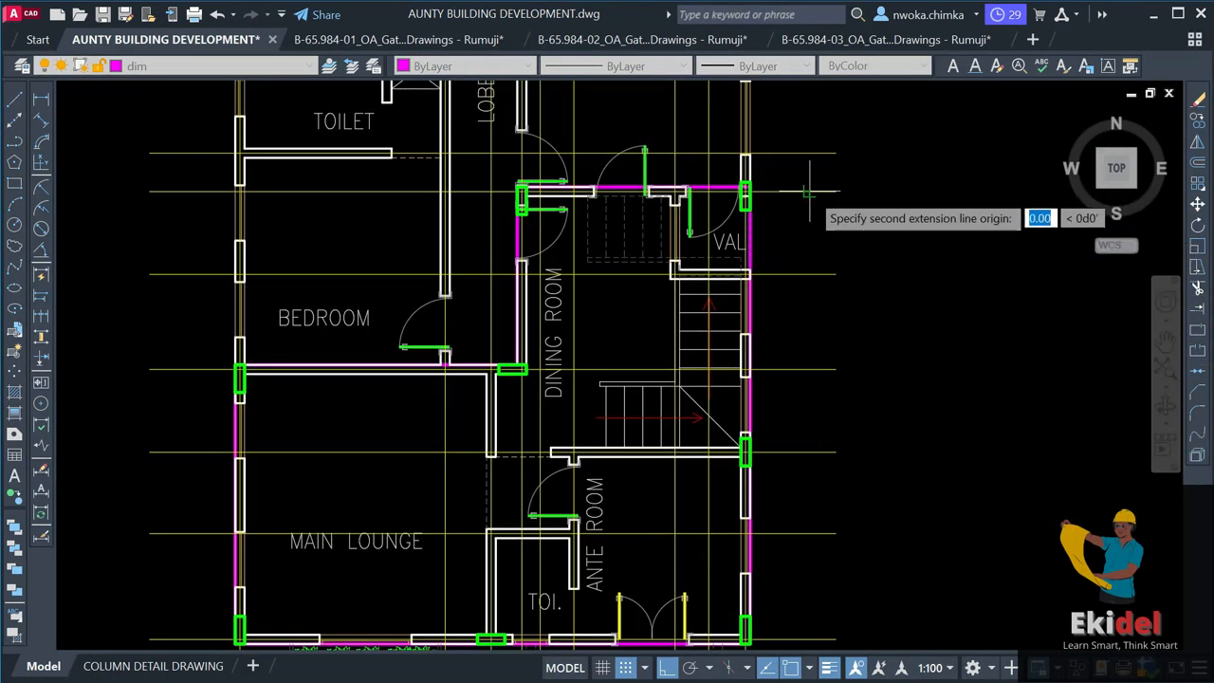
left_click(806, 453)
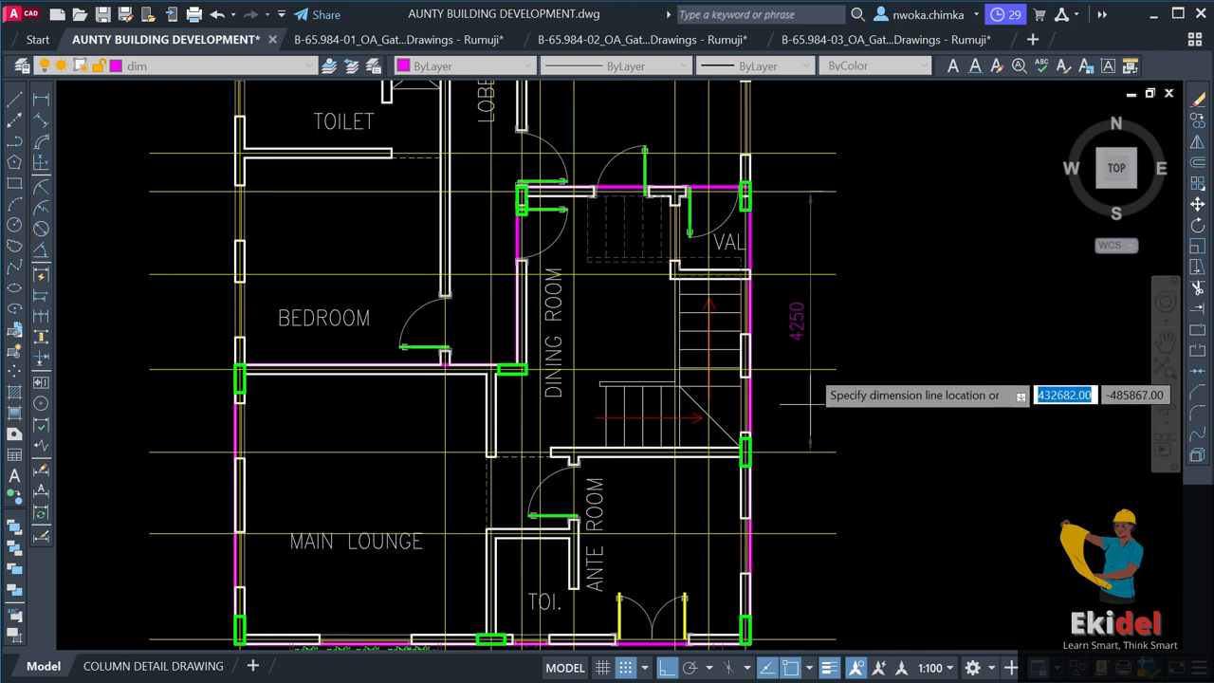
scroll(803, 342, "up", 2)
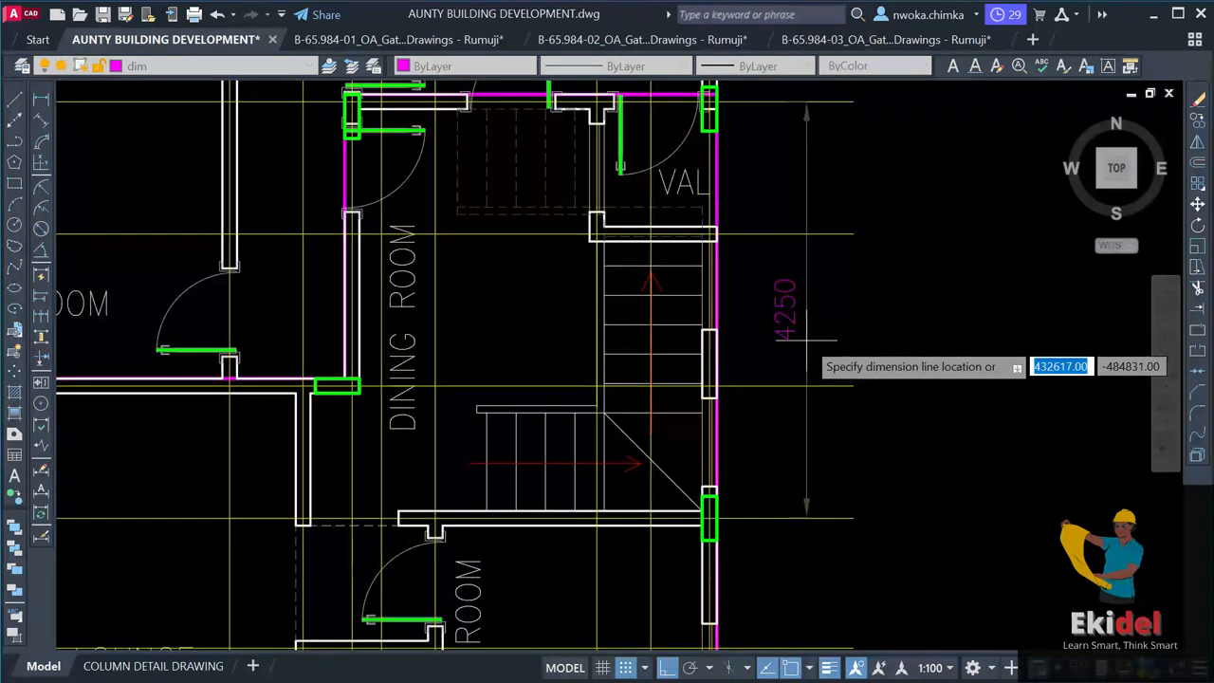
key("Escape")
middle_click_drag(785, 282, 802, 351)
scroll(803, 352, "down", 2)
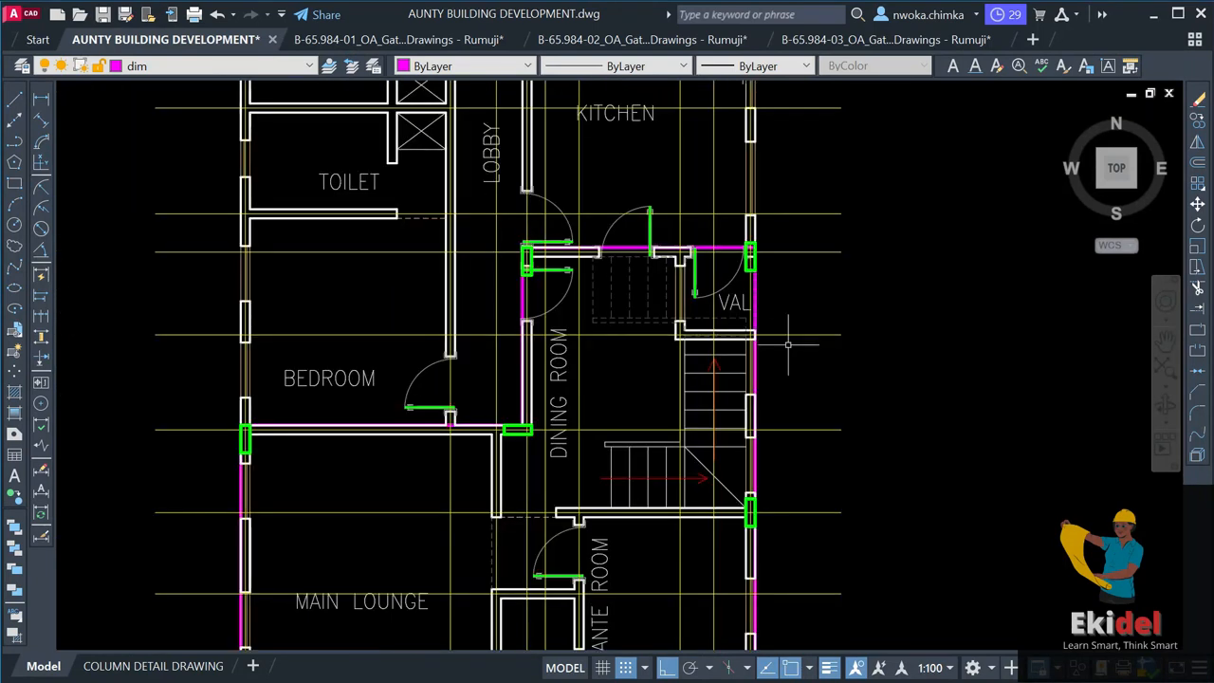
scroll(769, 345, "up", 2)
scroll(786, 365, "down", 2)
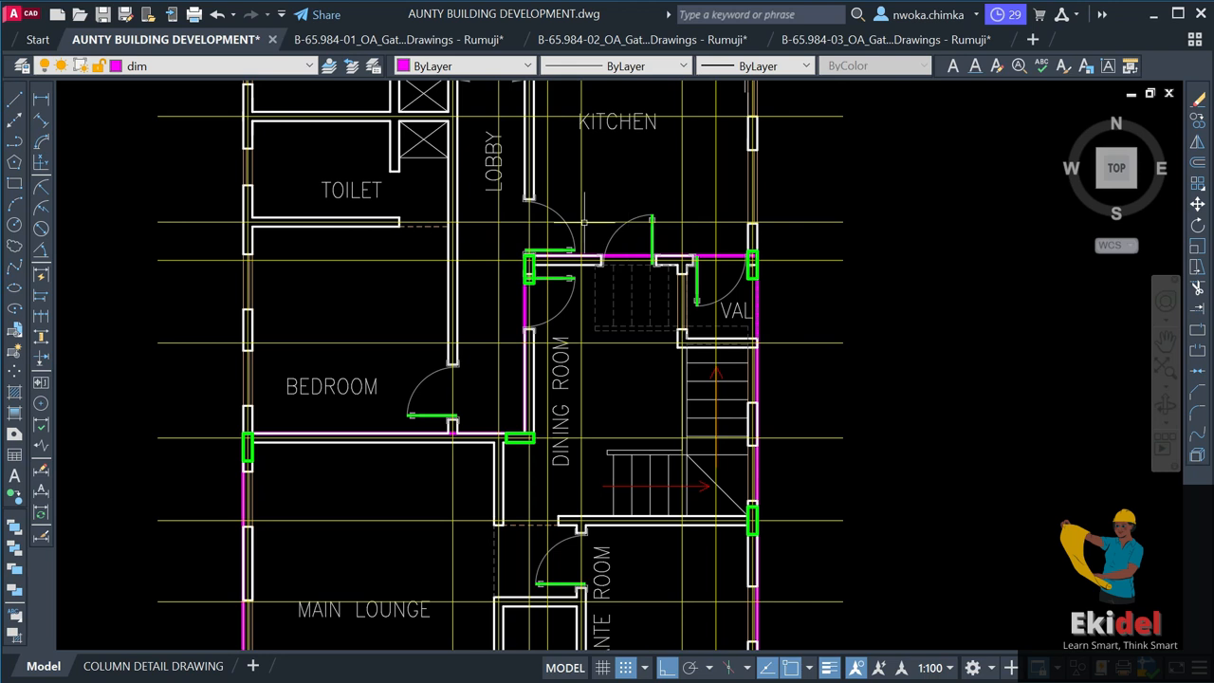
left_click(40, 98)
scroll(561, 225, "up", 2)
left_click(511, 212)
key("Escape")
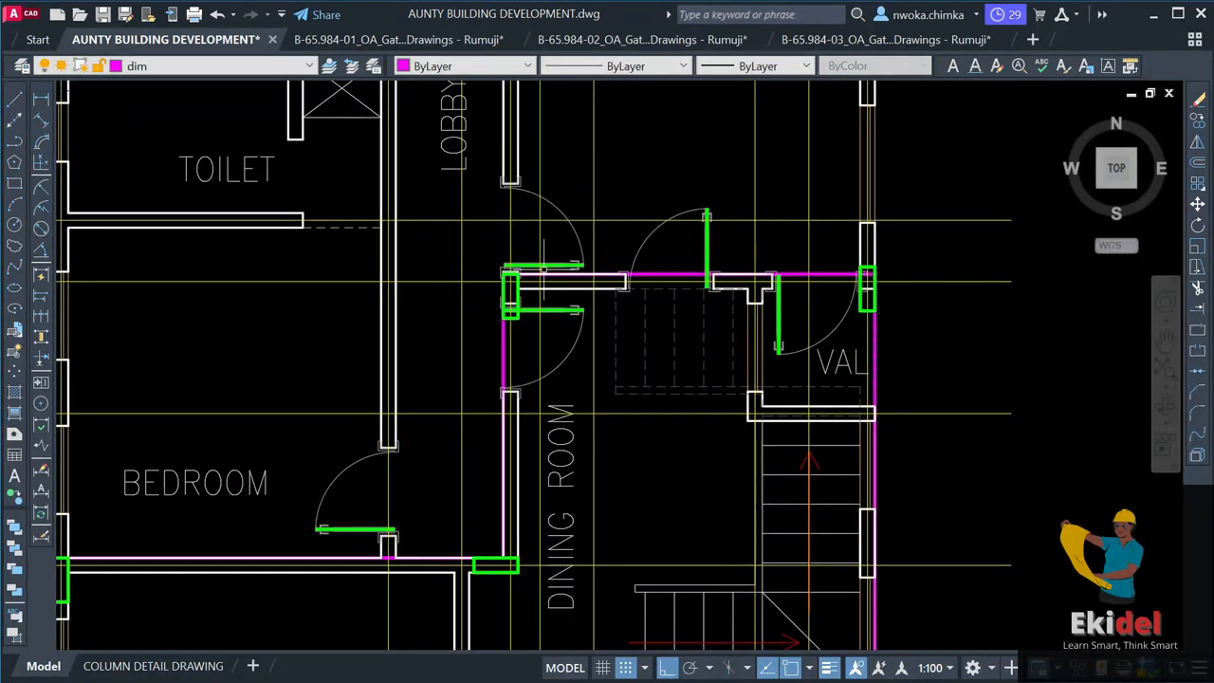
Measure the east-west spacing between the dining room's northwest column and the VAL room's northeast column, without placing a dimension.
key("Return")
scroll(510, 294, "up", 2)
left_click(505, 265)
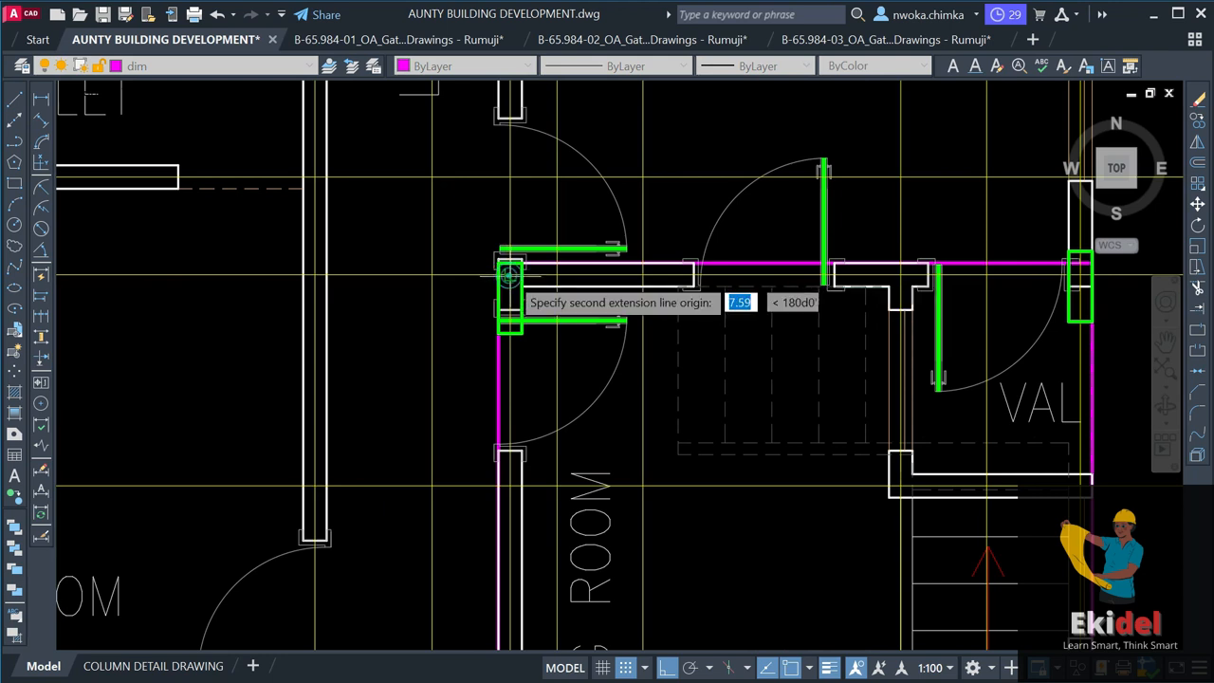
left_click(1079, 280)
key("Escape")
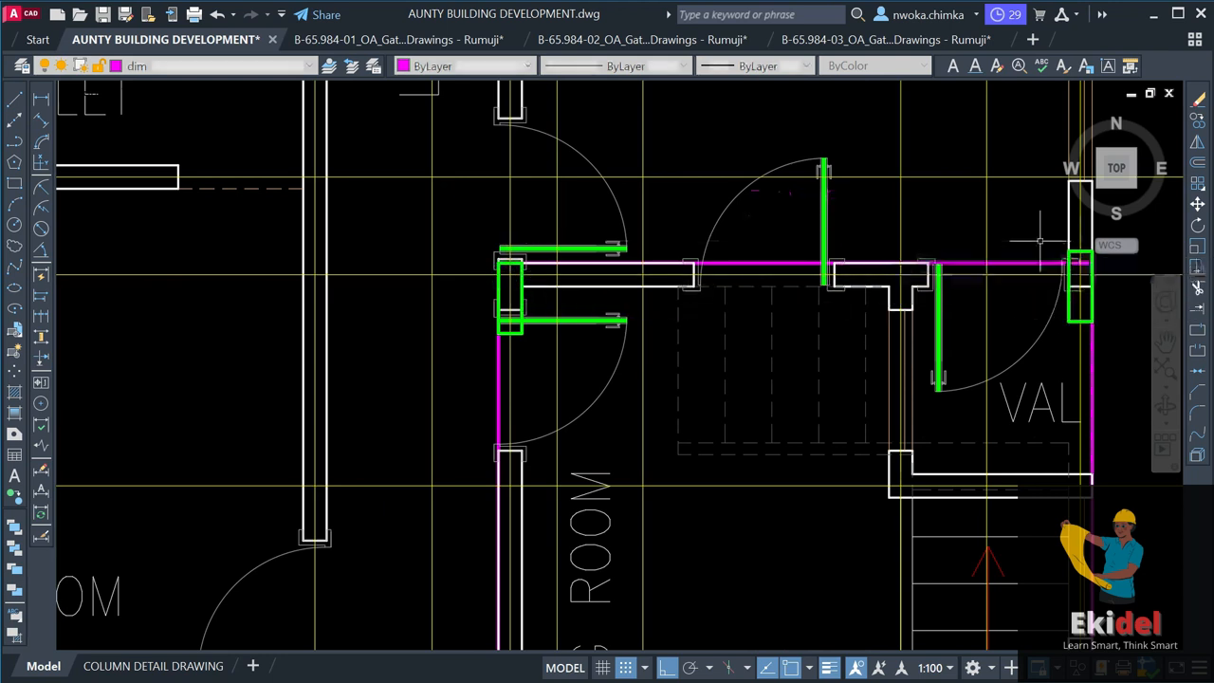
Measure the east-west spacing from the column at the dining room's southwest corner to the column on the main lounge's west wall.
key("space")
scroll(1012, 242, "down", 1)
middle_click_drag(449, 455, 524, 282)
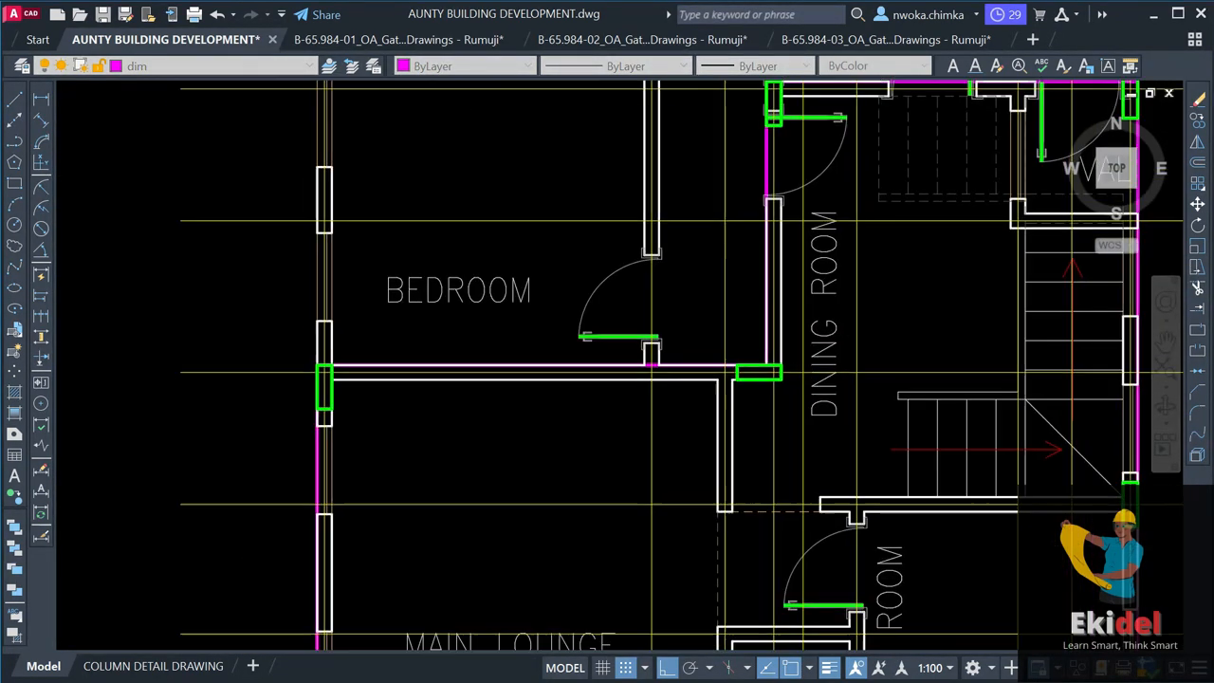
scroll(764, 391, "up", 2)
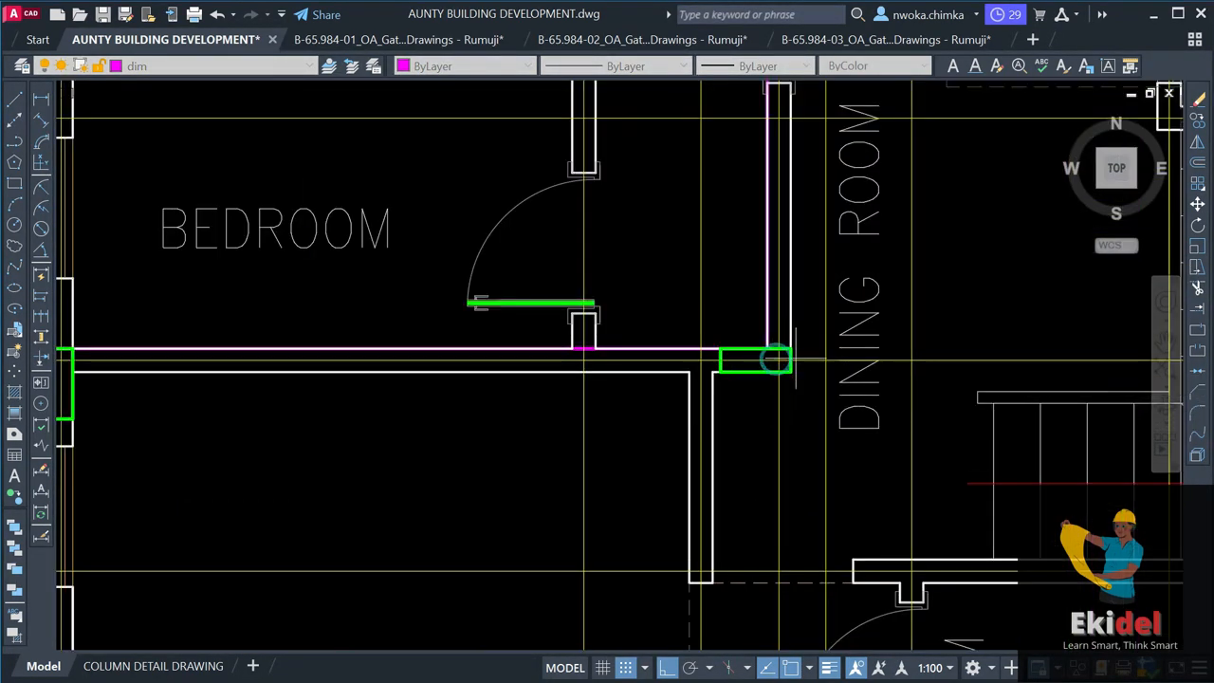
left_click(776, 360)
scroll(776, 360, "down", 1)
scroll(322, 381, "up", 1)
left_click(313, 386)
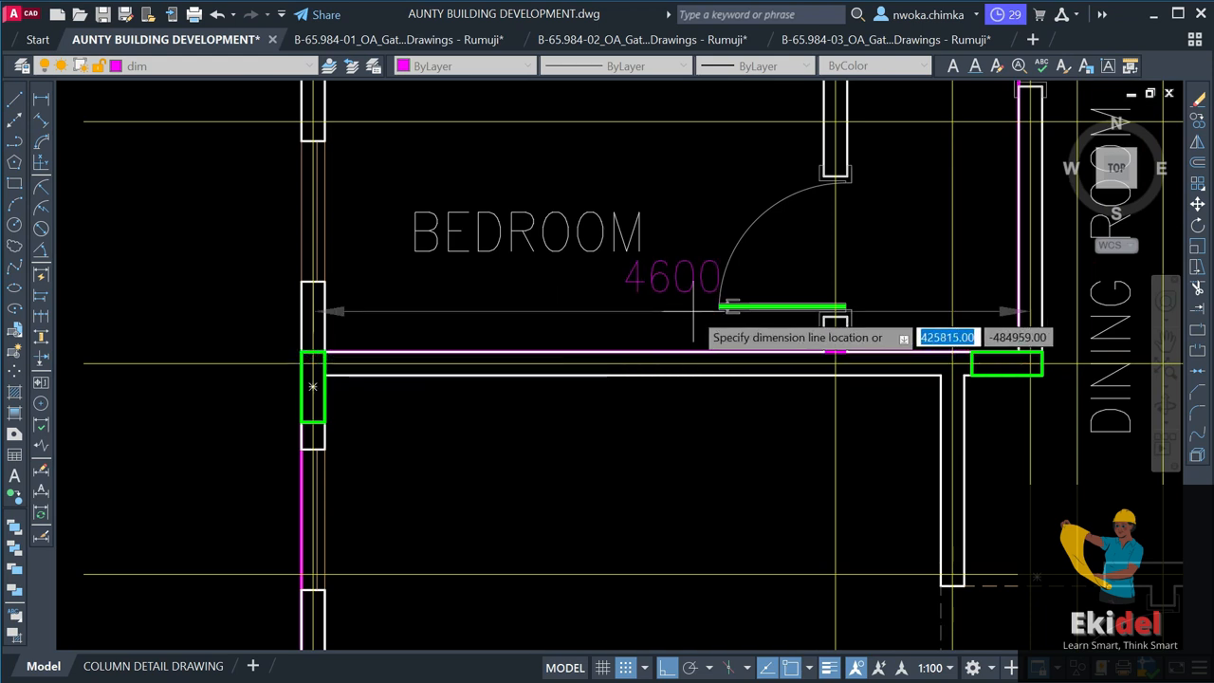
scroll(628, 322, "down", 4)
scroll(790, 332, "up", 2)
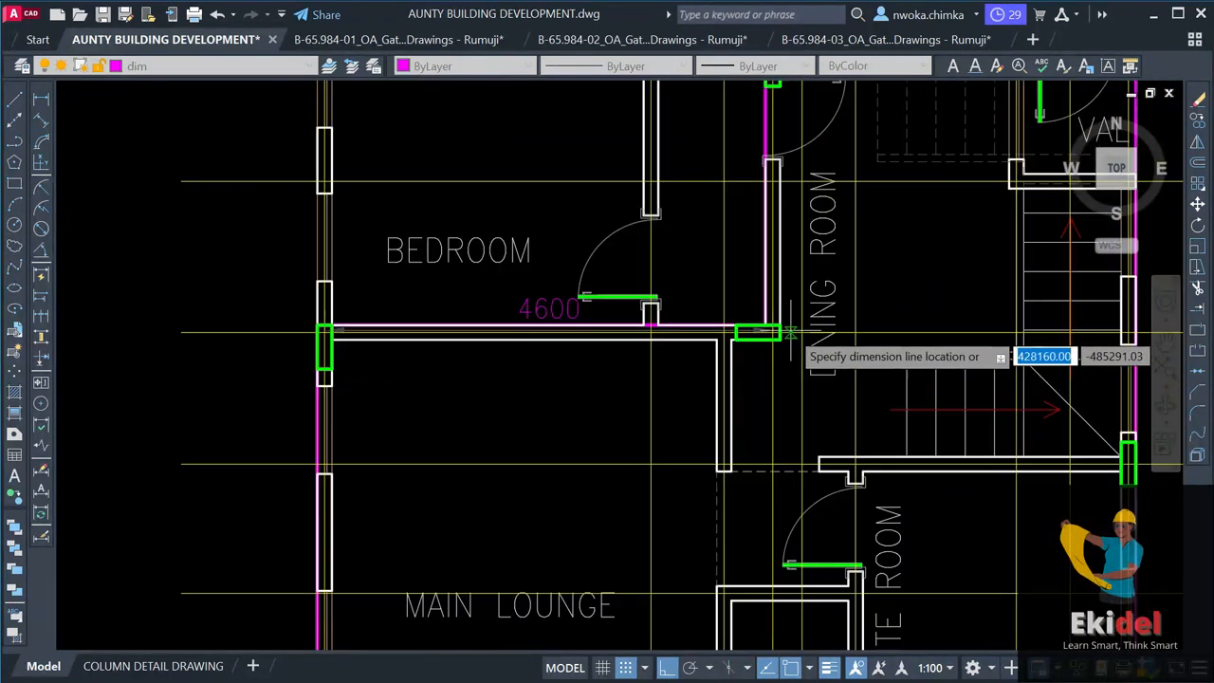
key("Escape")
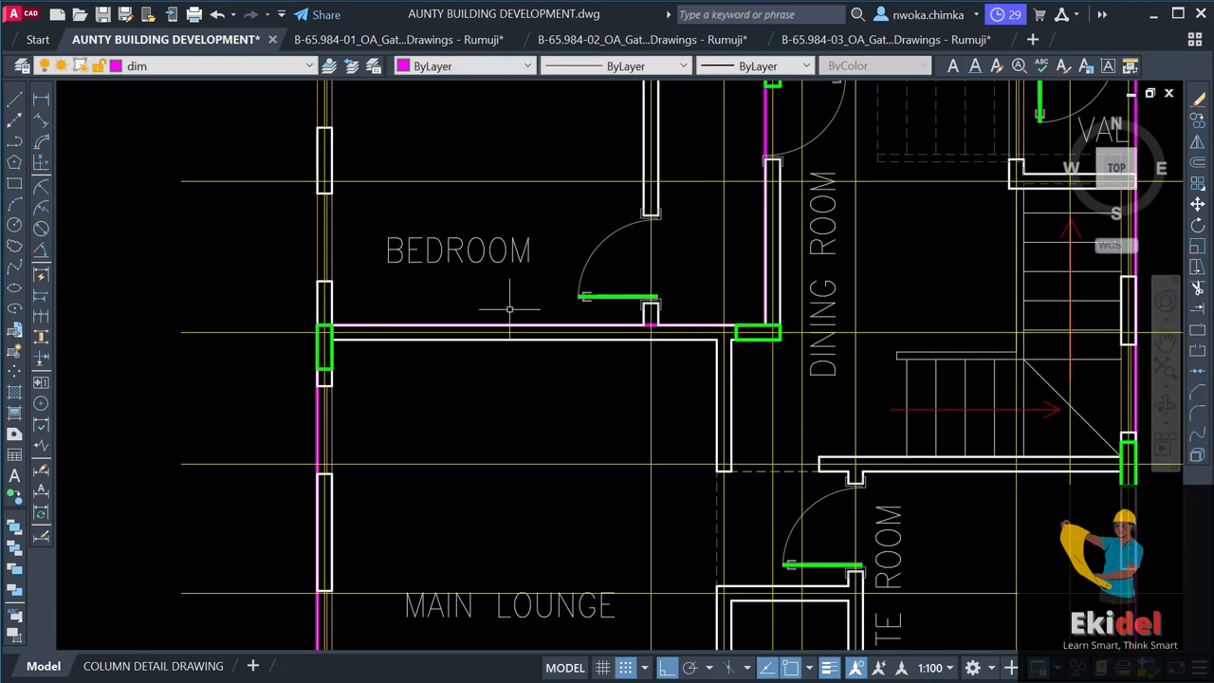
Recheck the spacing between the two columns on the bedroom and main lounge's shared wall, measuring from the west column to the east one.
left_click(40, 97)
scroll(325, 330, "up", 3)
left_click(332, 325)
scroll(331, 325, "down", 2)
scroll(758, 331, "up", 2)
left_click(776, 331)
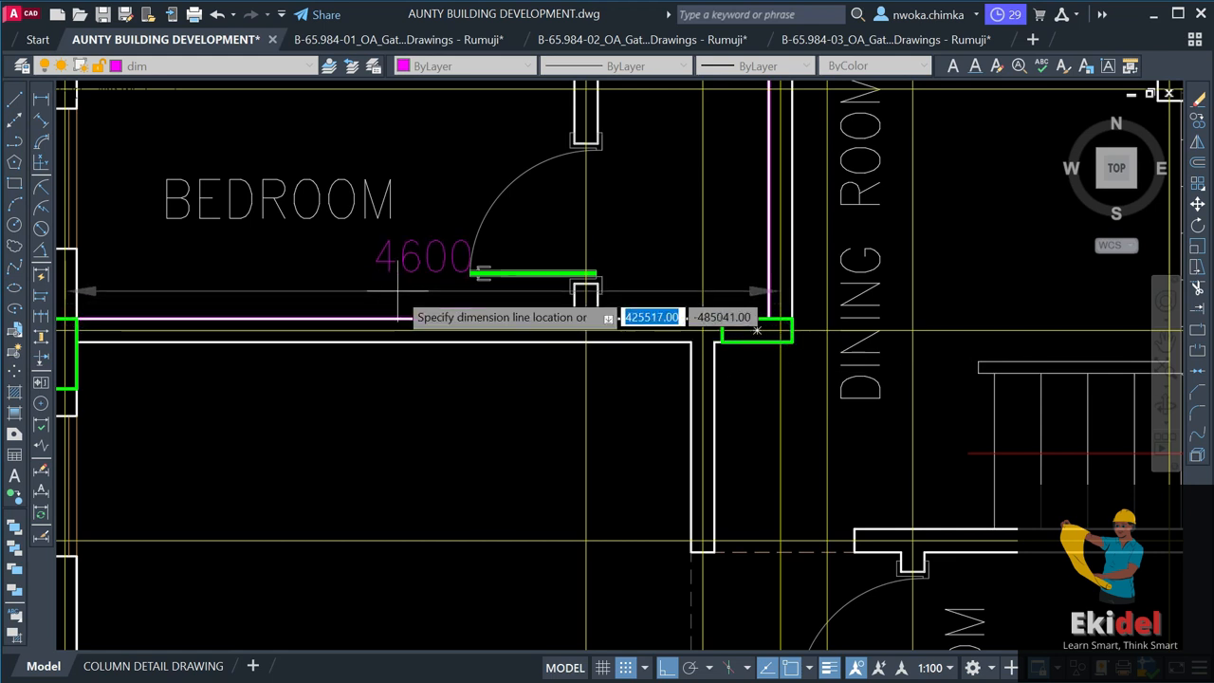
scroll(407, 289, "down", 2)
key("Escape")
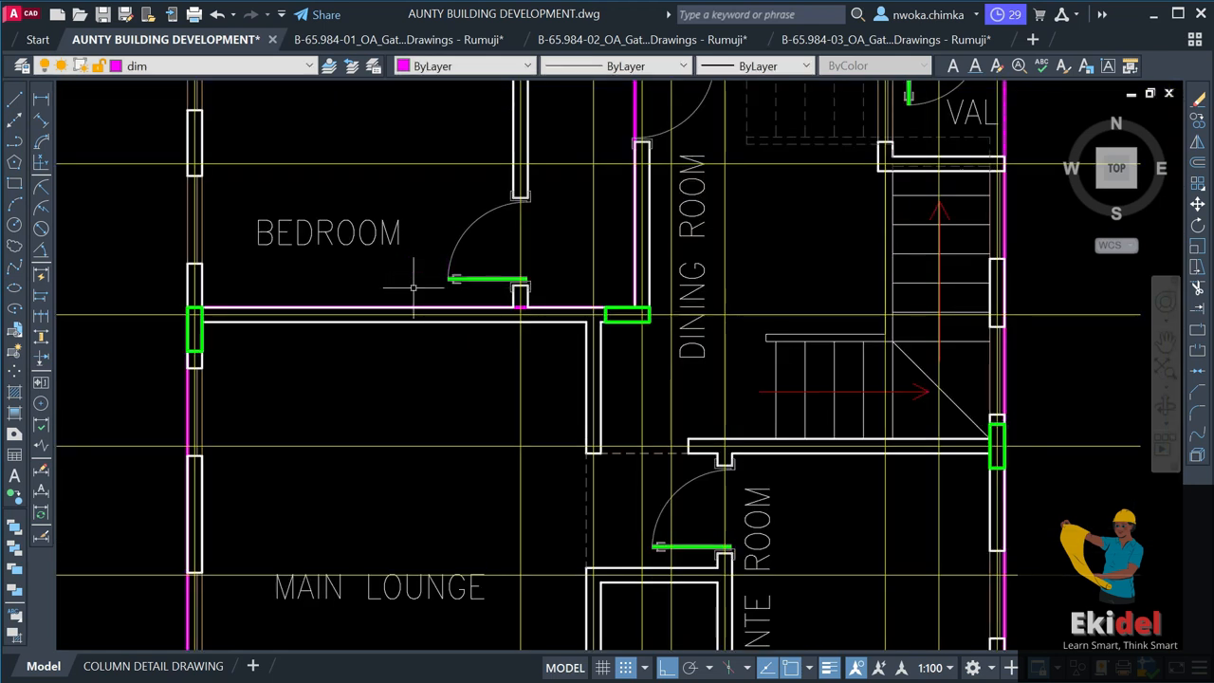
Measure the north-south grid spacing between the two columns on the dining room's west wall, without placing a dimension.
scroll(411, 290, "down", 2)
scroll(494, 303, "down", 2)
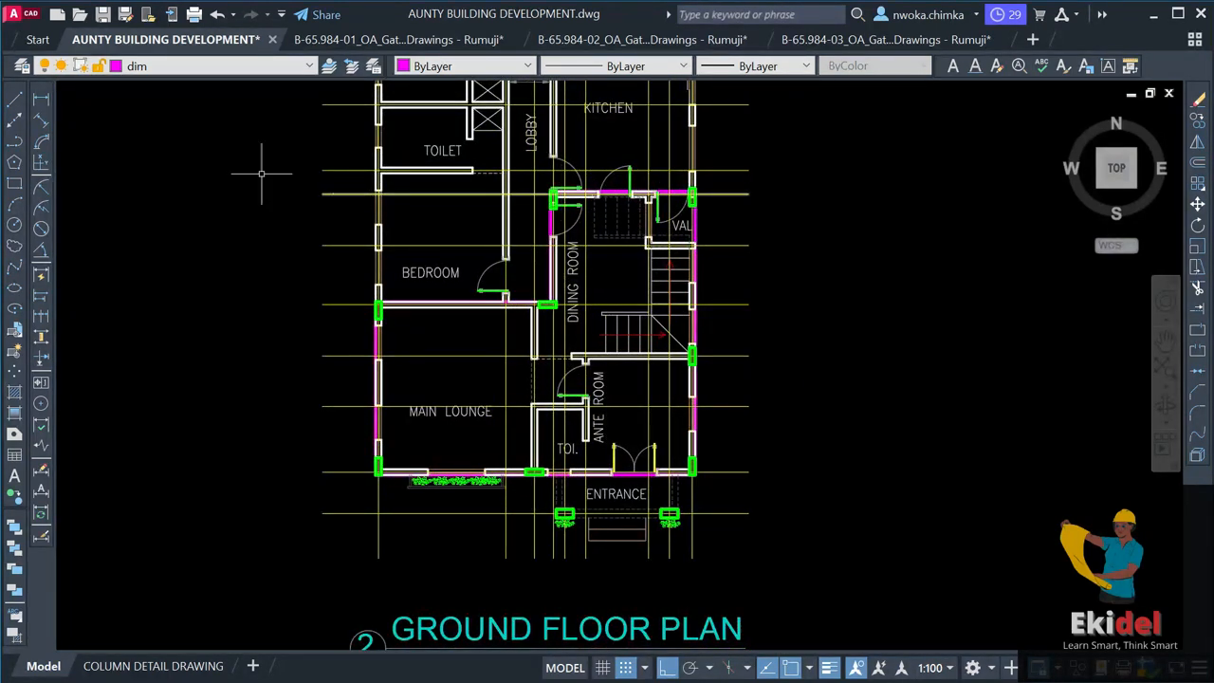
left_click(40, 98)
scroll(512, 197, "up", 2)
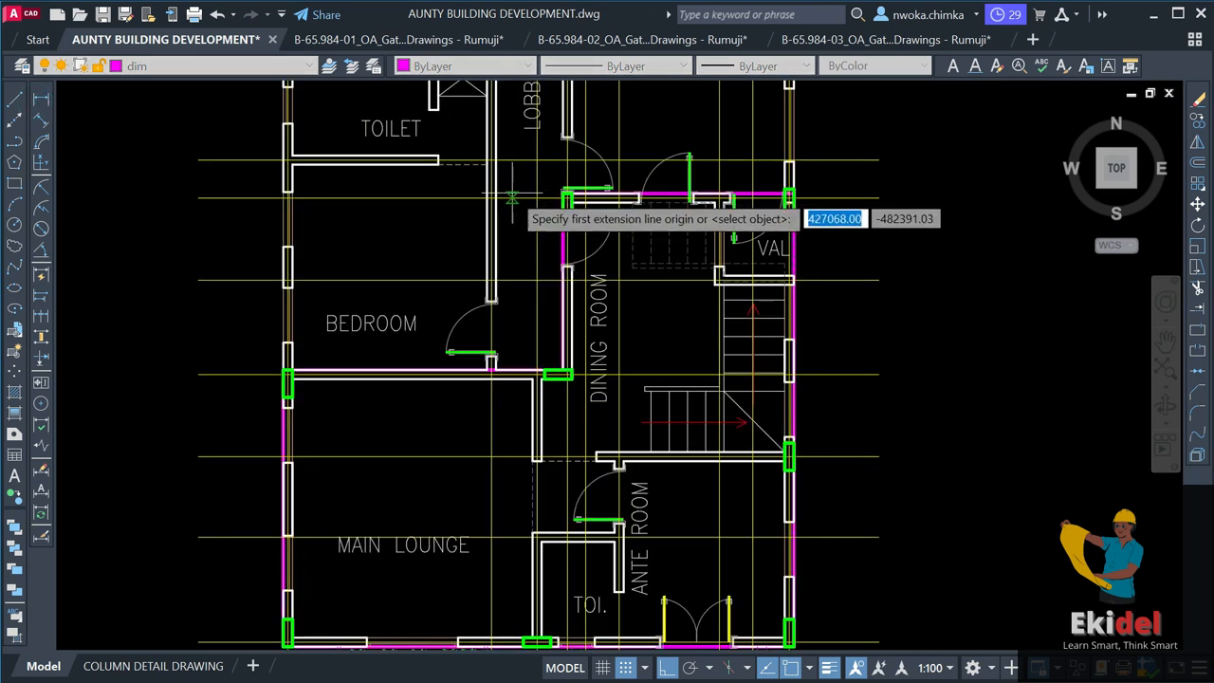
left_click(512, 198)
scroll(512, 417, "up", 3)
left_click(512, 429)
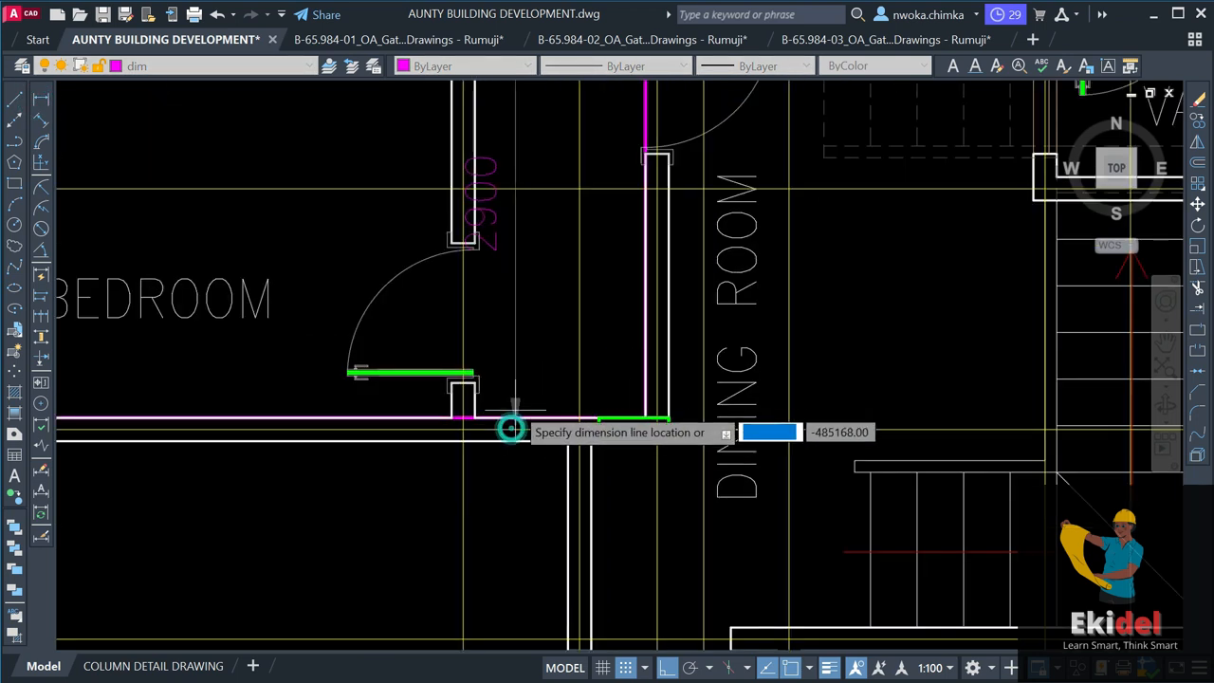
scroll(509, 426, "down", 2)
key("Escape")
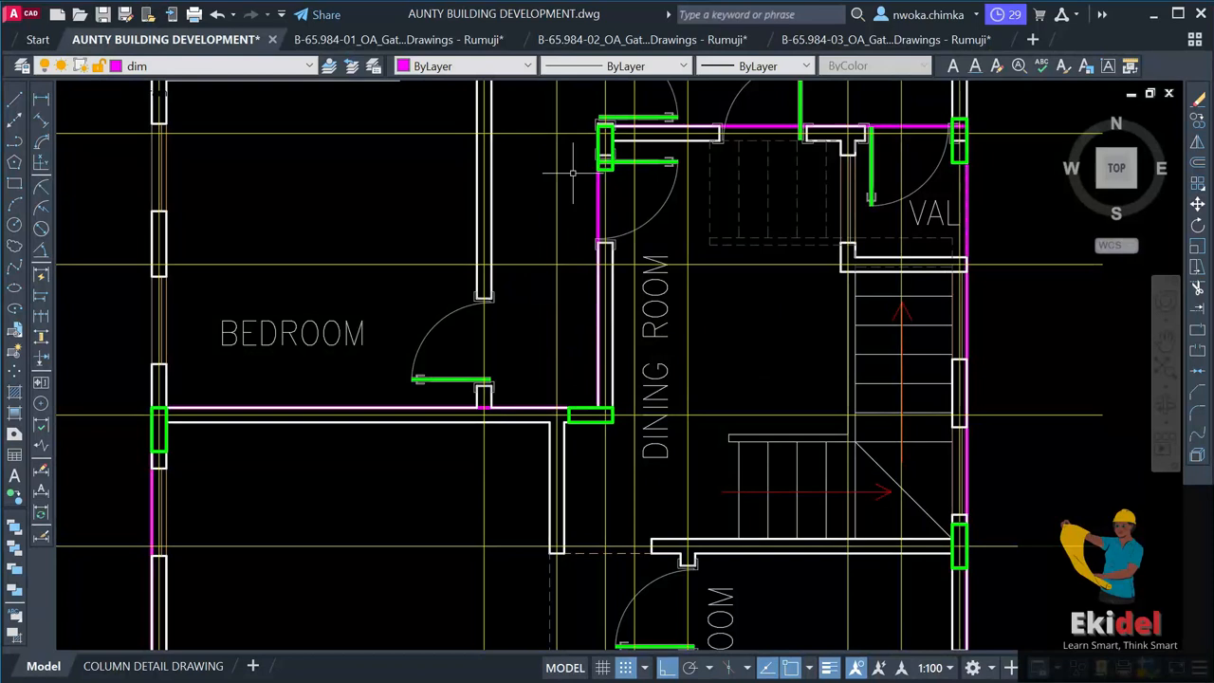
Measure the north-south grid spacing along the main lounge's east wall, from its northeast corner to its southeast column, without placing a dimension.
scroll(625, 372, "down", 3)
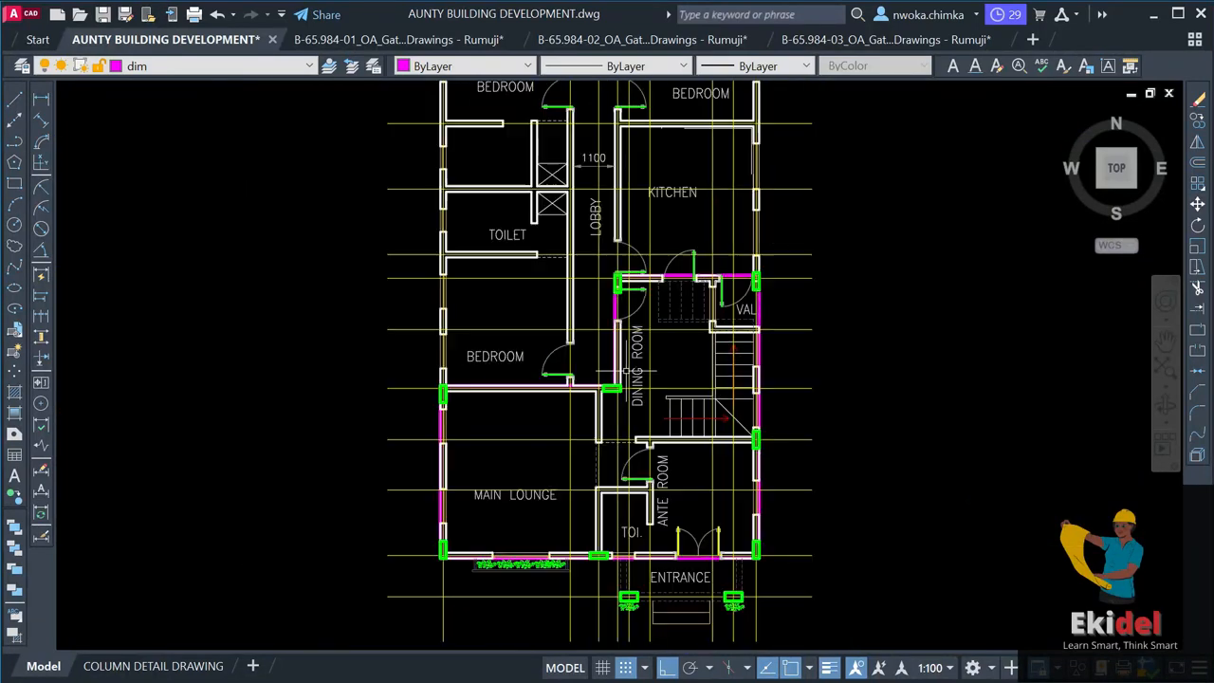
scroll(618, 567, "up", 2)
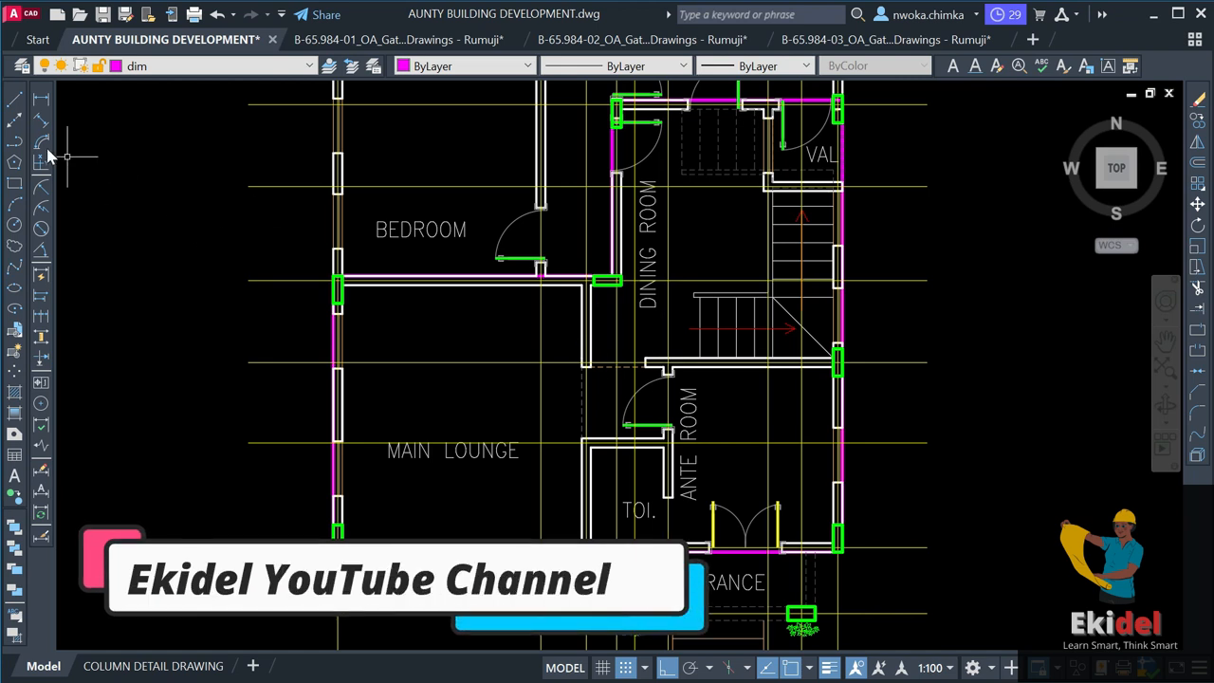
left_click(41, 98)
scroll(673, 367, "up", 2)
scroll(531, 242, "up", 2)
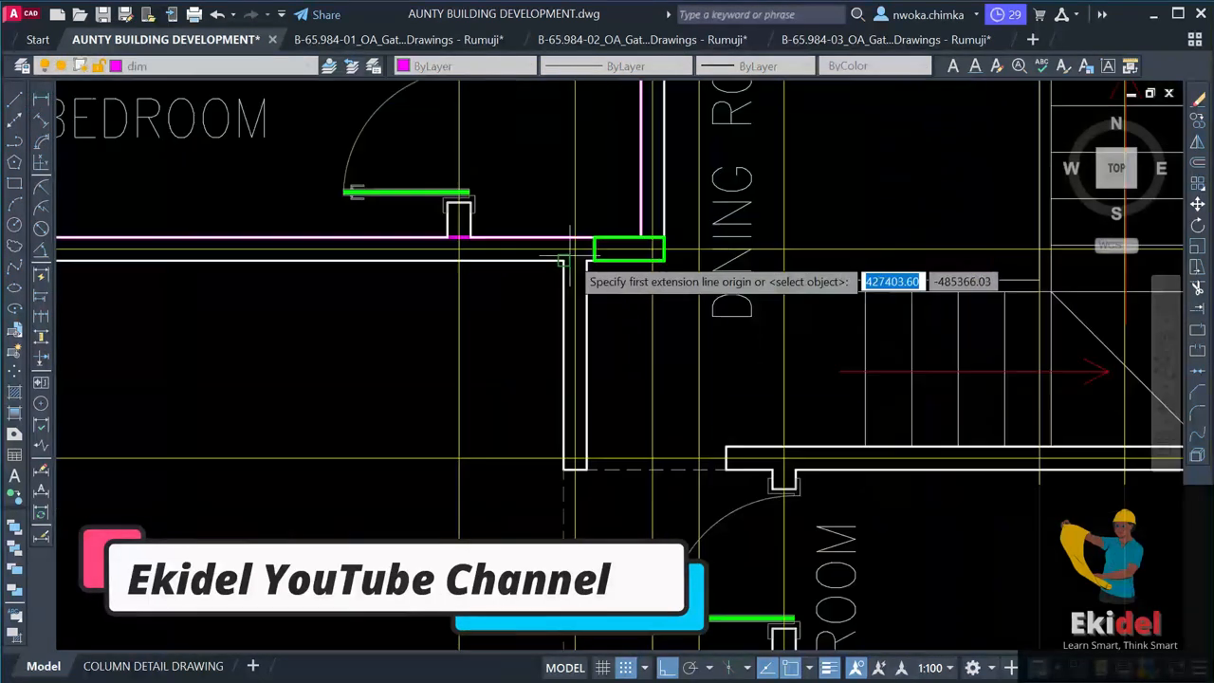
left_click(577, 251)
scroll(576, 252, "down", 3)
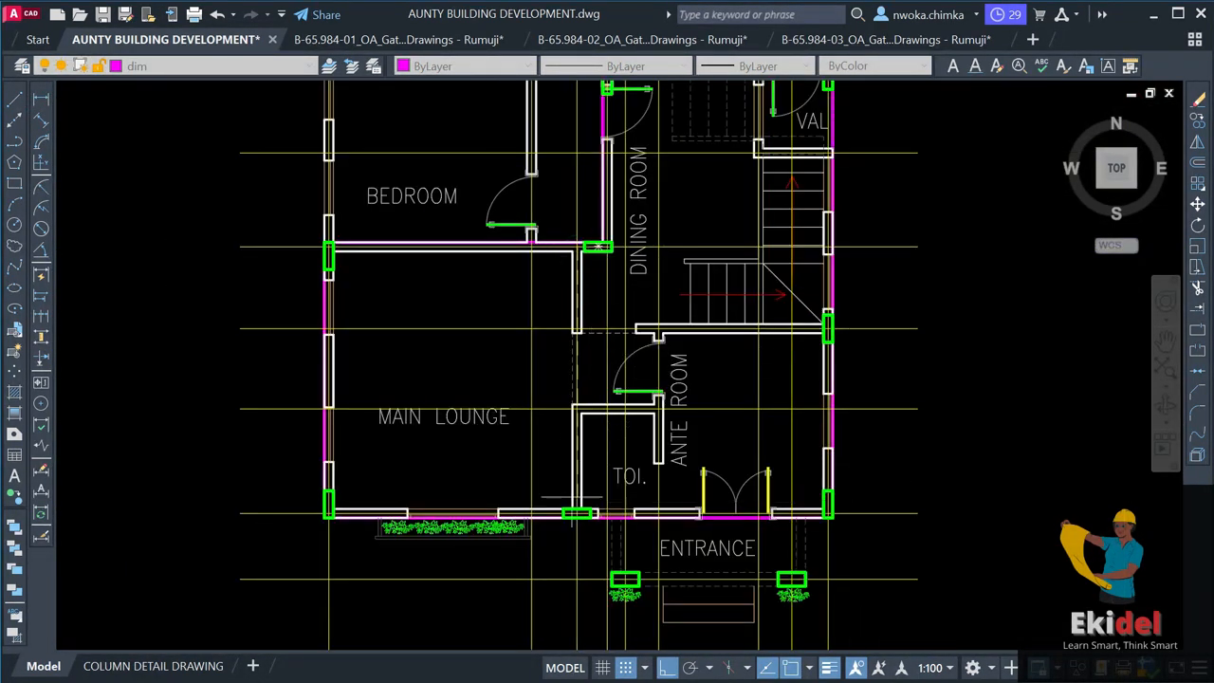
scroll(584, 537, "up", 3)
left_click(584, 537)
scroll(584, 538, "down", 2)
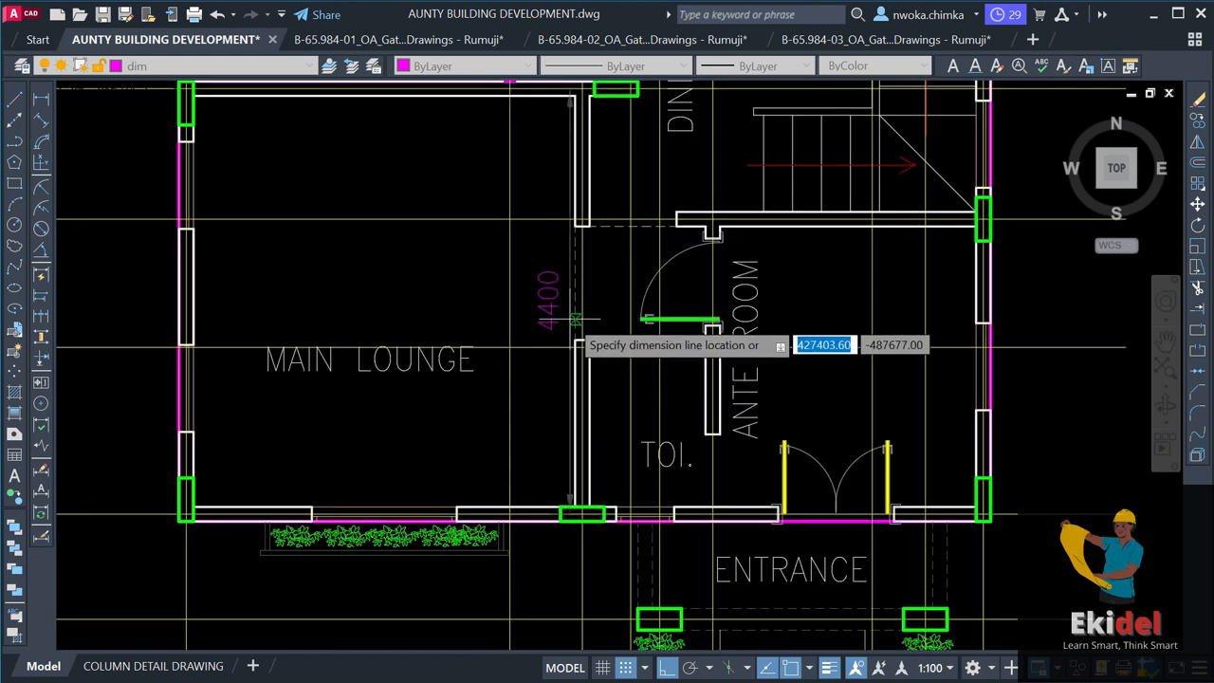
key("Escape")
scroll(588, 265, "down", 2)
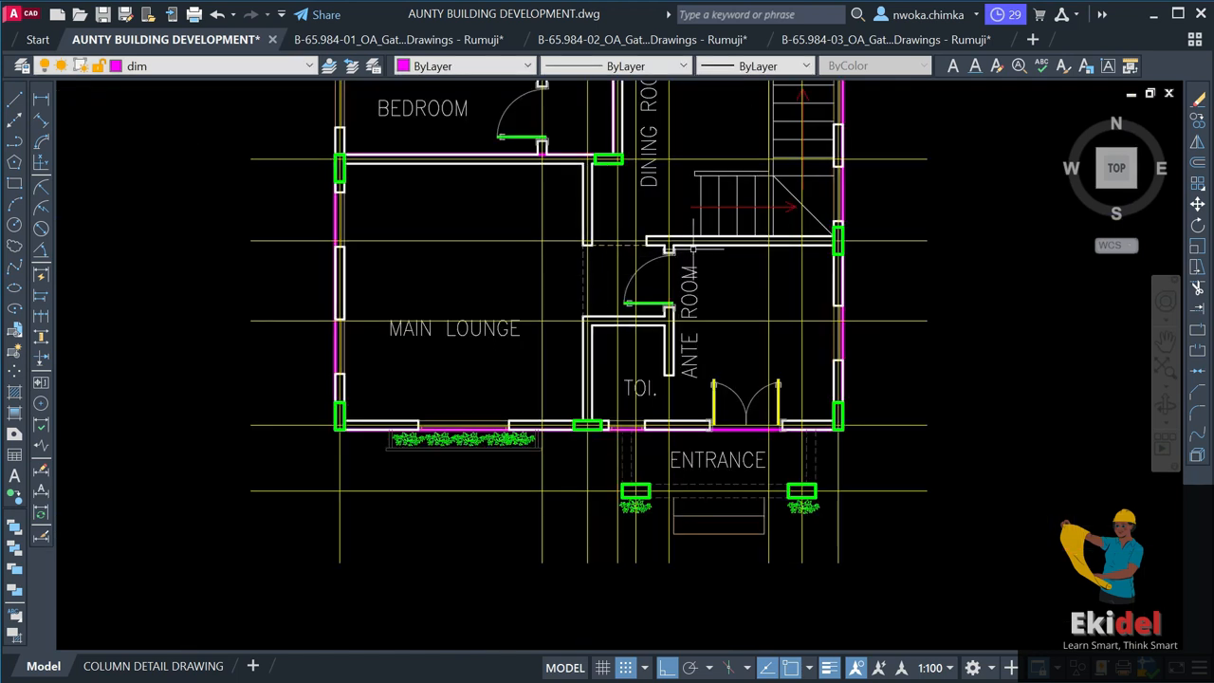
key("space")
scroll(694, 339, "up", 1)
scroll(615, 342, "down", 1)
scroll(669, 313, "down", 1)
scroll(668, 304, "up", 1)
key("Escape")
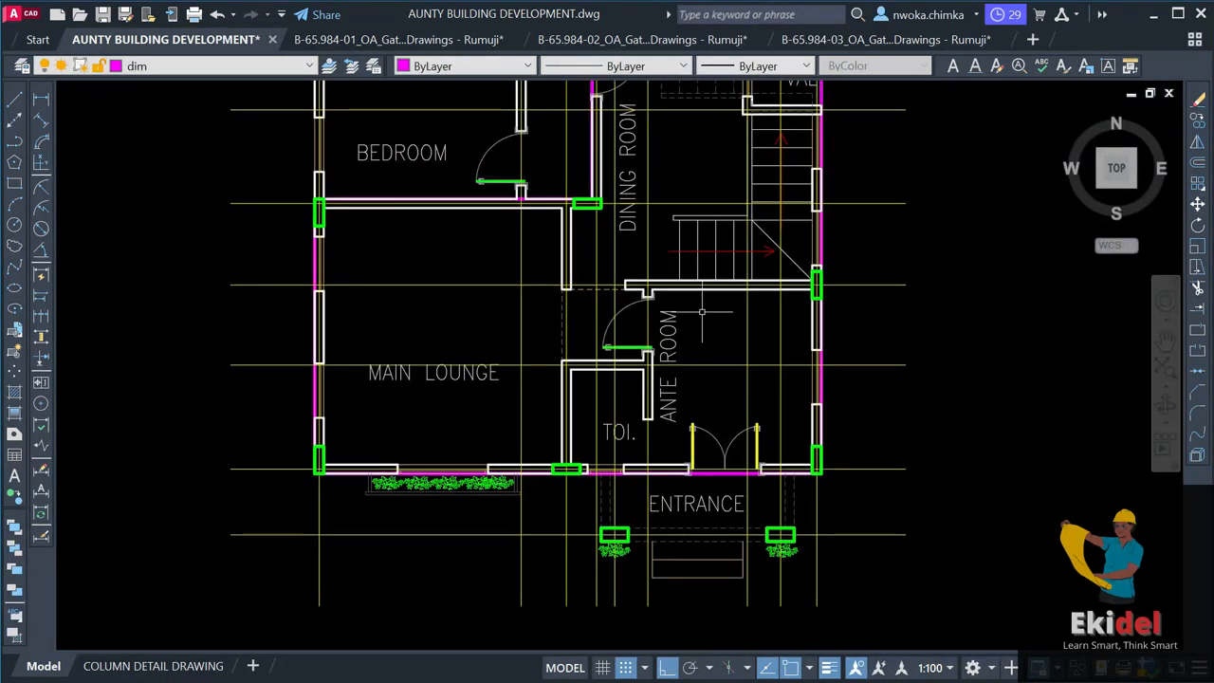
Examine the column layout around the dining room, ante room and main lounge, including the opening in the lounge's east wall.
scroll(664, 341, "down", 1)
scroll(606, 408, "up", 1)
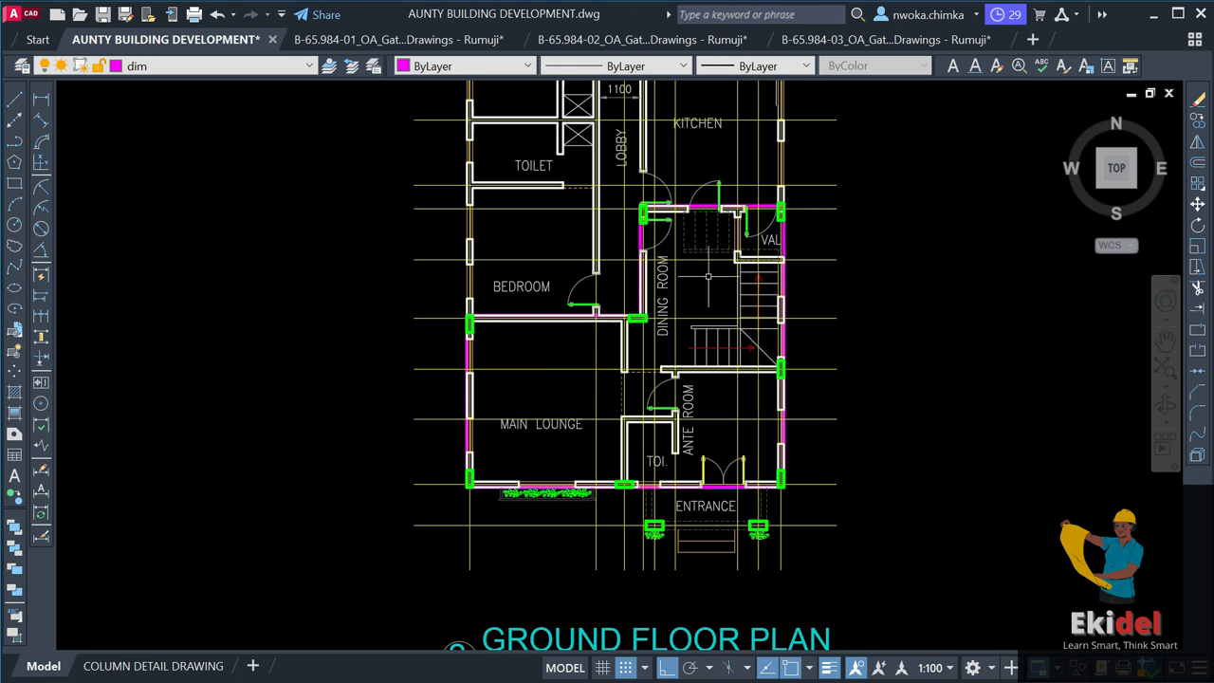
scroll(721, 227, "up", 1)
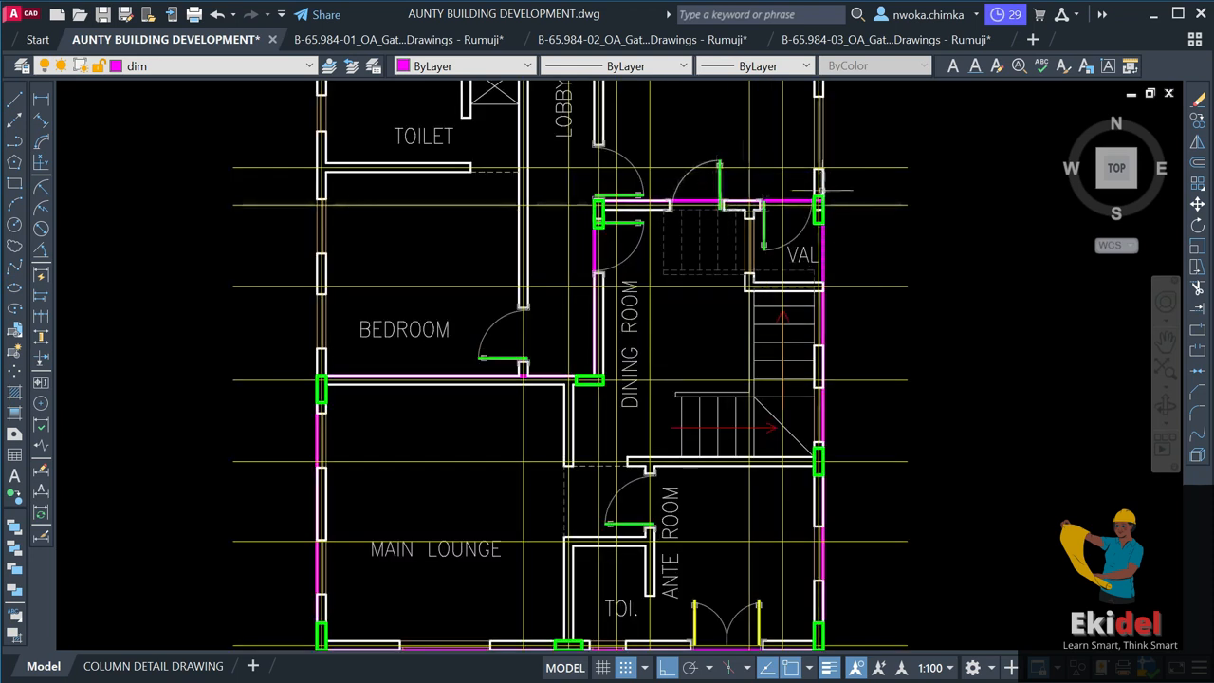
scroll(602, 237, "down", 1)
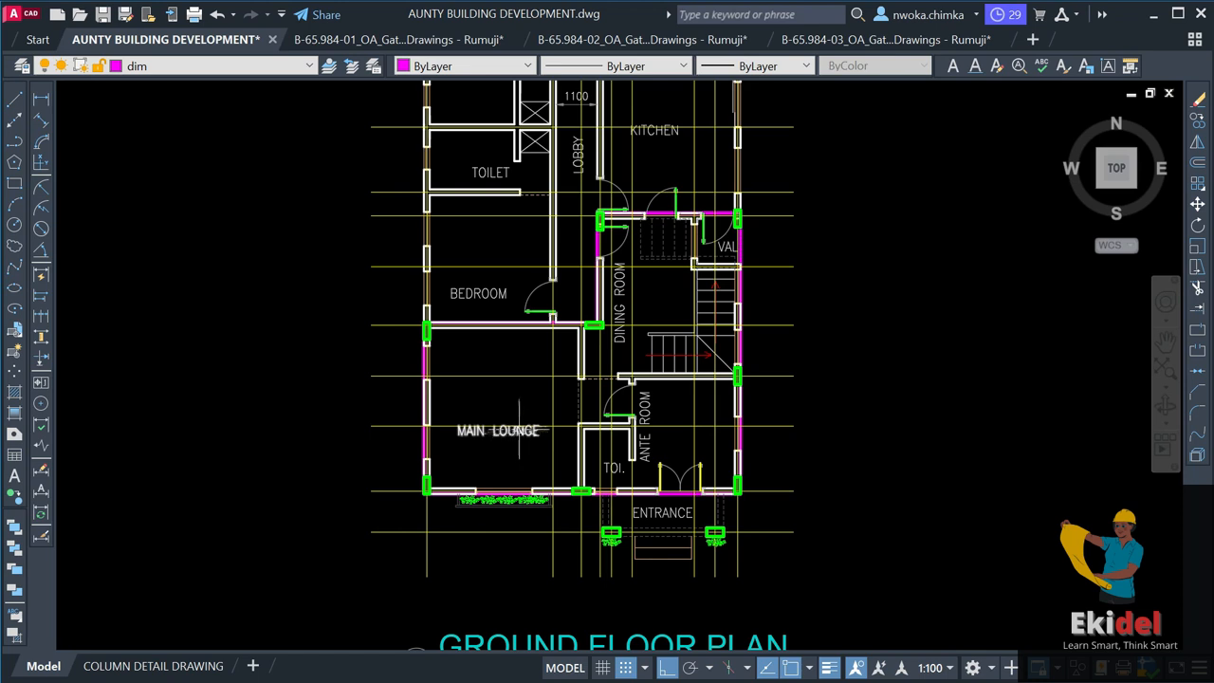
scroll(581, 464, "up", 2)
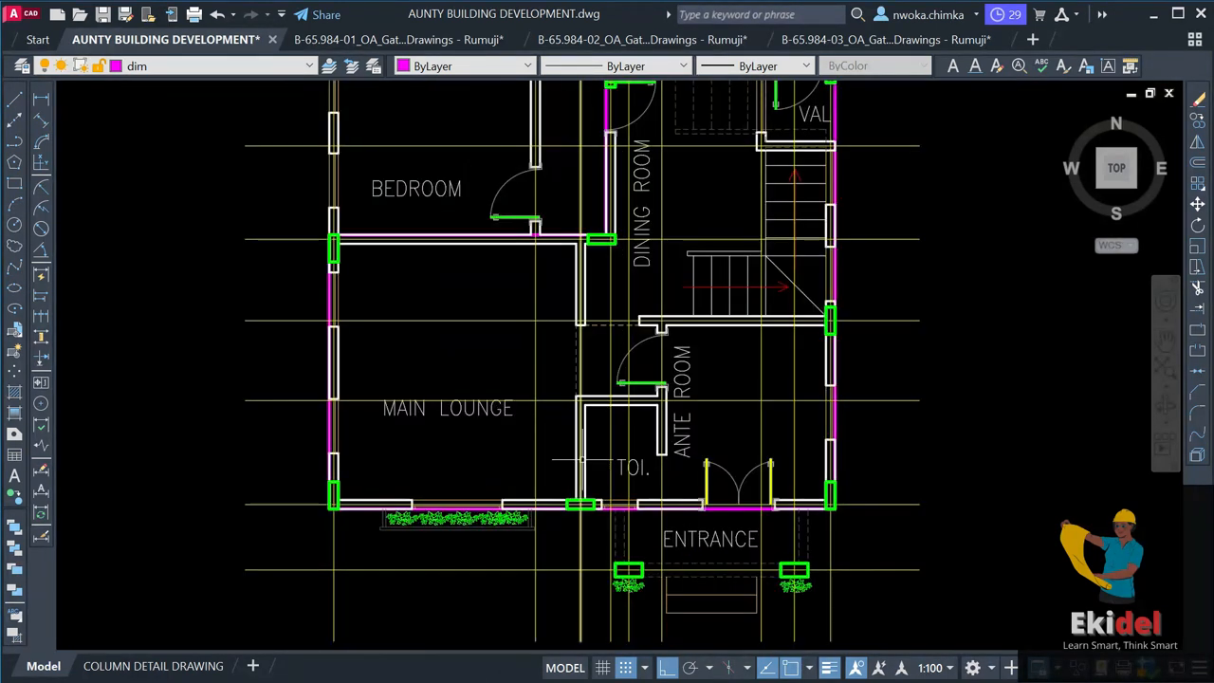
scroll(612, 379, "down", 2)
scroll(620, 321, "up", 2)
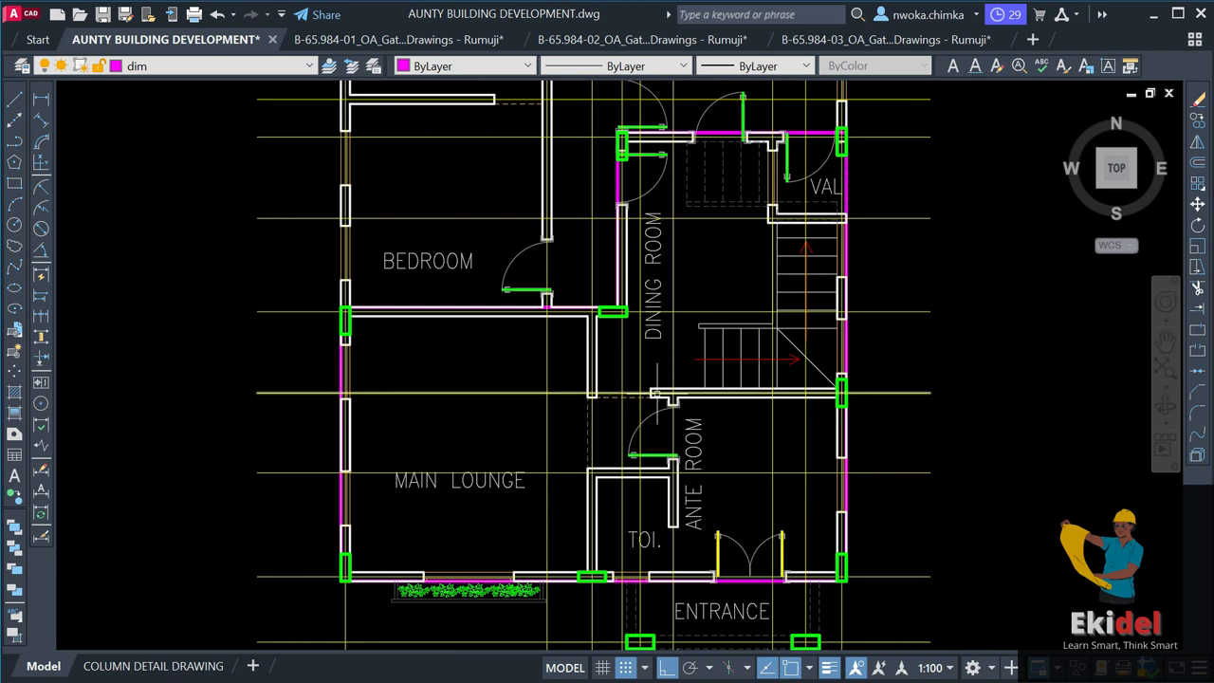
scroll(644, 298, "up", 3)
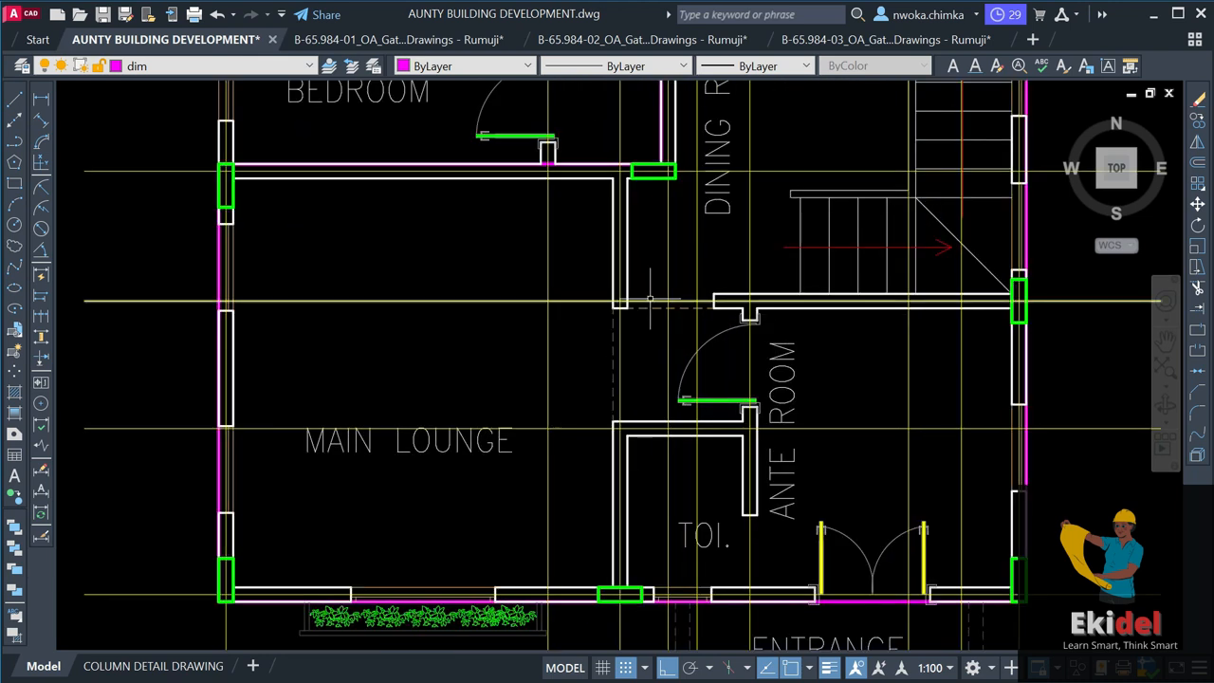
mouse_move(621, 296)
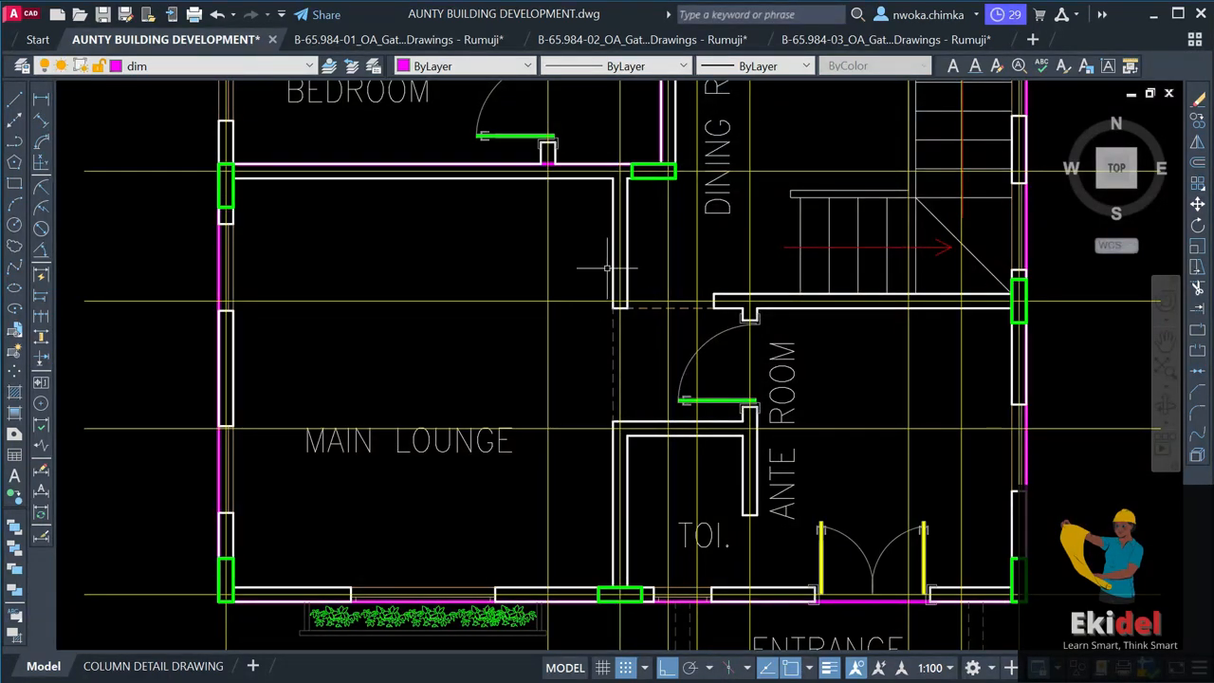
scroll(583, 299, "down", 4)
scroll(560, 286, "up", 4)
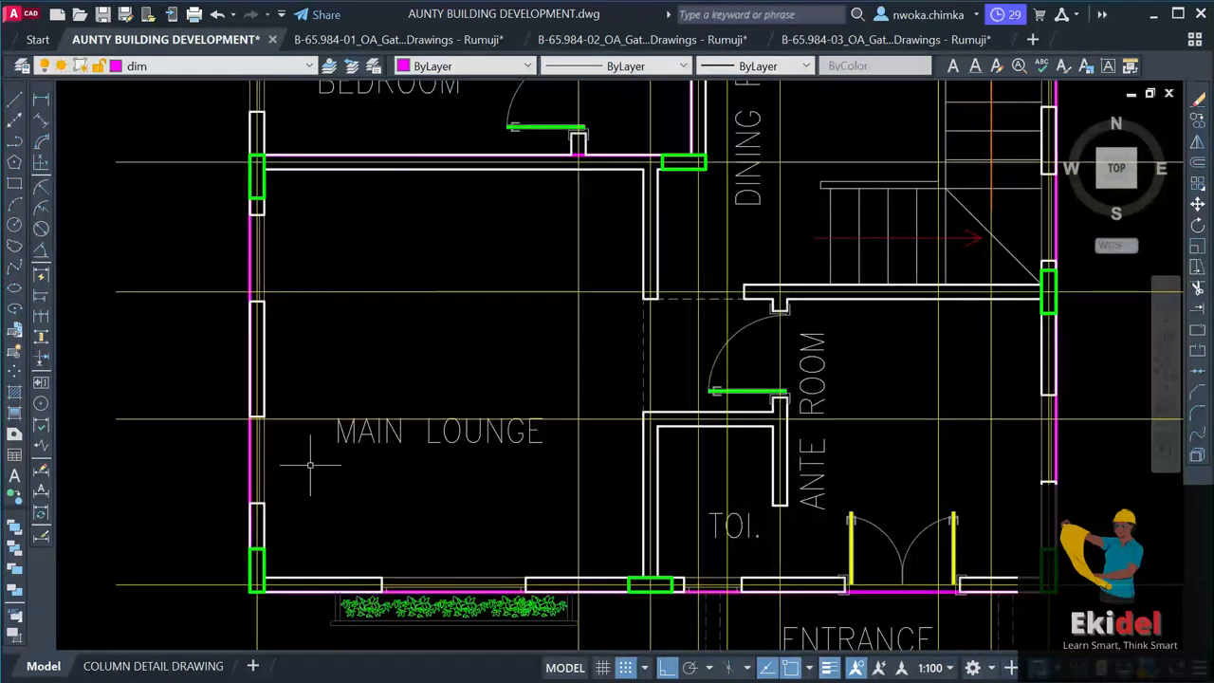
scroll(589, 331, "up", 2)
left_click(623, 222)
scroll(647, 270, "down", 2)
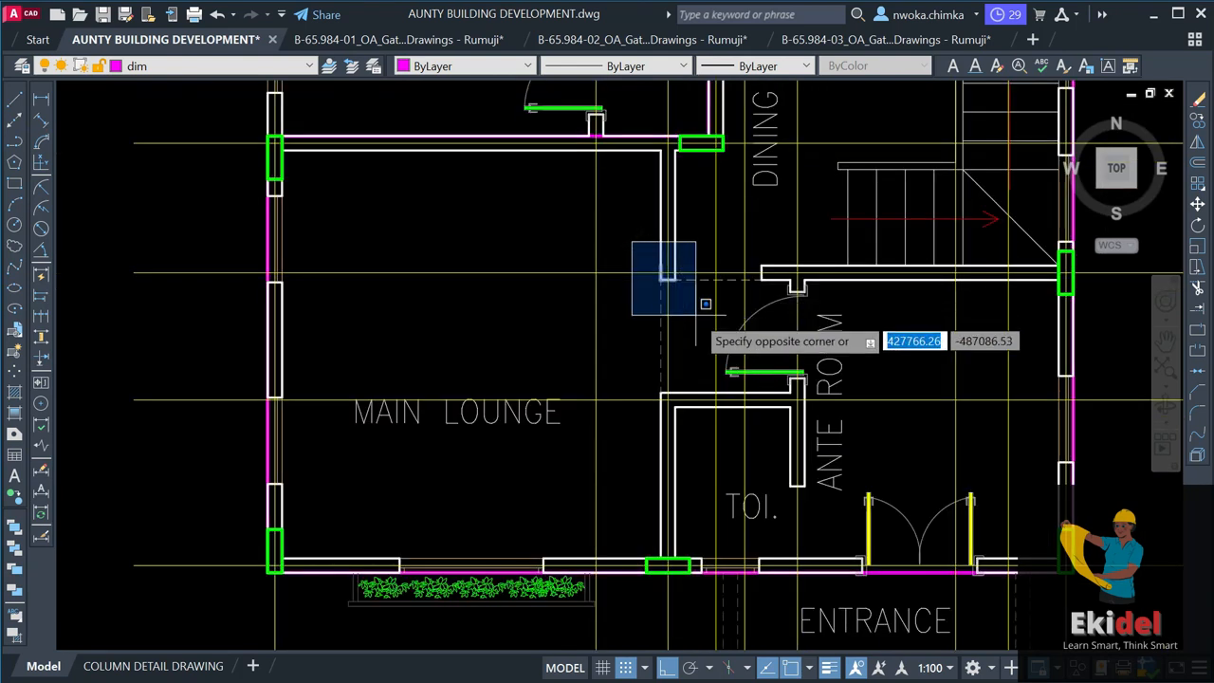
left_click(705, 303)
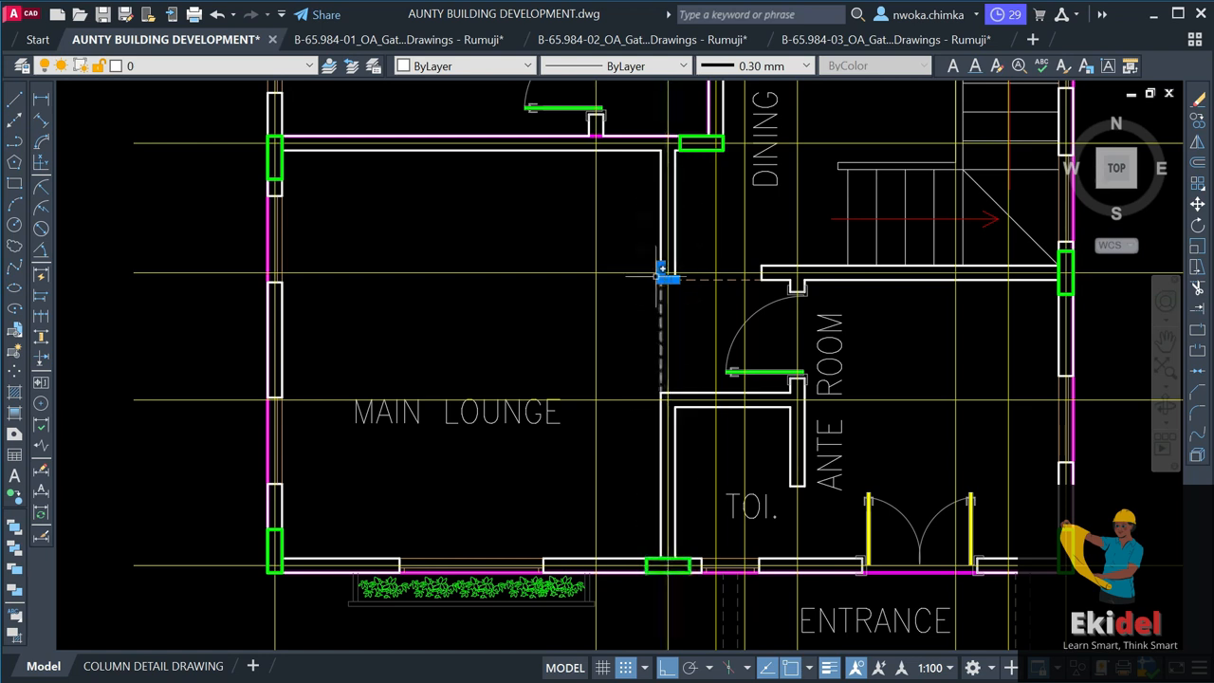
scroll(654, 277, "up", 2)
type("s")
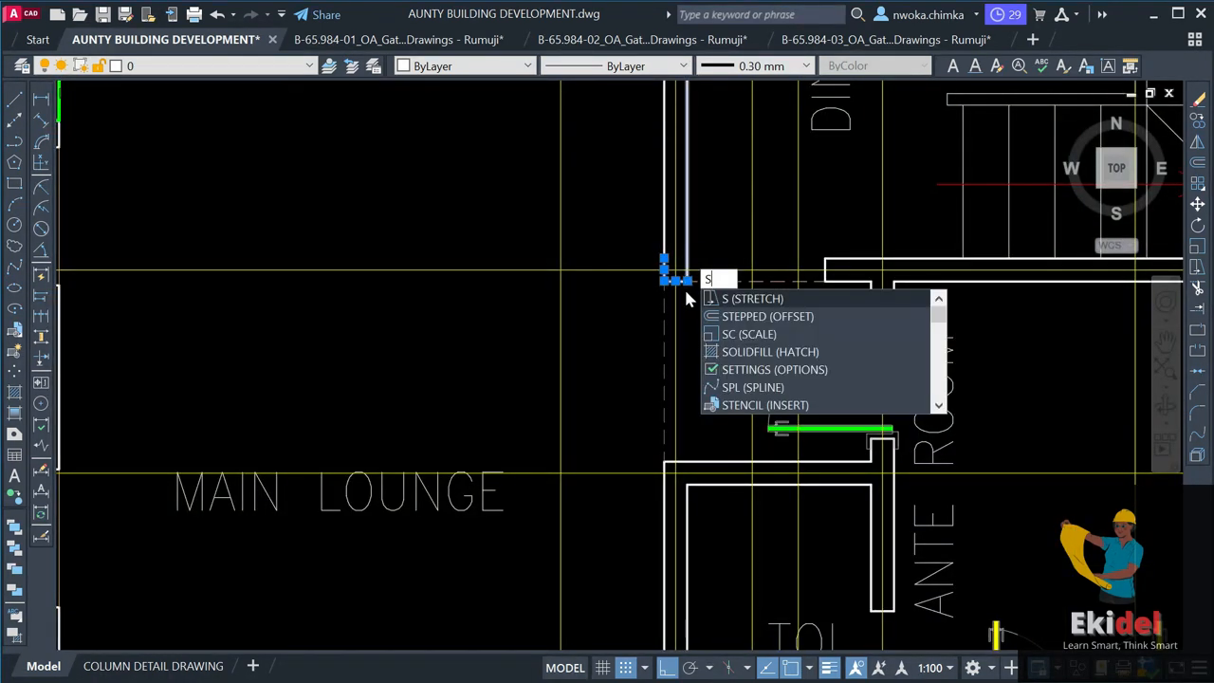
key("Return")
scroll(685, 274, "up", 2)
left_click(686, 272)
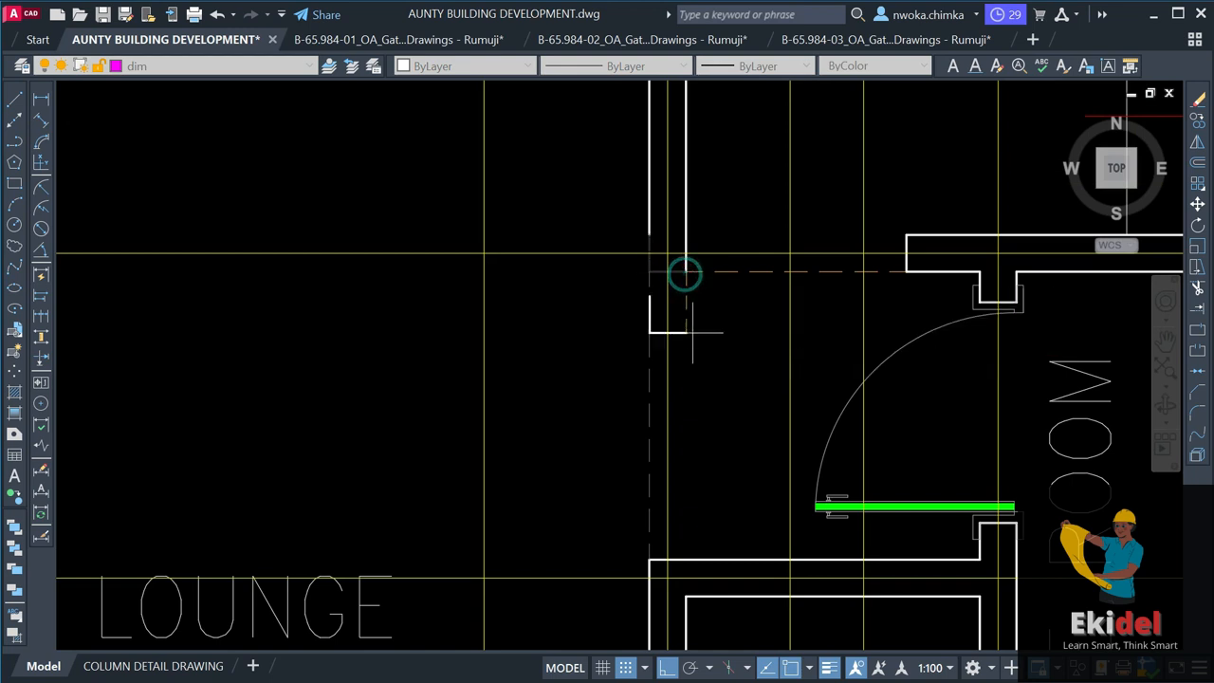
key("Escape")
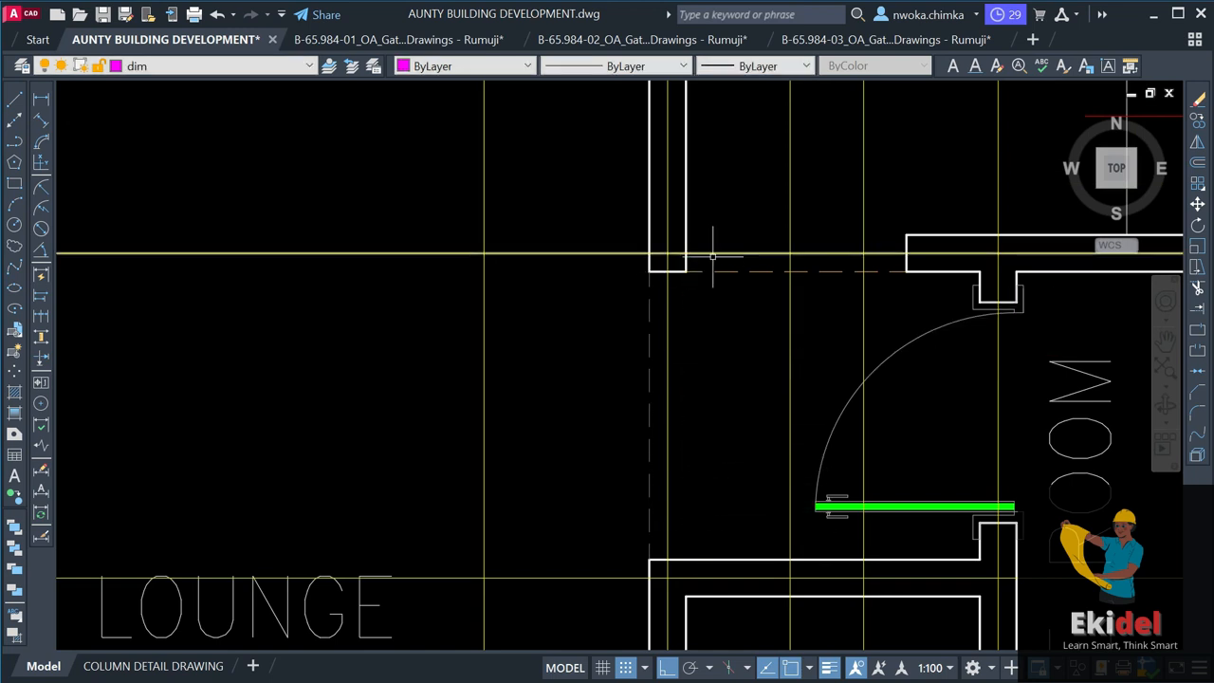
Extend the lines of the main lounge's east wall south across the opening to the toilet's north wall.
left_click(702, 558)
type("EX")
key("Return")
left_click(686, 237)
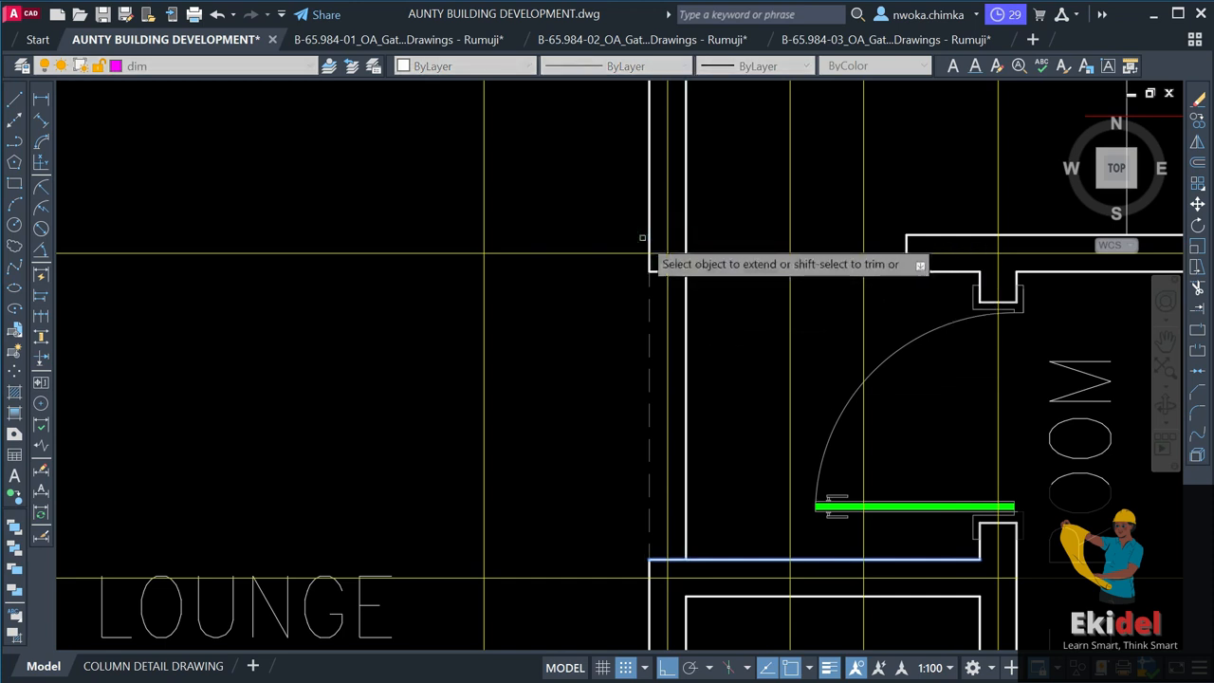
key("Escape")
Delete the old end line and the short leftover segment where the main lounge's east wall used to stop.
left_click(714, 389)
type("D")
key("Return")
key("Escape")
left_click(601, 216)
left_click(734, 301)
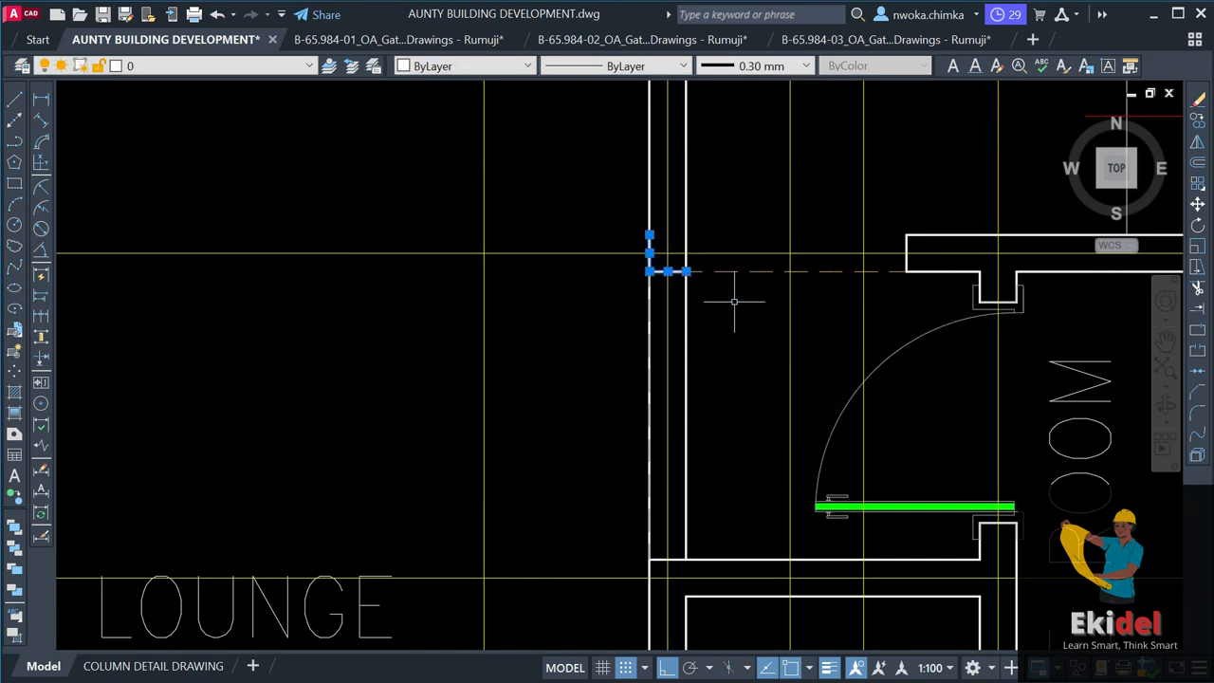
key("Return")
scroll(680, 242, "down", 4)
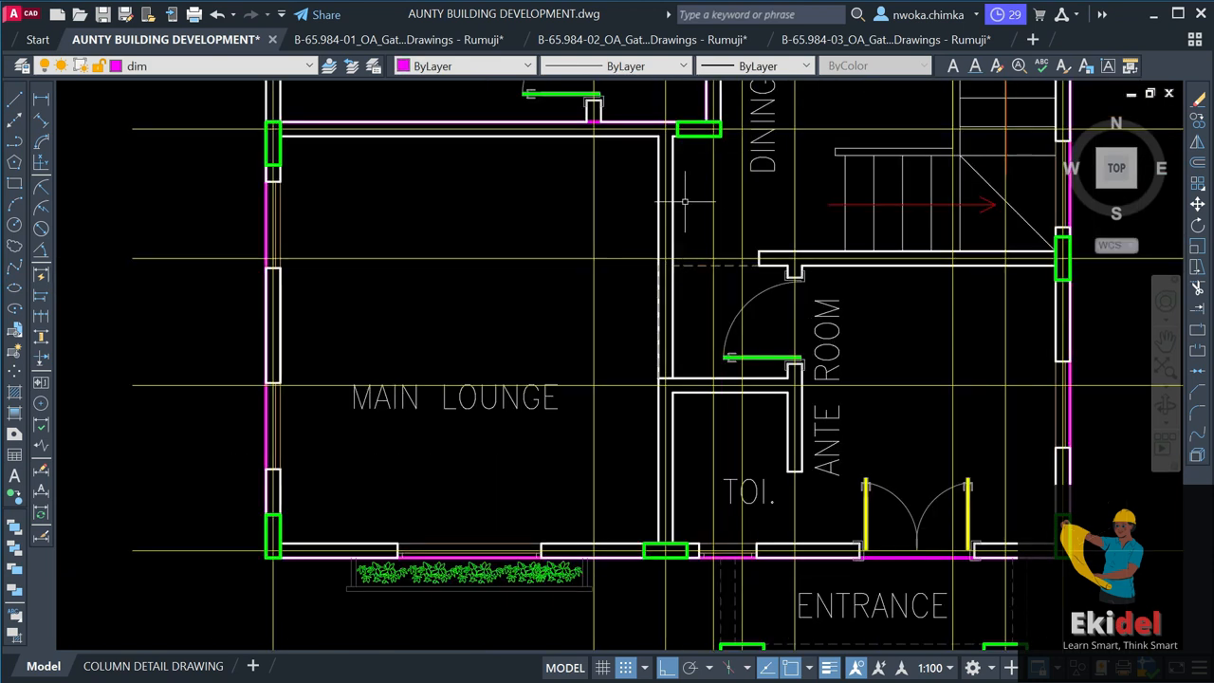
Shorten the outer line of the toilet's north wall so it ends at the east face of the main lounge's wall.
scroll(705, 386, "up", 2)
left_click(608, 352)
left_click(657, 381)
left_click(666, 371)
left_click(666, 376)
scroll(654, 376, "up", 2)
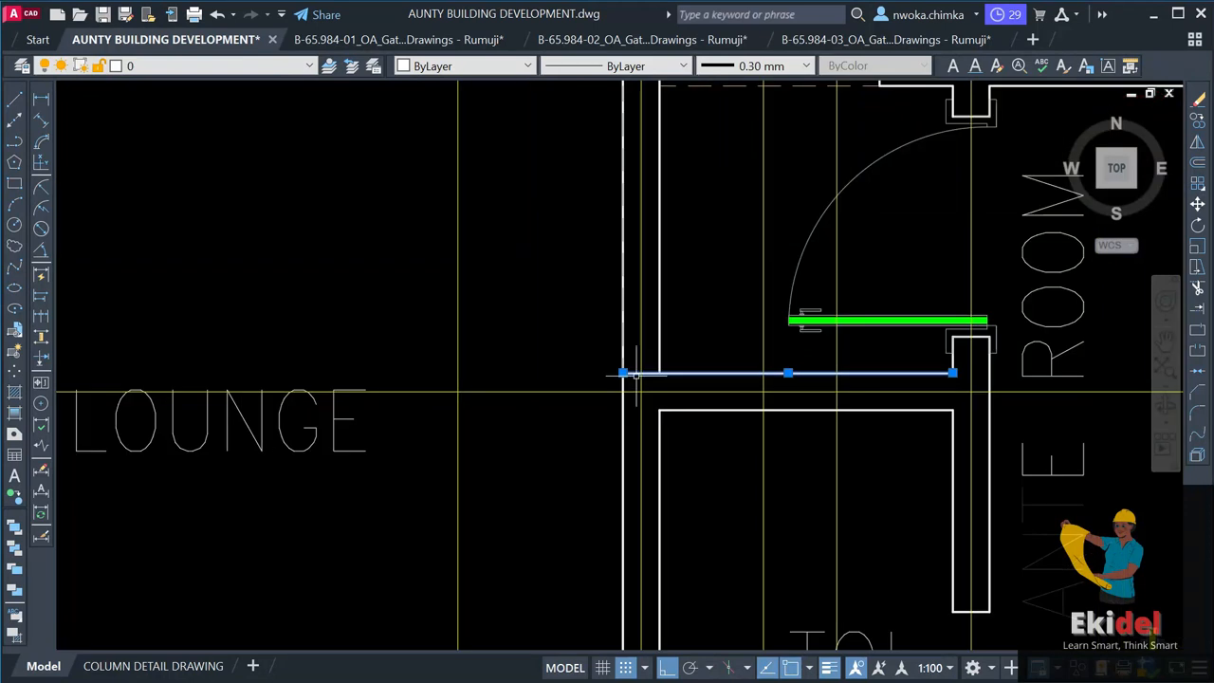
left_click(622, 373)
left_click(665, 374)
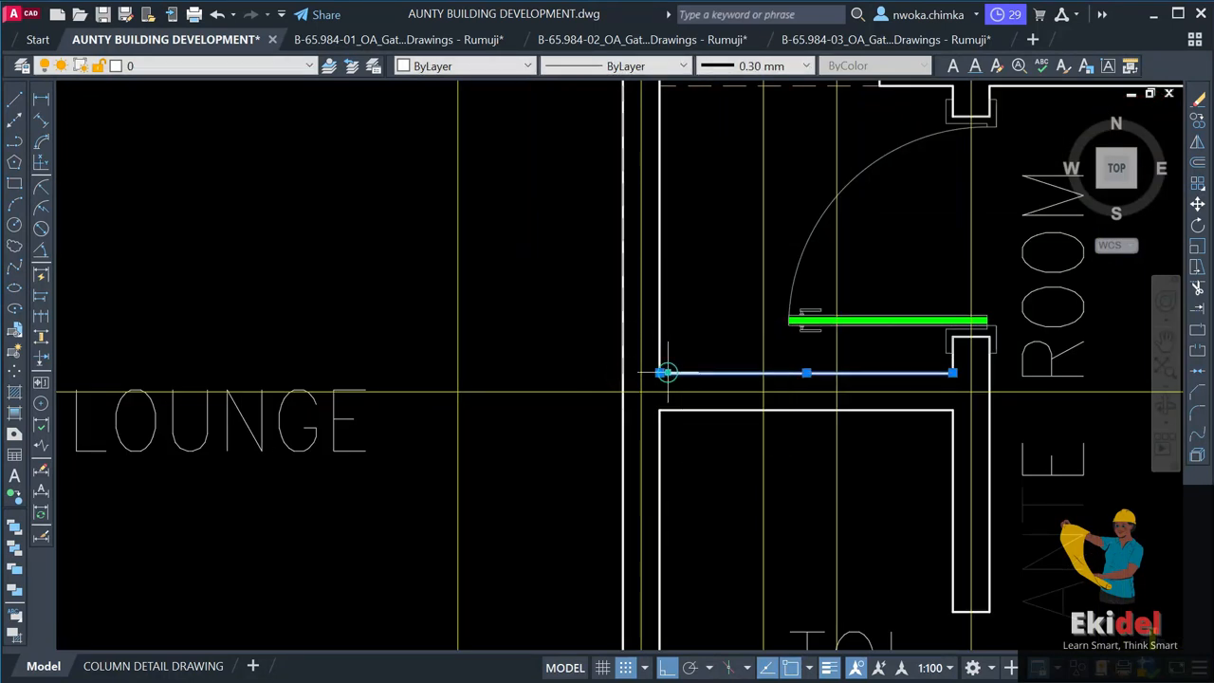
key("Escape")
Lengthen the east face line of the main lounge's wall by 150 mm to meet the toilet's inner northwest corner.
left_click(660, 355)
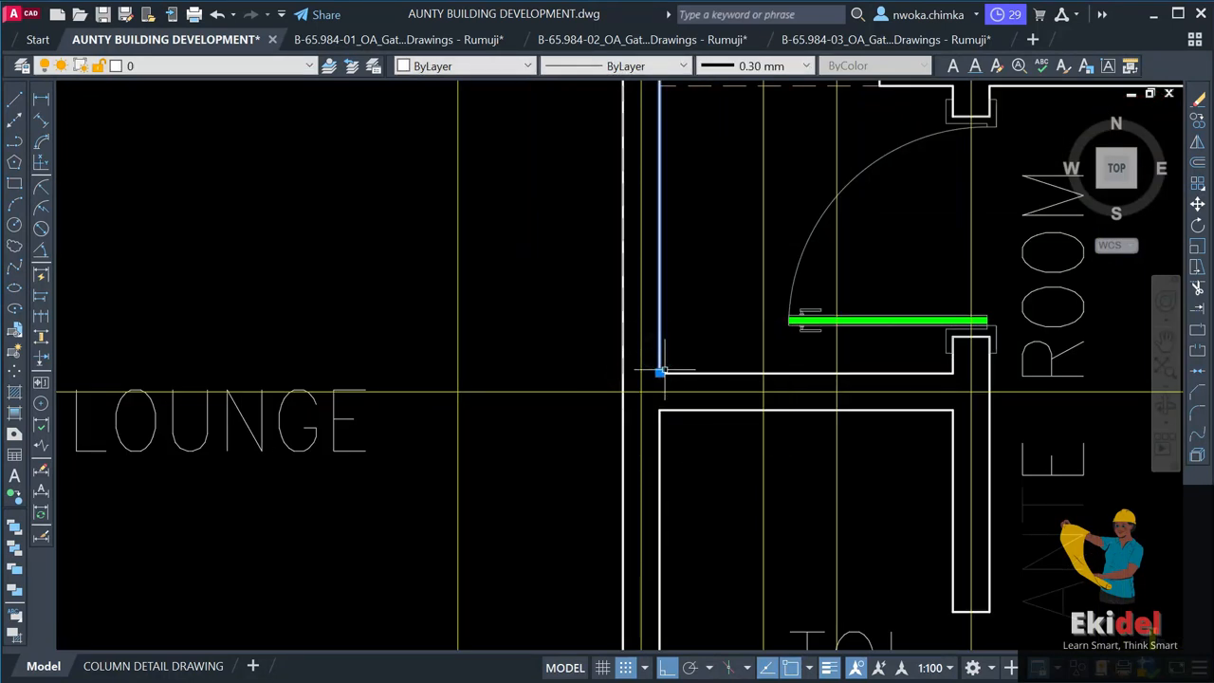
left_click(659, 373)
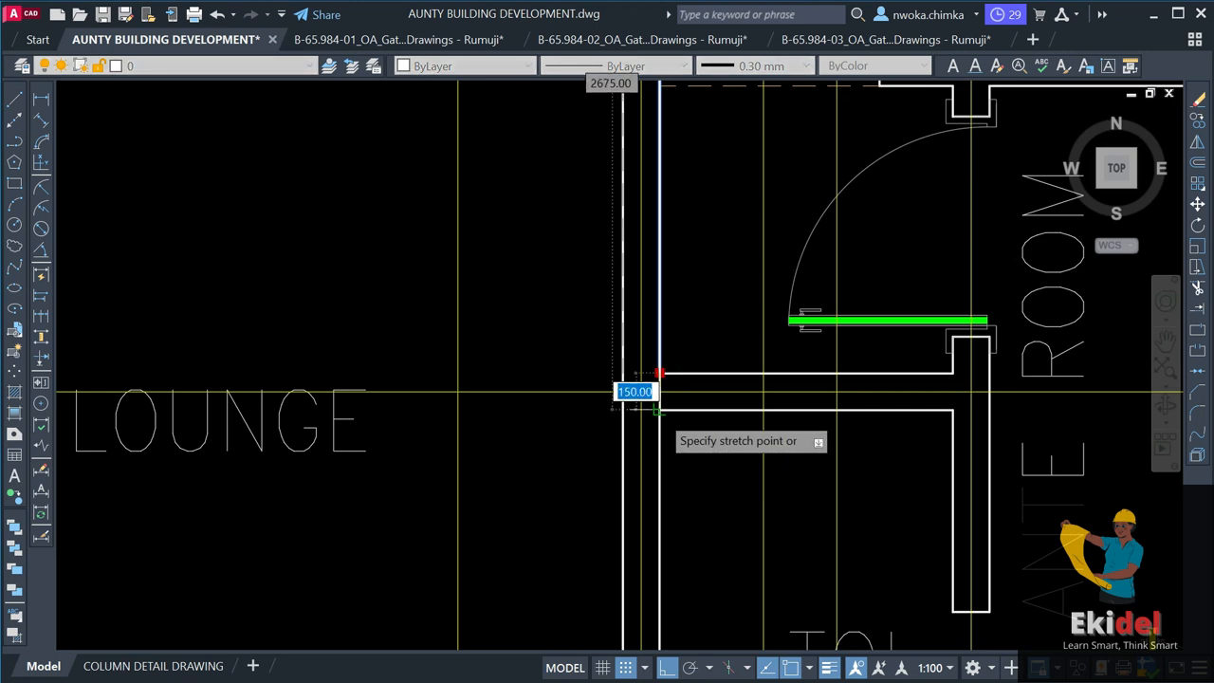
left_click(658, 410)
scroll(690, 346, "down", 4)
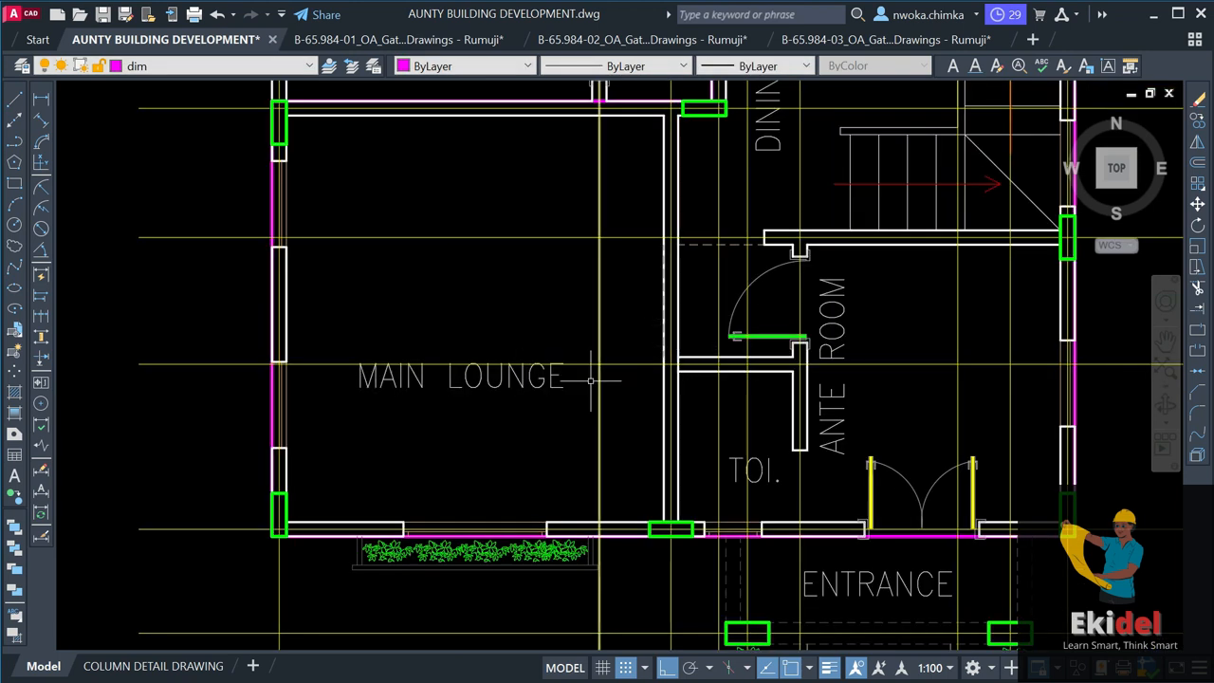
Move the MAIN LOUNGE label north within the room.
scroll(553, 380, "down", 2)
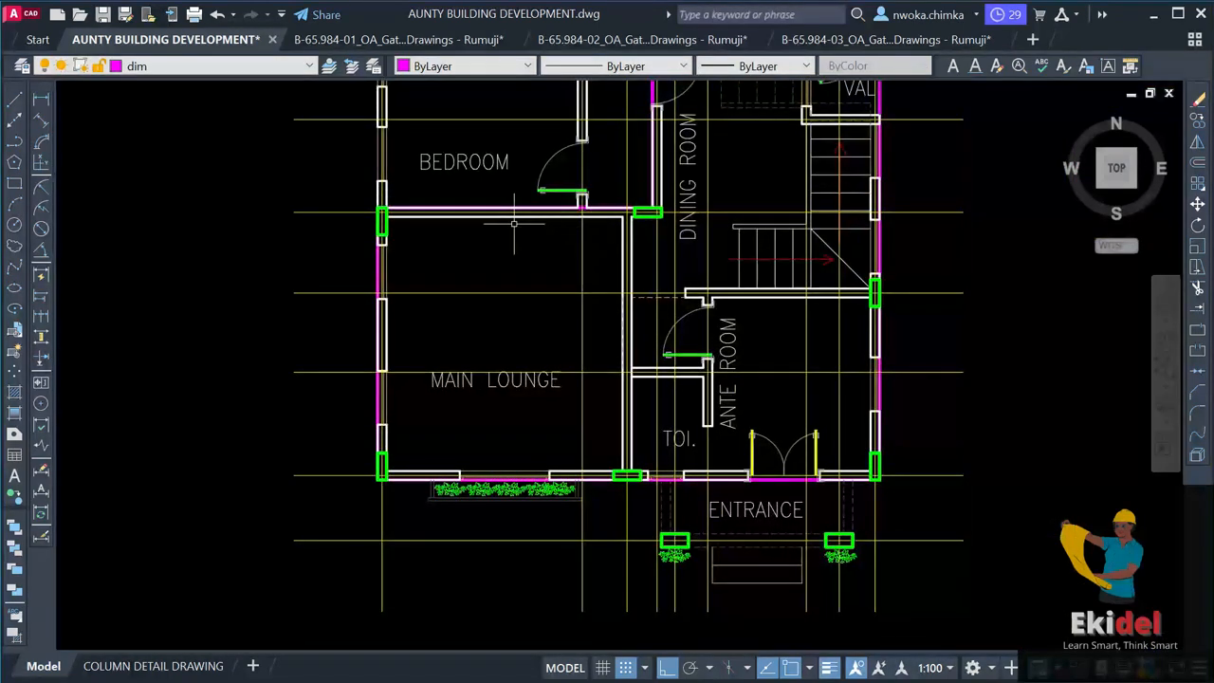
scroll(527, 369, "up", 2)
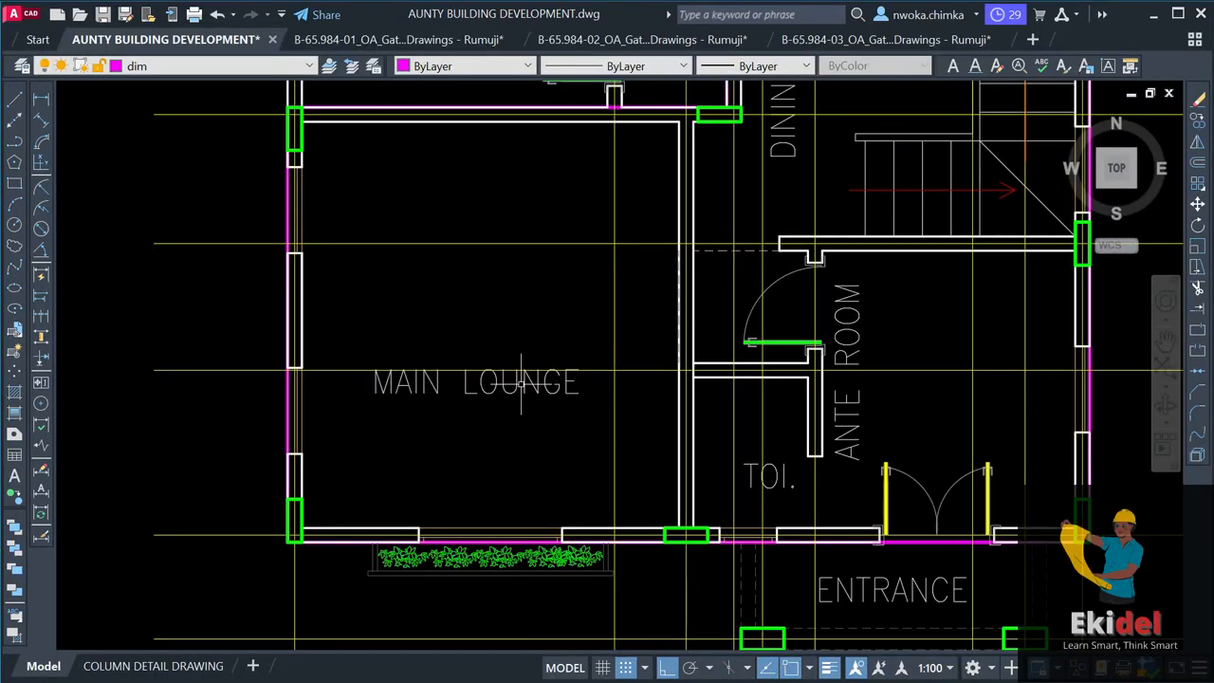
left_click(498, 393)
left_click(512, 433)
left_click(514, 364)
left_click(514, 328)
key("Escape")
Replace the MAIN LOUNGE label's text with P1.
left_click(514, 328)
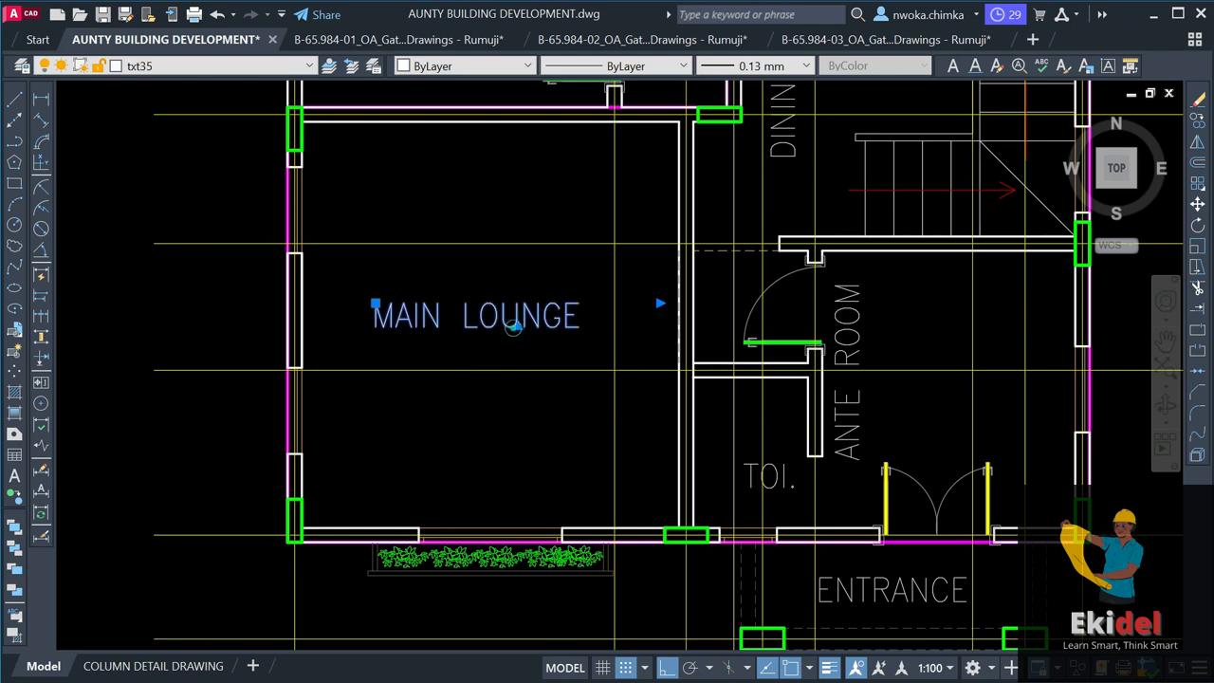
double_click(520, 321)
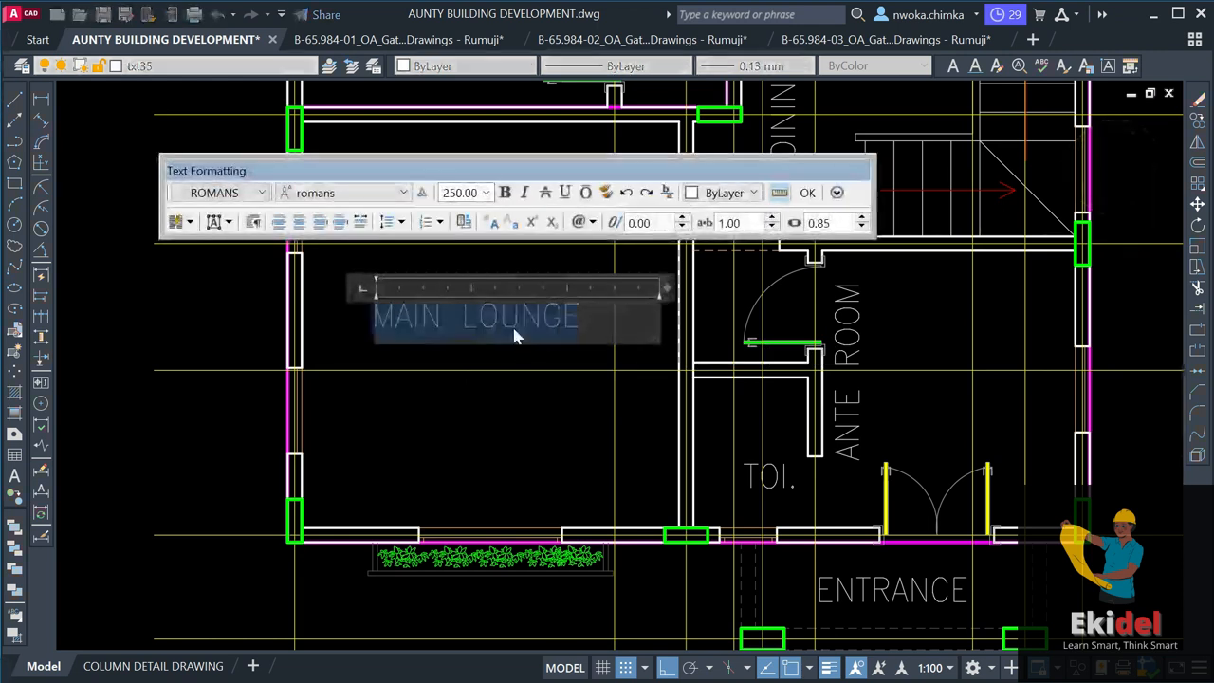
type("P1")
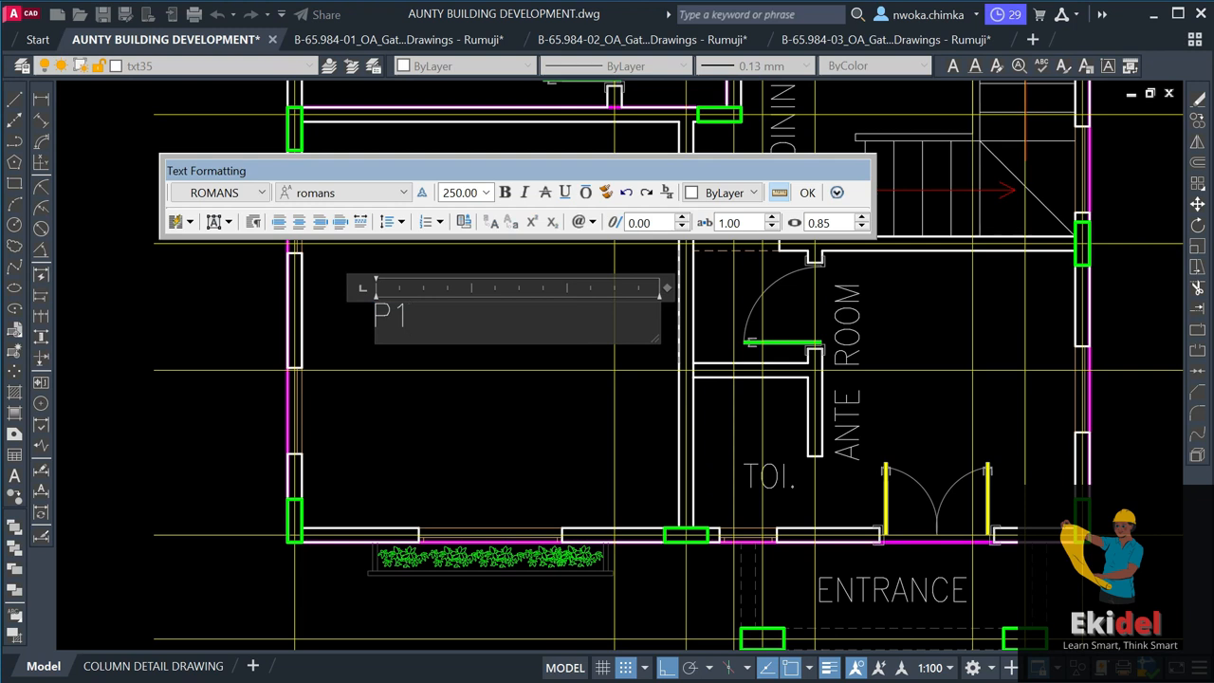
left_click(503, 446)
Move the P1 label east, closer to the middle of the room.
left_click(393, 316)
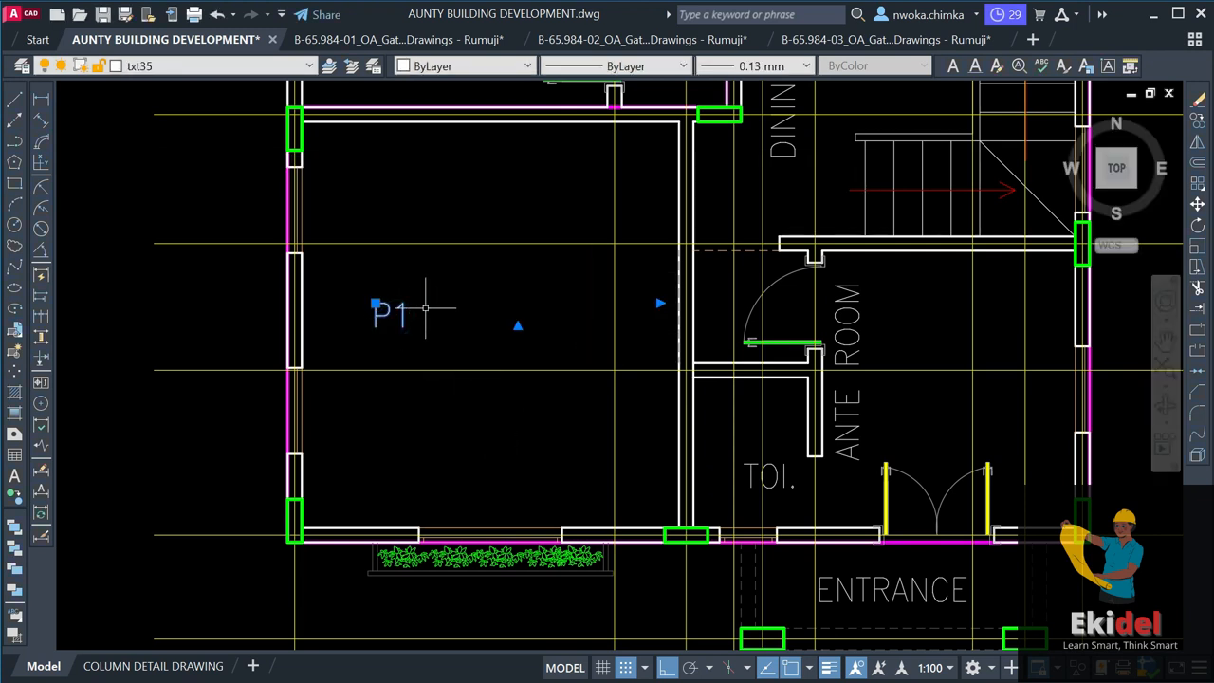
key("m")
key("space")
left_click(426, 309)
left_click(496, 319)
scroll(580, 340, "down", 2)
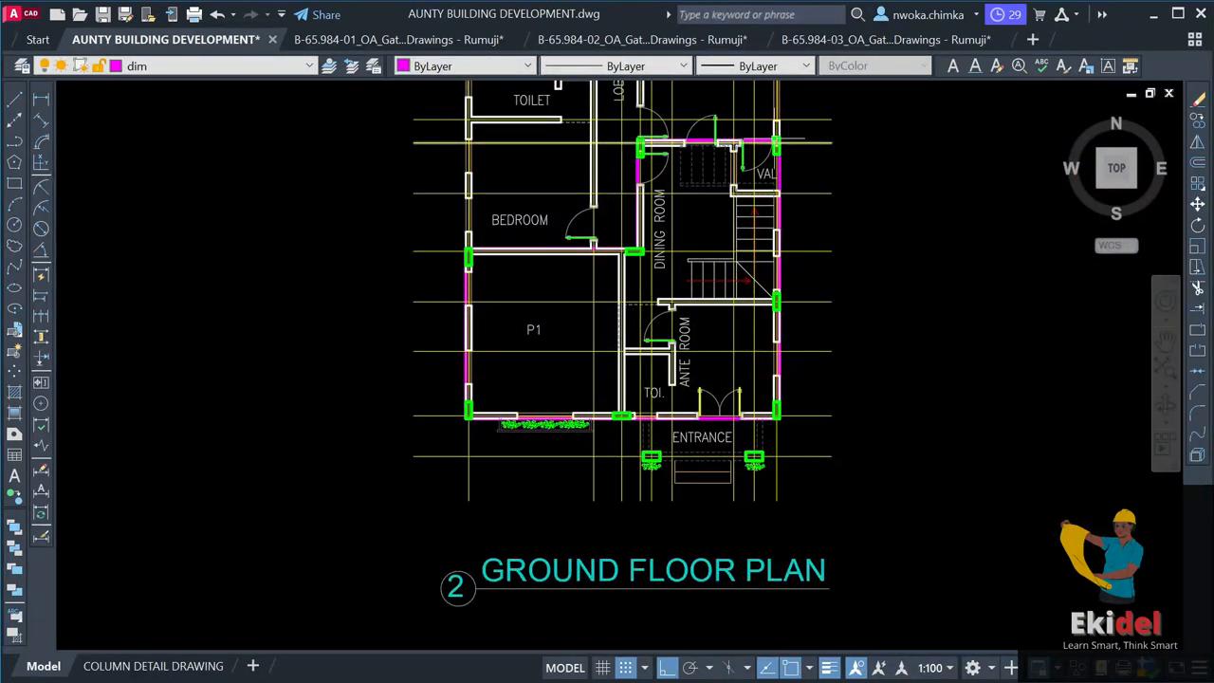
Examine the magenta outline around the ground floor plan's southern rooms and the exterior wall corners north of it.
scroll(752, 142, "up", 2)
left_click(666, 140)
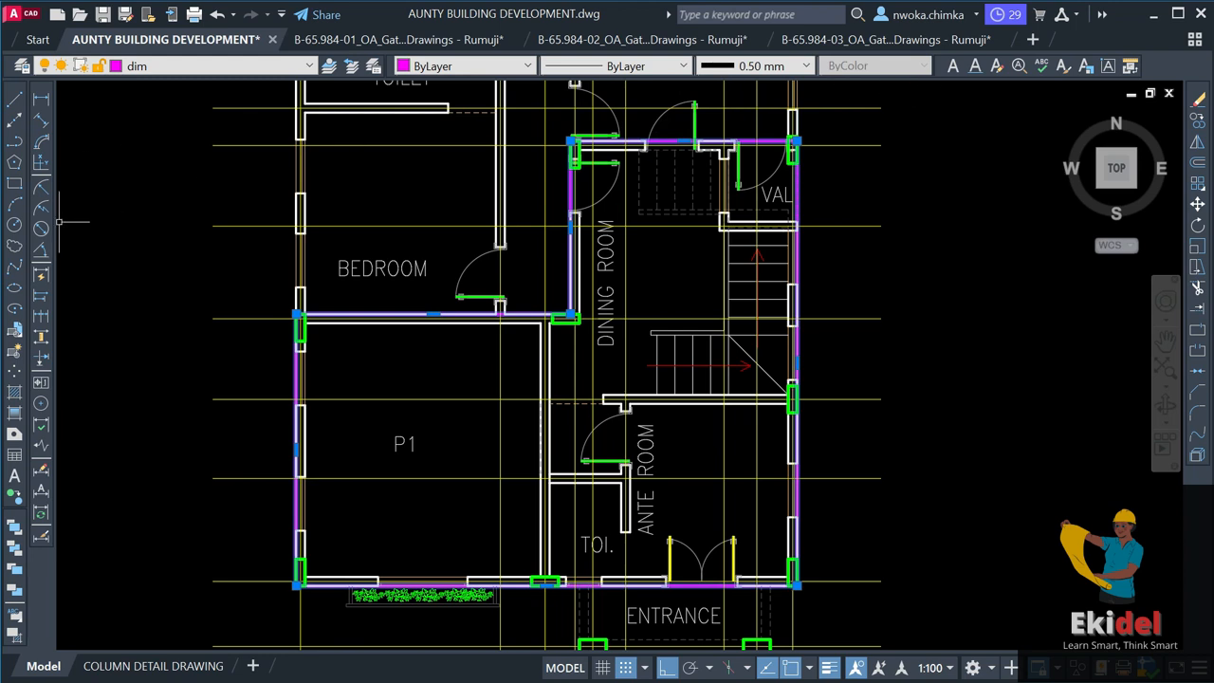
key("Escape")
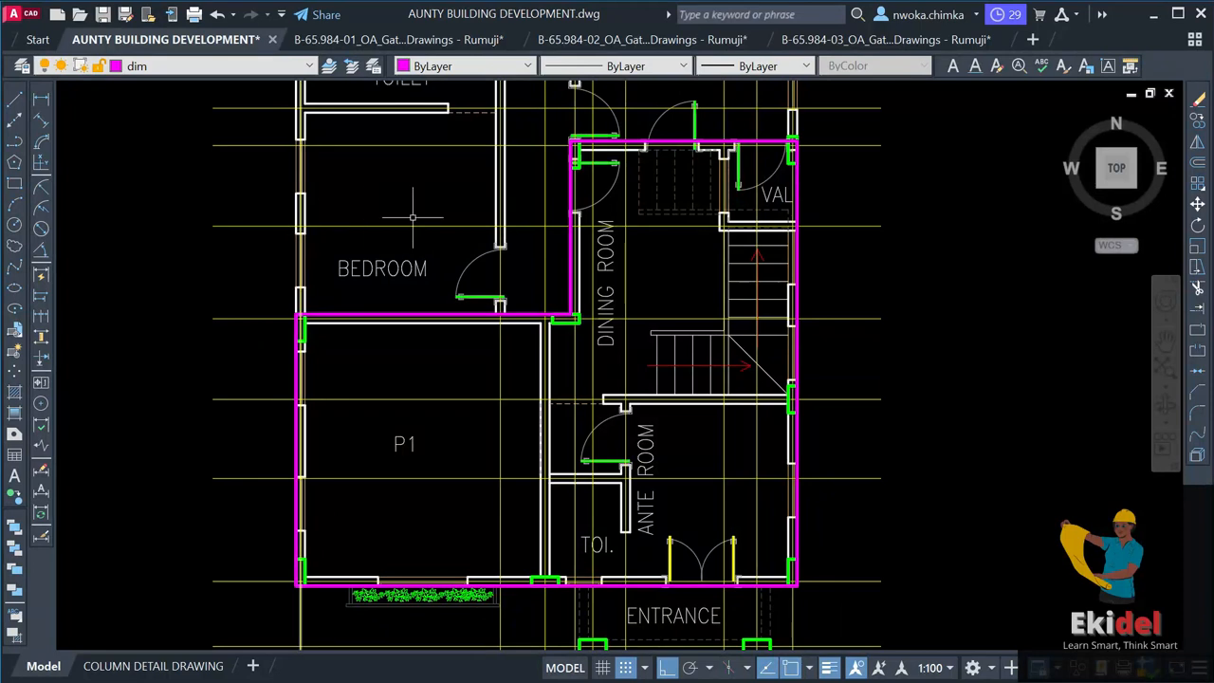
scroll(532, 421, "down", 4)
middle_click_drag(533, 142, 541, 202)
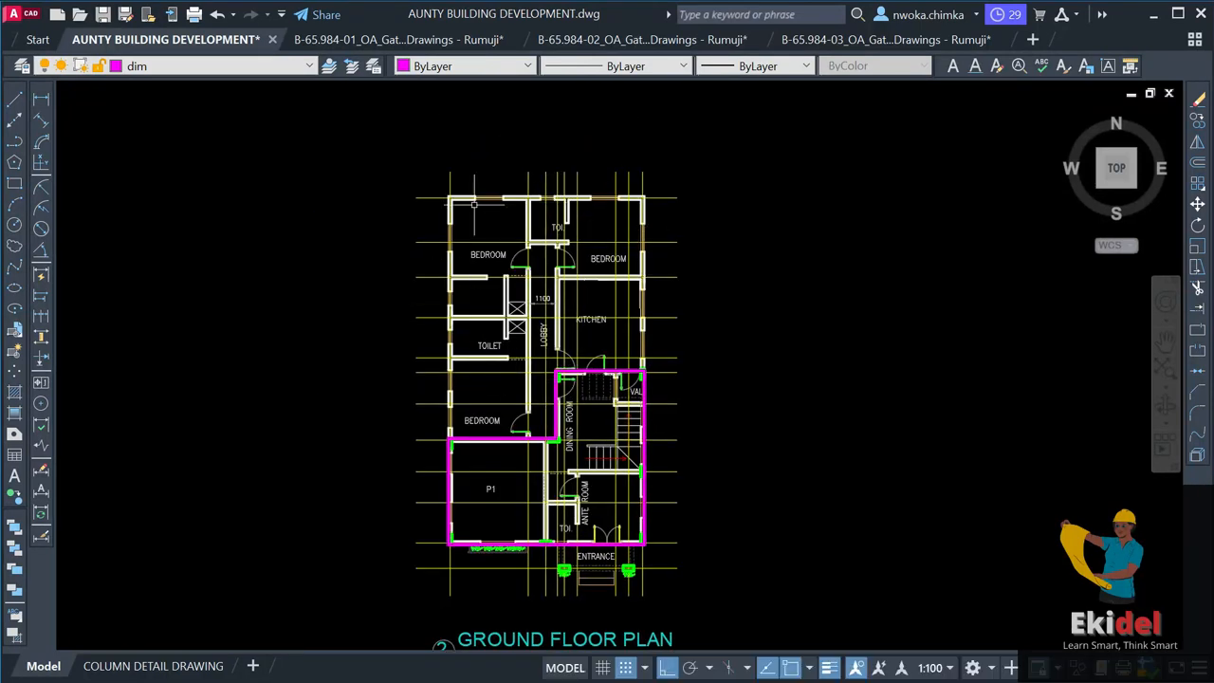
scroll(448, 199, "up", 4)
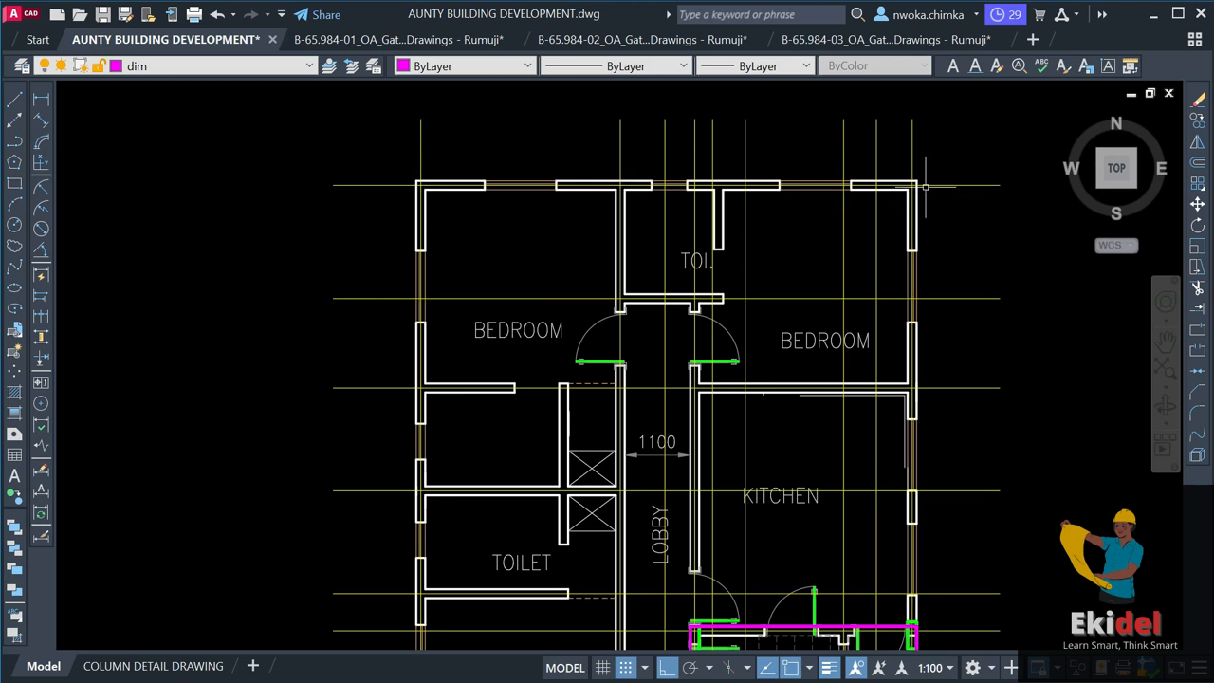
scroll(424, 186, "up", 2)
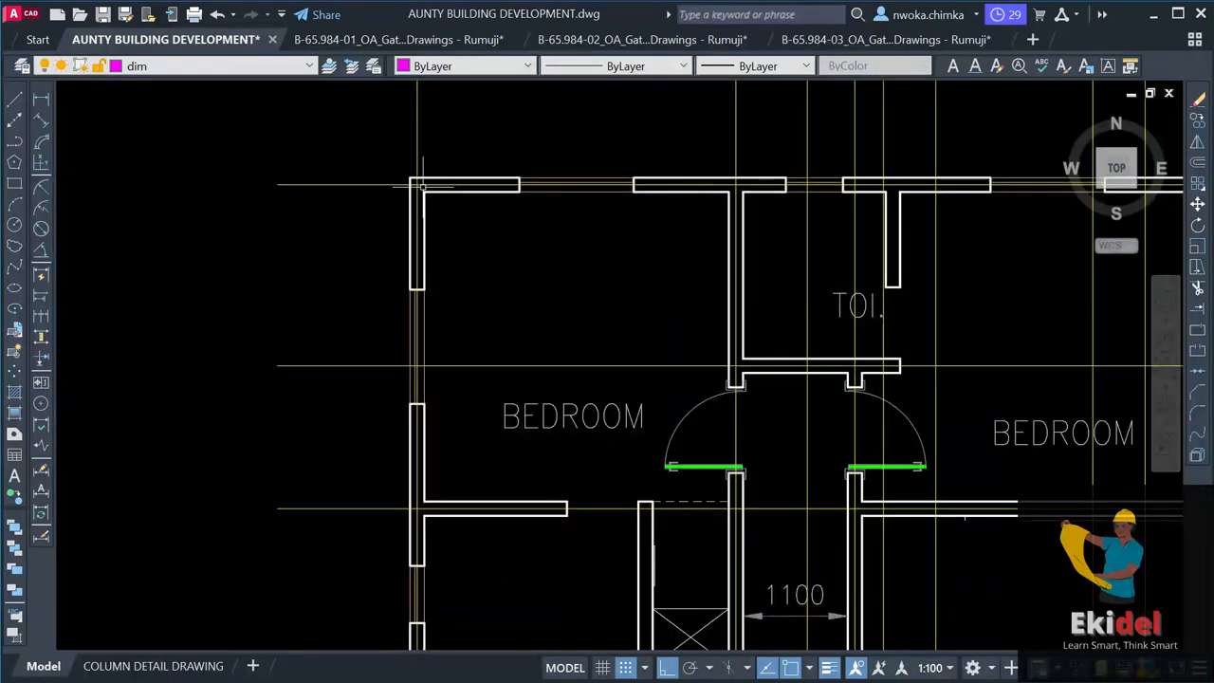
scroll(422, 187, "down", 8)
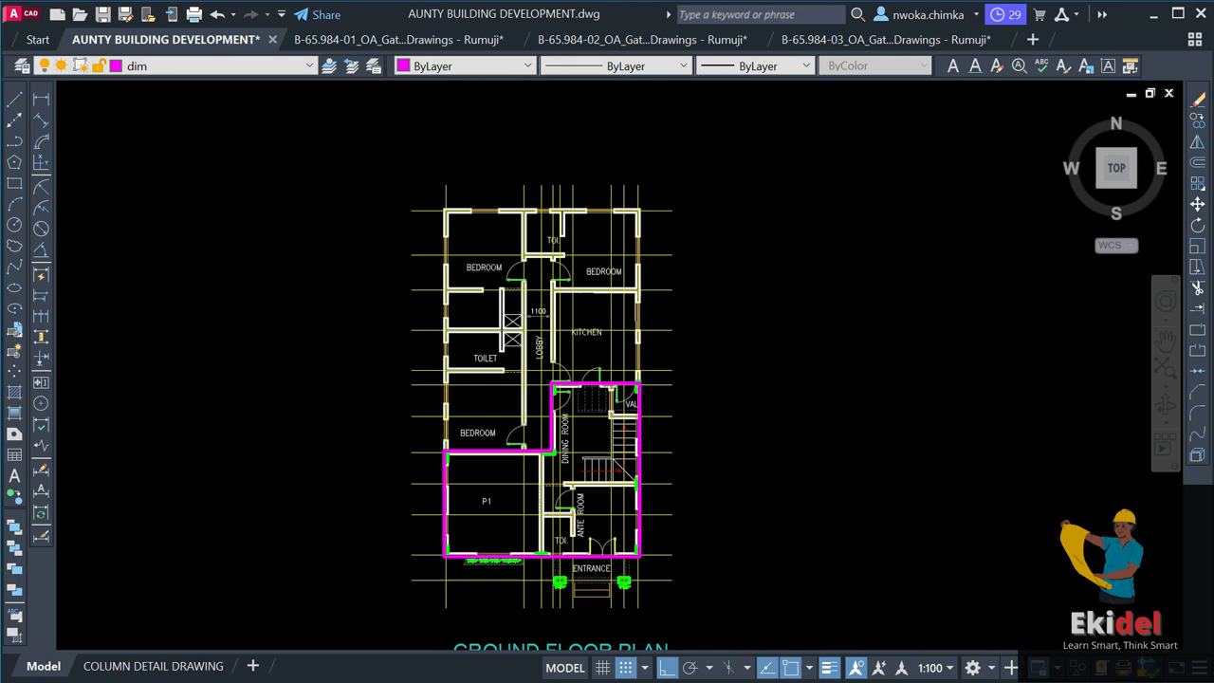
Examine the right and left elevation sheets, focusing on the roof and walls of the single-storey wing.
middle_click_drag(623, 196, 631, 637)
scroll(696, 369, "down", 3)
middle_click_drag(758, 349, 767, 585)
middle_click_drag(755, 409, 762, 456)
scroll(836, 243, "up", 15)
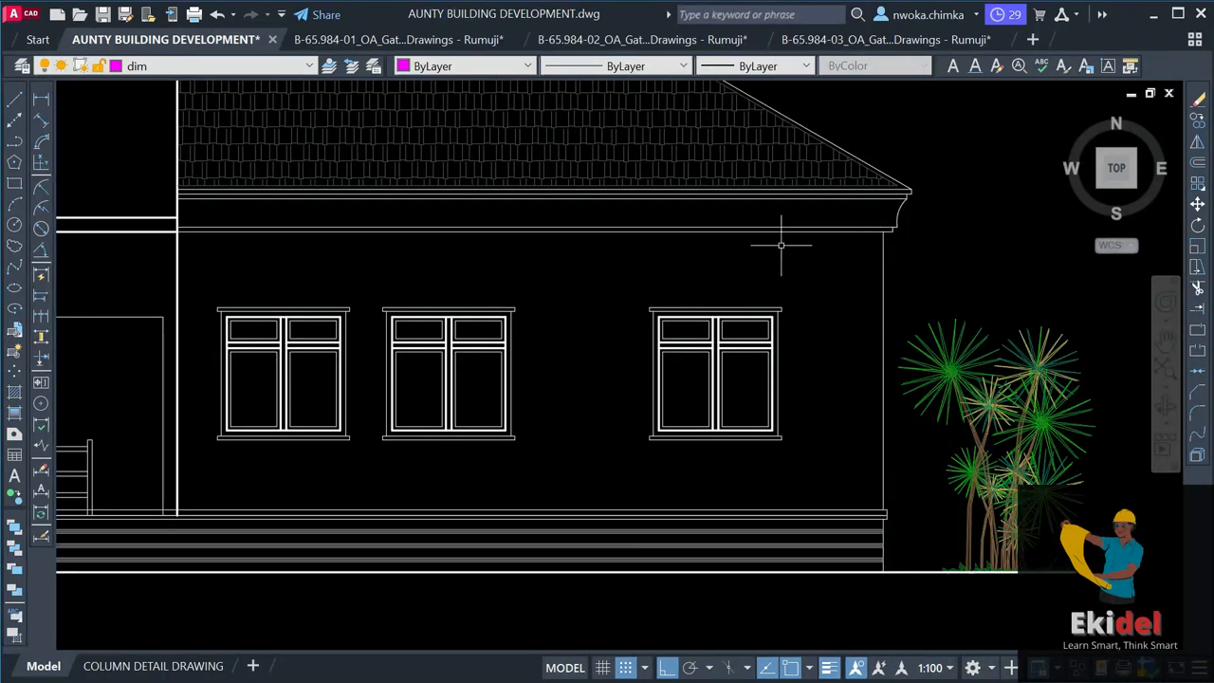
scroll(683, 266, "down", 6)
scroll(848, 256, "up", 2)
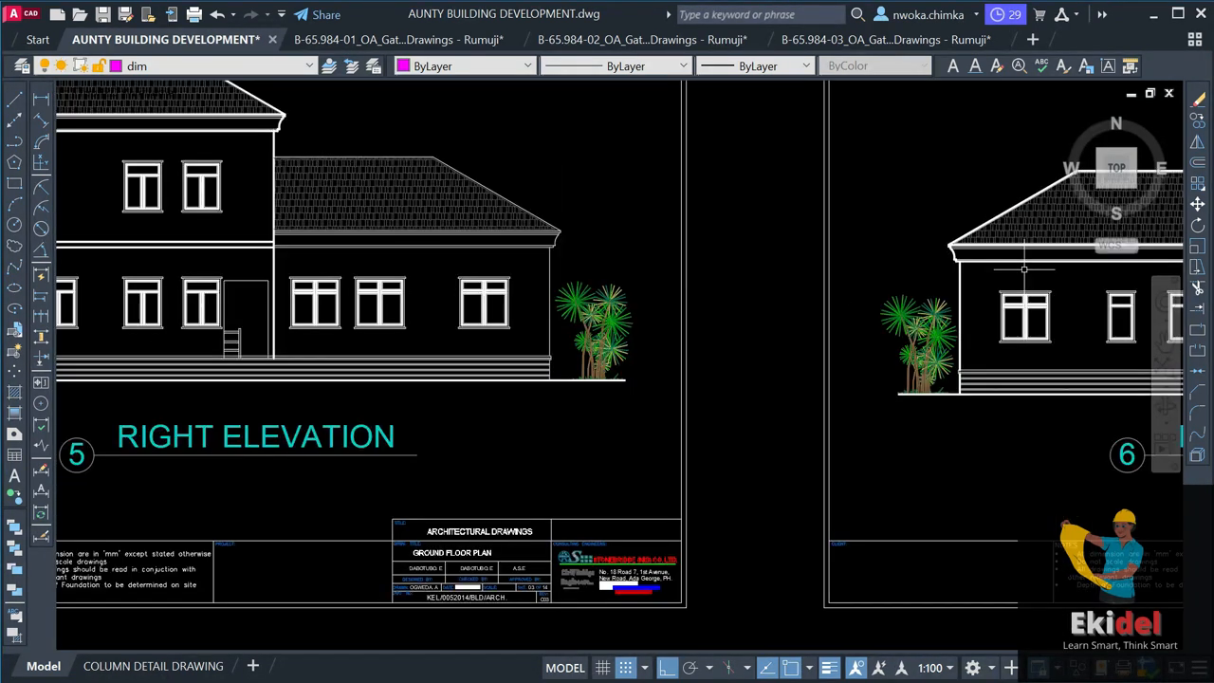
scroll(848, 256, "down", 1)
scroll(878, 227, "down", 1)
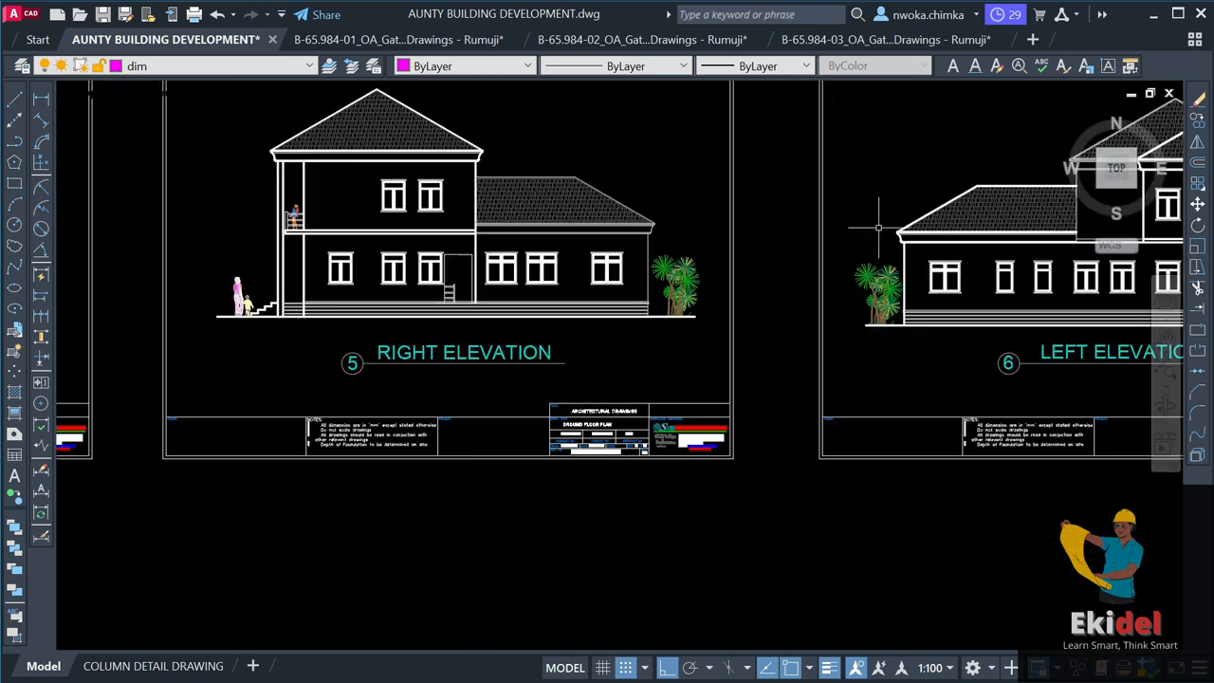
scroll(904, 229, "down", 3)
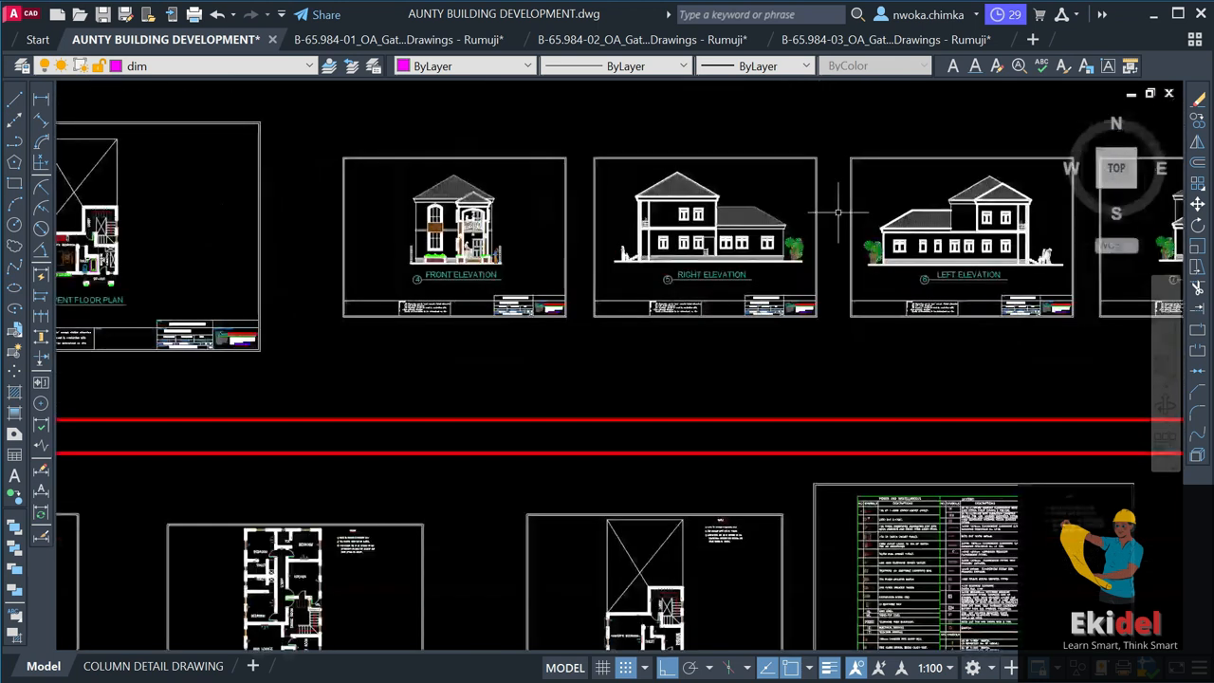
scroll(939, 226, "up", 2)
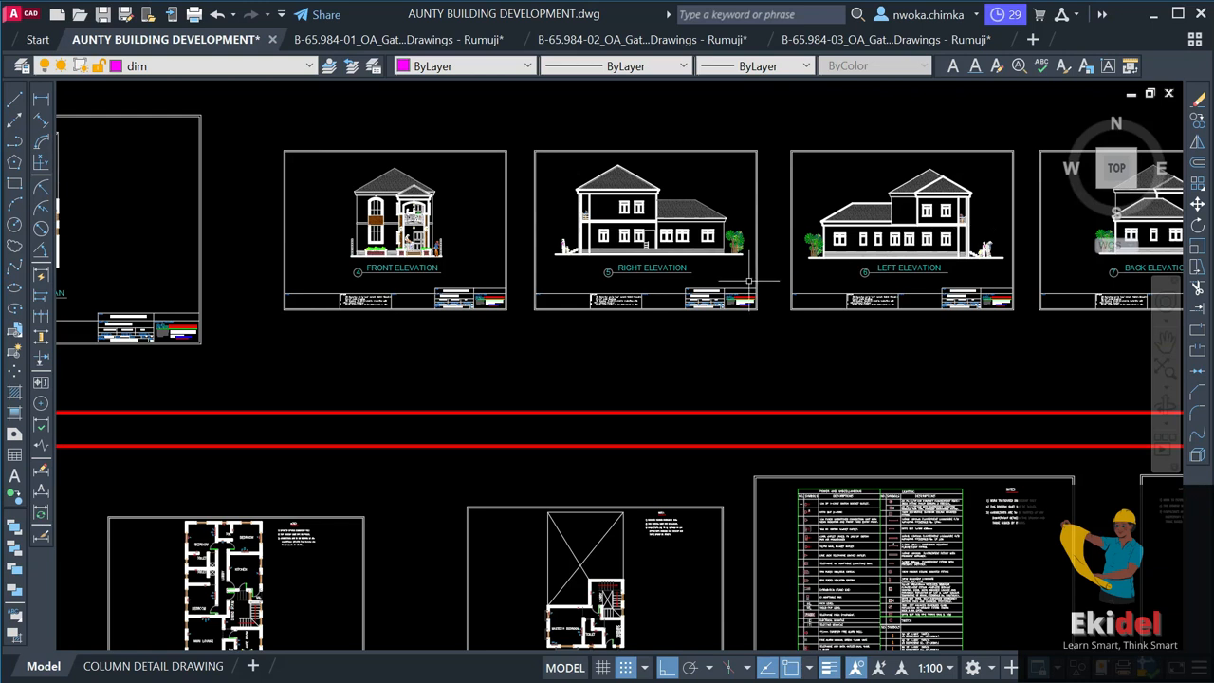
scroll(750, 281, "down", 5)
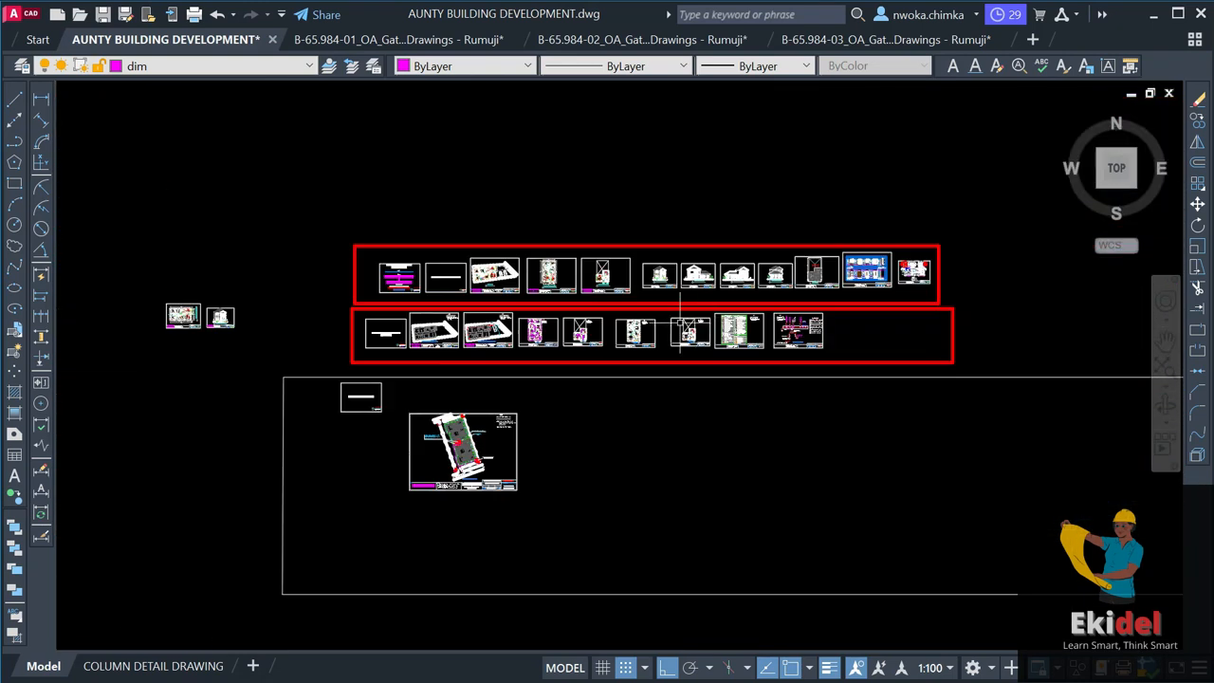
Compare the ground floor and pent floor plans with the single-storey end of the left elevation.
scroll(563, 385, "down", 3)
middle_click_drag(569, 466, 606, 272)
scroll(559, 425, "up", 5)
scroll(559, 426, "up", 3)
scroll(514, 394, "up", 6)
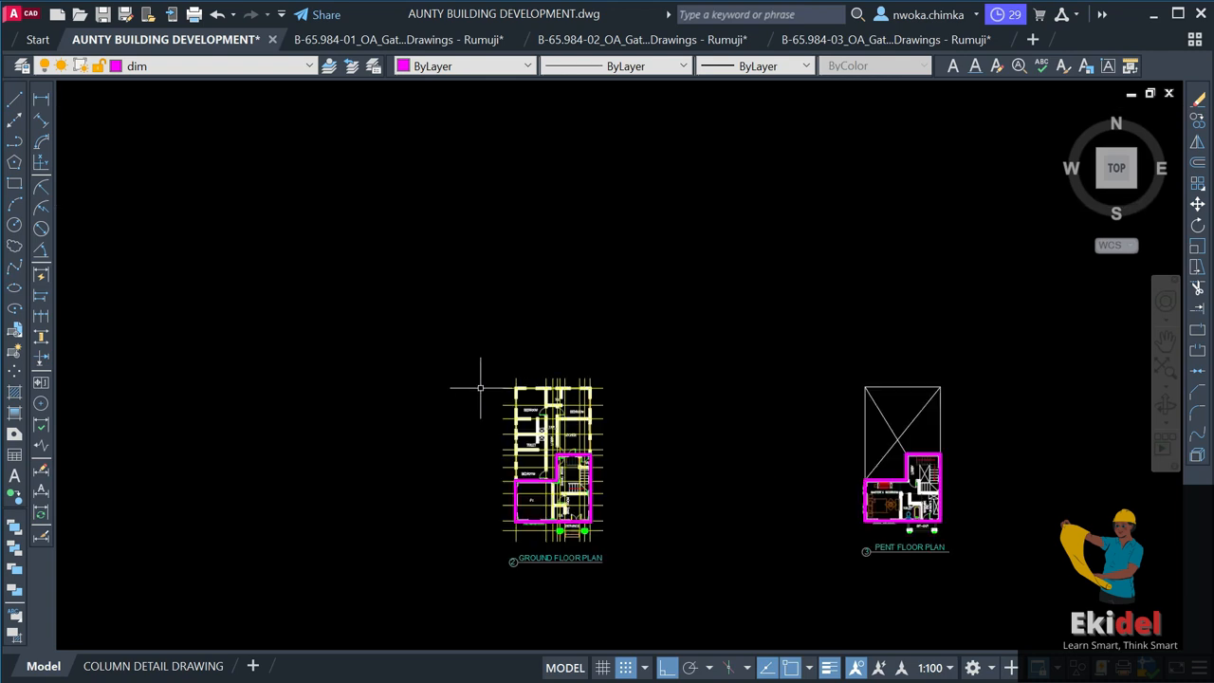
scroll(532, 395, "down", 10)
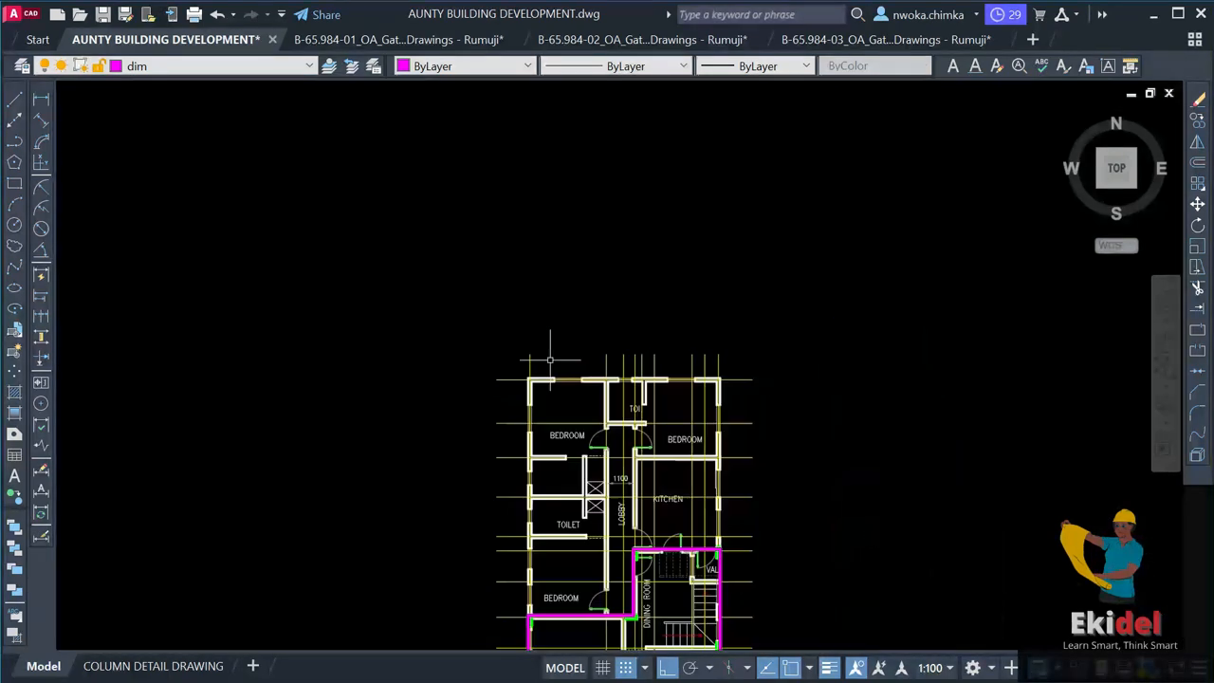
scroll(736, 448, "up", 6)
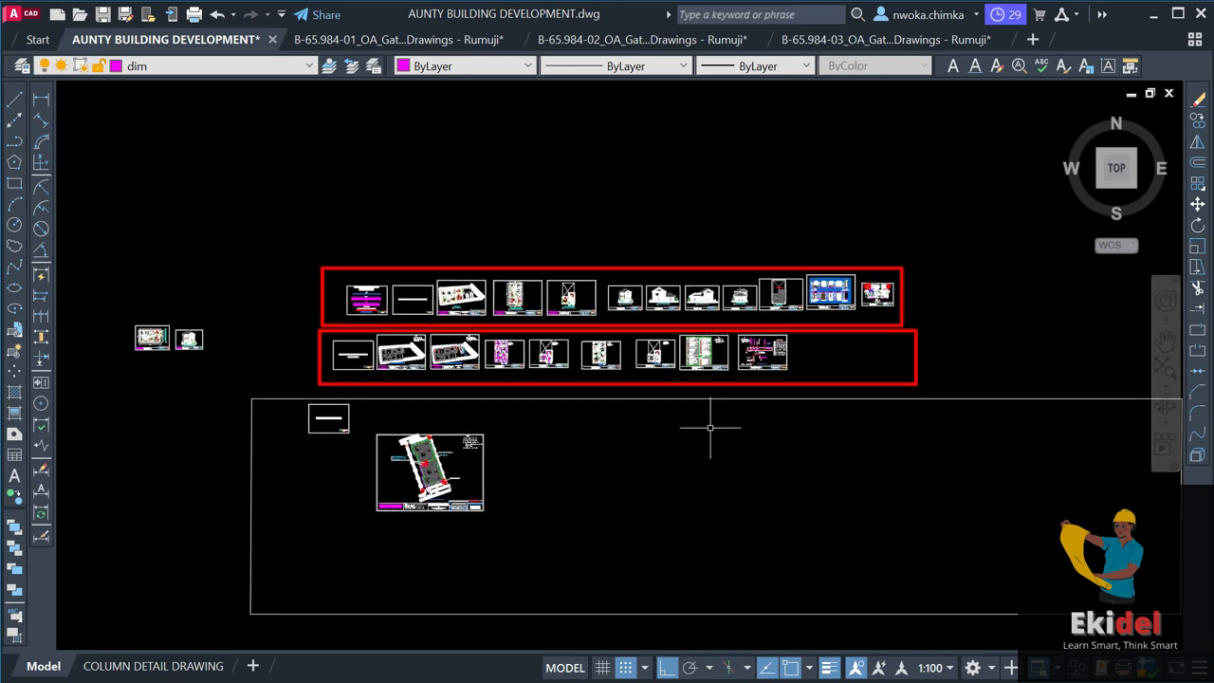
scroll(683, 199, "up", 4)
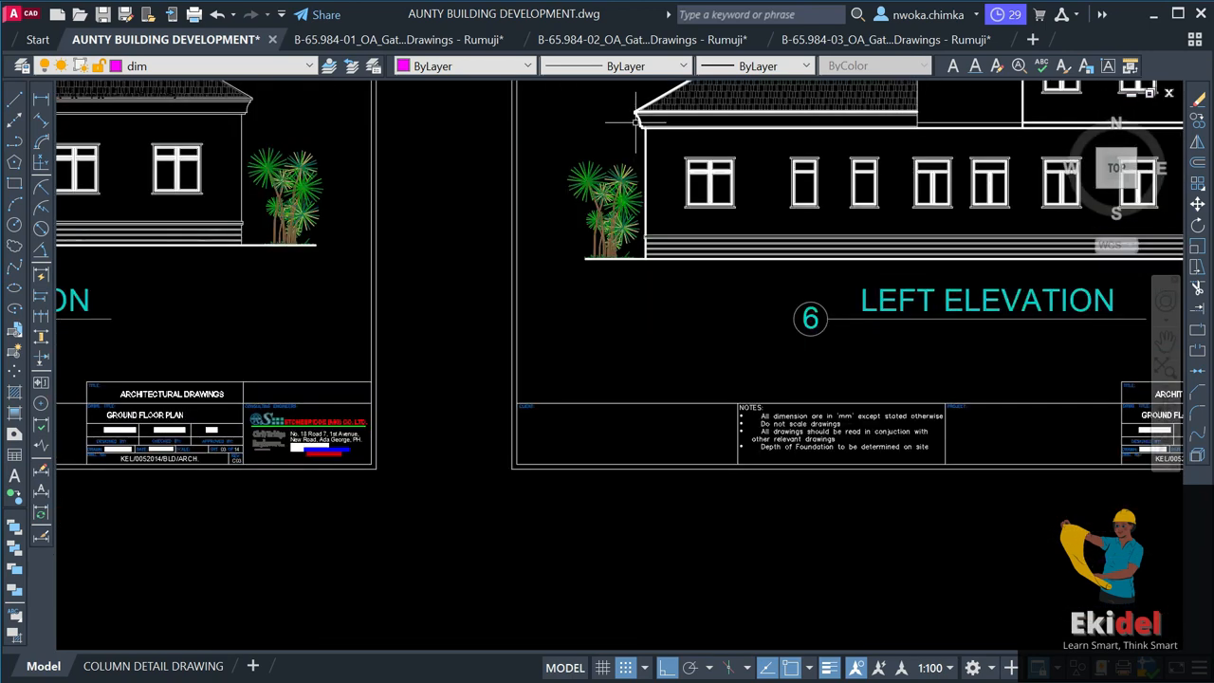
scroll(683, 199, "down", 10)
scroll(620, 434, "down", 8)
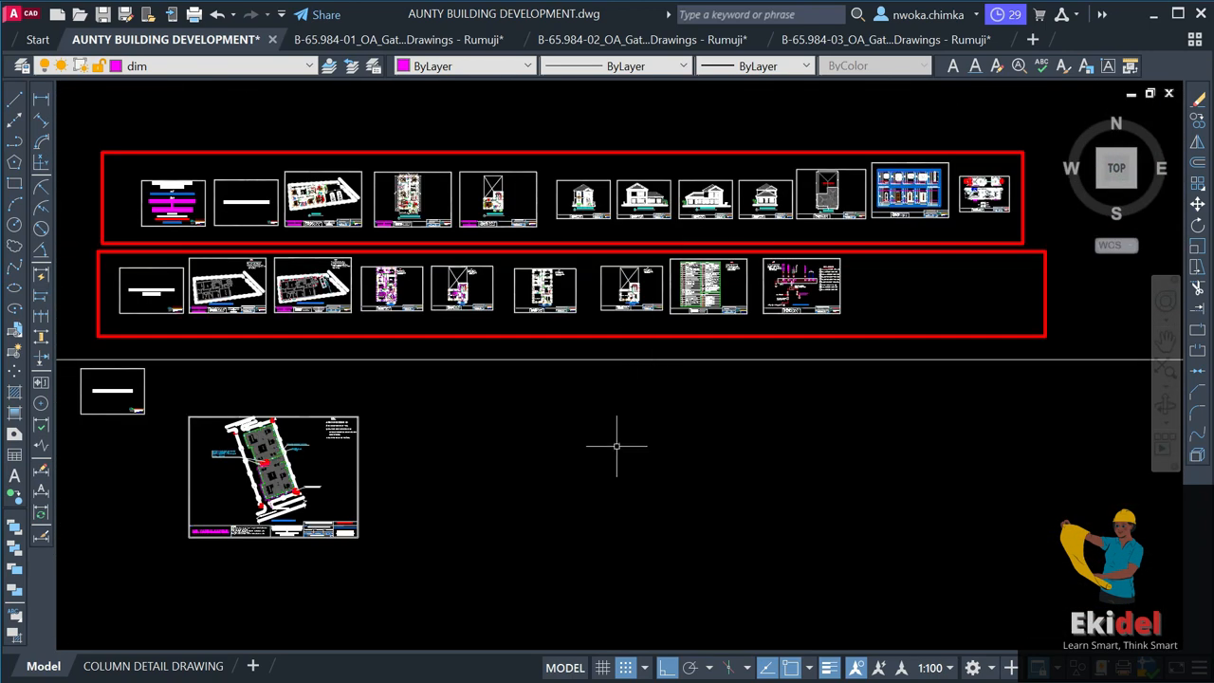
Examine the exterior walls and grid lines around the bedrooms at the ground floor plan's north end.
scroll(637, 408, "up", 10)
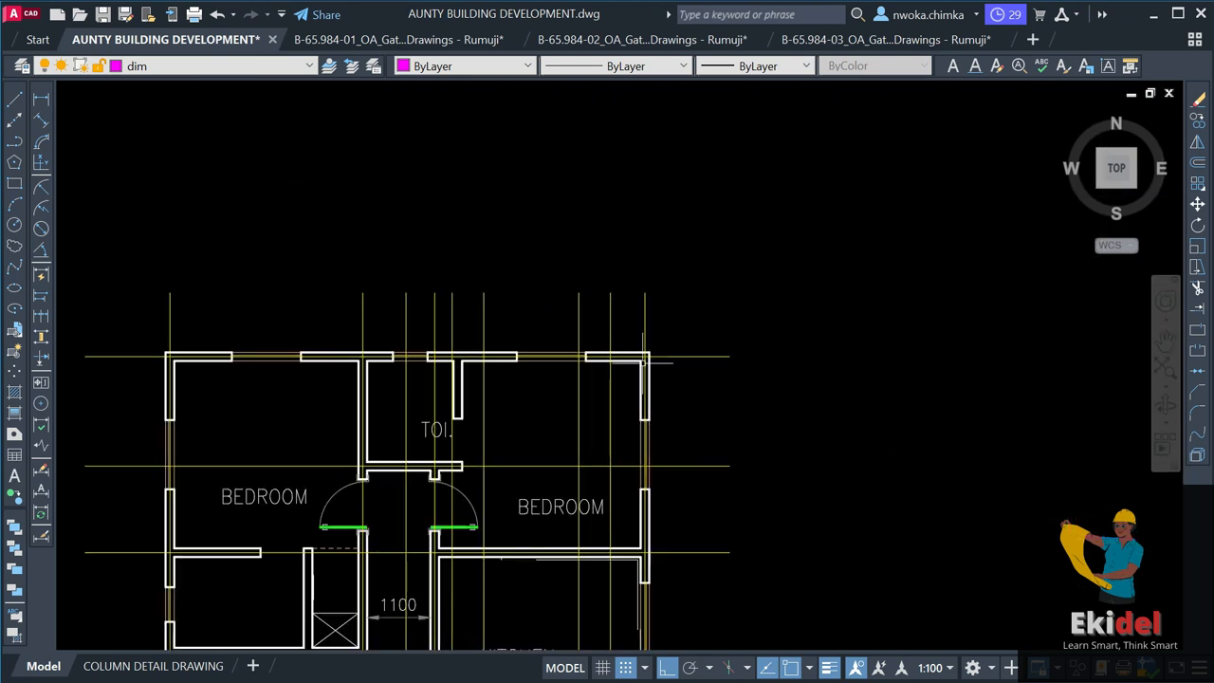
scroll(654, 358, "down", 2)
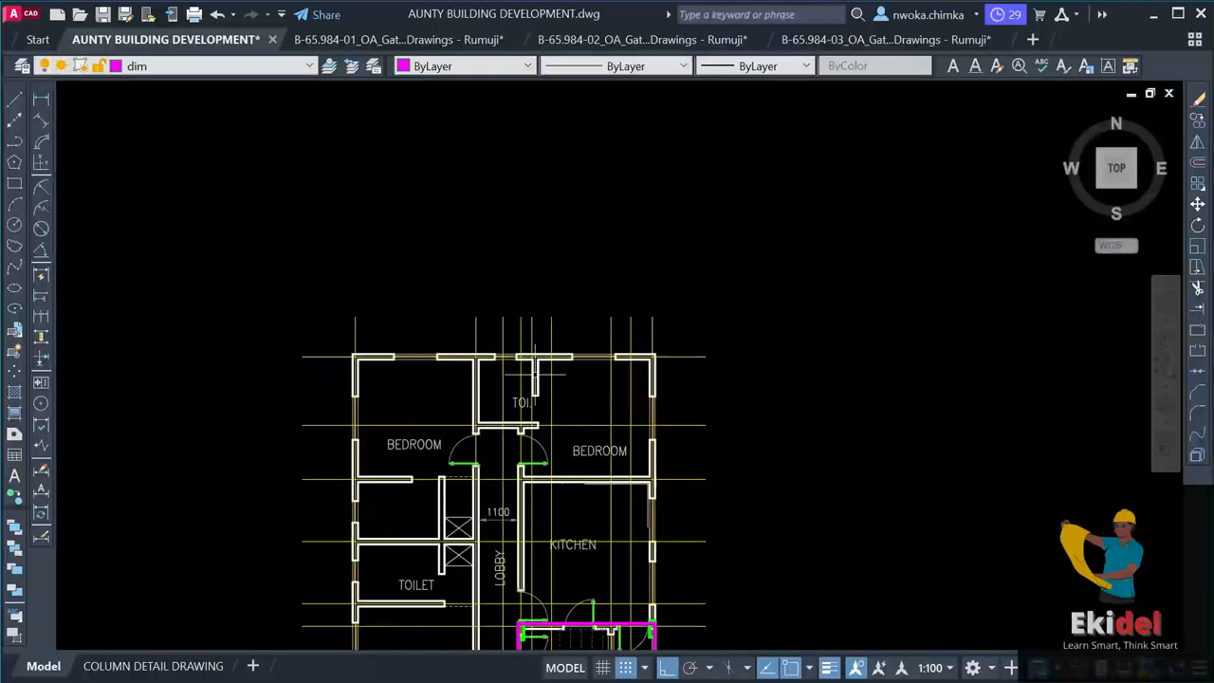
scroll(550, 358, "up", 2)
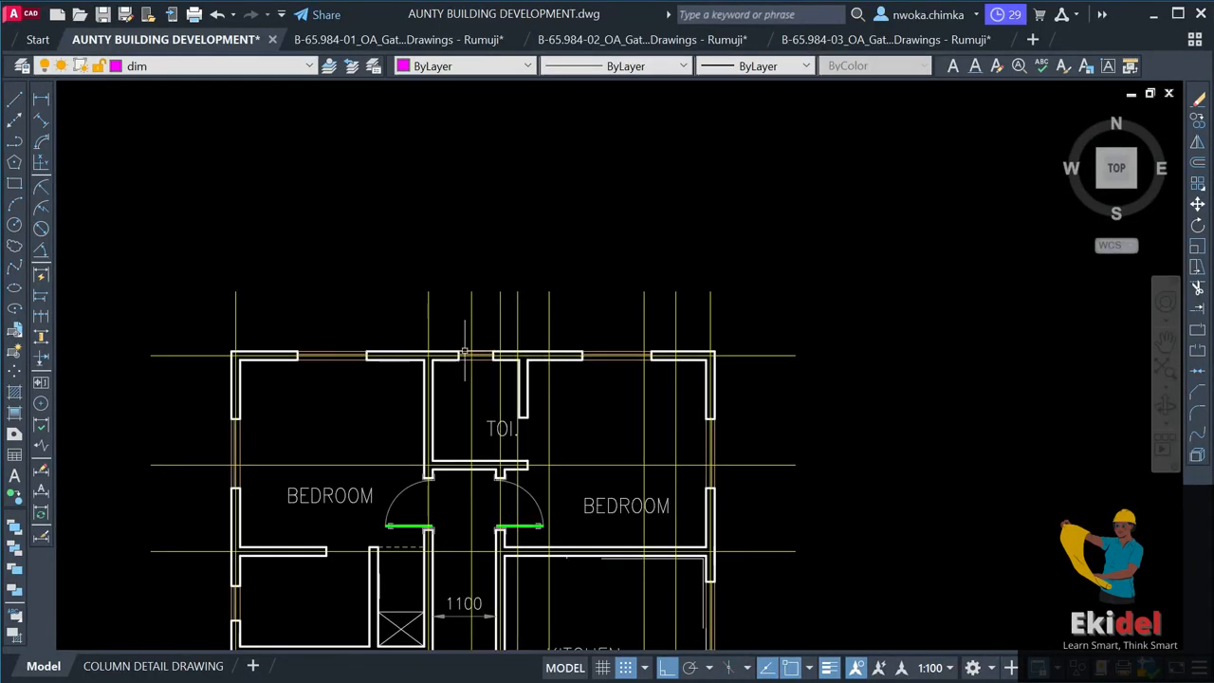
scroll(538, 351, "down", 4)
middle_click_drag(397, 466, 422, 359)
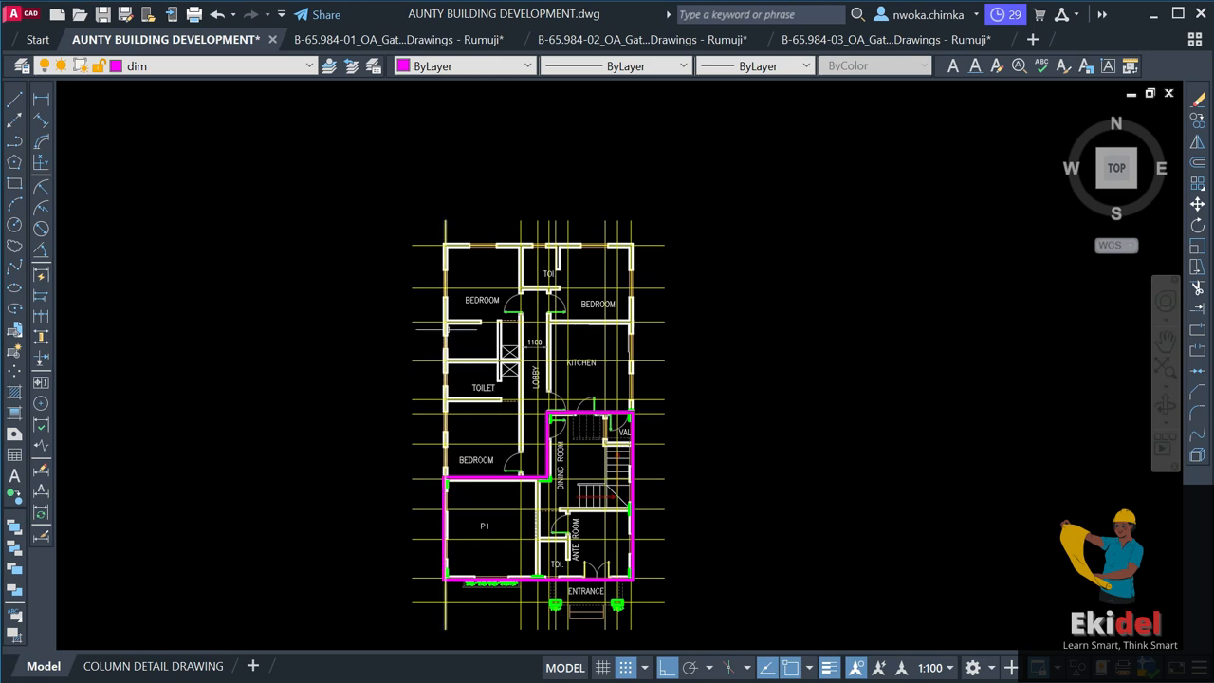
scroll(463, 300, "up", 2)
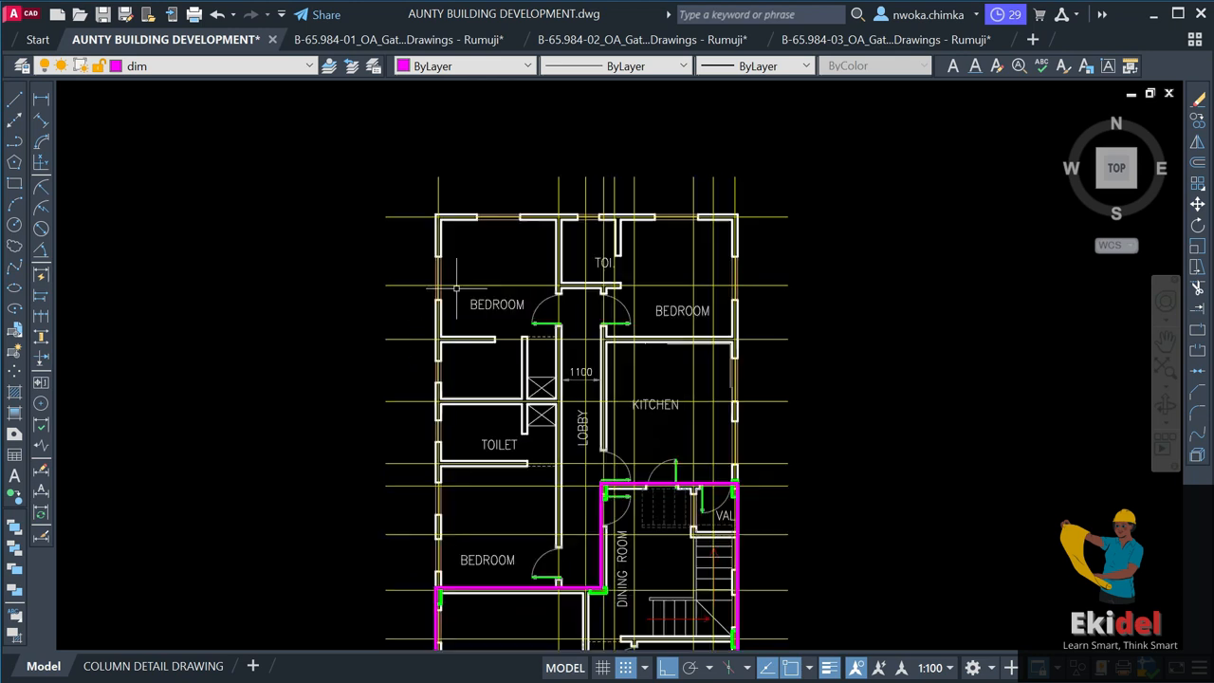
scroll(474, 305, "down", 4)
scroll(512, 343, "down", 10)
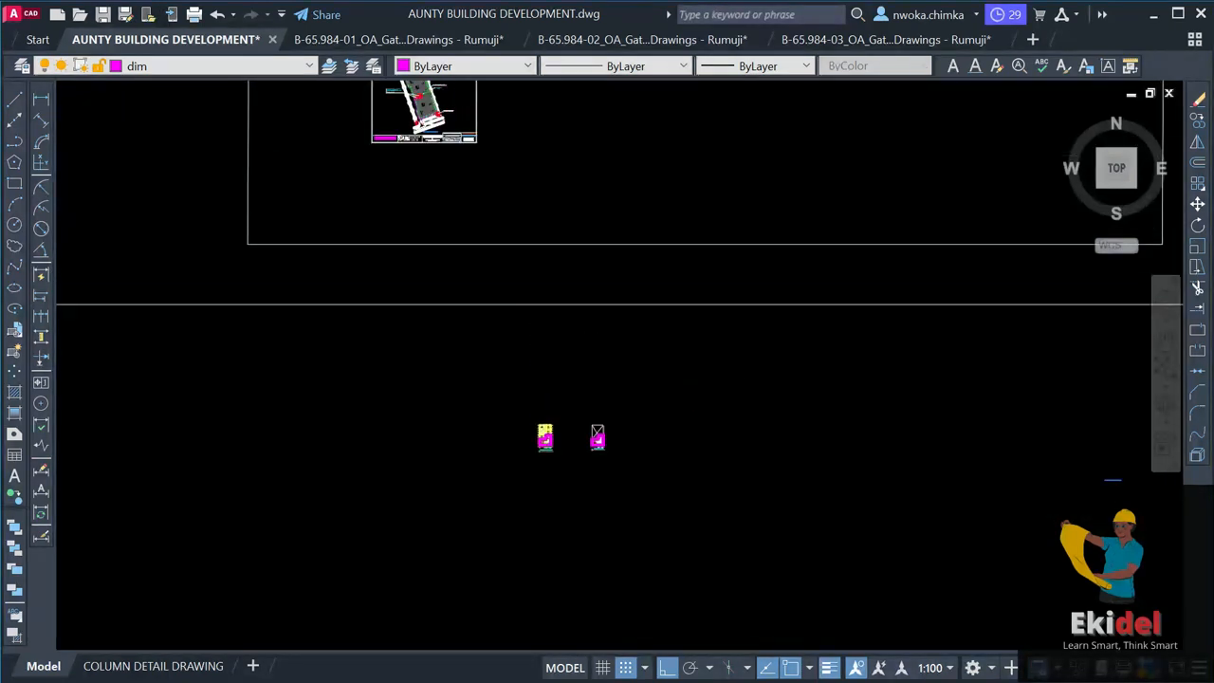
Examine the walls and columns around P1, the dining room, the ante room and the entrance inside the magenta outline.
scroll(540, 482, "up", 8)
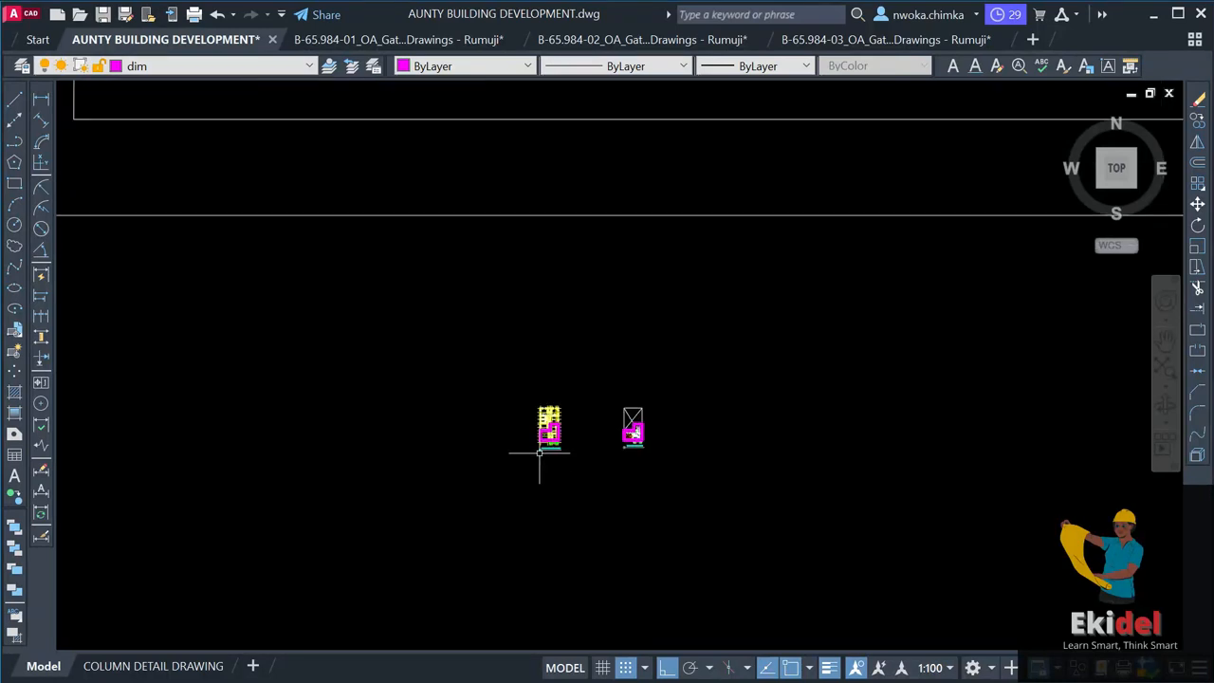
scroll(507, 407, "up", 6)
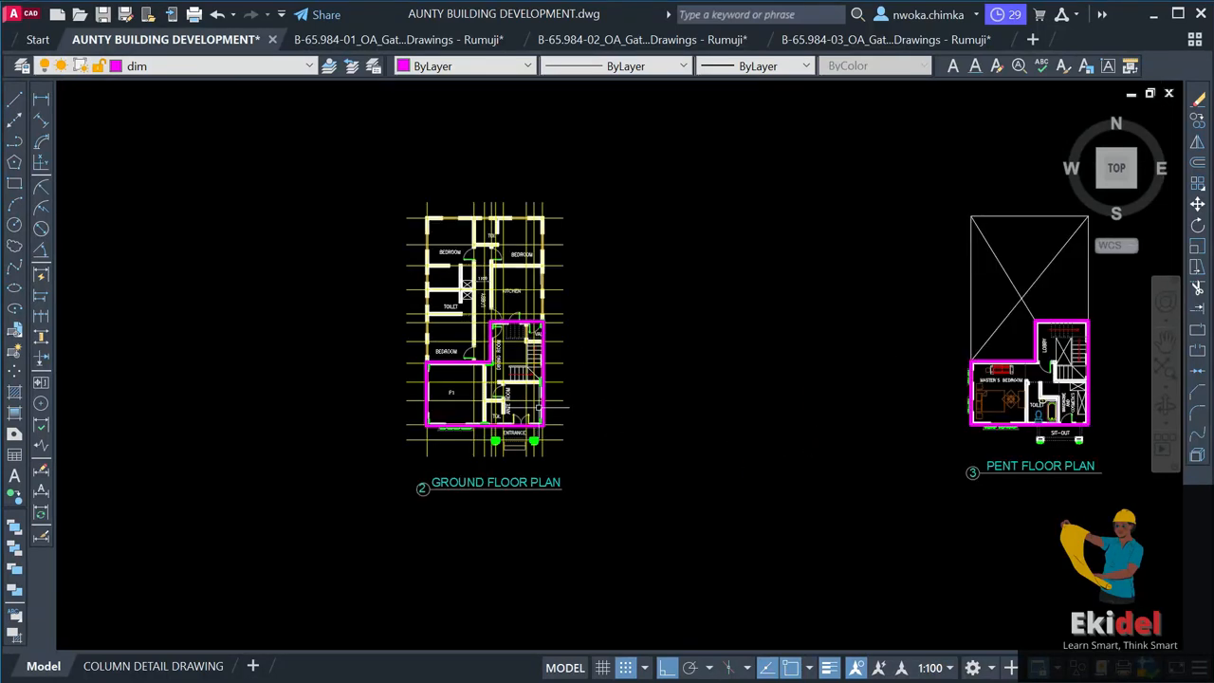
scroll(469, 359, "up", 2)
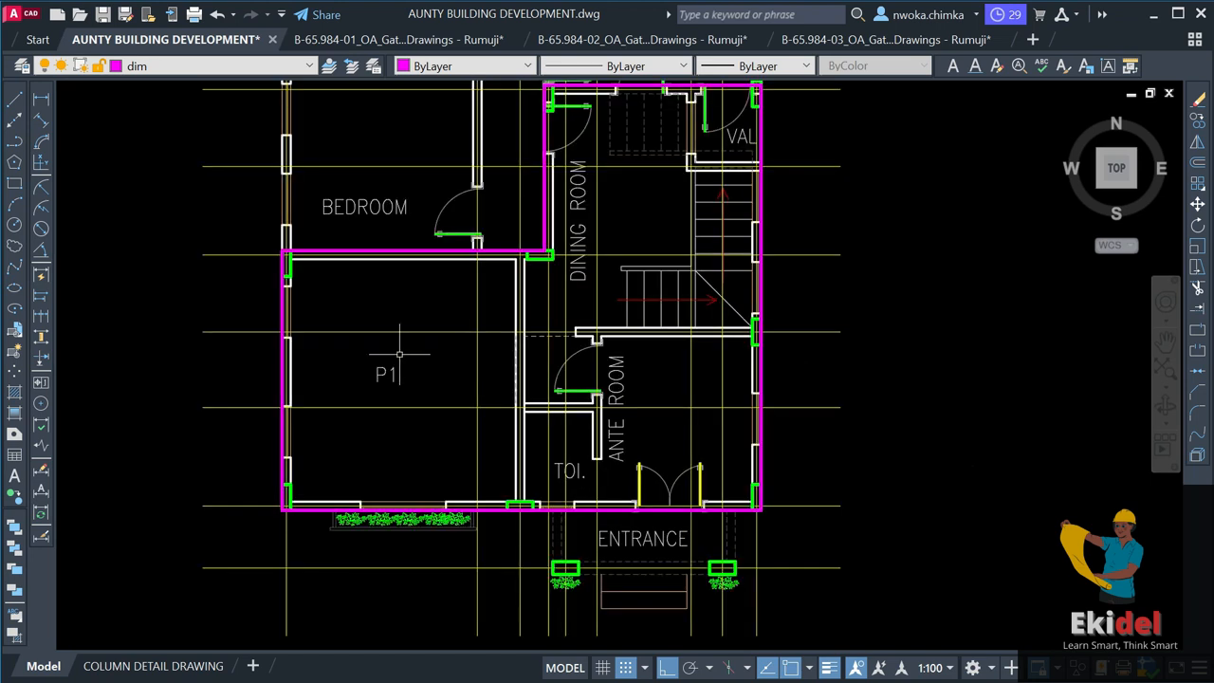
middle_click_drag(469, 302, 502, 389)
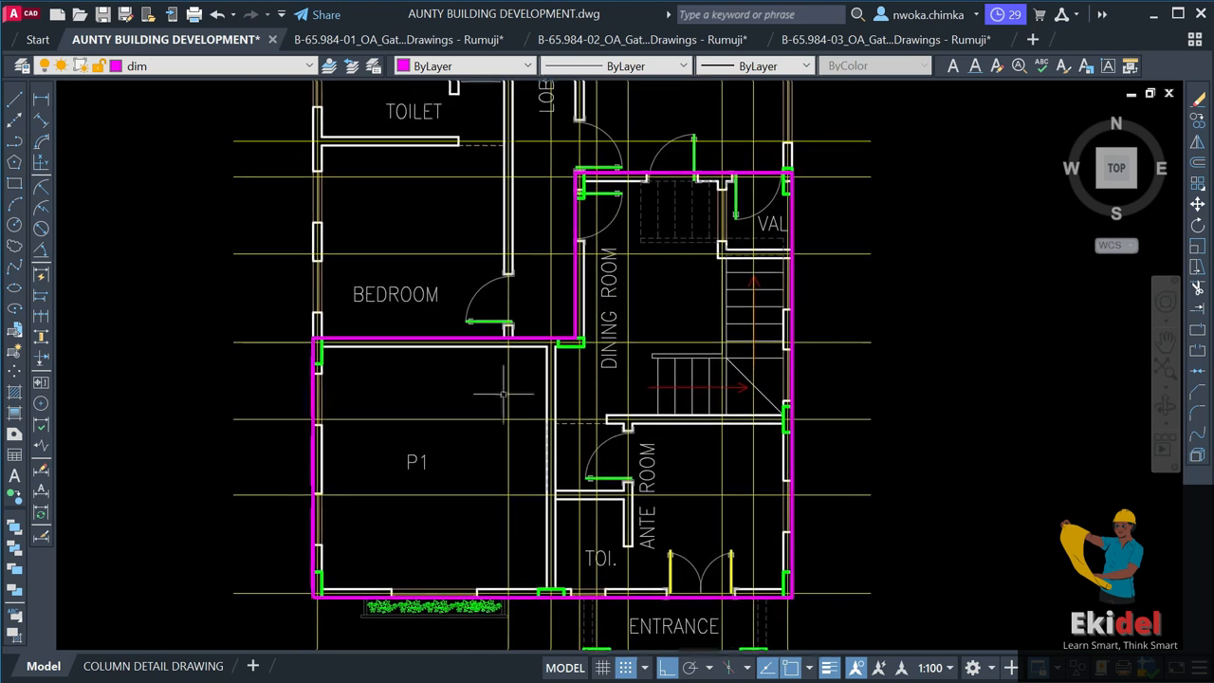
middle_click_drag(511, 463, 495, 370)
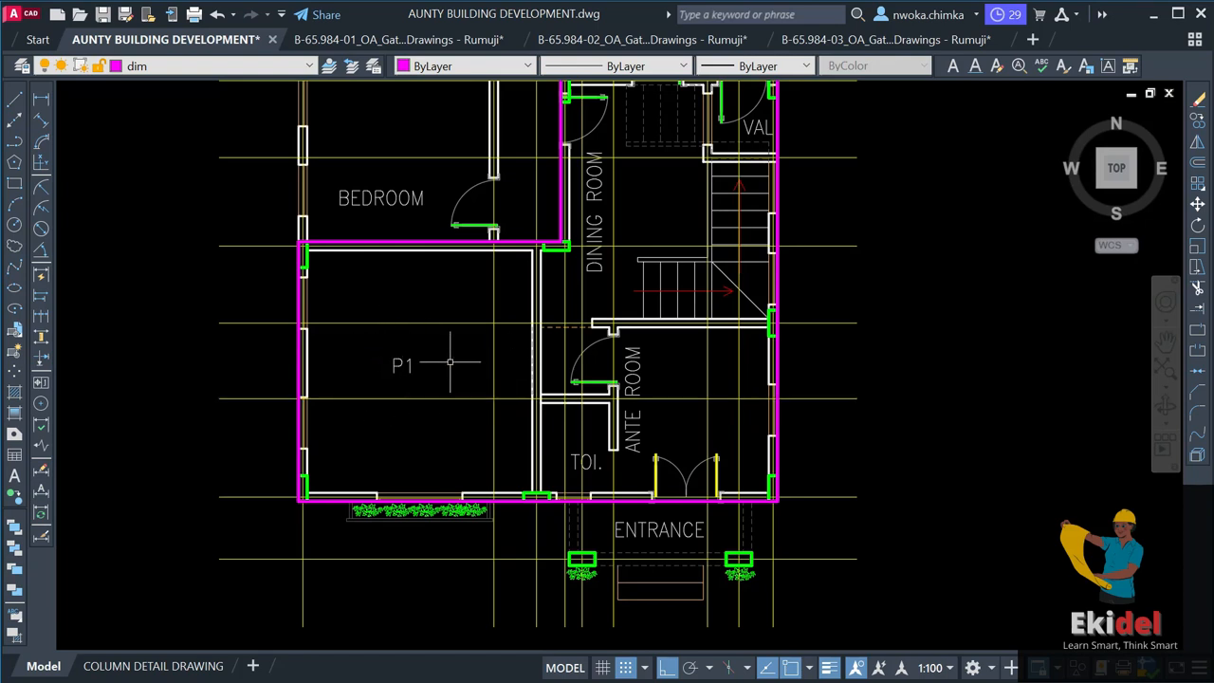
middle_click_drag(637, 299, 630, 376)
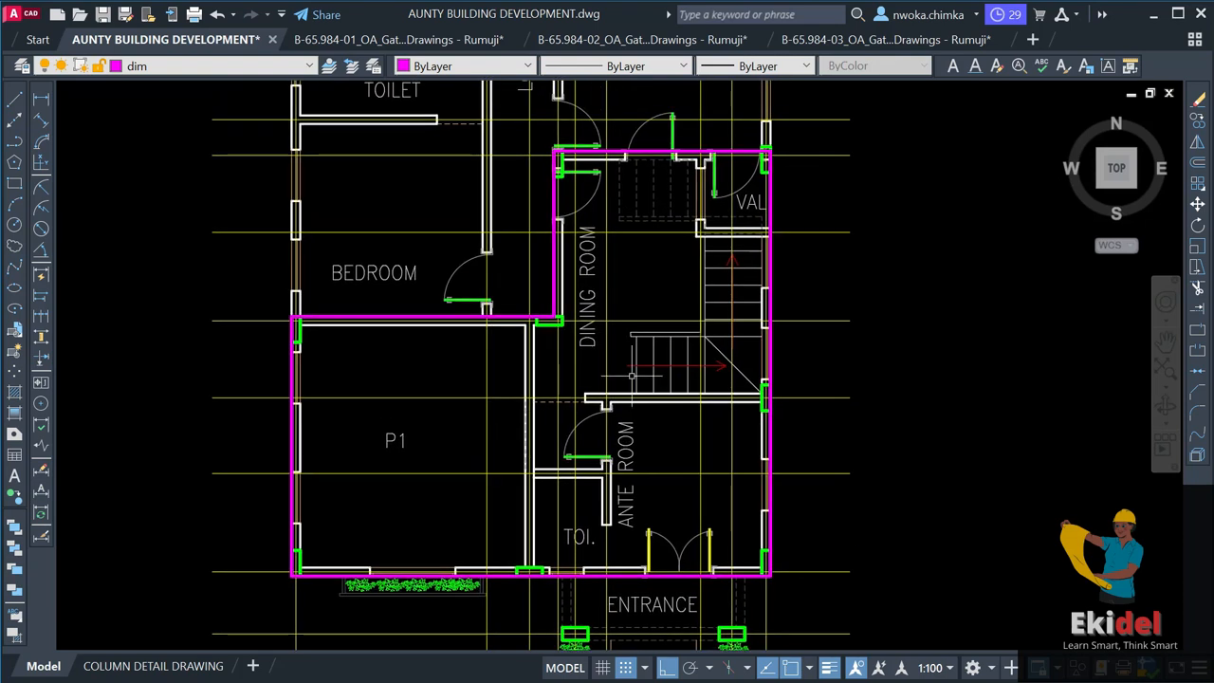
middle_click_drag(578, 463, 555, 338)
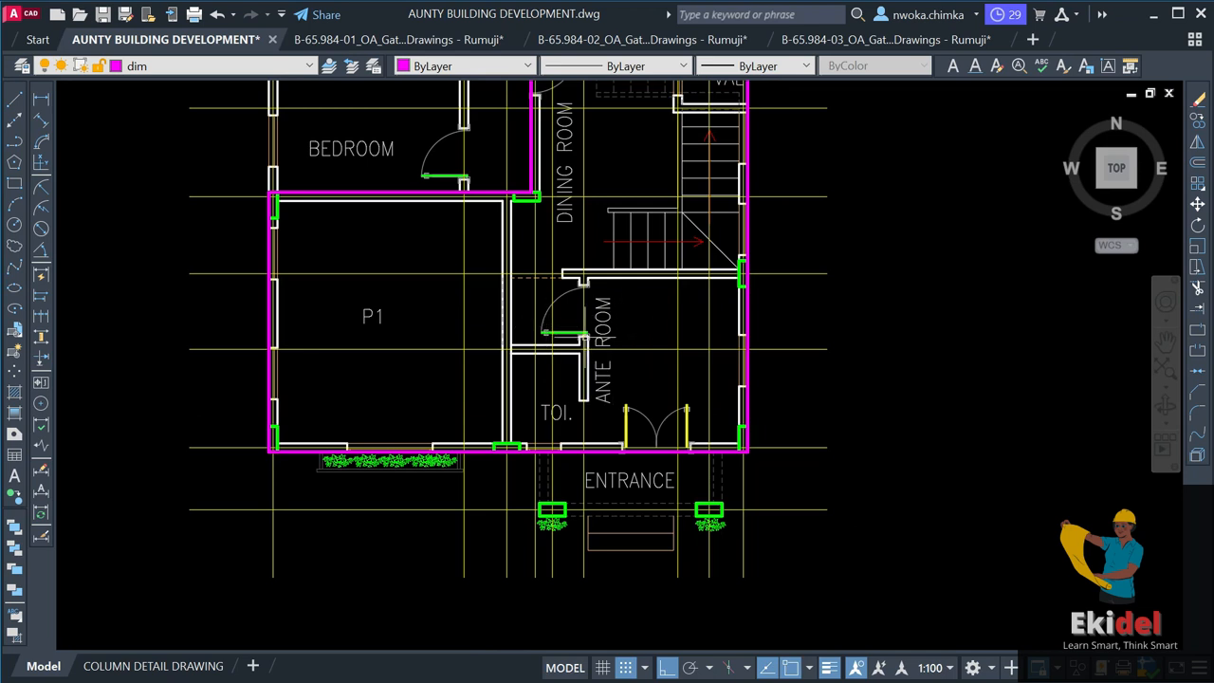
Delete the interior door at the ante room's west opening, just north of the toilet.
scroll(588, 310, "up", 2)
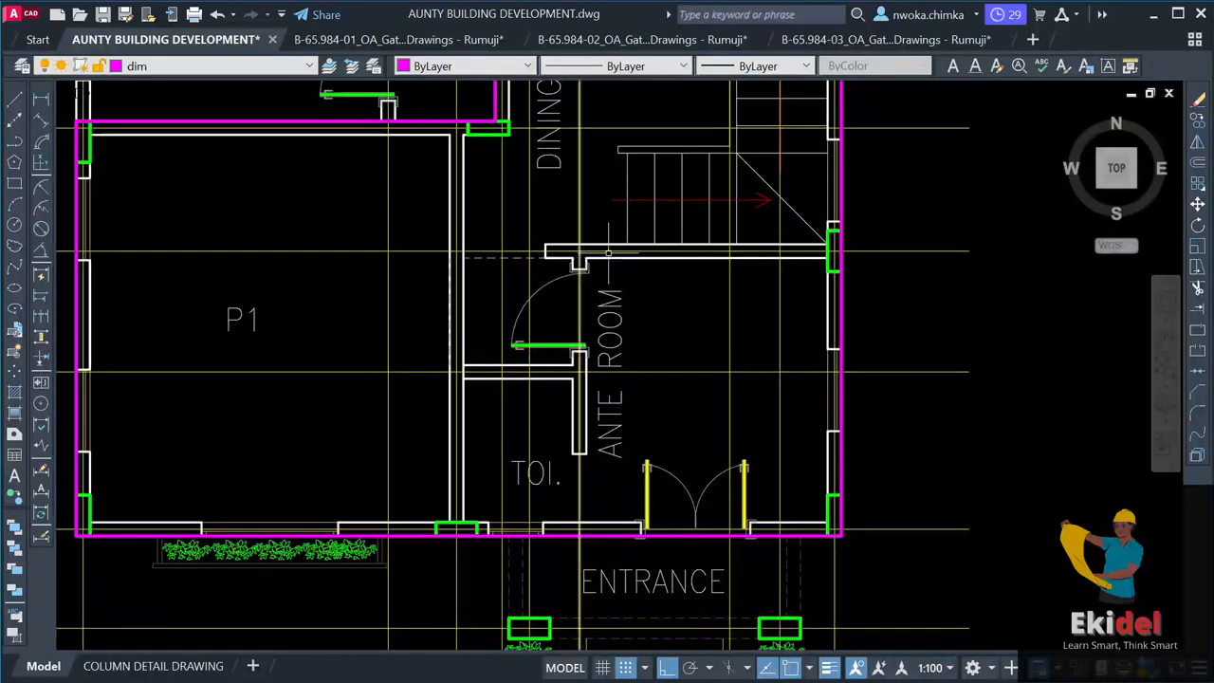
scroll(543, 289, "up", 2)
left_click(569, 271)
key("Delete")
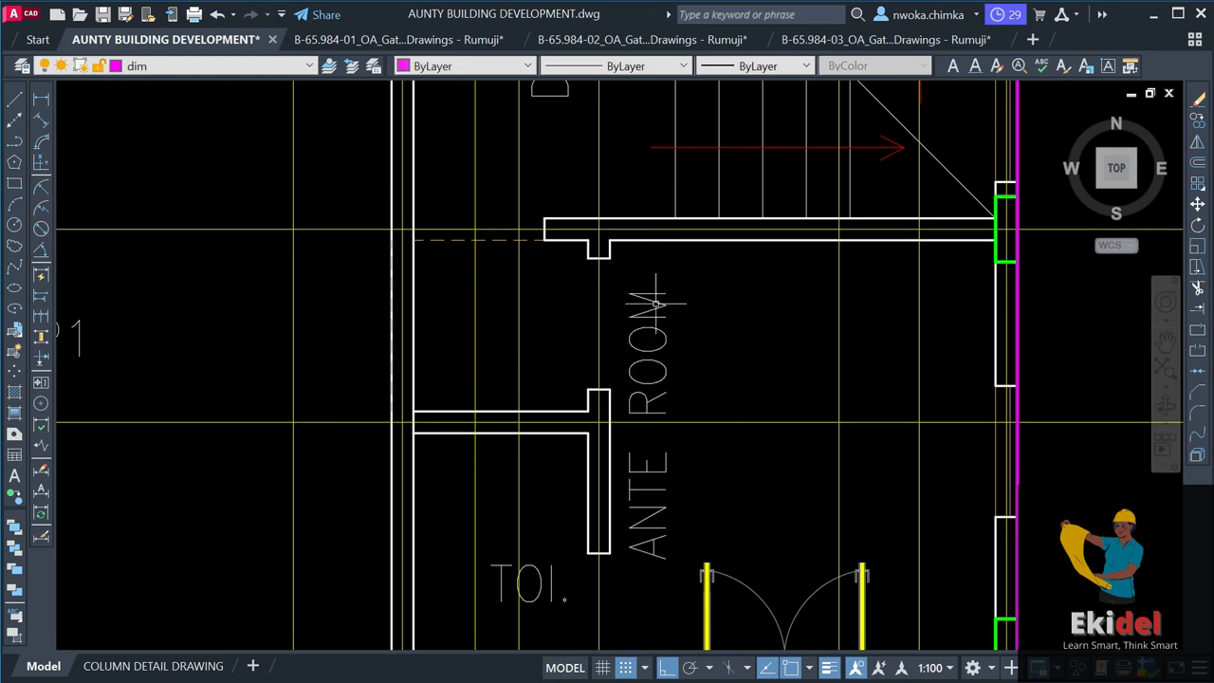
Delete the short wall nib at the ante room's former door opening and the toilet's east wall.
scroll(625, 270, "down", 2)
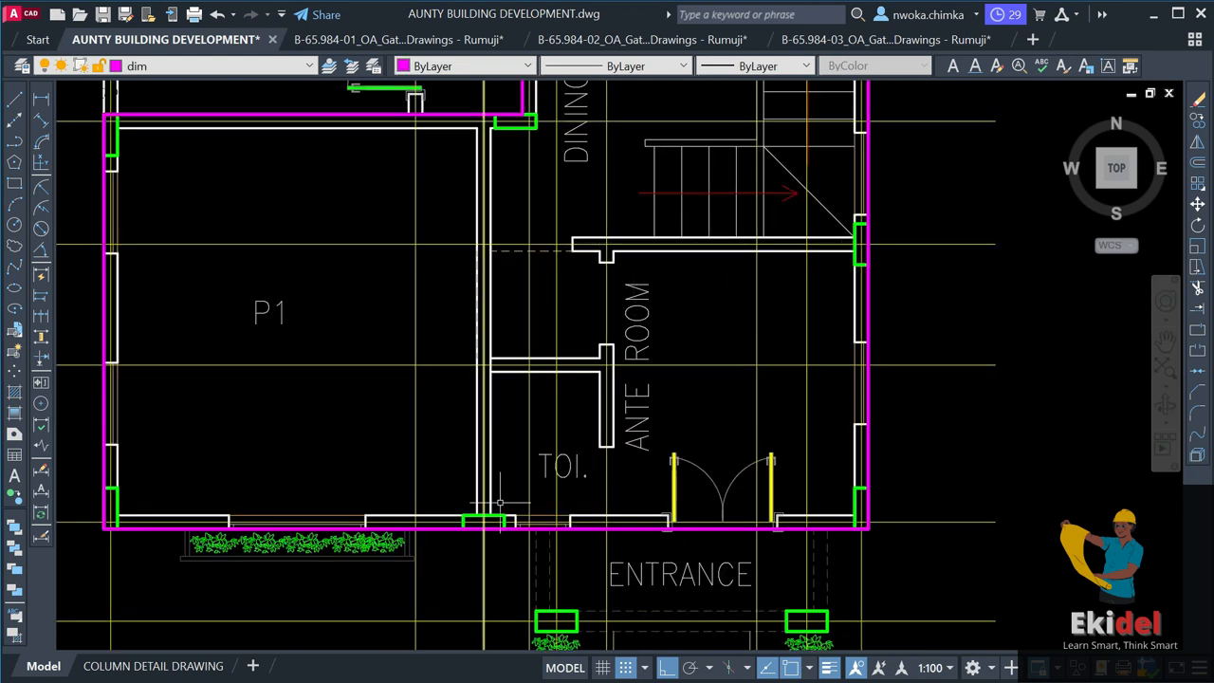
scroll(607, 269, "up", 2)
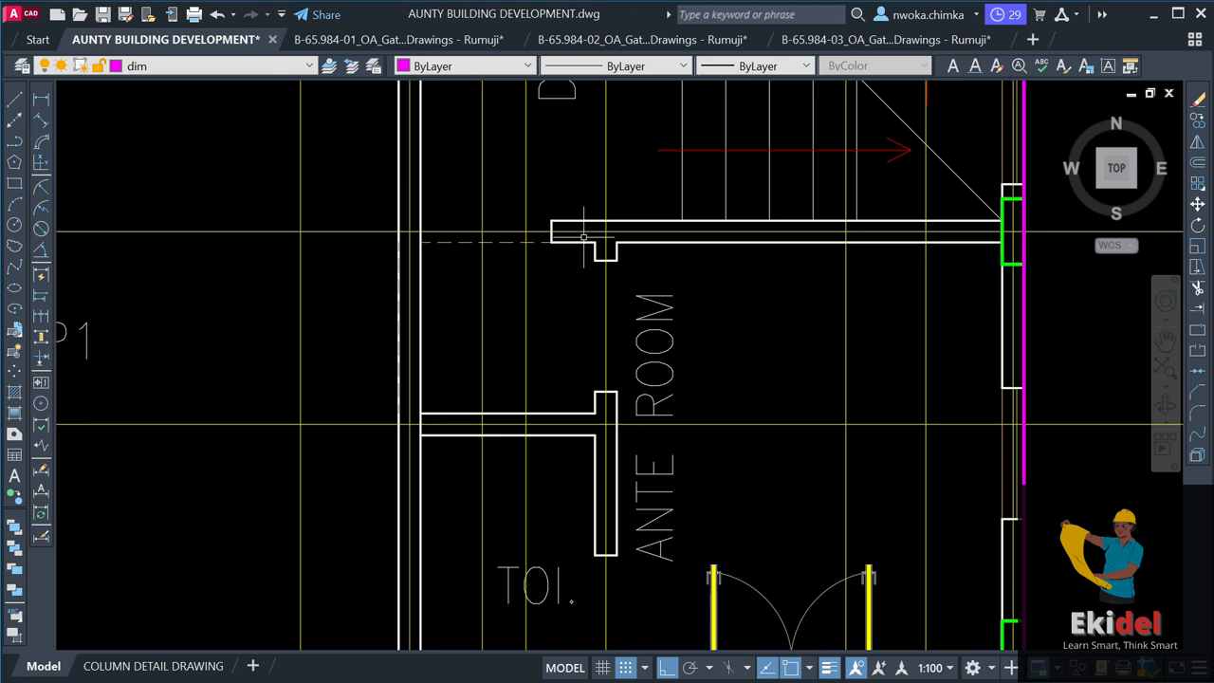
left_click(584, 238)
left_click(648, 557)
key("Delete")
Delete the two remaining lines of the partition wall north of the toilet.
left_click(348, 360)
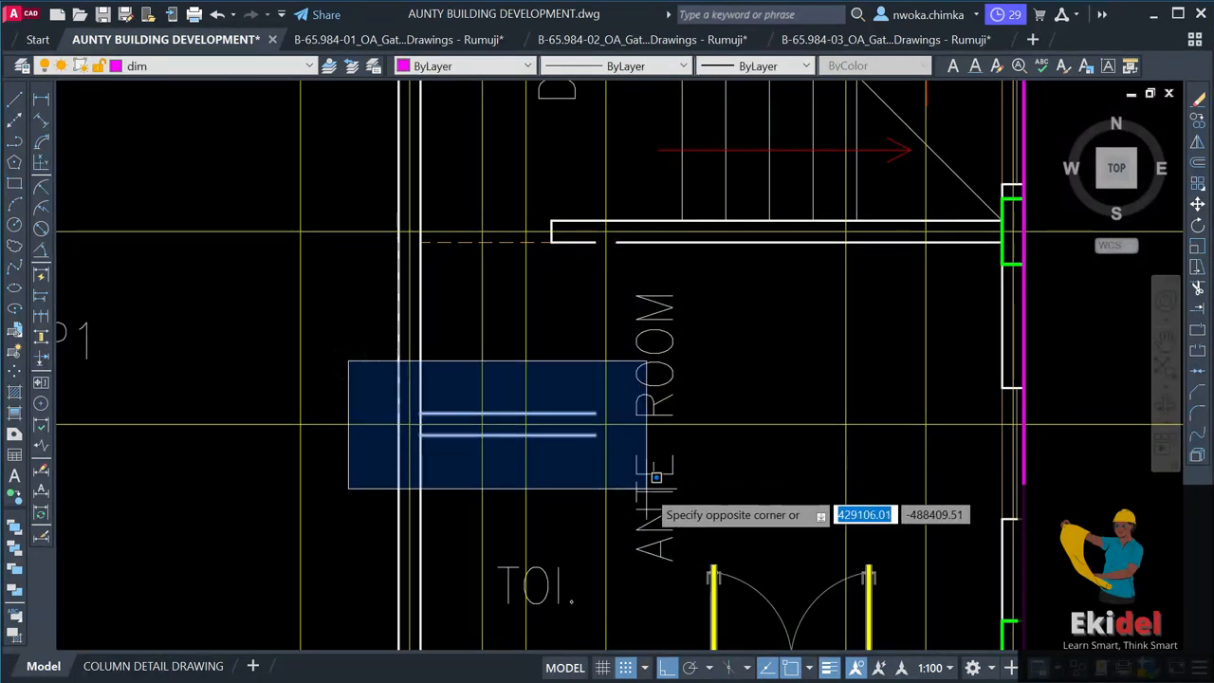
left_click(601, 506)
key("Delete")
Delete the ANTE ROOM and TOI. text labels from the space north of the entrance.
scroll(636, 361, "down", 4)
scroll(654, 323, "up", 2)
left_click(653, 319)
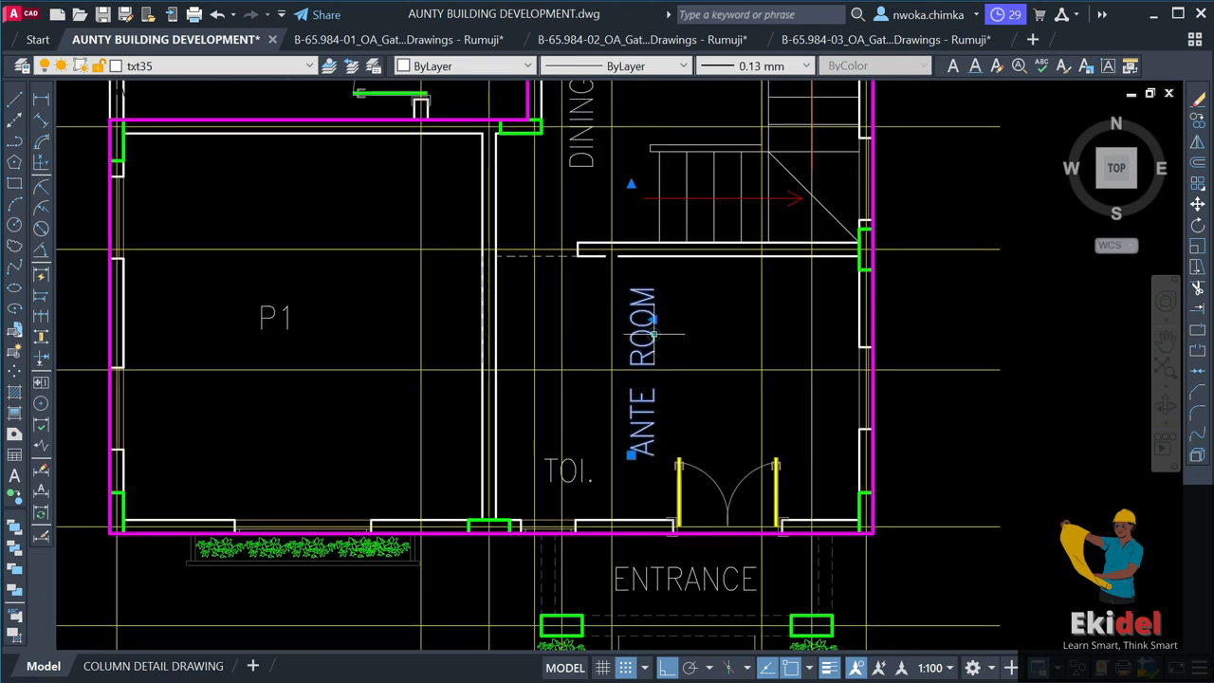
key("Return")
key("Delete")
Delete both leaves and swings of the entrance double door, including the small leftover door piece.
left_click(679, 484)
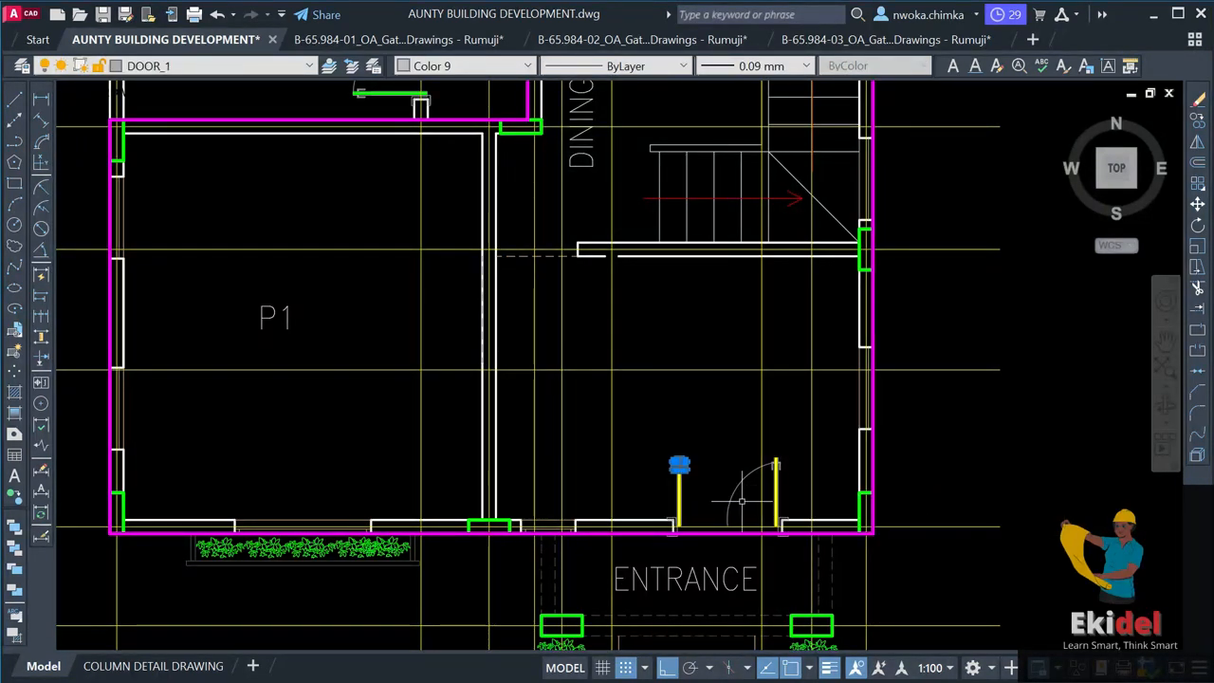
left_click(790, 449)
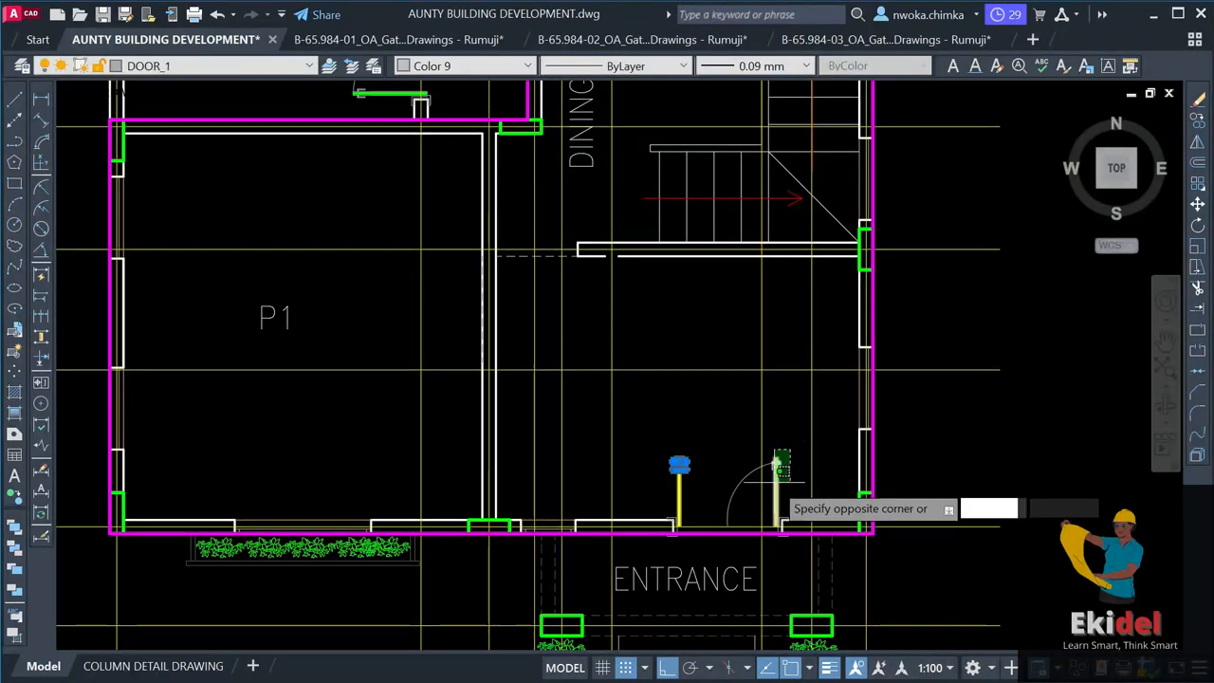
left_click(774, 482)
left_click(748, 491)
key("Escape")
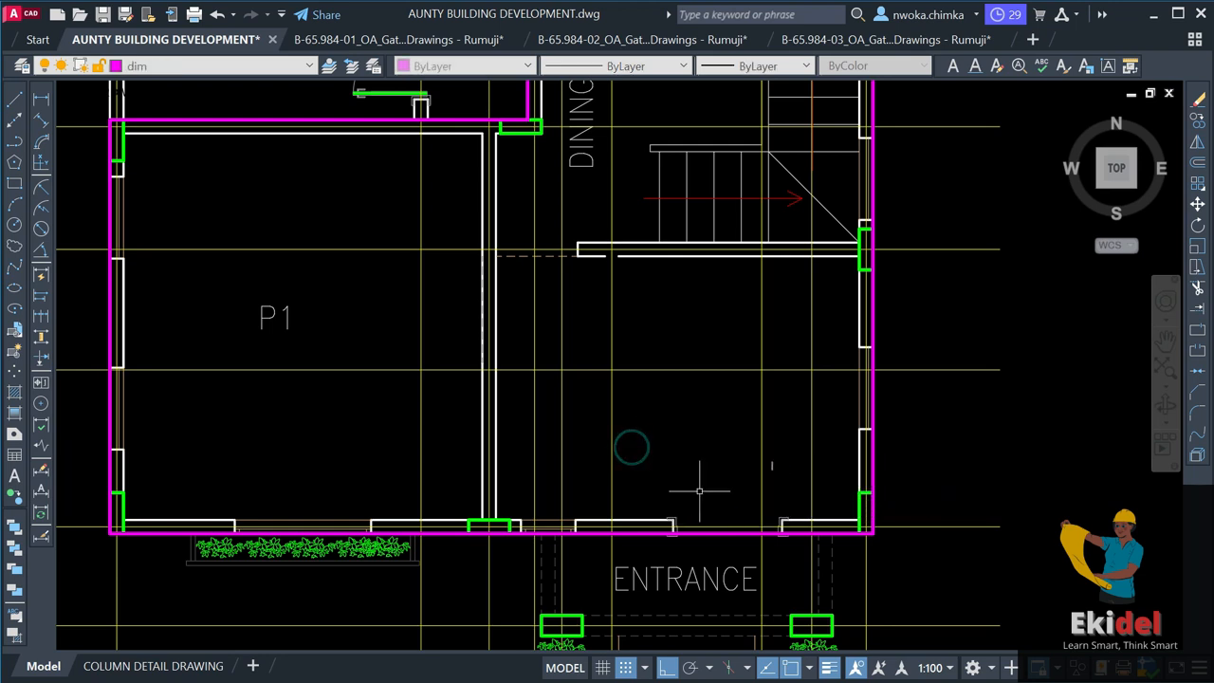
scroll(699, 483, "up", 3)
left_click(716, 361)
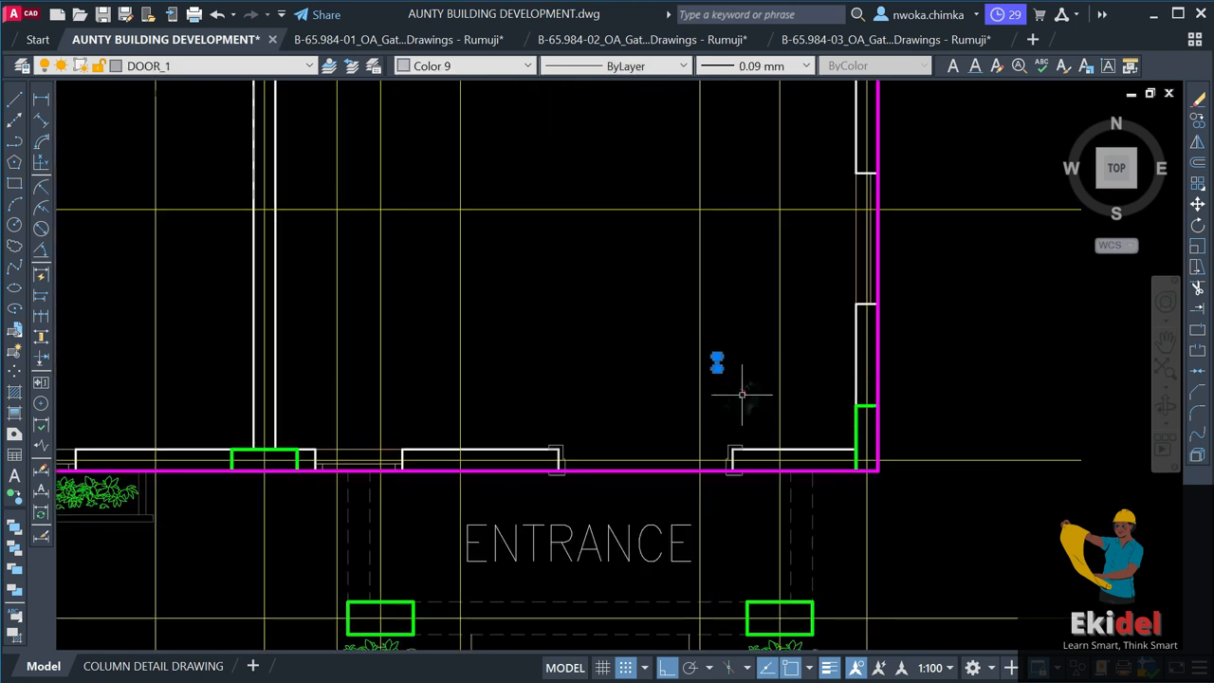
key("Escape")
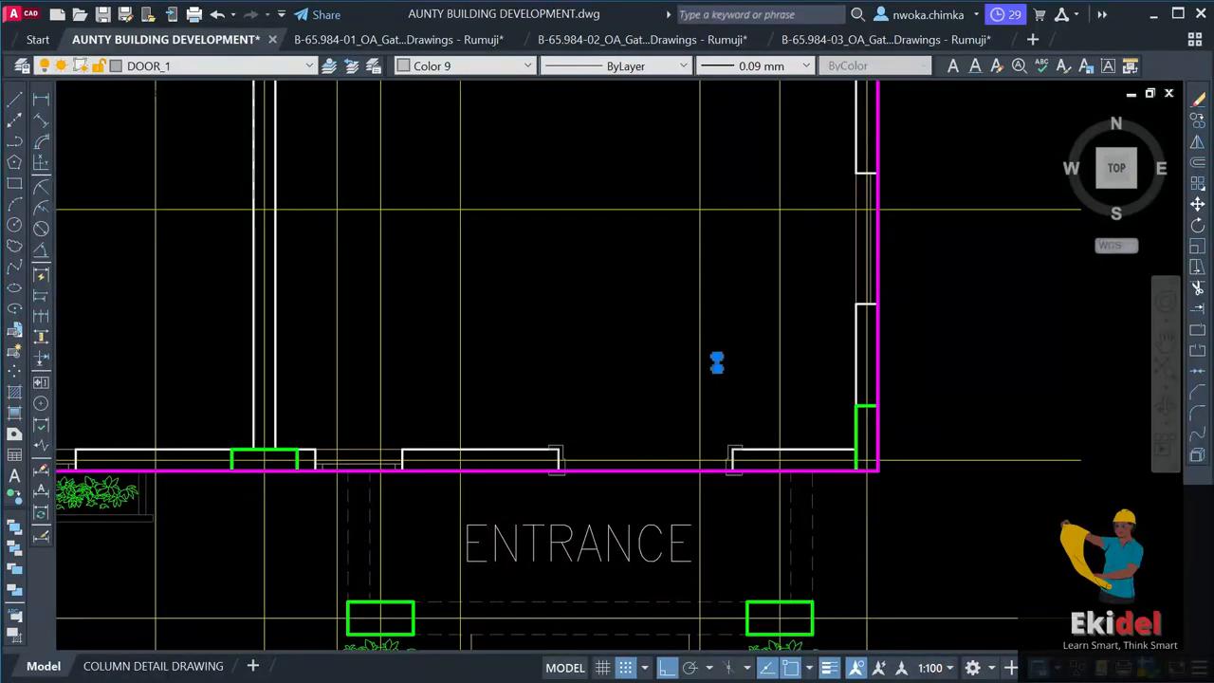
left_click(716, 361)
key("Return")
Delete the door frames and wall end lines on both sides of the entrance opening.
left_click(534, 414)
left_click(626, 504)
left_click(697, 392)
key("Escape")
left_click(715, 426)
left_click(749, 478)
left_click(536, 415)
left_click(592, 492)
key("Delete")
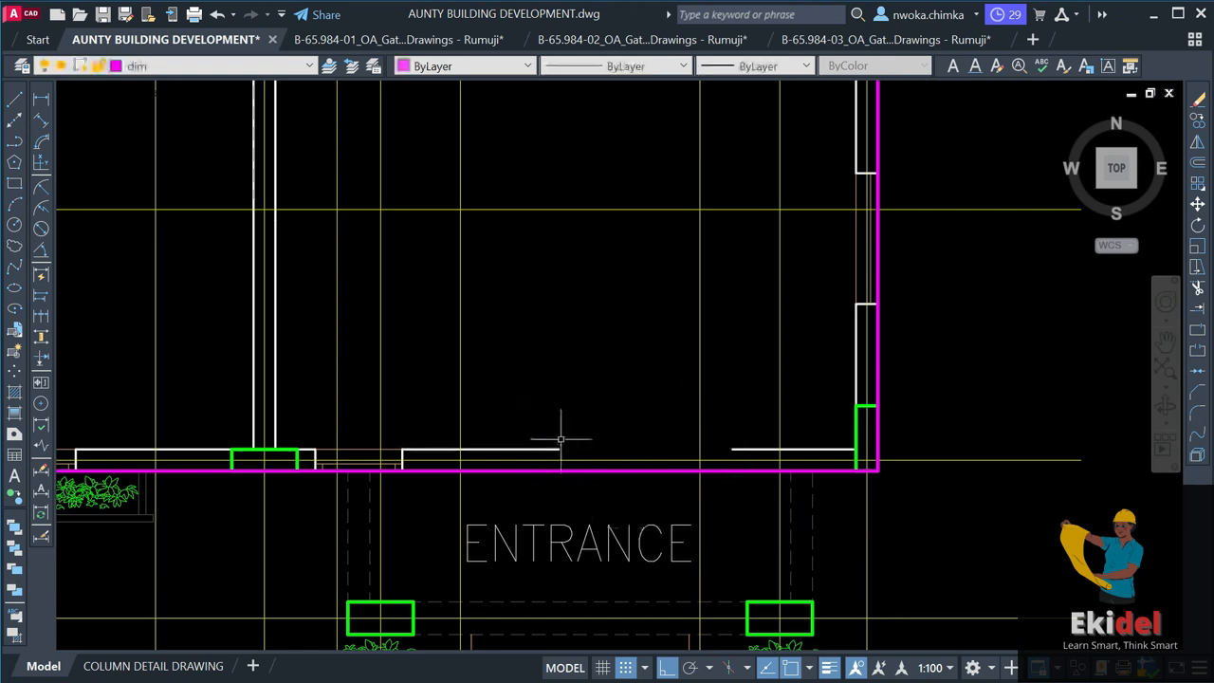
Stretch the south wall's inner line across the entrance opening to meet the wall line on its east side.
left_click(554, 448)
left_click(558, 448)
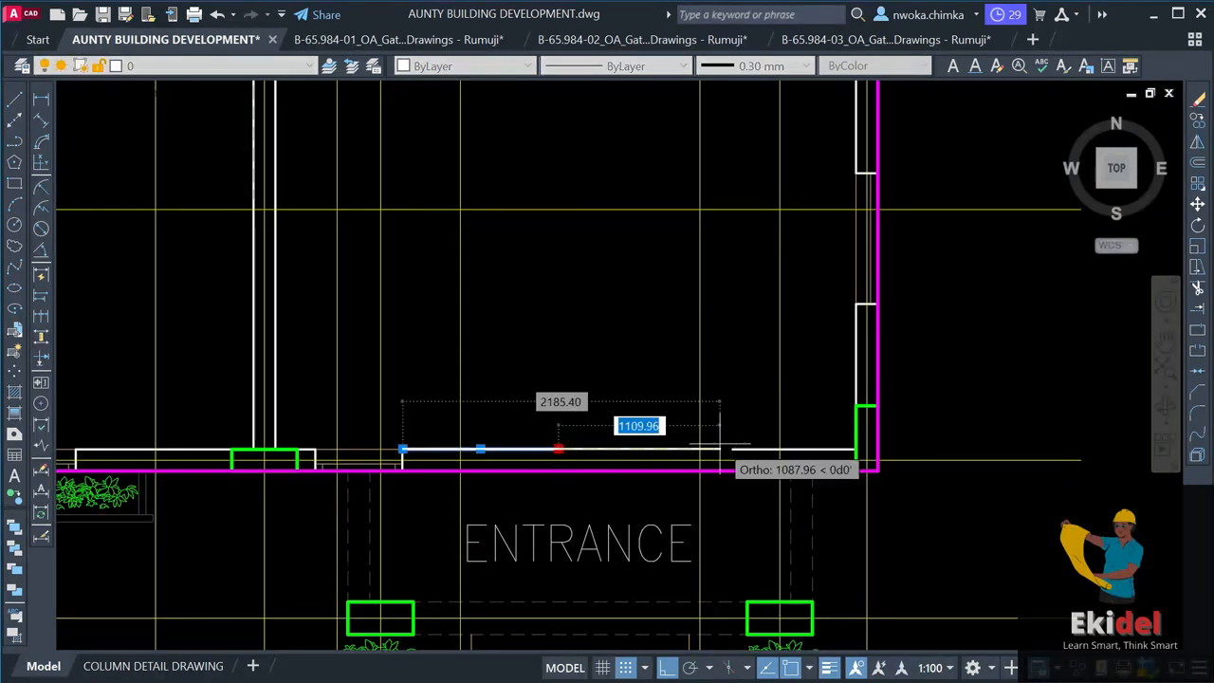
left_click(733, 448)
scroll(725, 450, "down", 2)
scroll(503, 445, "up", 2)
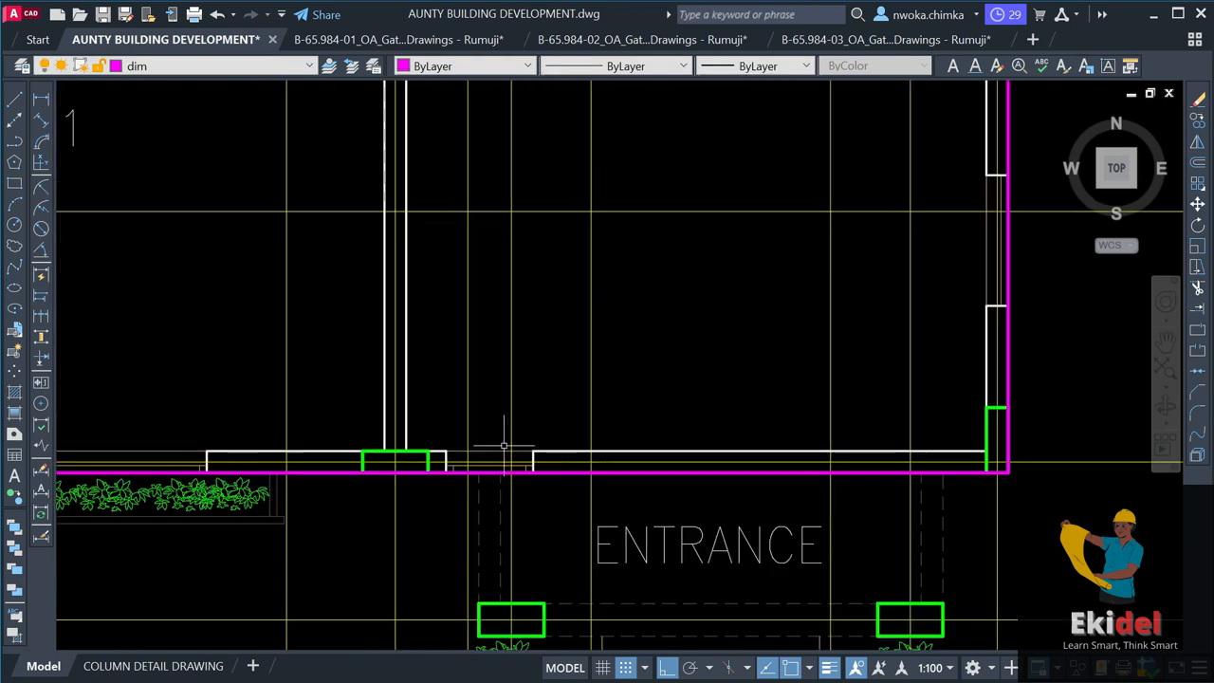
Stretch the open west end of the wall below the staircase to the partition wall beside P1.
scroll(536, 464, "down", 3)
scroll(550, 308, "up", 5)
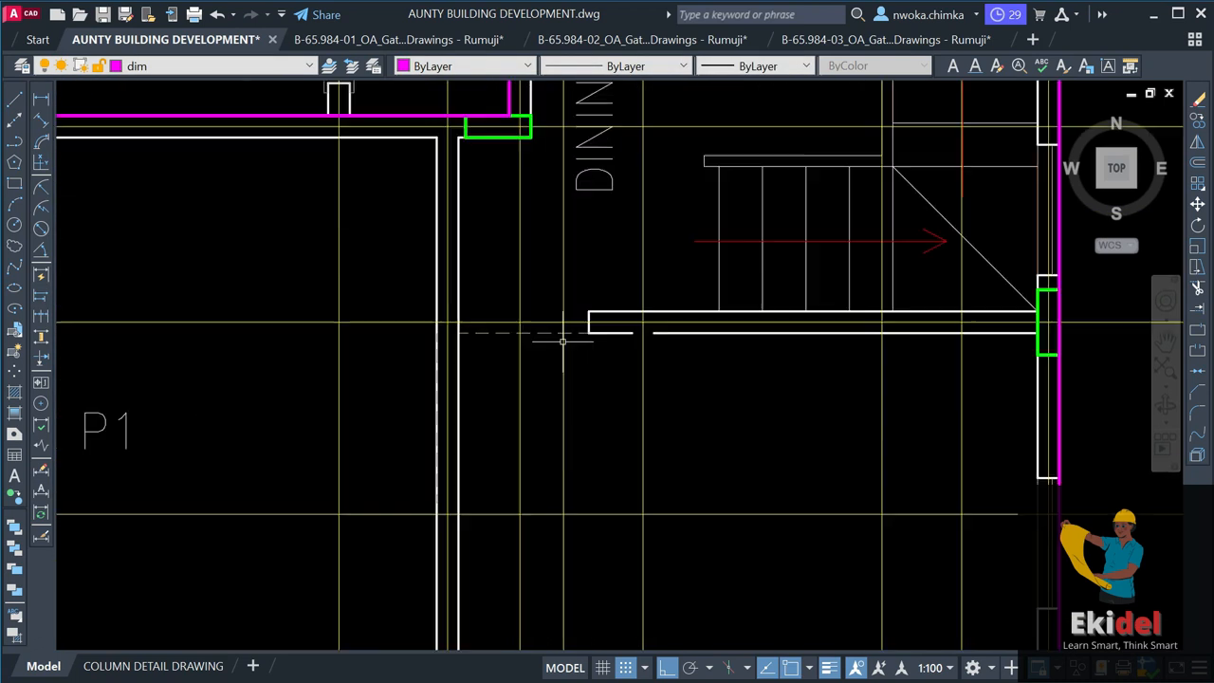
left_click(589, 323)
key("Escape")
left_click(609, 298)
left_click(581, 357)
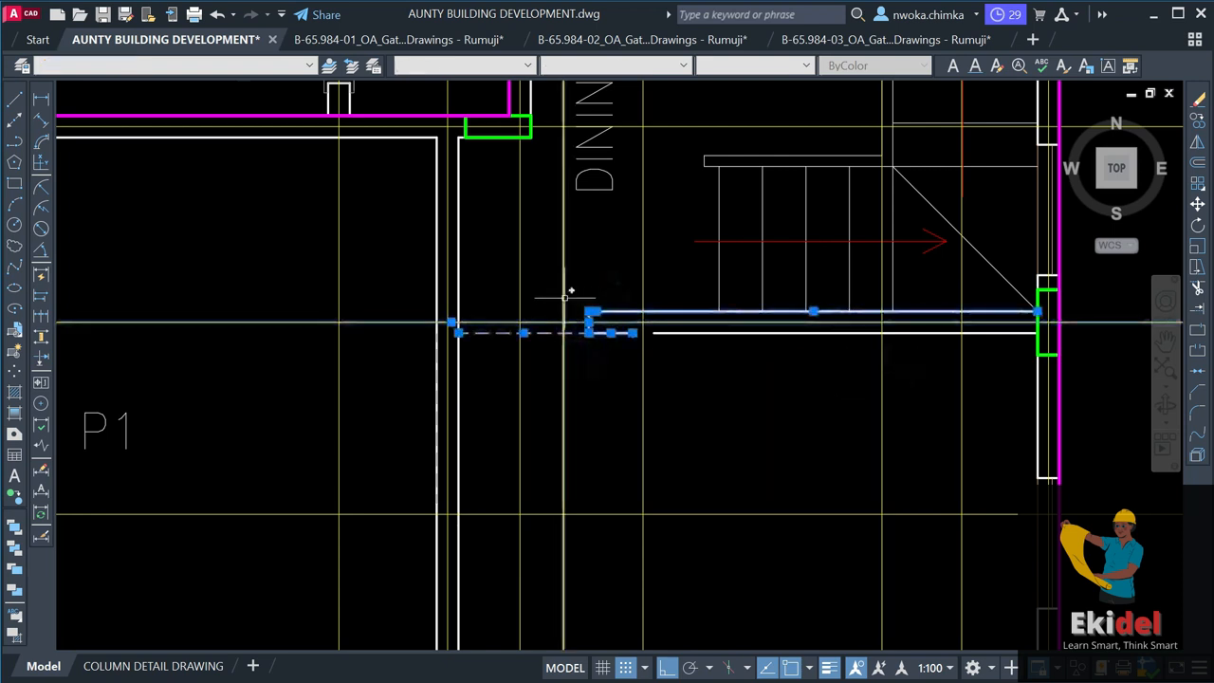
left_click(542, 273)
left_click(544, 358)
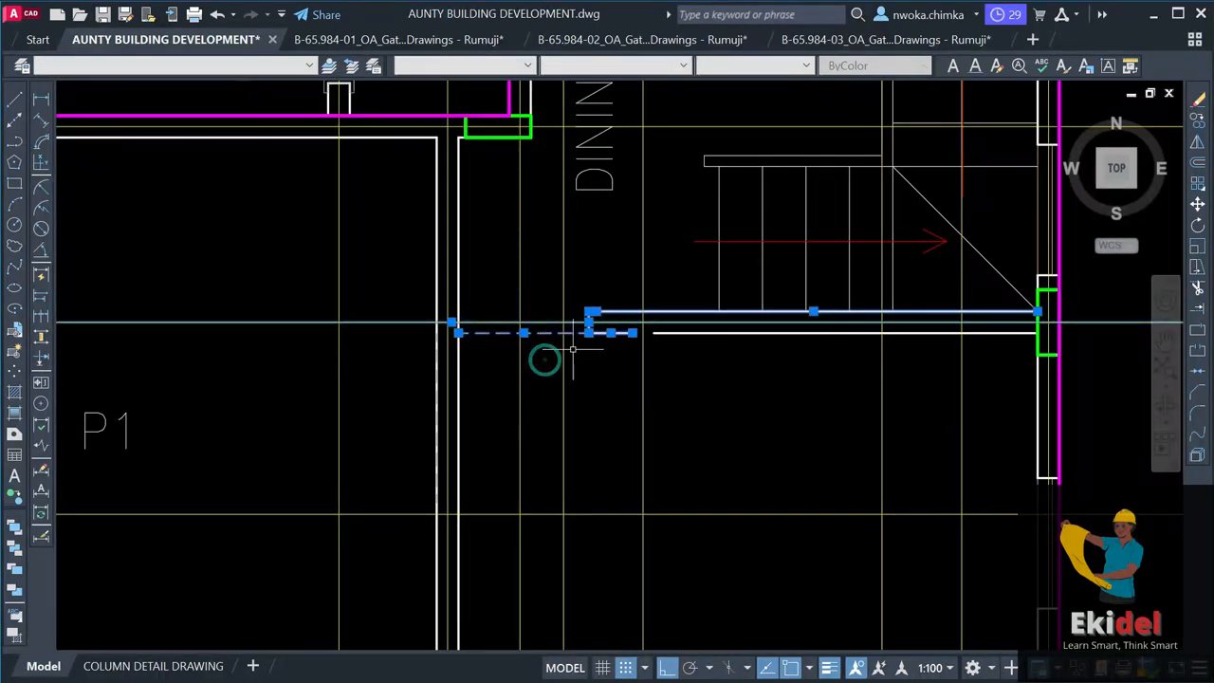
left_click(545, 308, "shift")
left_click(536, 363, "shift")
type("s")
key("space")
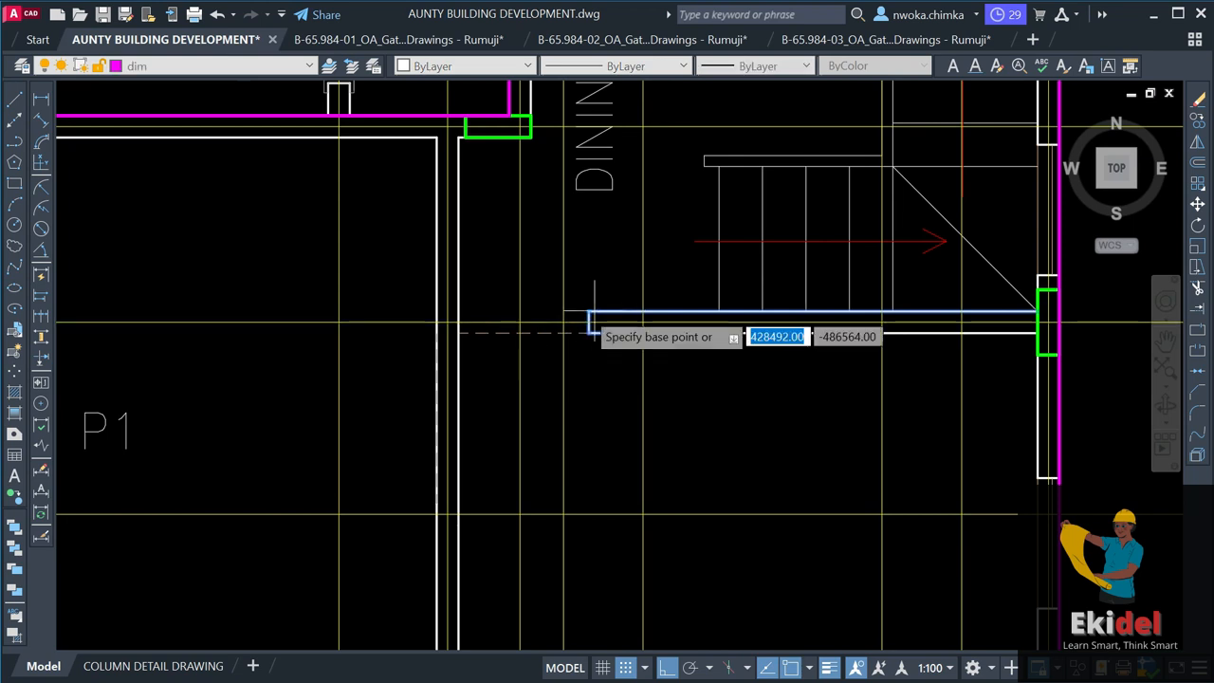
left_click(587, 310)
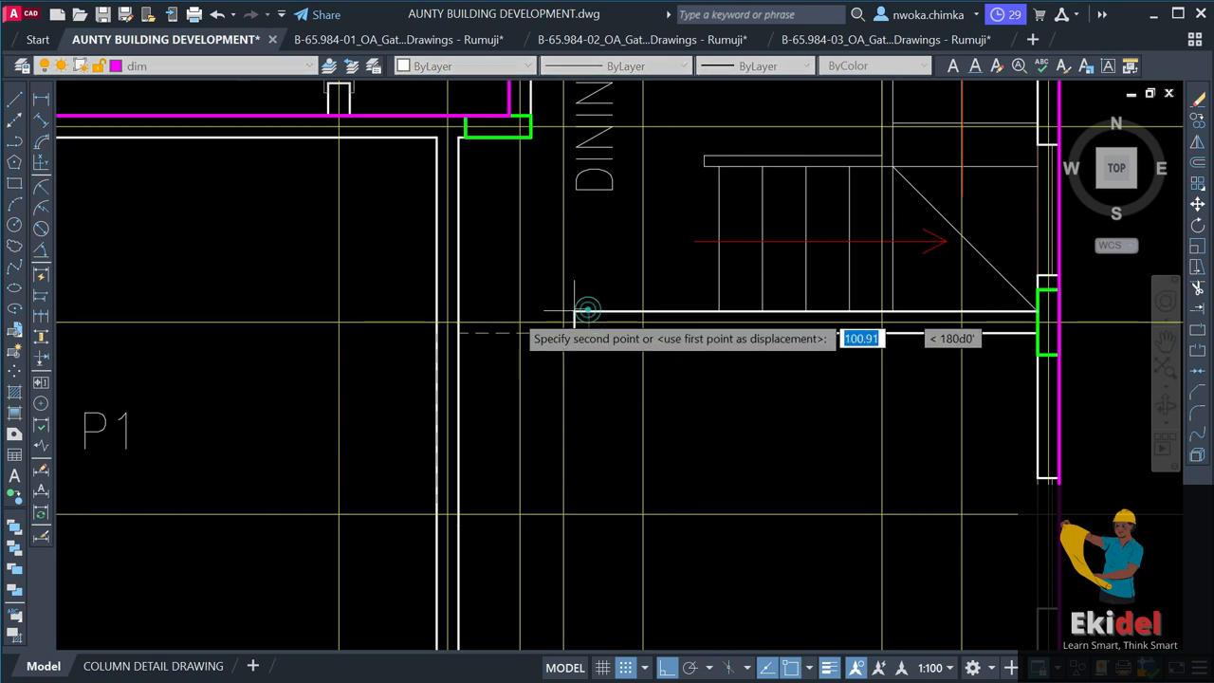
left_click(463, 312)
Close the gap in the lower line of the wall below the staircase by stretching its east segment westward.
left_click(656, 333)
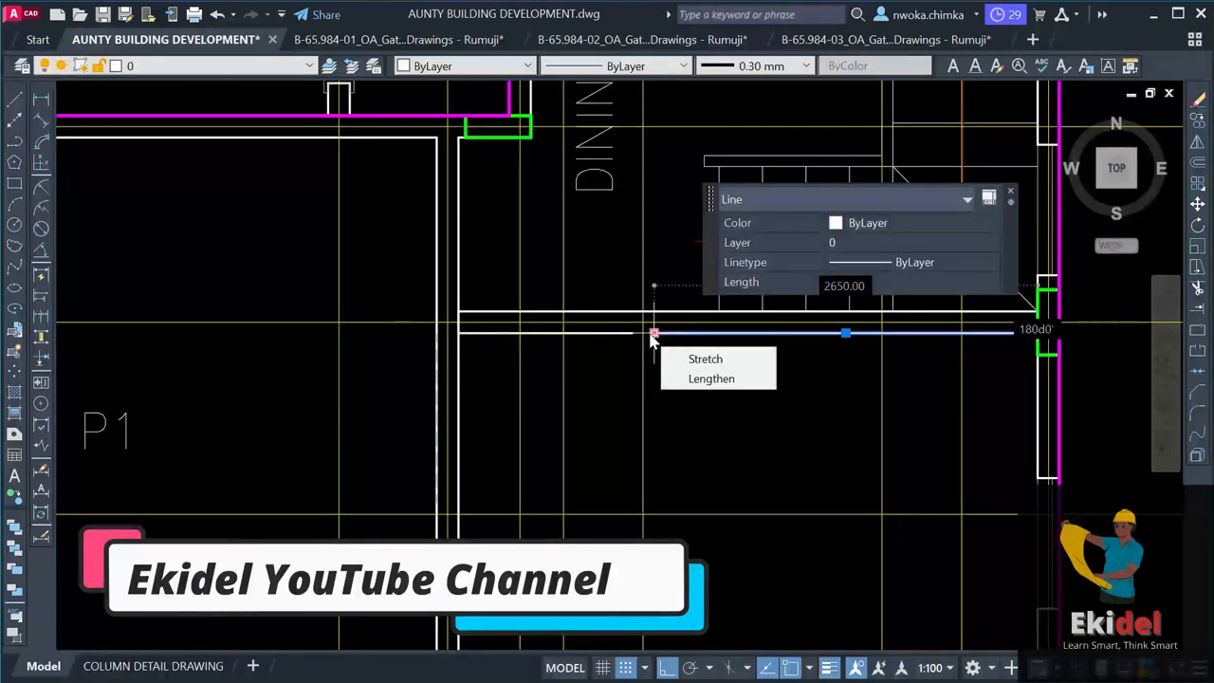
left_click(653, 333)
left_click(620, 333)
key("Escape")
Copy the P1 label into the former ante room and change the copy's text to P2.
scroll(690, 328, "down", 2)
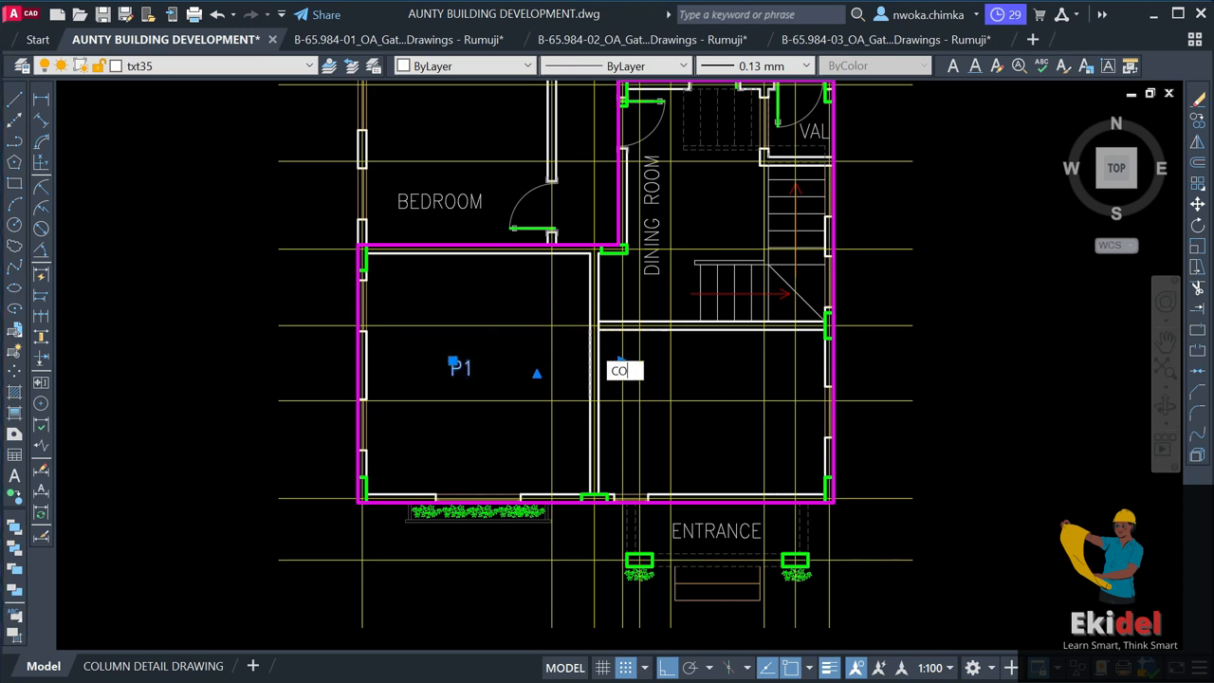
key("Return")
left_click(473, 368)
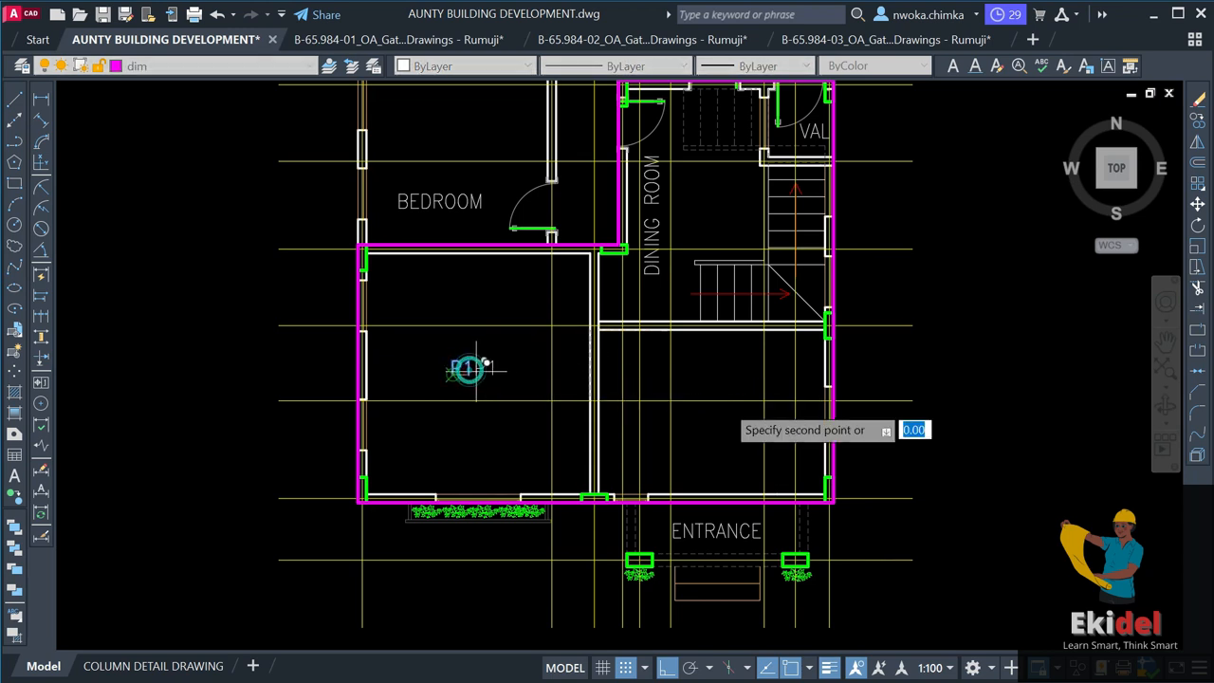
scroll(719, 422, "up", 2)
left_click(719, 421)
left_click(719, 422)
double_click(719, 422)
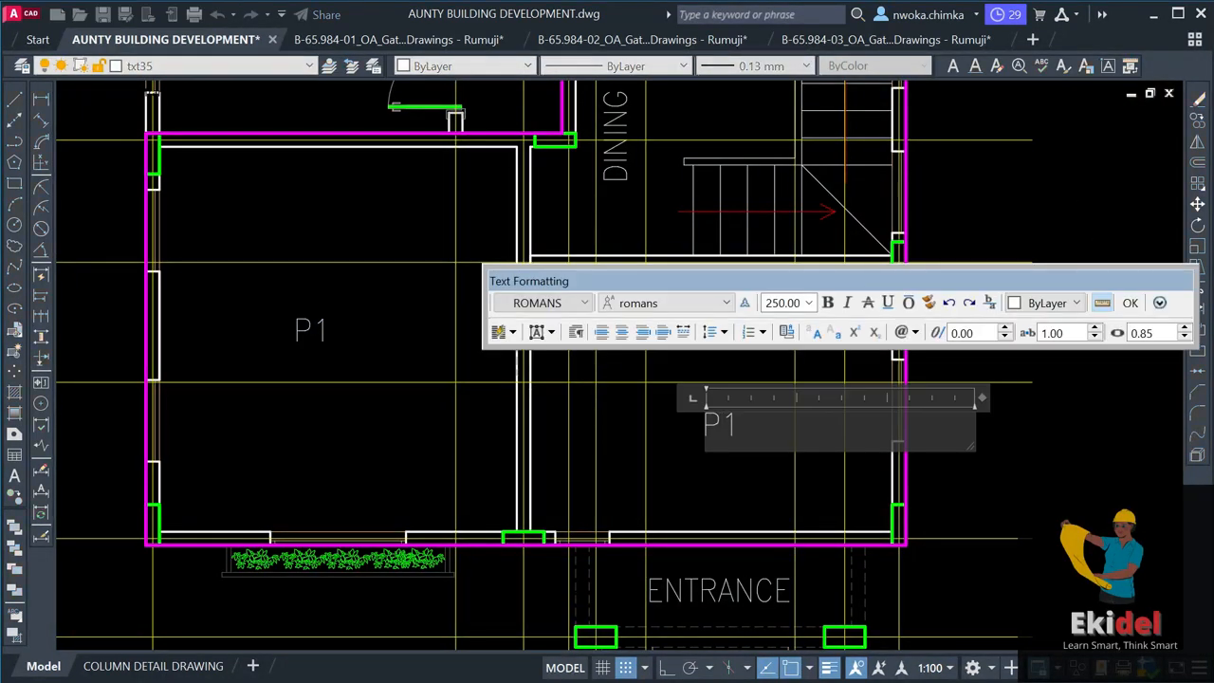
left_click(773, 487)
scroll(770, 459, "down", 3)
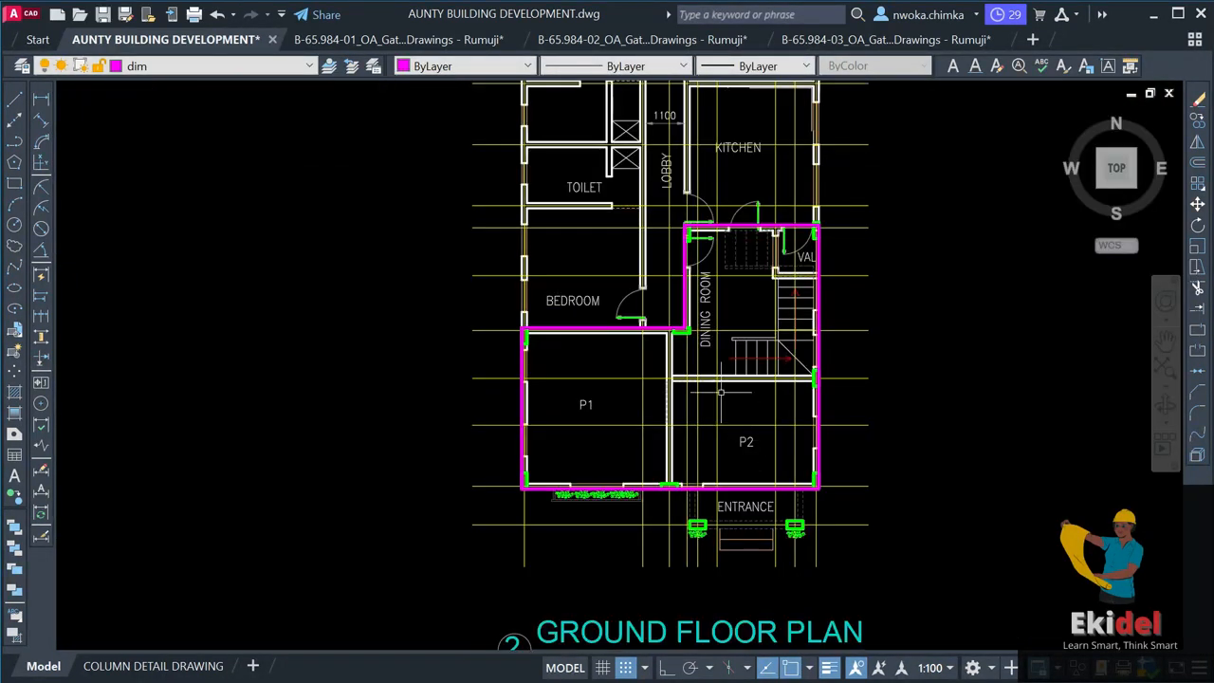
Examine the furnished pent floor plan and ground floor plan on the original architectural sheets.
scroll(517, 384, "down", 4)
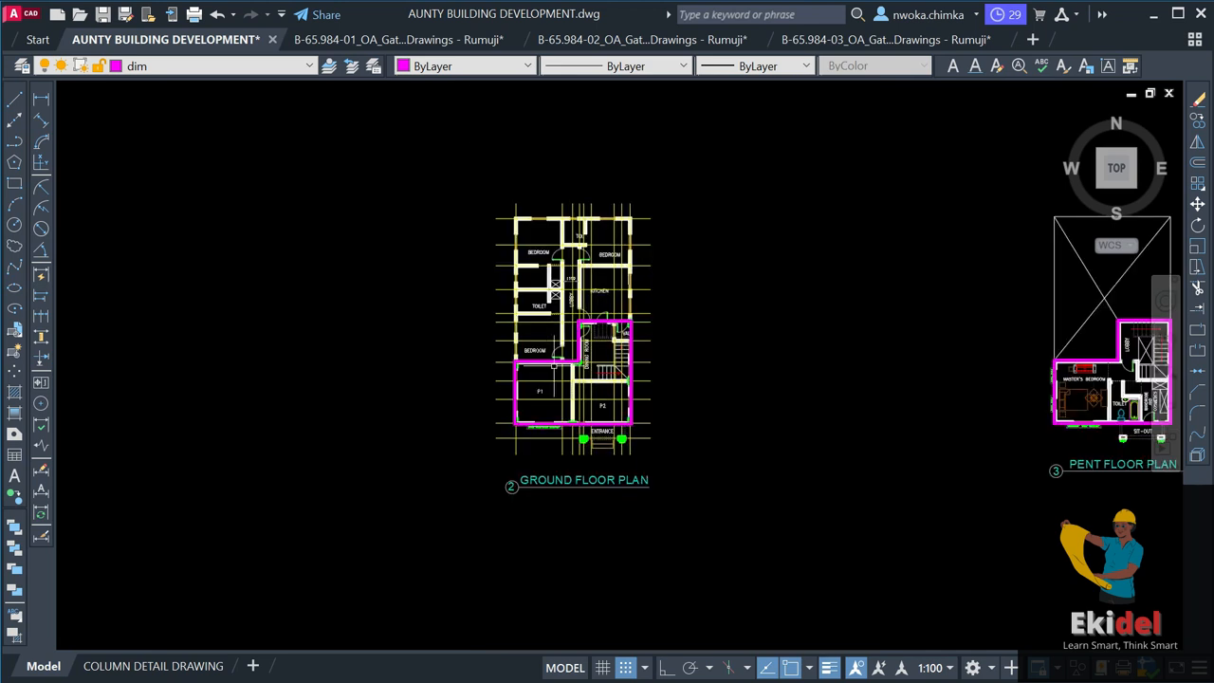
middle_click_drag(874, 289, 831, 546)
scroll(831, 544, "down", 1)
scroll(832, 288, "down", 1)
middle_click_drag(832, 288, 820, 518)
scroll(819, 517, "down", 1)
middle_click_drag(757, 282, 762, 401)
scroll(775, 267, "up", 3)
scroll(764, 261, "up", 8)
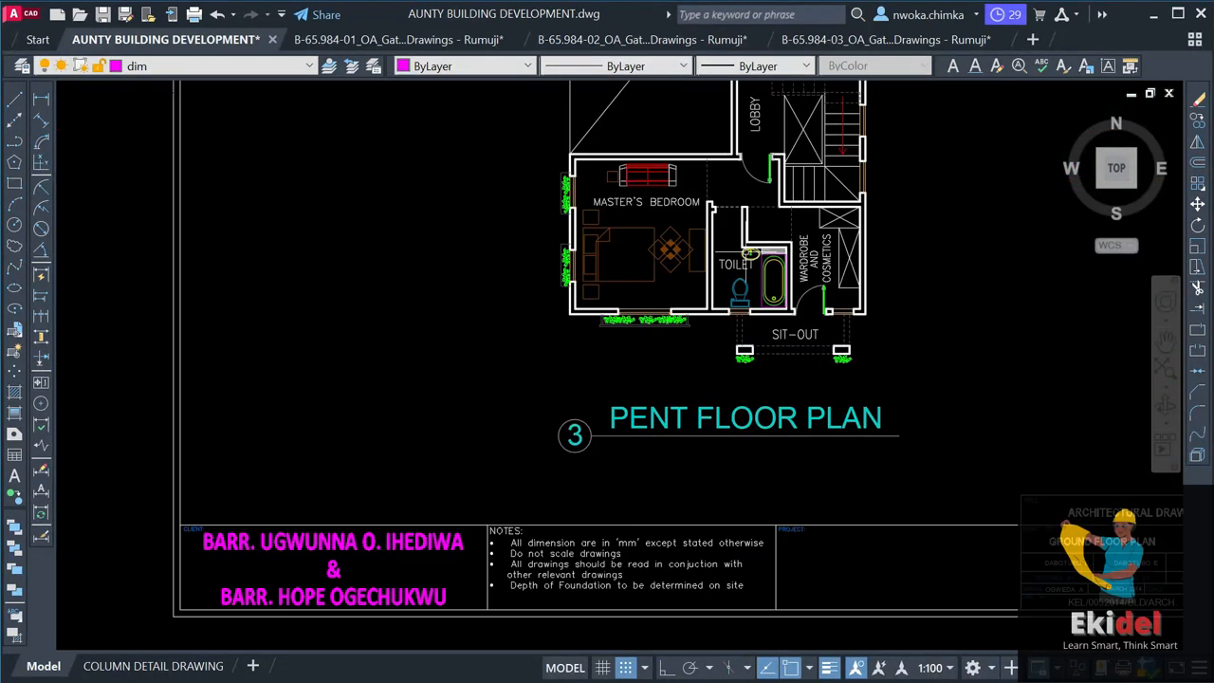
scroll(860, 311, "down", 5)
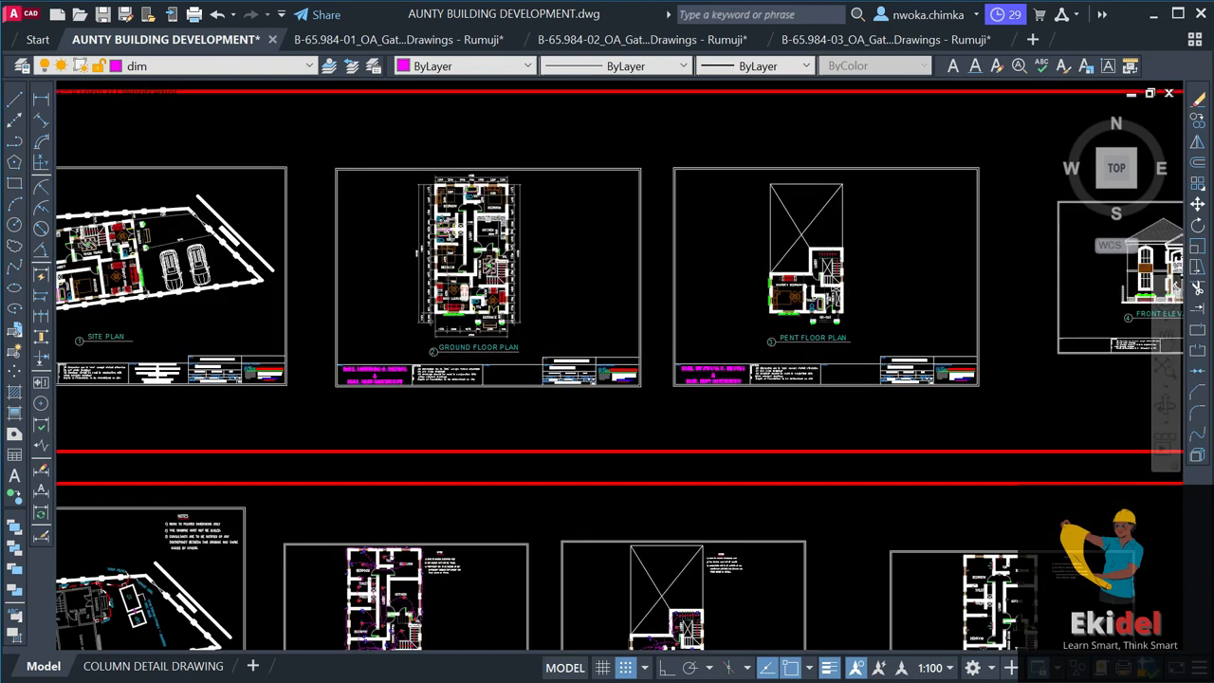
scroll(453, 294, "up", 8)
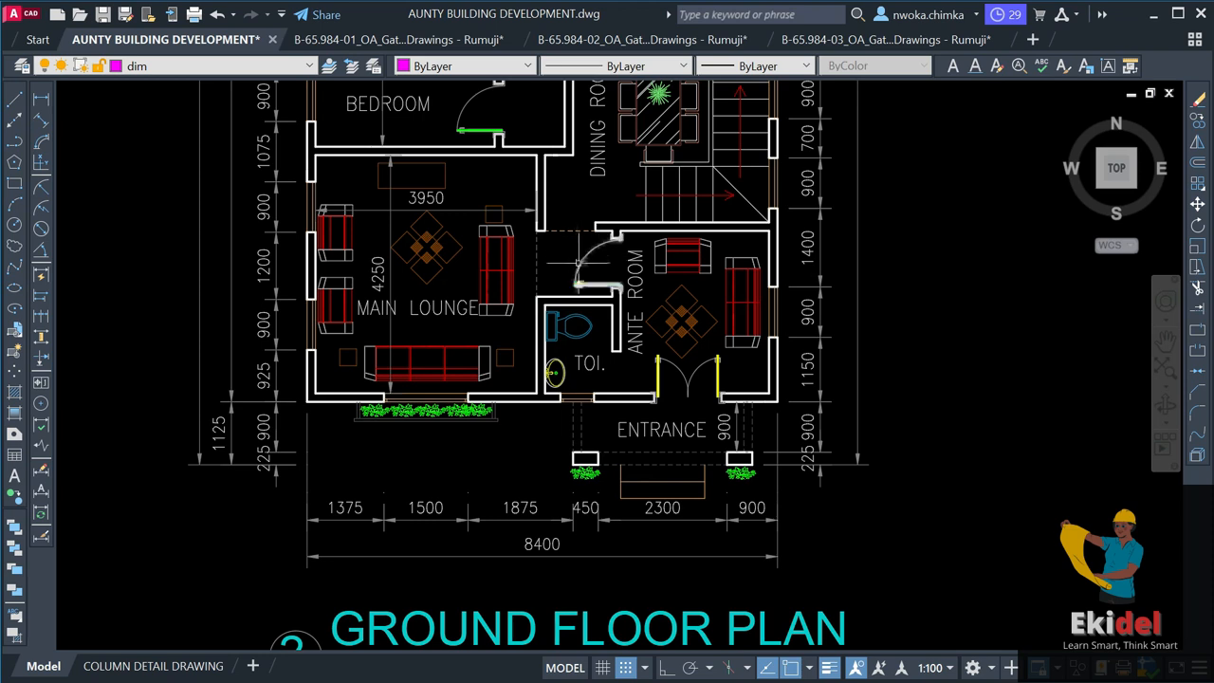
middle_click_drag(578, 261, 603, 409)
scroll(865, 295, "down", 10)
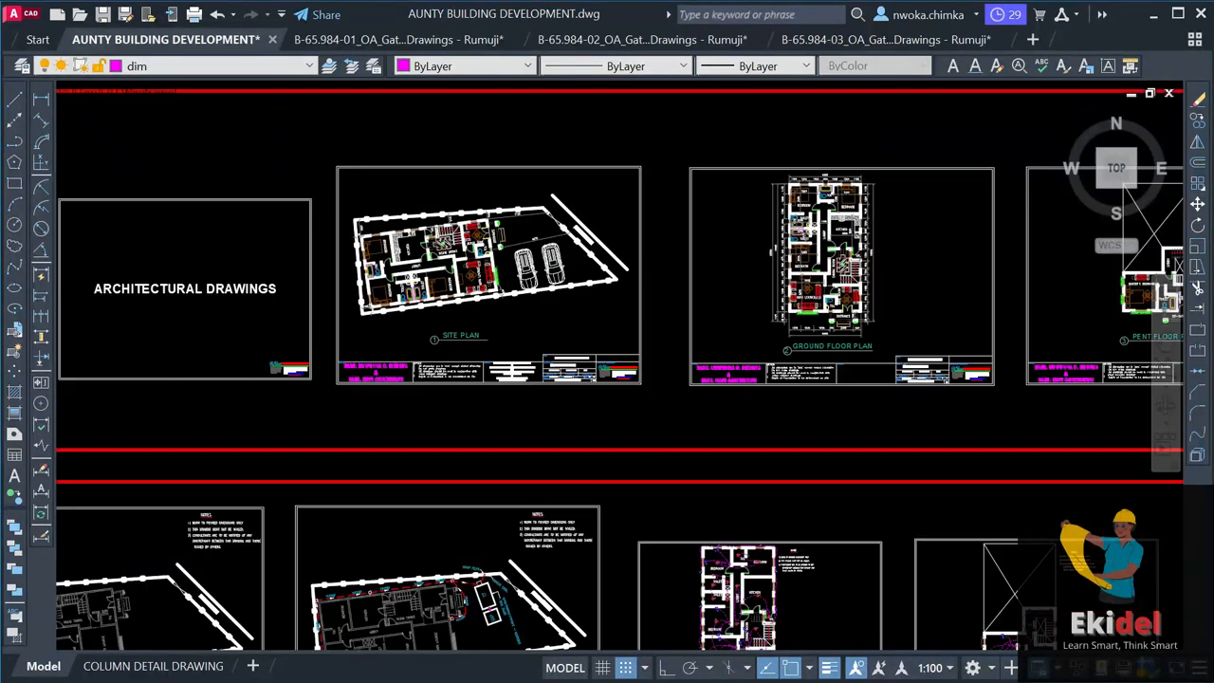
Examine the dining room, staircase and walls around P1 and P2 on the simplified ground floor plan.
middle_click_drag(856, 398, 710, 225)
scroll(749, 242, "down", 3)
scroll(745, 303, "up", 10)
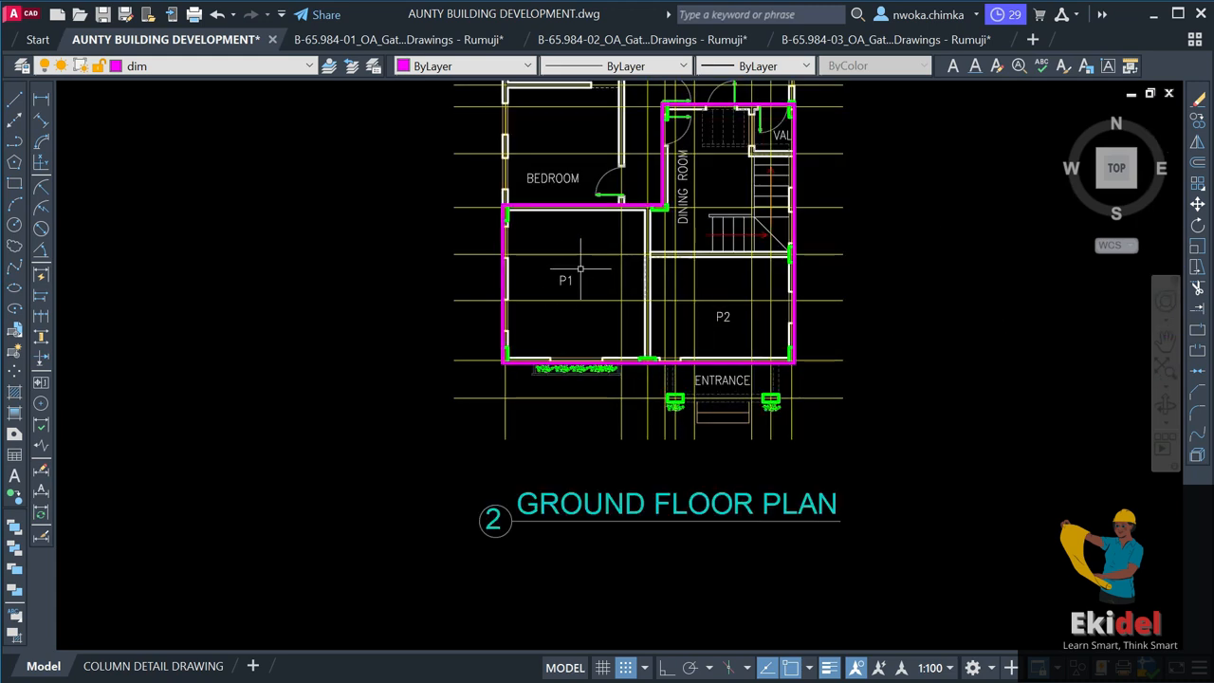
middle_click_drag(844, 313, 834, 467)
scroll(739, 301, "up", 3)
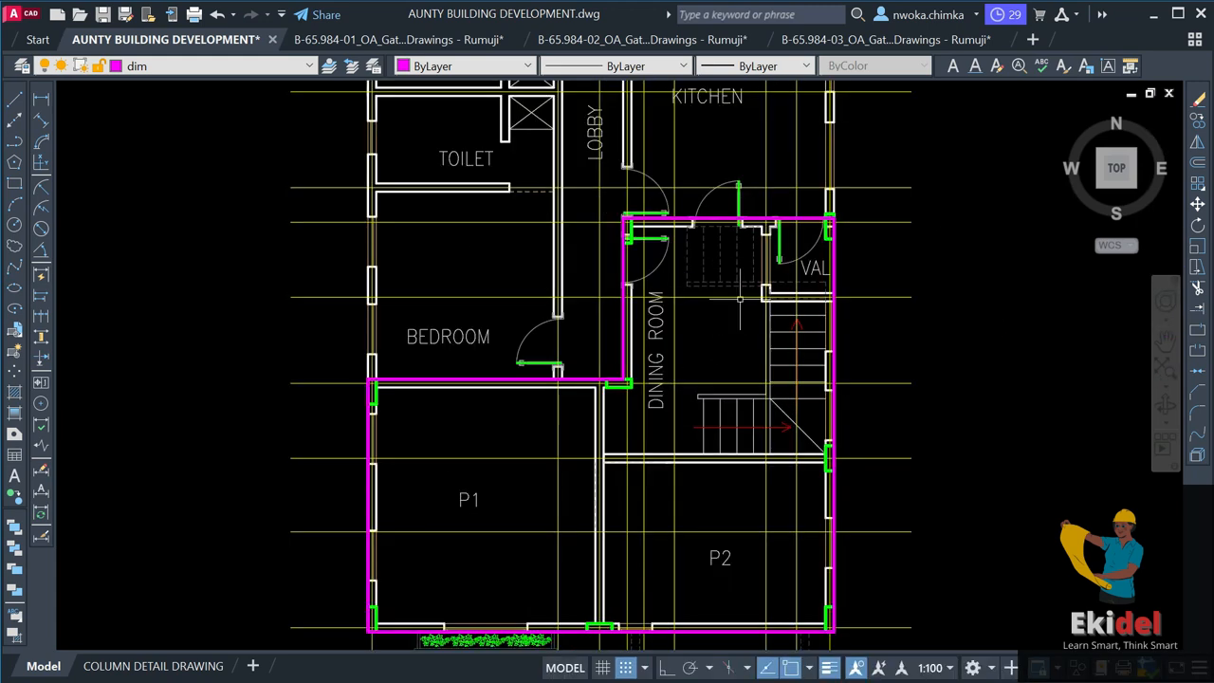
scroll(776, 281, "down", 2)
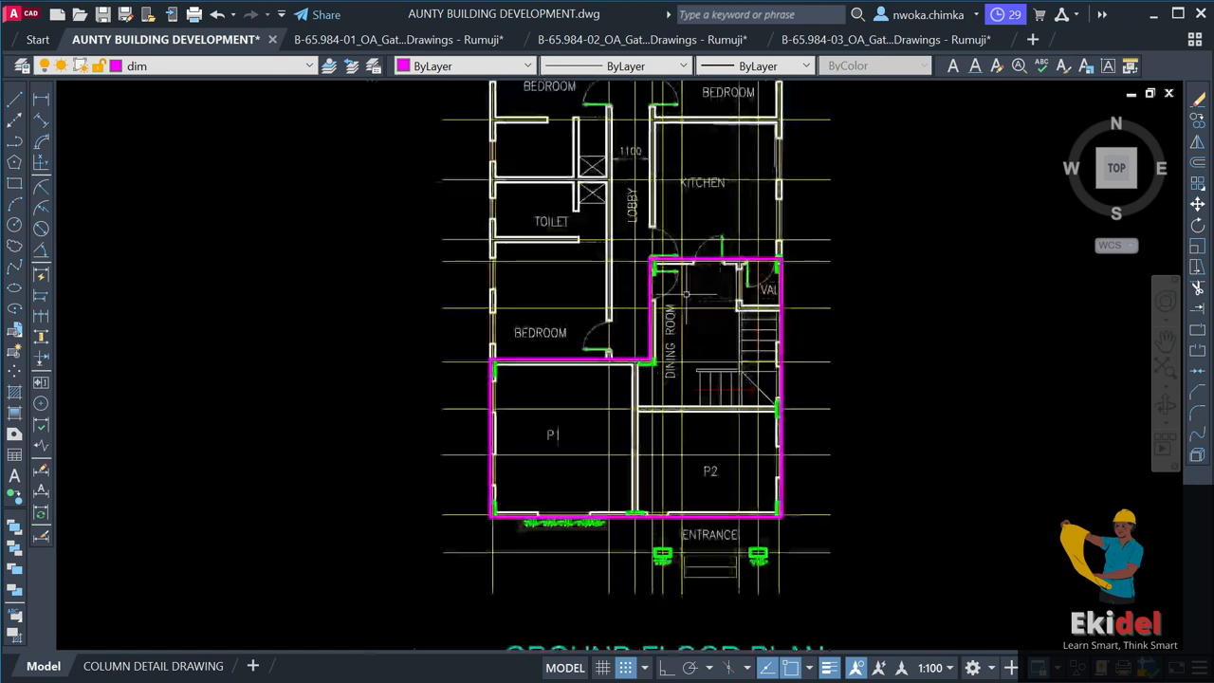
scroll(733, 335, "up", 2)
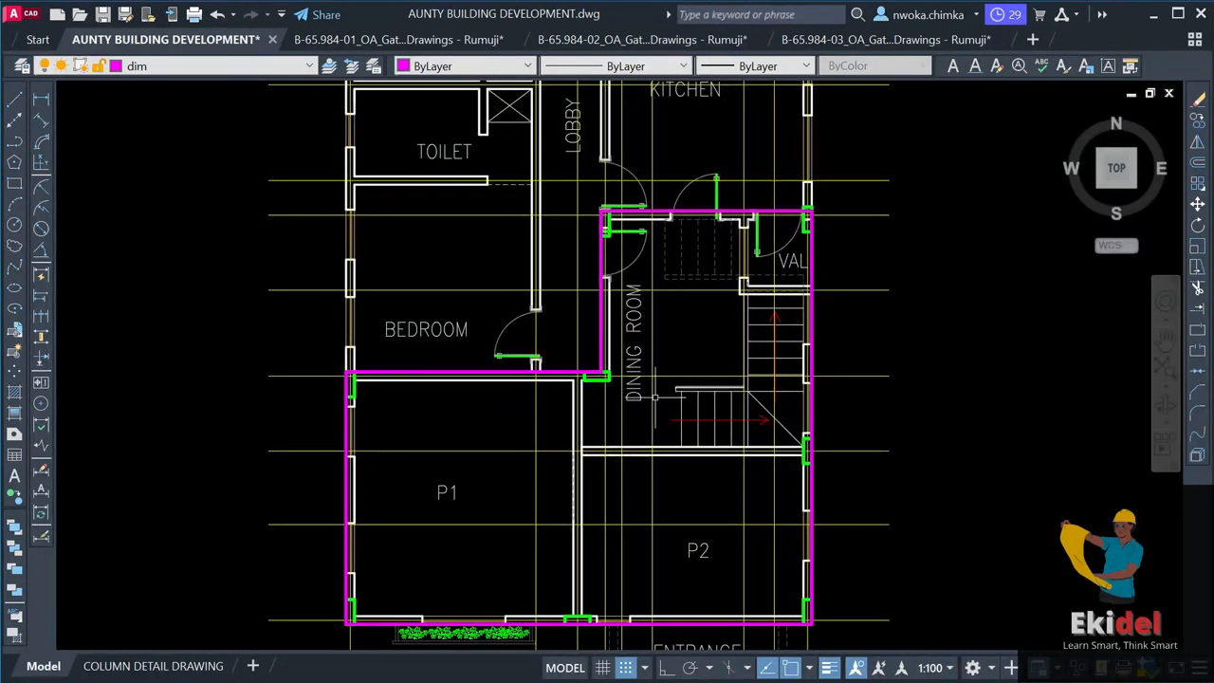
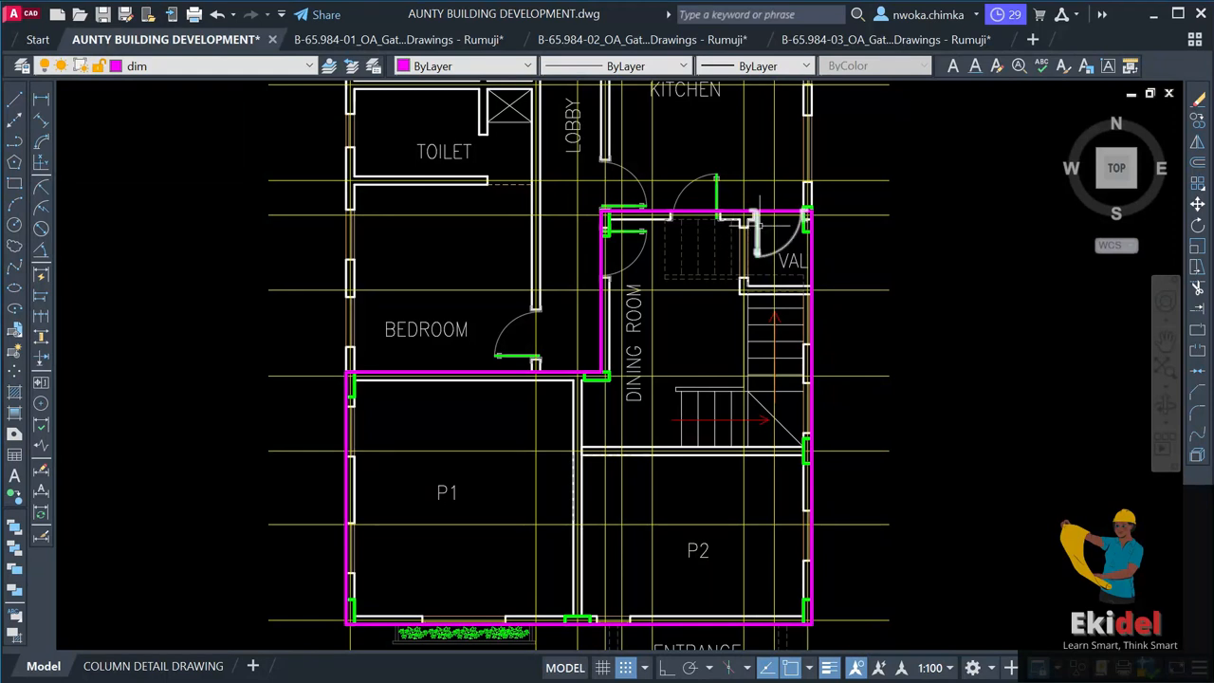
Examine the outlined pent floor plan's lobby, stairwell and master's bedroom in relation to the ground floor plan.
scroll(541, 306, "down", 5)
middle_click_drag(899, 325, 596, 325)
scroll(810, 311, "up", 8)
scroll(743, 270, "down", 4)
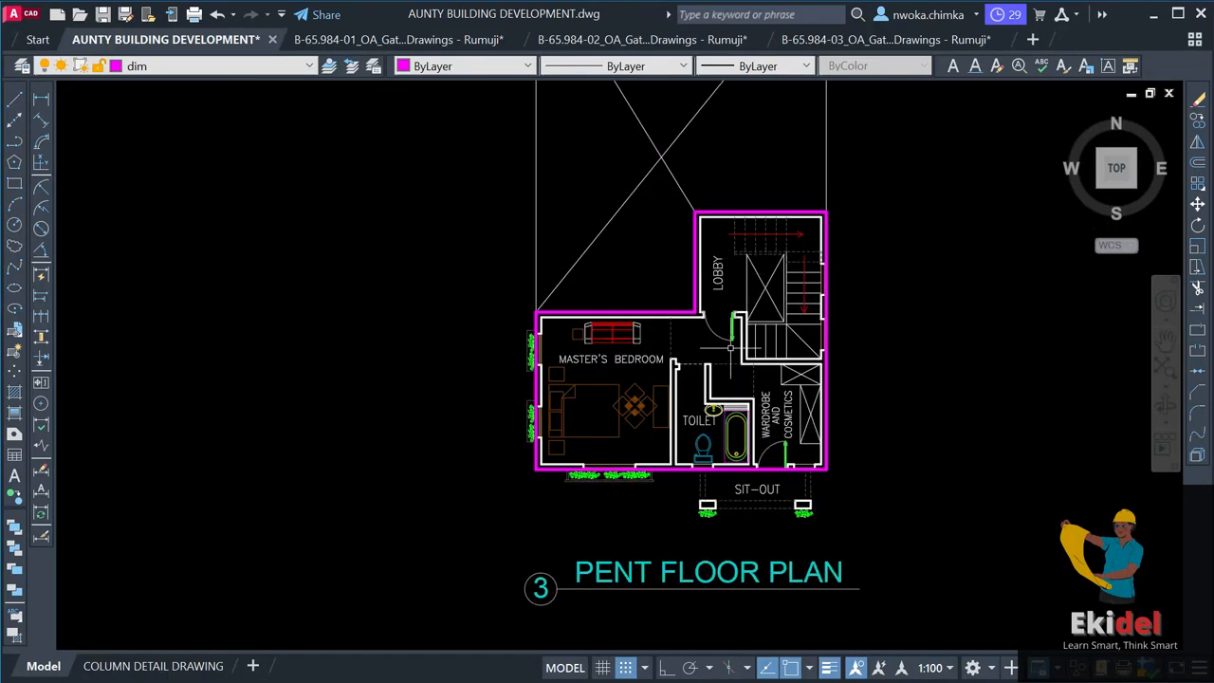
scroll(804, 313, "up", 2)
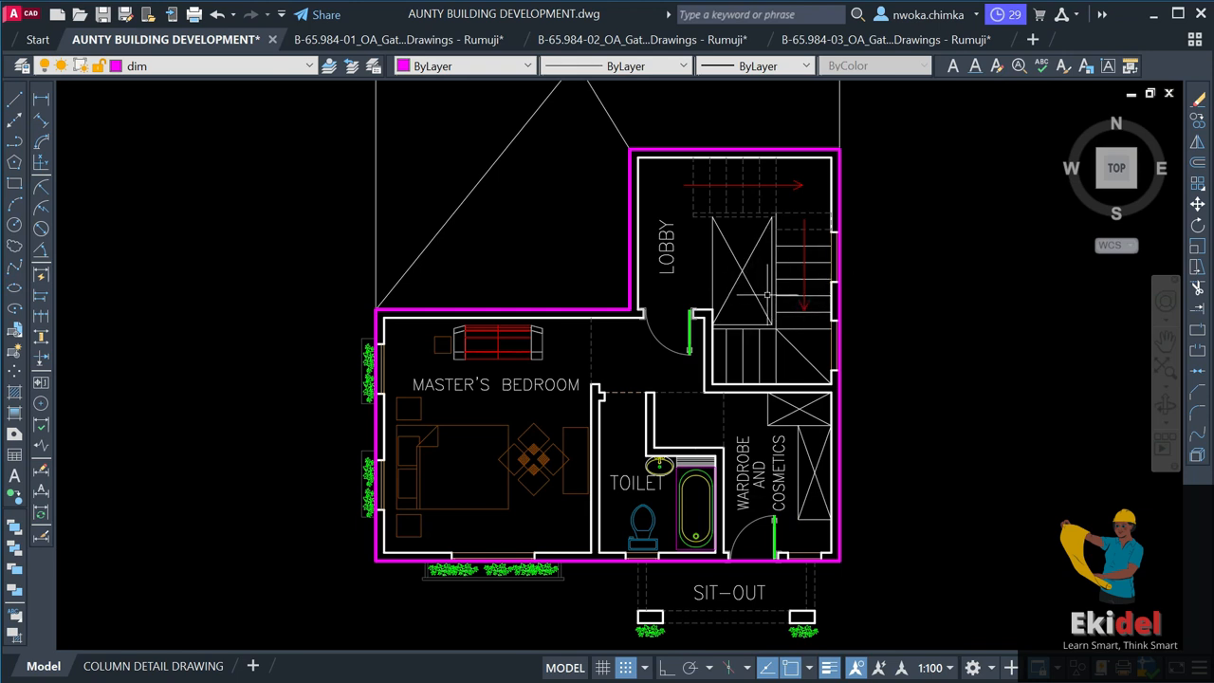
scroll(754, 239, "up", 2)
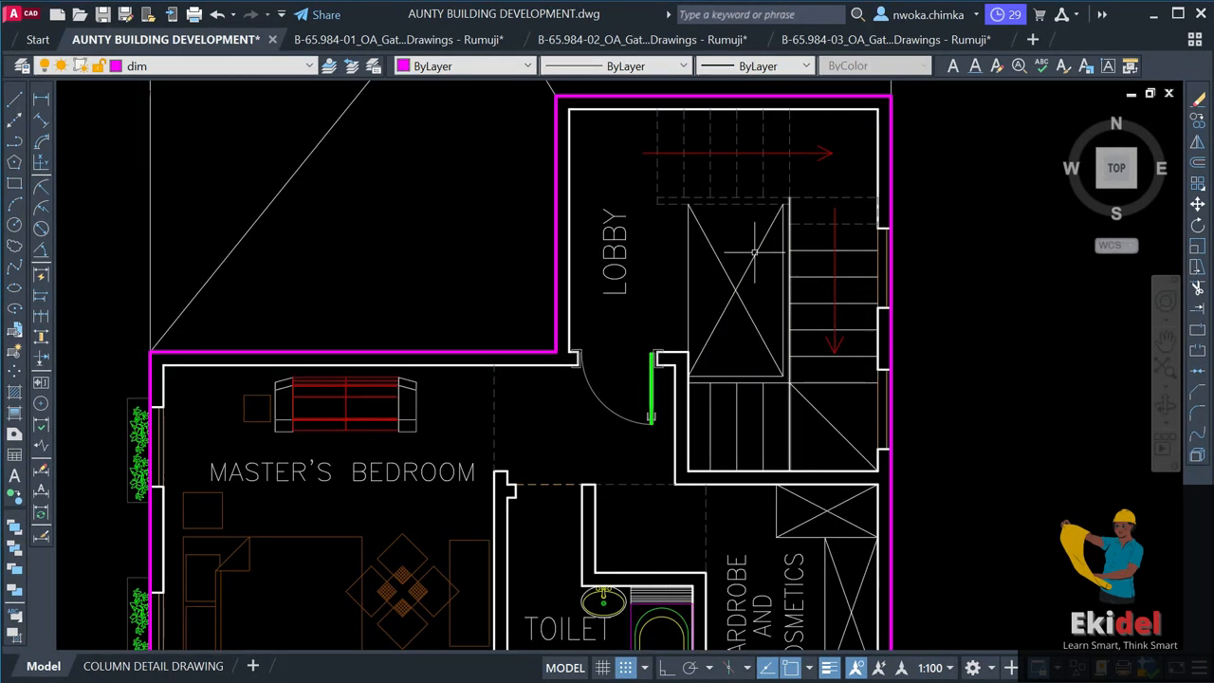
scroll(711, 284, "down", 4)
scroll(708, 325, "up", 2)
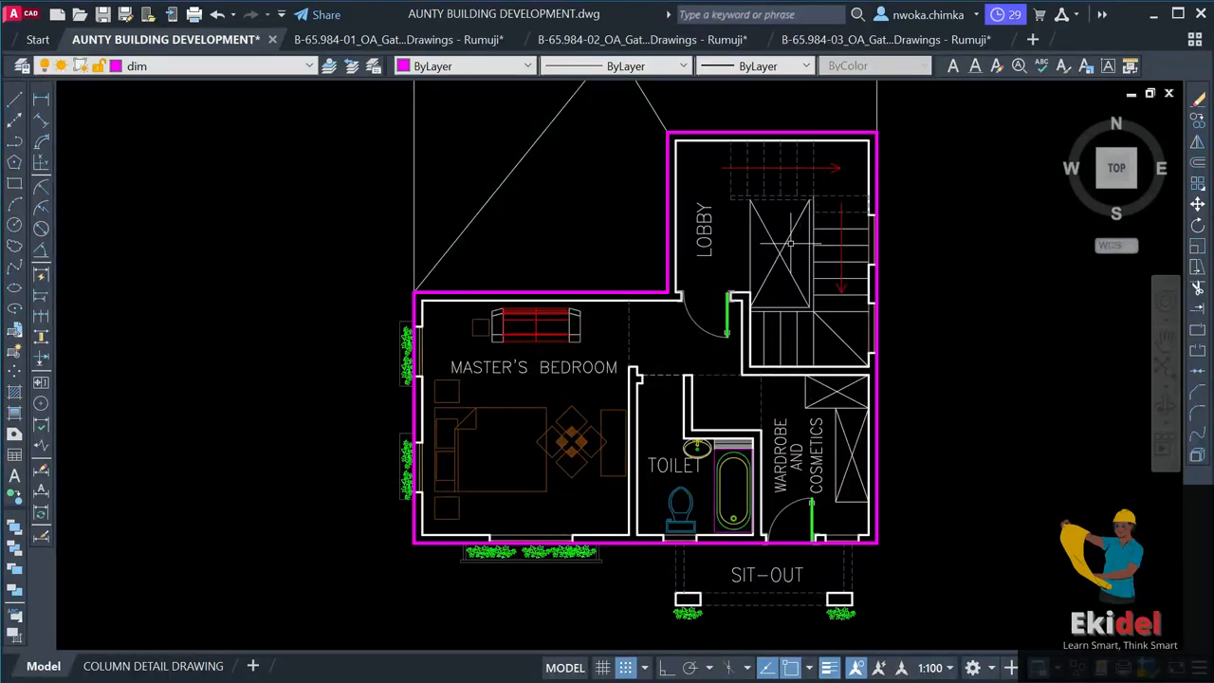
scroll(795, 241, "down", 5)
scroll(582, 275, "up", 5)
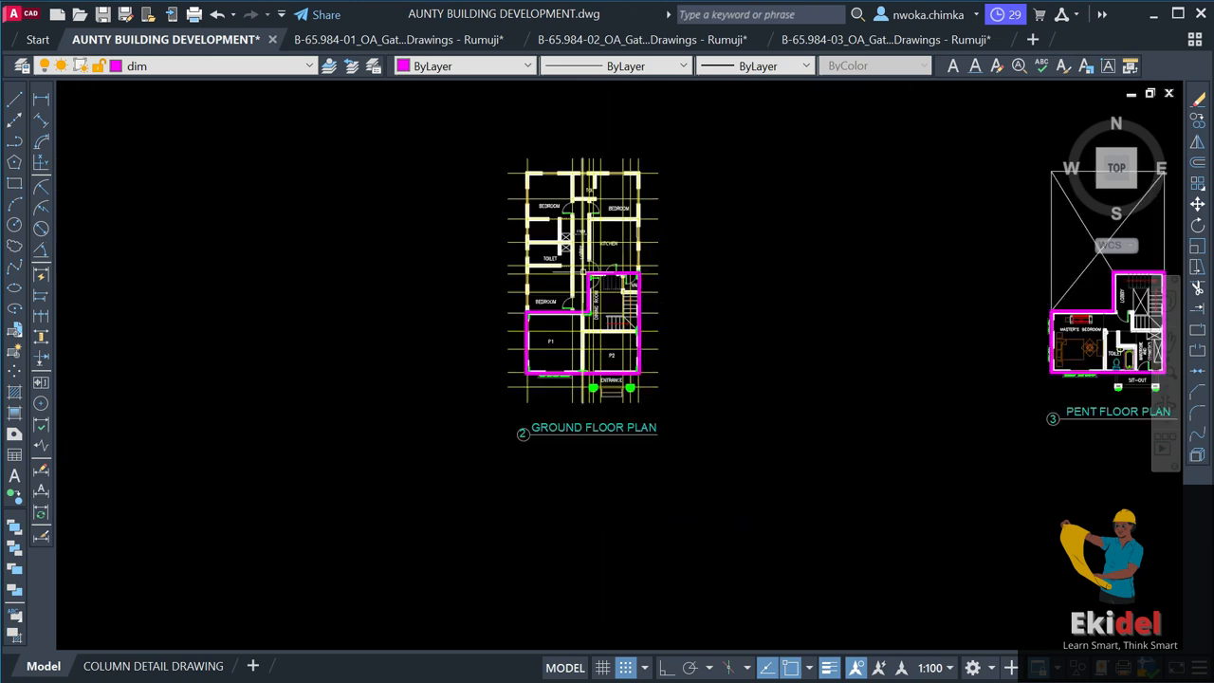
Start copying the crossed stairwell void and its edge line from the pent floor plan, based at the magenta outline's southwest corner.
scroll(569, 307, "up", 3)
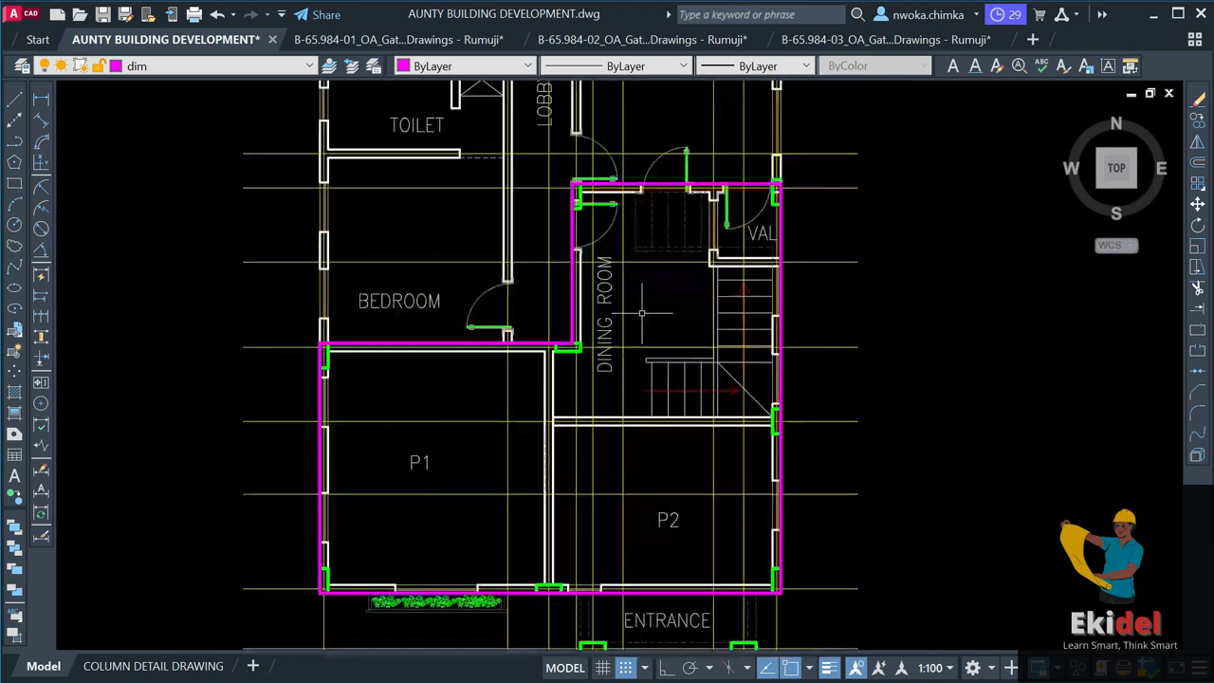
scroll(739, 270, "down", 5)
scroll(766, 263, "up", 5)
scroll(698, 270, "up", 1)
left_click(730, 254)
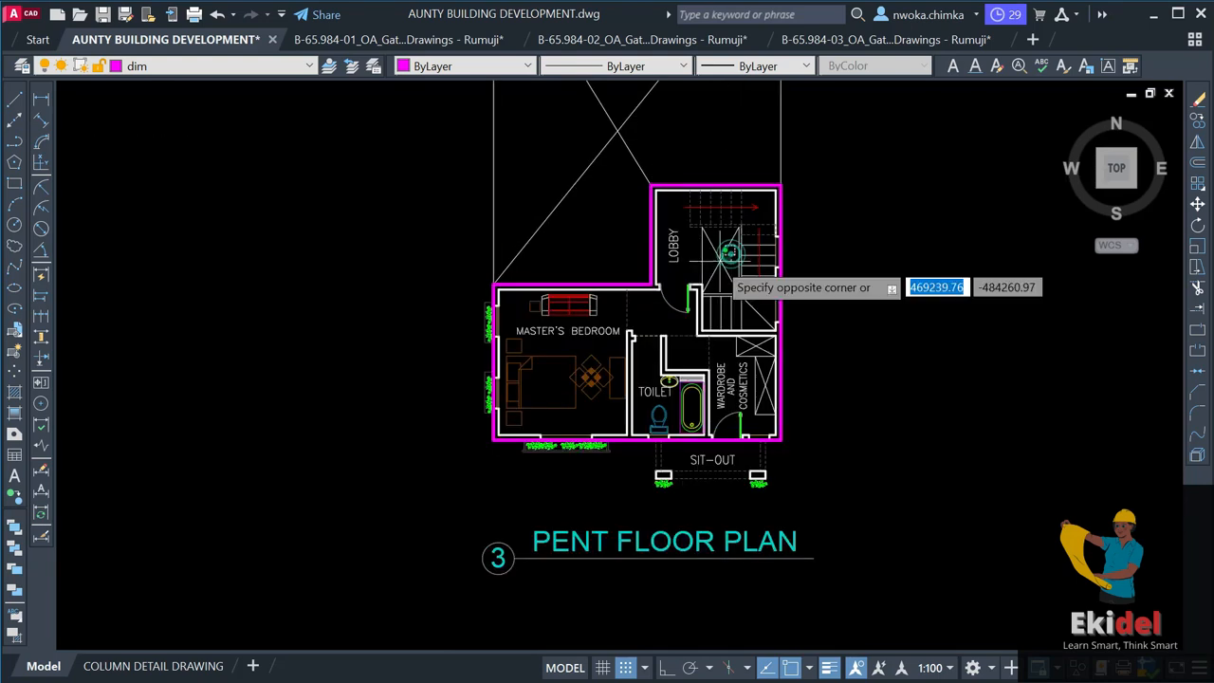
left_click(693, 257)
type("co")
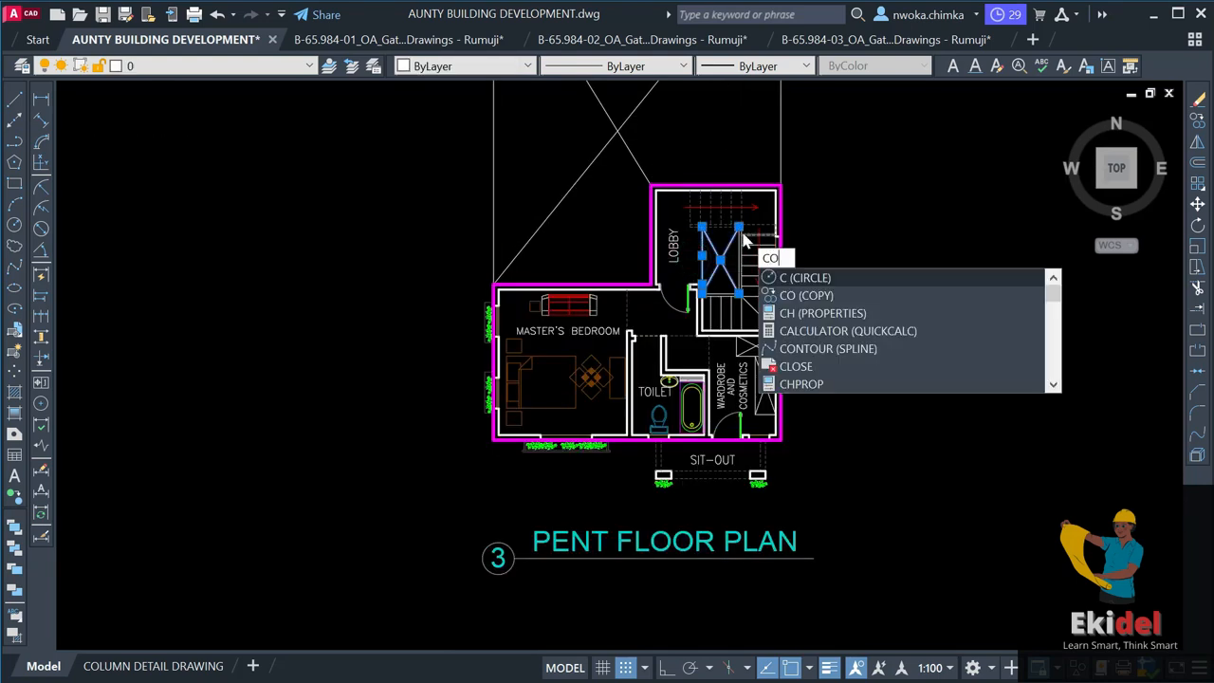
key("Return")
scroll(474, 433, "up", 2)
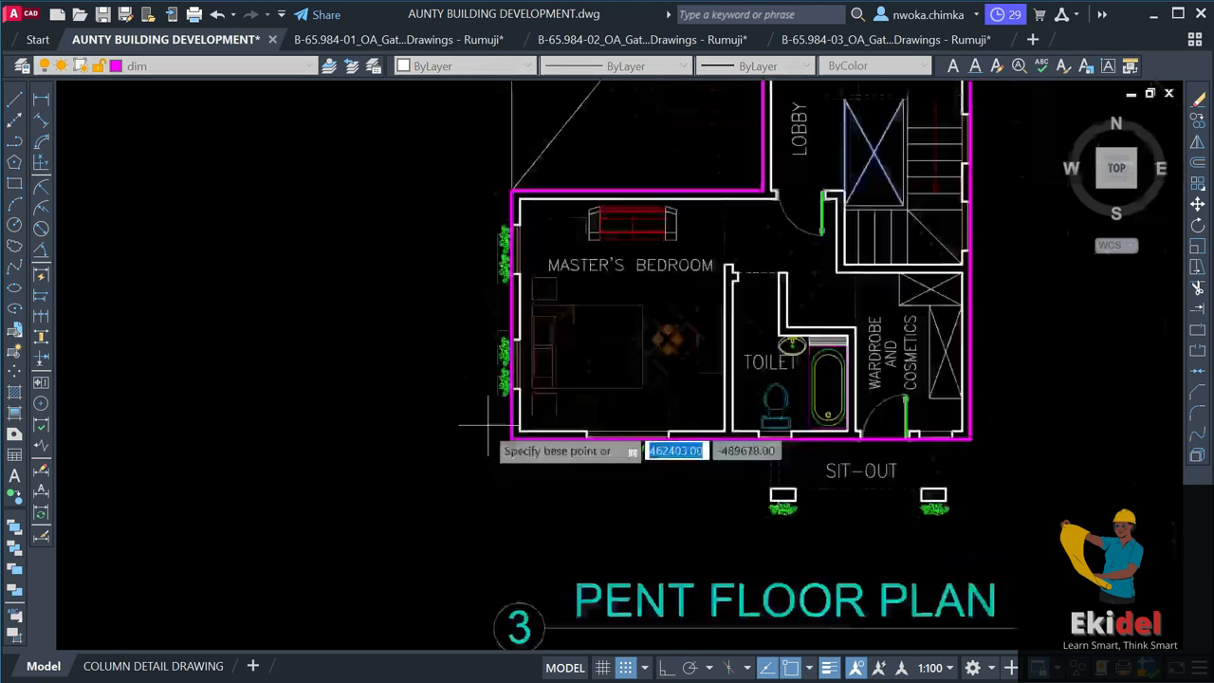
scroll(487, 407, "down", 2)
scroll(508, 436, "up", 4)
scroll(512, 407, "down", 1)
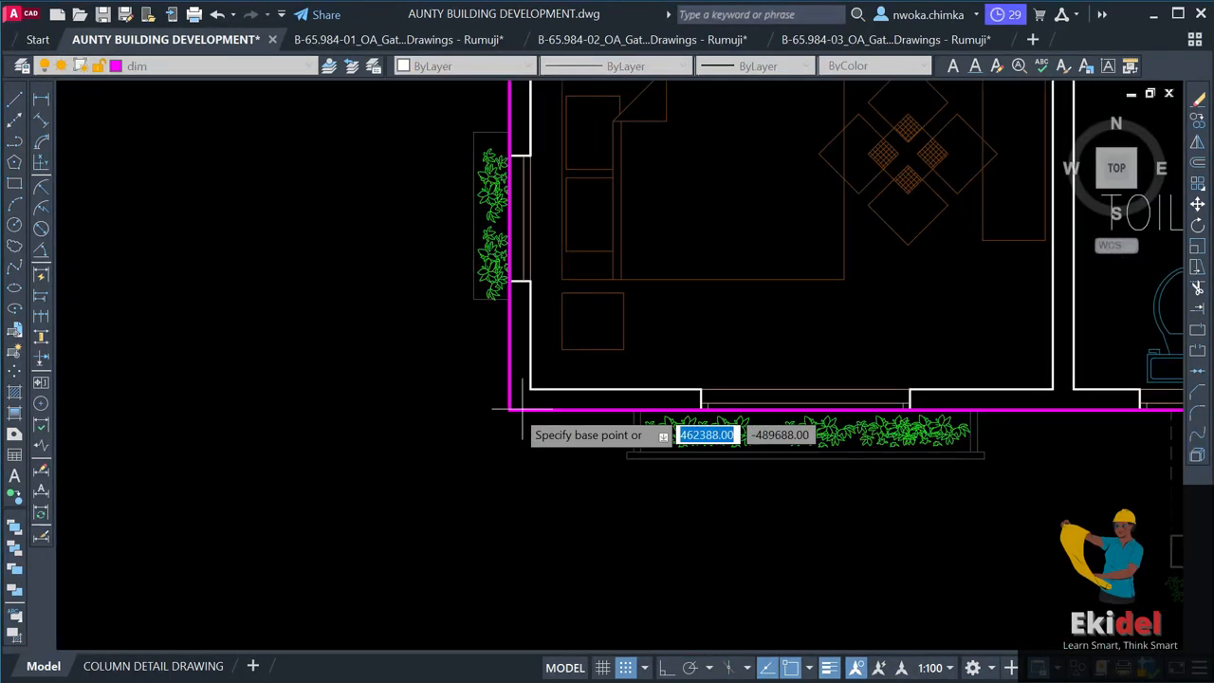
left_click(509, 403)
Place the copied void on the ground floor plan using the matching southwest corner of the magenta outline.
scroll(1100, 363, "down", 5)
scroll(972, 370, "down", 6)
middle_click_drag(902, 303, 765, 664)
scroll(793, 528, "up", 1)
scroll(794, 549, "up", 10)
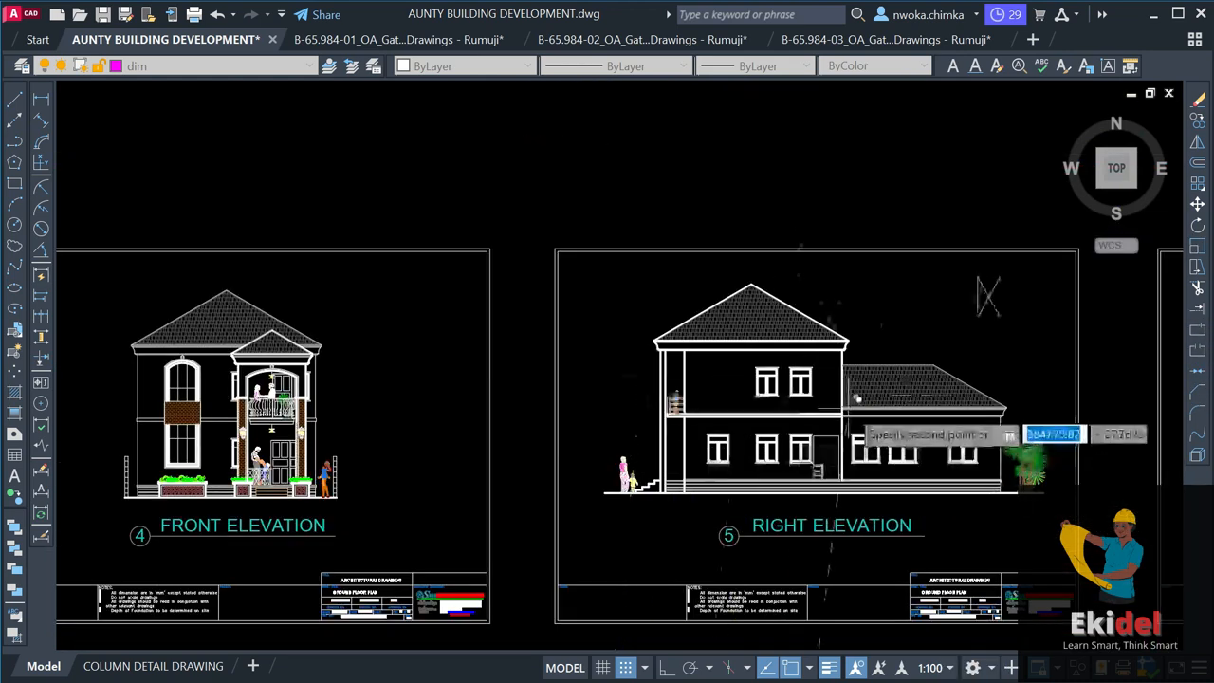
scroll(853, 426, "up", 2)
scroll(858, 380, "down", 12)
scroll(906, 308, "down", 3)
scroll(910, 446, "up", 10)
scroll(944, 464, "up", 4)
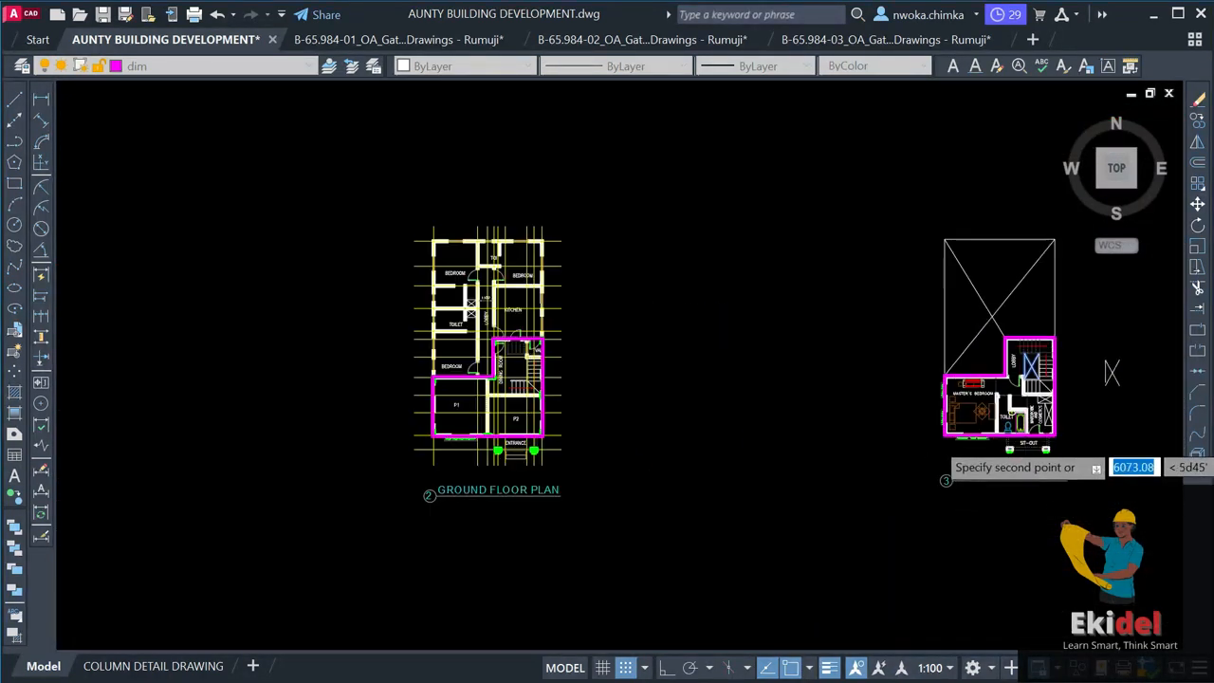
scroll(848, 428, "down", 2)
scroll(948, 391, "up", 4)
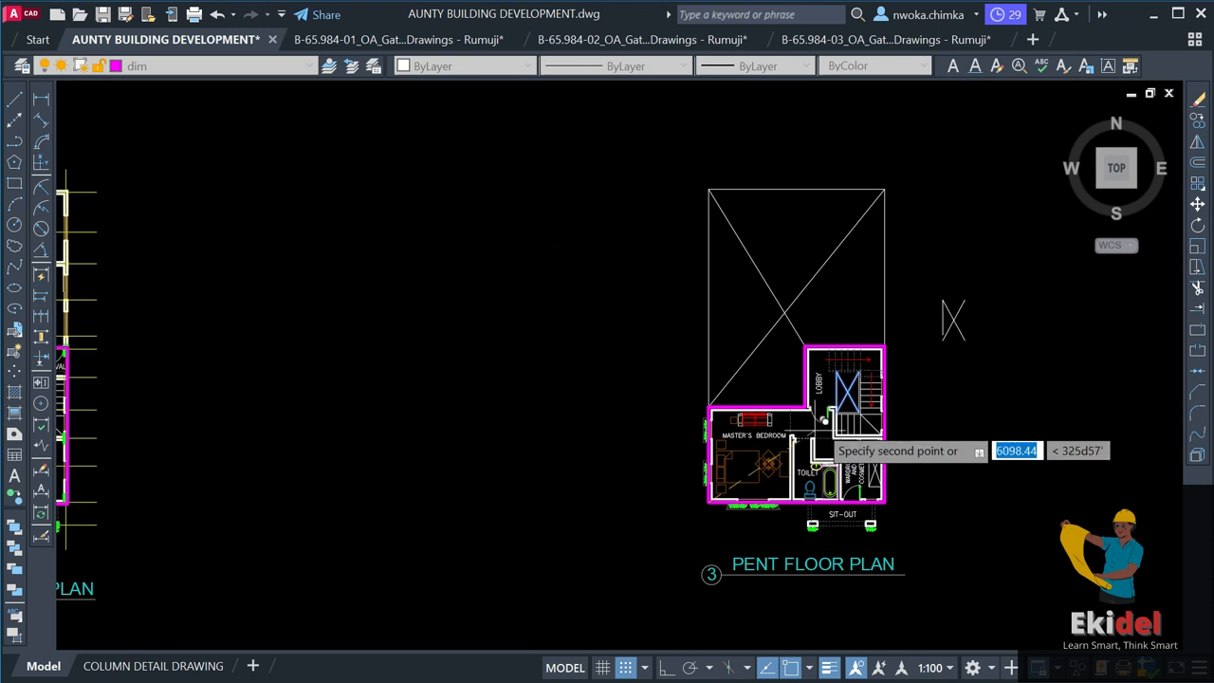
scroll(1042, 394, "down", 4)
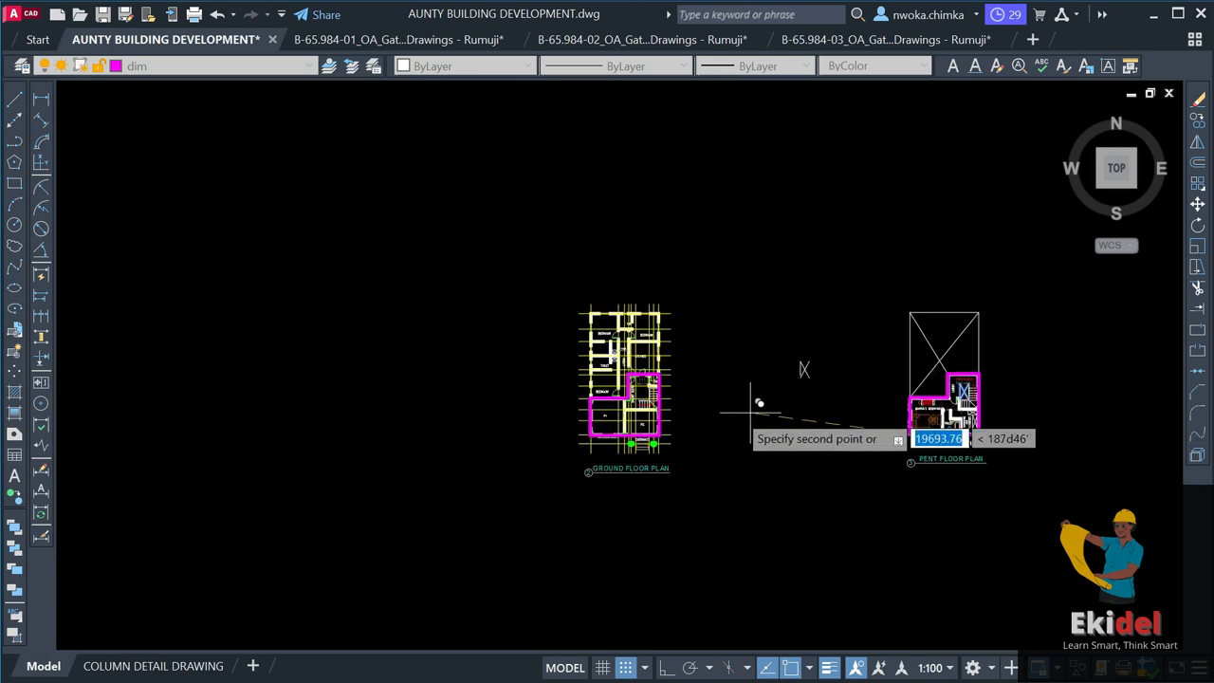
scroll(592, 441, "up", 6)
scroll(577, 416, "up", 6)
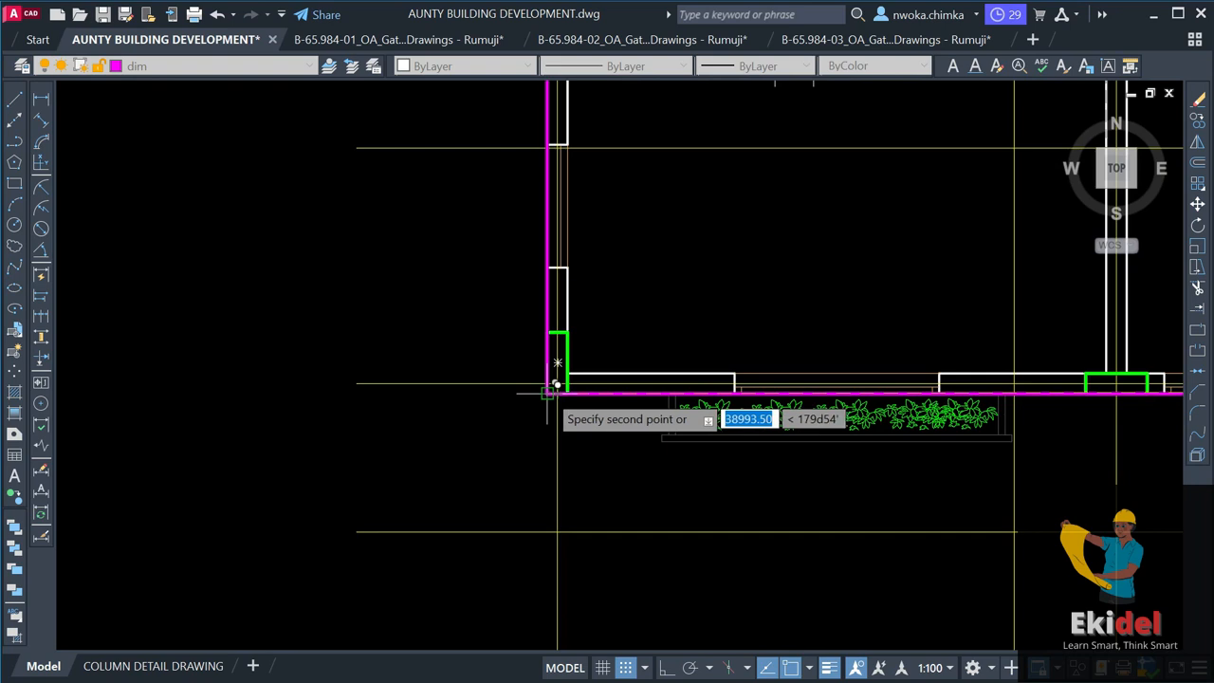
scroll(512, 417, "down", 5)
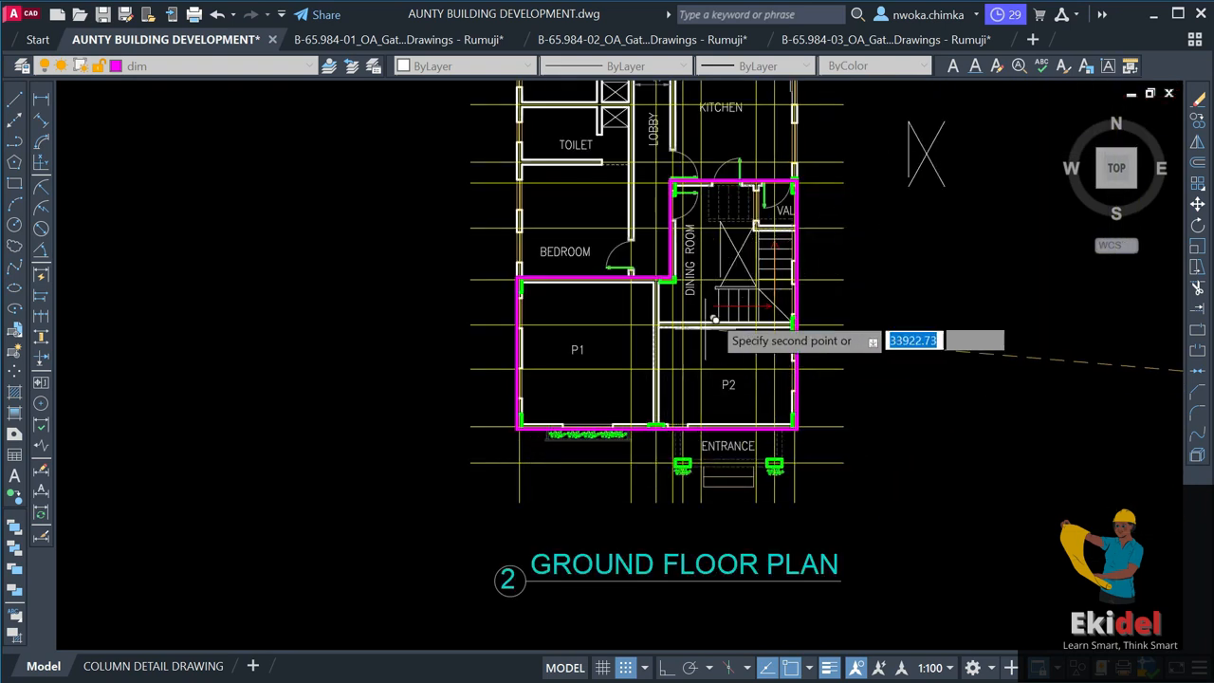
scroll(749, 280, "up", 4)
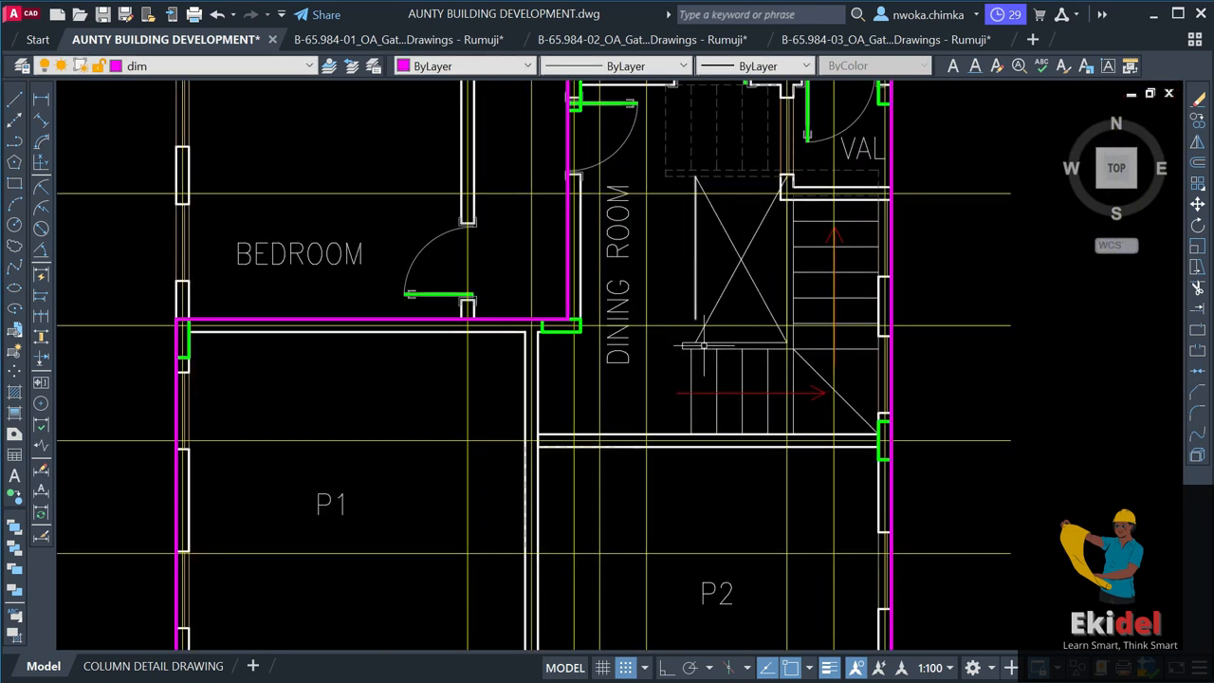
Extend the copied void's west edge line down to the stair rail on the ground floor plan.
scroll(700, 287, "up", 3)
left_click(718, 300)
left_click(714, 295)
key("Return")
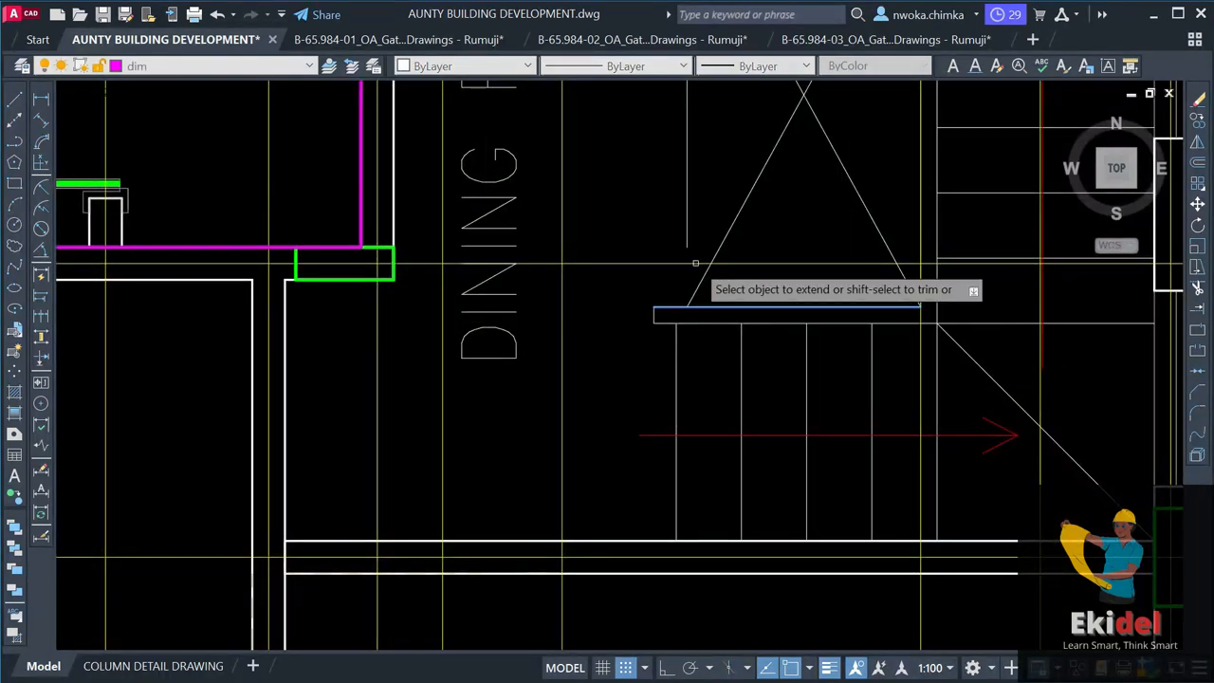
scroll(710, 438, "down", 4)
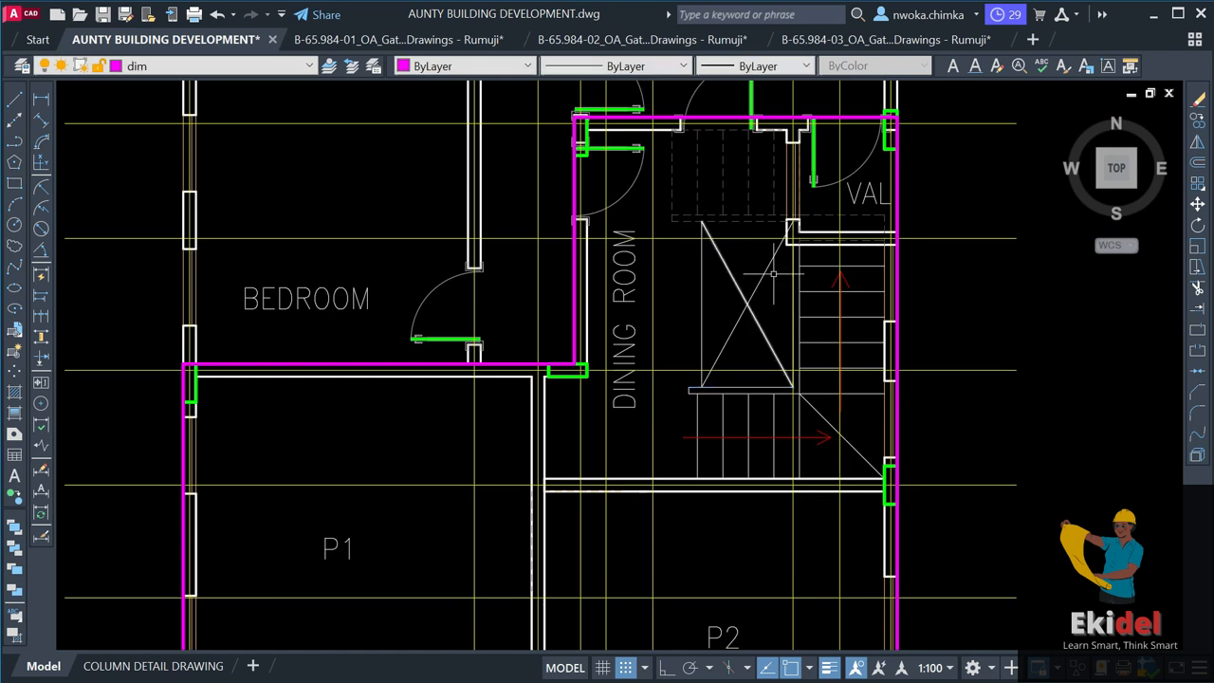
scroll(683, 288, "down", 2)
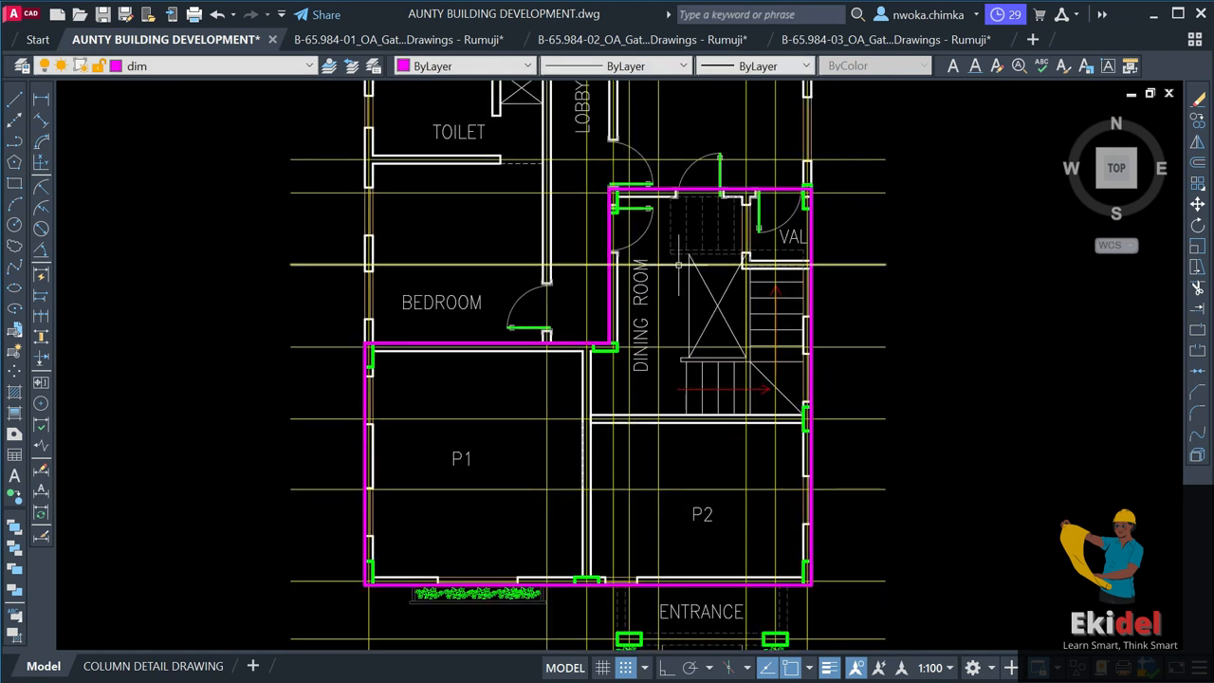
Delete the DINING ROOM label beside the staircase on the ground floor plan.
scroll(680, 277, "up", 2)
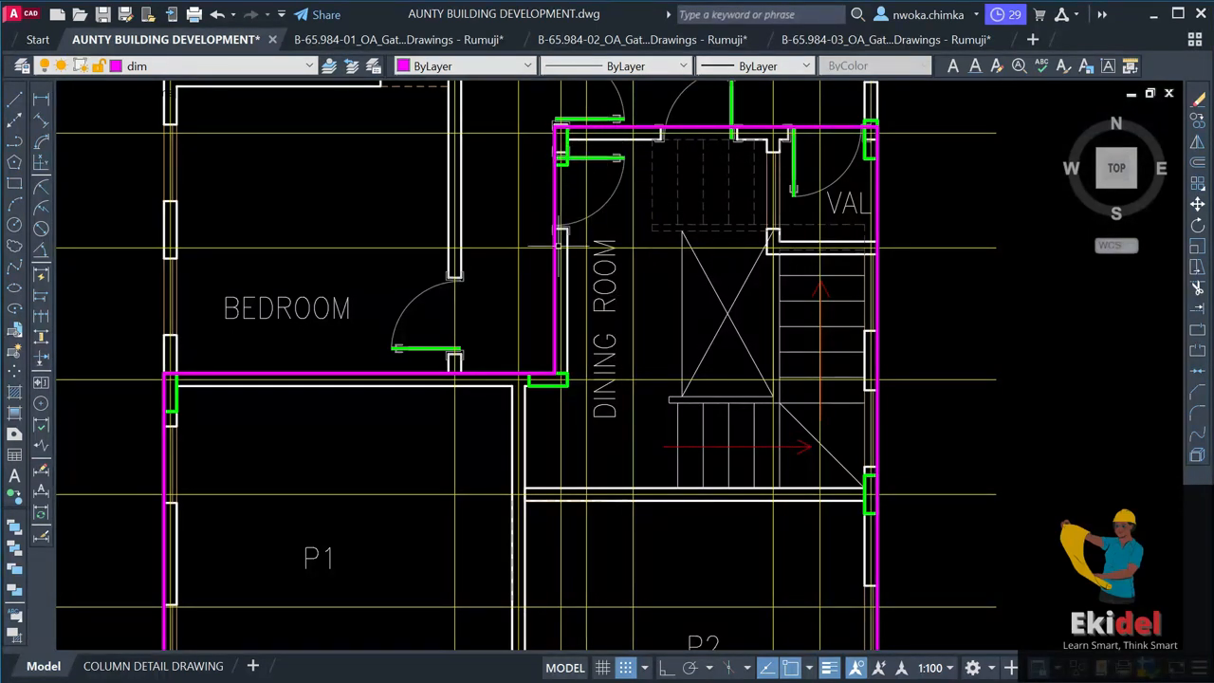
scroll(672, 251, "down", 2)
scroll(651, 293, "up", 4)
left_click(628, 257)
key("Return")
scroll(717, 250, "down", 2)
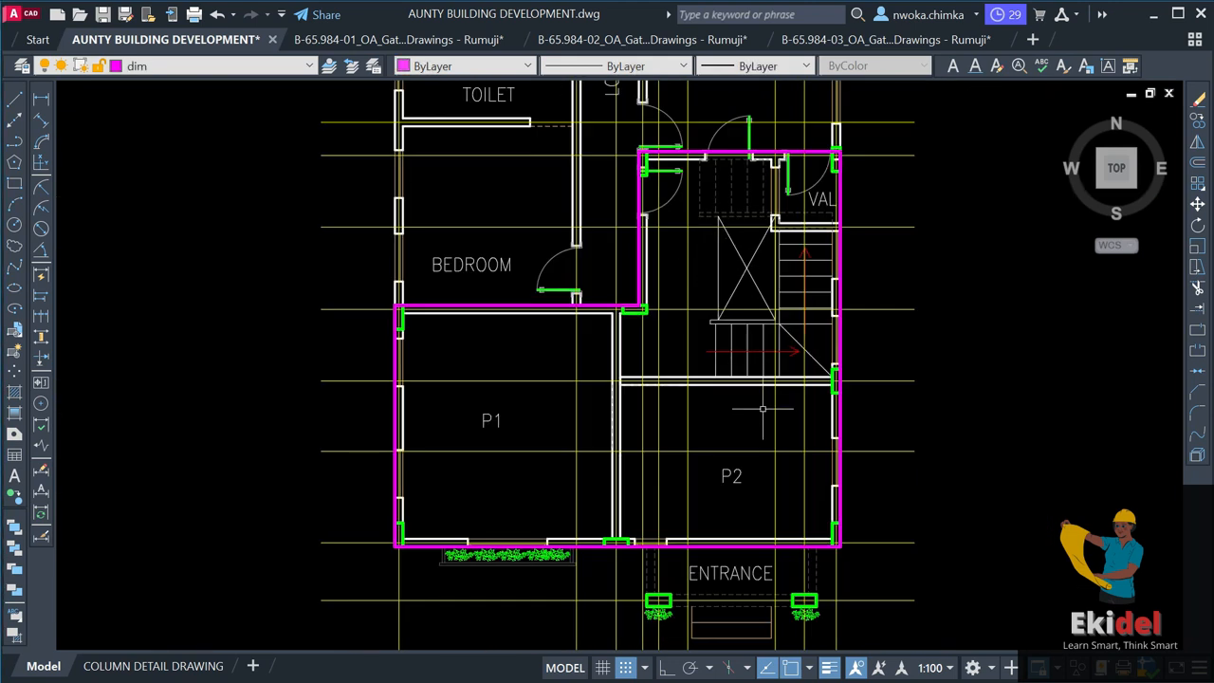
Copy the P2 label into the former dining room, between the west wall and the crossed void.
scroll(764, 489, "up", 1)
left_click(716, 466)
left_click(695, 482)
type("co")
key("Return")
left_click(694, 480)
scroll(720, 379, "down", 1)
scroll(703, 254, "up", 1)
middle_click_drag(702, 254, 718, 348)
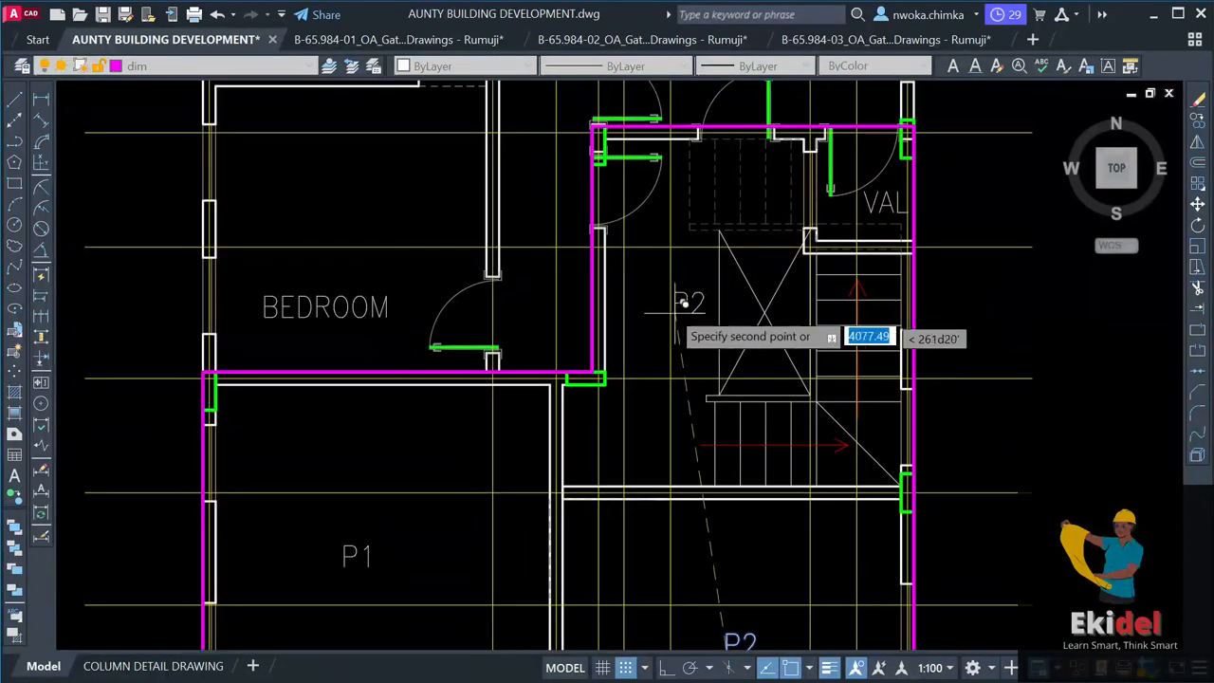
scroll(657, 306, "up", 2)
left_click(631, 318)
key("Return")
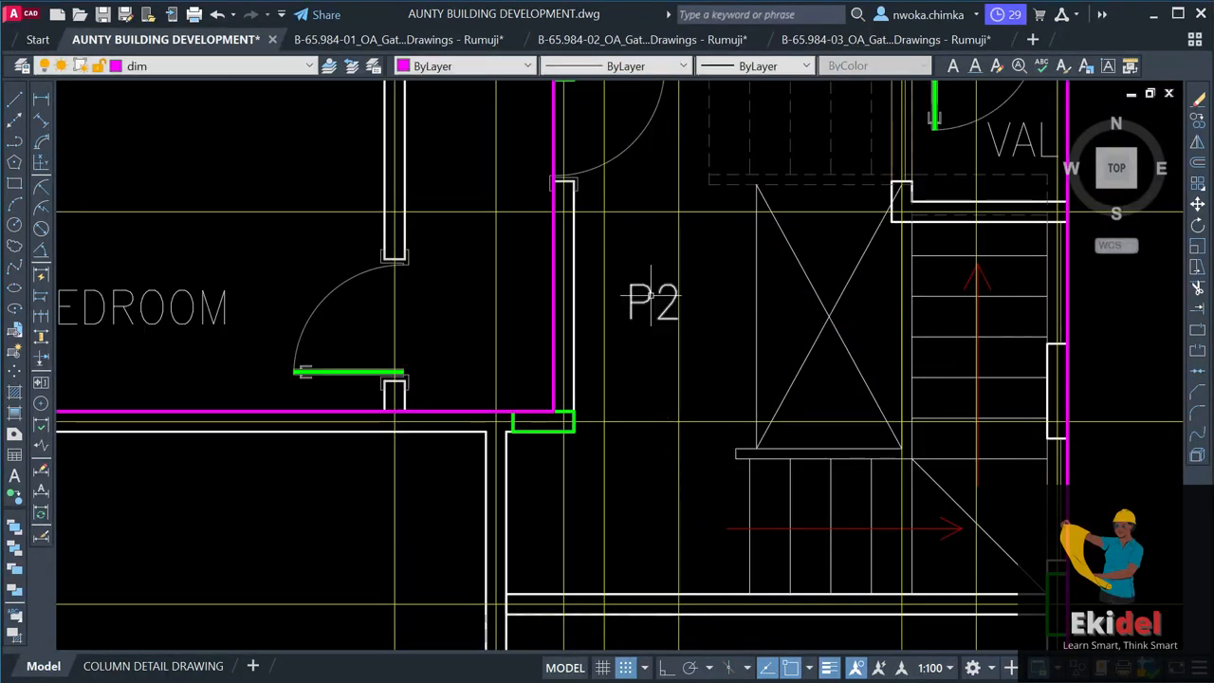
Change the copied label's text in the former dining room to P3.
double_click(653, 303)
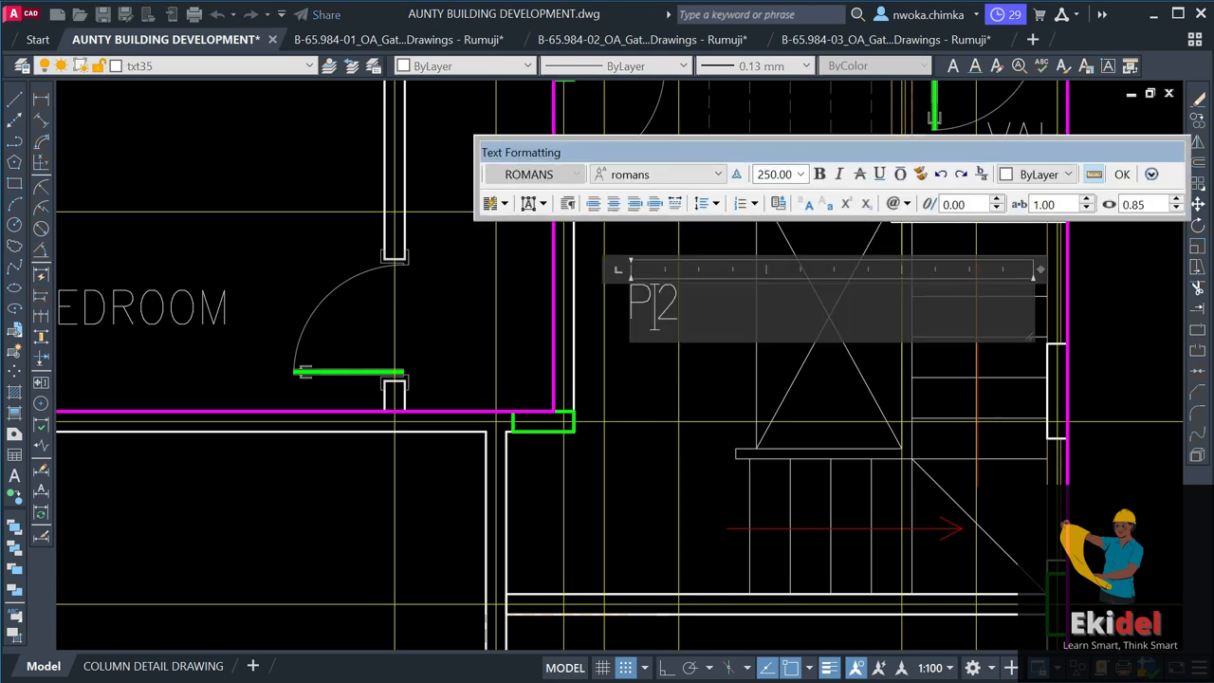
type("3")
left_click(669, 325)
scroll(669, 325, "down", 1)
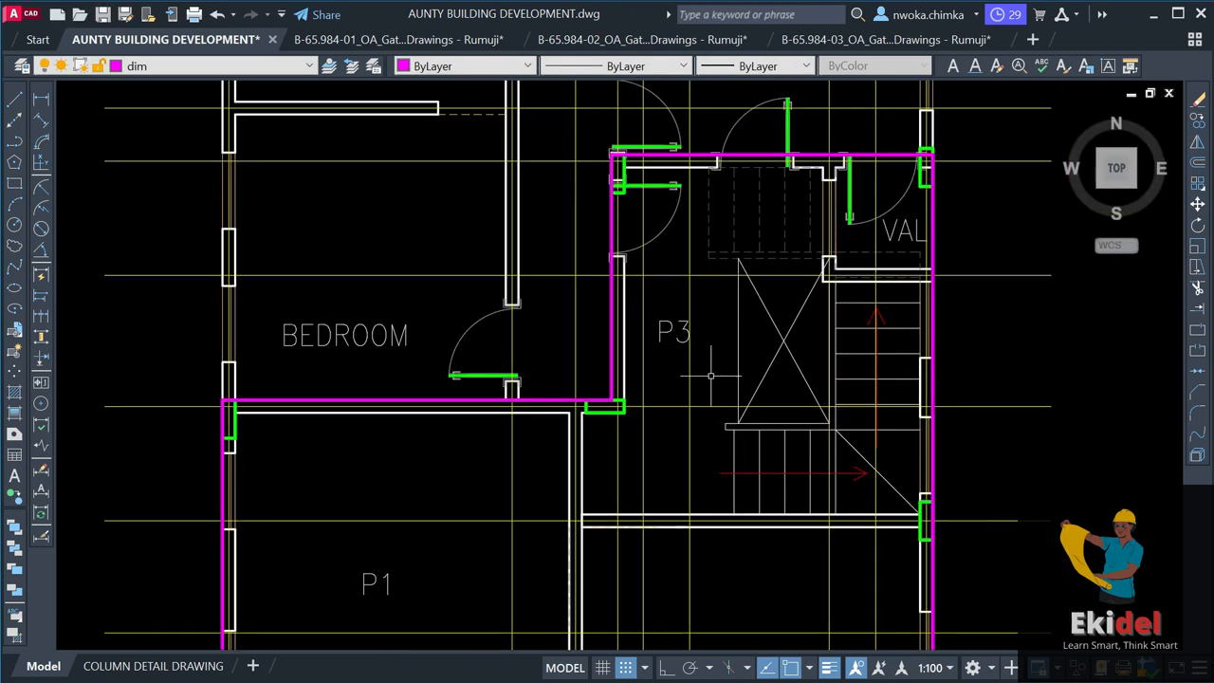
Move the P3 label slightly west so that it sits closer to the former dining room's wall.
scroll(669, 325, "up", 1)
left_click(669, 325)
key("Return")
left_click(740, 338)
left_click(727, 340)
scroll(729, 340, "down", 2)
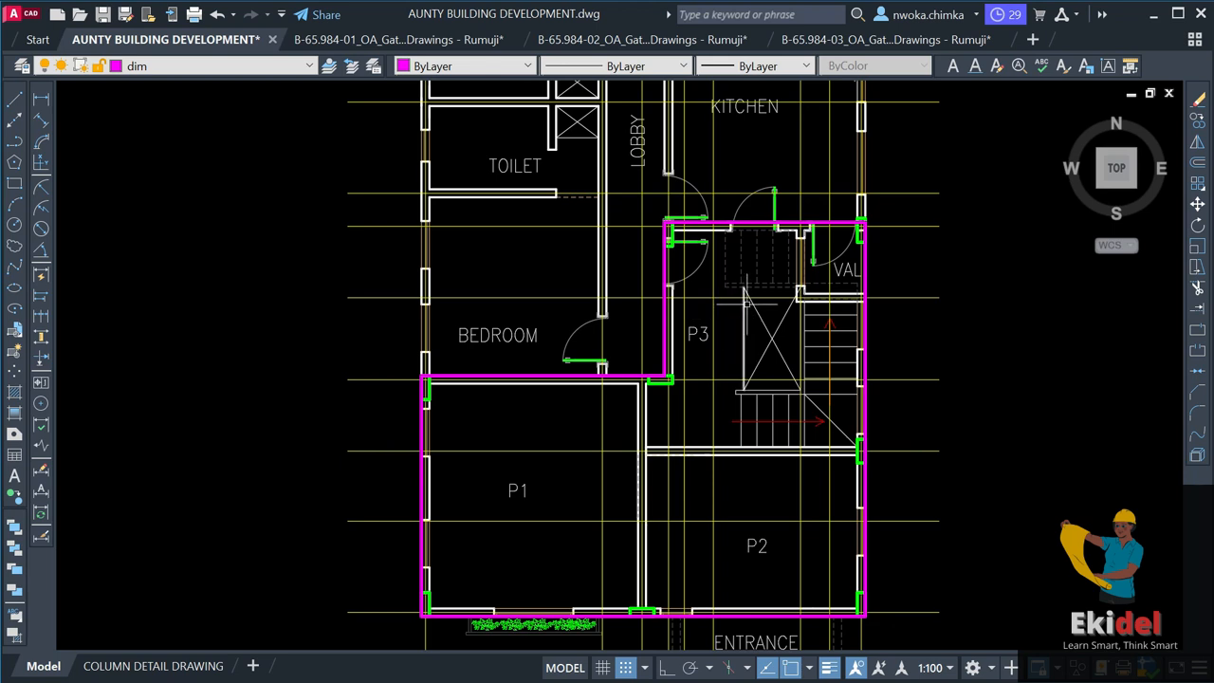
scroll(735, 295, "up", 2)
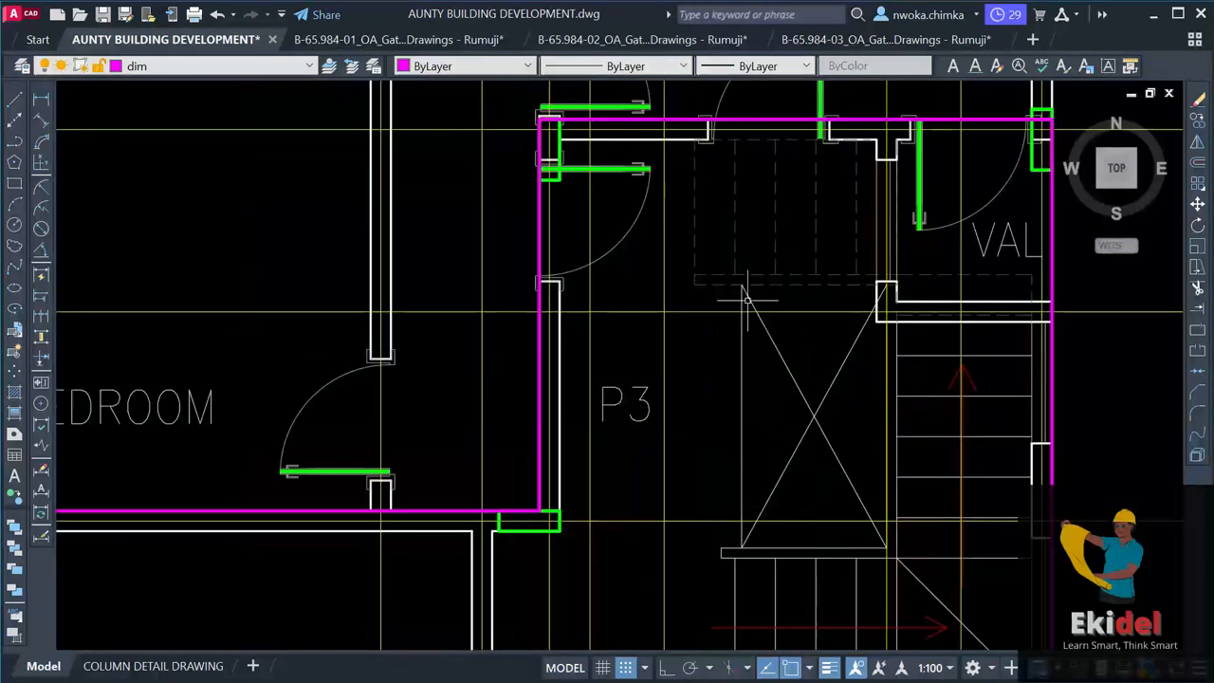
scroll(733, 275, "down", 2)
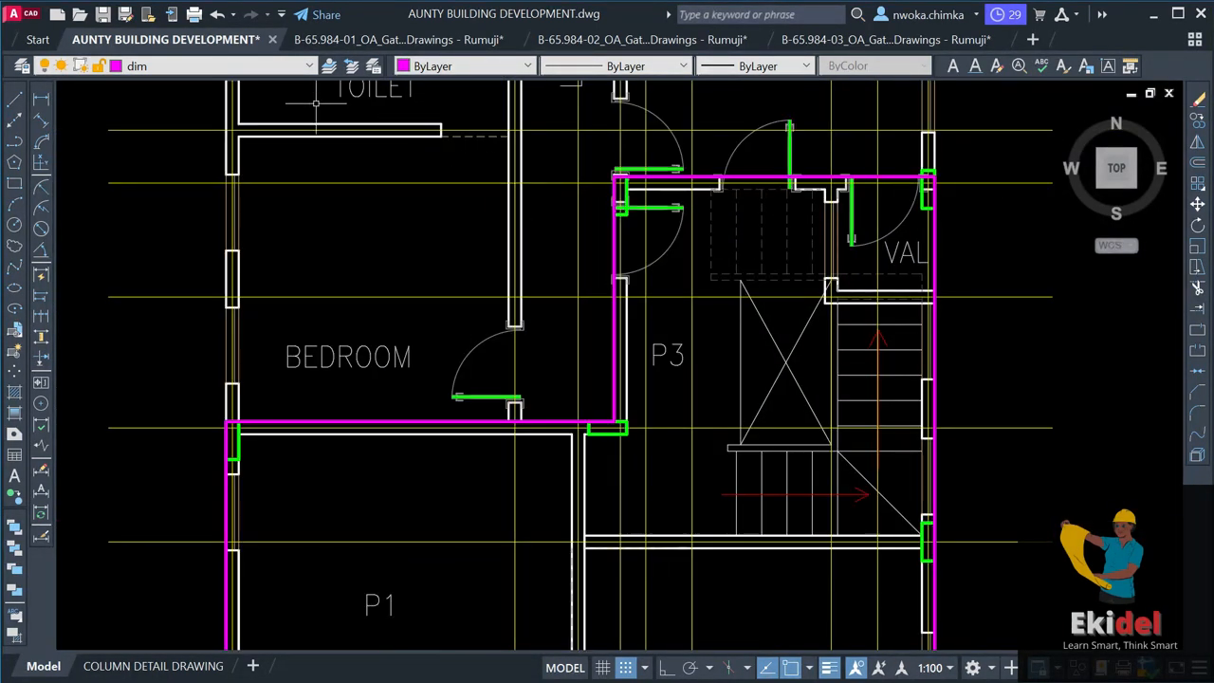
left_click(14, 142)
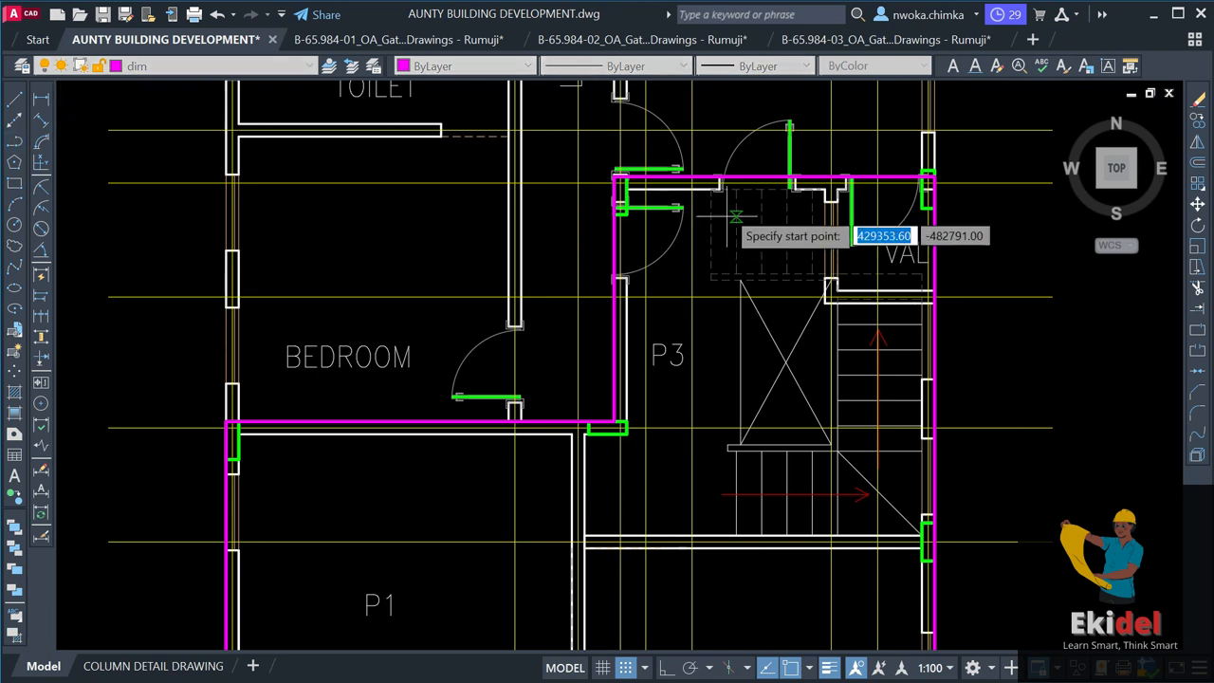
scroll(705, 188, "up", 2)
left_click(721, 191)
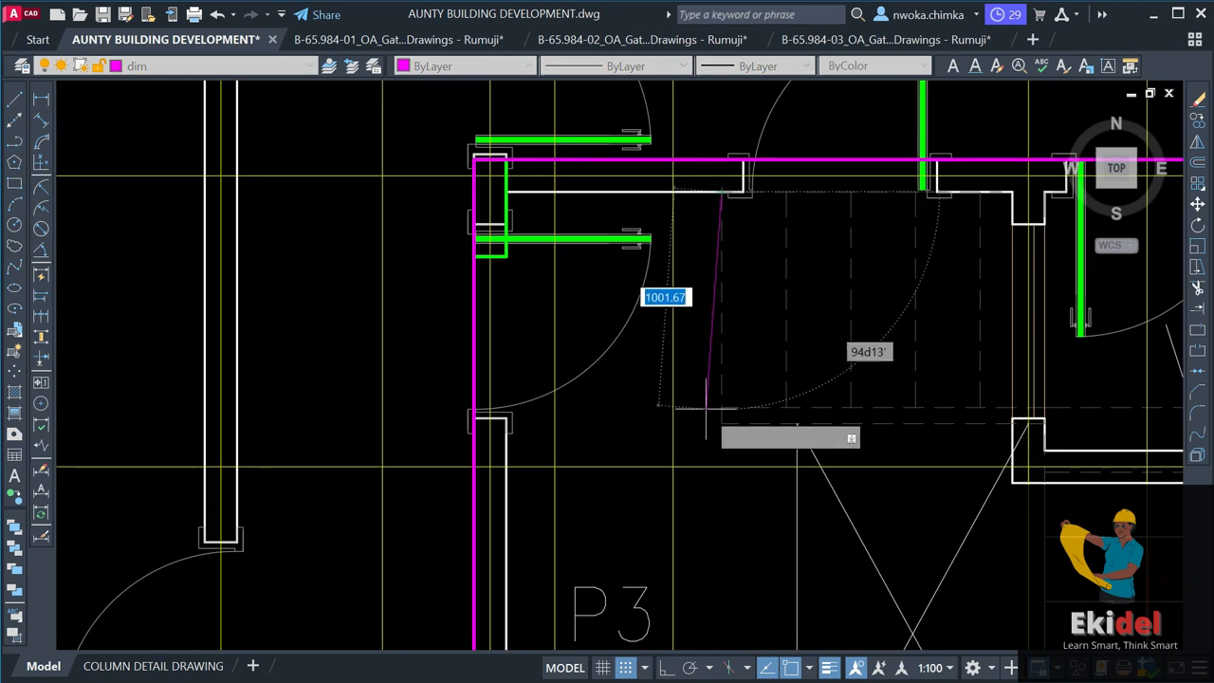
key("Escape")
Set the lineweight to 0.50 mm and trace the P3 boundary from the north wall along the dashed stair flight and void edge.
left_click(758, 66)
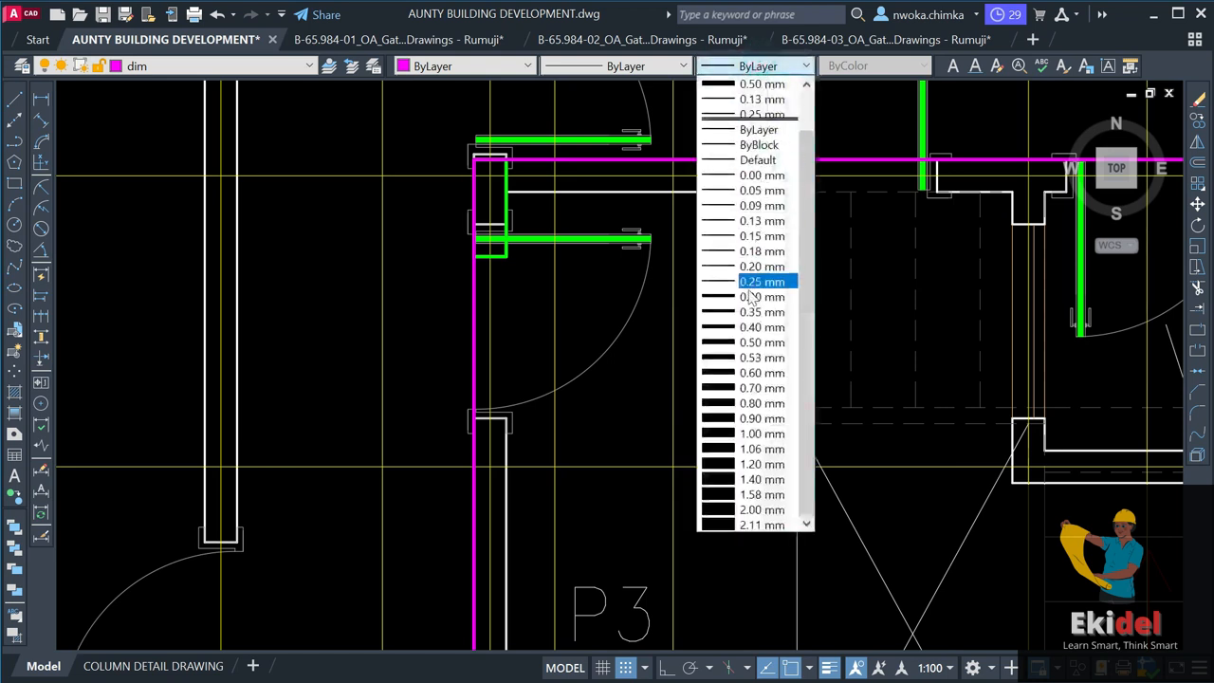
left_click(762, 342)
left_click(16, 99)
left_click(721, 192)
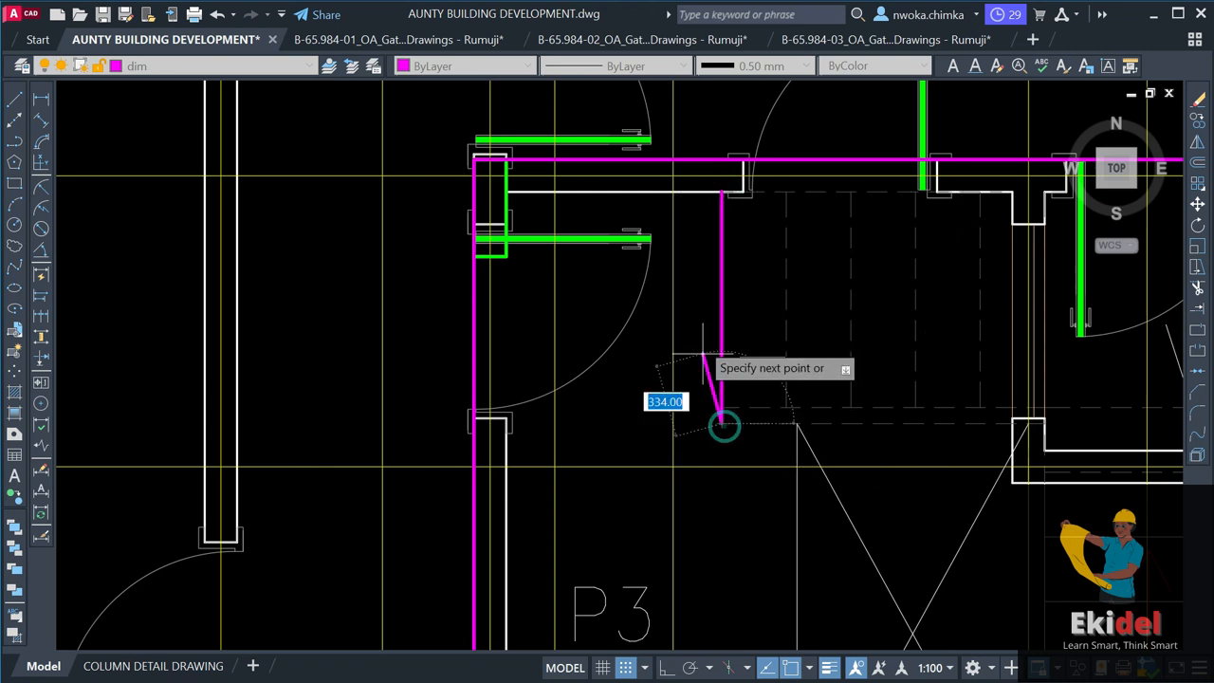
scroll(709, 308, "down", 1)
scroll(799, 392, "up", 1)
left_click(730, 365)
scroll(749, 432, "down", 2)
scroll(735, 477, "up", 1)
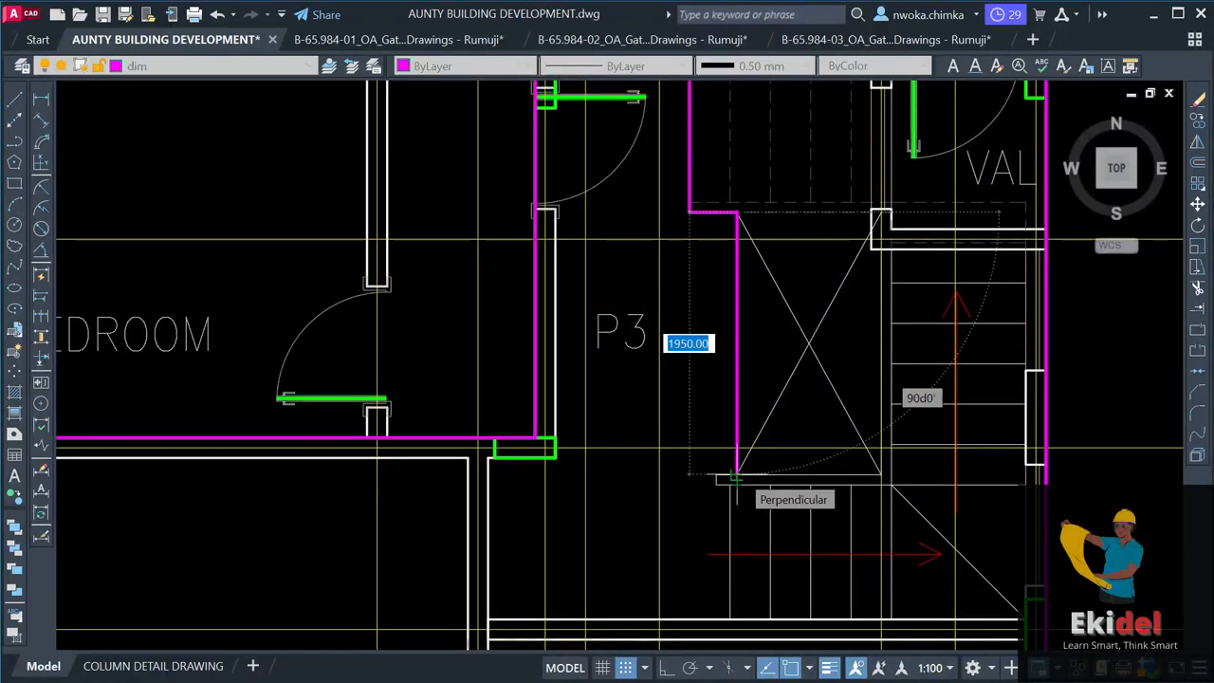
left_click(736, 474)
Continue the P3 boundary along the stair rail to its end and down to the wall above P2, and finish it.
scroll(740, 476, "up", 2)
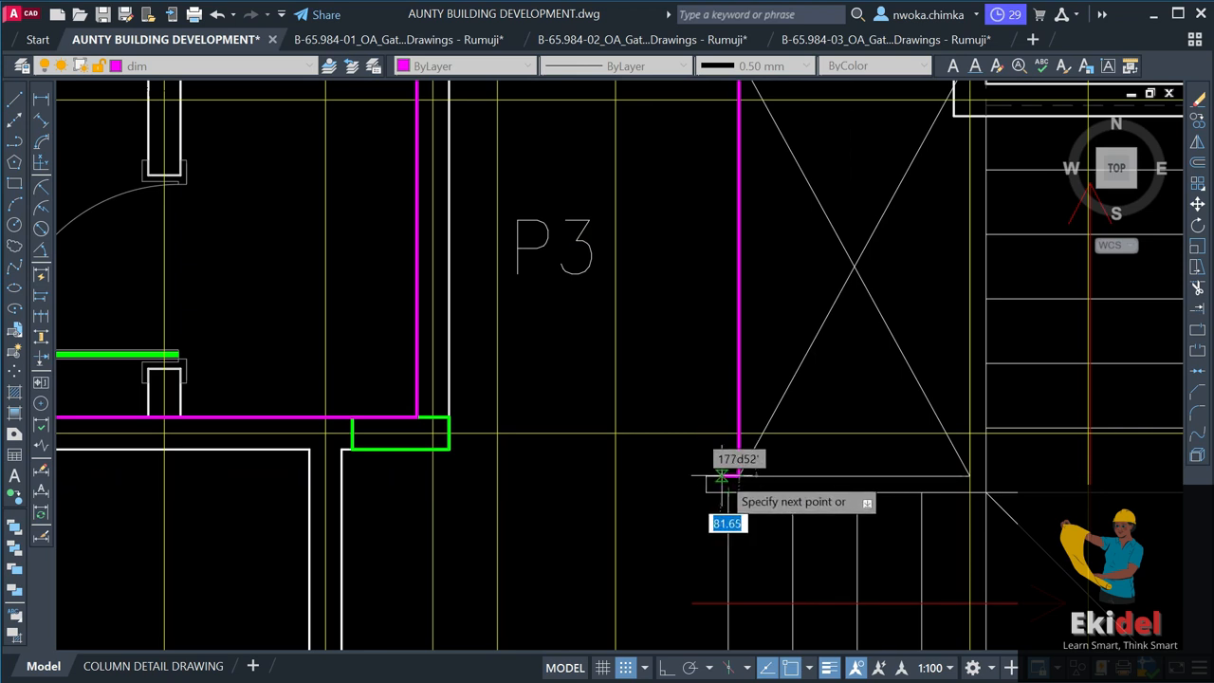
scroll(718, 476, "up", 2)
left_click(717, 475)
scroll(726, 379, "down", 4)
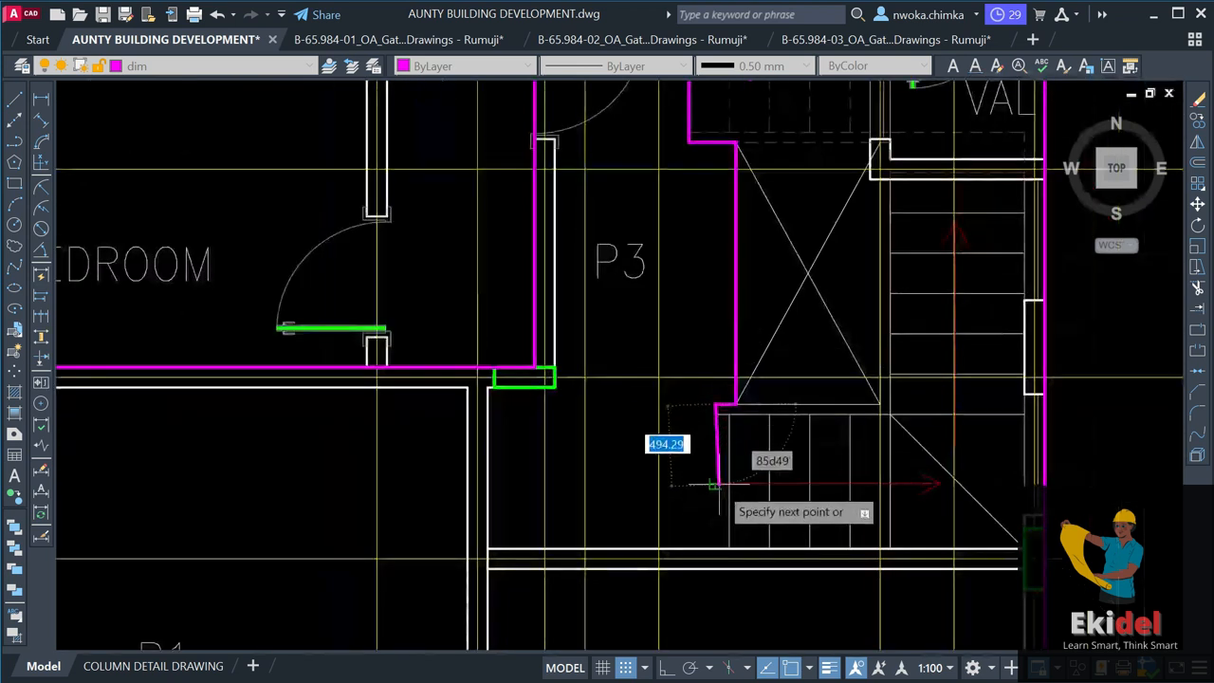
left_click(715, 549)
scroll(753, 441, "down", 2)
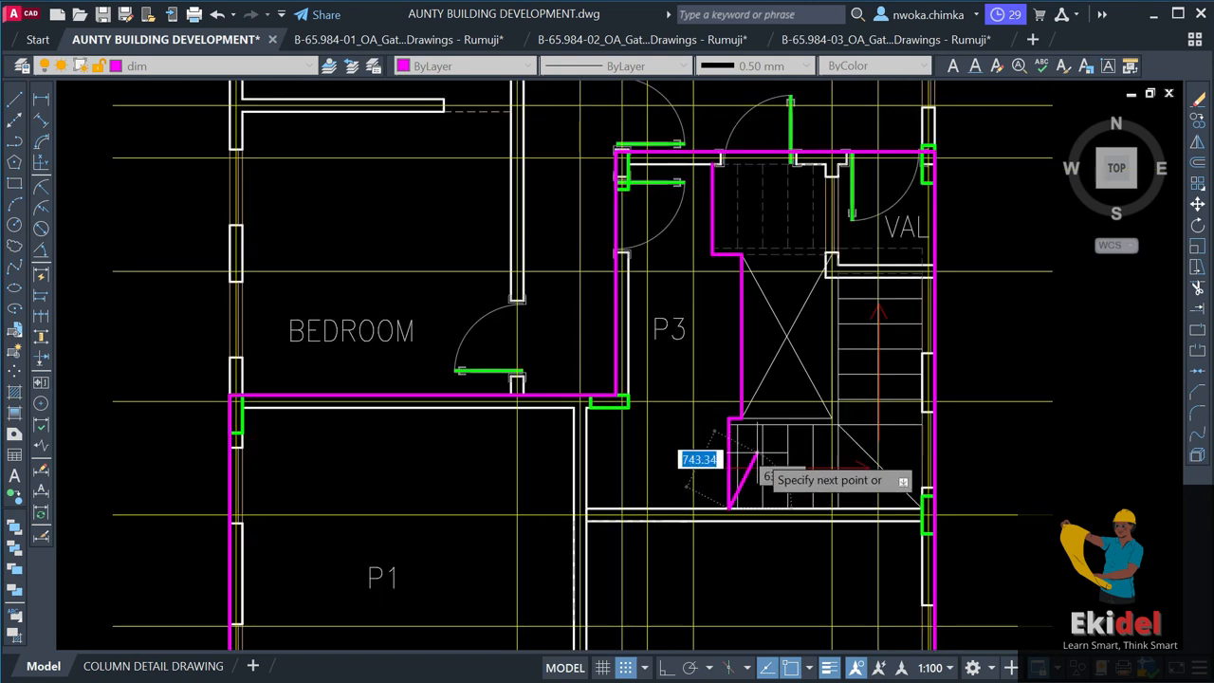
key("Escape")
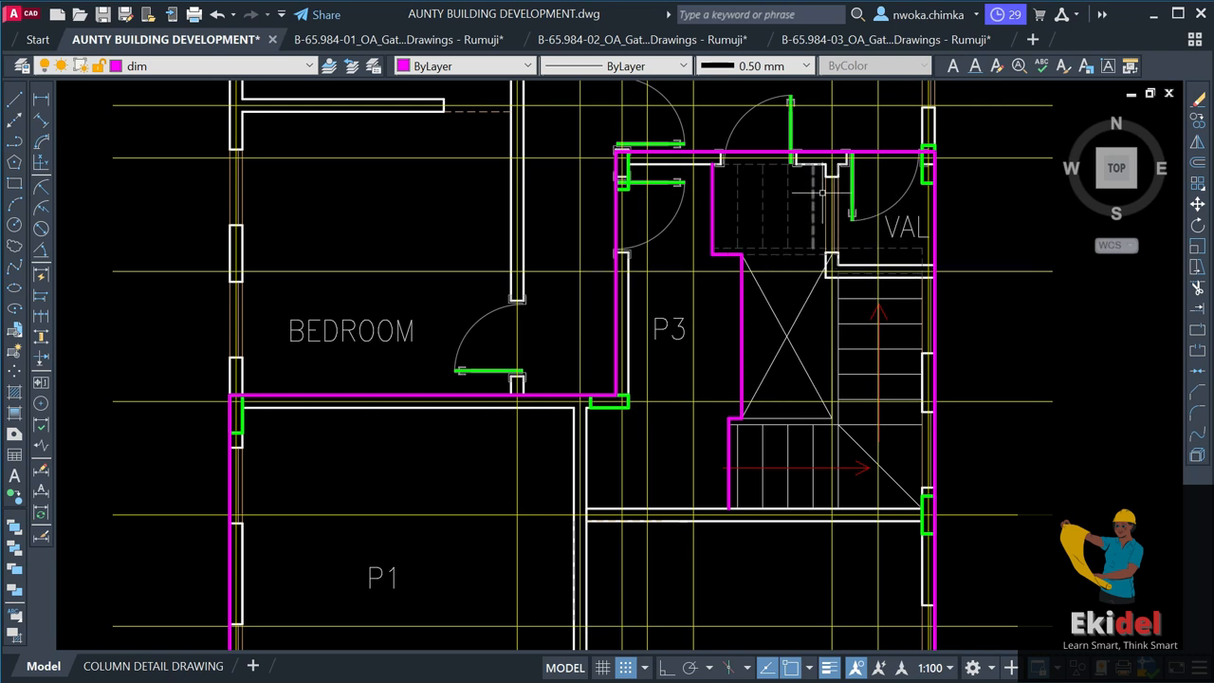
scroll(613, 388, "down", 4)
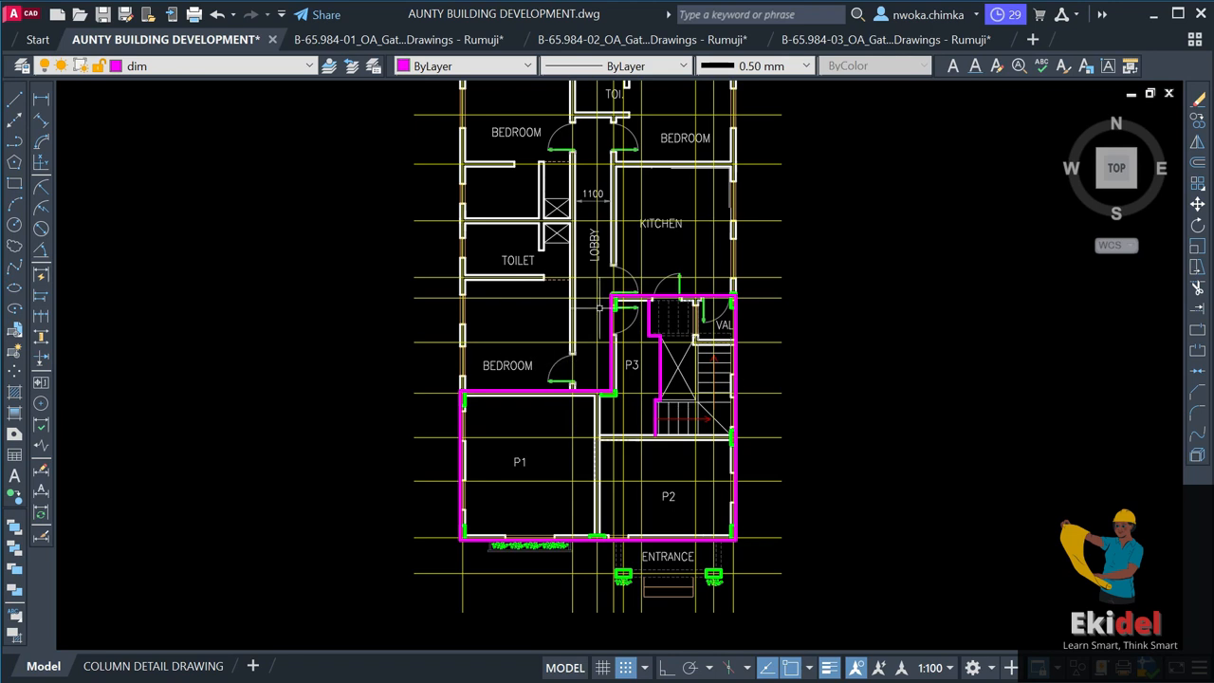
scroll(666, 376, "up", 6)
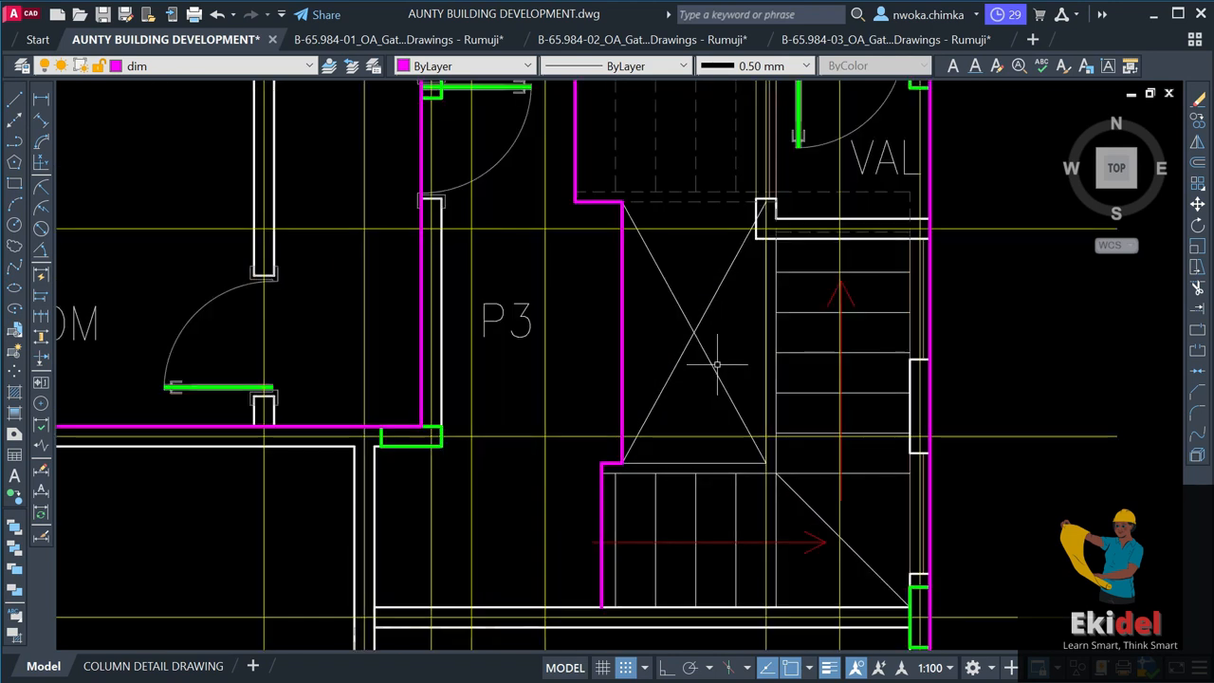
Examine slab panel P3 and its stairwell void boundary in relation to panels P1 and P2 on the ground floor plan.
scroll(667, 287, "down", 2)
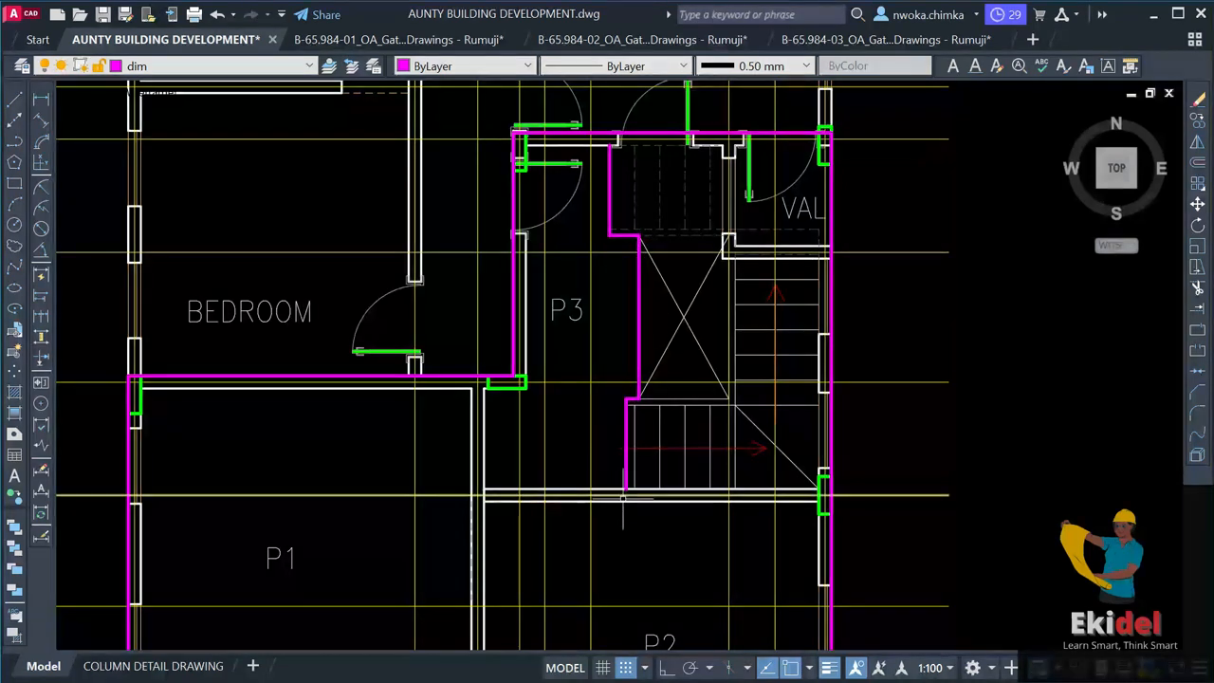
scroll(592, 436, "down", 2)
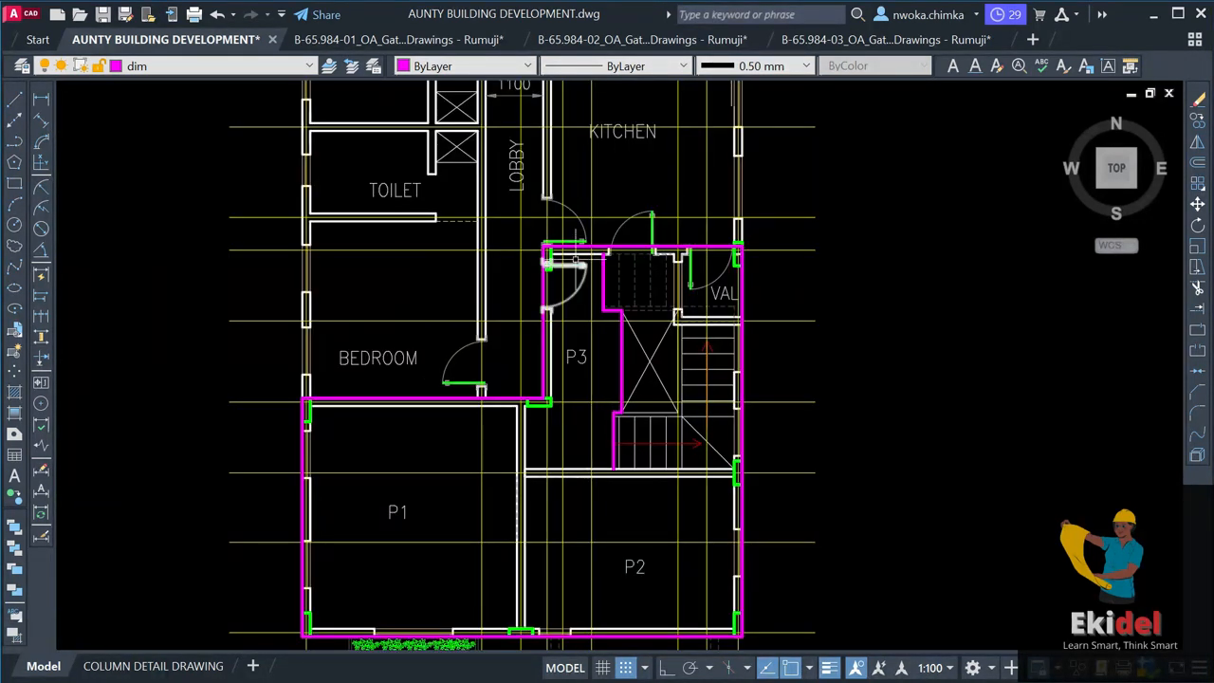
scroll(579, 259, "up", 2)
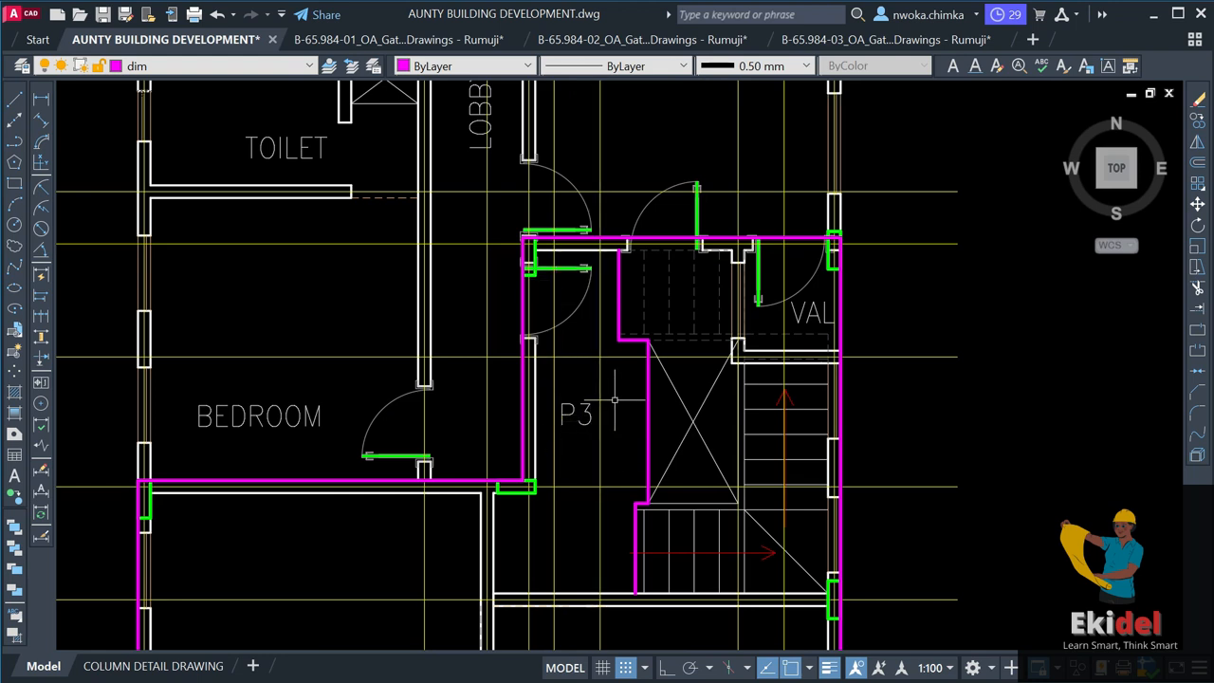
scroll(614, 400, "down", 2)
scroll(622, 382, "up", 2)
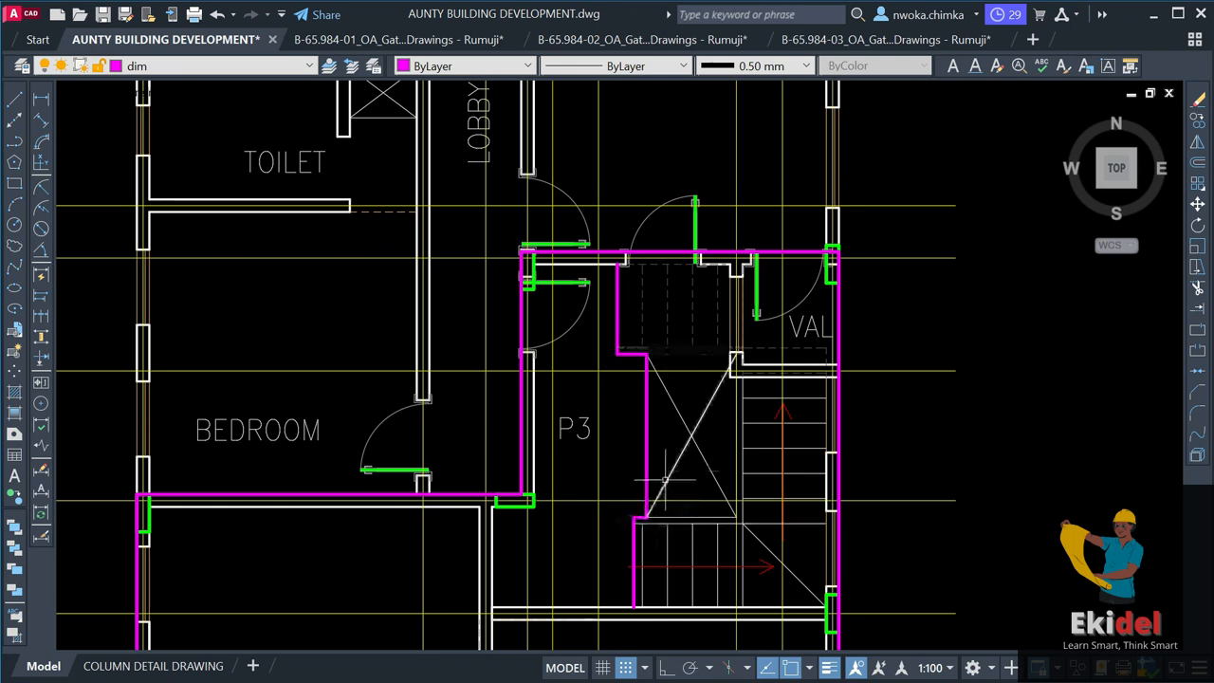
scroll(643, 357, "down", 2)
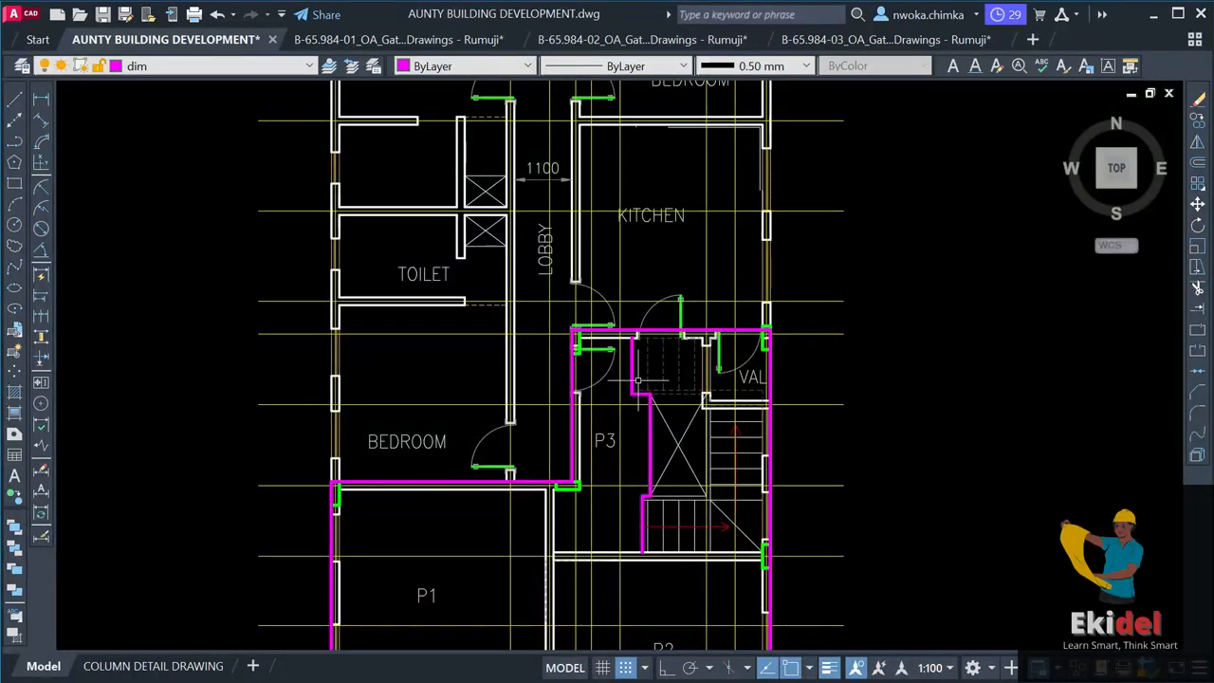
scroll(635, 364, "down", 2)
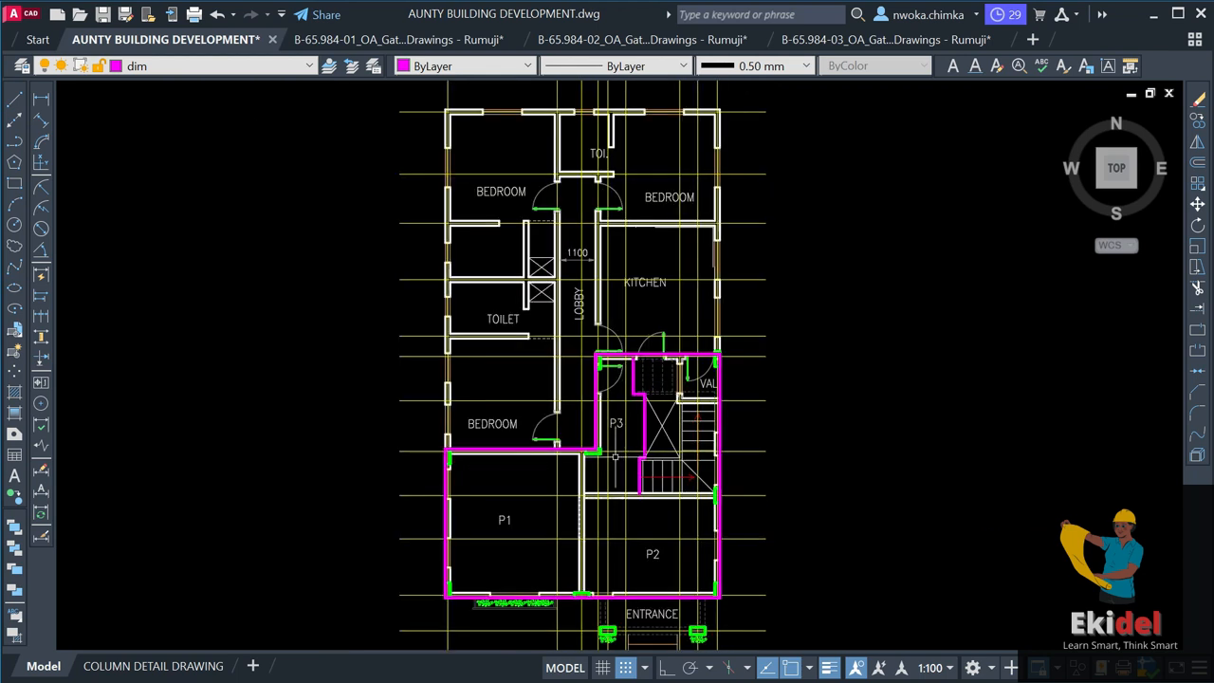
scroll(619, 439, "up", 2)
middle_click_drag(619, 439, 586, 342)
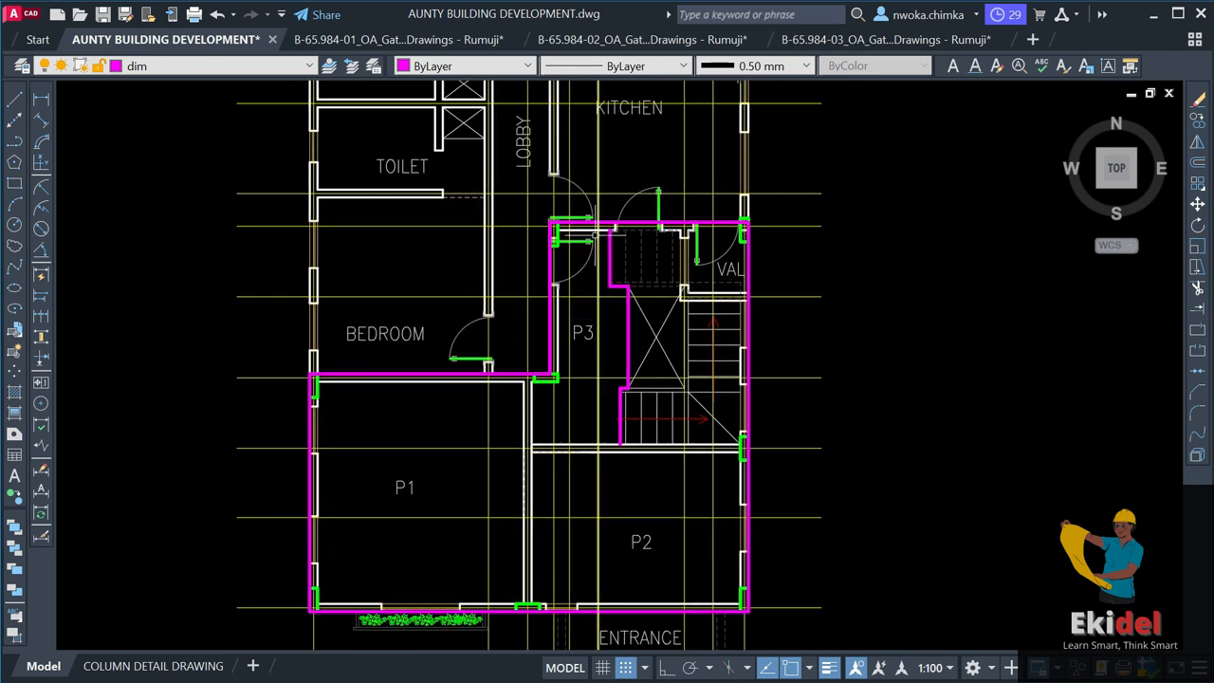
scroll(569, 236, "up", 2)
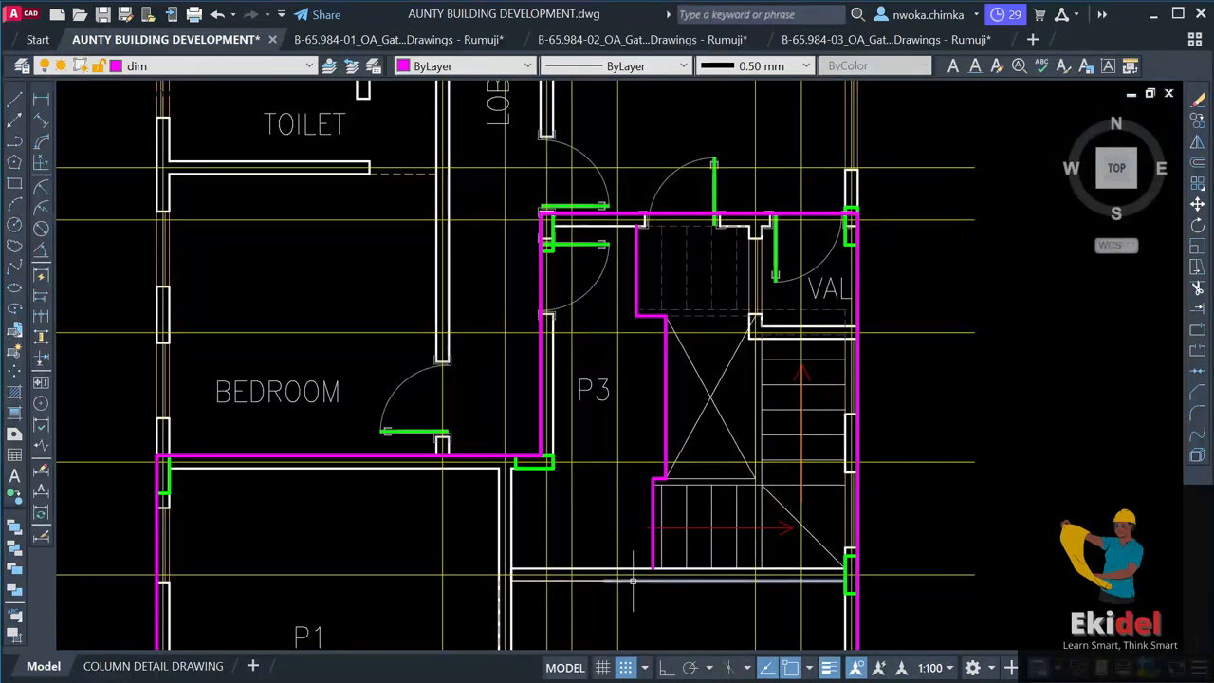
scroll(640, 524, "up", 2)
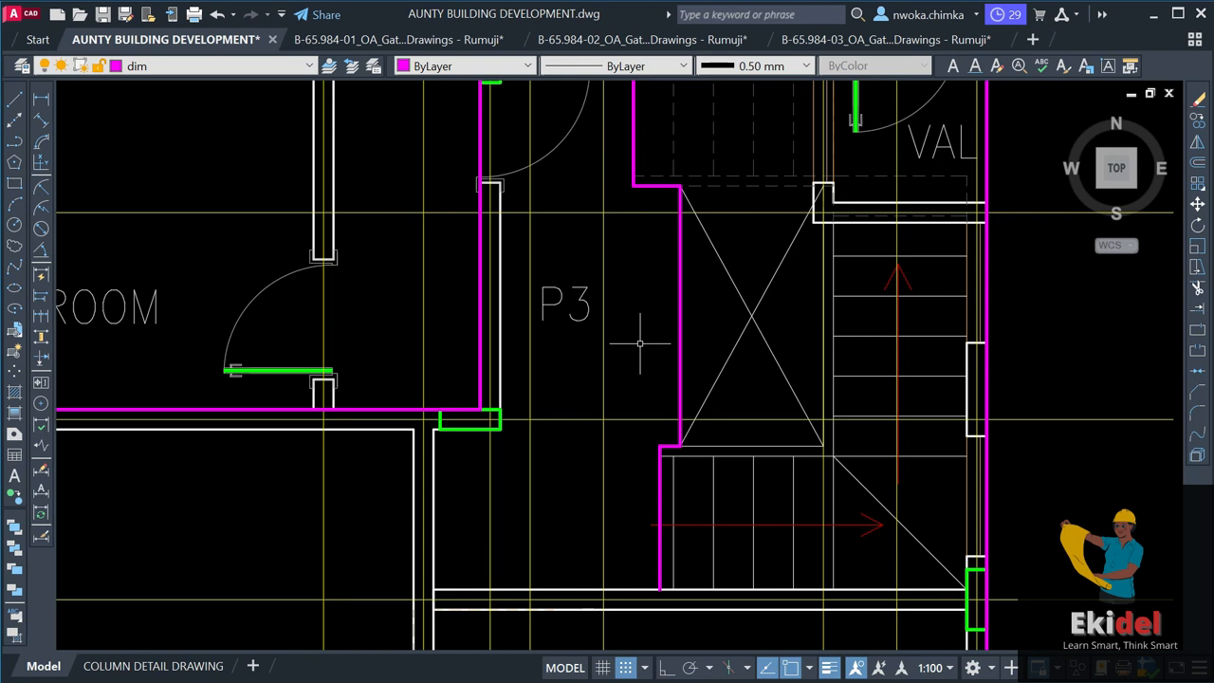
scroll(609, 408, "down", 2)
middle_click_drag(615, 346, 615, 394)
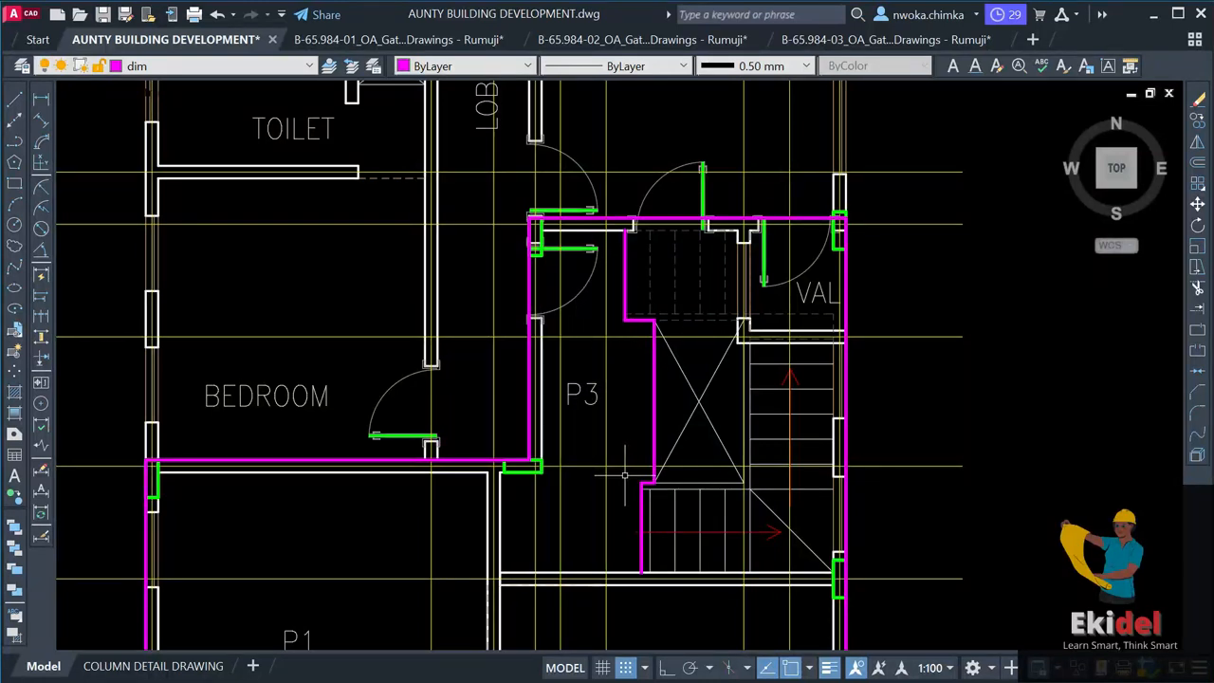
scroll(661, 413, "down", 6)
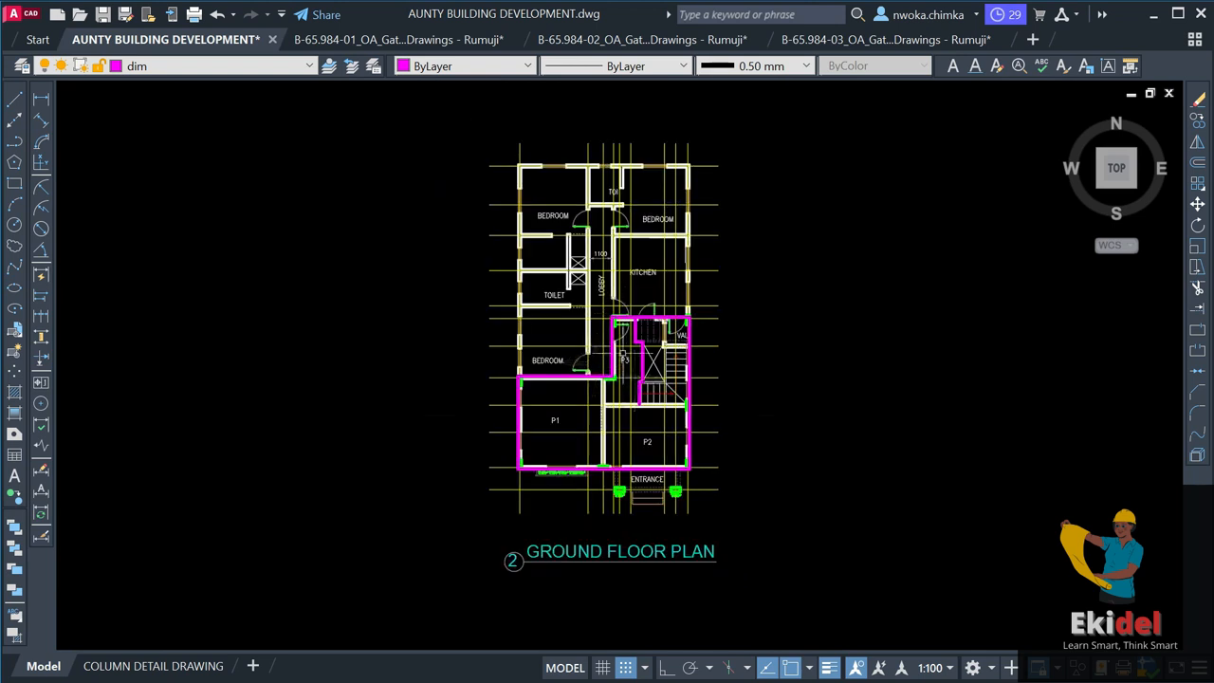
scroll(592, 406, "down", 3)
scroll(596, 485, "up", 3)
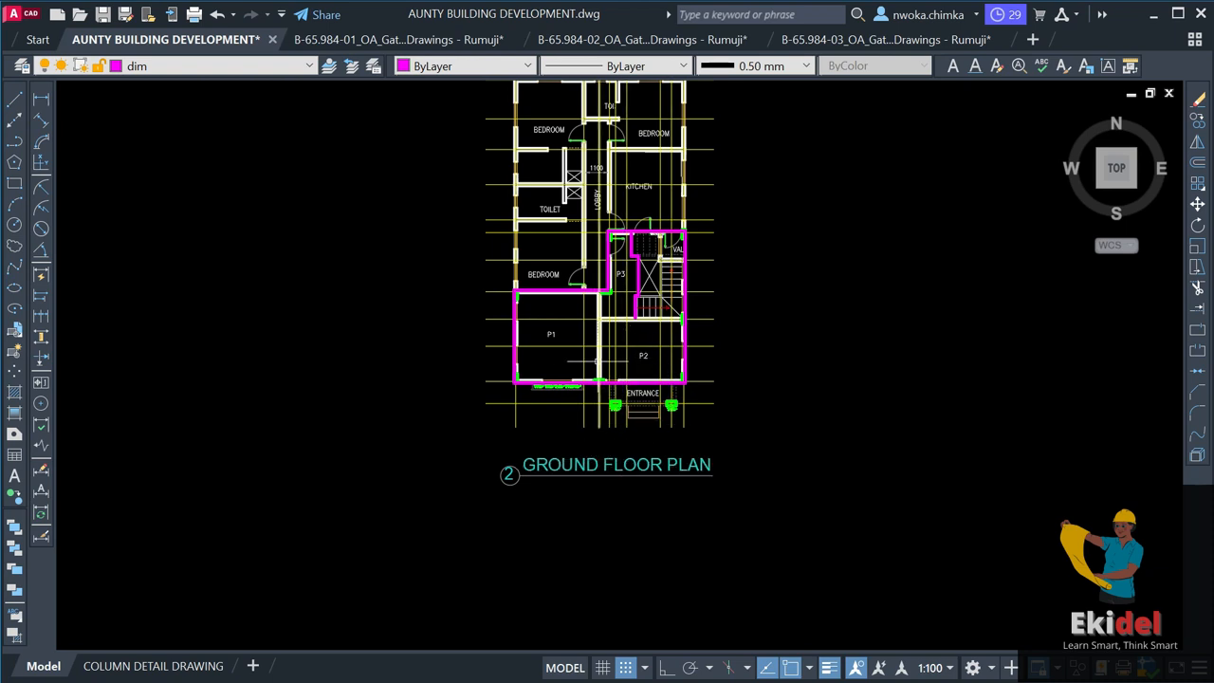
left_click(434, 202)
left_click(731, 425)
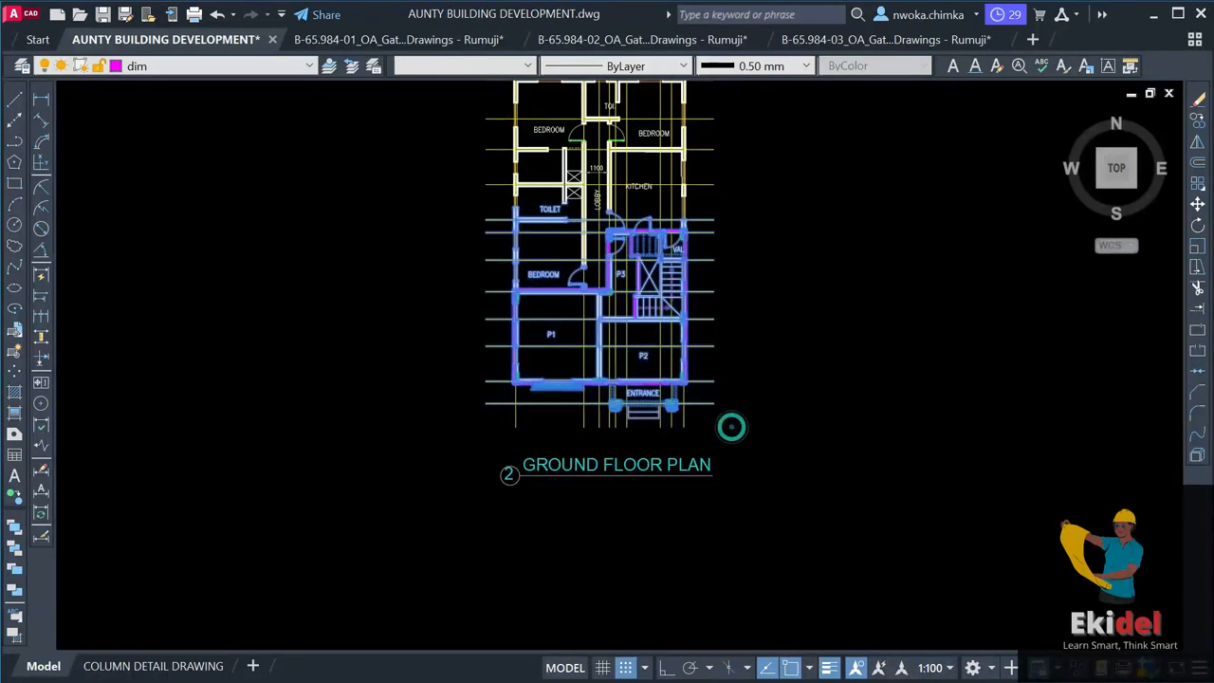
scroll(731, 426, "down", 1)
scroll(1000, 367, "up", 1)
scroll(730, 292, "down", 1)
Delete the magenta outline around panels P1, P2, P3 and the stairwell on the ground floor plan.
scroll(427, 256, "up", 6)
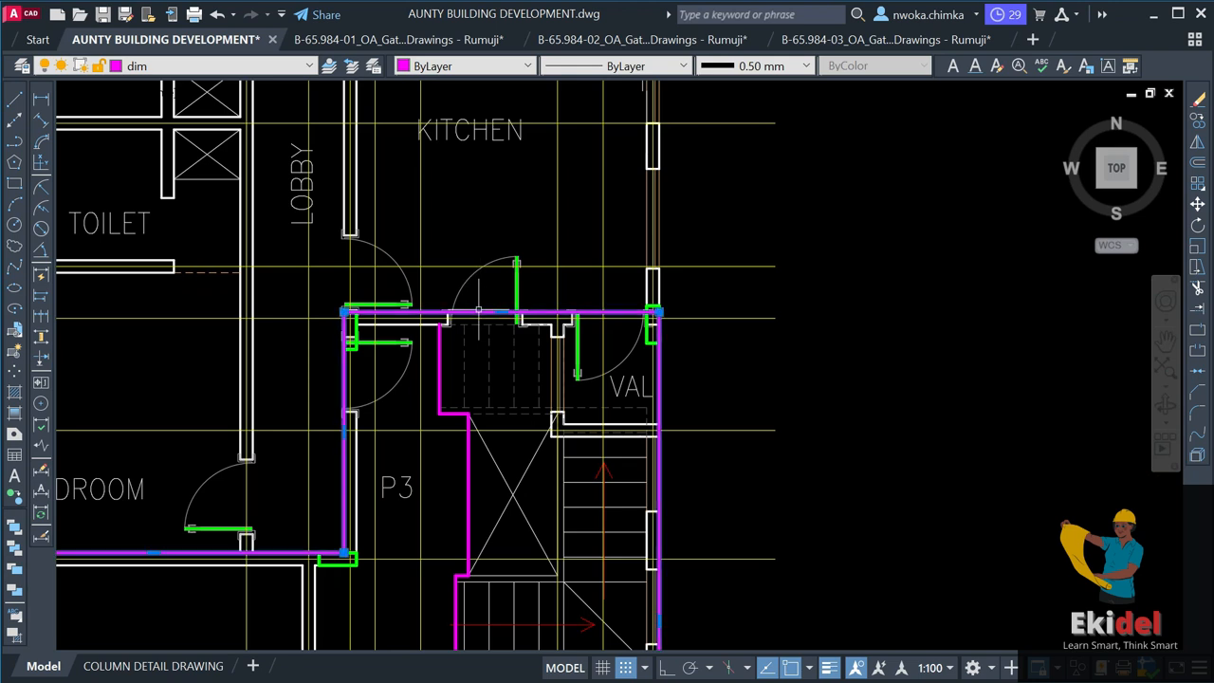
key("Delete")
scroll(407, 302, "down", 4)
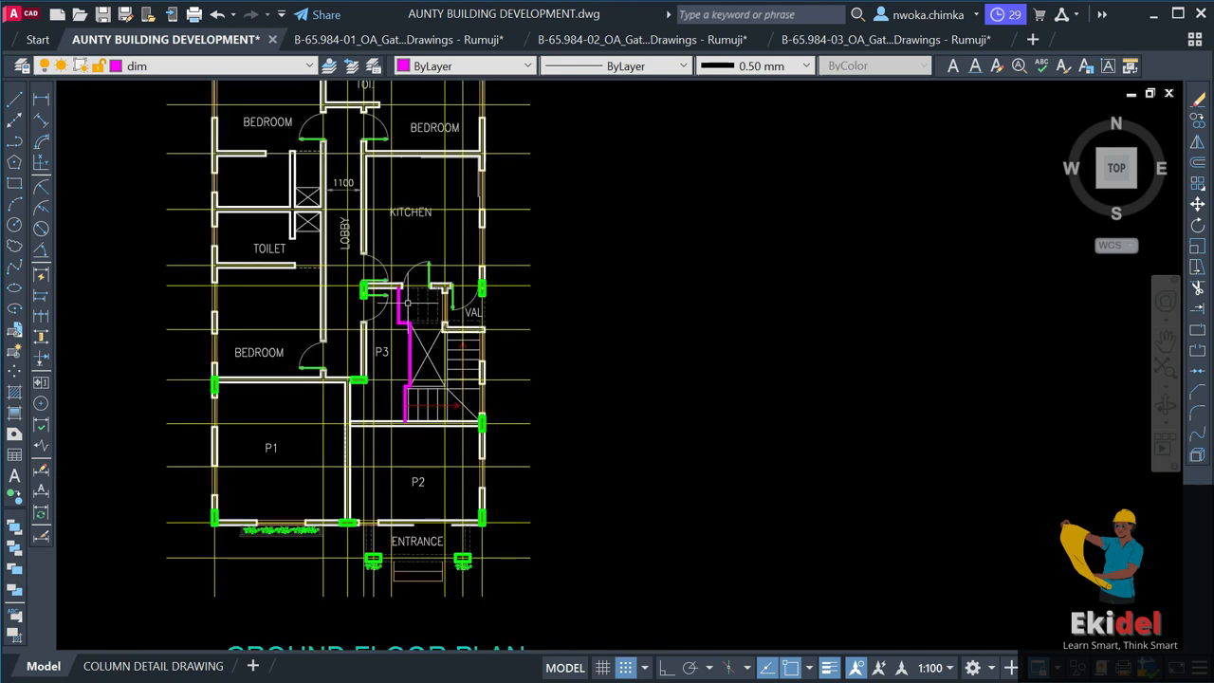
Copy all ground floor columns onto the pent floor plan, placing the southwest column's outer corner on the southwest corner of the magenta outline.
scroll(442, 417, "down", 2)
middle_click_drag(866, 336, 472, 314)
scroll(860, 331, "up", 2)
scroll(817, 289, "down", 4)
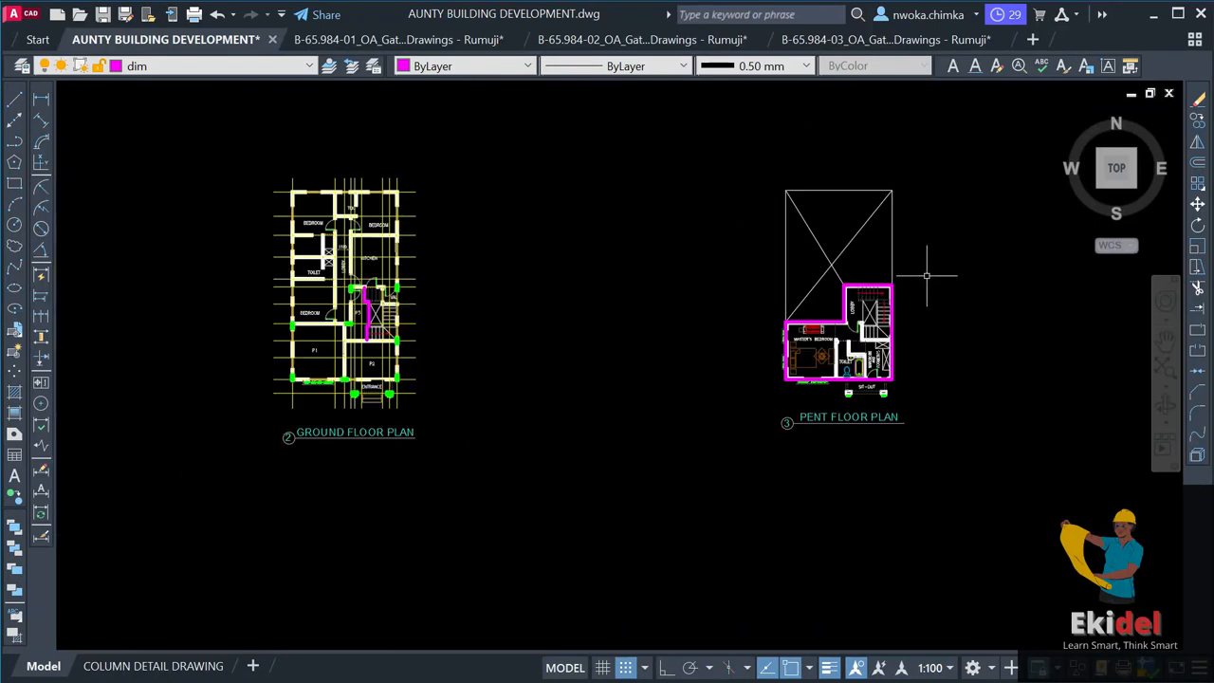
scroll(607, 285, "up", 4)
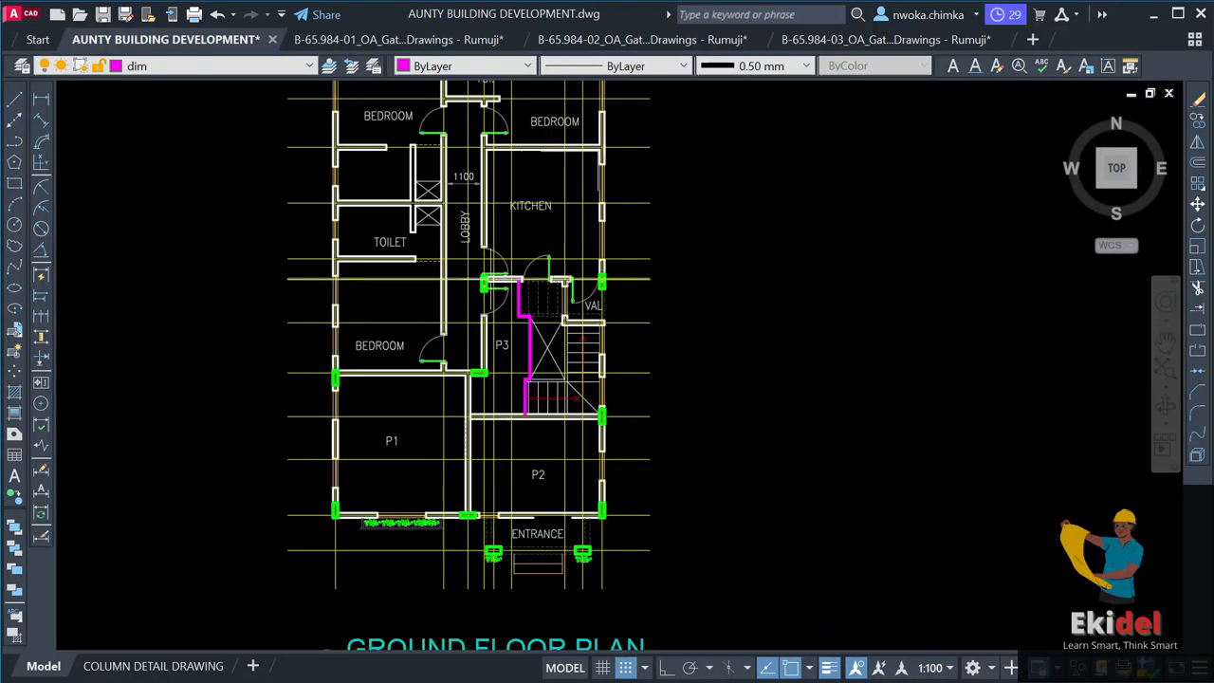
scroll(483, 280, "up", 2)
left_click(483, 280)
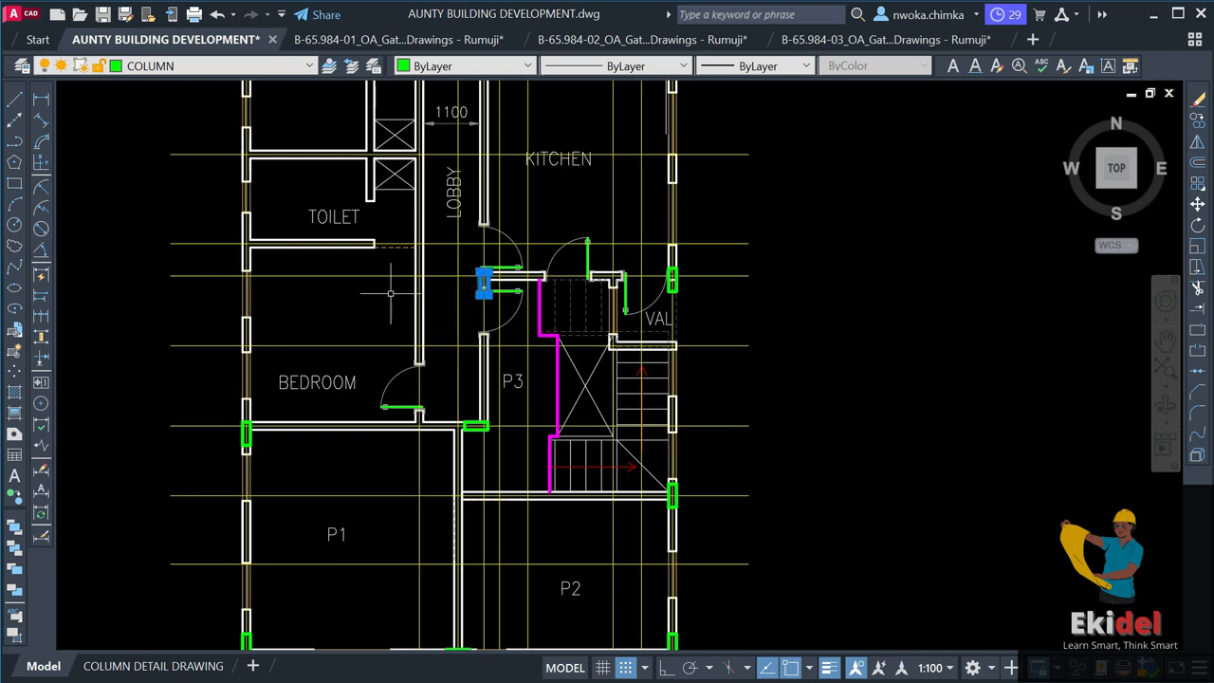
right_click(391, 293)
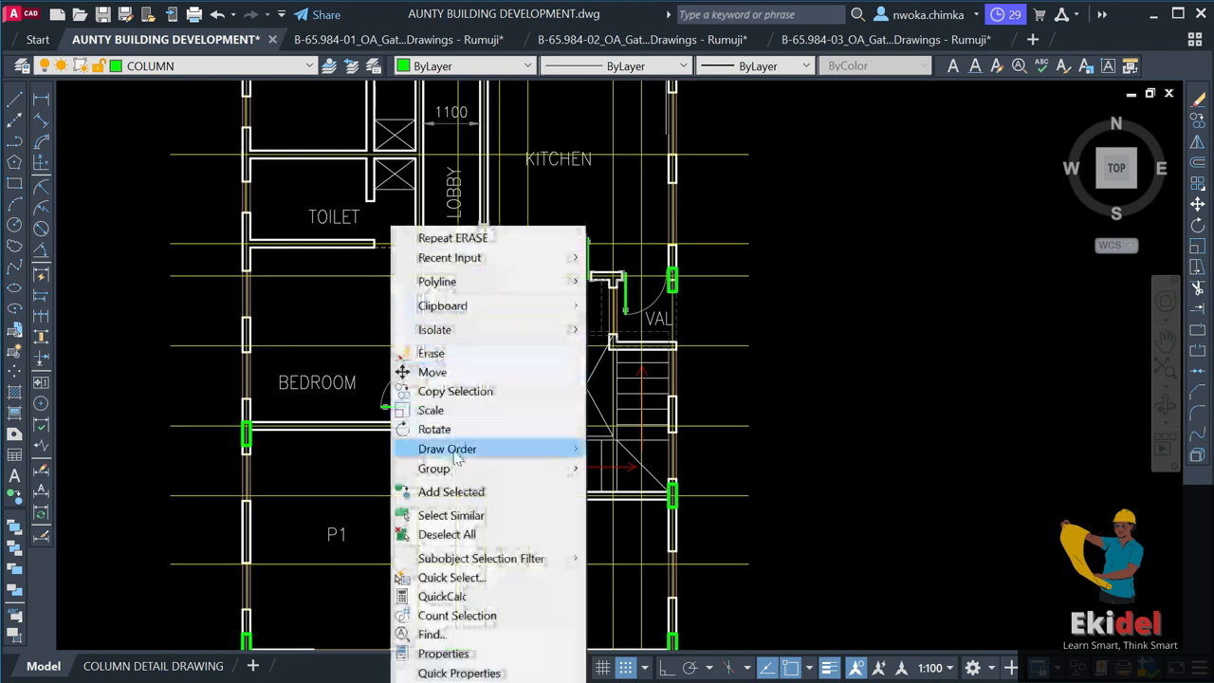
left_click(447, 515)
scroll(553, 330, "down", 4)
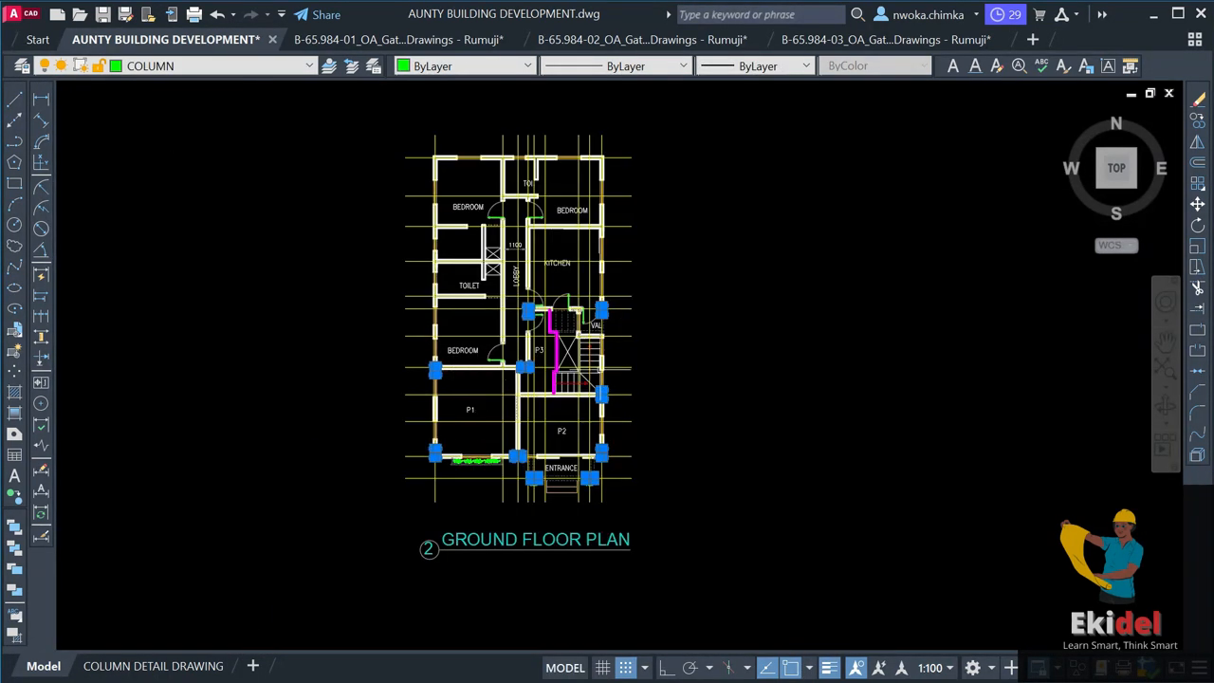
left_click(1199, 122)
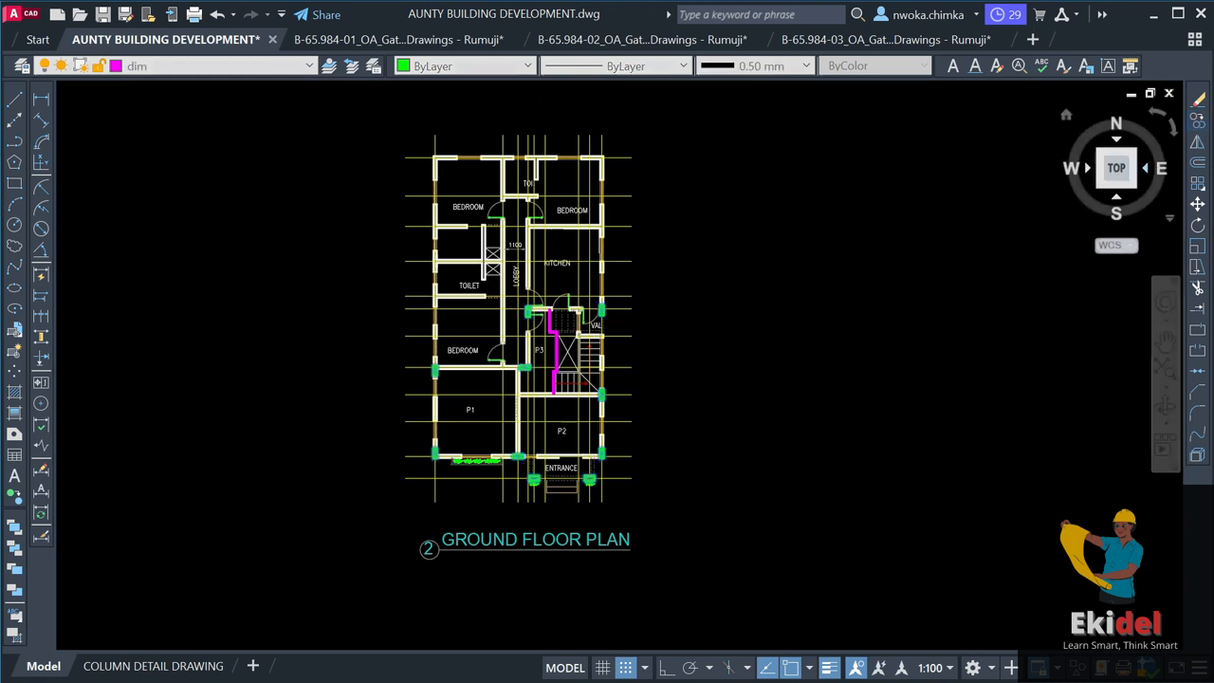
scroll(393, 470, "up", 5)
left_click(405, 425)
scroll(405, 425, "down", 5)
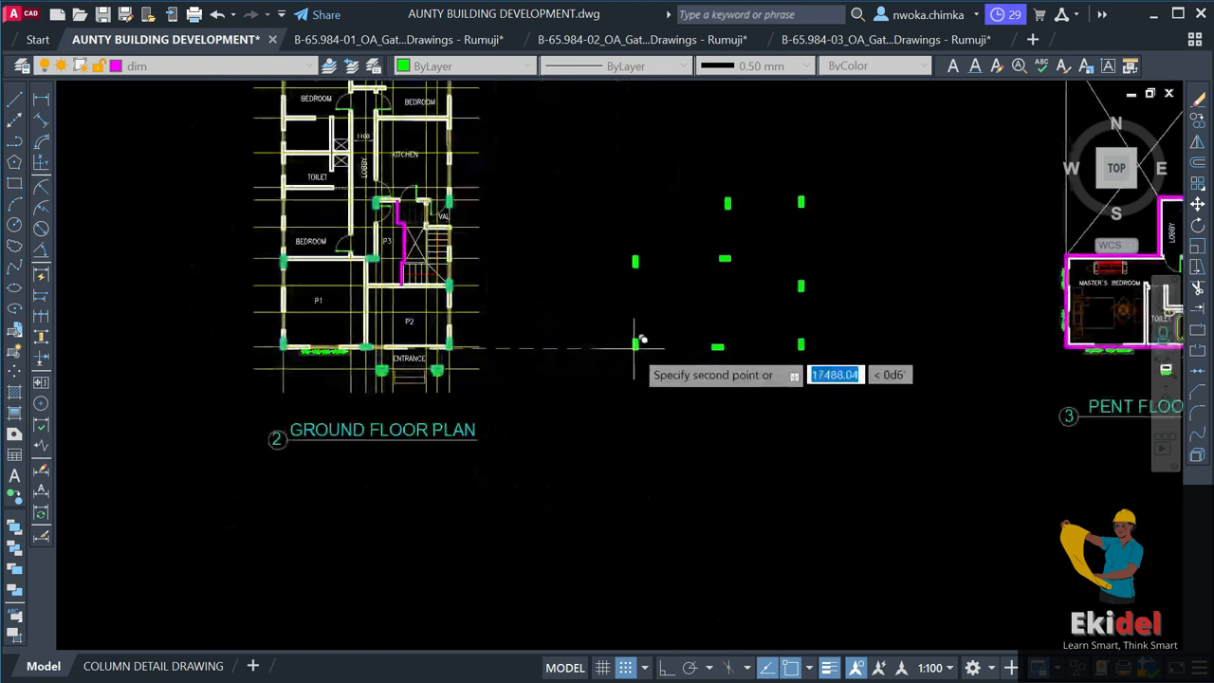
middle_click_drag(639, 339, 278, 373)
scroll(758, 360, "up", 4)
scroll(698, 377, "up", 2)
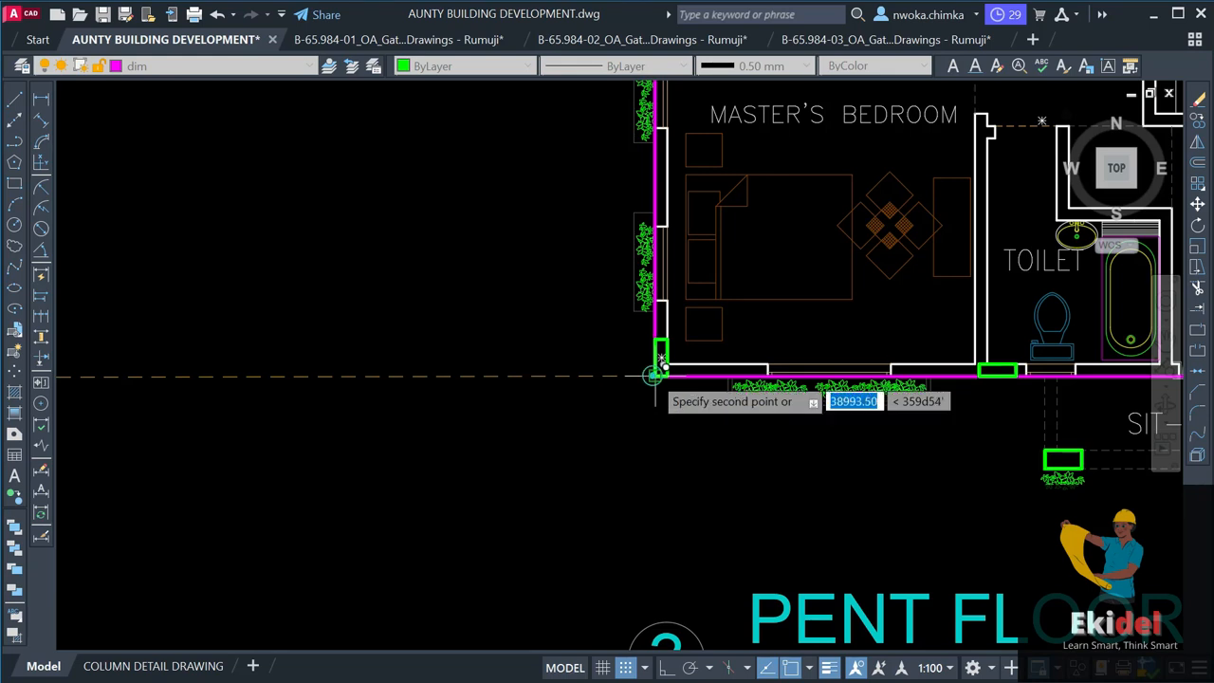
scroll(472, 428, "down", 5)
key("Escape")
Check the column positions on the pent floor plan and compare them with the ground floor plan around panel P3.
scroll(620, 279, "up", 4)
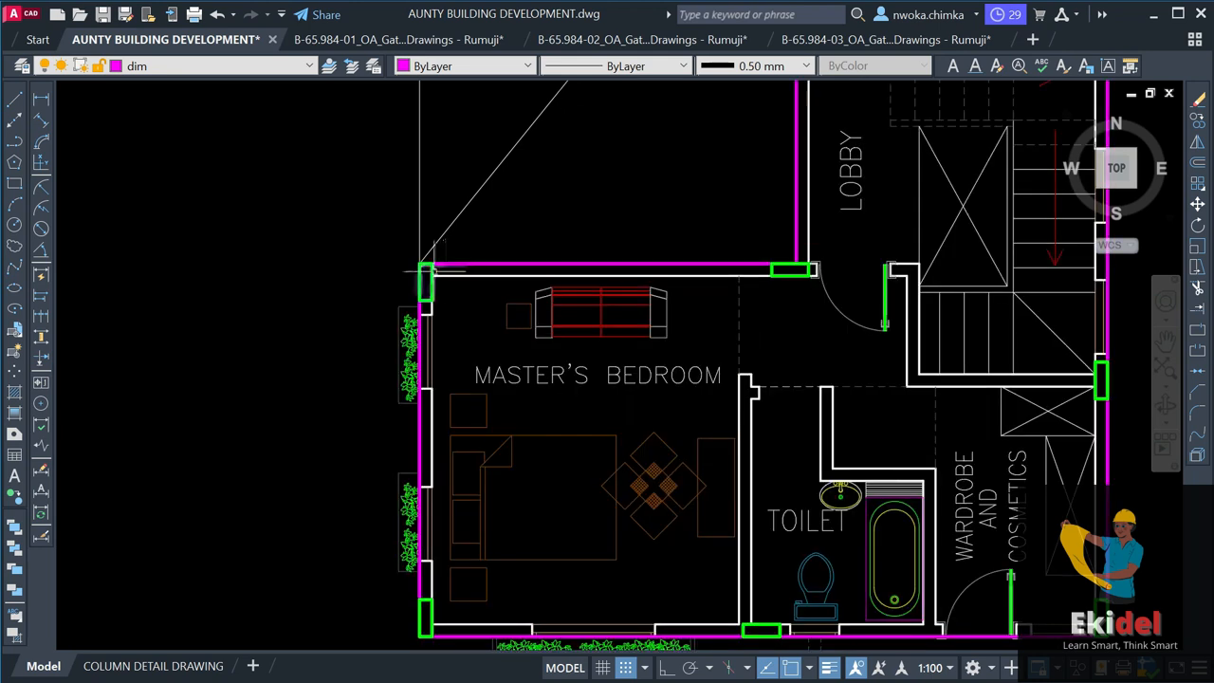
scroll(449, 270, "down", 3)
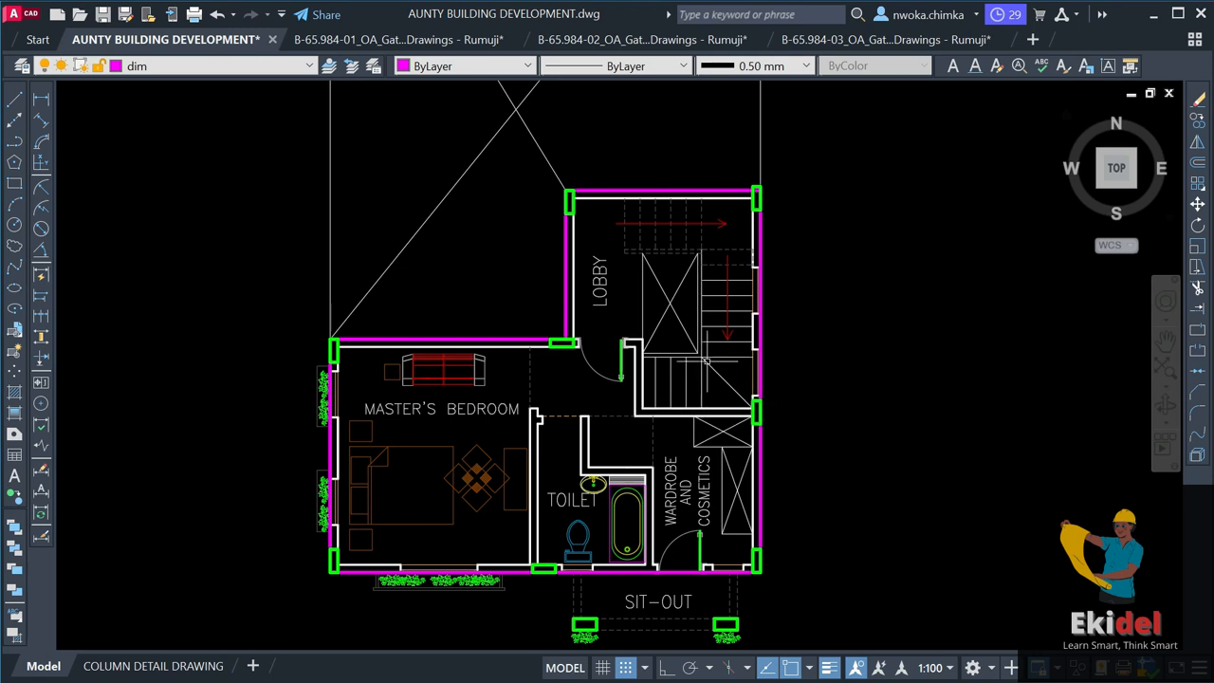
scroll(680, 346, "down", 3)
scroll(592, 322, "down", 3)
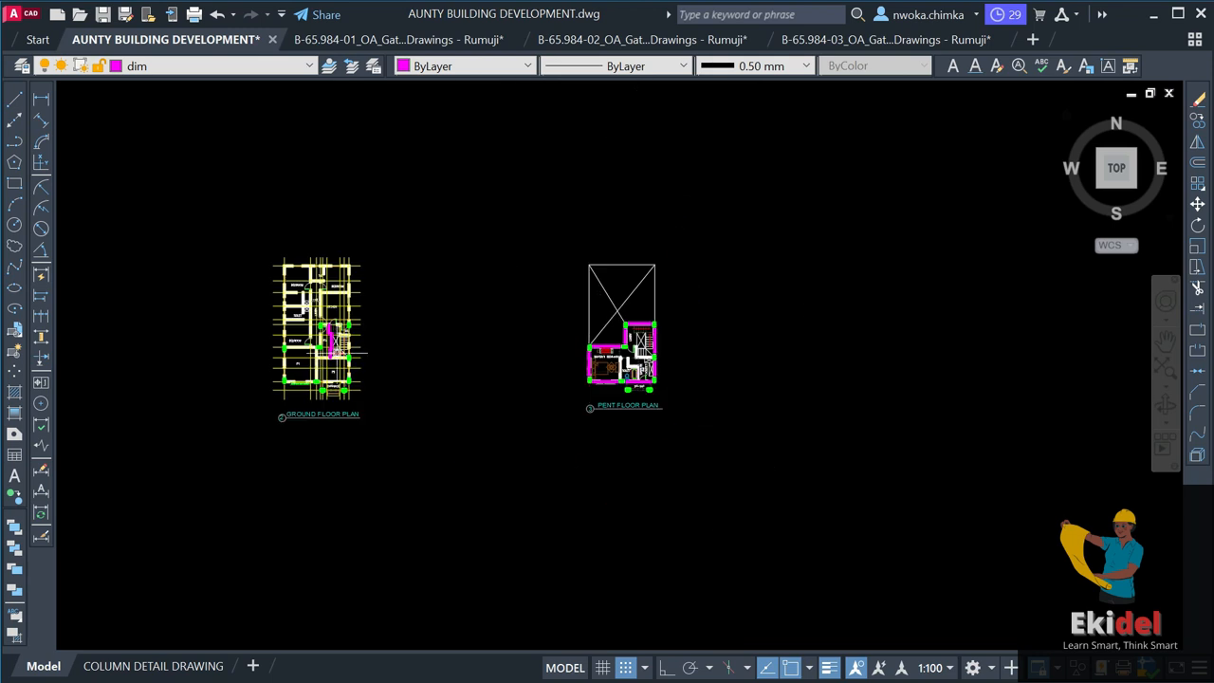
scroll(292, 351, "up", 3)
middle_click_drag(292, 351, 528, 344)
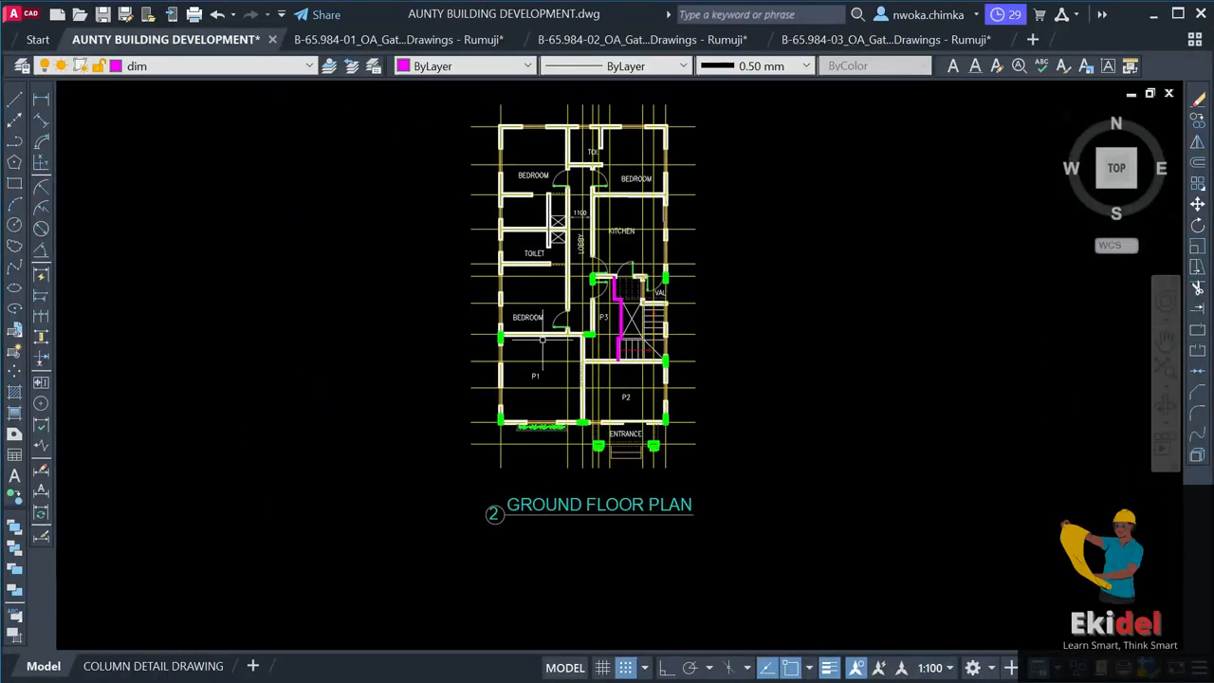
scroll(604, 298, "up", 2)
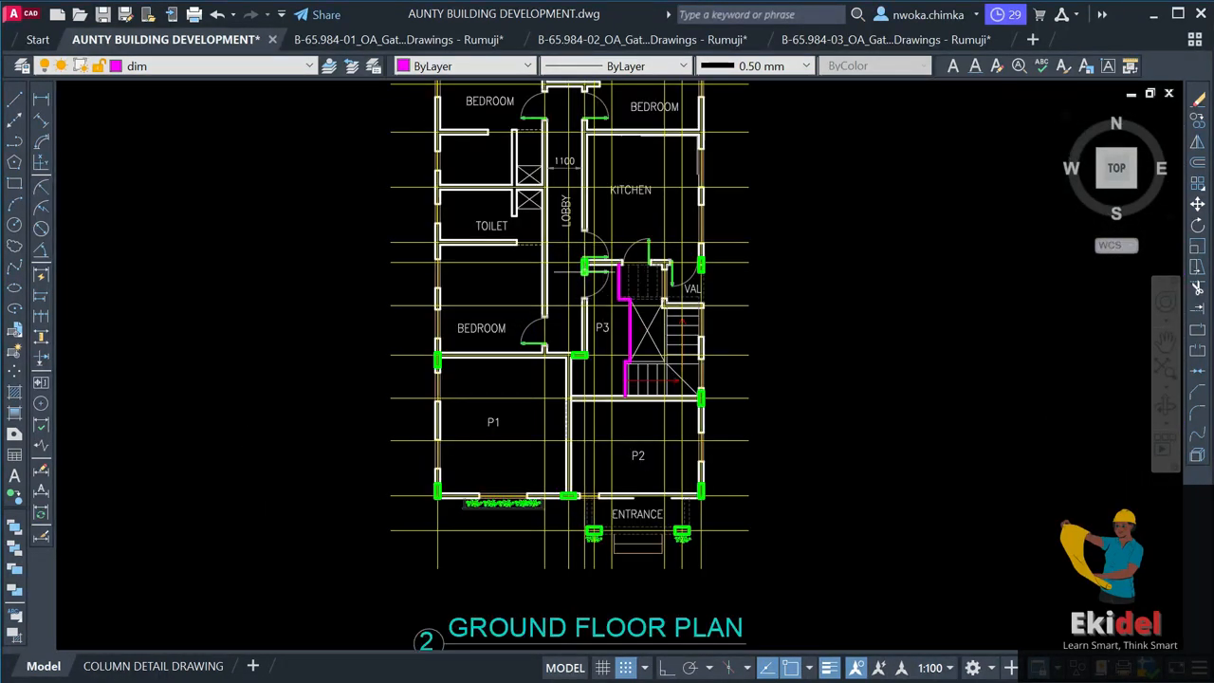
scroll(599, 269, "up", 4)
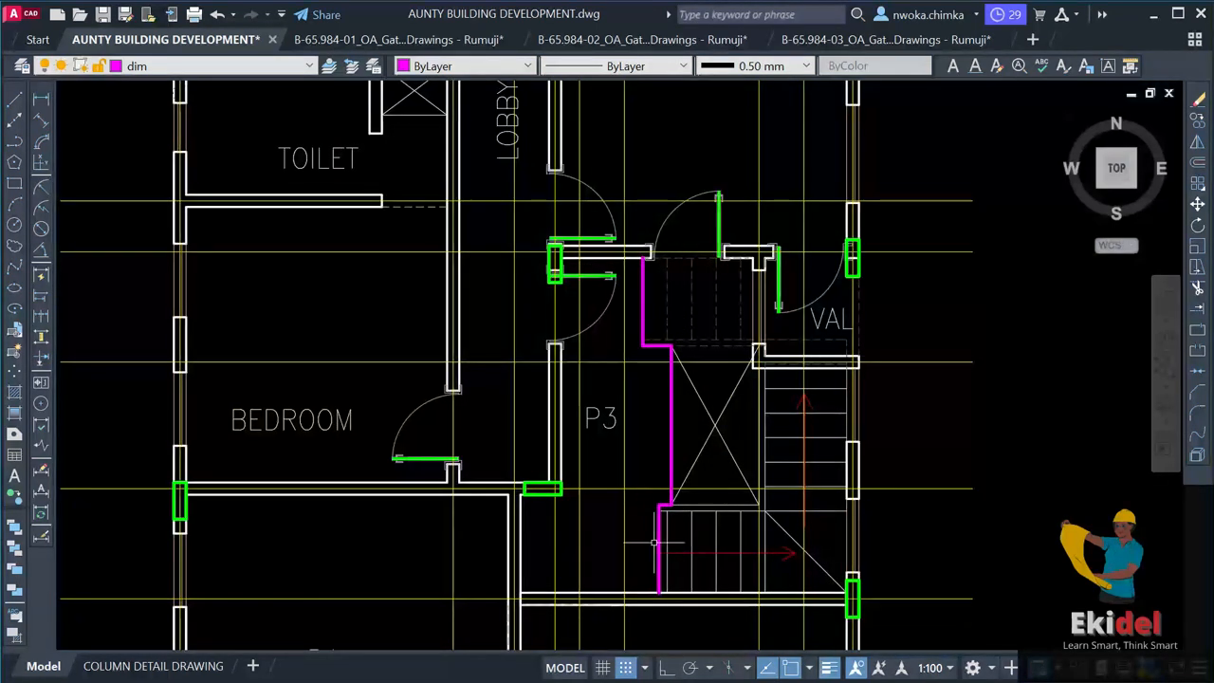
scroll(584, 354, "down", 2)
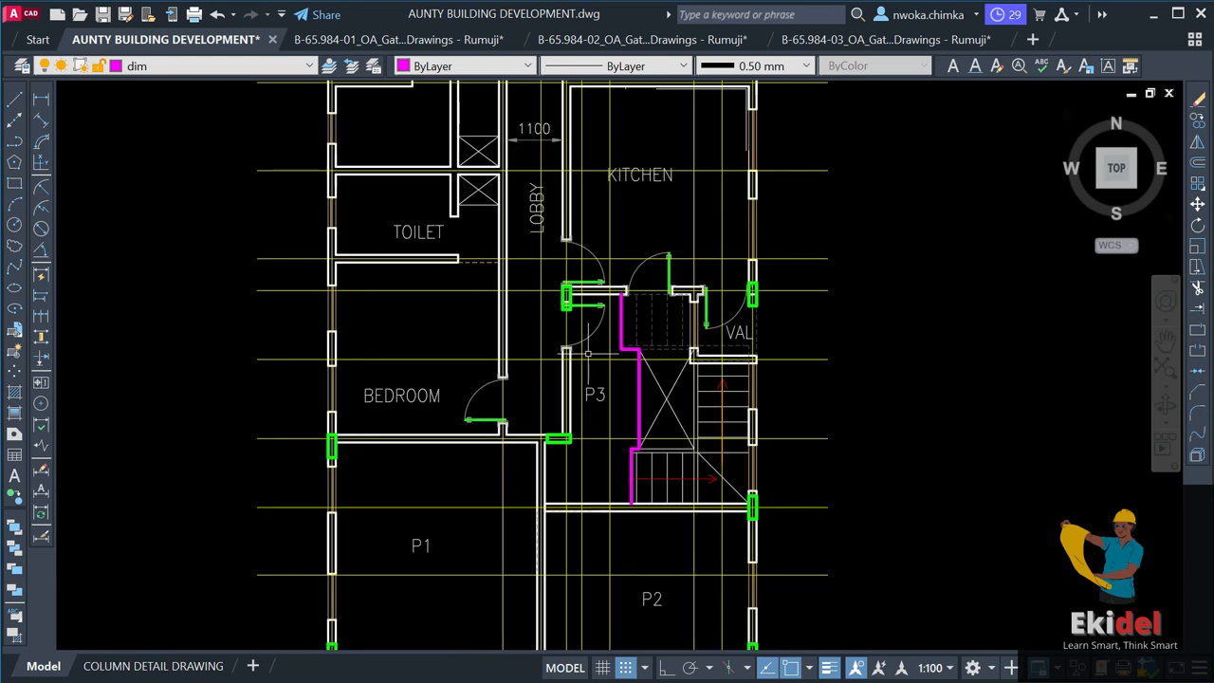
scroll(573, 362, "down", 2)
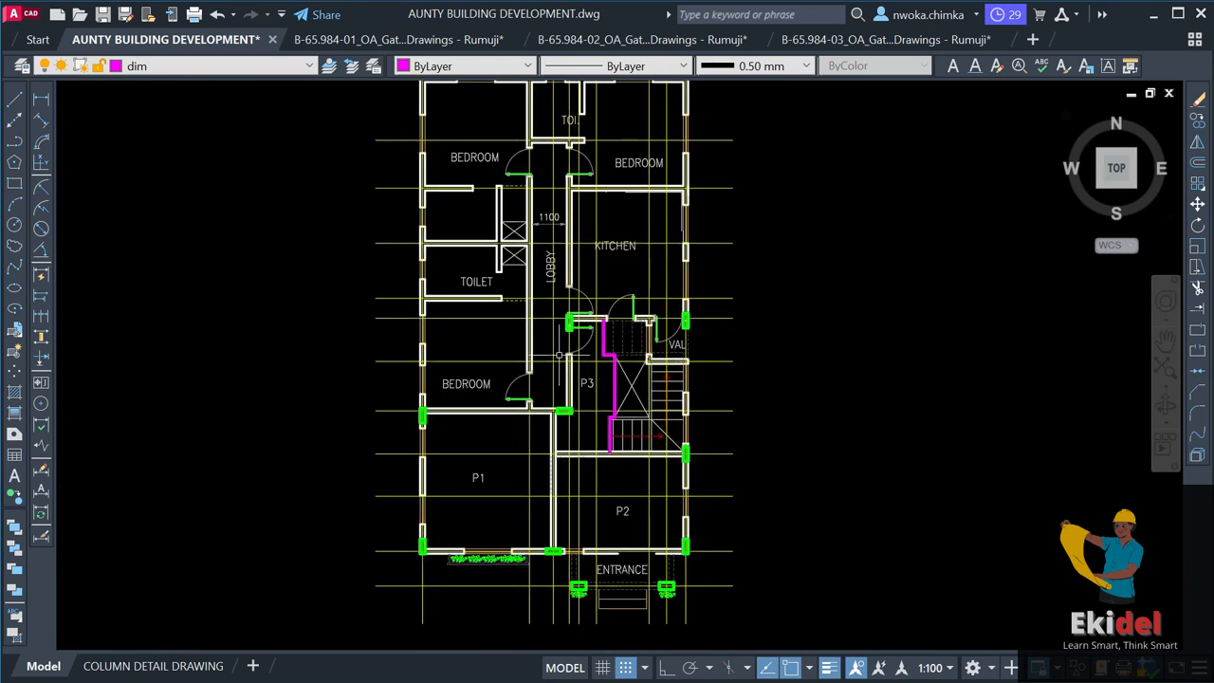
scroll(584, 341, "down", 2)
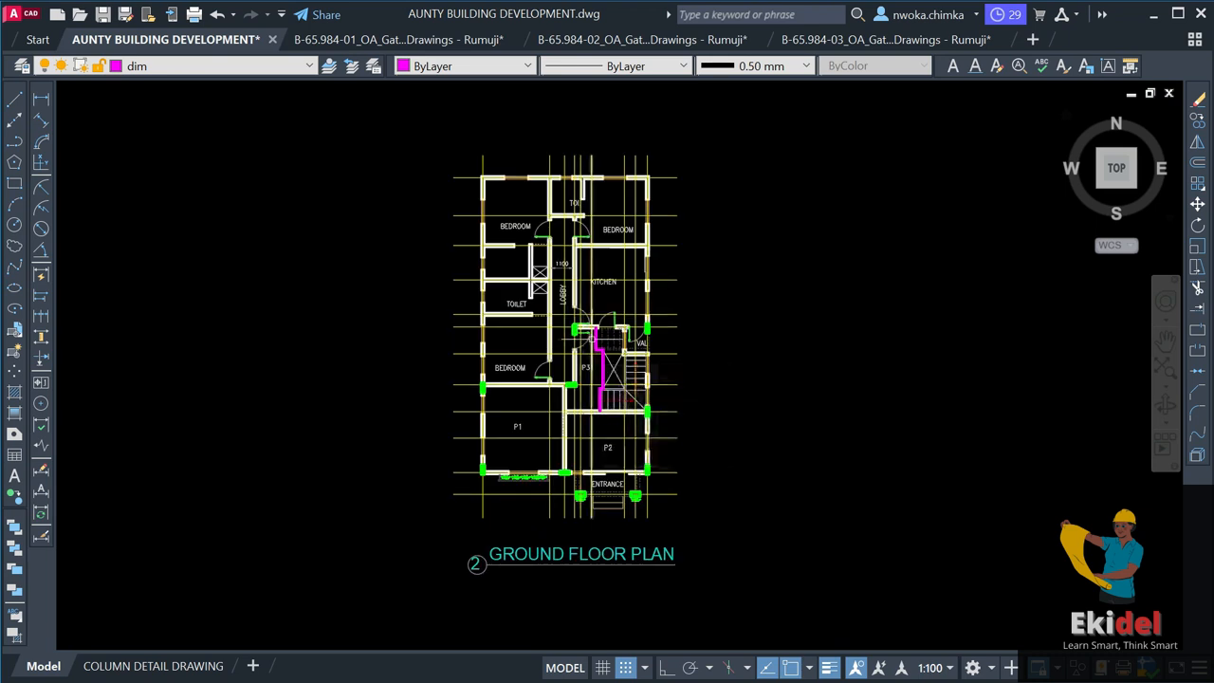
Locate the pent floor plan and building elevation sheets in the upper row of the architectural drawing set.
scroll(585, 343, "down", 4)
middle_click_drag(629, 255, 567, 605)
scroll(569, 450, "down", 3)
middle_click_drag(570, 411, 577, 528)
scroll(578, 527, "up", 1)
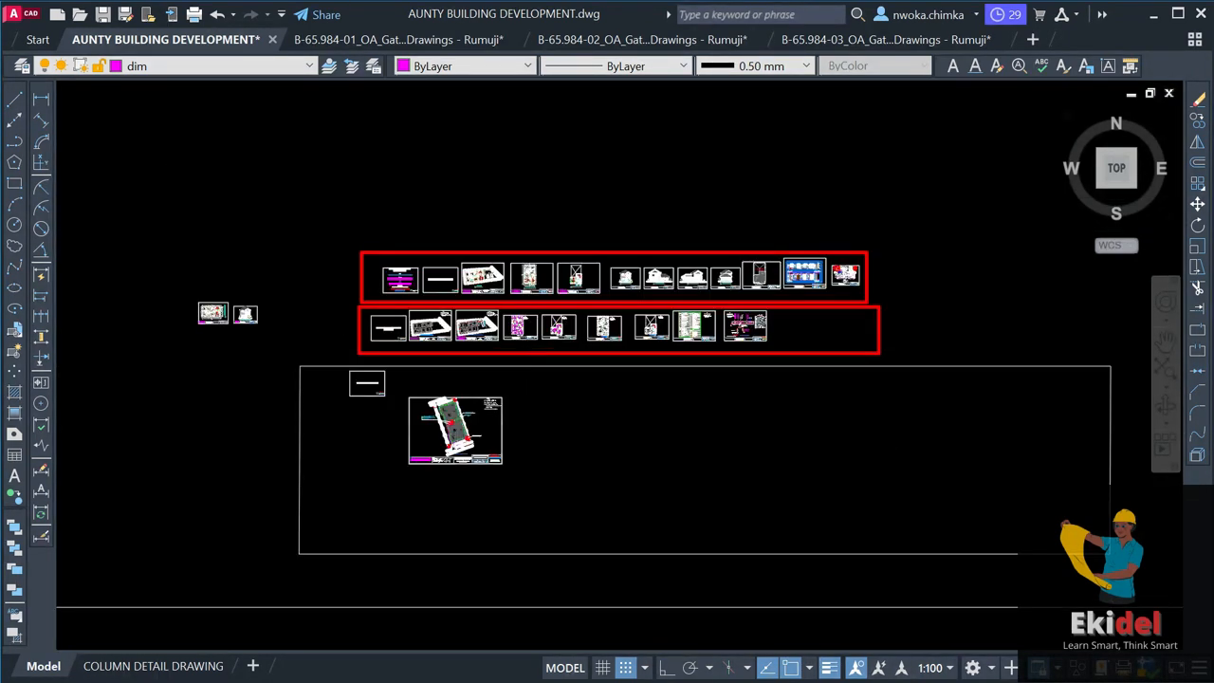
scroll(524, 342, "up", 2)
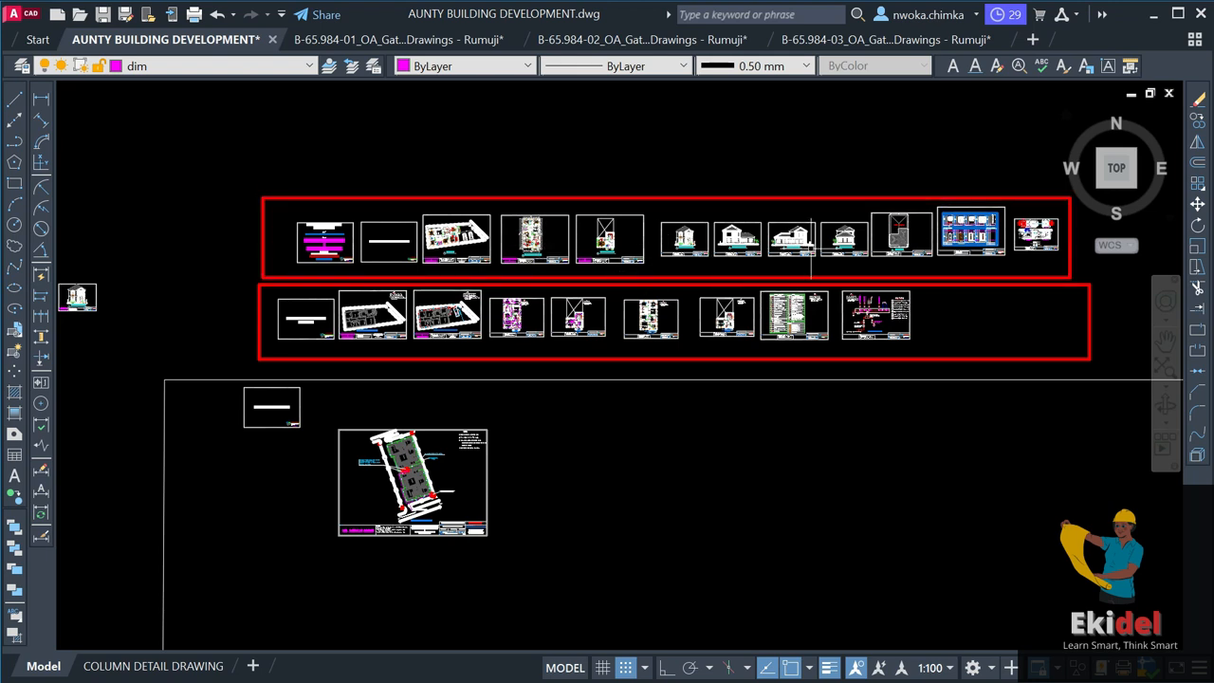
scroll(679, 216, "up", 2)
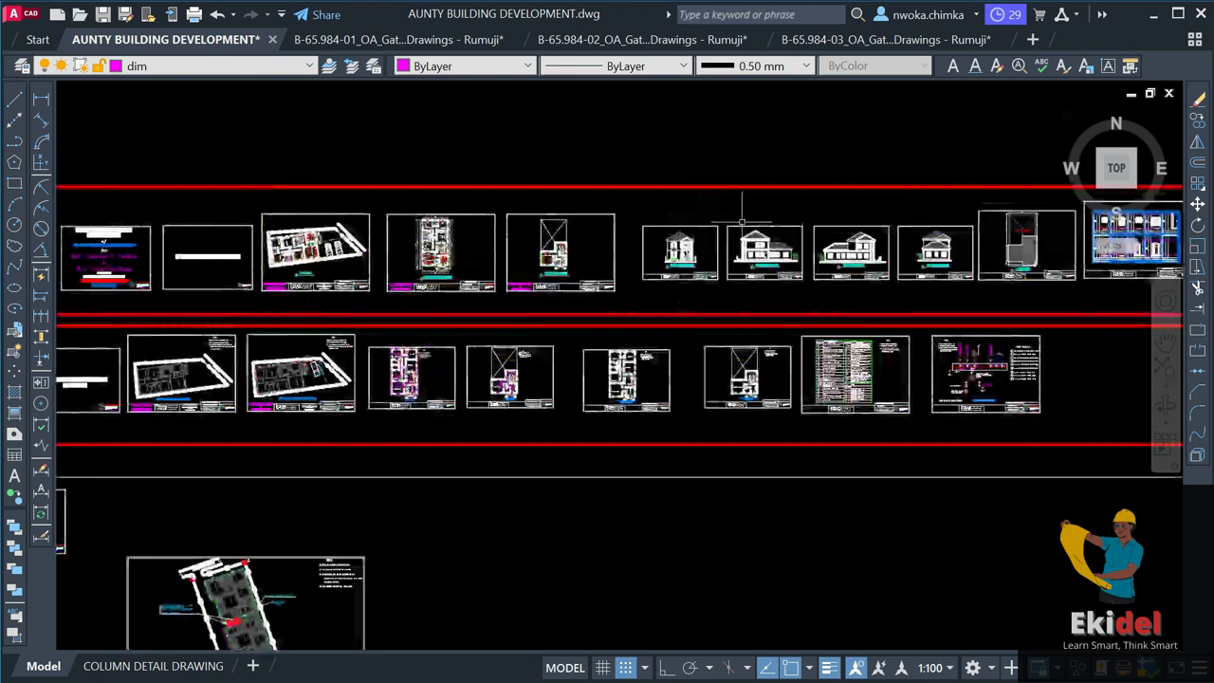
scroll(691, 227, "up", 2)
middle_click_drag(699, 227, 713, 333)
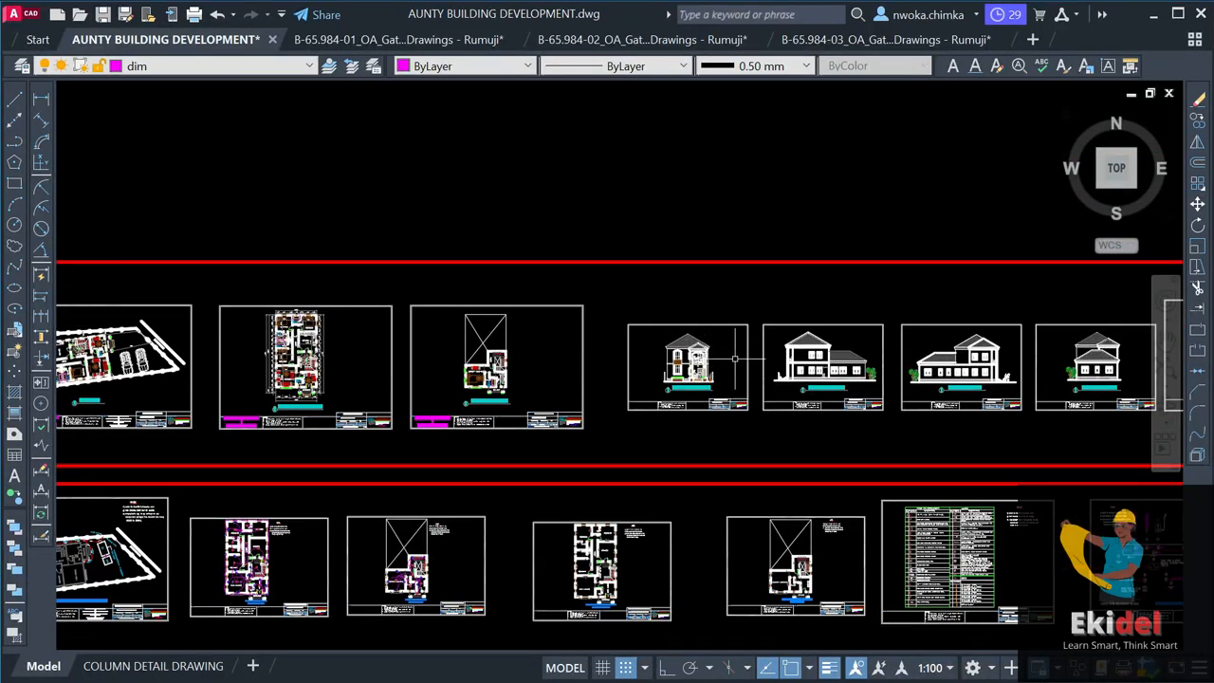
scroll(851, 362, "up", 2)
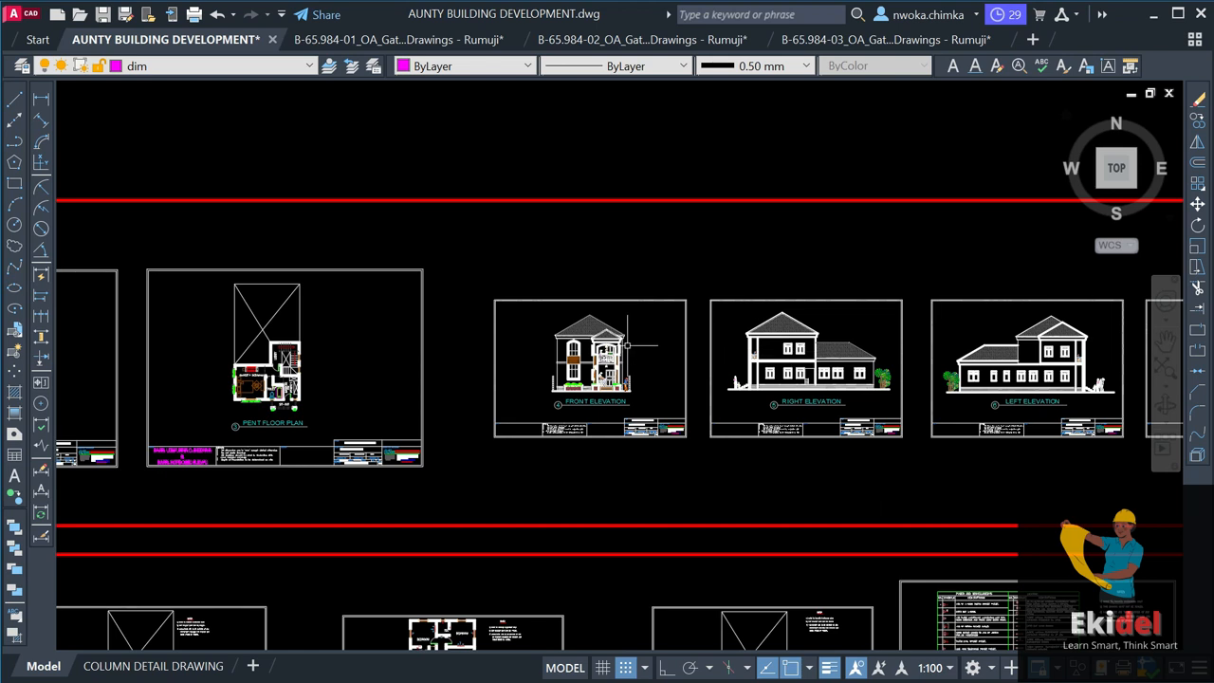
Examine the building elevations, especially the upper floor and its front balcony support on the left elevation.
scroll(627, 345, "down", 2)
scroll(621, 351, "down", 3)
scroll(616, 341, "up", 7)
scroll(617, 343, "up", 2)
scroll(613, 342, "down", 2)
middle_click_drag(1050, 363, 373, 376)
scroll(469, 365, "down", 1)
scroll(654, 360, "up", 2)
middle_click_drag(657, 362, 1024, 380)
scroll(1024, 379, "up", 6)
scroll(804, 305, "down", 4)
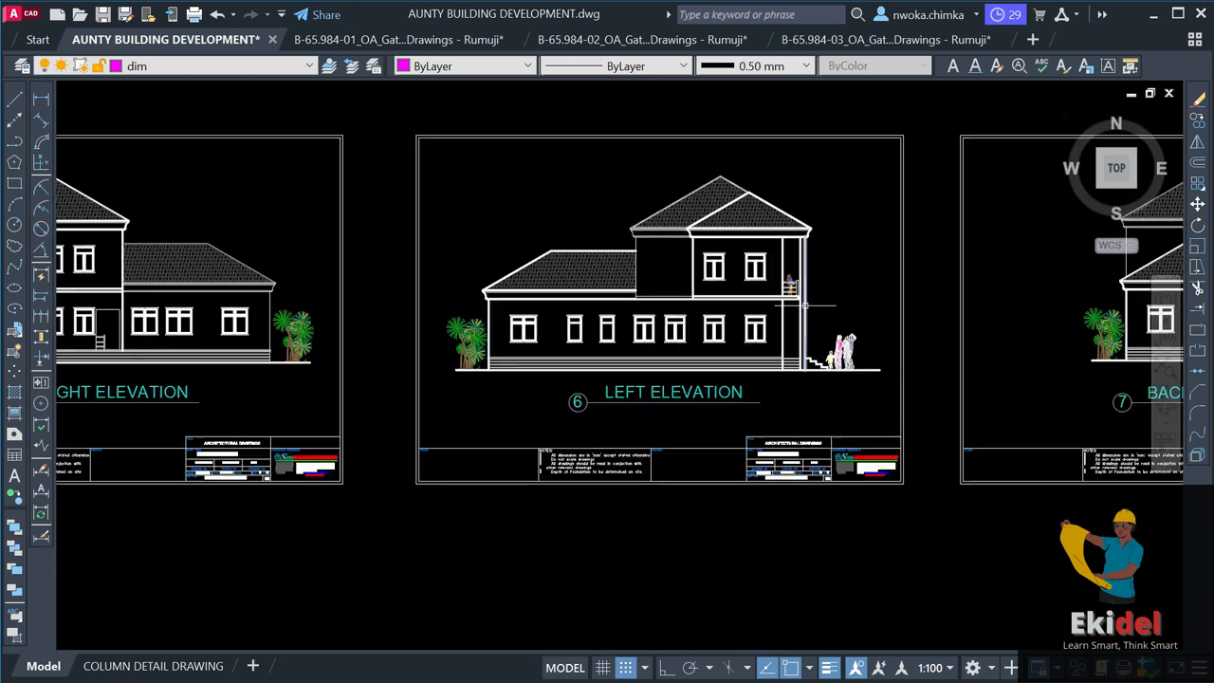
scroll(806, 305, "down", 4)
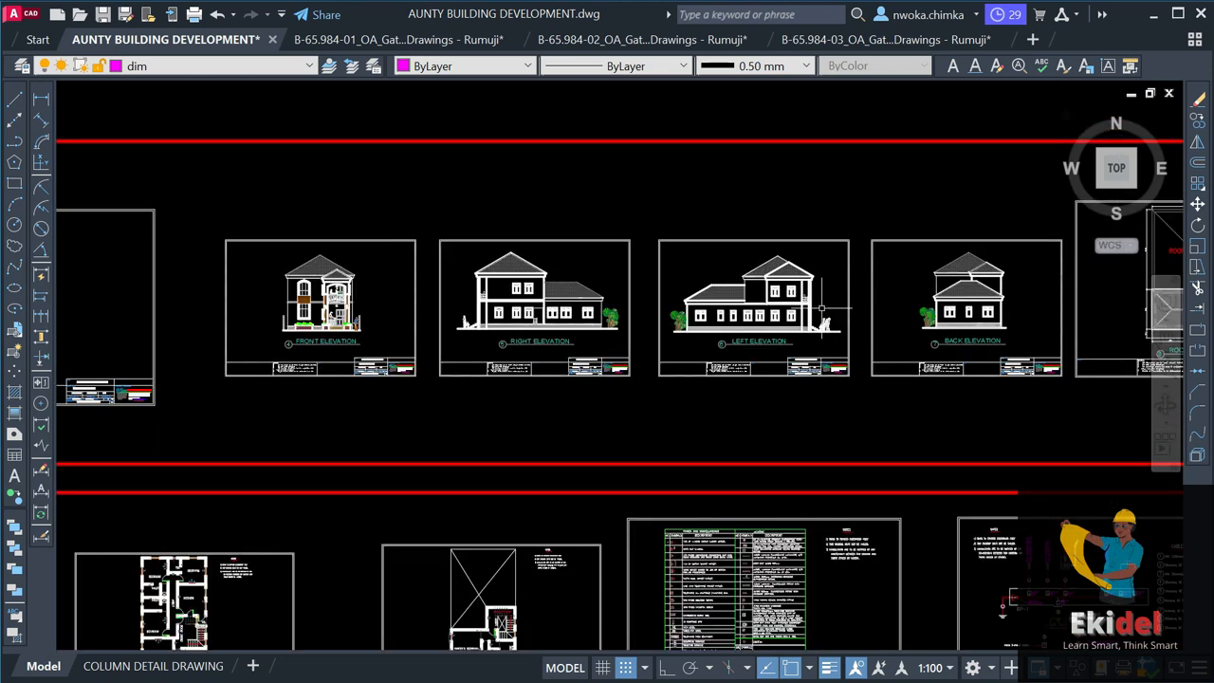
scroll(821, 308, "down", 2)
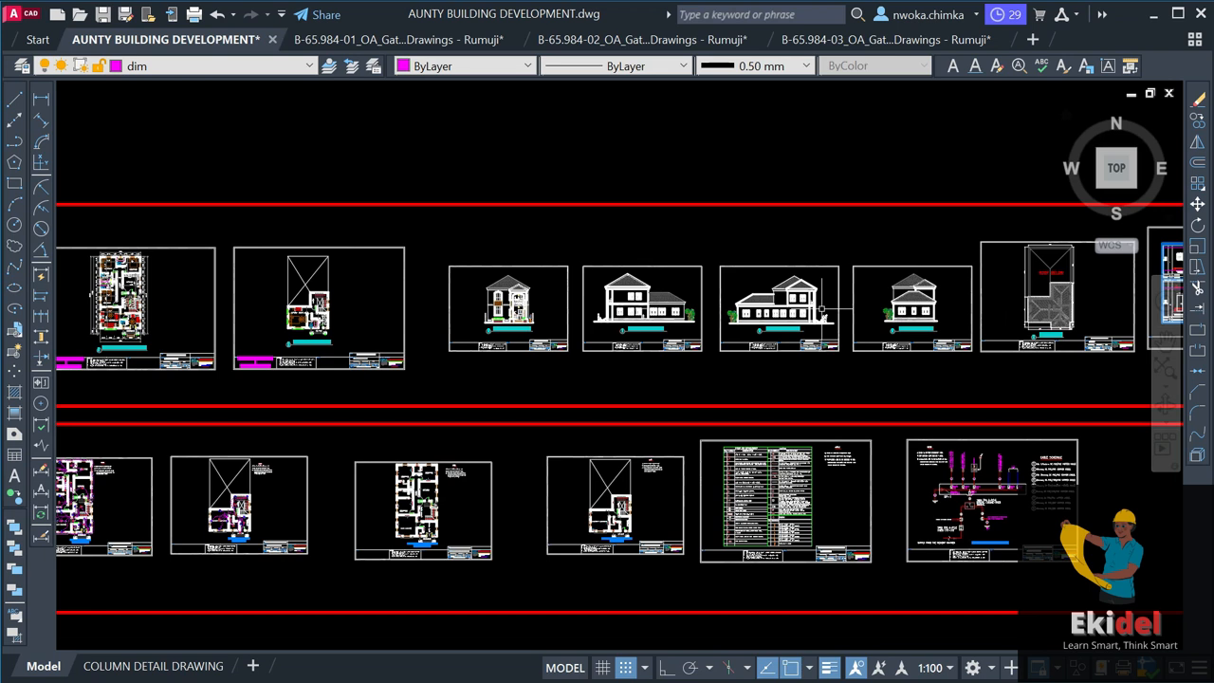
scroll(820, 309, "down", 1)
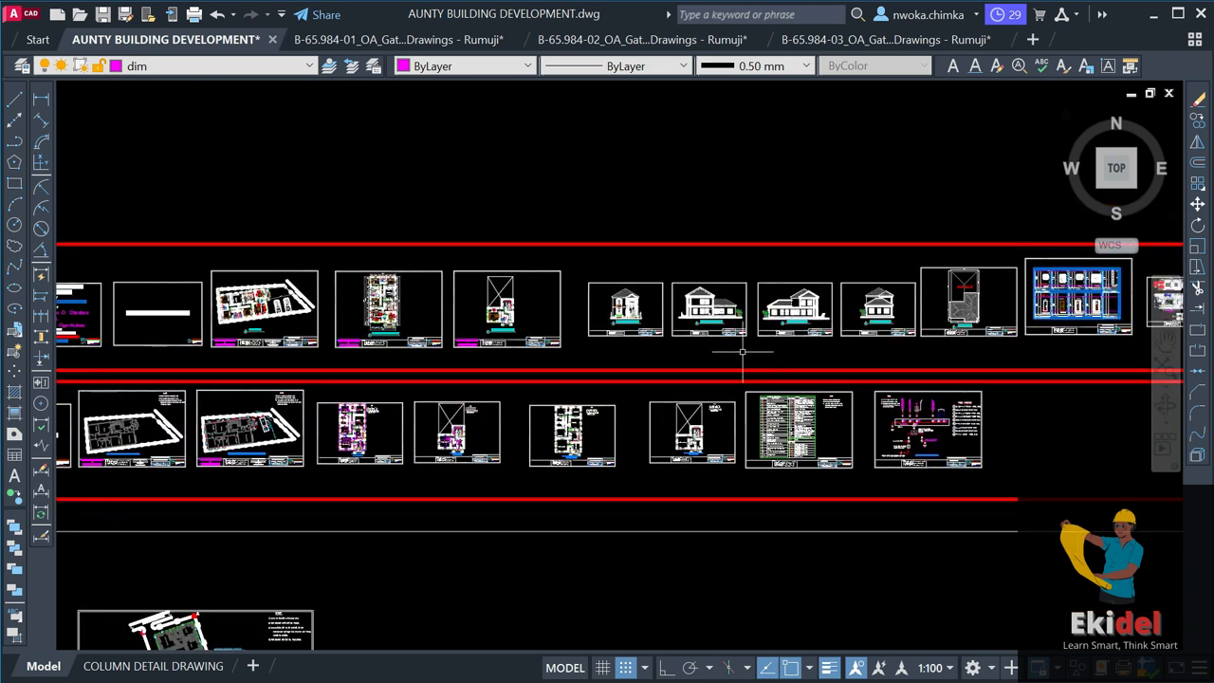
Return to the working floor plans and examine the ground floor layout around panels P1 to P3, the stairwell, kitchen and bedrooms.
scroll(743, 351, "down", 4)
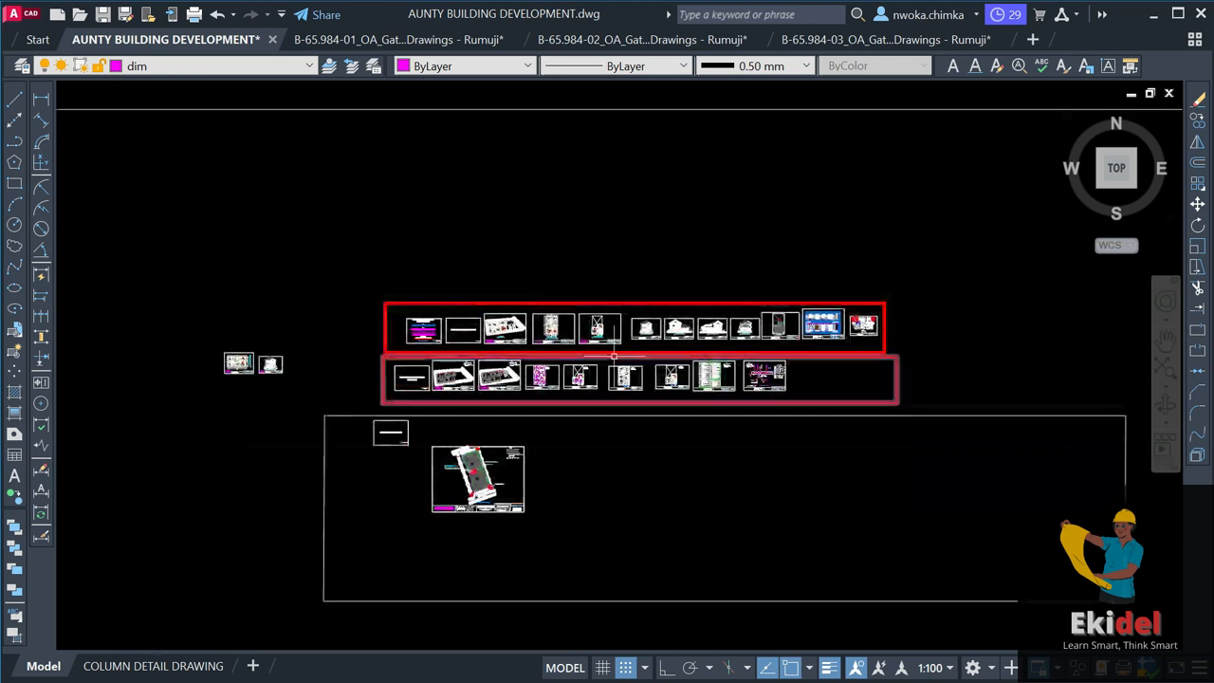
scroll(585, 327, "up", 4)
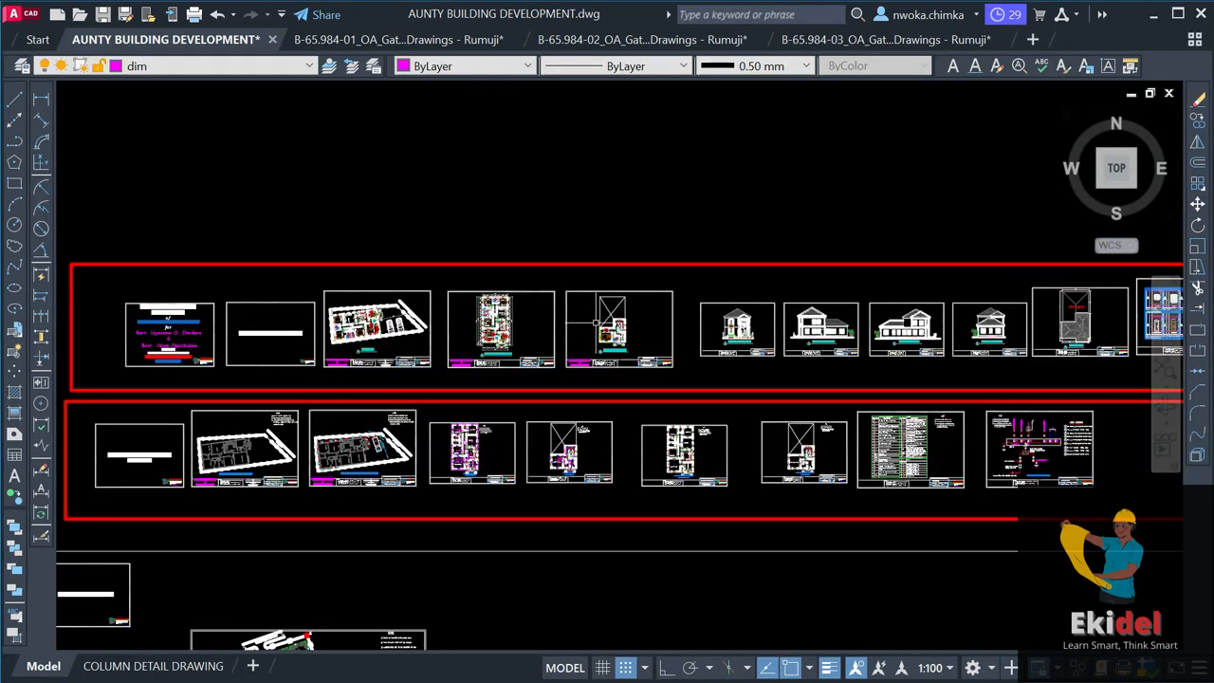
scroll(674, 270, "down", 5)
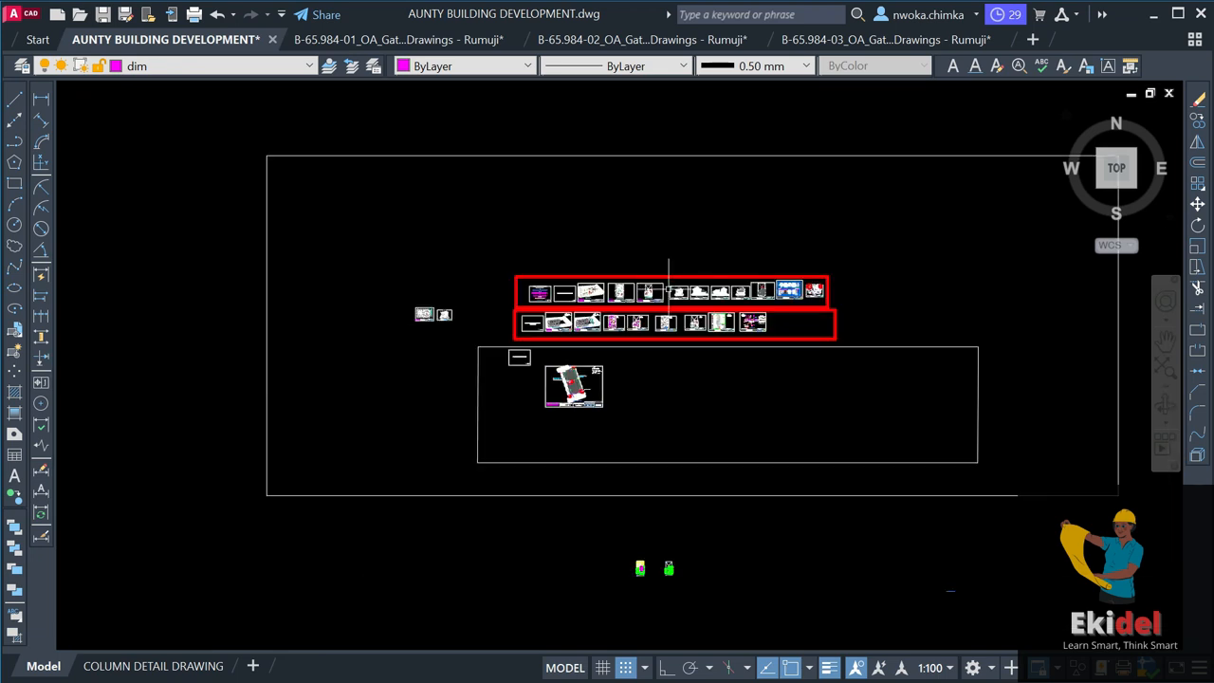
scroll(639, 560, "up", 9)
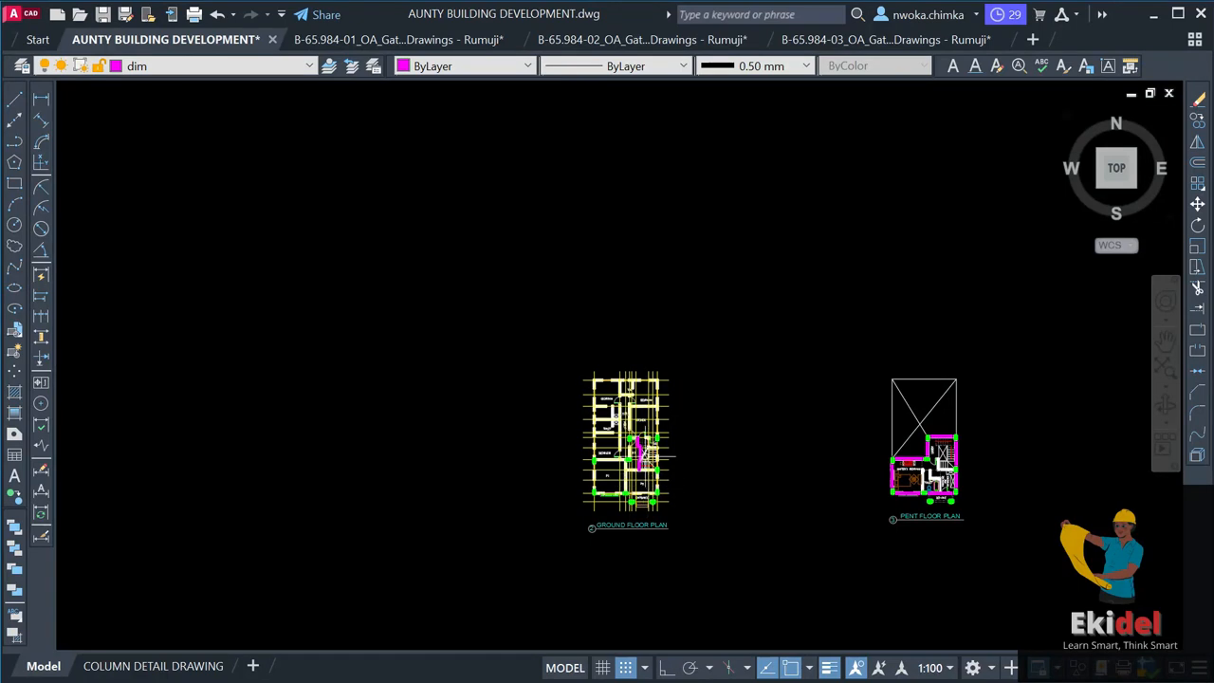
scroll(673, 379, "down", 4)
middle_click_drag(664, 401, 655, 462)
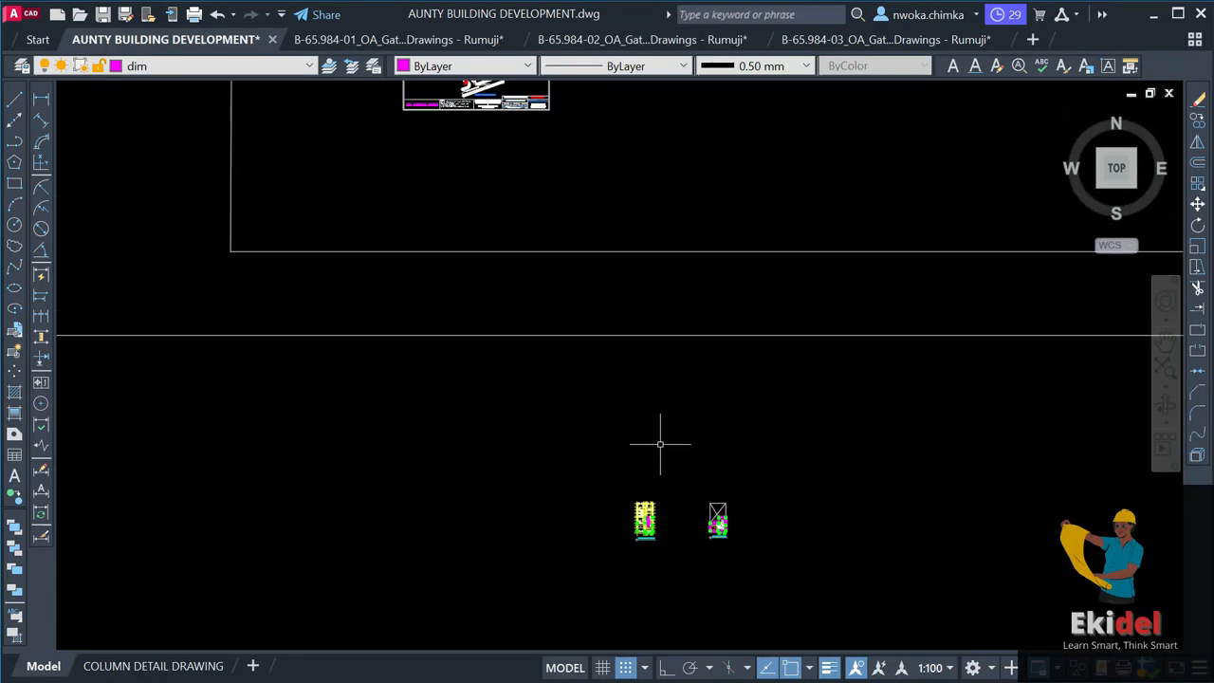
scroll(654, 543, "up", 2)
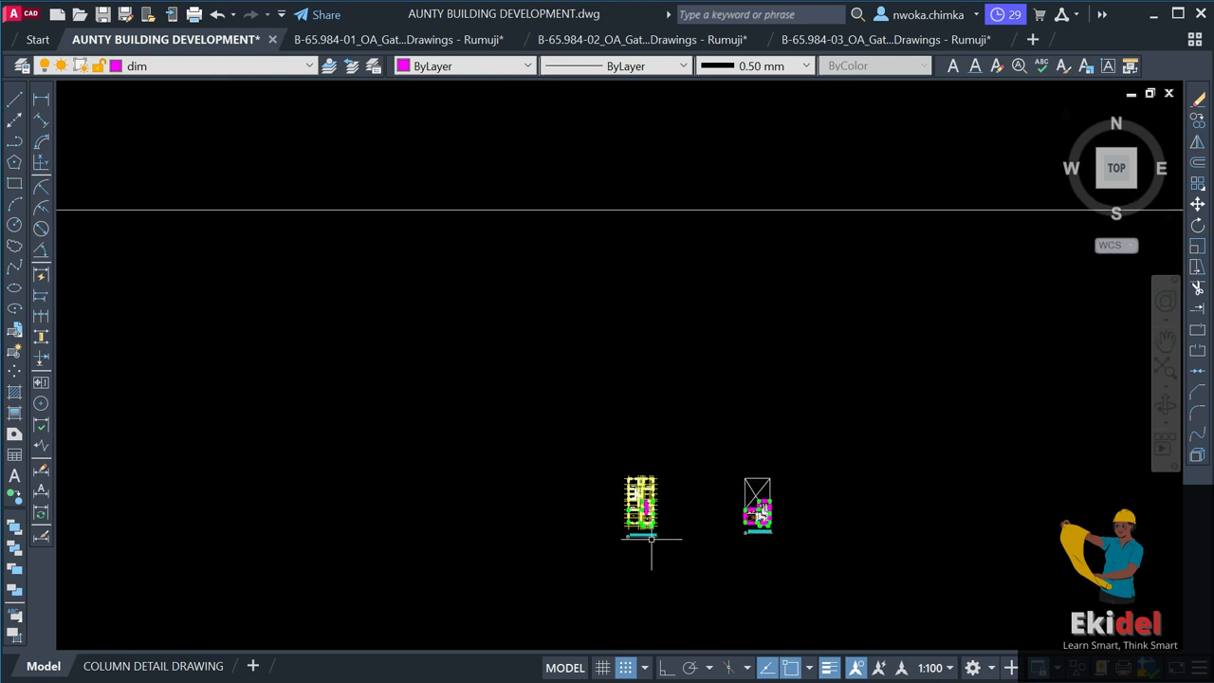
scroll(649, 525, "up", 8)
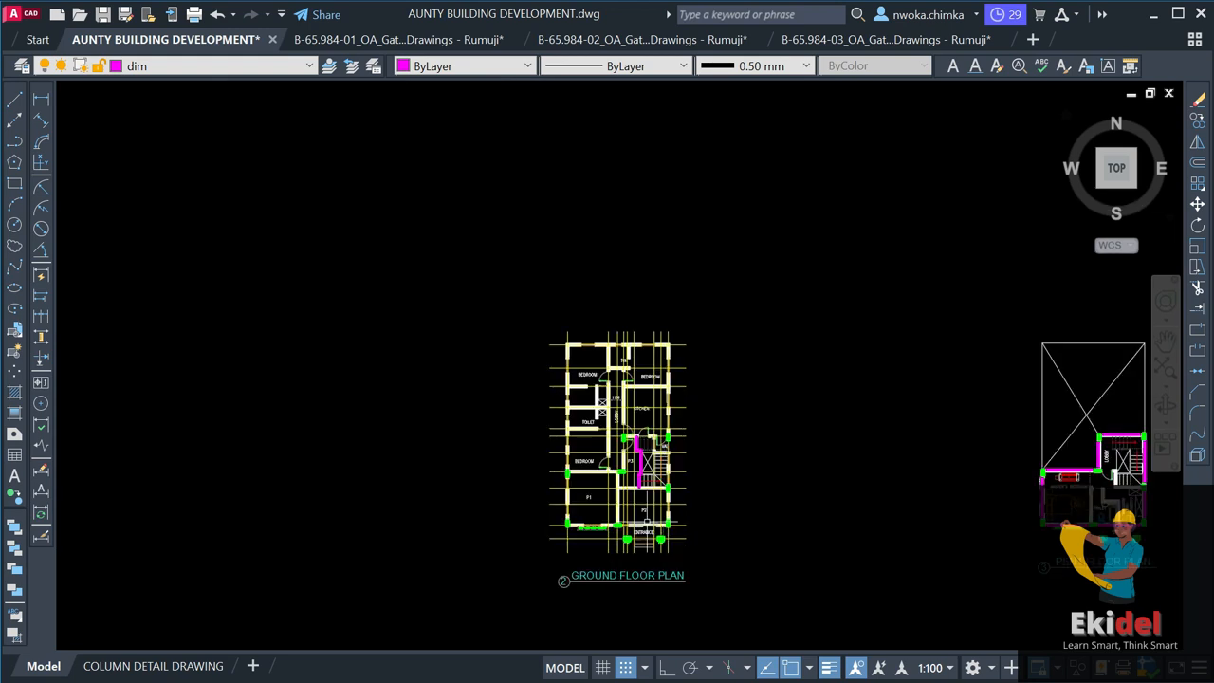
middle_click_drag(637, 444, 548, 365)
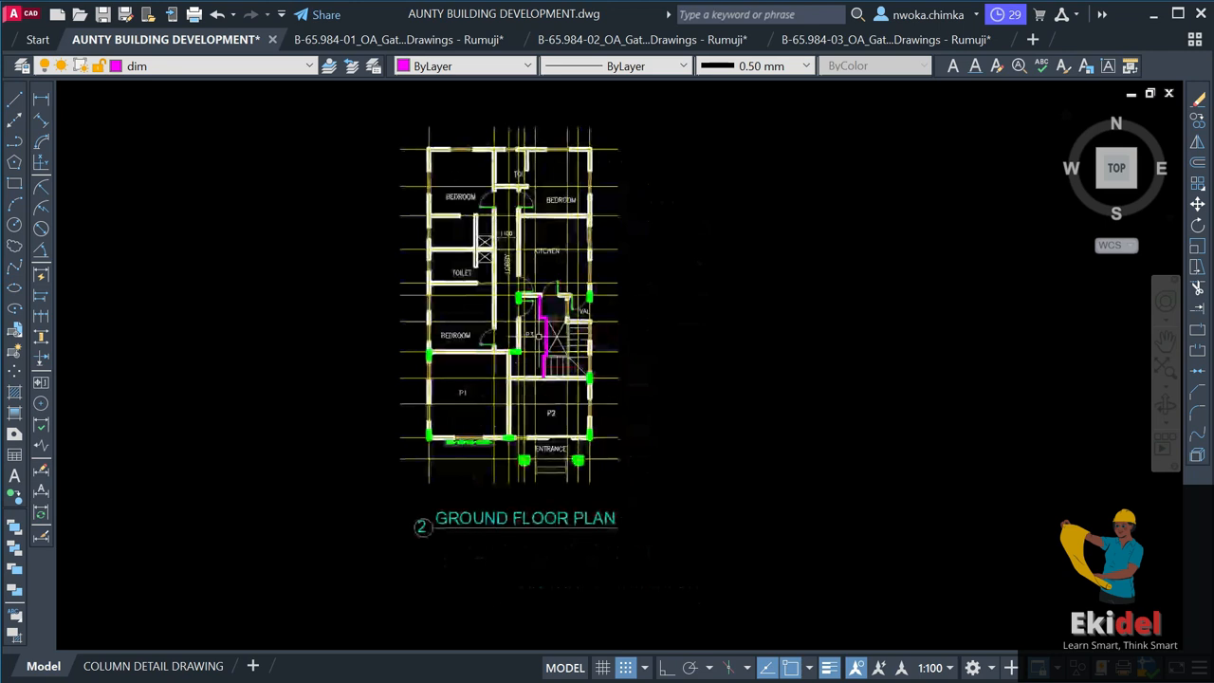
scroll(536, 340, "up", 2)
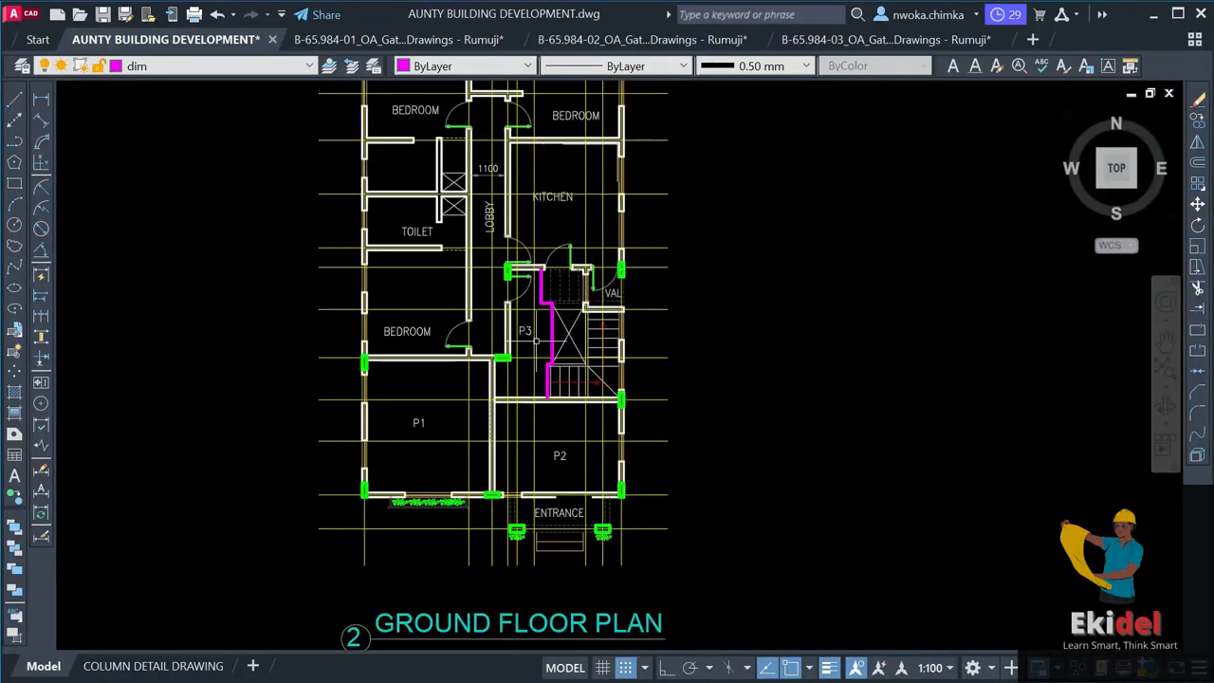
scroll(537, 418, "down", 2)
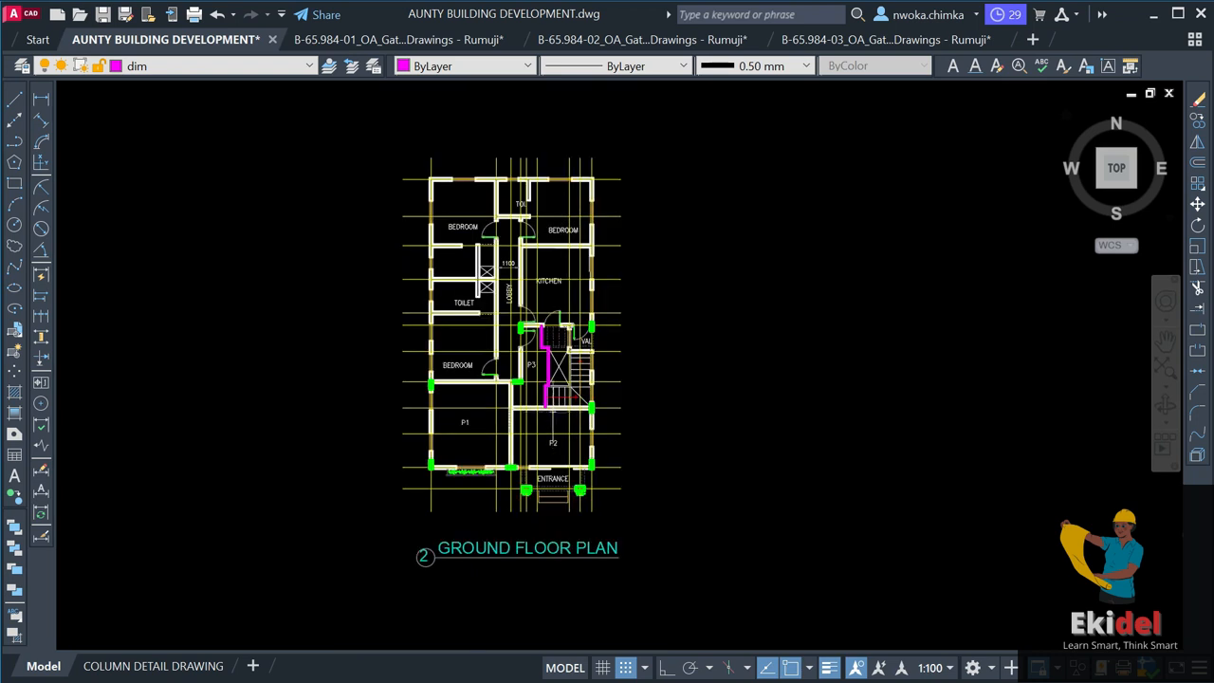
scroll(550, 318, "up", 2)
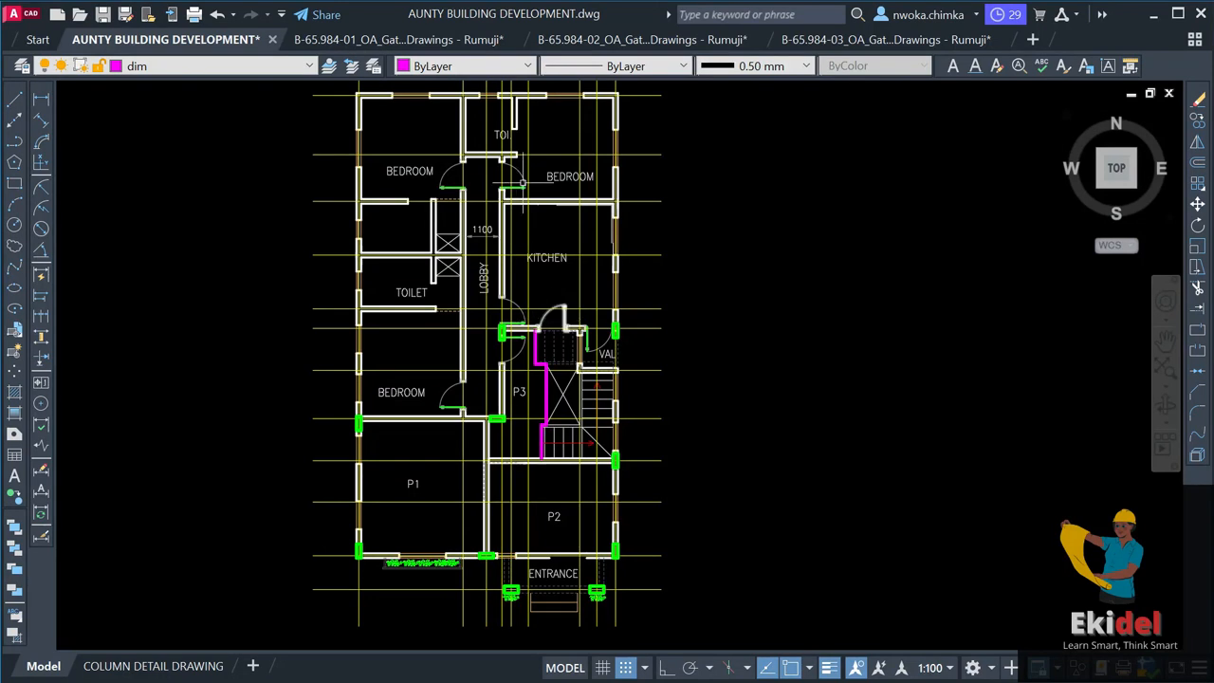
scroll(562, 166, "up", 2)
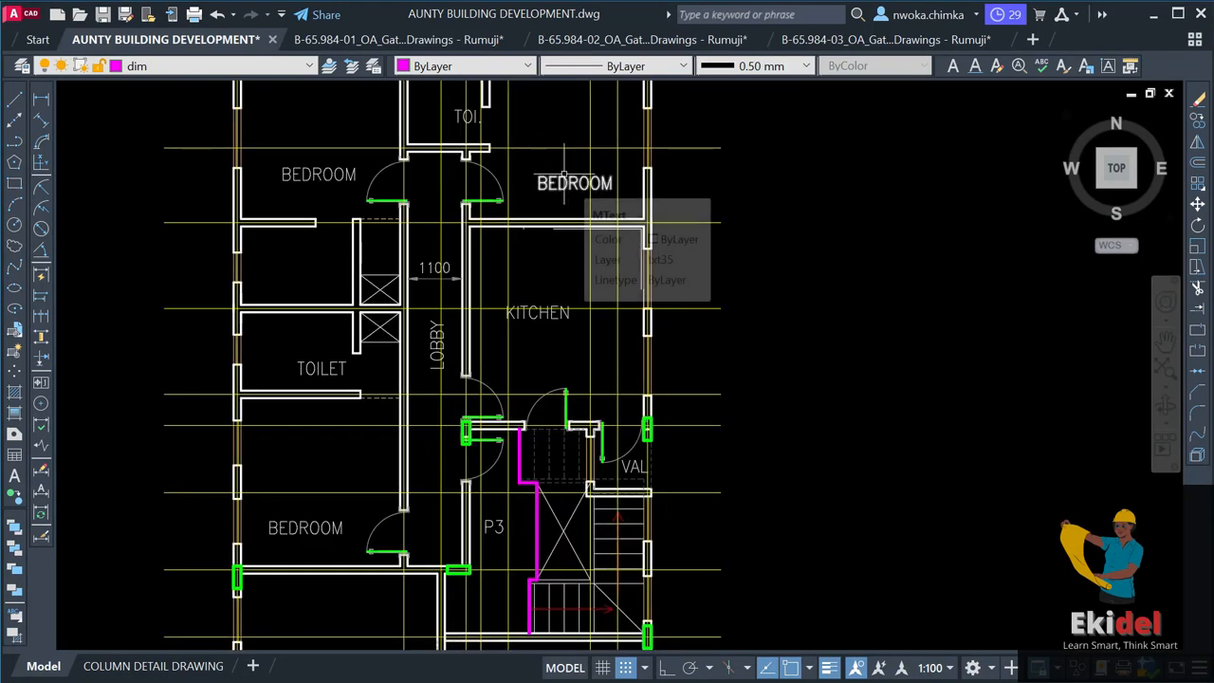
scroll(558, 282, "down", 2)
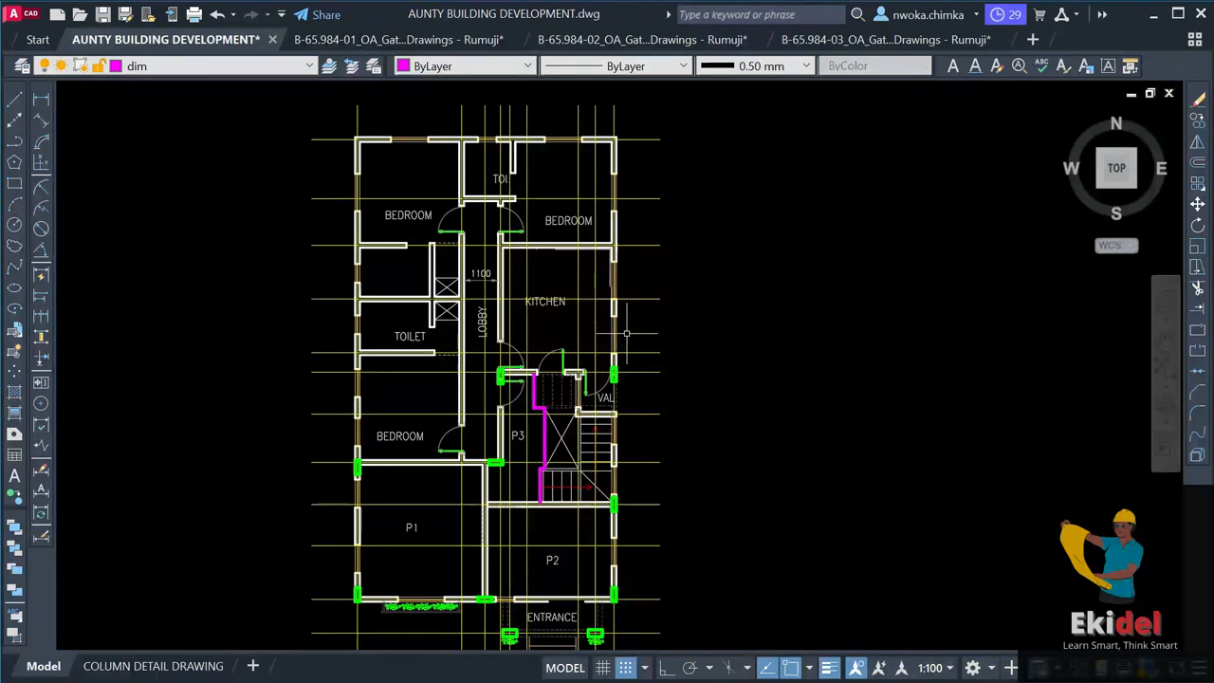
scroll(626, 333, "down", 1)
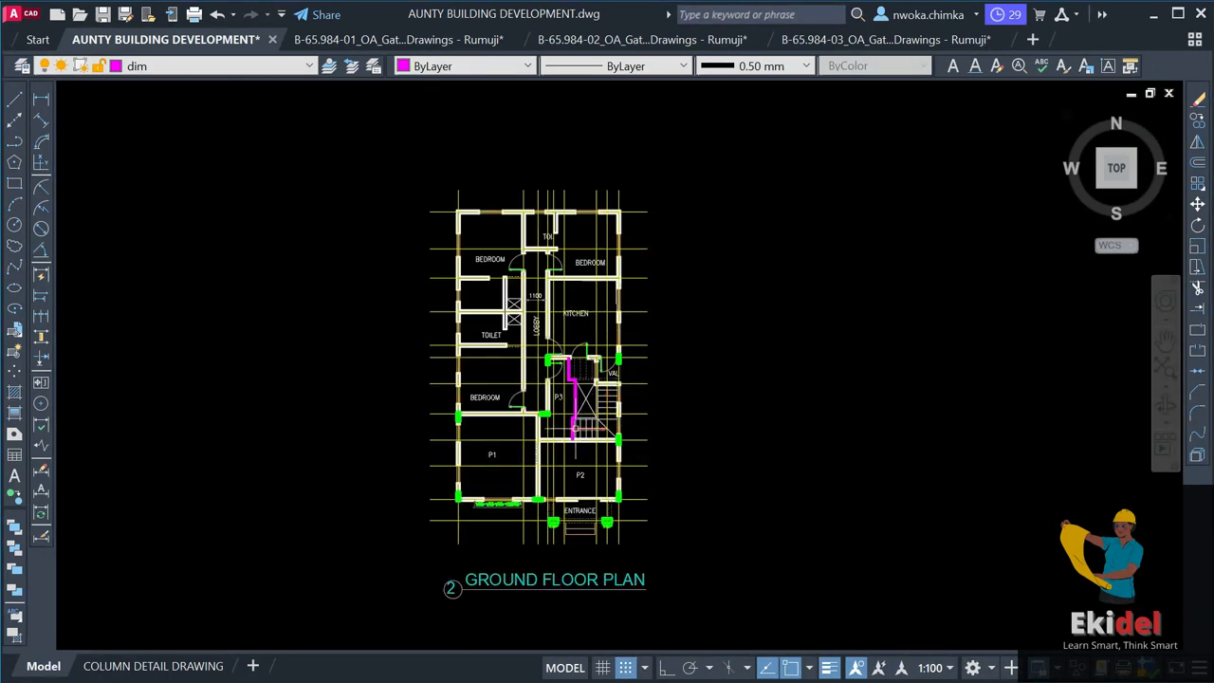
scroll(567, 428, "up", 1)
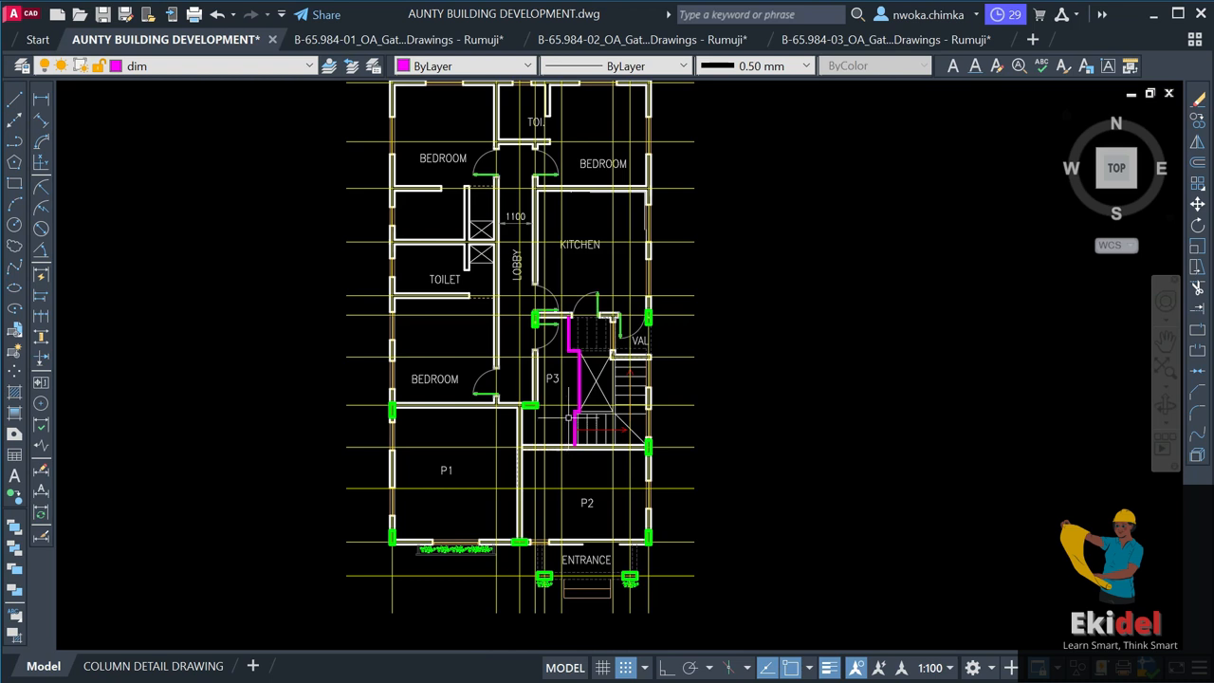